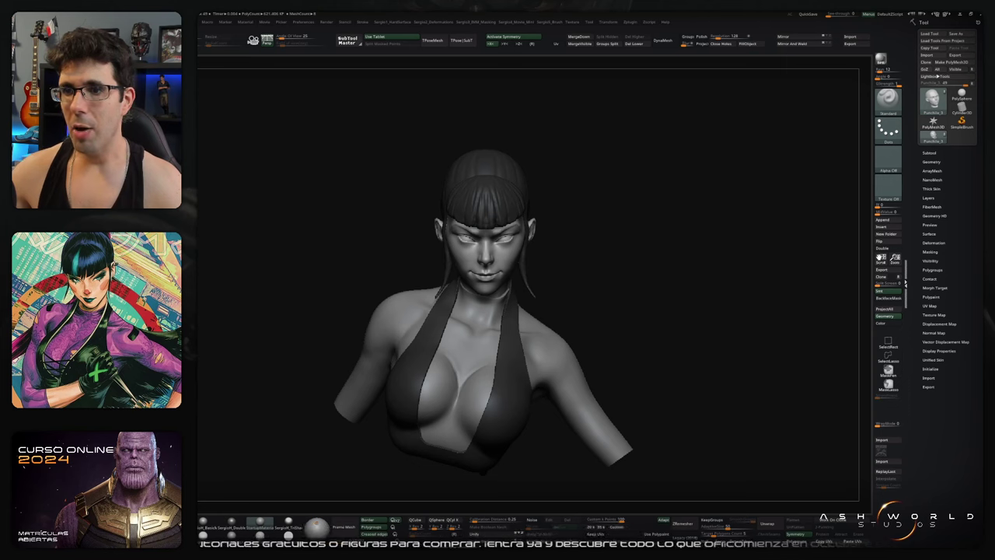
Step: Orbit the female bust to inspect its shape from a few angles
{"action": "left_click_drag", "start_coordinate": [447, 183], "coordinate": [440, 167]}
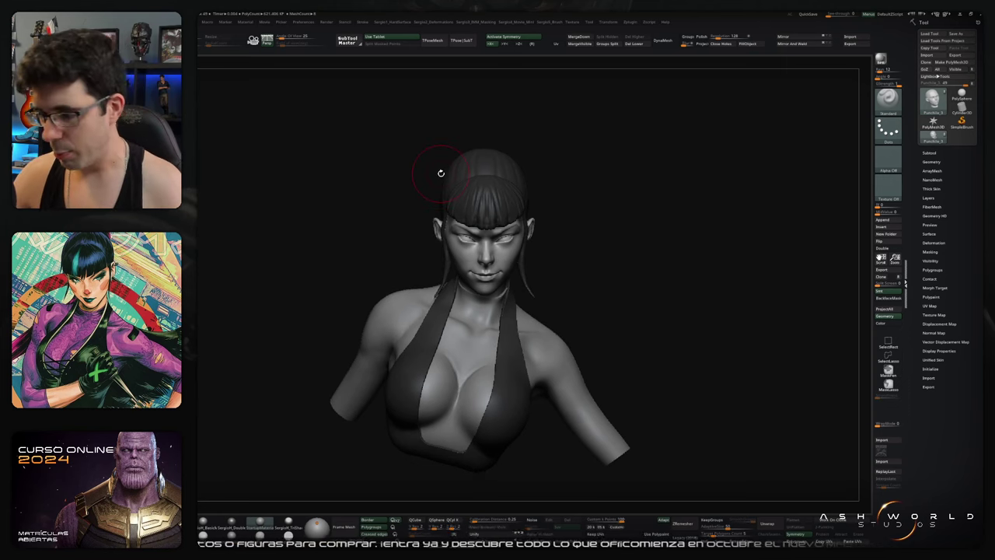
{"action": "mouse_move", "coordinate": [646, 269]}
{"action": "left_mouse_down"}
{"action": "mouse_move", "coordinate": [645, 320]}
{"action": "mouse_move", "coordinate": [637, 282]}
{"action": "mouse_move", "coordinate": [666, 223]}
{"action": "left_mouse_up"}
{"action": "mouse_move", "coordinate": [749, 204]}
{"action": "left_mouse_down"}
{"action": "mouse_move", "coordinate": [624, 249]}
{"action": "mouse_move", "coordinate": [632, 185]}
{"action": "left_mouse_up"}
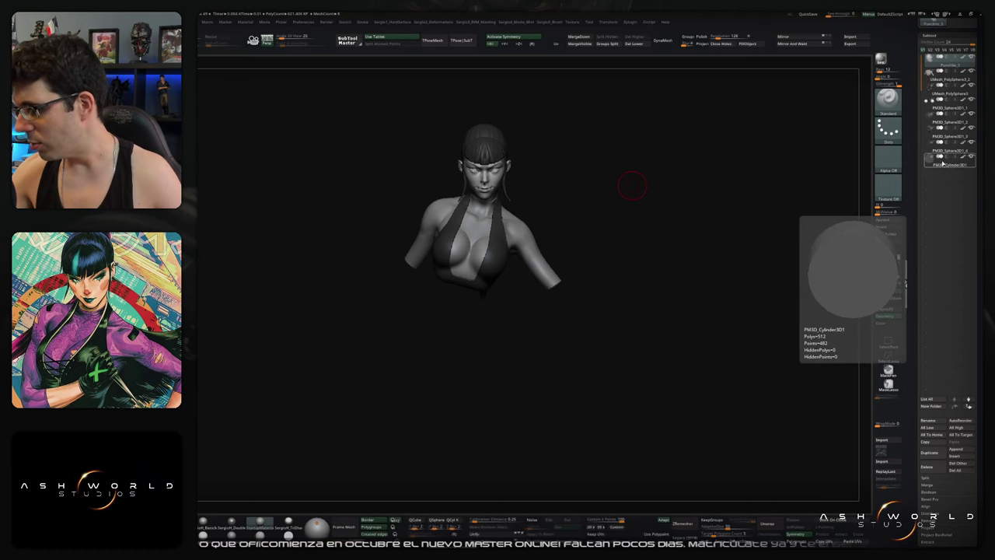
{"action": "mouse_move", "coordinate": [950, 137]}
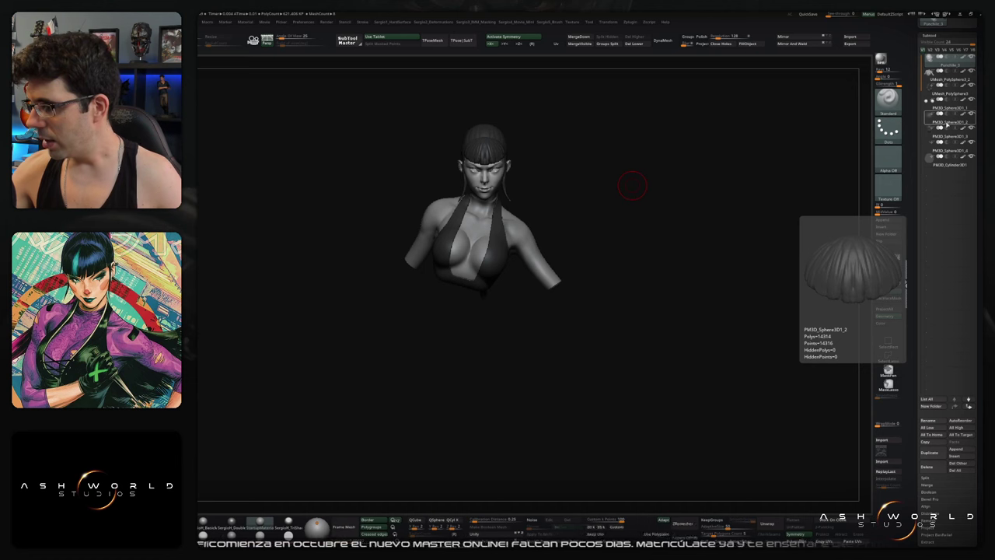
Step: Append a Sphere3D subtool to the bust model and select it
{"action": "scroll", "coordinate": [904, 281], "scroll_direction": "up", "scroll_amount": 2}
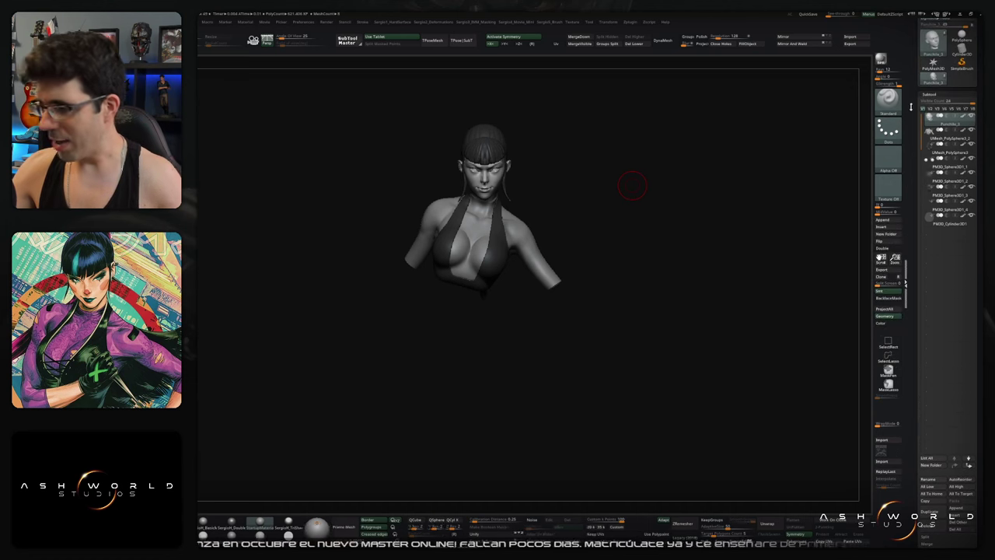
{"action": "left_click", "coordinate": [891, 221]}
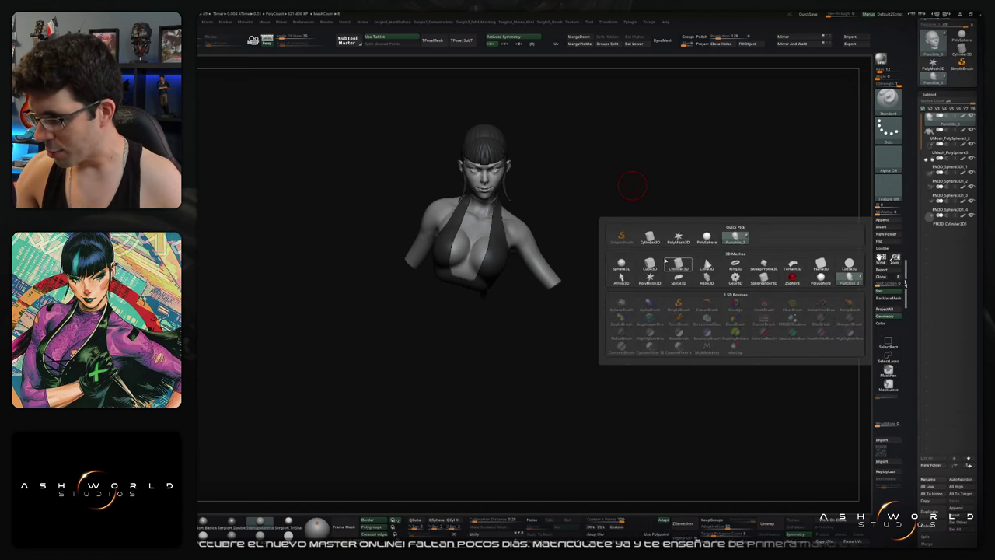
{"action": "left_click", "coordinate": [620, 264]}
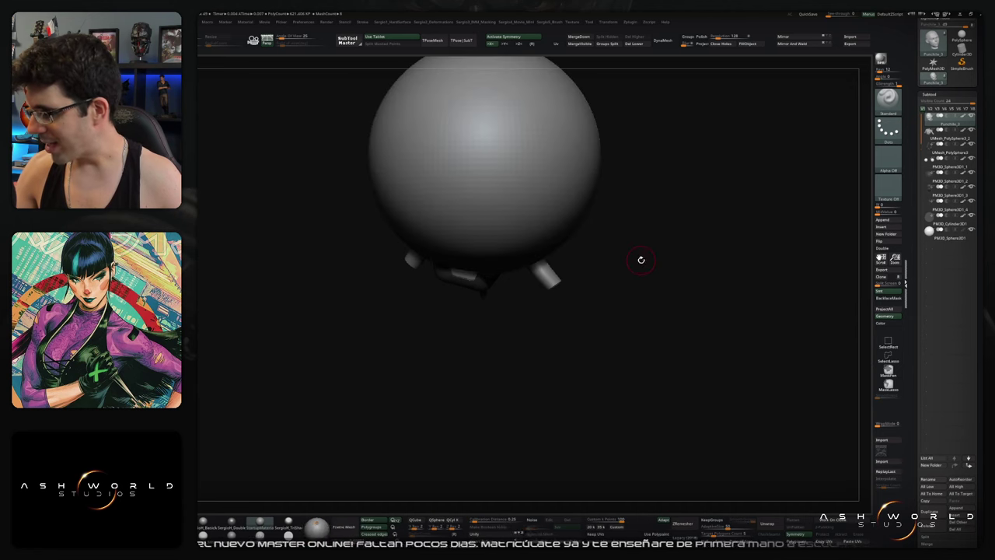
{"action": "left_click", "coordinate": [948, 144]}
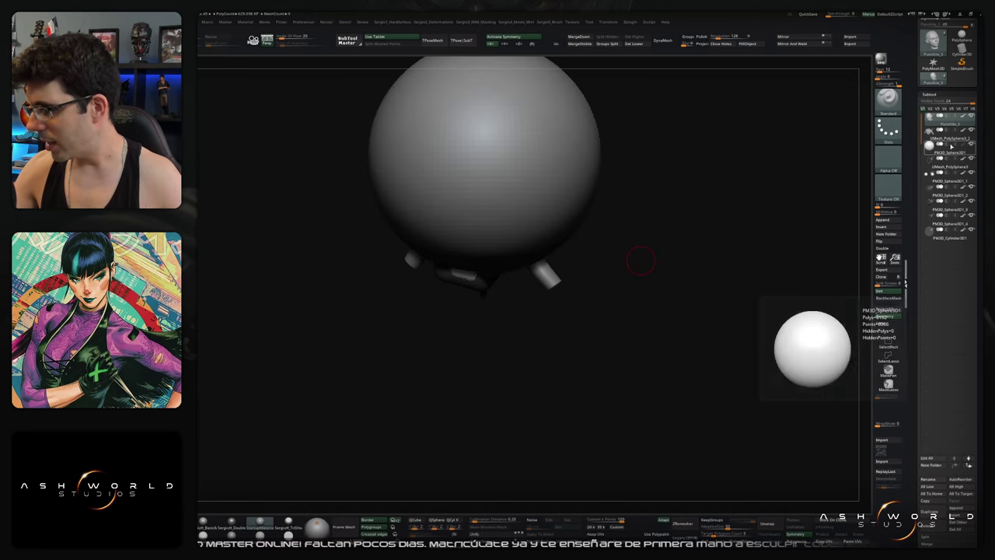
Step: Move the new sphere down with the gizmo so it sits just below the head
{"action": "key", "text": "w"}
{"action": "left_click_drag", "start_coordinate": [512, 208], "coordinate": [485, 262]}
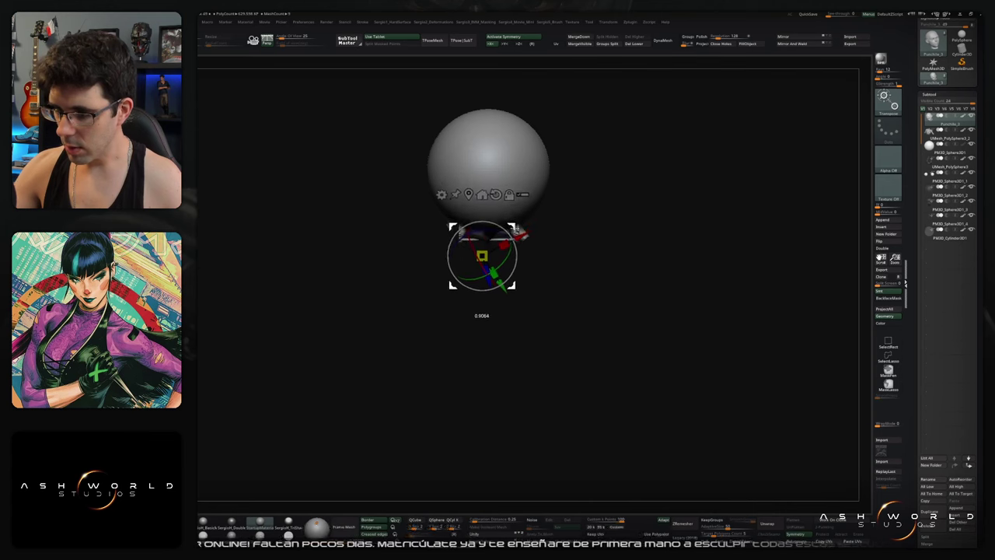
{"action": "key", "text": "ctrl+z"}
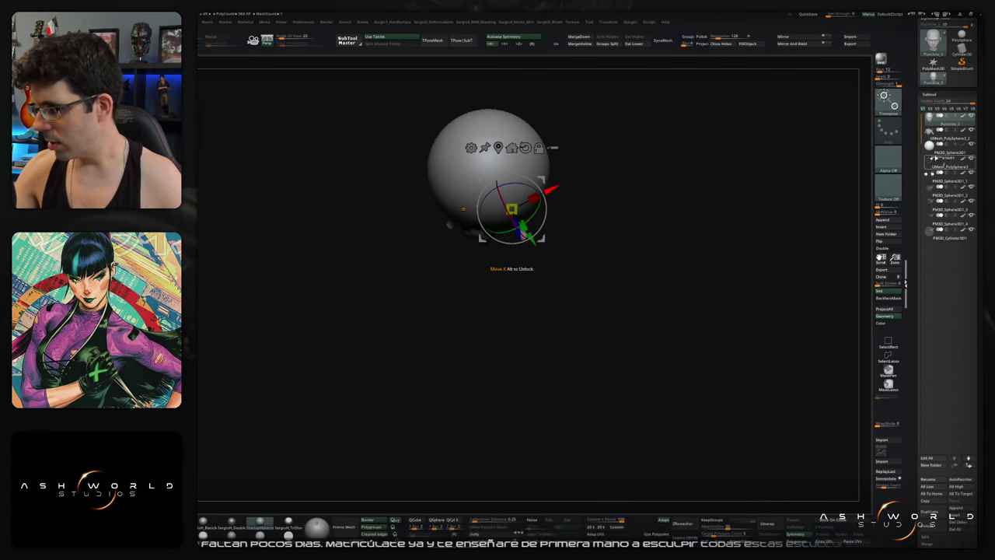
{"action": "left_click", "coordinate": [933, 154]}
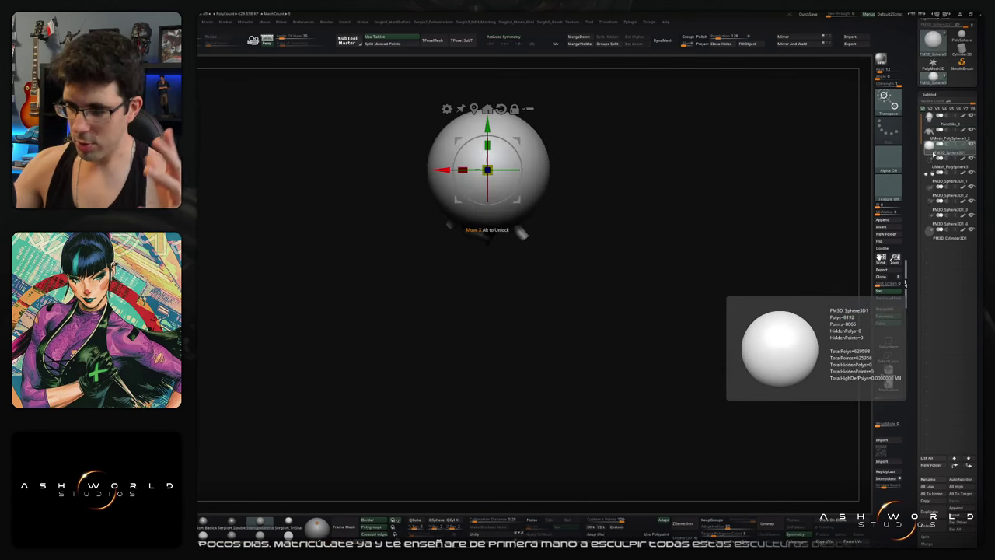
{"action": "mouse_move", "coordinate": [516, 227]}
{"action": "left_mouse_down"}
{"action": "mouse_move", "coordinate": [516, 314]}
{"action": "mouse_move", "coordinate": [499, 240]}
{"action": "left_mouse_up"}
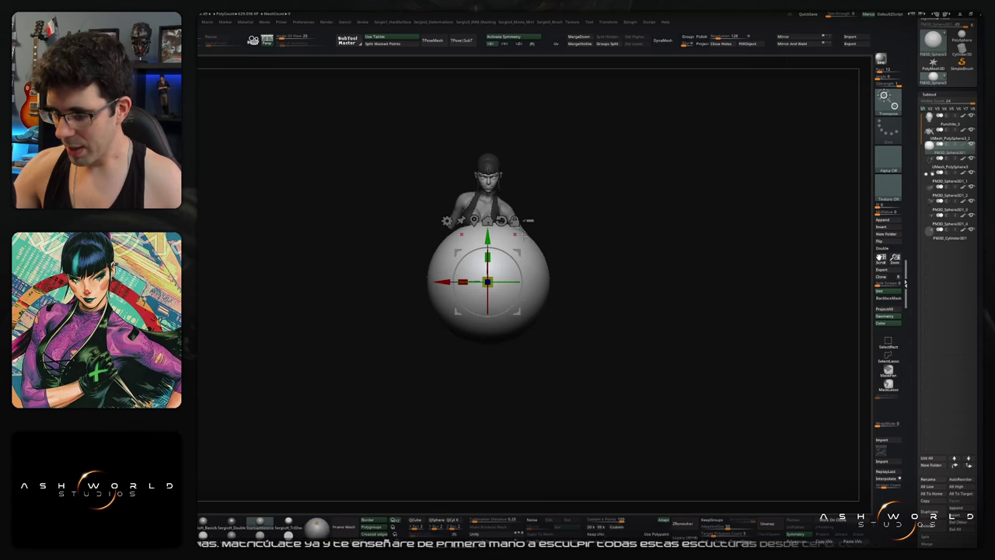
Step: Shrink the sphere to about half its size, comparing it against the torso subtool
{"action": "key", "text": "q"}
{"action": "key", "text": "w"}
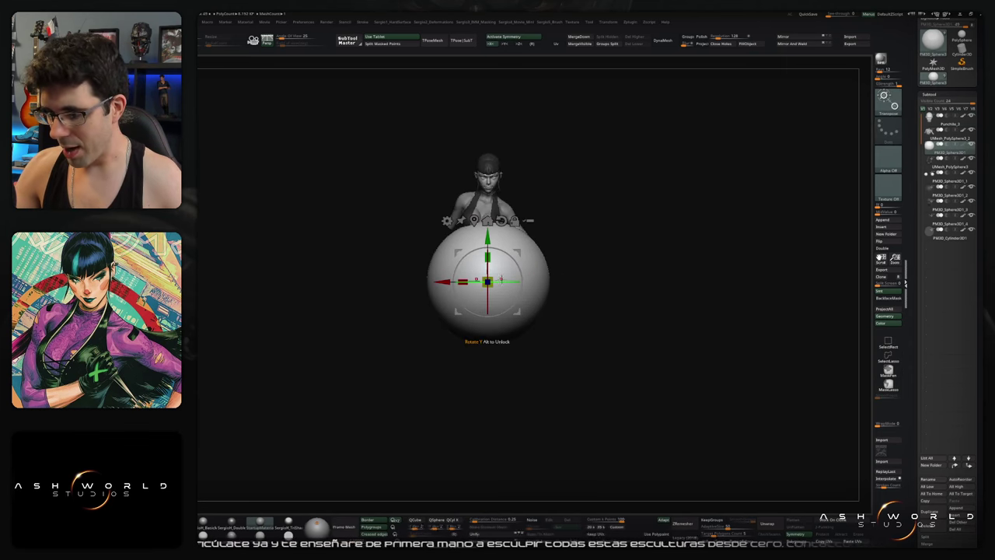
{"action": "left_click_drag", "start_coordinate": [487, 281], "coordinate": [487, 187]}
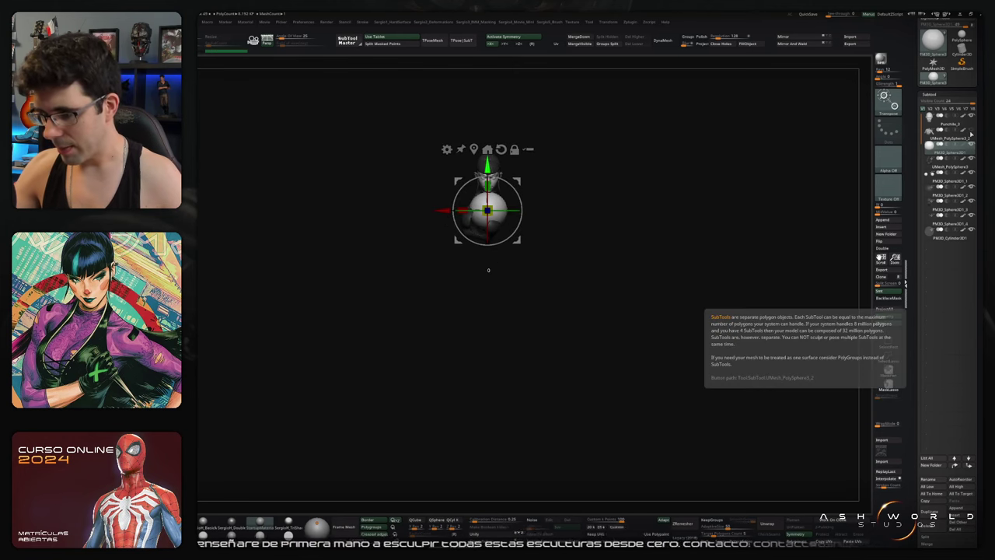
{"action": "left_click", "coordinate": [970, 131]}
{"action": "left_click", "coordinate": [970, 131]}
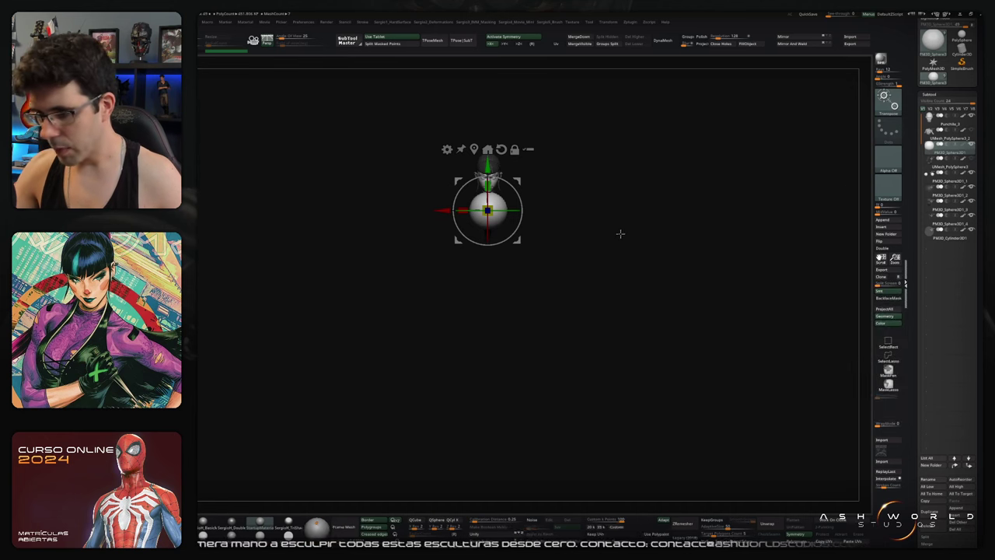
{"action": "key", "text": "q"}
{"action": "mouse_move", "coordinate": [559, 241]}
{"action": "left_mouse_down"}
{"action": "mouse_move", "coordinate": [531, 264]}
{"action": "mouse_move", "coordinate": [561, 260]}
{"action": "left_mouse_up"}
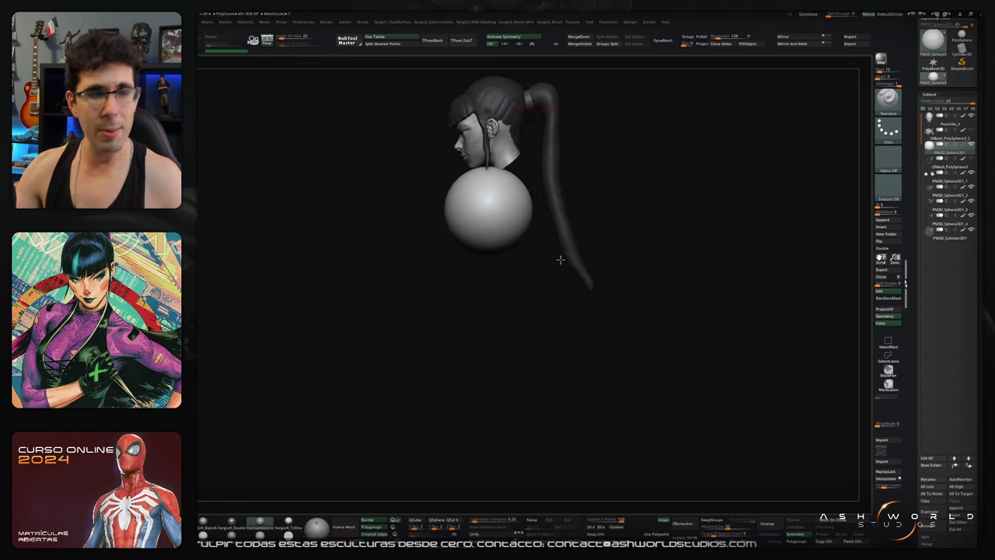
Step: Stretch the sphere with Move into a long, narrow egg-shaped torso under the head
{"action": "left_click_drag", "start_coordinate": [506, 240], "coordinate": [560, 256]}
{"action": "left_click_drag", "start_coordinate": [493, 259], "coordinate": [449, 326]}
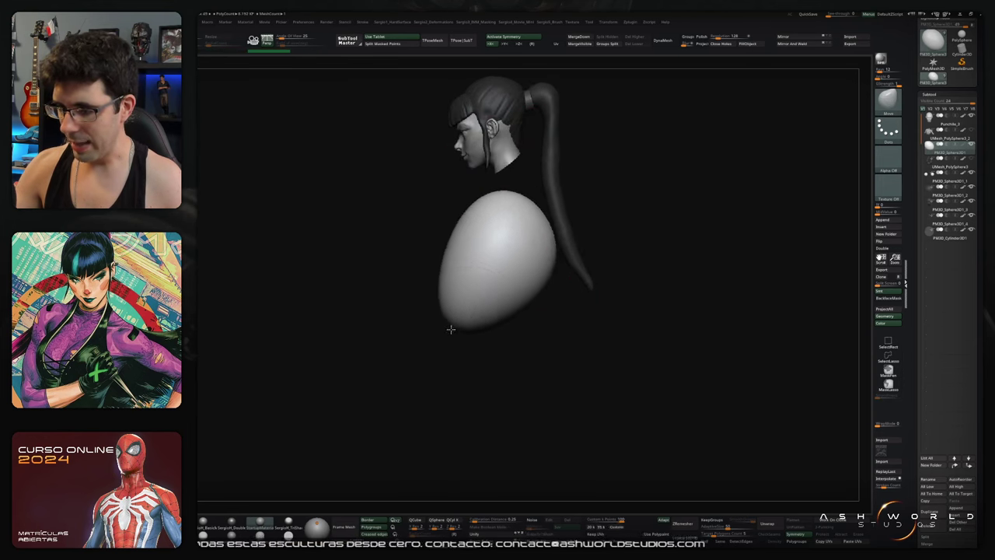
{"action": "left_click_drag", "start_coordinate": [482, 234], "coordinate": [510, 288]}
{"action": "left_click_drag", "start_coordinate": [458, 256], "coordinate": [497, 256]}
{"action": "mouse_move", "coordinate": [490, 296]}
{"action": "left_mouse_down"}
{"action": "mouse_move", "coordinate": [518, 325]}
{"action": "mouse_move", "coordinate": [513, 295]}
{"action": "mouse_move", "coordinate": [533, 333]}
{"action": "mouse_move", "coordinate": [506, 311]}
{"action": "mouse_move", "coordinate": [509, 328]}
{"action": "left_mouse_up"}
{"action": "mouse_move", "coordinate": [508, 328]}
{"action": "right_mouse_down"}
{"action": "mouse_move", "coordinate": [525, 167]}
{"action": "mouse_move", "coordinate": [508, 162]}
{"action": "right_mouse_up"}
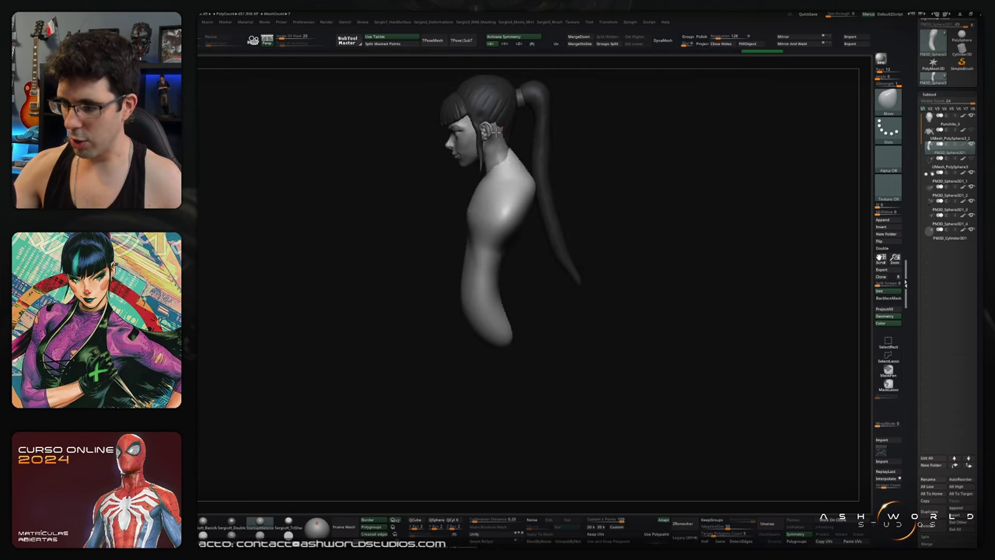
{"action": "mouse_move", "coordinate": [507, 160]}
{"action": "right_mouse_down"}
{"action": "mouse_move", "coordinate": [510, 175]}
{"action": "mouse_move", "coordinate": [540, 184]}
{"action": "right_mouse_up"}
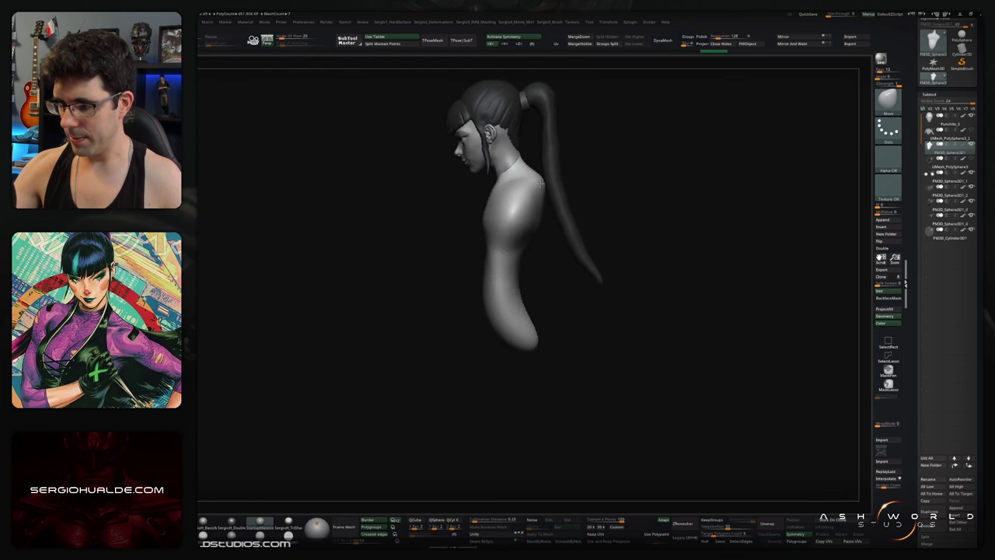
{"action": "right_click_drag", "start_coordinate": [539, 184], "coordinate": [475, 210]}
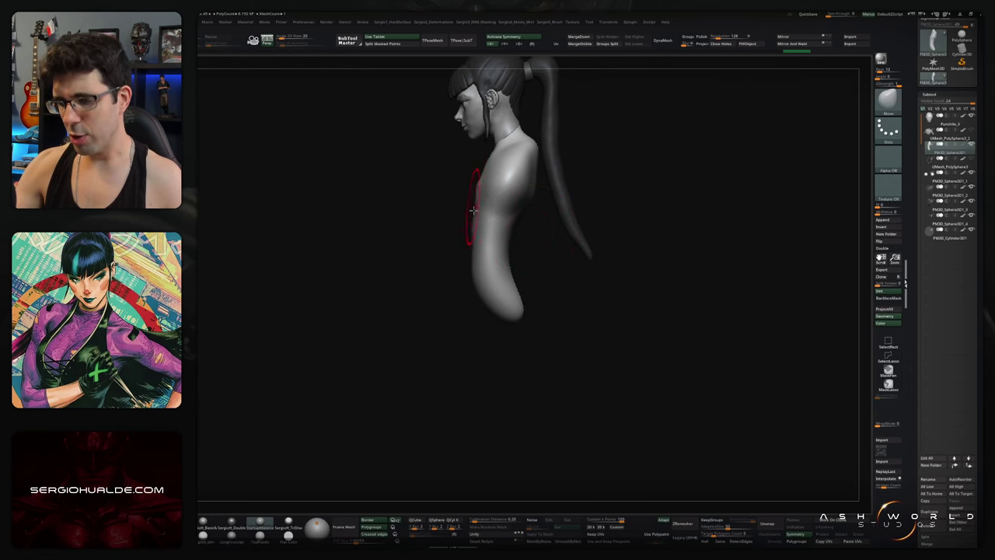
{"action": "right_click_drag", "start_coordinate": [470, 196], "coordinate": [473, 188]}
{"action": "right_click_drag", "start_coordinate": [473, 247], "coordinate": [559, 262]}
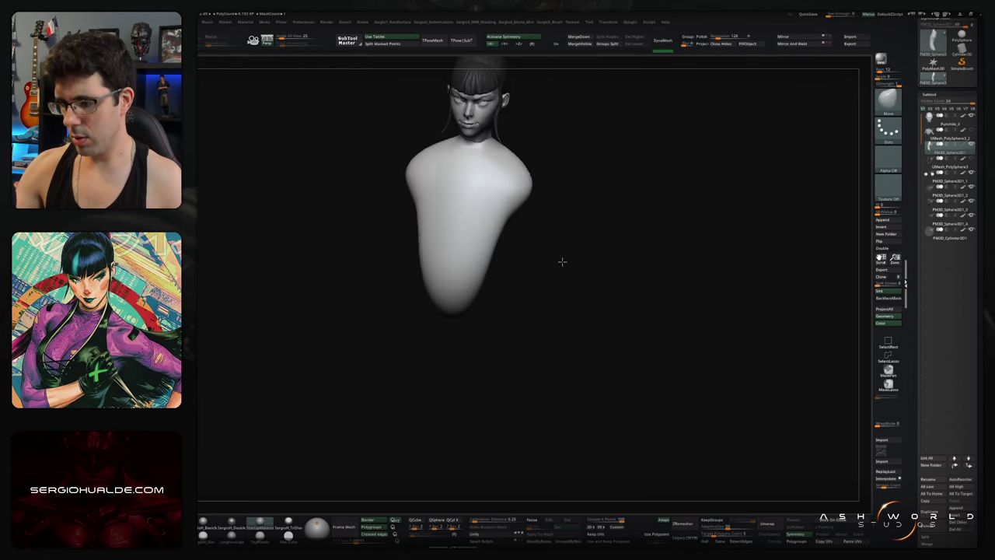
Step: Slim the torso's right side and fill out the left for symmetry, then hide the ponytail
{"action": "left_click_drag", "start_coordinate": [526, 194], "coordinate": [498, 233]}
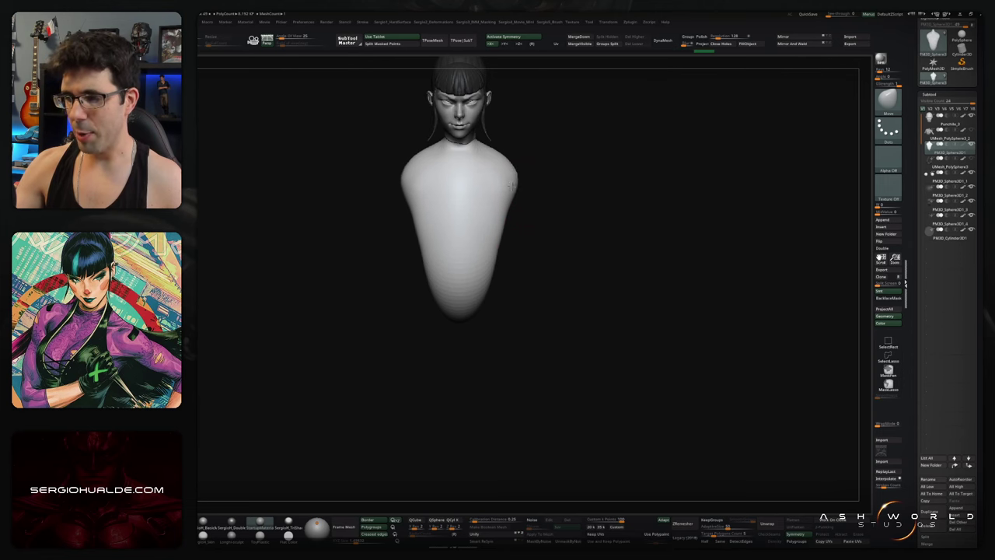
{"action": "mouse_move", "coordinate": [518, 189]}
{"action": "left_mouse_down"}
{"action": "mouse_move", "coordinate": [508, 223]}
{"action": "mouse_move", "coordinate": [503, 206]}
{"action": "left_mouse_up"}
{"action": "mouse_move", "coordinate": [503, 206]}
{"action": "right_mouse_down"}
{"action": "mouse_move", "coordinate": [506, 223]}
{"action": "mouse_move", "coordinate": [551, 238]}
{"action": "mouse_move", "coordinate": [511, 231]}
{"action": "right_mouse_up"}
{"action": "mouse_move", "coordinate": [510, 283]}
{"action": "right_mouse_down"}
{"action": "mouse_move", "coordinate": [456, 295]}
{"action": "mouse_move", "coordinate": [509, 249]}
{"action": "right_mouse_up"}
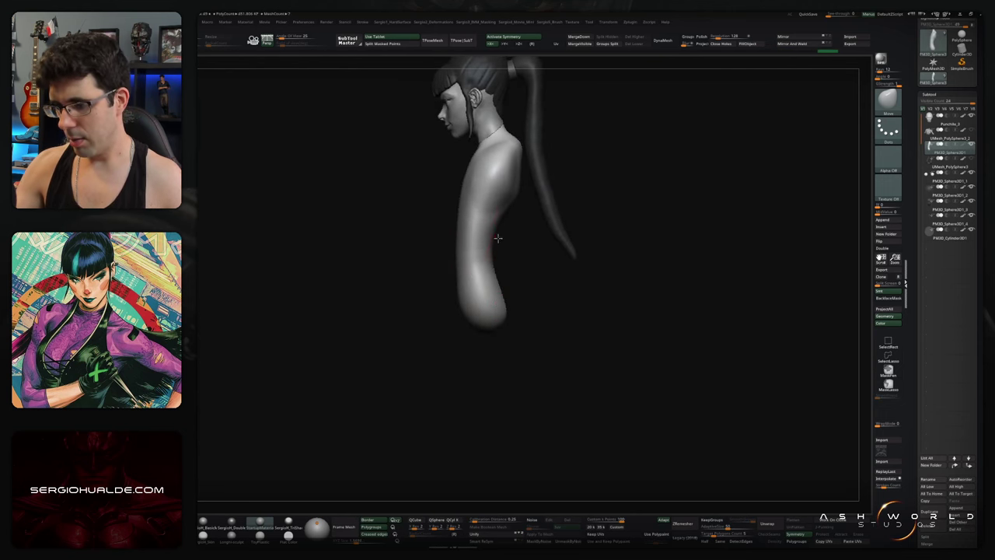
{"action": "left_click_drag", "start_coordinate": [498, 238], "coordinate": [454, 239]}
{"action": "right_click_drag", "start_coordinate": [516, 205], "coordinate": [489, 257]}
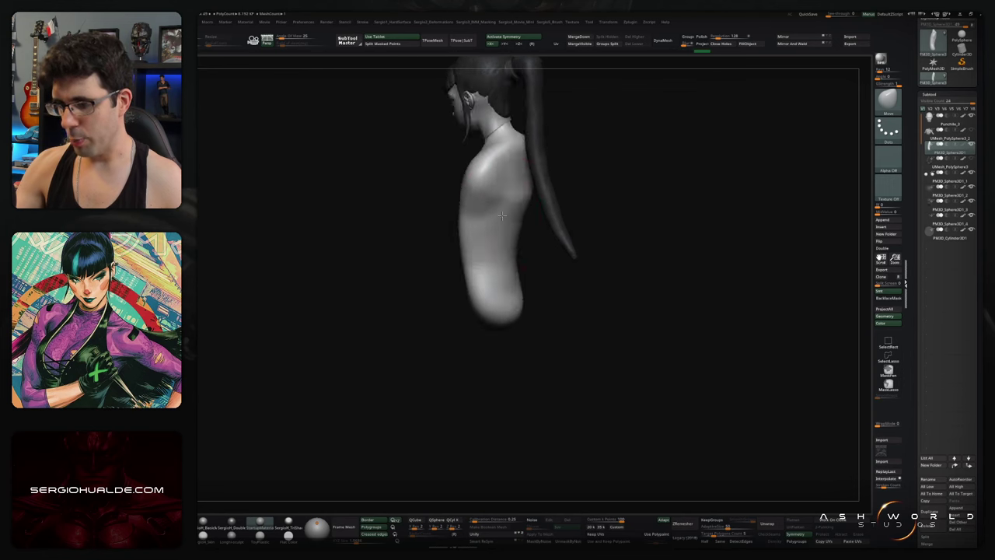
{"action": "key", "text": "b"}
{"action": "key", "text": "c"}
{"action": "key", "text": "b"}
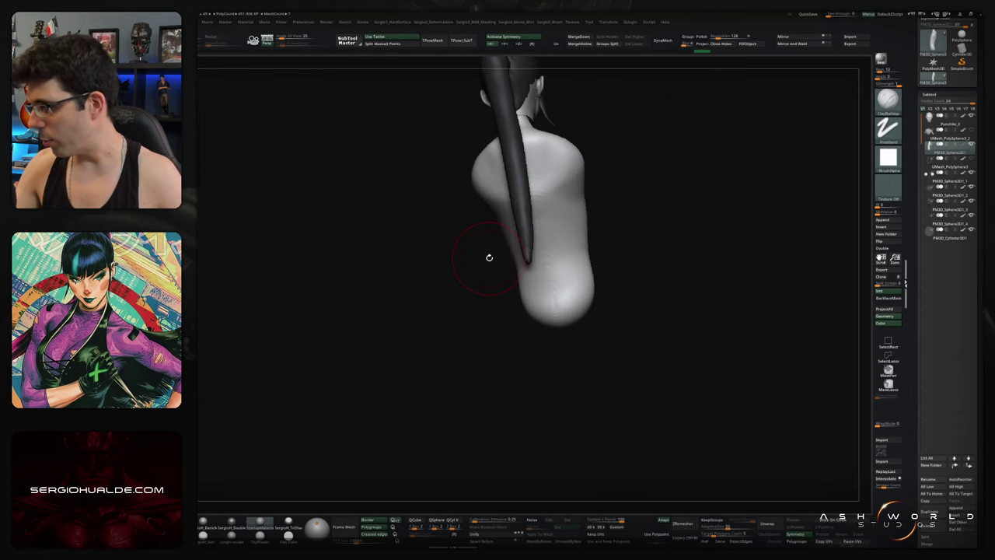
{"action": "mouse_move", "coordinate": [949, 223]}
{"action": "left_click", "coordinate": [970, 229]}
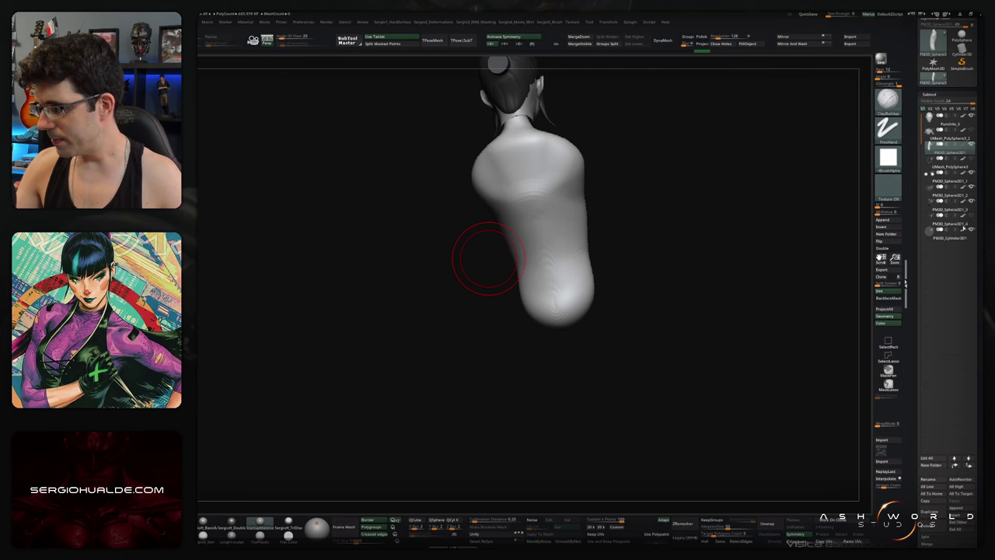
Step: Build up muscle forms down the back and remesh the torso into an even surface
{"action": "mouse_move", "coordinate": [622, 257]}
{"action": "left_mouse_down"}
{"action": "mouse_move", "coordinate": [656, 206]}
{"action": "mouse_move", "coordinate": [610, 280]}
{"action": "left_mouse_up"}
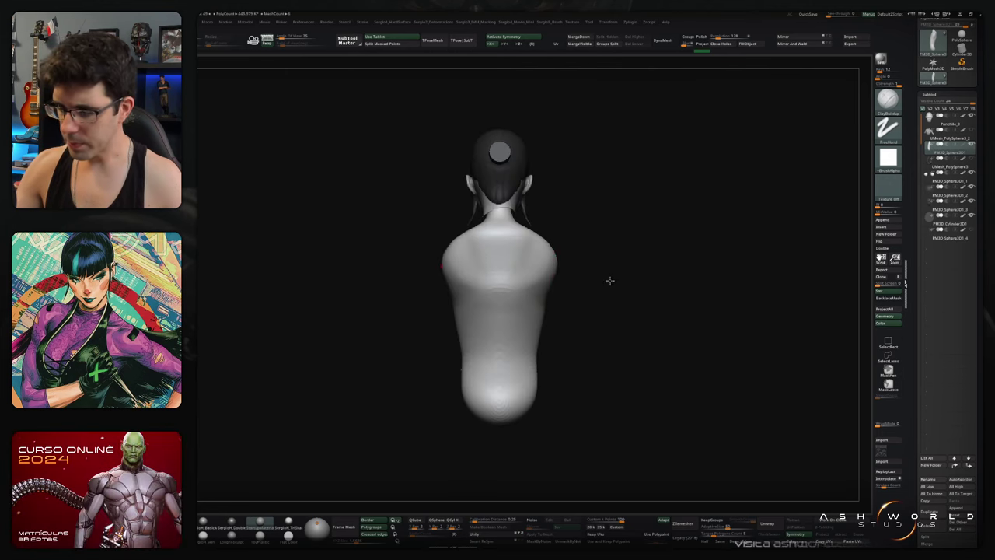
{"action": "right_click_drag", "start_coordinate": [505, 226], "coordinate": [504, 250]}
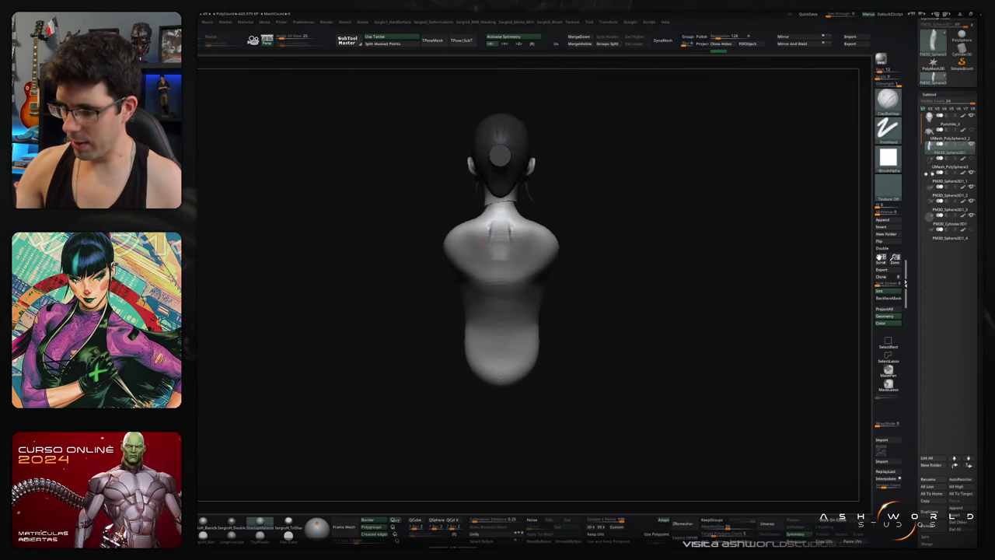
{"action": "key", "text": "space"}
{"action": "right_click", "coordinate": [504, 246]}
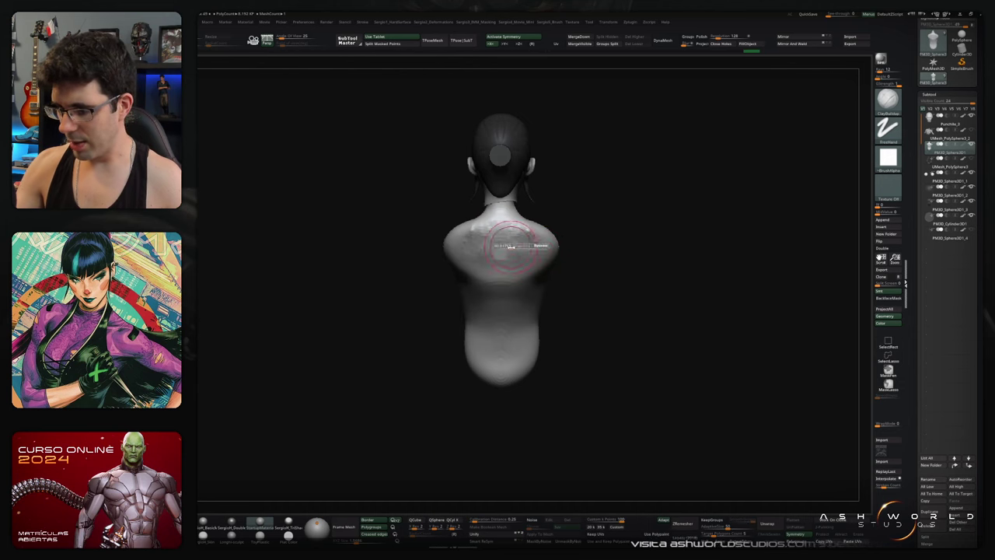
{"action": "mouse_move", "coordinate": [518, 240]}
{"action": "left_mouse_down"}
{"action": "mouse_move", "coordinate": [519, 352]}
{"action": "mouse_move", "coordinate": [532, 229]}
{"action": "left_mouse_up"}
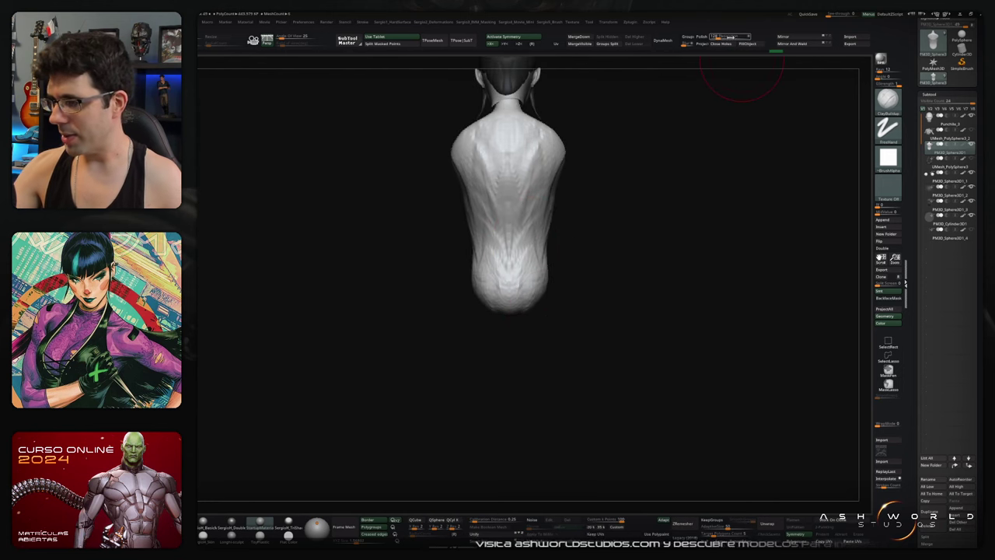
{"action": "left_click", "coordinate": [661, 40]}
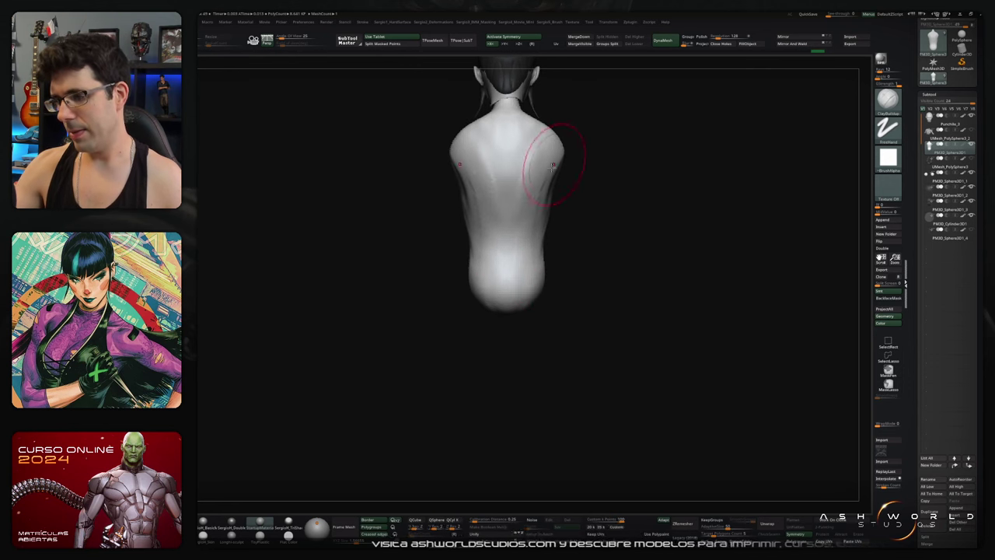
Step: Undo the last smoothing stroke on the back and check the torso's side profile
{"action": "left_click_drag", "start_coordinate": [579, 167], "coordinate": [498, 202]}
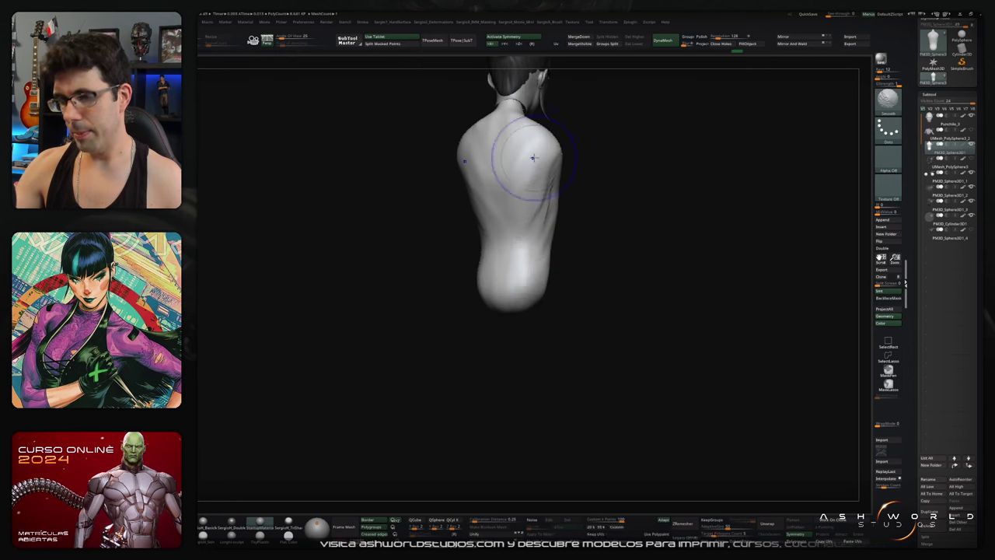
{"action": "left_click_drag", "start_coordinate": [575, 187], "coordinate": [484, 178], "text": "shift"}
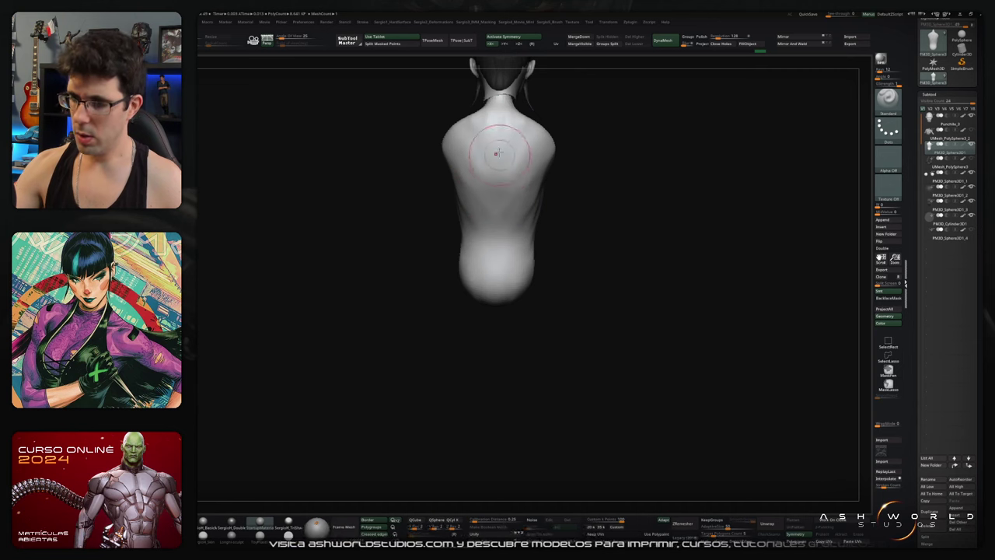
{"action": "key", "text": "ctrl+z"}
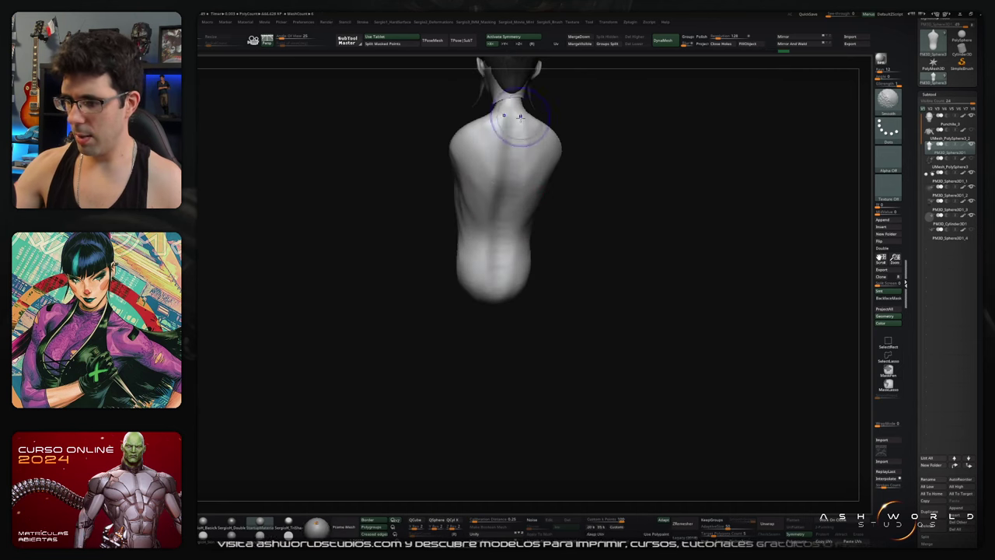
{"action": "mouse_move", "coordinate": [524, 152]}
{"action": "left_mouse_down"}
{"action": "mouse_move", "coordinate": [589, 271]}
{"action": "mouse_move", "coordinate": [574, 222]}
{"action": "left_mouse_up"}
{"action": "key", "text": "b"}
{"action": "key", "text": "m"}
{"action": "key", "text": "v"}
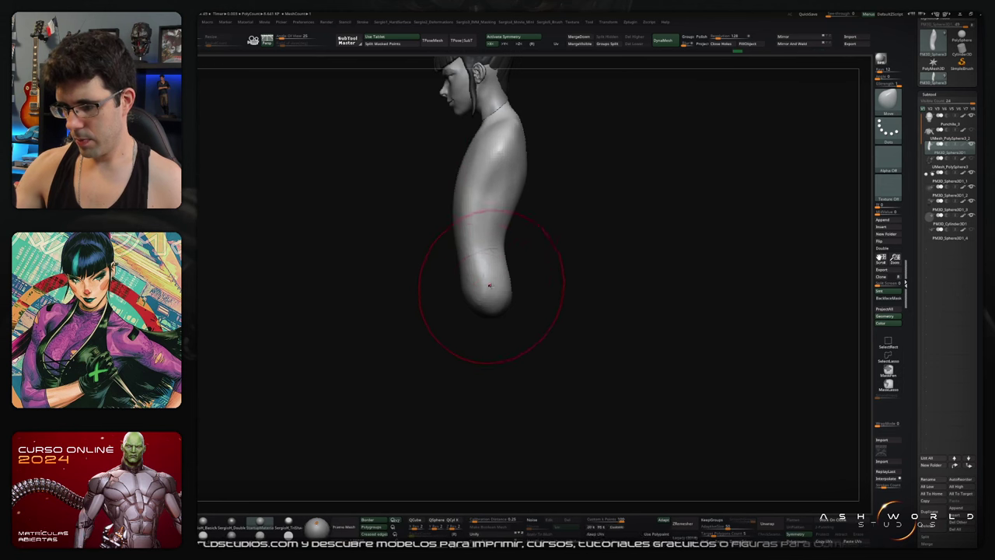
Step: Pull the lower body shorter with Move, try widening the shoulders, then undo that change
{"action": "mouse_move", "coordinate": [489, 286]}
{"action": "left_mouse_down"}
{"action": "mouse_move", "coordinate": [521, 248]}
{"action": "mouse_move", "coordinate": [552, 431]}
{"action": "left_mouse_up"}
{"action": "mouse_move", "coordinate": [558, 372]}
{"action": "left_mouse_down"}
{"action": "mouse_move", "coordinate": [544, 164]}
{"action": "mouse_move", "coordinate": [644, 225]}
{"action": "left_mouse_up"}
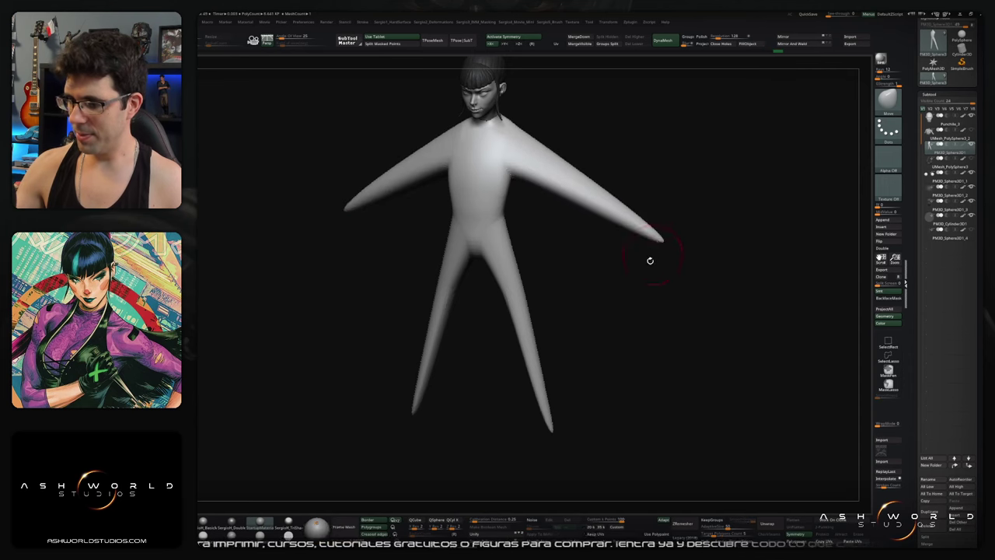
{"action": "mouse_move", "coordinate": [650, 260]}
{"action": "left_mouse_down"}
{"action": "mouse_move", "coordinate": [640, 269]}
{"action": "mouse_move", "coordinate": [640, 310]}
{"action": "mouse_move", "coordinate": [608, 295]}
{"action": "left_mouse_up"}
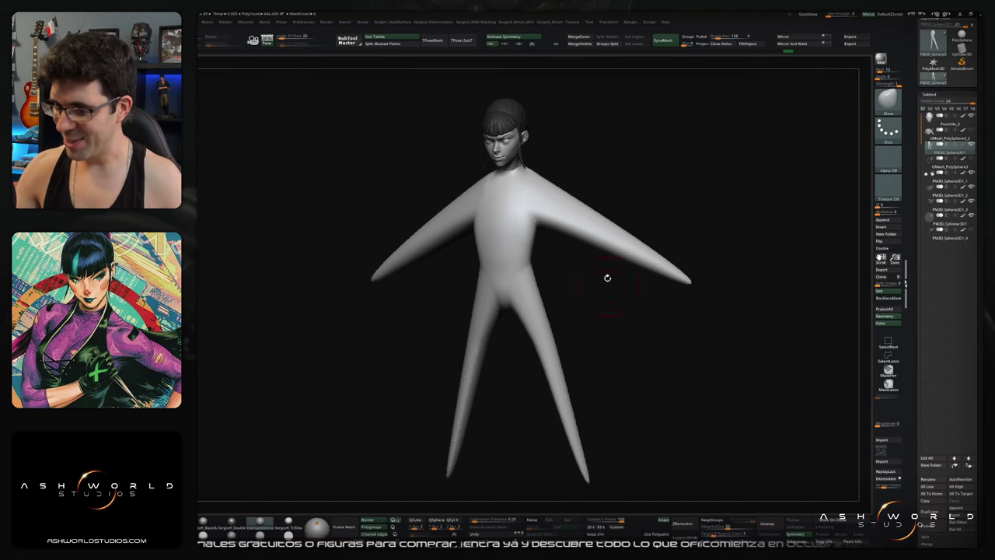
{"action": "right_click_drag", "start_coordinate": [518, 215], "coordinate": [542, 216]}
{"action": "mouse_move", "coordinate": [542, 216]}
{"action": "left_mouse_down"}
{"action": "mouse_move", "coordinate": [544, 199]}
{"action": "mouse_move", "coordinate": [560, 200]}
{"action": "left_mouse_up"}
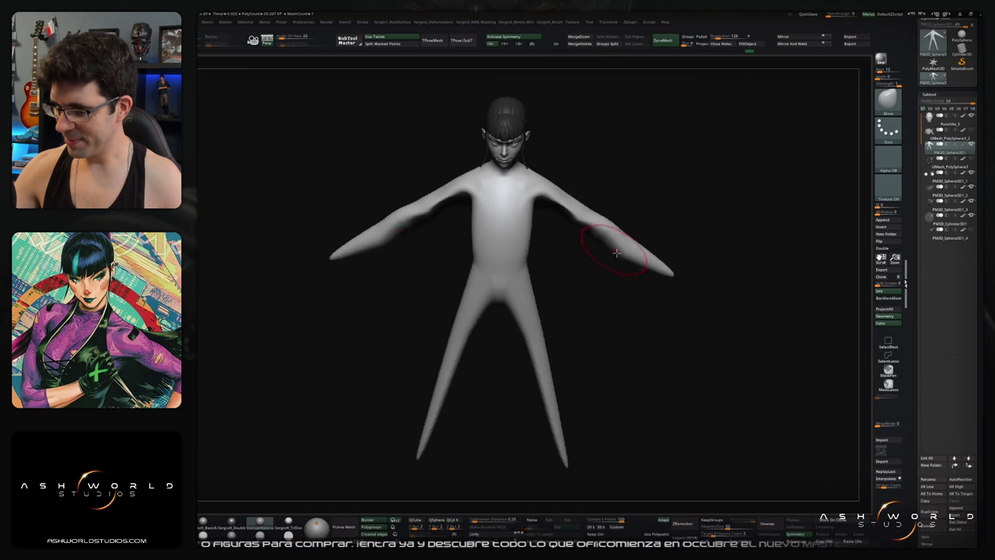
{"action": "key", "text": "ctrl+z"}
{"action": "key", "text": "shift+b"}
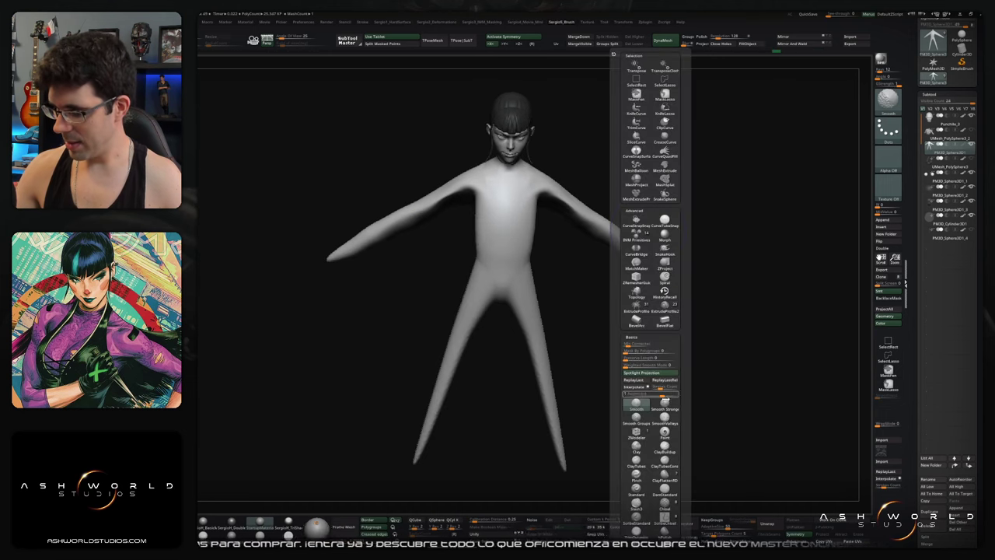
Step: Smooth both arms with Smooth Stronger, then mask off the body and reposition the right leg
{"action": "left_click", "coordinate": [664, 402]}
{"action": "mouse_move", "coordinate": [575, 204]}
{"action": "left_mouse_down", "text": "shift"}
{"action": "mouse_move", "coordinate": [673, 274]}
{"action": "mouse_move", "coordinate": [632, 185]}
{"action": "left_mouse_up", "text": "shift"}
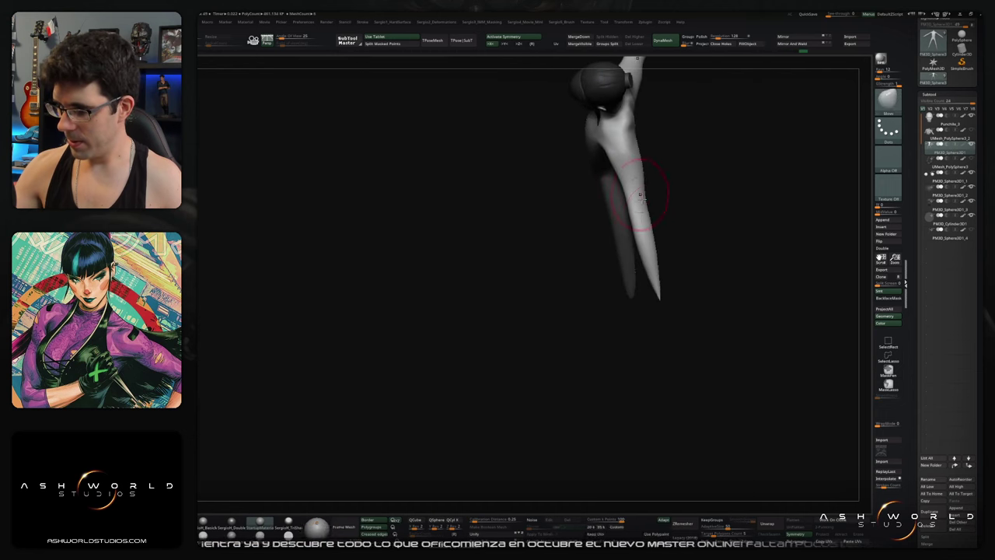
{"action": "mouse_move", "coordinate": [632, 185]}
{"action": "left_mouse_down"}
{"action": "mouse_move", "coordinate": [650, 195]}
{"action": "mouse_move", "coordinate": [588, 352]}
{"action": "left_mouse_up"}
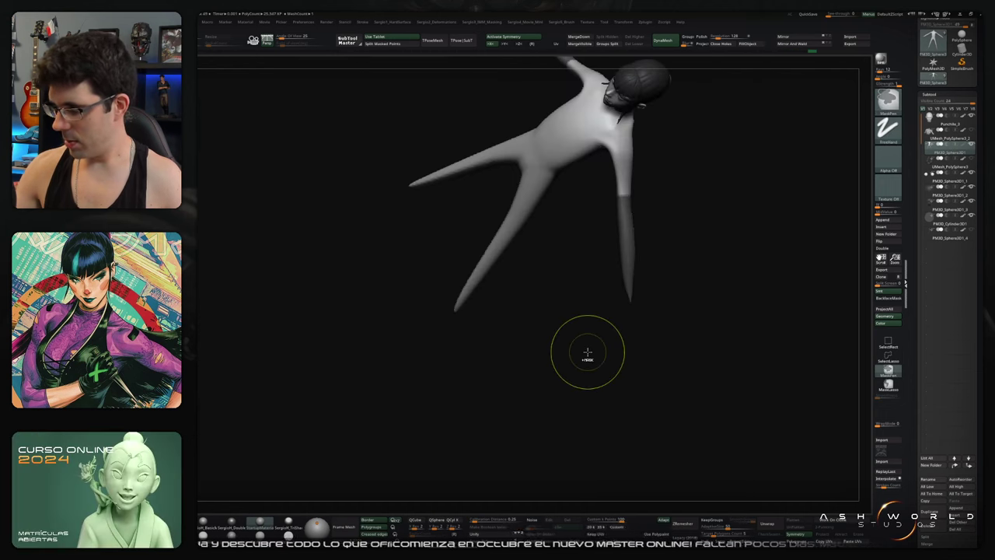
{"action": "left_click", "coordinate": [888, 383]}
{"action": "mouse_move", "coordinate": [723, 327]}
{"action": "left_mouse_down"}
{"action": "mouse_move", "coordinate": [703, 202]}
{"action": "mouse_move", "coordinate": [715, 179]}
{"action": "left_mouse_up"}
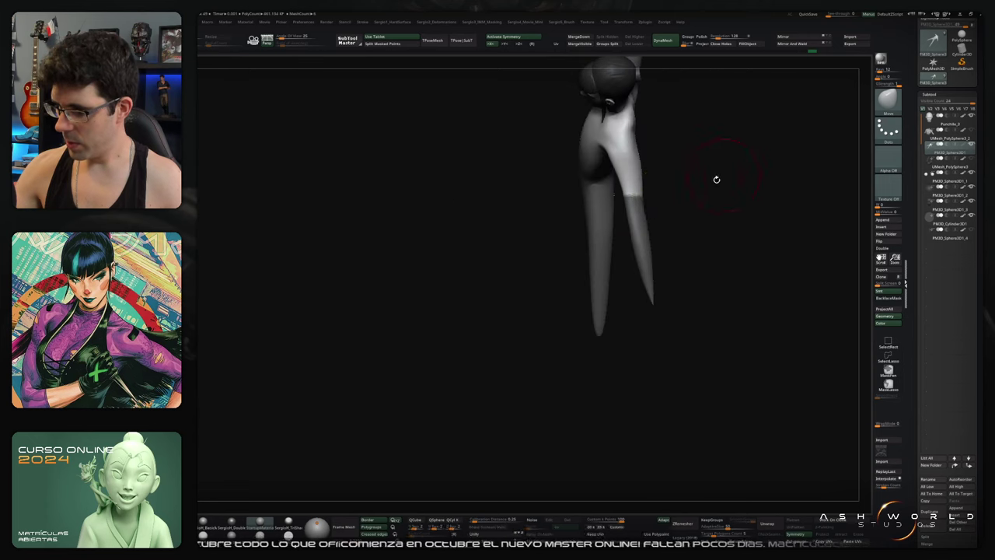
{"action": "key", "text": "ctrl+i"}
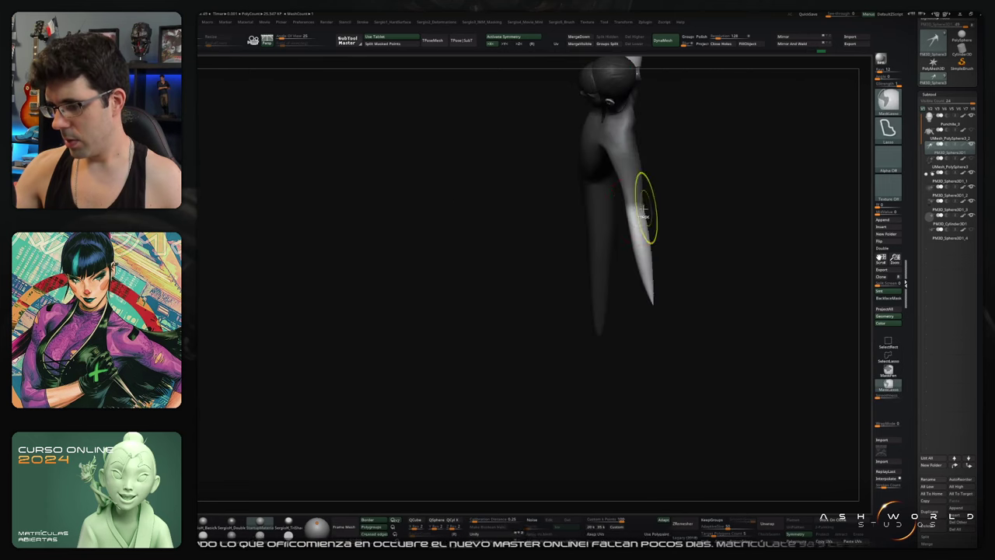
{"action": "key", "text": "w"}
{"action": "left_click_drag", "start_coordinate": [638, 204], "coordinate": [637, 211]}
{"action": "left_click", "coordinate": [698, 184], "text": "ctrl"}
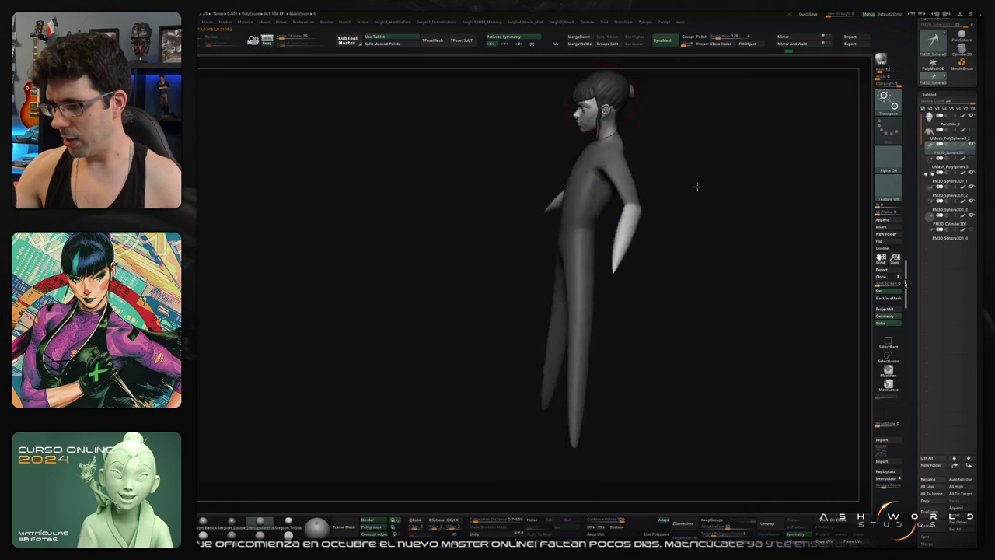
Step: Add hand blockouts to both arm ends and clear the mask on the body
{"action": "left_click_drag", "start_coordinate": [697, 184], "coordinate": [723, 221], "text": "shift"}
{"action": "key", "text": "q"}
{"action": "left_click", "coordinate": [717, 270]}
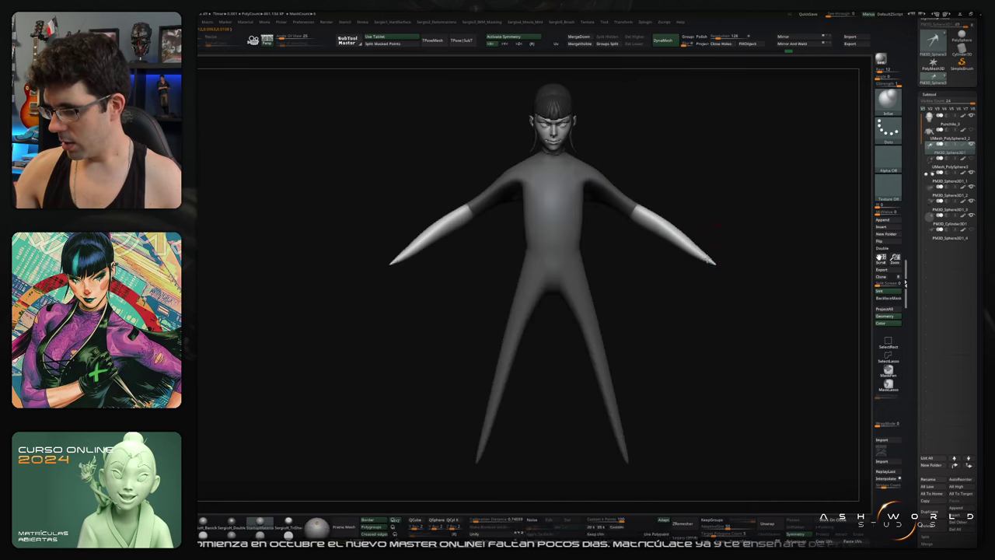
{"action": "left_click_drag", "start_coordinate": [702, 302], "coordinate": [702, 278], "text": "alt"}
{"action": "left_click", "coordinate": [686, 291], "text": "ctrl"}
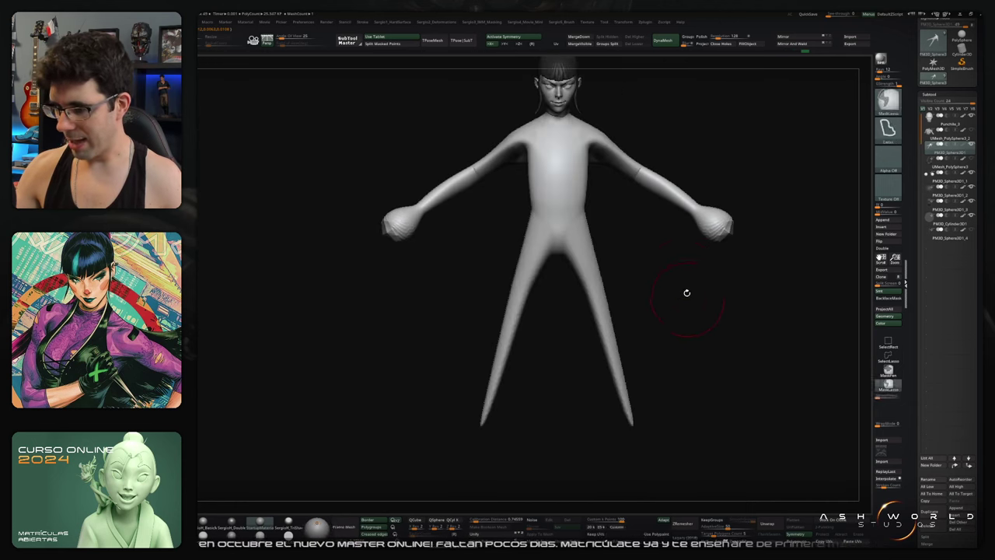
Step: Carve creases along the collarbone, upper chest and neck, then smooth them away
{"action": "left_click_drag", "start_coordinate": [651, 238], "coordinate": [554, 226], "text": "alt"}
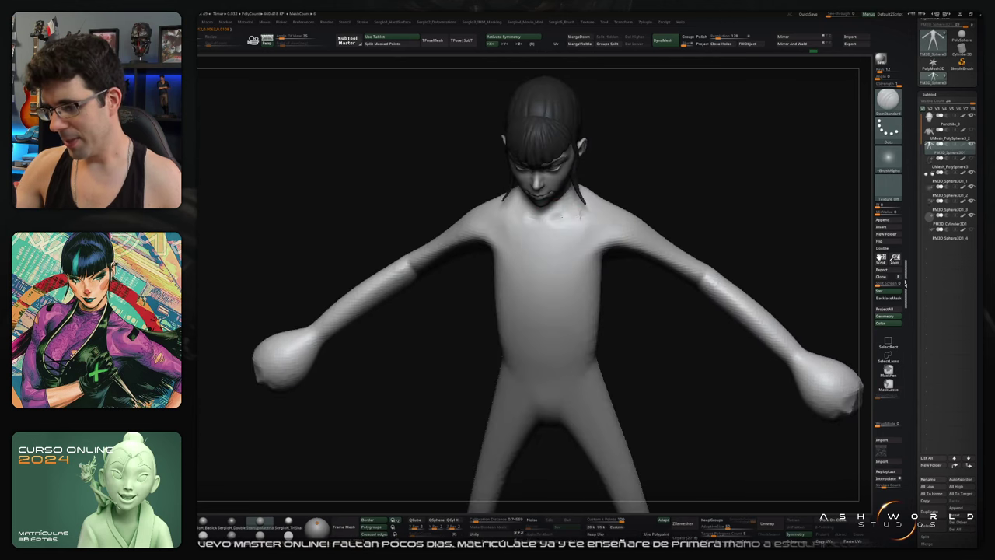
{"action": "left_click_drag", "start_coordinate": [554, 219], "coordinate": [612, 204]}
{"action": "mouse_move", "coordinate": [592, 210]}
{"action": "left_mouse_down"}
{"action": "mouse_move", "coordinate": [562, 220]}
{"action": "mouse_move", "coordinate": [538, 248]}
{"action": "left_mouse_up"}
{"action": "right_click_drag", "start_coordinate": [605, 200], "coordinate": [583, 204]}
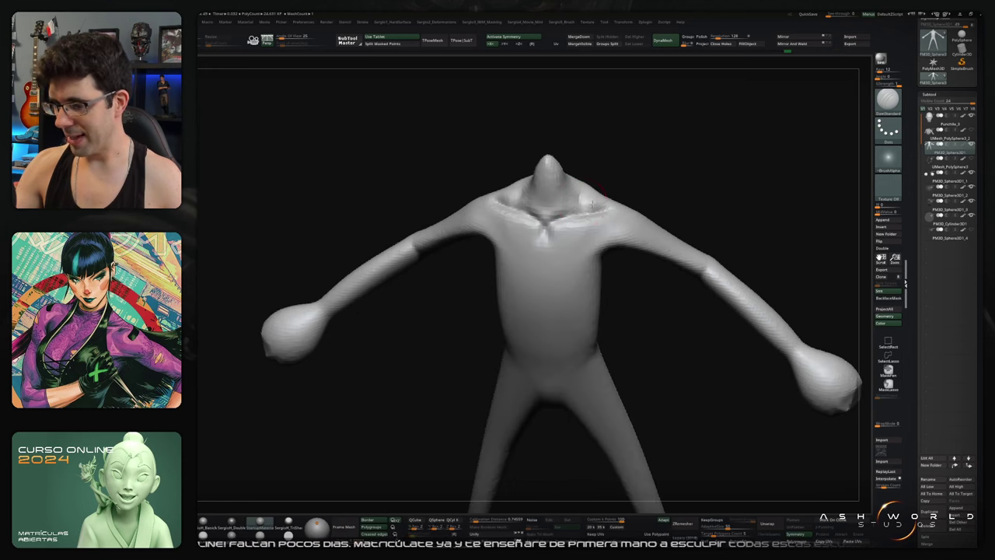
{"action": "mouse_move", "coordinate": [611, 211]}
{"action": "left_mouse_down", "text": "shift"}
{"action": "mouse_move", "coordinate": [544, 214]}
{"action": "mouse_move", "coordinate": [630, 226]}
{"action": "left_mouse_up", "text": "shift"}
{"action": "right_click_drag", "start_coordinate": [622, 221], "coordinate": [607, 236]}
{"action": "right_click_drag", "start_coordinate": [598, 290], "coordinate": [529, 265]}
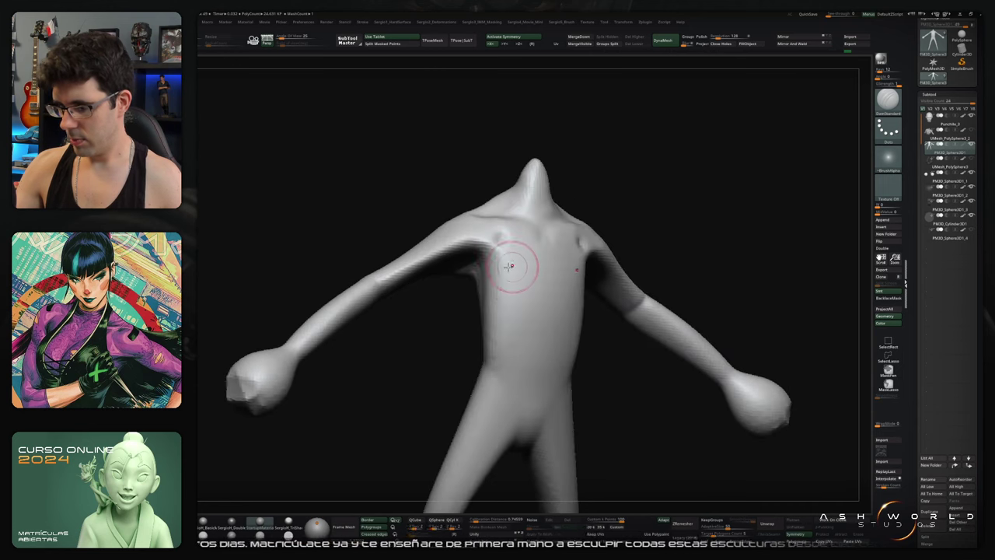
Step: Build two rounded breast forms with ClayBuildup and smooth the lower right of the chest
{"action": "key", "text": "b"}
{"action": "key", "text": "c"}
{"action": "key", "text": "b"}
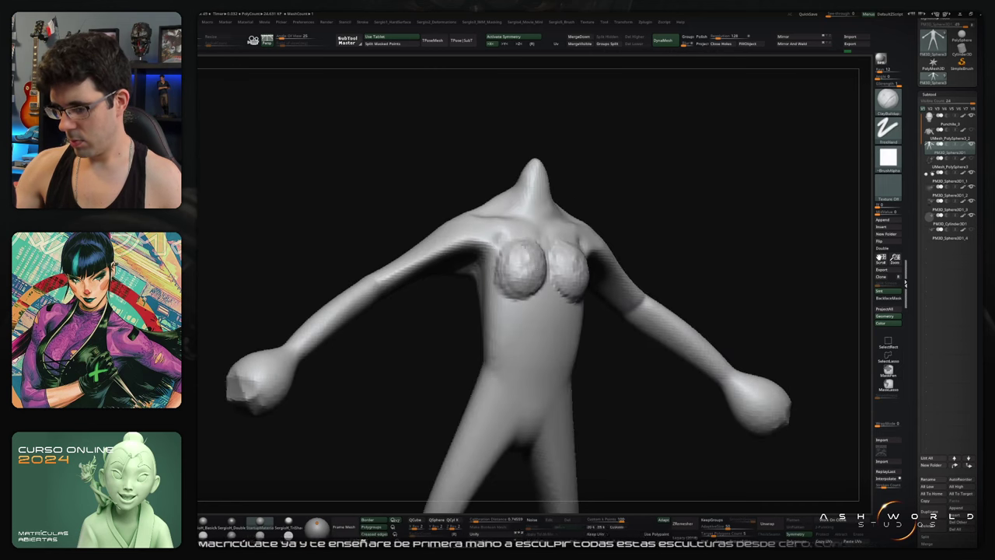
{"action": "left_click_drag", "start_coordinate": [525, 249], "coordinate": [553, 264], "text": "shift"}
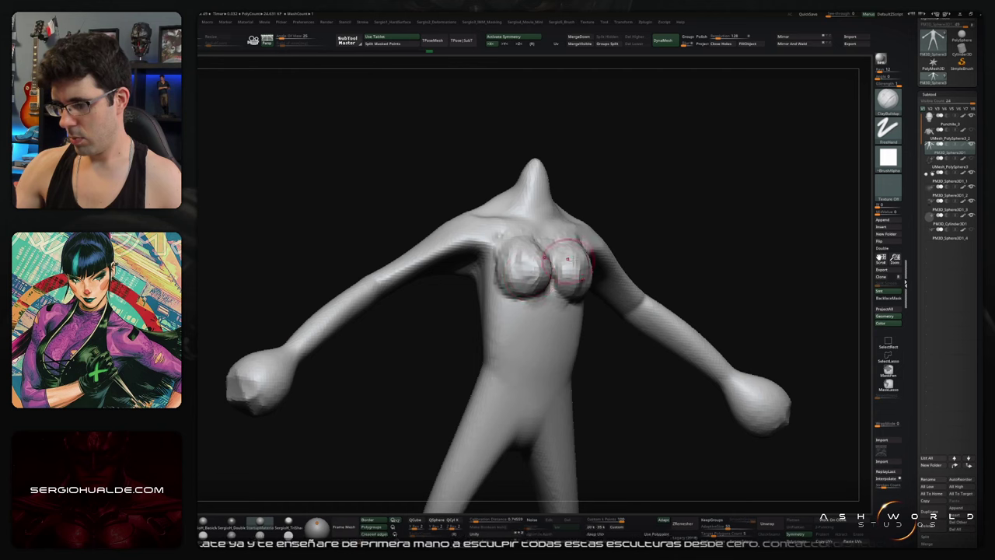
{"action": "right_click_drag", "start_coordinate": [576, 285], "coordinate": [586, 266]}
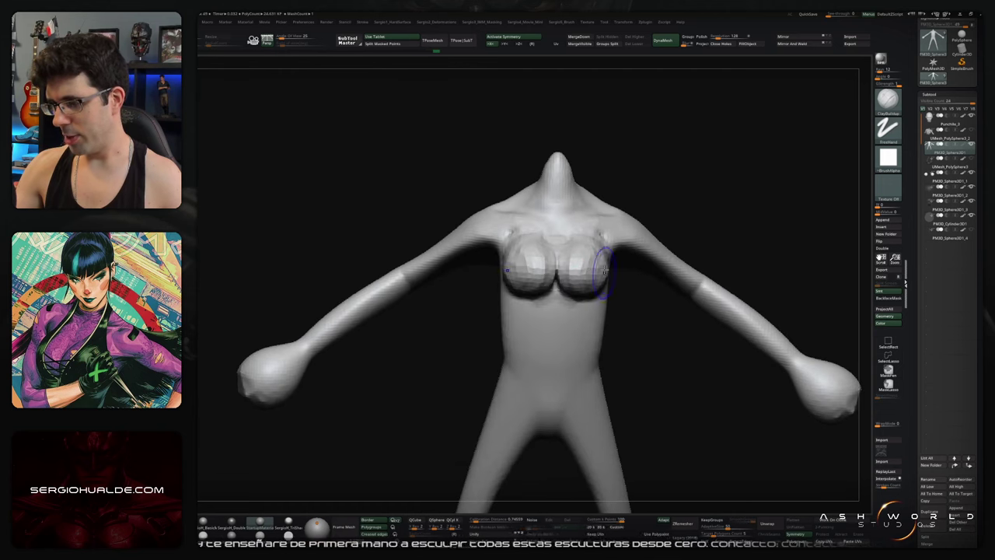
{"action": "left_click_drag", "start_coordinate": [603, 272], "coordinate": [579, 299], "text": "shift"}
{"action": "right_click_drag", "start_coordinate": [605, 245], "coordinate": [572, 272], "text": "ctrl"}
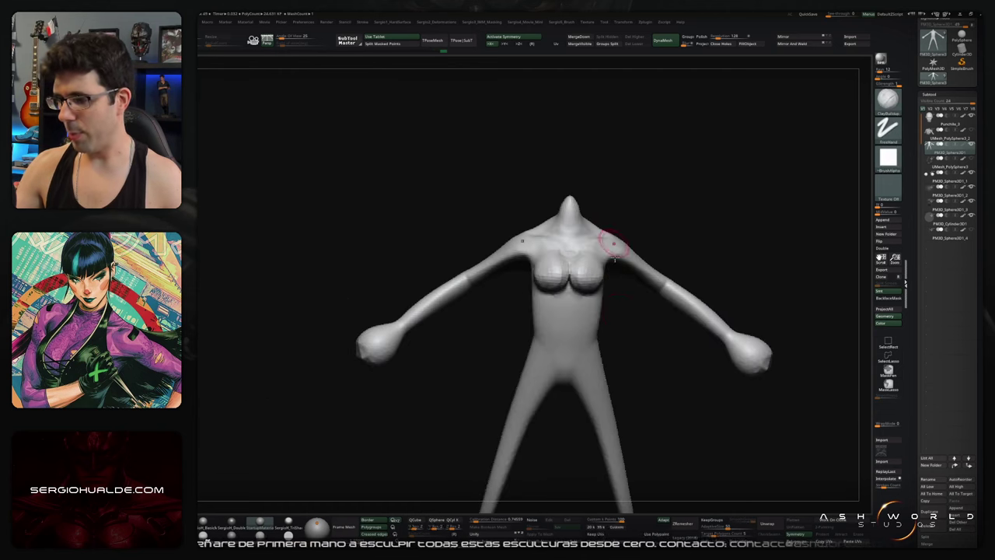
{"action": "right_click_drag", "start_coordinate": [528, 305], "coordinate": [516, 298]}
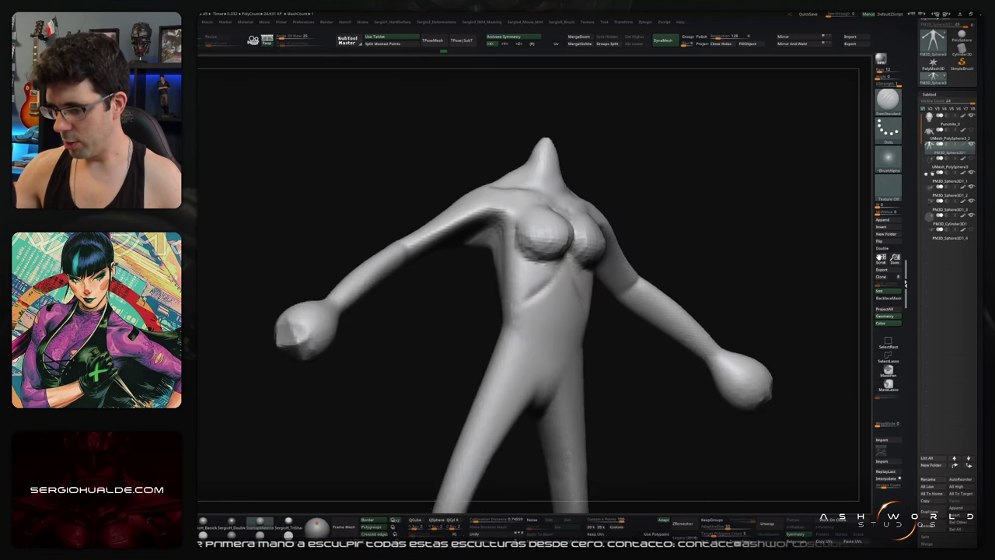
{"action": "mouse_move", "coordinate": [516, 297]}
{"action": "right_mouse_down"}
{"action": "mouse_move", "coordinate": [528, 273]}
{"action": "mouse_move", "coordinate": [524, 289]}
{"action": "mouse_move", "coordinate": [501, 303]}
{"action": "mouse_move", "coordinate": [522, 311]}
{"action": "mouse_move", "coordinate": [515, 288]}
{"action": "mouse_move", "coordinate": [614, 277]}
{"action": "mouse_move", "coordinate": [614, 291]}
{"action": "mouse_move", "coordinate": [595, 273]}
{"action": "mouse_move", "coordinate": [588, 293]}
{"action": "mouse_move", "coordinate": [584, 278]}
{"action": "mouse_move", "coordinate": [592, 285]}
{"action": "mouse_move", "coordinate": [556, 291]}
{"action": "mouse_move", "coordinate": [575, 284]}
{"action": "mouse_move", "coordinate": [530, 312]}
{"action": "right_mouse_up"}
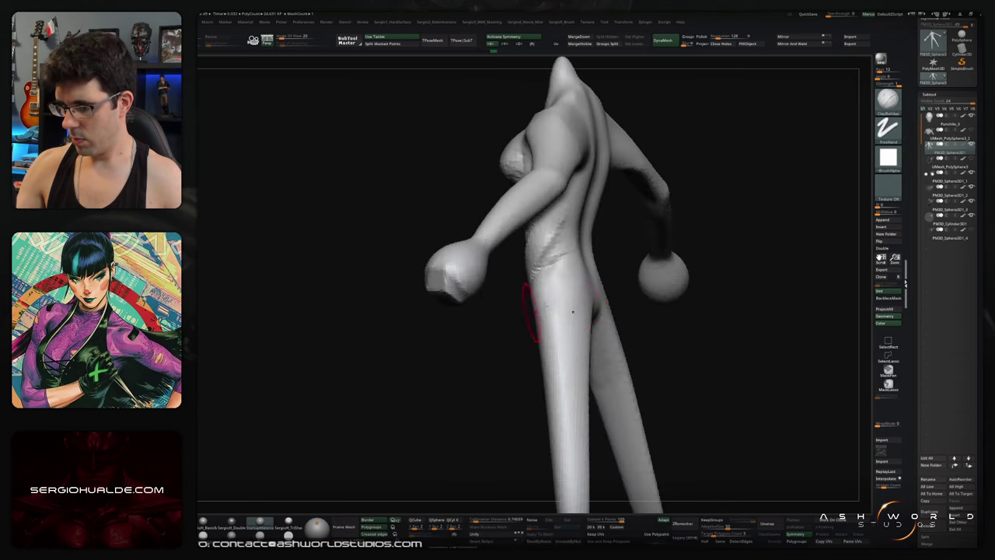
Step: Add strokes along the torso side and deepen and reshape both buttocks symmetrically
{"action": "mouse_move", "coordinate": [574, 300]}
{"action": "left_mouse_down"}
{"action": "mouse_move", "coordinate": [568, 334]}
{"action": "mouse_move", "coordinate": [555, 285]}
{"action": "left_mouse_up"}
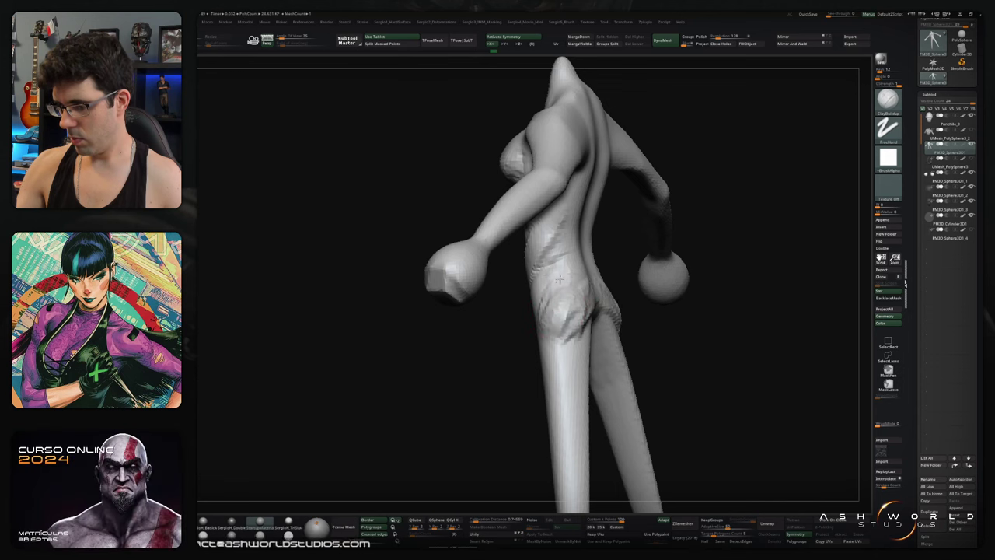
{"action": "right_click_drag", "start_coordinate": [614, 308], "coordinate": [622, 295]}
{"action": "left_click_drag", "start_coordinate": [599, 264], "coordinate": [653, 319]}
{"action": "left_click_drag", "start_coordinate": [661, 257], "coordinate": [614, 311]}
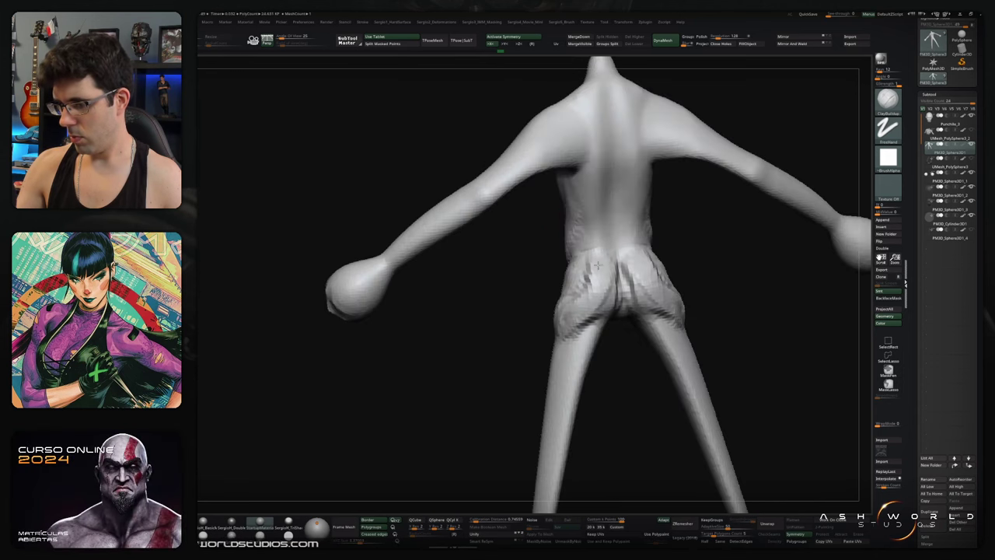
{"action": "left_click_drag", "start_coordinate": [669, 280], "coordinate": [579, 328]}
{"action": "mouse_move", "coordinate": [583, 317]}
{"action": "right_mouse_down"}
{"action": "mouse_move", "coordinate": [544, 311]}
{"action": "mouse_move", "coordinate": [615, 303]}
{"action": "mouse_move", "coordinate": [577, 244]}
{"action": "mouse_move", "coordinate": [582, 262]}
{"action": "right_mouse_up"}
{"action": "key", "text": "b"}
{"action": "key", "text": "m"}
{"action": "key", "text": "v"}
{"action": "mouse_move", "coordinate": [610, 280]}
{"action": "left_mouse_down"}
{"action": "mouse_move", "coordinate": [600, 285]}
{"action": "mouse_move", "coordinate": [622, 294]}
{"action": "left_mouse_up"}
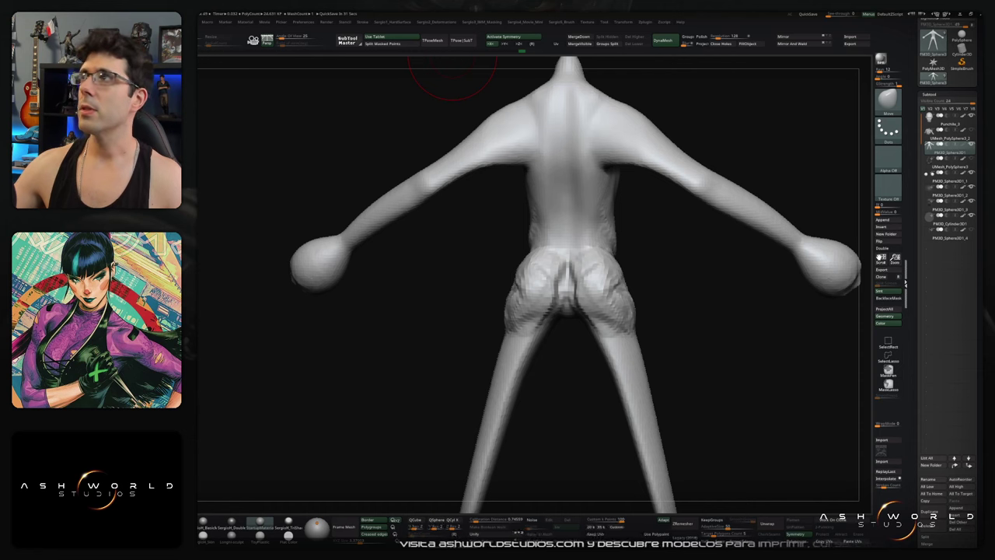
Step: Carve and deepen mirrored creases over both shoulder blades from a back view
{"action": "mouse_move", "coordinate": [451, 74]}
{"action": "left_mouse_down"}
{"action": "mouse_move", "coordinate": [578, 288]}
{"action": "mouse_move", "coordinate": [567, 300]}
{"action": "mouse_move", "coordinate": [589, 289]}
{"action": "mouse_move", "coordinate": [576, 280]}
{"action": "left_mouse_up"}
{"action": "left_click_drag", "start_coordinate": [560, 223], "coordinate": [560, 202]}
{"action": "mouse_move", "coordinate": [559, 190]}
{"action": "right_mouse_down"}
{"action": "mouse_move", "coordinate": [588, 197]}
{"action": "mouse_move", "coordinate": [524, 192]}
{"action": "right_mouse_up"}
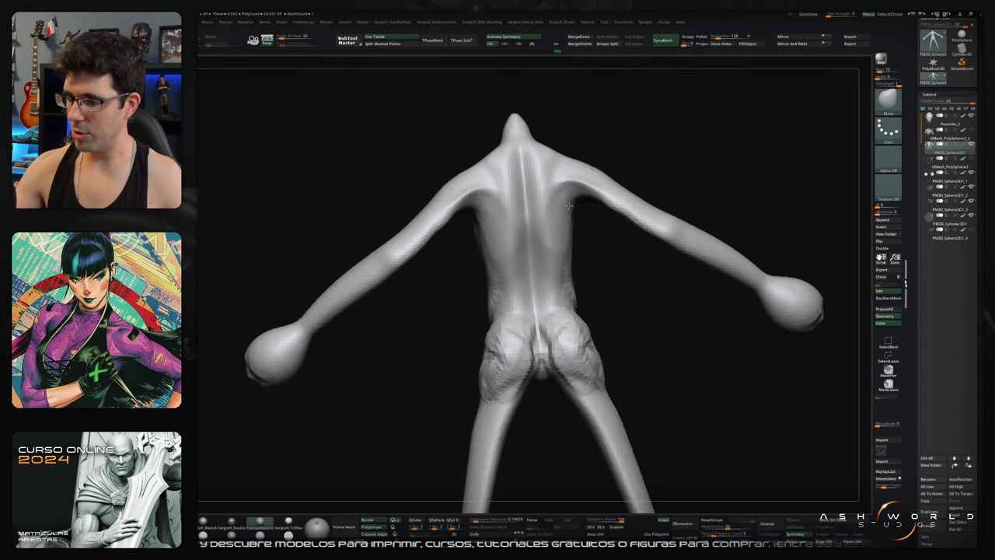
{"action": "right_click_drag", "start_coordinate": [555, 207], "coordinate": [572, 190]}
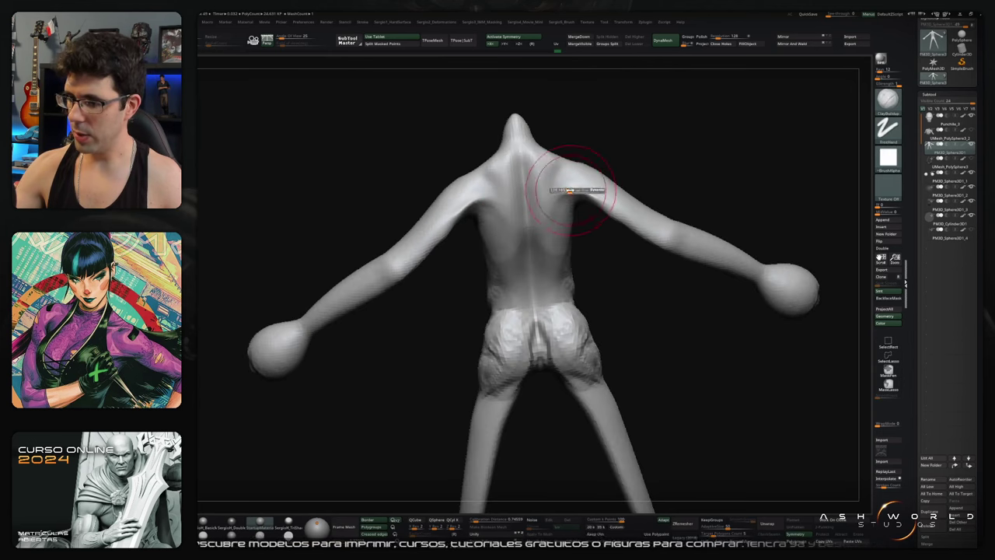
{"action": "left_click_drag", "start_coordinate": [602, 190], "coordinate": [653, 241]}
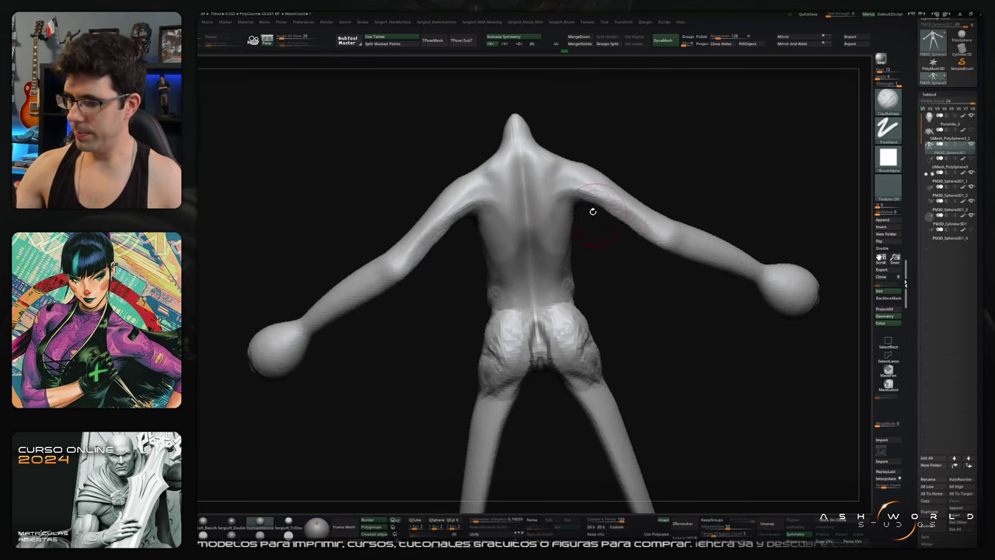
{"action": "right_click_drag", "start_coordinate": [593, 211], "coordinate": [571, 206]}
{"action": "left_click_drag", "start_coordinate": [571, 204], "coordinate": [559, 221]}
{"action": "left_click_drag", "start_coordinate": [567, 187], "coordinate": [555, 225]}
{"action": "right_click_drag", "start_coordinate": [559, 218], "coordinate": [572, 233]}
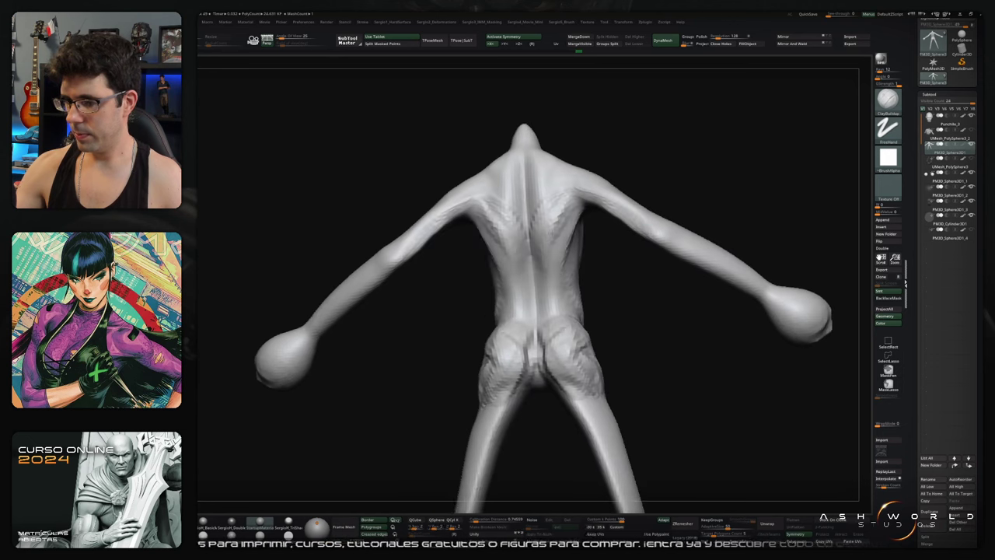
{"action": "left_click_drag", "start_coordinate": [576, 248], "coordinate": [570, 243]}
Step: Reshape the upper back with Move and undo the shoulder-blade creases
{"action": "key", "text": "b"}
{"action": "key", "text": "m"}
{"action": "key", "text": "v"}
{"action": "mouse_move", "coordinate": [575, 241]}
{"action": "right_mouse_down"}
{"action": "mouse_move", "coordinate": [588, 236]}
{"action": "mouse_move", "coordinate": [560, 269]}
{"action": "right_mouse_up"}
{"action": "key", "text": "ctrl+z"}
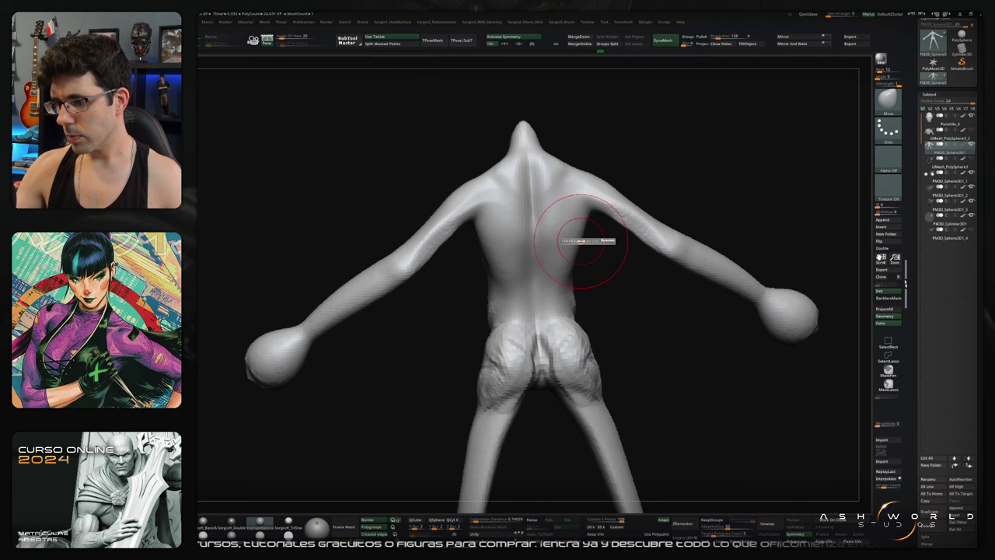
{"action": "mouse_move", "coordinate": [575, 292]}
{"action": "right_mouse_down"}
{"action": "mouse_move", "coordinate": [592, 287]}
{"action": "mouse_move", "coordinate": [574, 249]}
{"action": "right_mouse_up"}
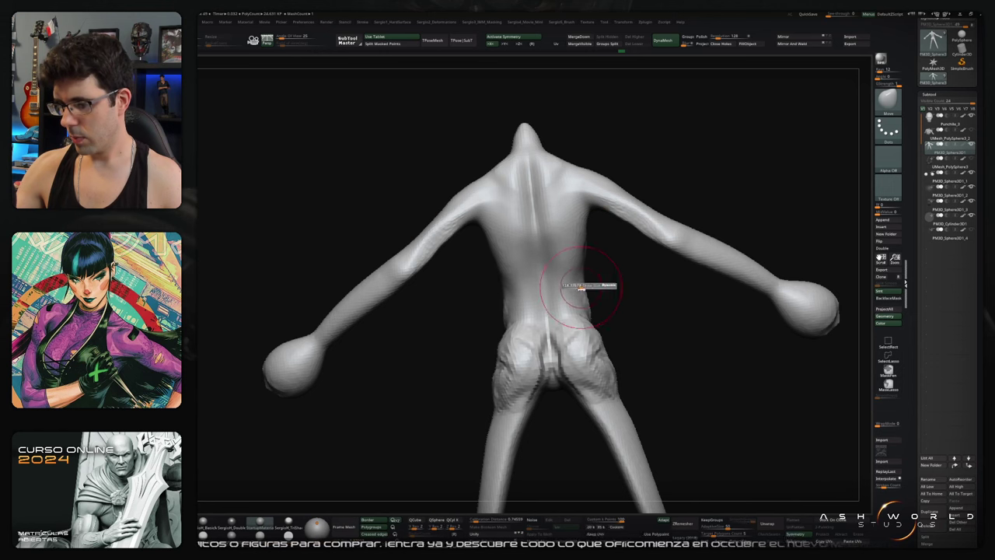
{"action": "key", "text": "b"}
{"action": "key", "text": "c"}
{"action": "key", "text": "b"}
{"action": "mouse_move", "coordinate": [575, 307]}
{"action": "right_mouse_down"}
{"action": "mouse_move", "coordinate": [584, 319]}
{"action": "mouse_move", "coordinate": [580, 303]}
{"action": "right_mouse_up"}
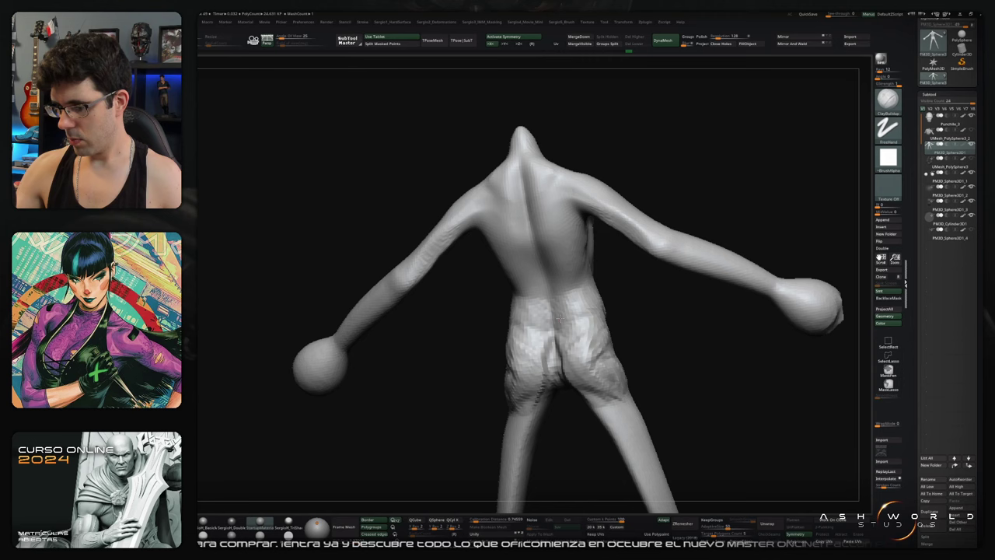
{"action": "mouse_move", "coordinate": [556, 311]}
{"action": "right_mouse_down"}
{"action": "mouse_move", "coordinate": [536, 257]}
{"action": "mouse_move", "coordinate": [634, 293]}
{"action": "mouse_move", "coordinate": [520, 245]}
{"action": "right_mouse_up"}
{"action": "key", "text": "b"}
{"action": "key", "text": "d"}
{"action": "key", "text": "s"}
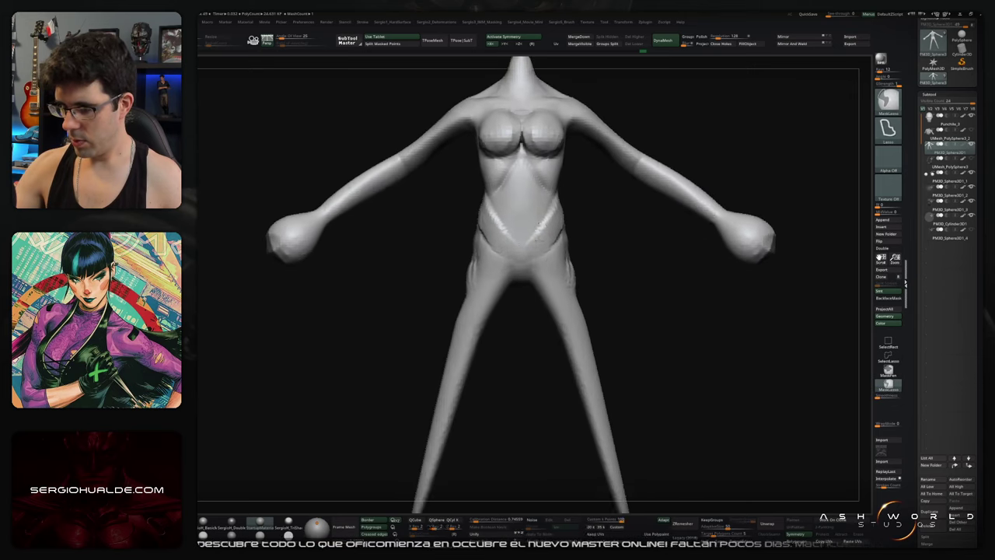
Step: Carve a V-shaped groove down the abdomen with DamStandard
{"action": "right_click_drag", "start_coordinate": [559, 206], "coordinate": [521, 257]}
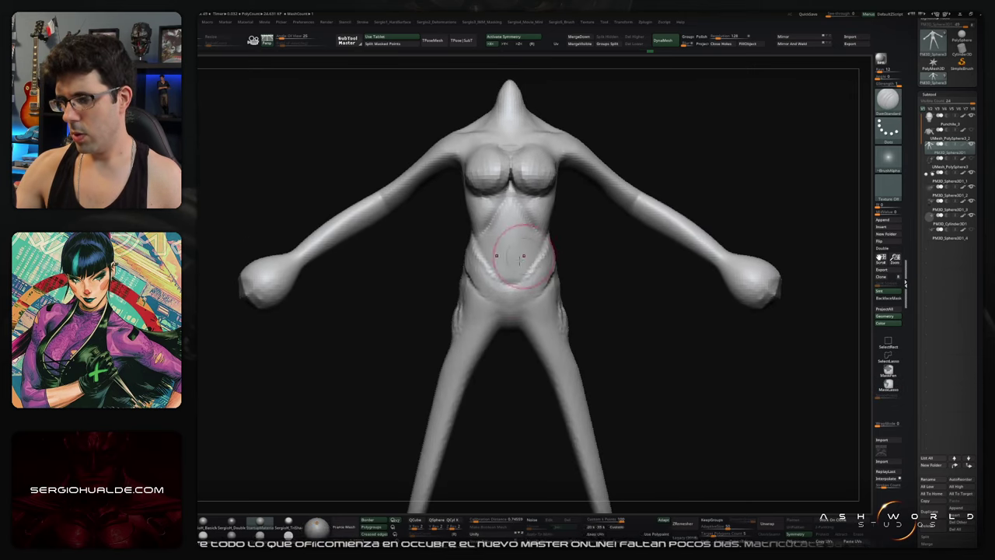
{"action": "left_click_drag", "start_coordinate": [513, 156], "coordinate": [511, 257]}
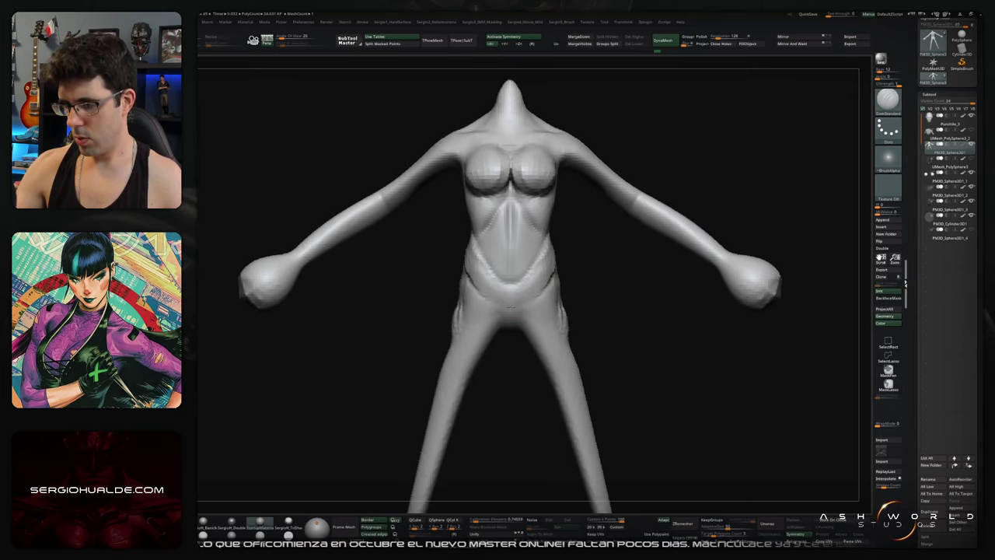
{"action": "key", "text": "s"}
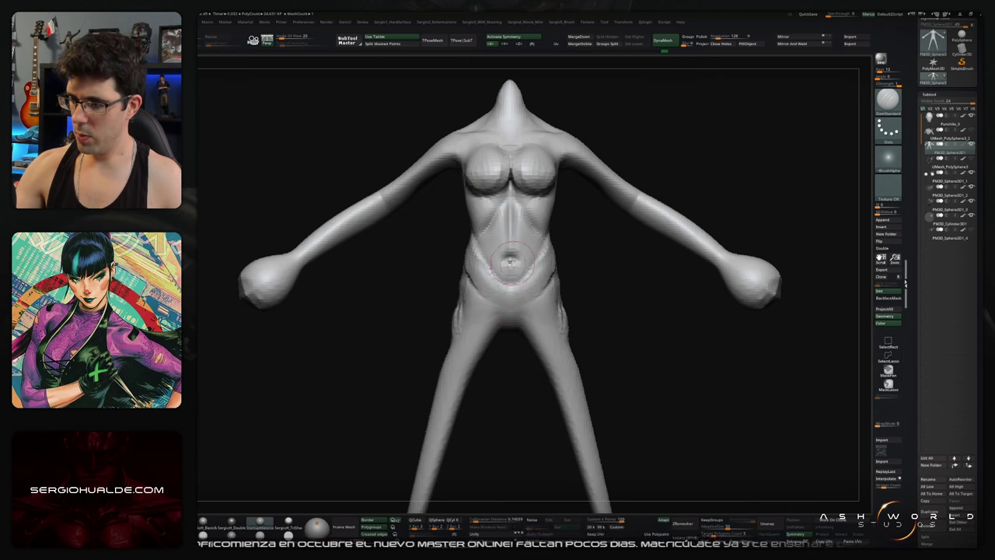
{"action": "right_click_drag", "start_coordinate": [510, 262], "coordinate": [519, 264]}
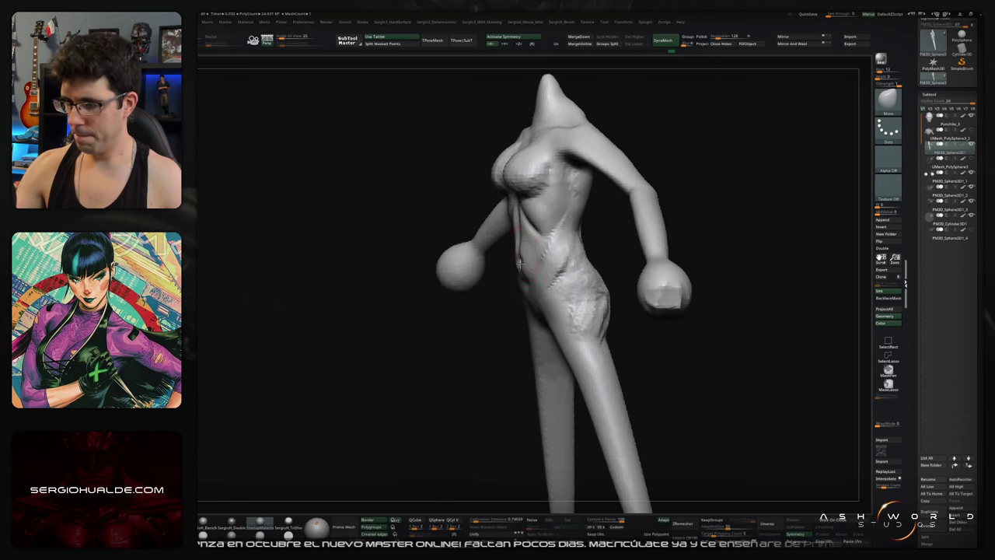
{"action": "mouse_move", "coordinate": [532, 260]}
{"action": "right_mouse_down"}
{"action": "mouse_move", "coordinate": [533, 277]}
{"action": "mouse_move", "coordinate": [509, 307]}
{"action": "mouse_move", "coordinate": [545, 302]}
{"action": "right_mouse_up"}
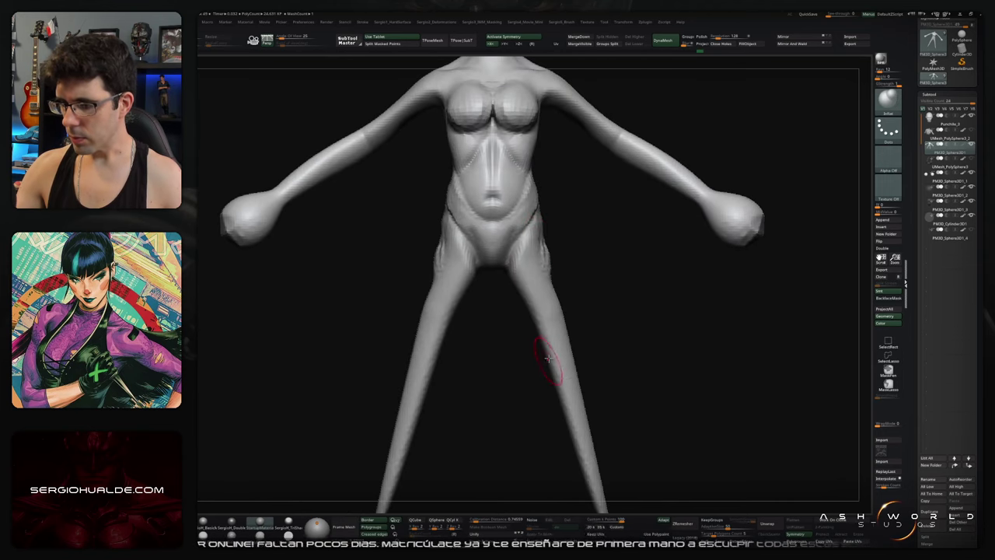
Step: Thicken both lower legs into calf shapes and push the foot tip forward to start a foot
{"action": "right_click_drag", "start_coordinate": [554, 352], "coordinate": [553, 252], "text": "alt"}
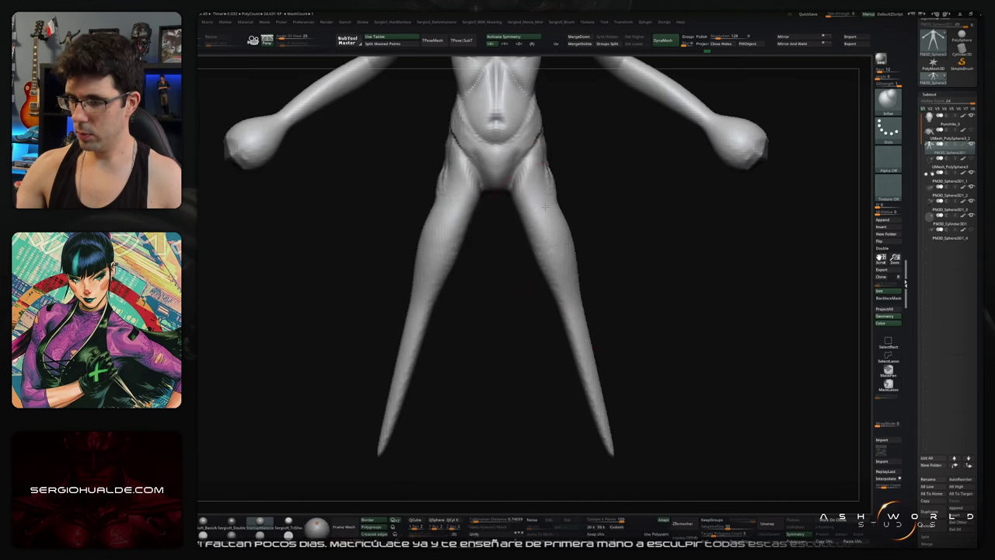
{"action": "right_click_drag", "start_coordinate": [562, 286], "coordinate": [545, 244]}
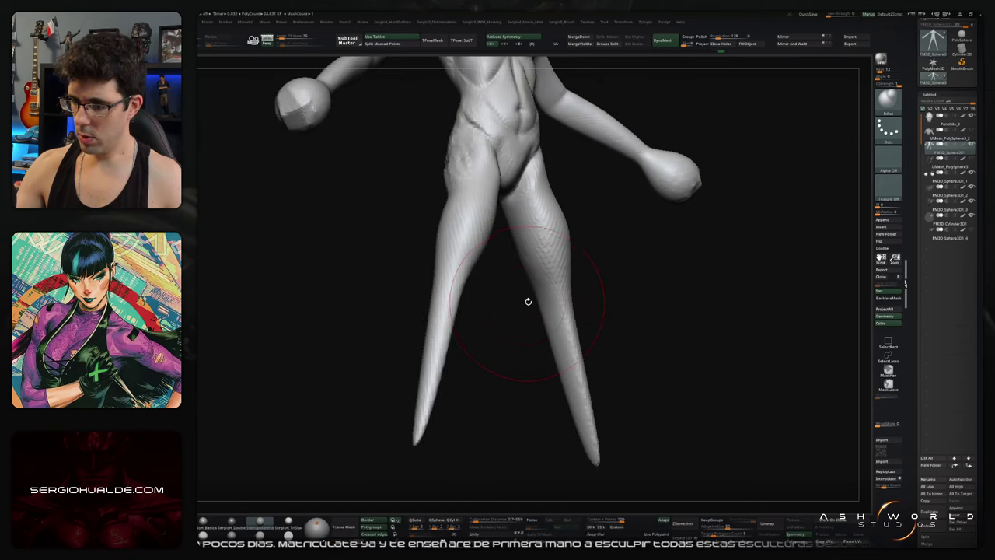
{"action": "right_click_drag", "start_coordinate": [526, 304], "coordinate": [518, 324]}
{"action": "mouse_move", "coordinate": [518, 323]}
{"action": "left_mouse_down"}
{"action": "mouse_move", "coordinate": [513, 412]}
{"action": "mouse_move", "coordinate": [505, 326]}
{"action": "left_mouse_up"}
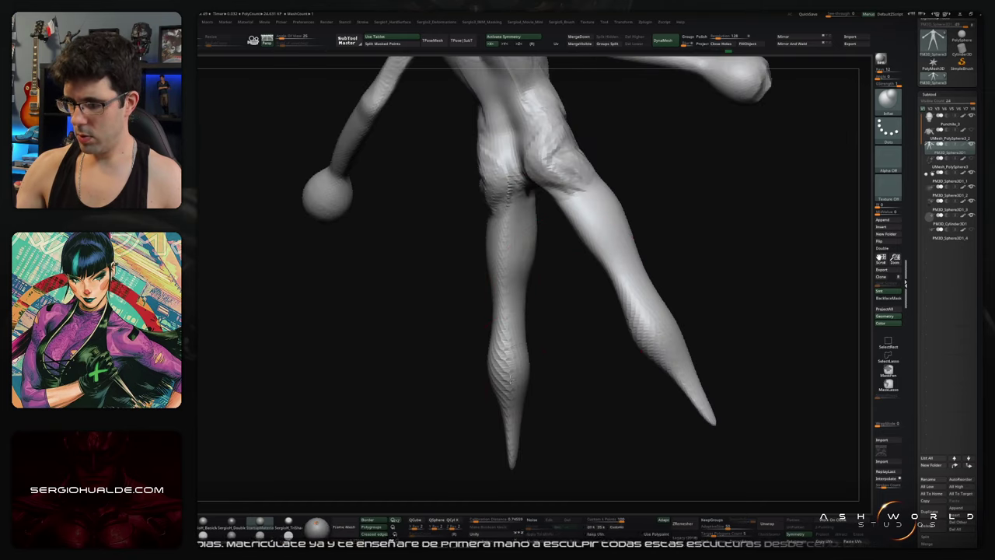
{"action": "right_click_drag", "start_coordinate": [513, 327], "coordinate": [551, 339]}
{"action": "mouse_move", "coordinate": [644, 323]}
{"action": "right_mouse_down"}
{"action": "mouse_move", "coordinate": [573, 366]}
{"action": "mouse_move", "coordinate": [588, 229]}
{"action": "right_mouse_up"}
{"action": "mouse_move", "coordinate": [626, 304]}
{"action": "right_mouse_down"}
{"action": "mouse_move", "coordinate": [617, 304]}
{"action": "mouse_move", "coordinate": [625, 290]}
{"action": "right_mouse_up"}
{"action": "left_click_drag", "start_coordinate": [632, 298], "coordinate": [577, 294]}
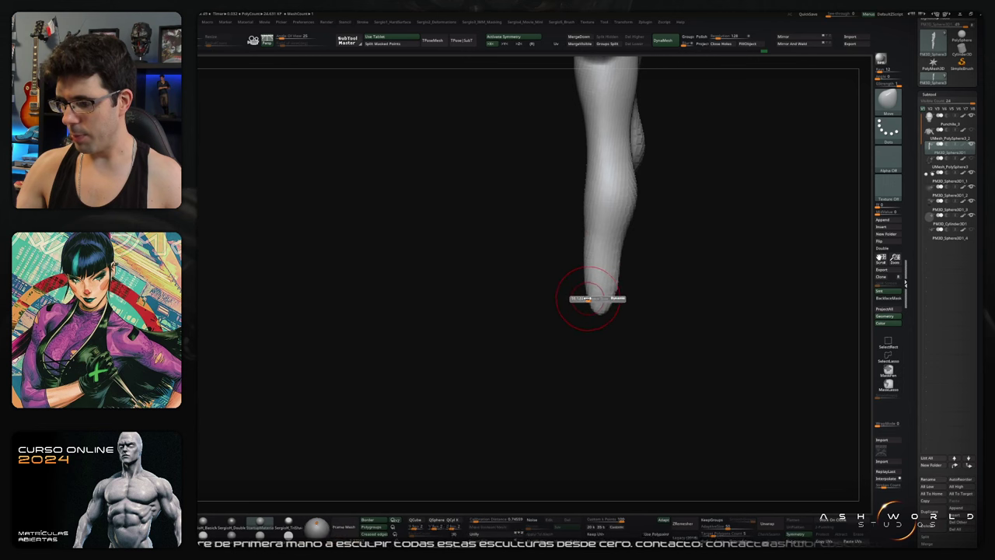
Step: Pull out toes and heels on both feet with the Move brush
{"action": "left_click_drag", "start_coordinate": [584, 296], "coordinate": [492, 317]}
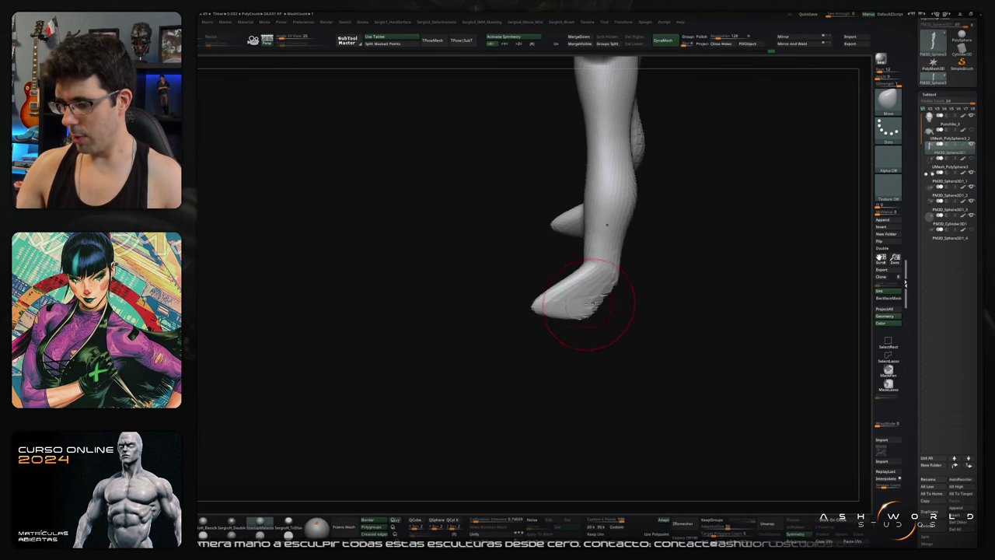
{"action": "left_click_drag", "start_coordinate": [588, 304], "coordinate": [645, 300]}
{"action": "mouse_move", "coordinate": [557, 299]}
{"action": "left_mouse_down"}
{"action": "mouse_move", "coordinate": [498, 315]}
{"action": "mouse_move", "coordinate": [548, 325]}
{"action": "mouse_move", "coordinate": [602, 302]}
{"action": "mouse_move", "coordinate": [579, 315]}
{"action": "mouse_move", "coordinate": [635, 218]}
{"action": "mouse_move", "coordinate": [623, 294]}
{"action": "mouse_move", "coordinate": [588, 282]}
{"action": "left_mouse_up"}
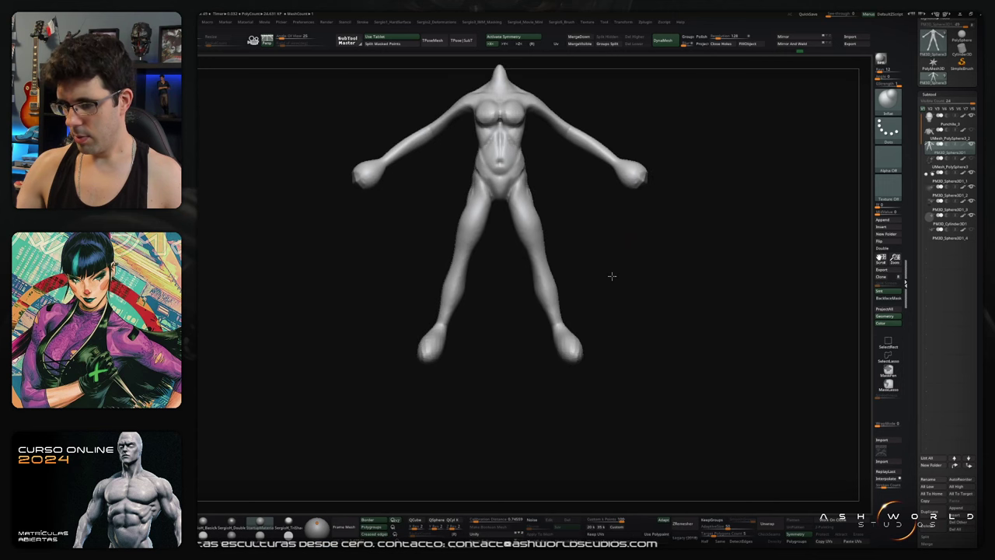
{"action": "mouse_move", "coordinate": [583, 363]}
{"action": "left_mouse_down"}
{"action": "mouse_move", "coordinate": [600, 367]}
{"action": "mouse_move", "coordinate": [544, 366]}
{"action": "left_mouse_up"}
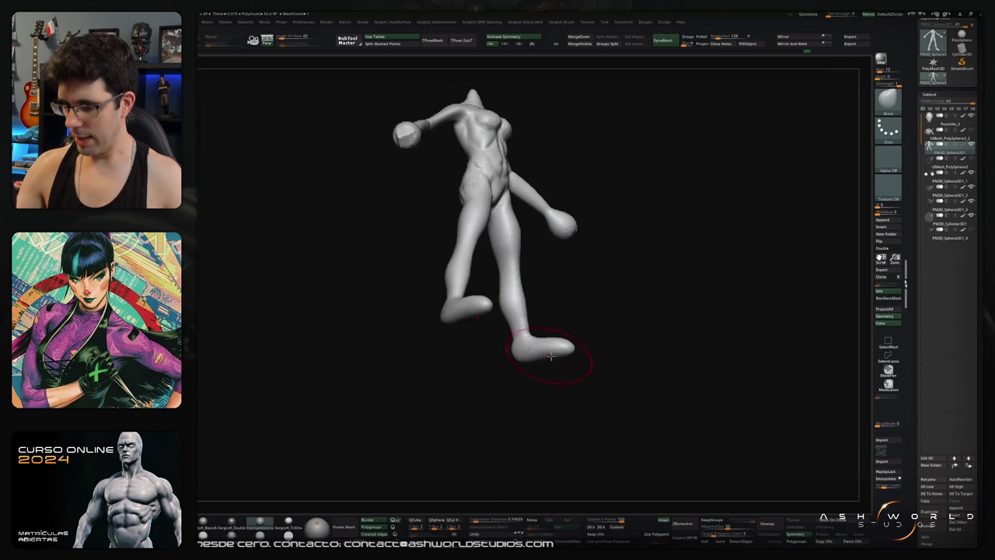
{"action": "scroll", "coordinate": [544, 346], "scroll_direction": "up", "scroll_amount": 3}
{"action": "mouse_move", "coordinate": [509, 356]}
{"action": "left_mouse_down"}
{"action": "mouse_move", "coordinate": [500, 358]}
{"action": "mouse_move", "coordinate": [505, 377]}
{"action": "left_mouse_up"}
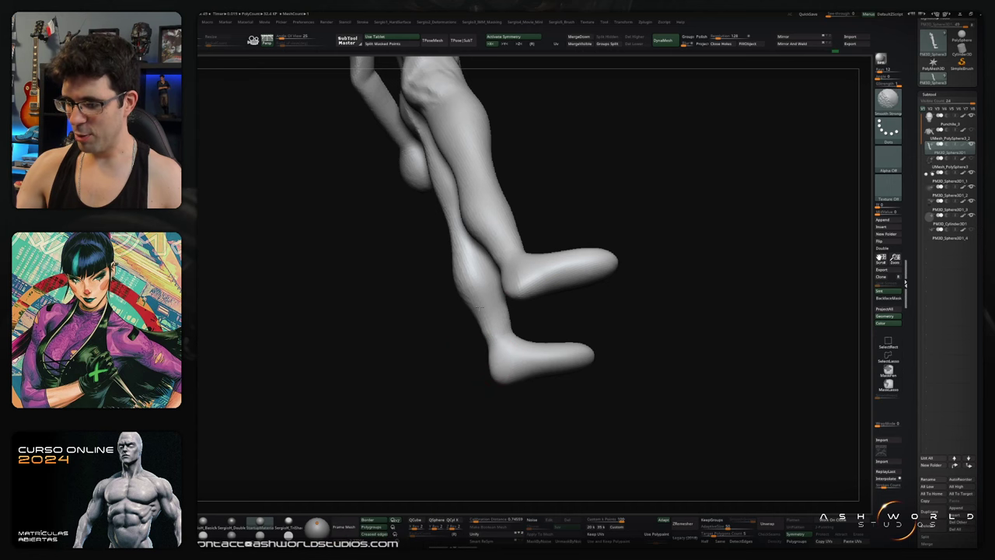
{"action": "mouse_move", "coordinate": [488, 331]}
{"action": "left_mouse_down"}
{"action": "mouse_move", "coordinate": [537, 344]}
{"action": "mouse_move", "coordinate": [586, 378]}
{"action": "mouse_move", "coordinate": [607, 325]}
{"action": "mouse_move", "coordinate": [656, 262]}
{"action": "mouse_move", "coordinate": [655, 337]}
{"action": "mouse_move", "coordinate": [525, 288]}
{"action": "mouse_move", "coordinate": [500, 244]}
{"action": "mouse_move", "coordinate": [511, 360]}
{"action": "mouse_move", "coordinate": [515, 337]}
{"action": "mouse_move", "coordinate": [496, 336]}
{"action": "mouse_move", "coordinate": [539, 314]}
{"action": "left_mouse_up"}
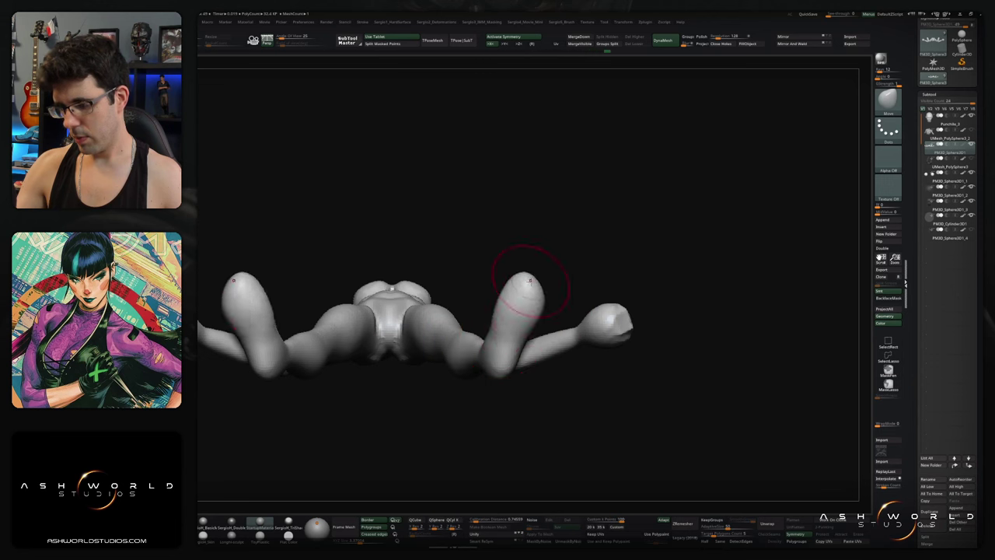
Step: Try flattening the soles with TrimDynamic, then undo the result
{"action": "key", "text": "b"}
{"action": "key", "text": "t"}
{"action": "key", "text": "d"}
{"action": "mouse_move", "coordinate": [533, 295]}
{"action": "left_mouse_down"}
{"action": "mouse_move", "coordinate": [513, 358]}
{"action": "mouse_move", "coordinate": [520, 311]}
{"action": "left_mouse_up"}
{"action": "key", "text": "ctrl+z"}
{"action": "mouse_move", "coordinate": [495, 396]}
{"action": "left_mouse_down"}
{"action": "mouse_move", "coordinate": [533, 338]}
{"action": "mouse_move", "coordinate": [539, 363]}
{"action": "mouse_move", "coordinate": [537, 313]}
{"action": "mouse_move", "coordinate": [511, 277]}
{"action": "mouse_move", "coordinate": [523, 307]}
{"action": "mouse_move", "coordinate": [504, 295]}
{"action": "mouse_move", "coordinate": [505, 307]}
{"action": "left_mouse_up"}
Step: Build up clay on both feet with ClayBuildup and its alpha turned off
{"action": "key", "text": "b"}
{"action": "key", "text": "c"}
{"action": "key", "text": "b"}
{"action": "key", "text": "s"}
{"action": "key", "text": "b"}
{"action": "key", "text": "c"}
{"action": "key", "text": "l"}
{"action": "mouse_move", "coordinate": [548, 342]}
{"action": "left_mouse_down"}
{"action": "mouse_move", "coordinate": [555, 275]}
{"action": "mouse_move", "coordinate": [511, 300]}
{"action": "left_mouse_up"}
{"action": "key", "text": "b"}
Step: Add more ClayBuildup on the lower foot, checking the legs from several angles
{"action": "key", "text": "m"}
{"action": "key", "text": "v"}
{"action": "right_click_drag", "start_coordinate": [496, 299], "coordinate": [520, 293]}
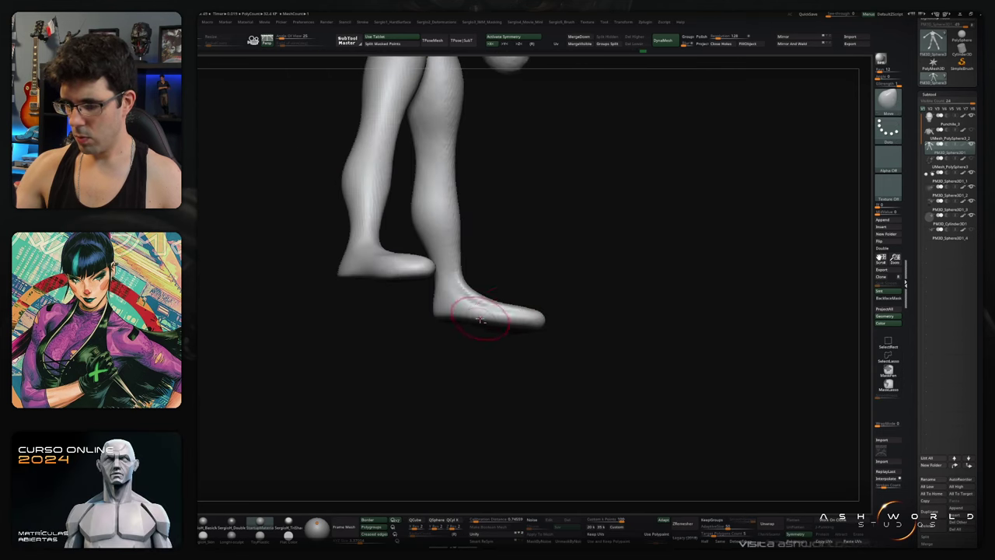
{"action": "right_click_drag", "start_coordinate": [481, 319], "coordinate": [473, 306]}
{"action": "key", "text": "b"}
{"action": "key", "text": "c"}
{"action": "key", "text": "b"}
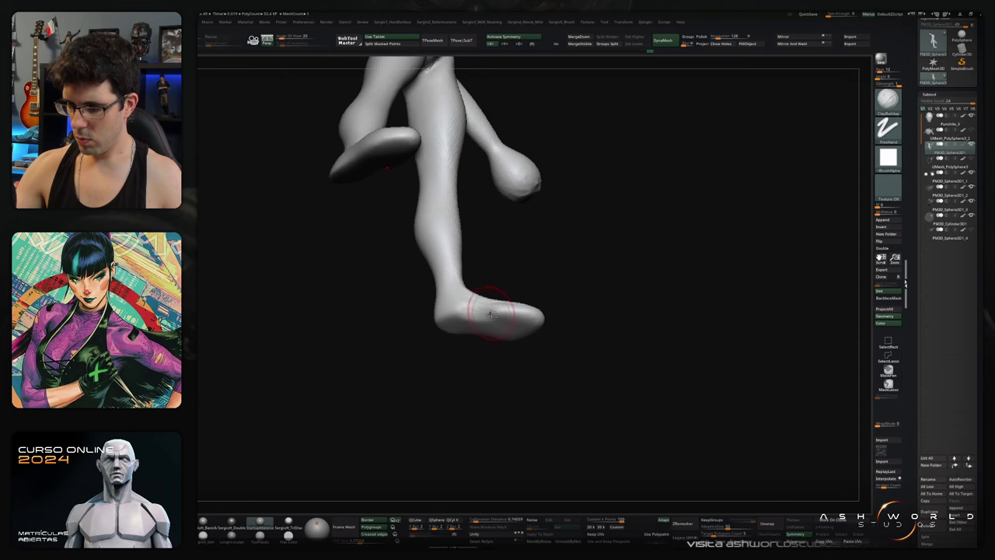
{"action": "left_click_drag", "start_coordinate": [490, 314], "coordinate": [532, 314]}
{"action": "mouse_move", "coordinate": [533, 314]}
{"action": "right_mouse_down"}
{"action": "mouse_move", "coordinate": [560, 322]}
{"action": "mouse_move", "coordinate": [544, 325]}
{"action": "right_mouse_up"}
{"action": "mouse_move", "coordinate": [567, 299]}
{"action": "left_mouse_down"}
{"action": "mouse_move", "coordinate": [591, 304]}
{"action": "mouse_move", "coordinate": [645, 287]}
{"action": "left_mouse_up"}
{"action": "left_click_drag", "start_coordinate": [648, 250], "coordinate": [647, 323]}
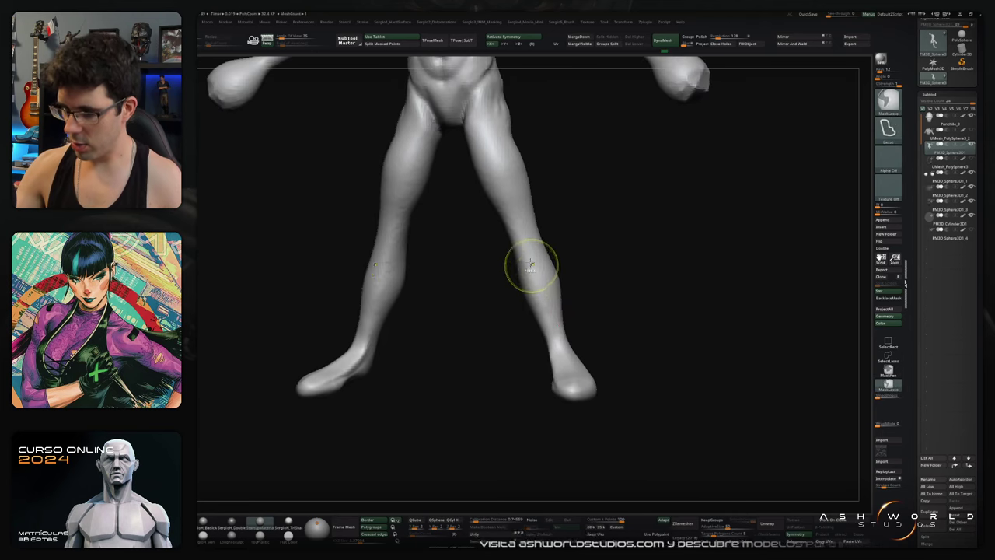
Step: Sculpt calf muscle shapes and inner-calf creases with the Standard brush
{"action": "scroll", "coordinate": [534, 268], "scroll_direction": "up", "scroll_amount": 3}
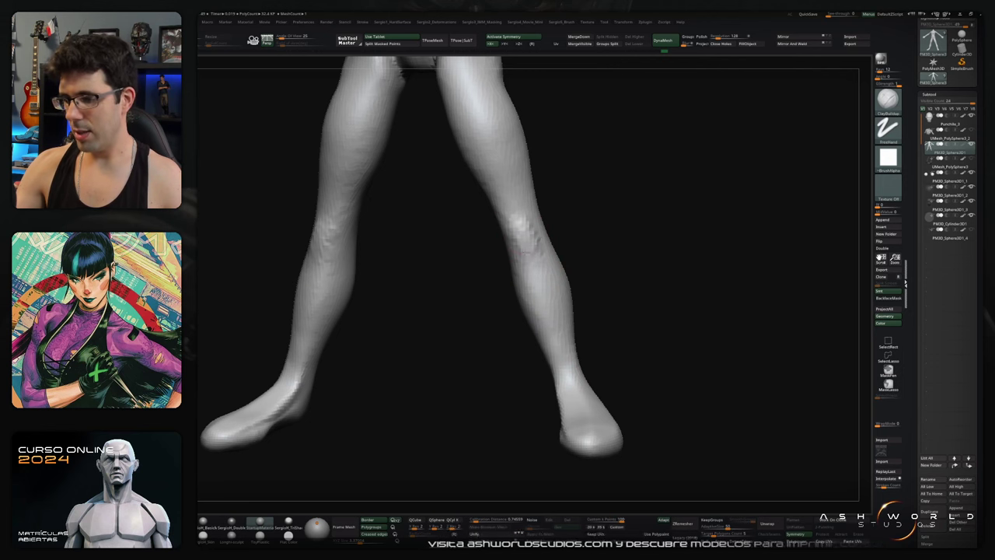
{"action": "key", "text": "b"}
{"action": "key", "text": "s"}
{"action": "key", "text": "t"}
{"action": "mouse_move", "coordinate": [534, 276]}
{"action": "left_mouse_down"}
{"action": "mouse_move", "coordinate": [515, 277]}
{"action": "mouse_move", "coordinate": [509, 248]}
{"action": "mouse_move", "coordinate": [538, 342]}
{"action": "left_mouse_up"}
{"action": "mouse_move", "coordinate": [606, 326]}
{"action": "left_mouse_down"}
{"action": "mouse_move", "coordinate": [544, 295]}
{"action": "mouse_move", "coordinate": [528, 356]}
{"action": "left_mouse_up"}
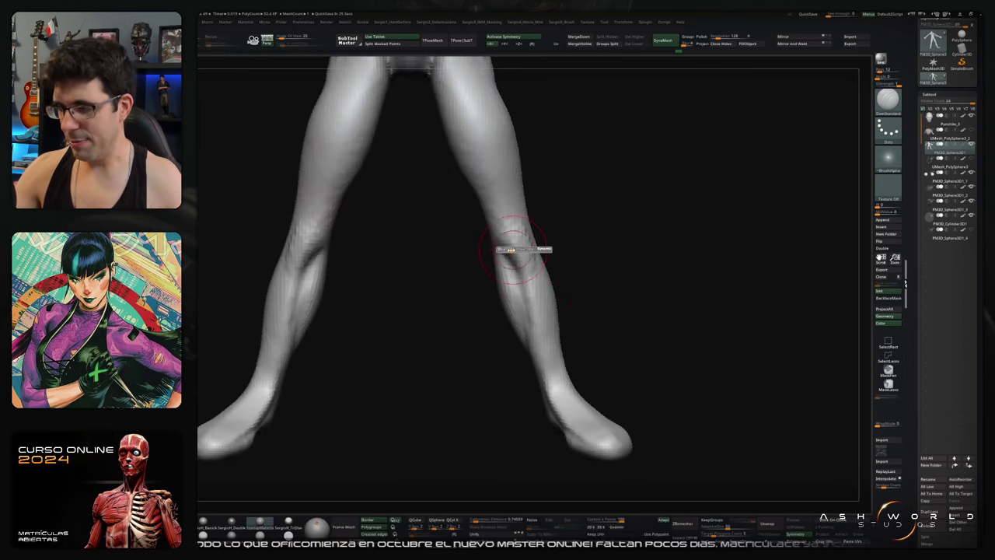
{"action": "left_click_drag", "start_coordinate": [530, 271], "coordinate": [536, 342]}
{"action": "left_click_drag", "start_coordinate": [522, 289], "coordinate": [541, 379]}
{"action": "mouse_move", "coordinate": [522, 295]}
{"action": "left_mouse_down"}
{"action": "mouse_move", "coordinate": [545, 397]}
{"action": "mouse_move", "coordinate": [514, 331]}
{"action": "mouse_move", "coordinate": [582, 296]}
{"action": "mouse_move", "coordinate": [504, 310]}
{"action": "mouse_move", "coordinate": [459, 268]}
{"action": "left_mouse_up"}
Step: Adjust the legs and feet with an enlarged Move brush, inspecting them from below
{"action": "key", "text": "b"}
{"action": "key", "text": "m"}
{"action": "key", "text": "v"}
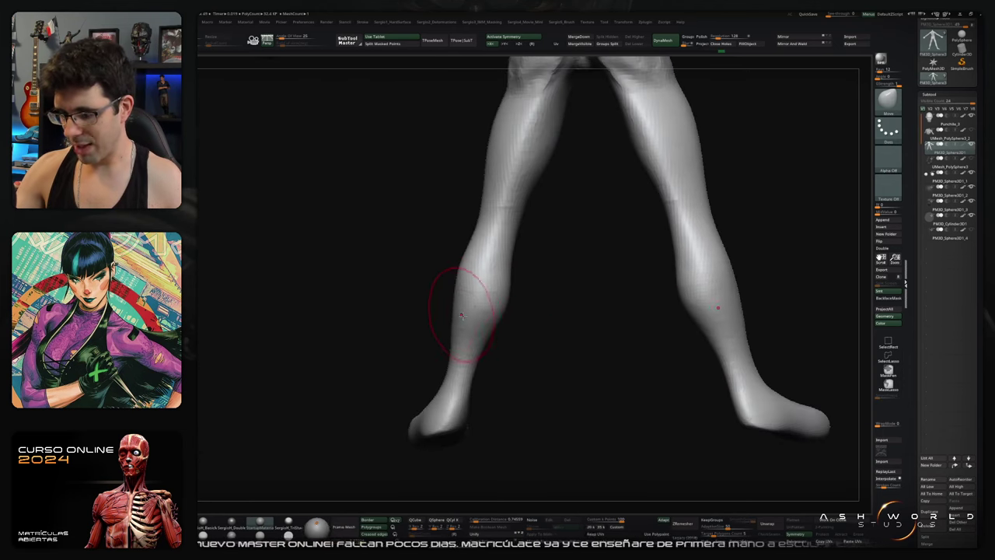
{"action": "mouse_move", "coordinate": [462, 315]}
{"action": "left_mouse_down"}
{"action": "mouse_move", "coordinate": [455, 412]}
{"action": "mouse_move", "coordinate": [500, 406]}
{"action": "mouse_move", "coordinate": [488, 412]}
{"action": "mouse_move", "coordinate": [496, 366]}
{"action": "mouse_move", "coordinate": [456, 367]}
{"action": "mouse_move", "coordinate": [461, 358]}
{"action": "mouse_move", "coordinate": [487, 384]}
{"action": "mouse_move", "coordinate": [482, 391]}
{"action": "left_mouse_up"}
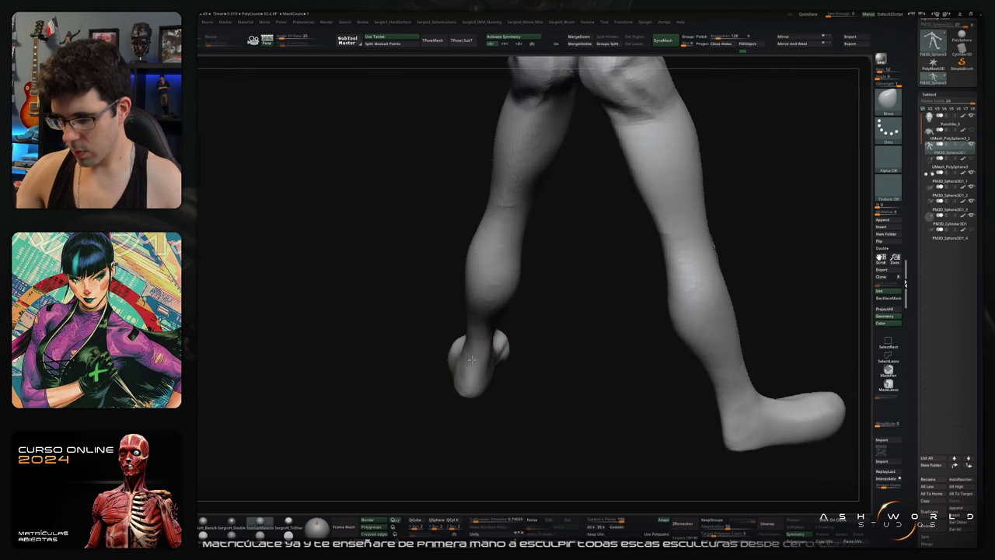
{"action": "mouse_move", "coordinate": [482, 357]}
{"action": "left_mouse_down"}
{"action": "mouse_move", "coordinate": [535, 354]}
{"action": "mouse_move", "coordinate": [492, 311]}
{"action": "left_mouse_up"}
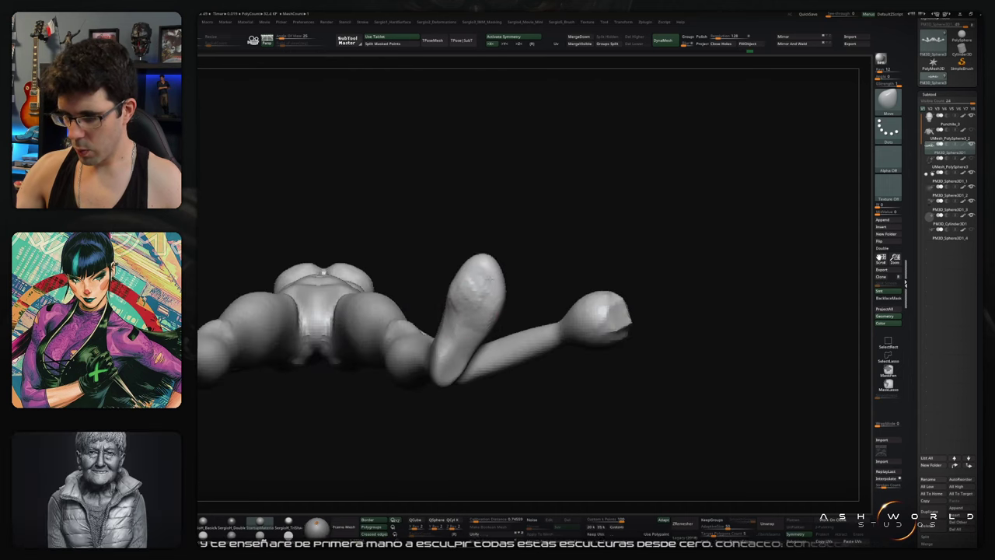
{"action": "mouse_move", "coordinate": [491, 311]}
{"action": "left_mouse_down"}
{"action": "mouse_move", "coordinate": [511, 332]}
{"action": "mouse_move", "coordinate": [493, 306]}
{"action": "mouse_move", "coordinate": [526, 298]}
{"action": "mouse_move", "coordinate": [515, 314]}
{"action": "mouse_move", "coordinate": [506, 277]}
{"action": "mouse_move", "coordinate": [526, 237]}
{"action": "mouse_move", "coordinate": [515, 215]}
{"action": "mouse_move", "coordinate": [533, 225]}
{"action": "mouse_move", "coordinate": [564, 277]}
{"action": "mouse_move", "coordinate": [573, 331]}
{"action": "left_mouse_up"}
{"action": "mouse_move", "coordinate": [489, 166]}
{"action": "left_mouse_down"}
{"action": "mouse_move", "coordinate": [473, 226]}
{"action": "mouse_move", "coordinate": [433, 210]}
{"action": "mouse_move", "coordinate": [437, 241]}
{"action": "left_mouse_up"}
Step: Refine the thigh forms with ClayBuildup and DamStandard from front and rear views
{"action": "key", "text": "b"}
{"action": "key", "text": "c"}
{"action": "key", "text": "b"}
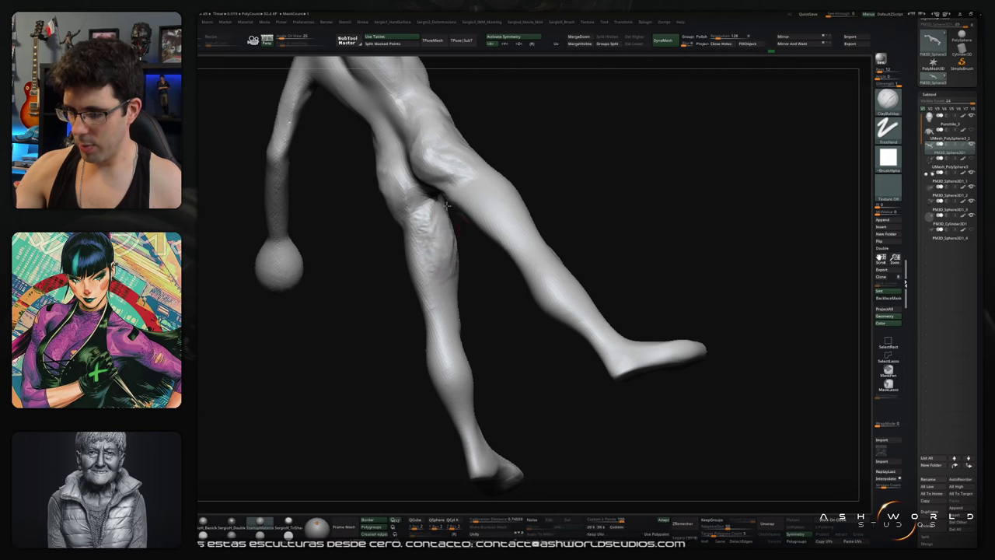
{"action": "left_click_drag", "start_coordinate": [459, 288], "coordinate": [460, 229]}
{"action": "mouse_move", "coordinate": [445, 272]}
{"action": "left_mouse_down"}
{"action": "mouse_move", "coordinate": [410, 211]}
{"action": "mouse_move", "coordinate": [410, 288]}
{"action": "mouse_move", "coordinate": [442, 342]}
{"action": "mouse_move", "coordinate": [480, 300]}
{"action": "mouse_move", "coordinate": [399, 234]}
{"action": "mouse_move", "coordinate": [422, 300]}
{"action": "mouse_move", "coordinate": [516, 276]}
{"action": "mouse_move", "coordinate": [430, 234]}
{"action": "left_mouse_up"}
{"action": "key", "text": "b"}
{"action": "key", "text": "d"}
{"action": "key", "text": "s"}
{"action": "key", "text": "b"}
{"action": "key", "text": "c"}
{"action": "key", "text": "b"}
{"action": "key", "text": "b"}
{"action": "key", "text": "m"}
{"action": "key", "text": "v"}
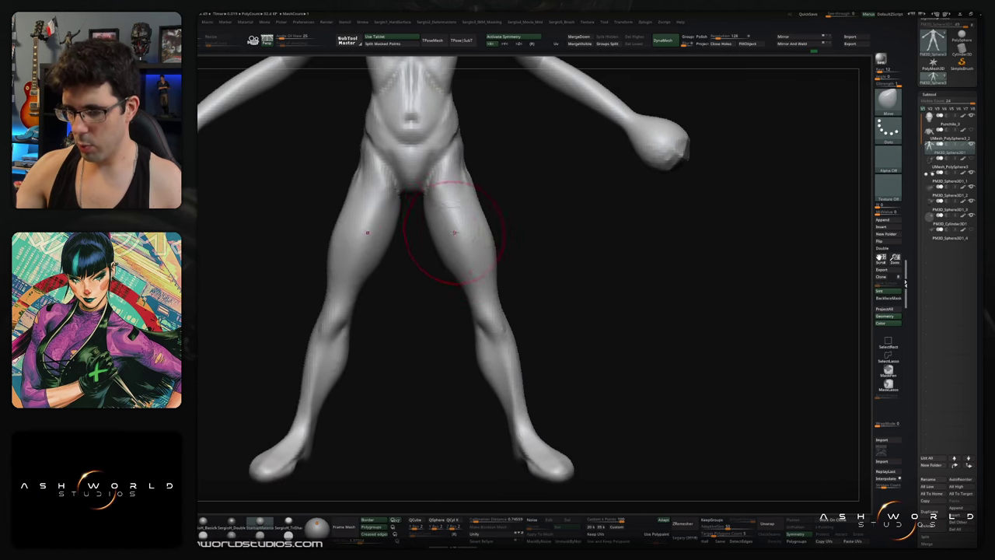
Step: Carve inner-thigh creases with DamStandard and build up the front thighs with ClayBuildup
{"action": "key", "text": "b"}
{"action": "key", "text": "d"}
{"action": "key", "text": "s"}
{"action": "left_click_drag", "start_coordinate": [462, 306], "coordinate": [462, 246]}
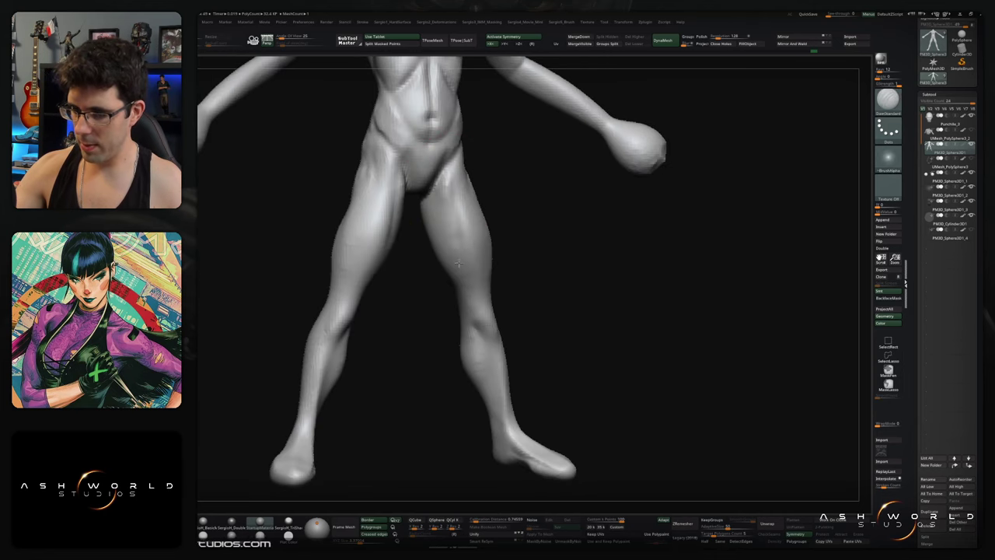
{"action": "left_click_drag", "start_coordinate": [449, 158], "coordinate": [457, 196]}
{"action": "key", "text": "b"}
{"action": "key", "text": "c"}
{"action": "key", "text": "b"}
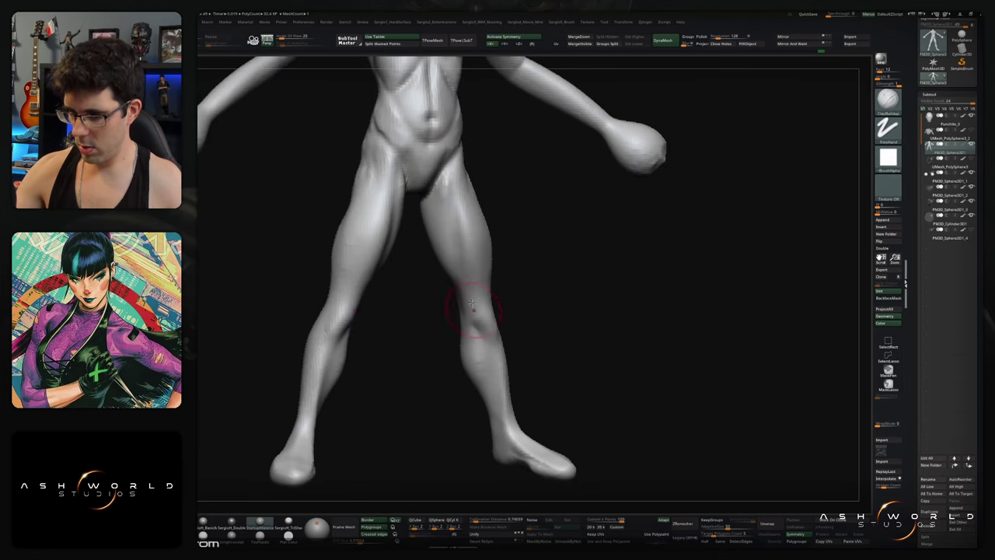
{"action": "left_click_drag", "start_coordinate": [466, 292], "coordinate": [505, 296]}
{"action": "left_click_drag", "start_coordinate": [459, 164], "coordinate": [466, 256]}
{"action": "left_click_drag", "start_coordinate": [462, 195], "coordinate": [470, 249]}
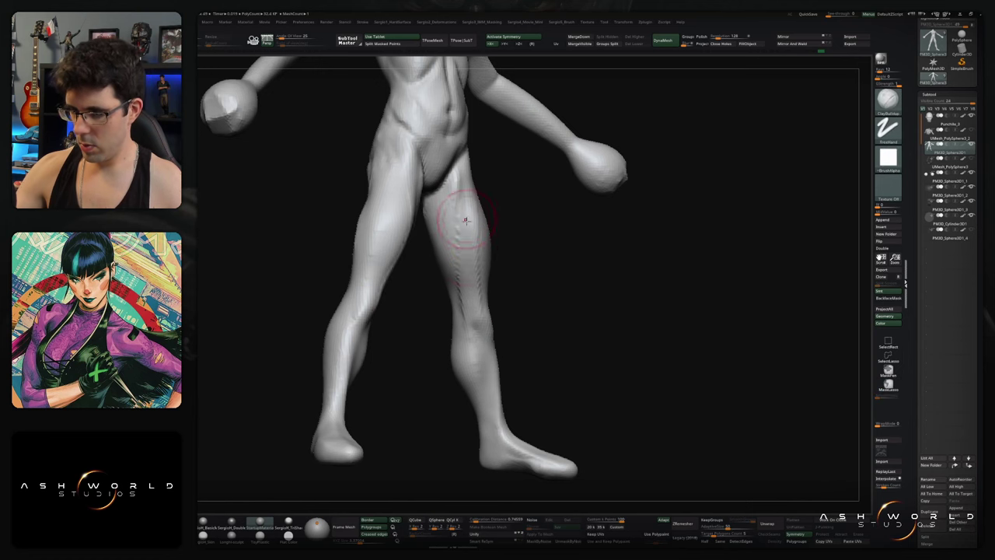
{"action": "left_click_drag", "start_coordinate": [506, 360], "coordinate": [478, 223]}
Step: Lasso-mask one leg and rotate the legs inward around a pelvis pivot
{"action": "key", "text": "b"}
{"action": "key", "text": "m"}
{"action": "key", "text": "v"}
{"action": "mouse_move", "coordinate": [500, 333]}
{"action": "left_mouse_down"}
{"action": "mouse_move", "coordinate": [502, 256]}
{"action": "mouse_move", "coordinate": [515, 262]}
{"action": "mouse_move", "coordinate": [518, 224]}
{"action": "mouse_move", "coordinate": [537, 235]}
{"action": "left_mouse_up"}
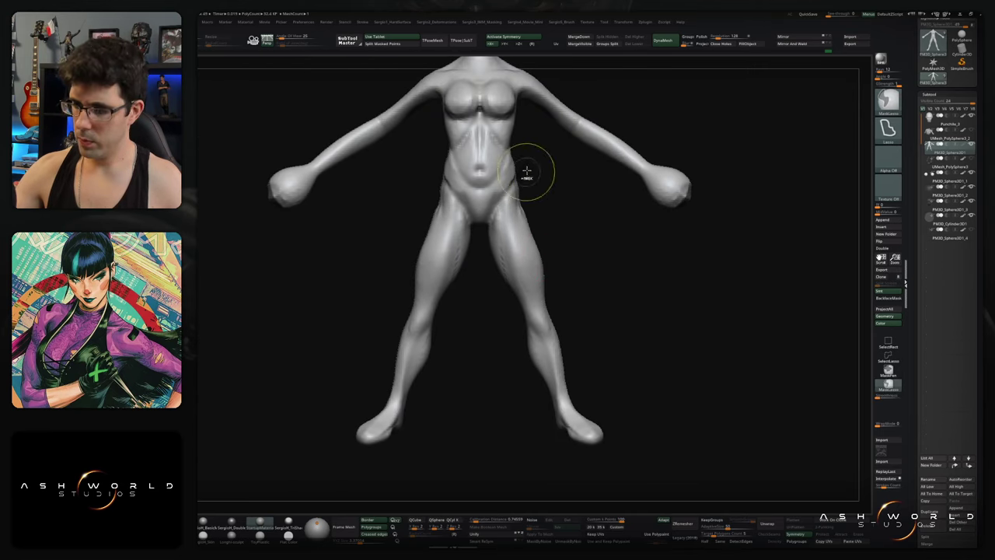
{"action": "left_click_drag", "start_coordinate": [498, 182], "coordinate": [615, 458], "text": "ctrl"}
{"action": "left_click", "coordinate": [629, 477], "text": "ctrl"}
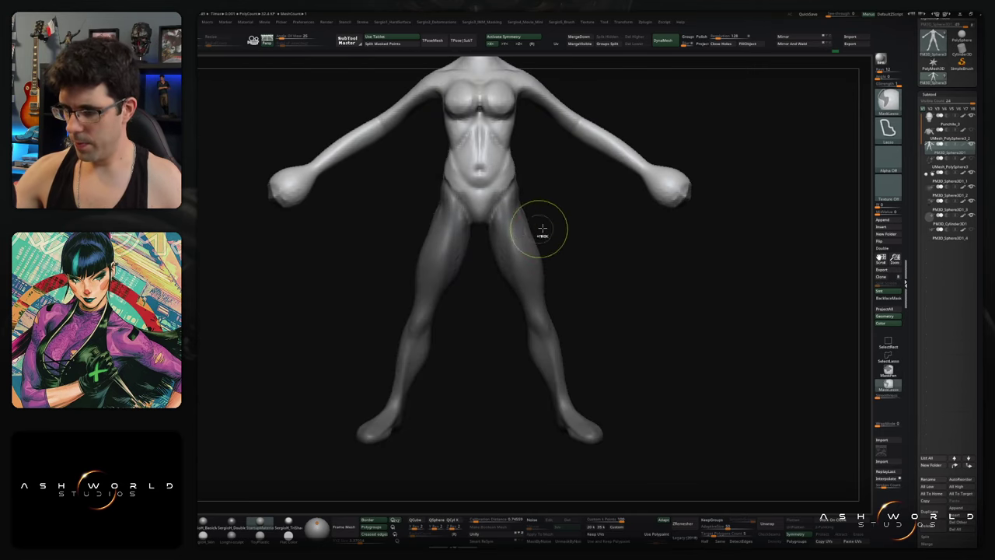
{"action": "key", "text": "w"}
{"action": "left_click", "coordinate": [504, 201]}
{"action": "left_click_drag", "start_coordinate": [535, 184], "coordinate": [541, 210]}
{"action": "key", "text": "q"}
{"action": "mouse_move", "coordinate": [583, 334]}
{"action": "left_mouse_down", "text": "alt"}
{"action": "mouse_move", "coordinate": [577, 345]}
{"action": "mouse_move", "coordinate": [592, 351]}
{"action": "mouse_move", "coordinate": [598, 373]}
{"action": "left_mouse_up", "text": "alt"}
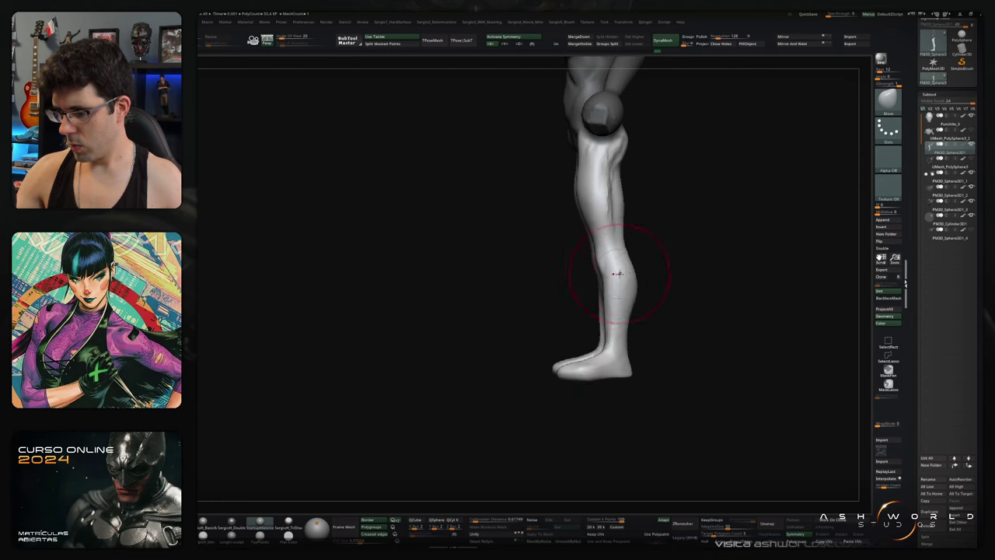
Step: Smooth the inner left thigh with a resized Smooth brush
{"action": "right_click_drag", "start_coordinate": [616, 274], "coordinate": [658, 257]}
{"action": "key", "text": "f"}
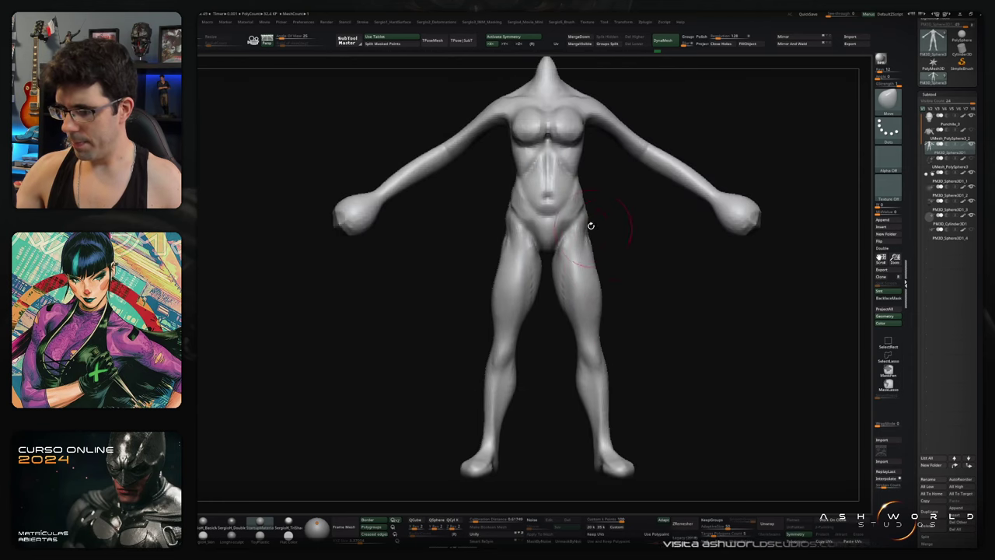
{"action": "right_click_drag", "start_coordinate": [608, 253], "coordinate": [584, 262]}
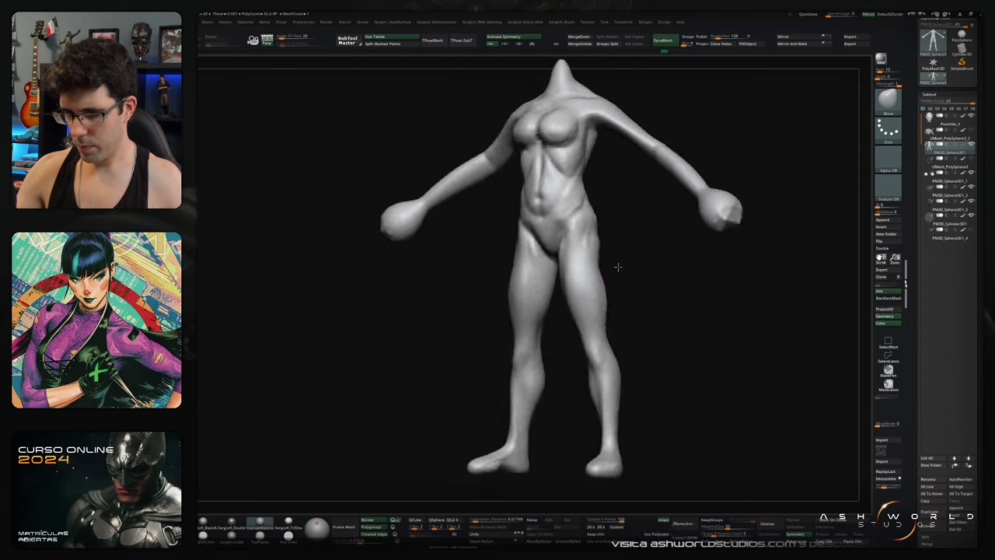
{"action": "key", "text": "s"}
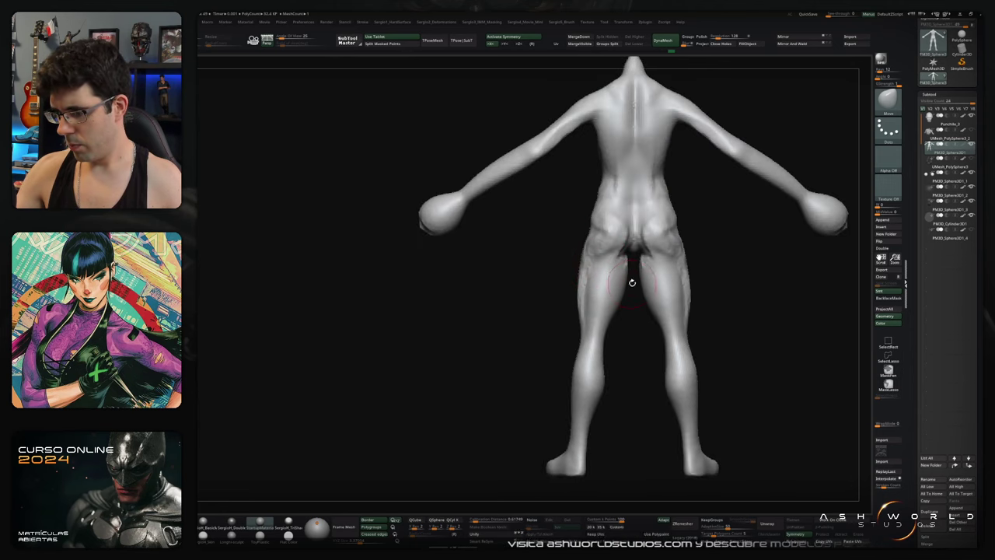
{"action": "left_click_drag", "start_coordinate": [632, 282], "coordinate": [626, 290]}
{"action": "mouse_move", "coordinate": [614, 328]}
{"action": "right_mouse_down"}
{"action": "mouse_move", "coordinate": [603, 349]}
{"action": "mouse_move", "coordinate": [617, 336]}
{"action": "mouse_move", "coordinate": [596, 342]}
{"action": "mouse_move", "coordinate": [614, 378]}
{"action": "right_mouse_up"}
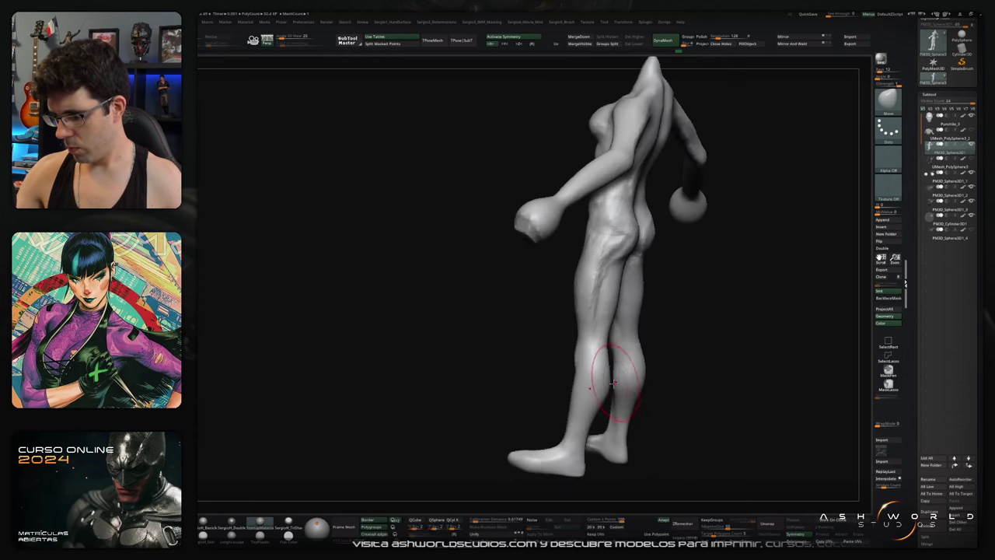
{"action": "right_click_drag", "start_coordinate": [600, 365], "coordinate": [603, 376]}
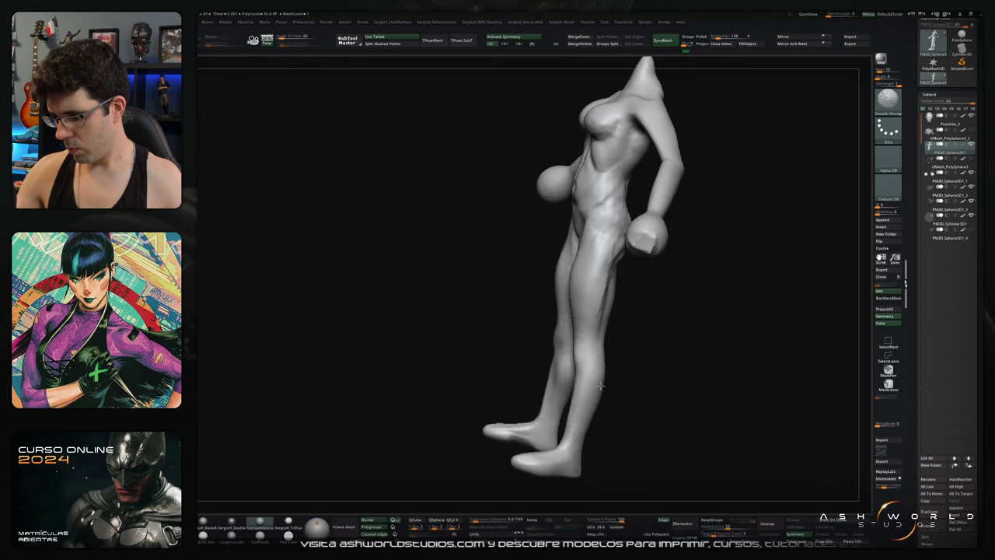
Step: Switch to the Move brush and line up a straight front view of the figure
{"action": "key", "text": "b"}
{"action": "key", "text": "m"}
{"action": "key", "text": "v"}
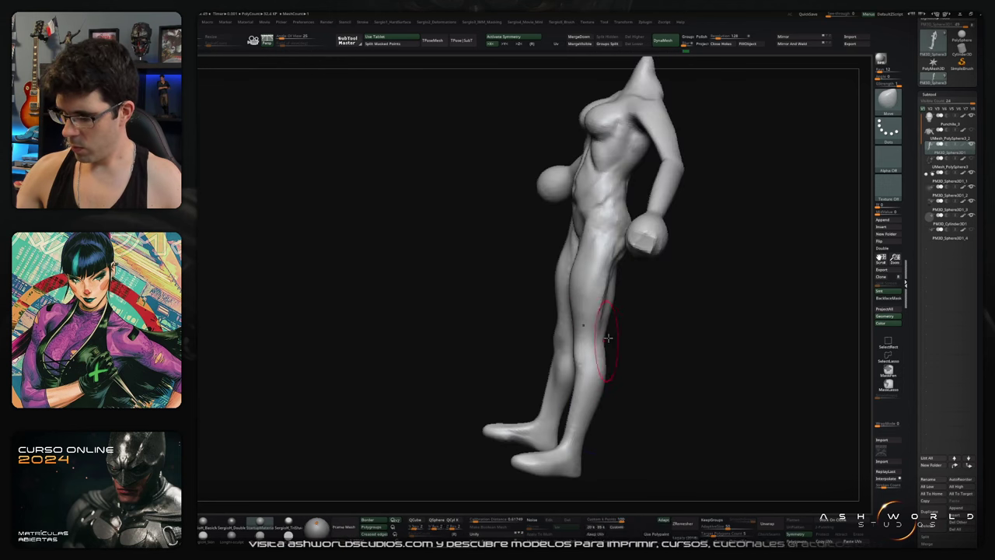
{"action": "right_click_drag", "start_coordinate": [590, 315], "coordinate": [624, 322], "text": "shift"}
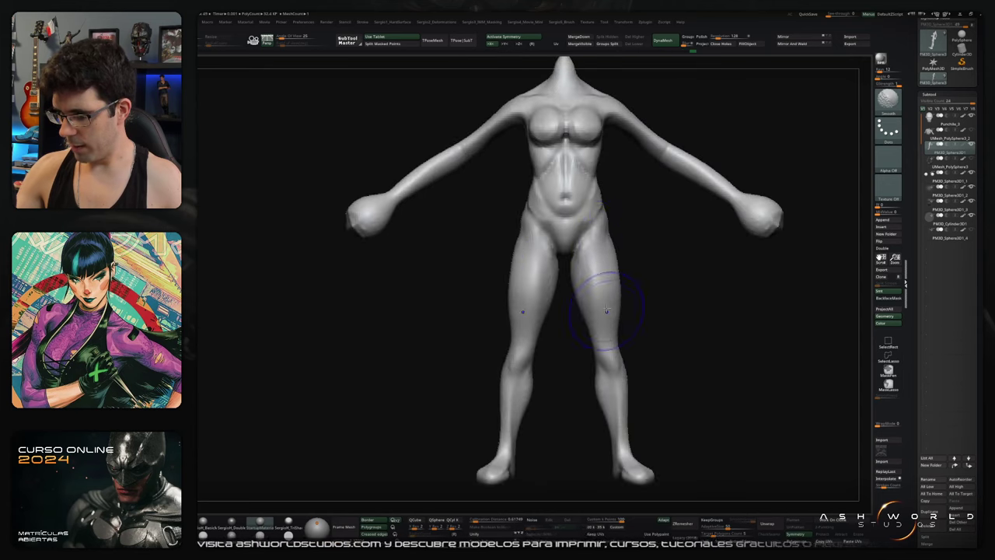
{"action": "right_click_drag", "start_coordinate": [614, 274], "coordinate": [603, 221]}
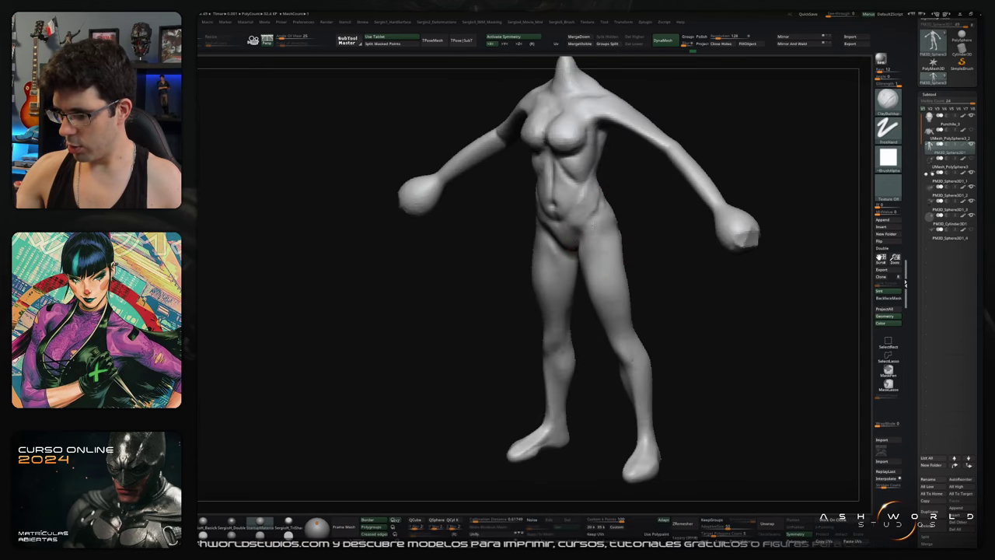
{"action": "right_click_drag", "start_coordinate": [611, 239], "coordinate": [625, 296], "text": "shift"}
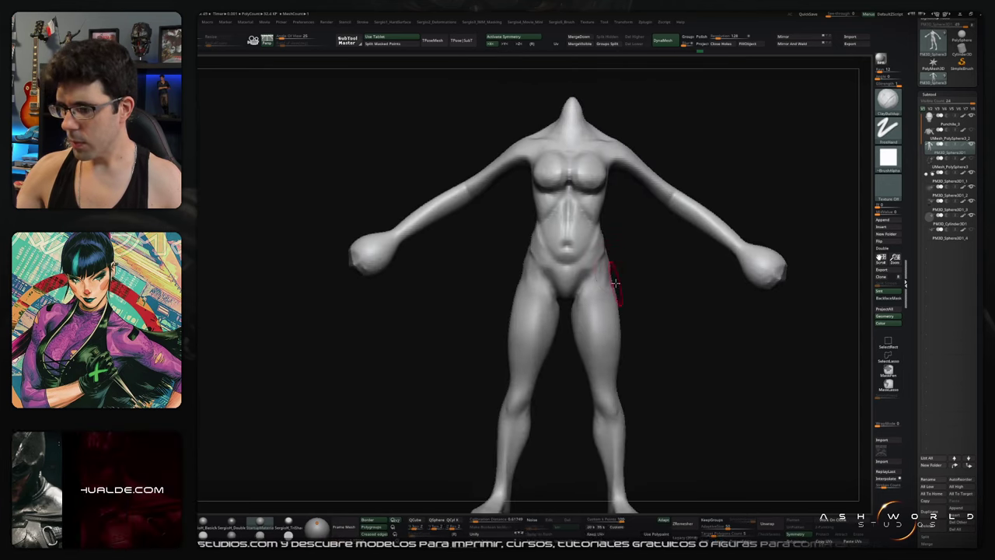
Step: Lift the hips and waist symmetrically with the Move brush
{"action": "key", "text": "b"}
{"action": "key", "text": "m"}
{"action": "key", "text": "v"}
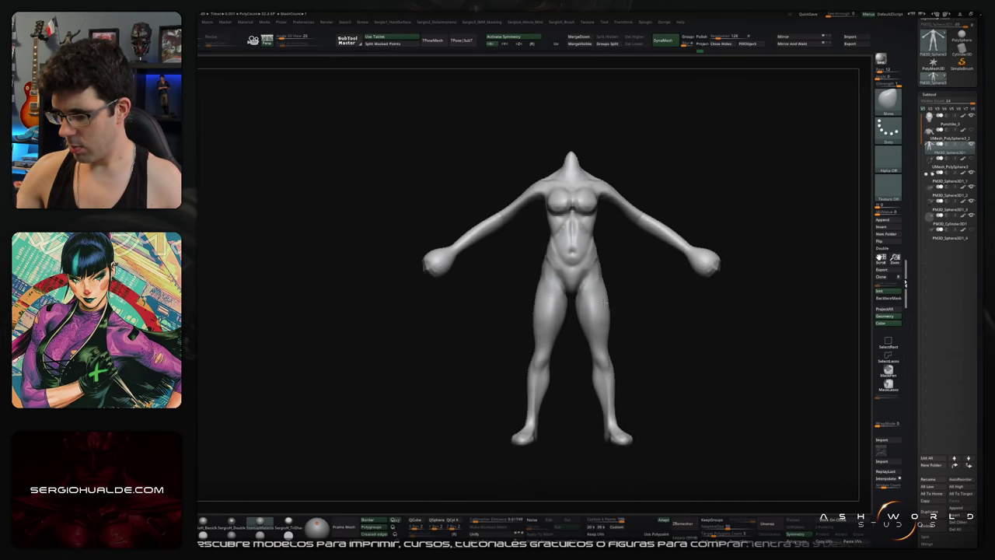
{"action": "left_click_drag", "start_coordinate": [599, 281], "coordinate": [593, 241]}
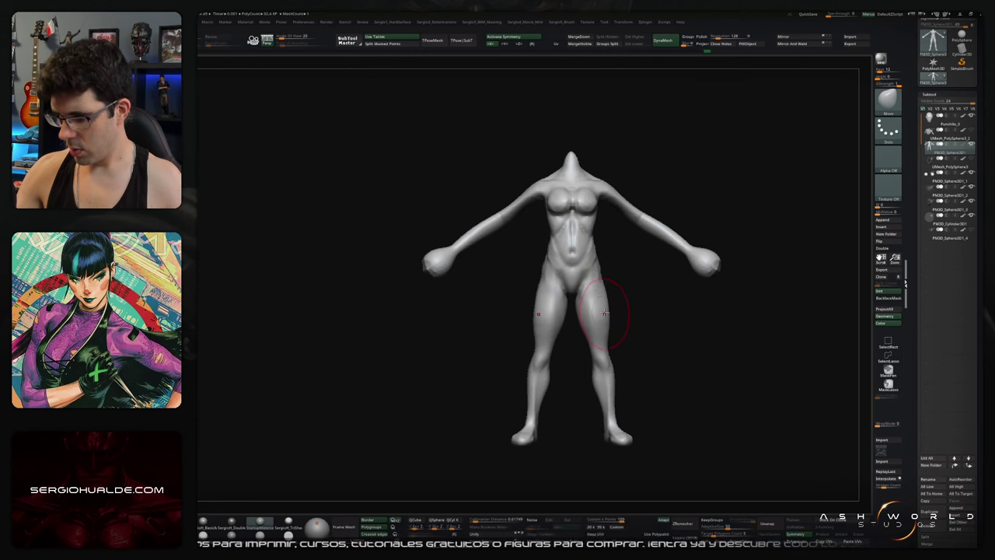
{"action": "right_click_drag", "start_coordinate": [615, 375], "coordinate": [606, 328], "text": "alt"}
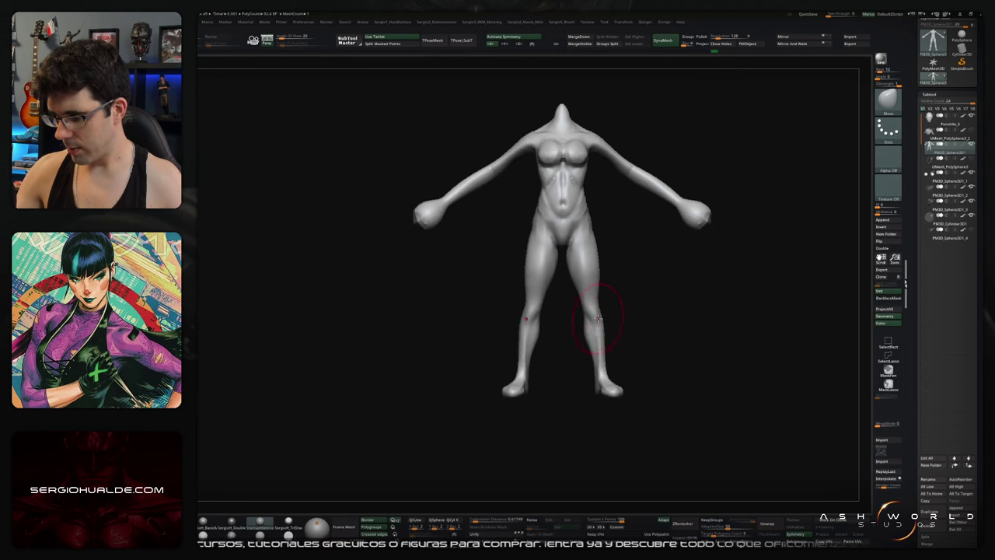
{"action": "right_click_drag", "start_coordinate": [593, 300], "coordinate": [615, 322], "text": "ctrl"}
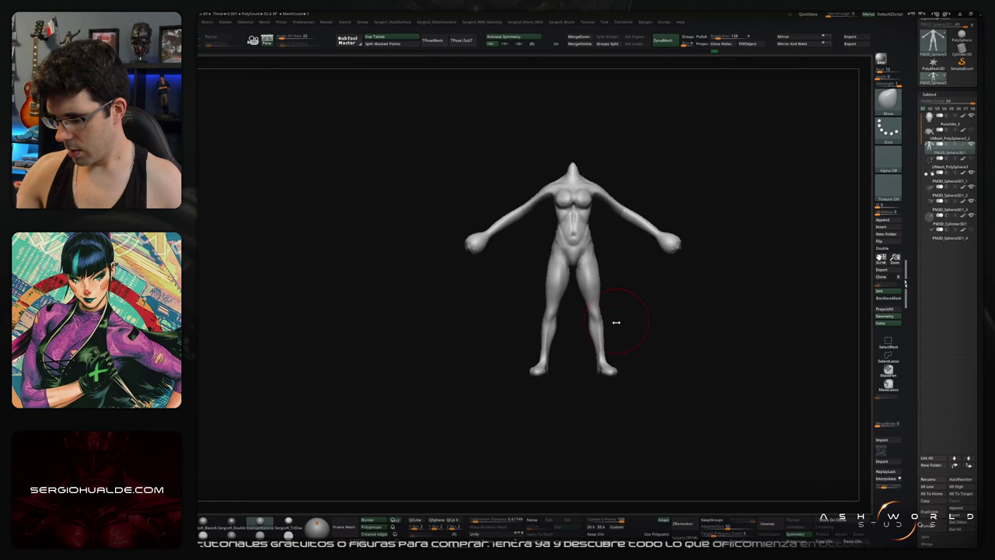
{"action": "mouse_move", "coordinate": [604, 262]}
{"action": "right_mouse_down", "text": "ctrl"}
{"action": "mouse_move", "coordinate": [576, 289]}
{"action": "mouse_move", "coordinate": [586, 332]}
{"action": "mouse_move", "coordinate": [524, 271]}
{"action": "mouse_move", "coordinate": [533, 279]}
{"action": "right_mouse_up", "text": "ctrl"}
{"action": "key", "text": "shift"}
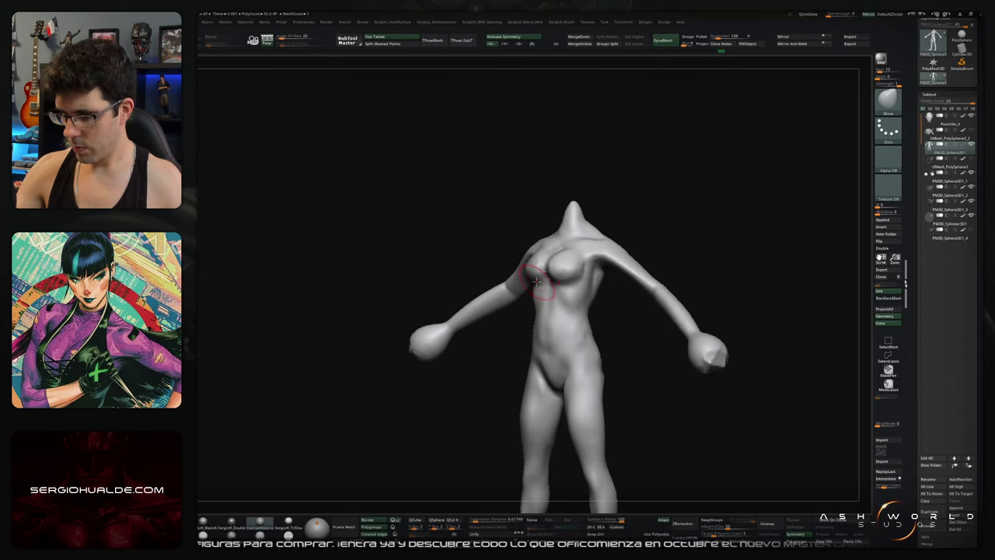
Step: Smooth and lower the left breast, then check the figure from the side
{"action": "left_click_drag", "start_coordinate": [537, 283], "coordinate": [533, 290]}
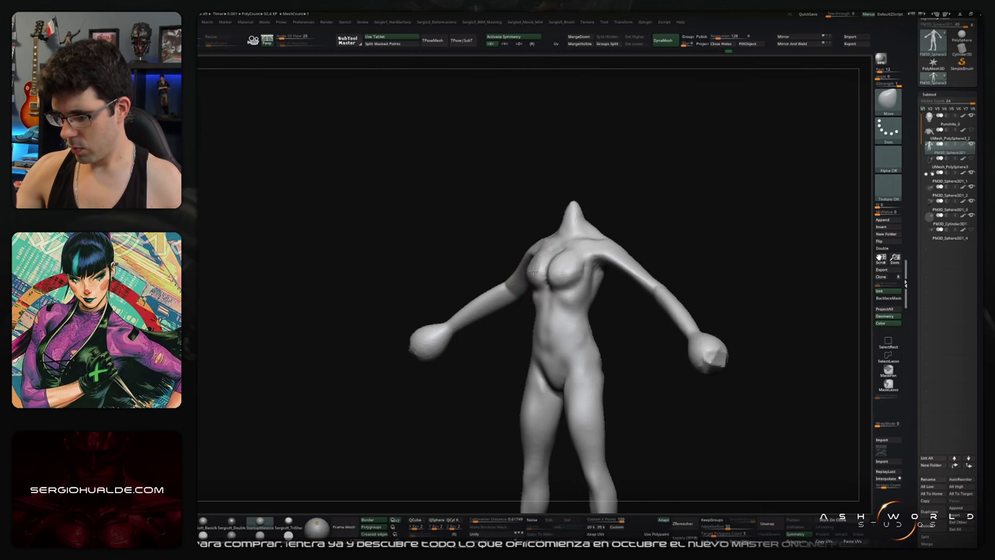
{"action": "mouse_move", "coordinate": [528, 263]}
{"action": "right_mouse_down", "text": "shift"}
{"action": "mouse_move", "coordinate": [569, 259]}
{"action": "mouse_move", "coordinate": [624, 280]}
{"action": "mouse_move", "coordinate": [582, 292]}
{"action": "mouse_move", "coordinate": [611, 269]}
{"action": "mouse_move", "coordinate": [559, 266]}
{"action": "right_mouse_up", "text": "shift"}
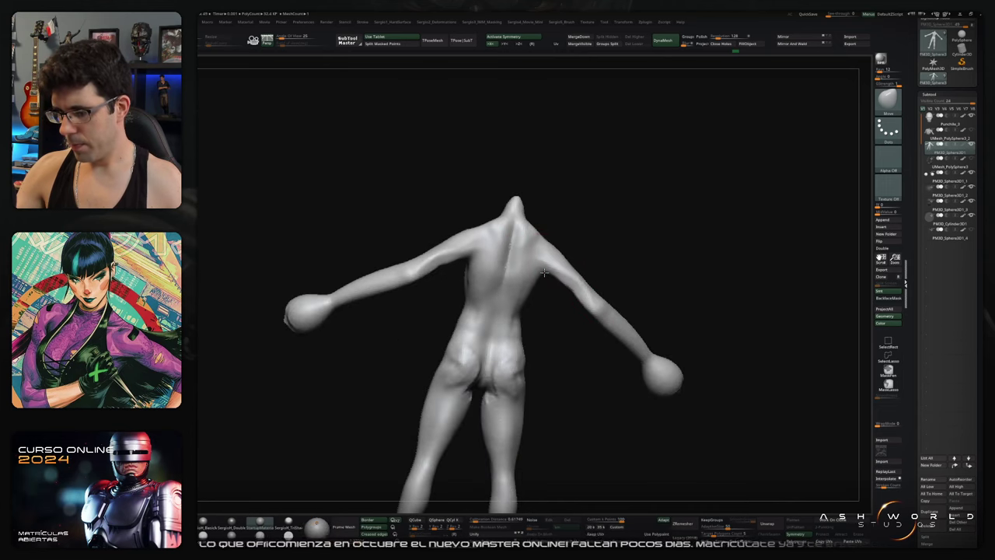
{"action": "mouse_move", "coordinate": [466, 241]}
{"action": "right_mouse_down"}
{"action": "mouse_move", "coordinate": [582, 226]}
{"action": "mouse_move", "coordinate": [608, 265]}
{"action": "mouse_move", "coordinate": [578, 277]}
{"action": "mouse_move", "coordinate": [670, 272]}
{"action": "mouse_move", "coordinate": [632, 228]}
{"action": "right_mouse_up"}
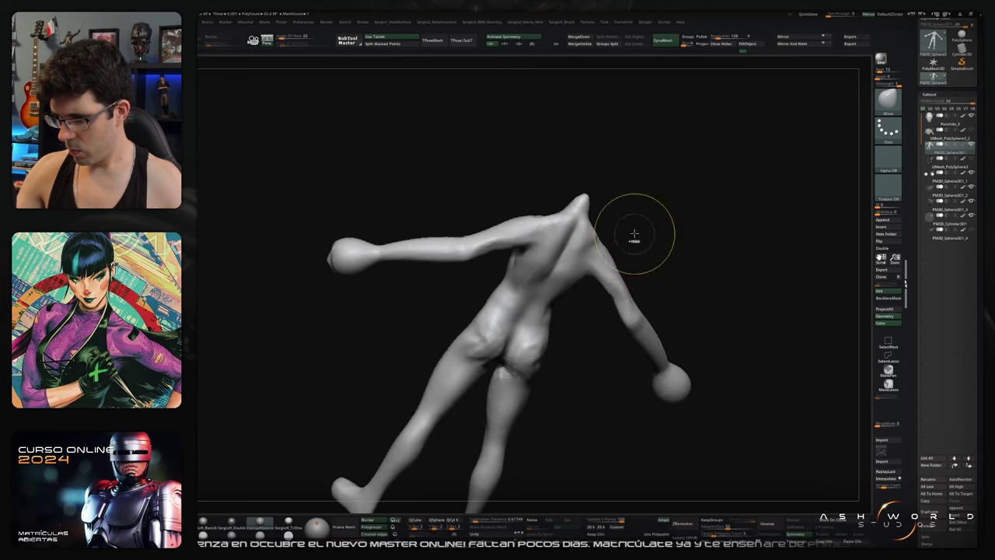
{"action": "mouse_move", "coordinate": [702, 271]}
{"action": "right_mouse_down"}
{"action": "mouse_move", "coordinate": [586, 251]}
{"action": "mouse_move", "coordinate": [597, 179]}
{"action": "right_mouse_up"}
{"action": "key", "text": "w"}
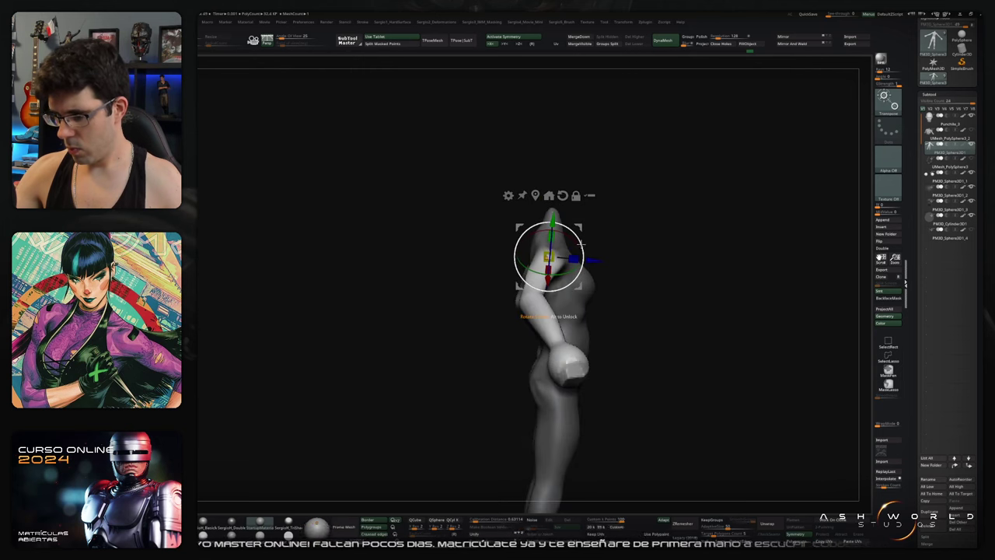
Step: Swing the freed arm outward, forward and down around the shoulder pivot
{"action": "left_click_drag", "start_coordinate": [583, 243], "coordinate": [578, 229]}
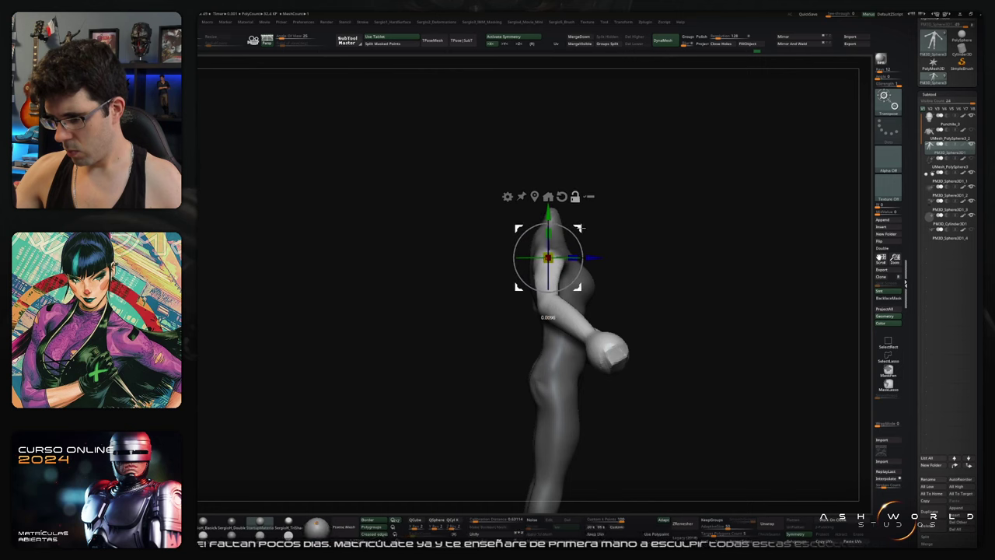
{"action": "left_click_drag", "start_coordinate": [561, 257], "coordinate": [586, 249]}
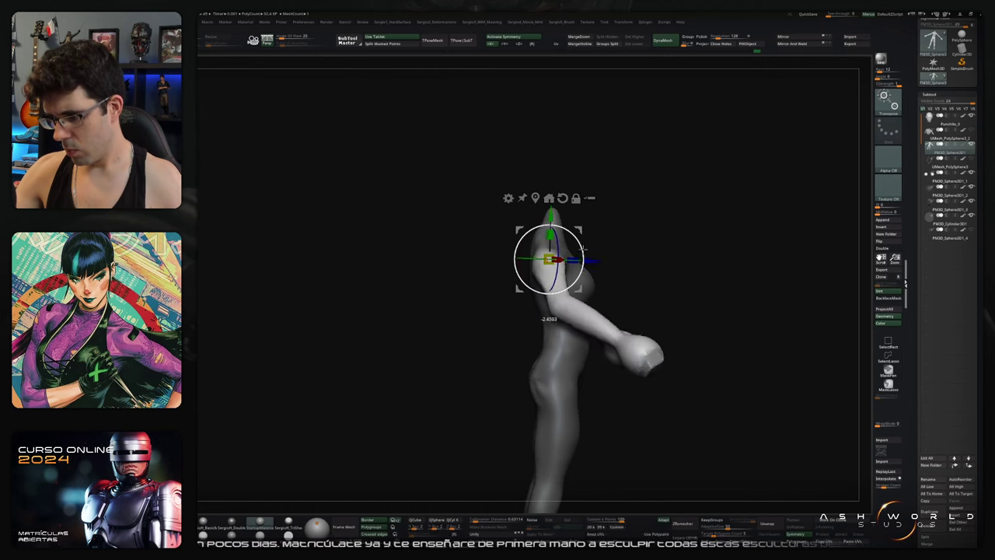
{"action": "mouse_move", "coordinate": [649, 253]}
{"action": "left_mouse_down"}
{"action": "mouse_move", "coordinate": [649, 234]}
{"action": "mouse_move", "coordinate": [534, 263]}
{"action": "left_mouse_up"}
Step: Reshape the shoulders and armpits symmetrically with the Move brush
{"action": "key", "text": "q"}
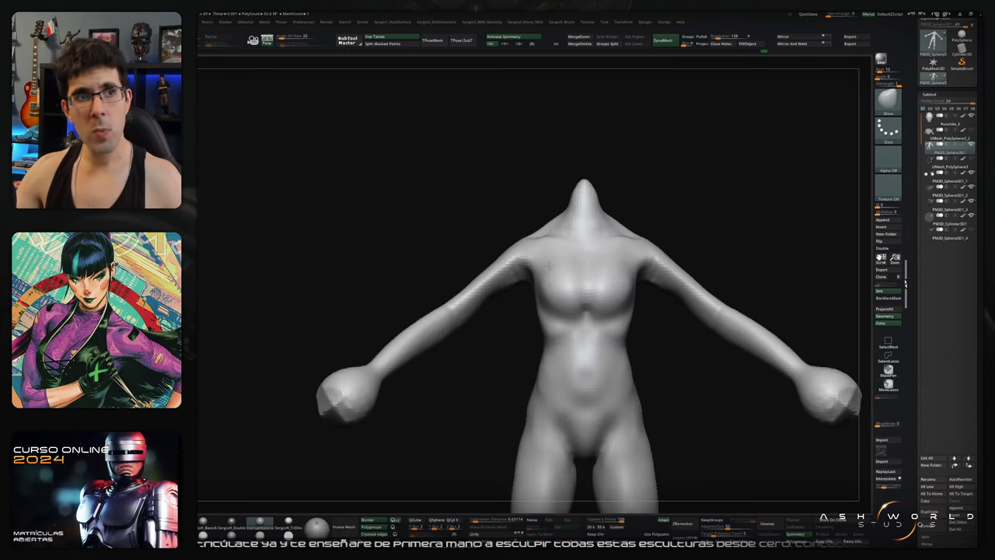
{"action": "right_click_drag", "start_coordinate": [533, 263], "coordinate": [551, 238], "text": "ctrl"}
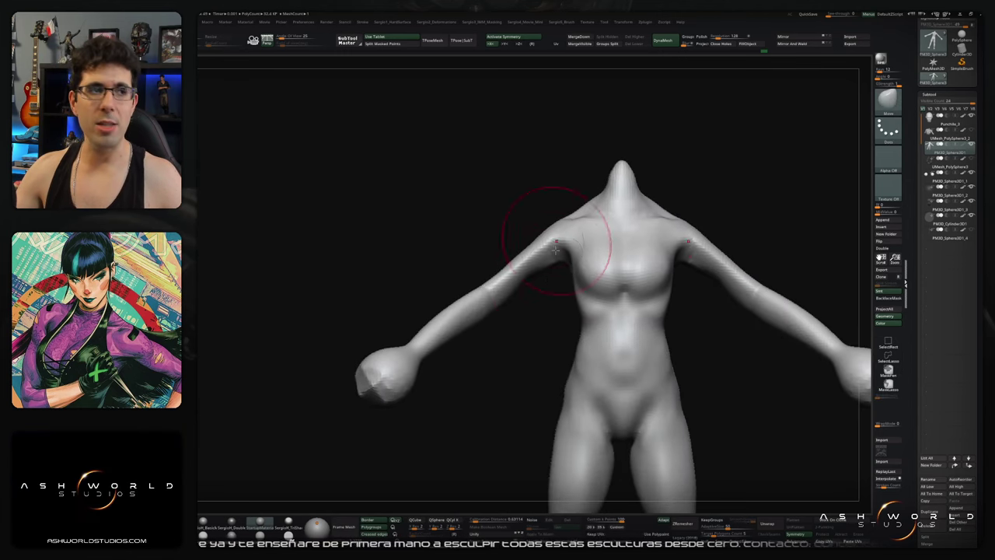
{"action": "right_click_drag", "start_coordinate": [549, 279], "coordinate": [554, 250]}
{"action": "key", "text": "b"}
{"action": "key", "text": "c"}
{"action": "key", "text": "b"}
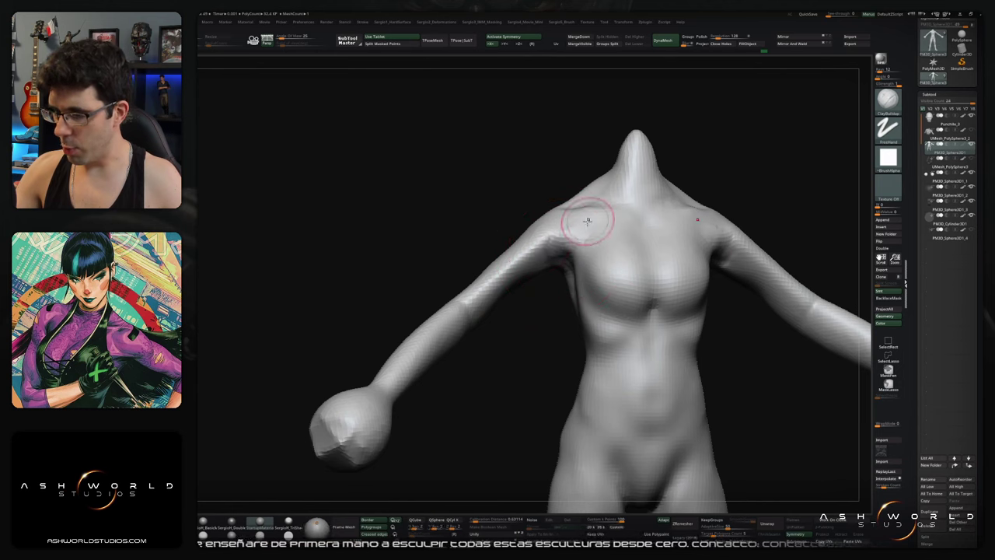
{"action": "key", "text": "b"}
{"action": "key", "text": "m"}
{"action": "key", "text": "v"}
{"action": "mouse_move", "coordinate": [544, 226]}
{"action": "right_mouse_down"}
{"action": "mouse_move", "coordinate": [506, 253]}
{"action": "mouse_move", "coordinate": [530, 270]}
{"action": "right_mouse_up"}
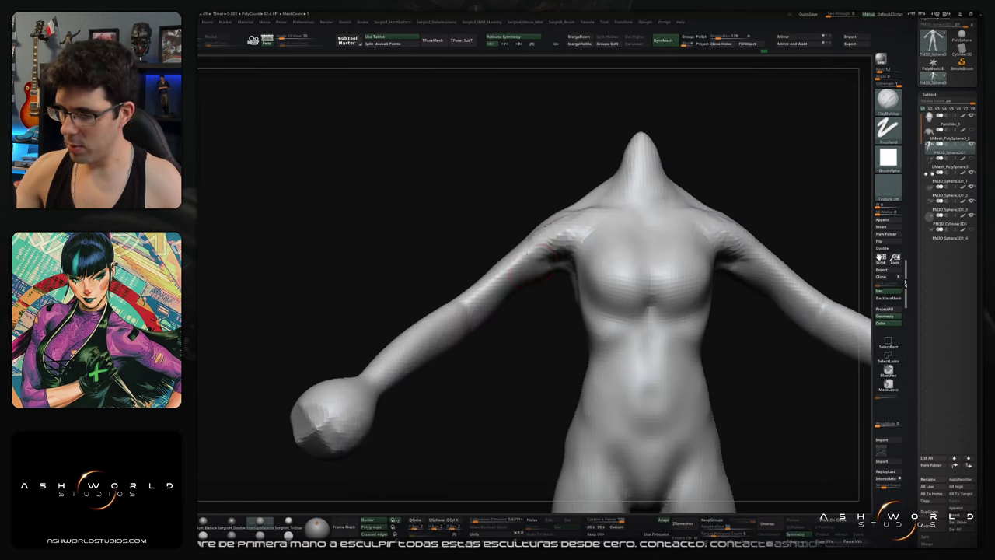
{"action": "left_click_drag", "start_coordinate": [530, 270], "coordinate": [482, 312]}
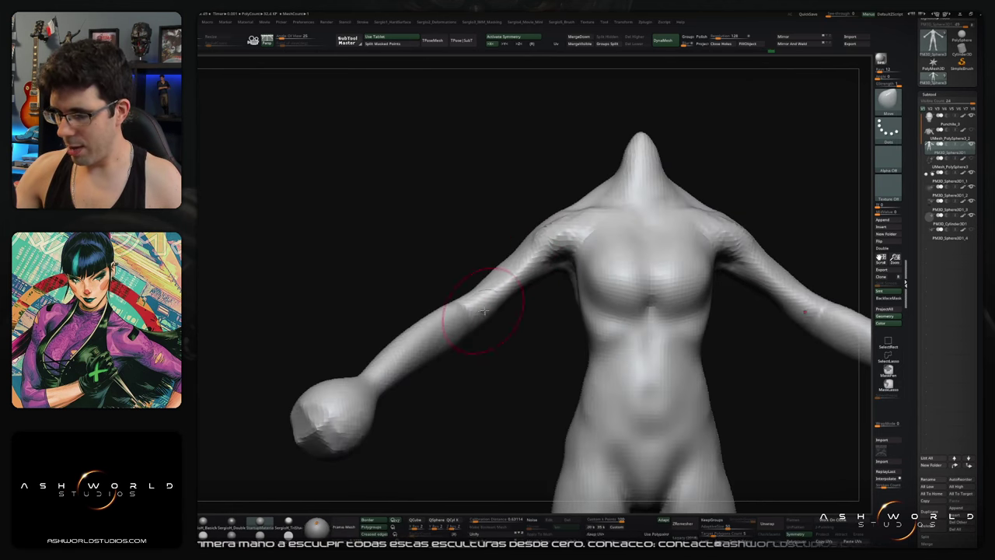
Step: Push the upper arm shape outward on both sides with the Move brush
{"action": "mouse_move", "coordinate": [566, 224]}
{"action": "right_mouse_down"}
{"action": "mouse_move", "coordinate": [533, 233]}
{"action": "mouse_move", "coordinate": [533, 208]}
{"action": "right_mouse_up"}
{"action": "key", "text": "b"}
{"action": "key", "text": "c"}
{"action": "key", "text": "b"}
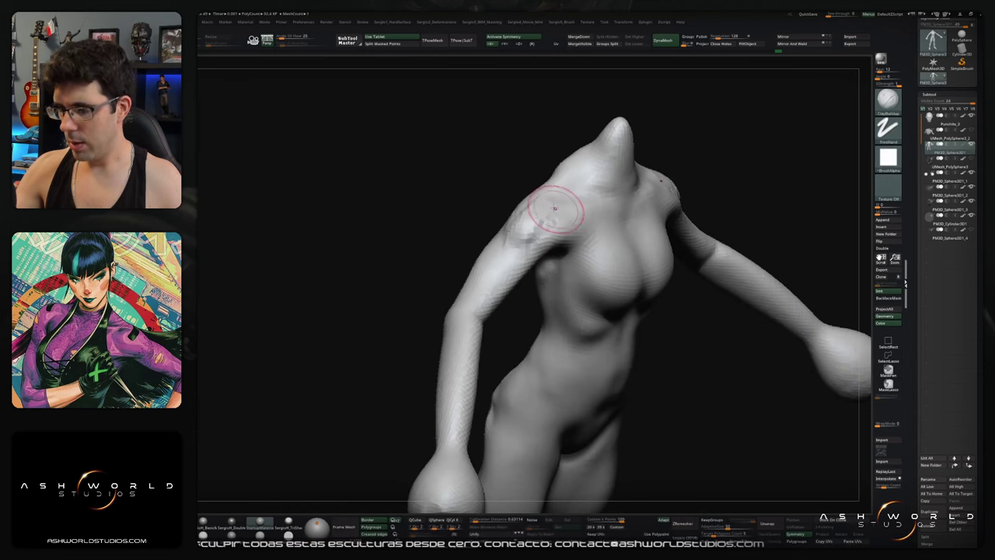
{"action": "key", "text": "b"}
{"action": "key", "text": "m"}
{"action": "key", "text": "v"}
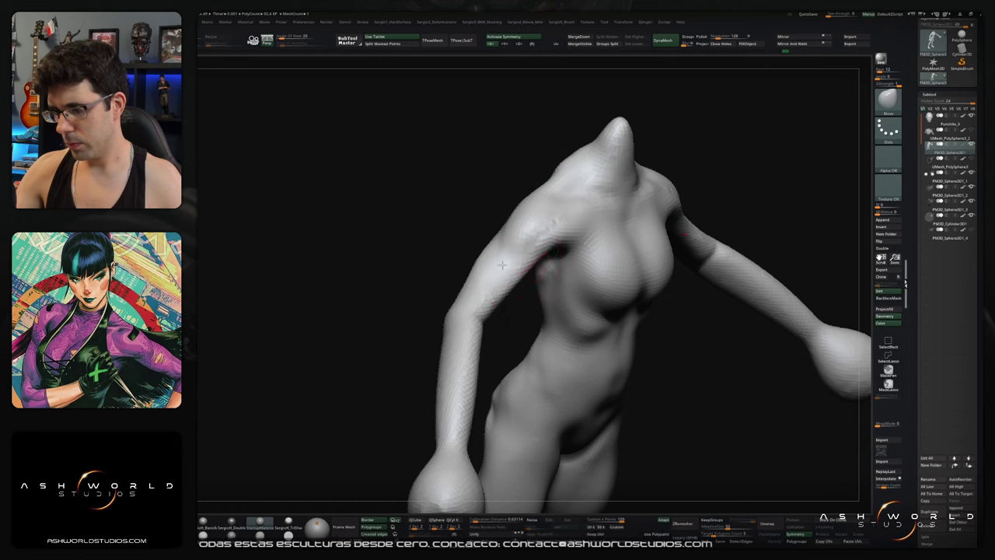
{"action": "right_click_drag", "start_coordinate": [502, 266], "coordinate": [511, 277]}
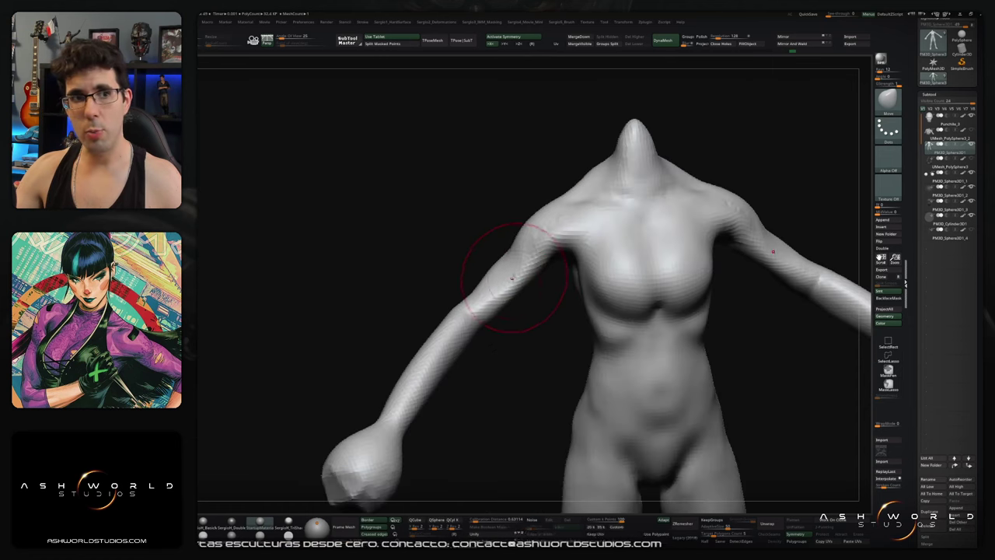
{"action": "right_click_drag", "start_coordinate": [518, 286], "coordinate": [576, 281]}
{"action": "mouse_move", "coordinate": [506, 291]}
{"action": "left_mouse_down"}
{"action": "mouse_move", "coordinate": [483, 284]}
{"action": "mouse_move", "coordinate": [537, 304]}
{"action": "mouse_move", "coordinate": [525, 269]}
{"action": "left_mouse_up"}
Step: Sculpt a defining line along the back beside the spine with the Standard brush
{"action": "right_click_drag", "start_coordinate": [519, 267], "coordinate": [492, 260]}
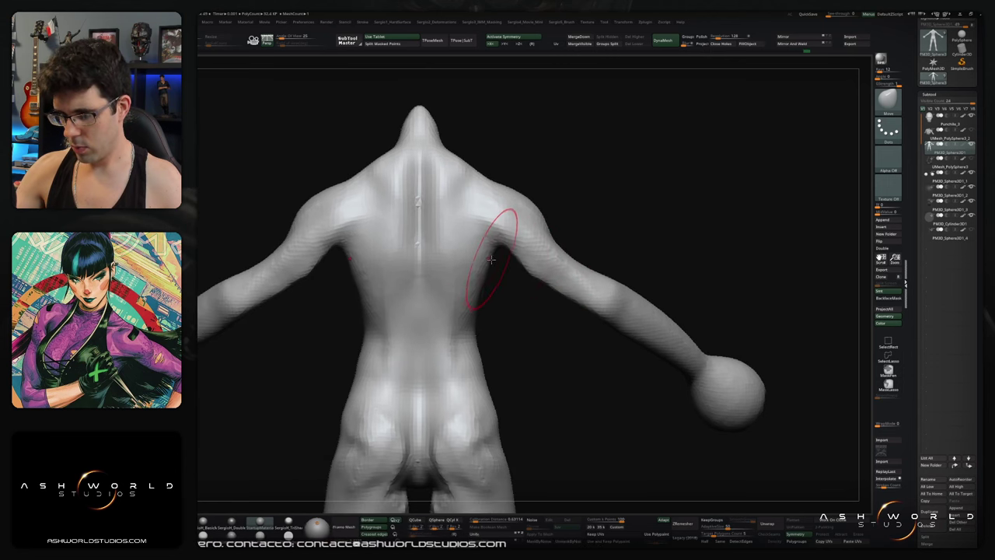
{"action": "right_click_drag", "start_coordinate": [483, 311], "coordinate": [476, 317]}
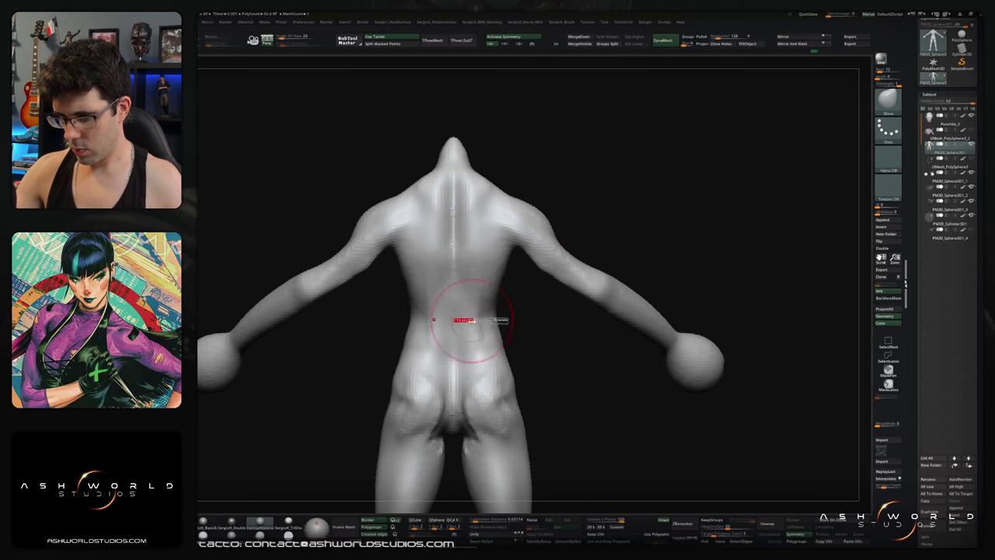
{"action": "right_click_drag", "start_coordinate": [480, 290], "coordinate": [491, 236]}
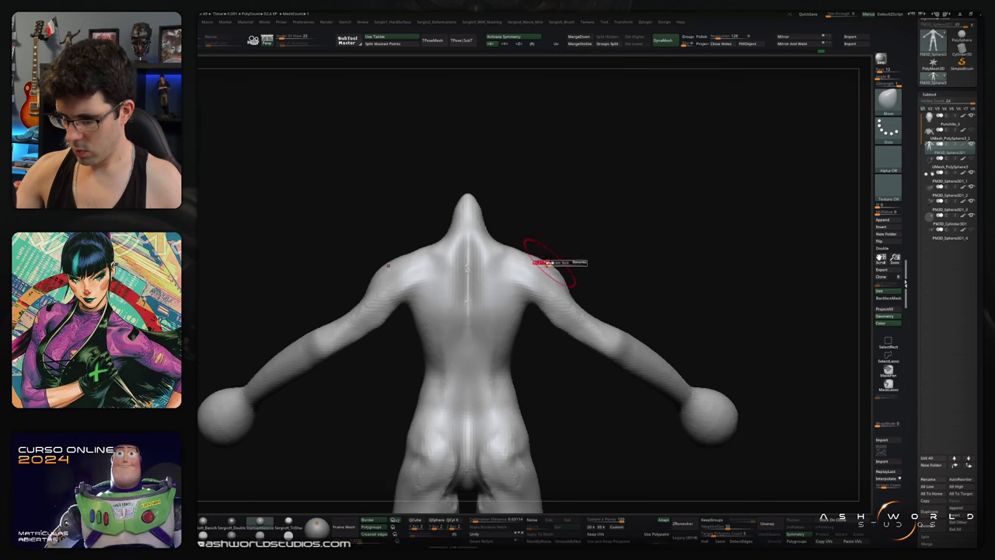
{"action": "right_click_drag", "start_coordinate": [562, 266], "coordinate": [568, 309]}
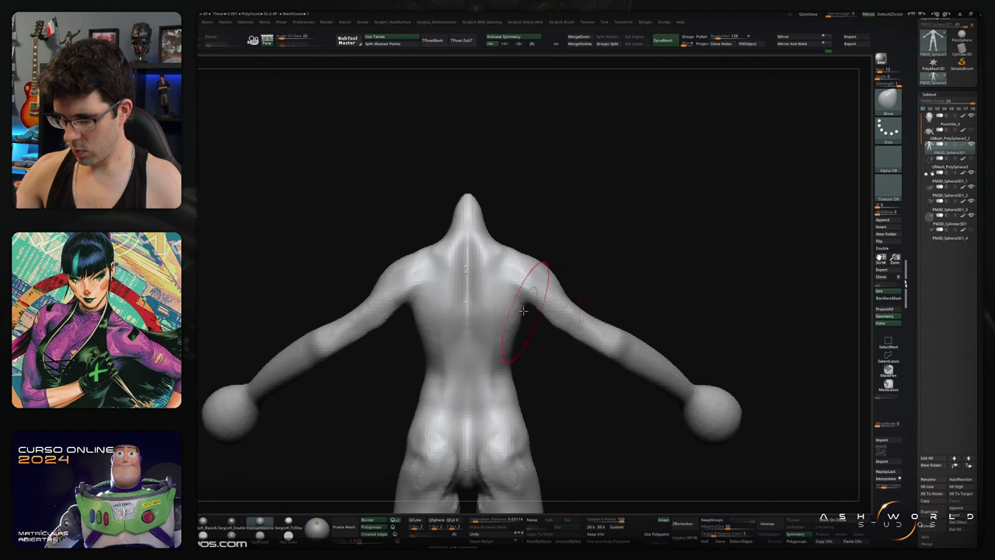
{"action": "mouse_move", "coordinate": [505, 265]}
{"action": "right_mouse_down"}
{"action": "mouse_move", "coordinate": [484, 259]}
{"action": "mouse_move", "coordinate": [515, 270]}
{"action": "right_mouse_up"}
{"action": "key", "text": "b"}
{"action": "key", "text": "c"}
{"action": "key", "text": "l"}
{"action": "key", "text": "b"}
{"action": "key", "text": "s"}
{"action": "key", "text": "t"}
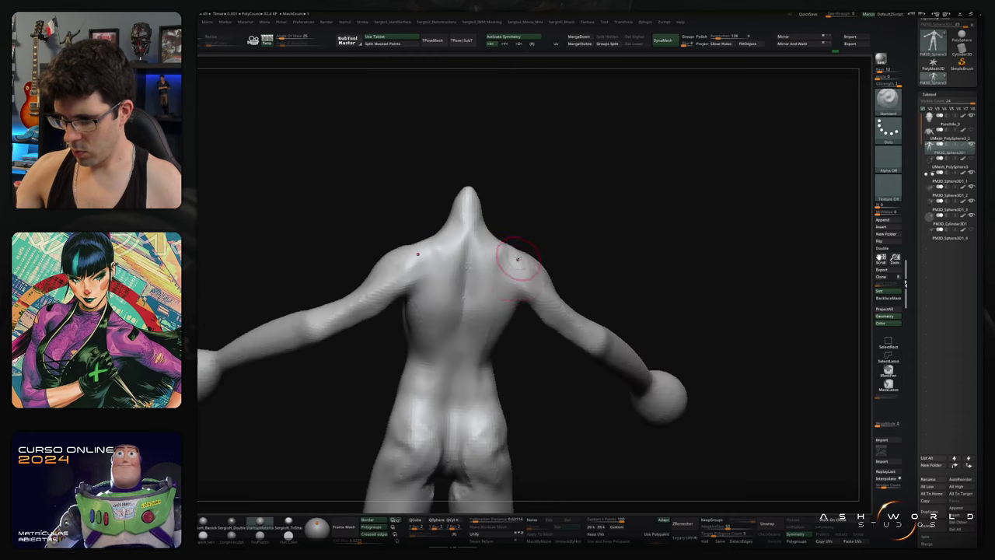
{"action": "left_click_drag", "start_coordinate": [500, 266], "coordinate": [495, 319]}
Step: Review the full back to a three-quarter view, trying Inflate before returning to Move
{"action": "key", "text": "b"}
{"action": "key", "text": "m"}
{"action": "key", "text": "v"}
{"action": "mouse_move", "coordinate": [498, 272]}
{"action": "right_mouse_down"}
{"action": "mouse_move", "coordinate": [507, 282]}
{"action": "mouse_move", "coordinate": [496, 278]}
{"action": "right_mouse_up"}
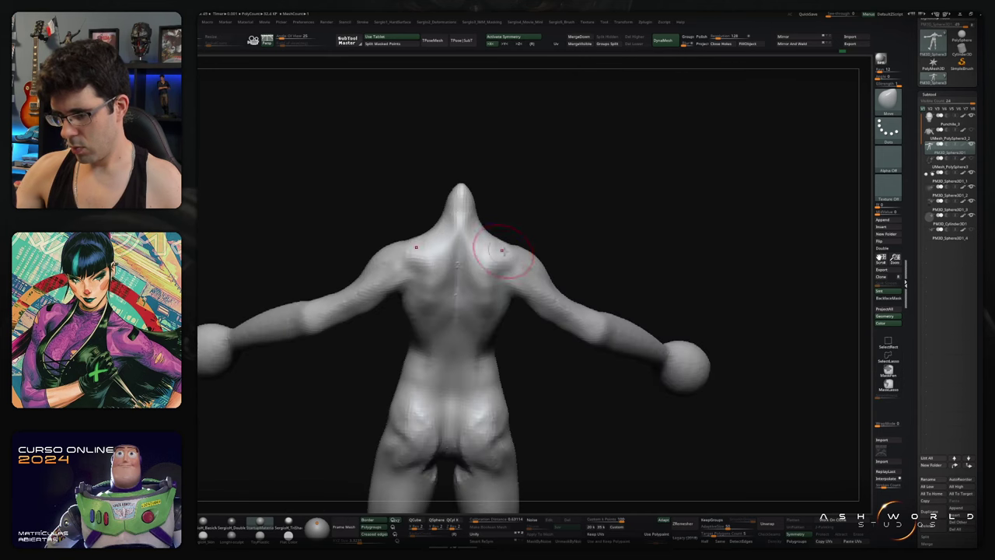
{"action": "mouse_move", "coordinate": [504, 329]}
{"action": "right_mouse_down"}
{"action": "mouse_move", "coordinate": [575, 269]}
{"action": "mouse_move", "coordinate": [666, 257]}
{"action": "mouse_move", "coordinate": [521, 360]}
{"action": "mouse_move", "coordinate": [490, 353]}
{"action": "mouse_move", "coordinate": [505, 340]}
{"action": "mouse_move", "coordinate": [533, 345]}
{"action": "mouse_move", "coordinate": [529, 329]}
{"action": "mouse_move", "coordinate": [529, 344]}
{"action": "mouse_move", "coordinate": [521, 338]}
{"action": "mouse_move", "coordinate": [533, 329]}
{"action": "right_mouse_up"}
{"action": "key", "text": "b"}
{"action": "key", "text": "i"}
{"action": "key", "text": "n"}
{"action": "key", "text": "b"}
{"action": "key", "text": "m"}
{"action": "key", "text": "v"}
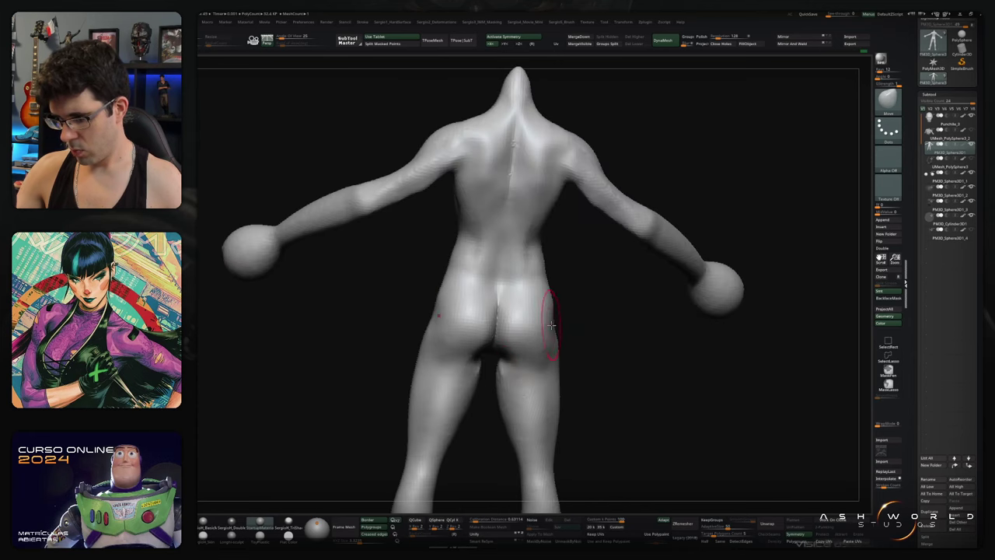
{"action": "mouse_move", "coordinate": [580, 334]}
{"action": "right_mouse_down"}
{"action": "mouse_move", "coordinate": [633, 373]}
{"action": "mouse_move", "coordinate": [667, 345]}
{"action": "mouse_move", "coordinate": [661, 295]}
{"action": "mouse_move", "coordinate": [582, 329]}
{"action": "mouse_move", "coordinate": [560, 295]}
{"action": "right_mouse_up"}
Step: Carve and deepen the crease under the buttocks with a Clay brush
{"action": "key", "text": "b"}
{"action": "key", "text": "c"}
{"action": "key", "text": "b"}
{"action": "left_click_drag", "start_coordinate": [560, 295], "coordinate": [467, 319]}
{"action": "mouse_move", "coordinate": [467, 319]}
{"action": "right_mouse_down"}
{"action": "mouse_move", "coordinate": [547, 293]}
{"action": "mouse_move", "coordinate": [541, 307]}
{"action": "mouse_move", "coordinate": [532, 300]}
{"action": "right_mouse_up"}
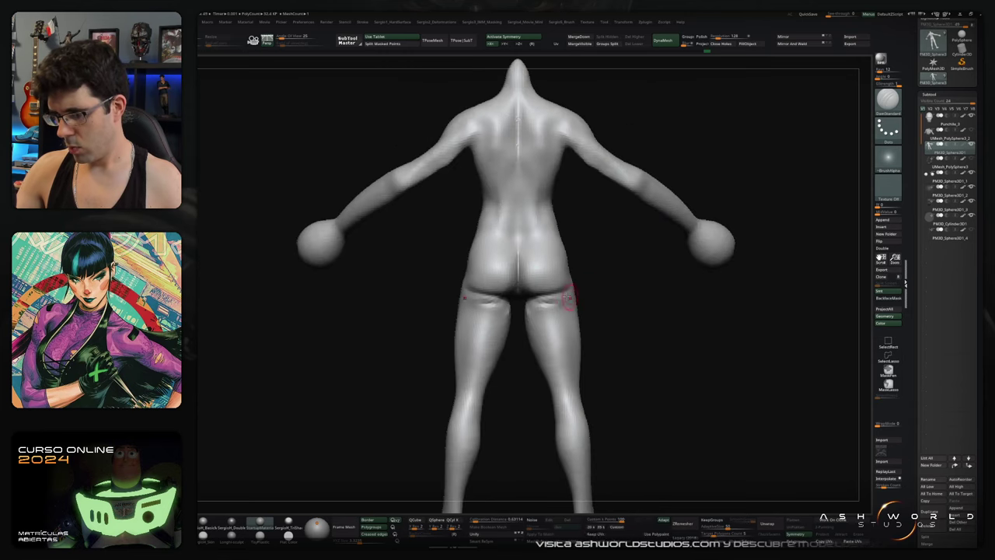
Step: Inspect the hips and thighs from side, below and front with the Move brush active
{"action": "key", "text": "b"}
{"action": "key", "text": "m"}
{"action": "key", "text": "v"}
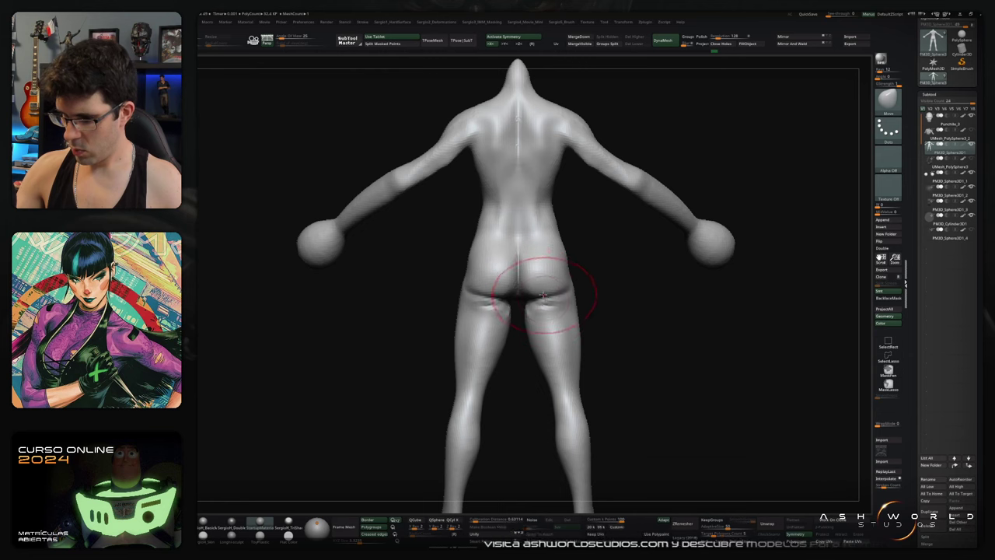
{"action": "mouse_move", "coordinate": [559, 290]}
{"action": "right_mouse_down"}
{"action": "mouse_move", "coordinate": [526, 266]}
{"action": "mouse_move", "coordinate": [538, 286]}
{"action": "mouse_move", "coordinate": [535, 275]}
{"action": "mouse_move", "coordinate": [584, 285]}
{"action": "mouse_move", "coordinate": [509, 291]}
{"action": "right_mouse_up"}
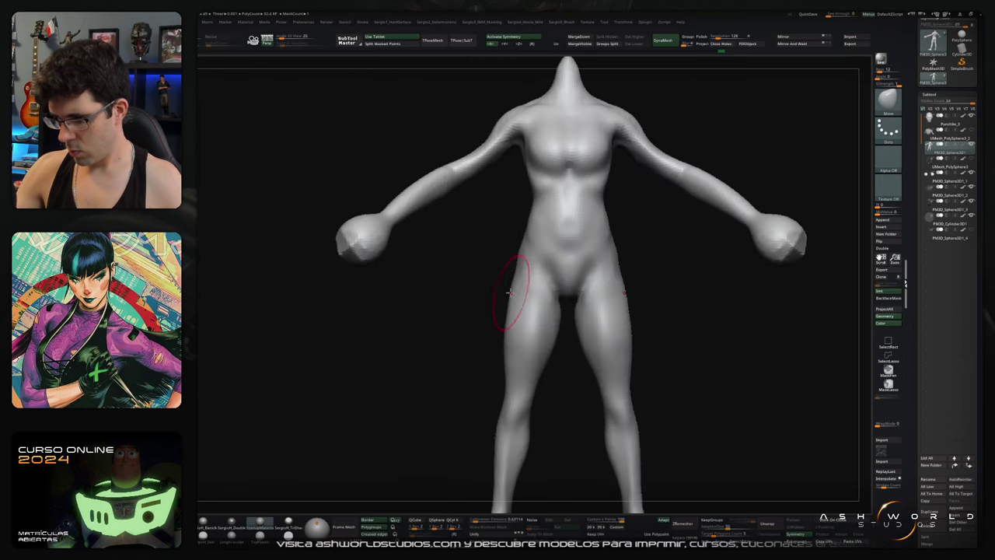
{"action": "mouse_move", "coordinate": [608, 298]}
{"action": "right_mouse_down"}
{"action": "mouse_move", "coordinate": [600, 284]}
{"action": "mouse_move", "coordinate": [583, 285]}
{"action": "mouse_move", "coordinate": [584, 271]}
{"action": "right_mouse_up"}
{"action": "mouse_move", "coordinate": [582, 320]}
{"action": "right_mouse_down"}
{"action": "mouse_move", "coordinate": [575, 332]}
{"action": "mouse_move", "coordinate": [571, 295]}
{"action": "right_mouse_up"}
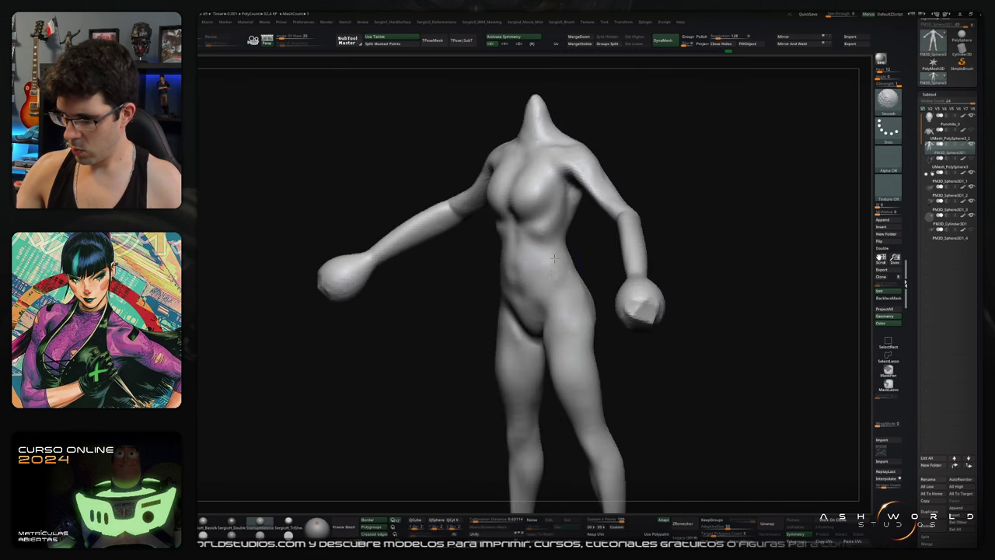
{"action": "right_click_drag", "start_coordinate": [555, 256], "coordinate": [563, 218]}
{"action": "right_click_drag", "start_coordinate": [534, 298], "coordinate": [551, 300], "text": "shift"}
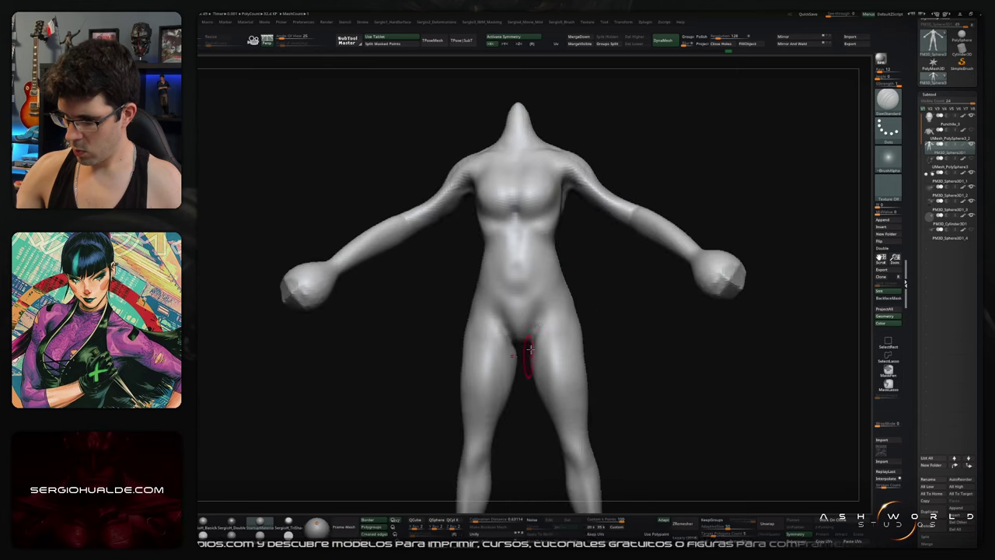
{"action": "right_click_drag", "start_coordinate": [527, 357], "coordinate": [559, 329]}
{"action": "mouse_move", "coordinate": [519, 373]}
{"action": "right_mouse_down", "text": "shift"}
{"action": "mouse_move", "coordinate": [538, 328]}
{"action": "mouse_move", "coordinate": [545, 342]}
{"action": "mouse_move", "coordinate": [537, 311]}
{"action": "right_mouse_up", "text": "shift"}
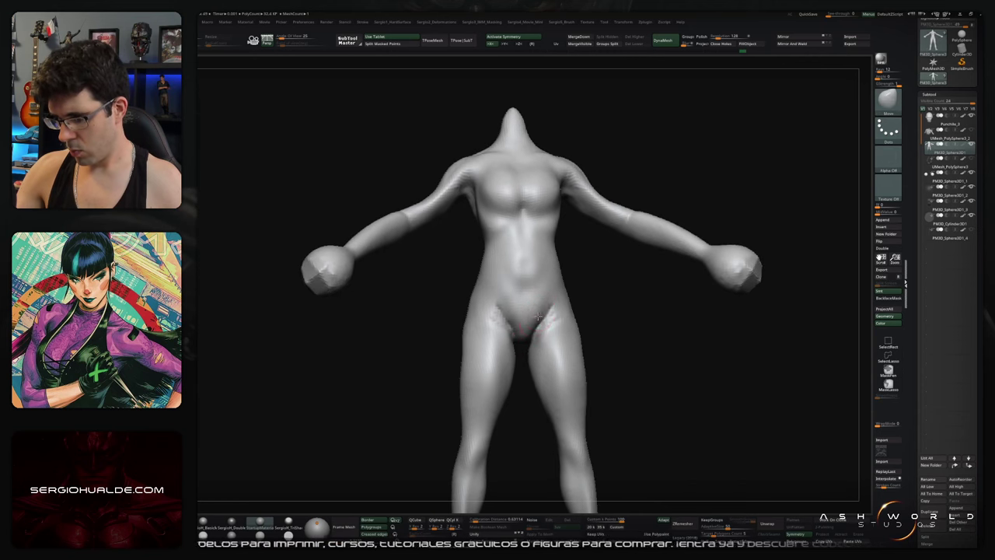
{"action": "mouse_move", "coordinate": [535, 317]}
{"action": "right_mouse_down"}
{"action": "mouse_move", "coordinate": [508, 313]}
{"action": "mouse_move", "coordinate": [534, 303]}
{"action": "right_mouse_up"}
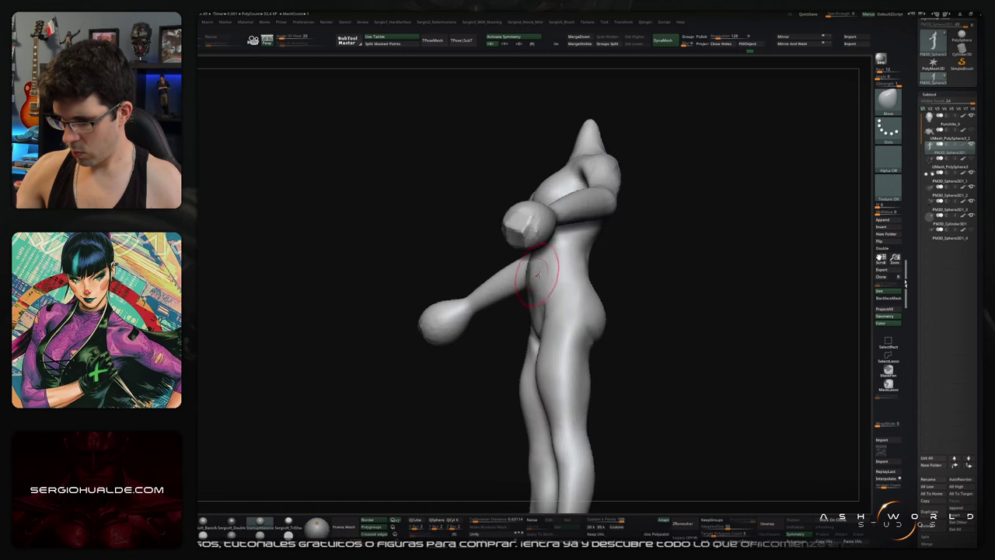
Step: Revert the recent arm change after comparing it with undo and redo
{"action": "mouse_move", "coordinate": [571, 274]}
{"action": "right_mouse_down", "text": "shift"}
{"action": "mouse_move", "coordinate": [564, 287]}
{"action": "mouse_move", "coordinate": [629, 275]}
{"action": "mouse_move", "coordinate": [619, 266]}
{"action": "mouse_move", "coordinate": [609, 311]}
{"action": "mouse_move", "coordinate": [564, 334]}
{"action": "right_mouse_up", "text": "shift"}
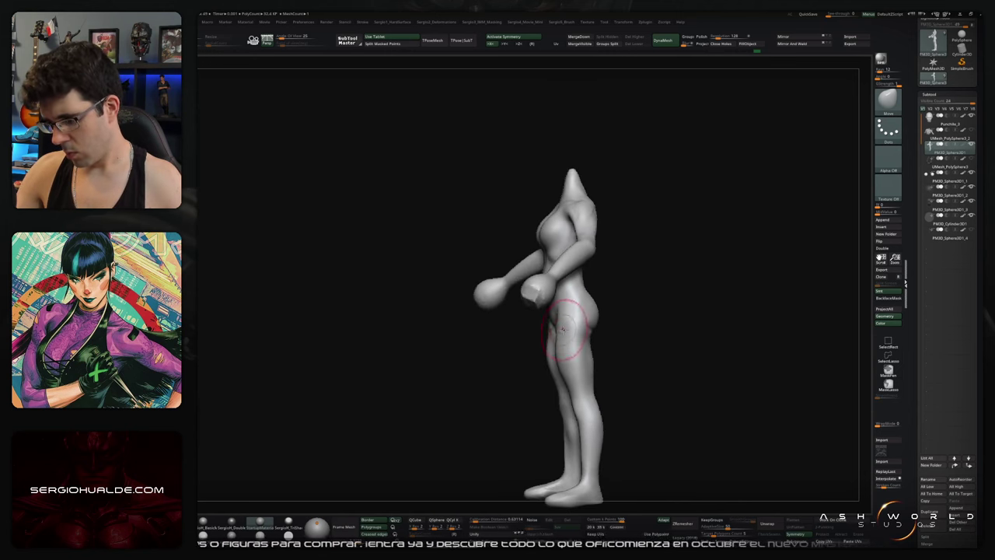
{"action": "key", "text": "ctrl+z"}
{"action": "key", "text": "ctrl+shift+z"}
{"action": "key", "text": "ctrl+z"}
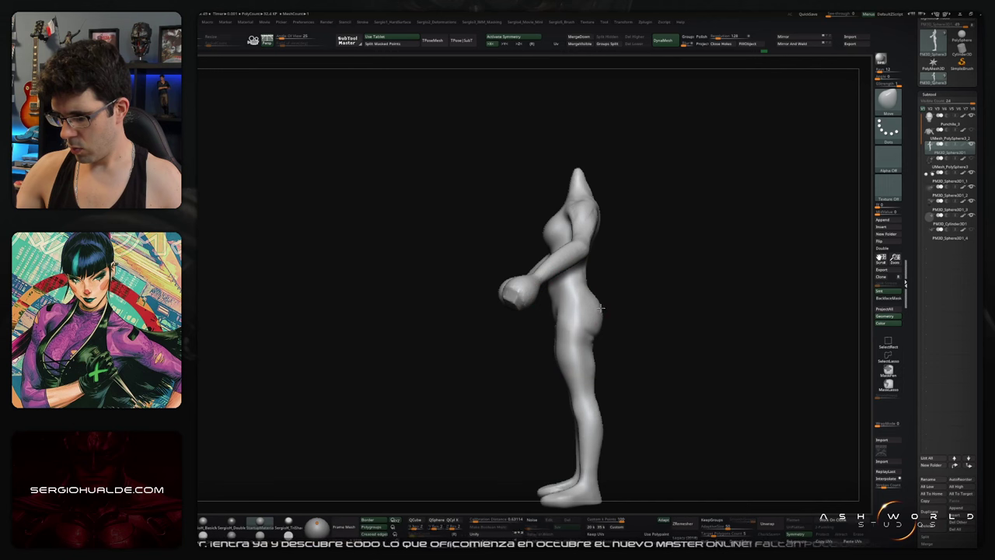
Step: Mask the lower body, rotate the torso with Transpose, then clear the mask
{"action": "left_click_drag", "start_coordinate": [628, 329], "coordinate": [618, 292]}
{"action": "mouse_move", "coordinate": [466, 404]}
{"action": "left_mouse_down", "text": "ctrl"}
{"action": "mouse_move", "coordinate": [584, 307]}
{"action": "mouse_move", "coordinate": [617, 303]}
{"action": "mouse_move", "coordinate": [615, 272]}
{"action": "left_mouse_up", "text": "ctrl"}
{"action": "key", "text": "w"}
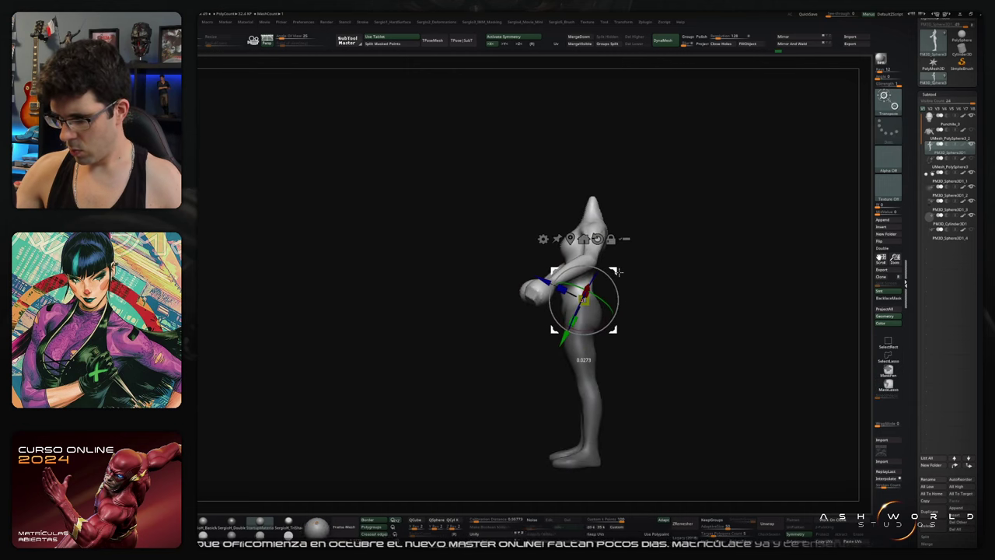
{"action": "key", "text": "b"}
{"action": "key", "text": "m"}
{"action": "key", "text": "v"}
{"action": "left_click", "coordinate": [633, 311], "text": "ctrl"}
{"action": "mouse_move", "coordinate": [622, 310]}
{"action": "left_mouse_down", "text": "shift"}
{"action": "mouse_move", "coordinate": [653, 312]}
{"action": "mouse_move", "coordinate": [622, 267]}
{"action": "mouse_move", "coordinate": [660, 218]}
{"action": "left_mouse_up", "text": "shift"}
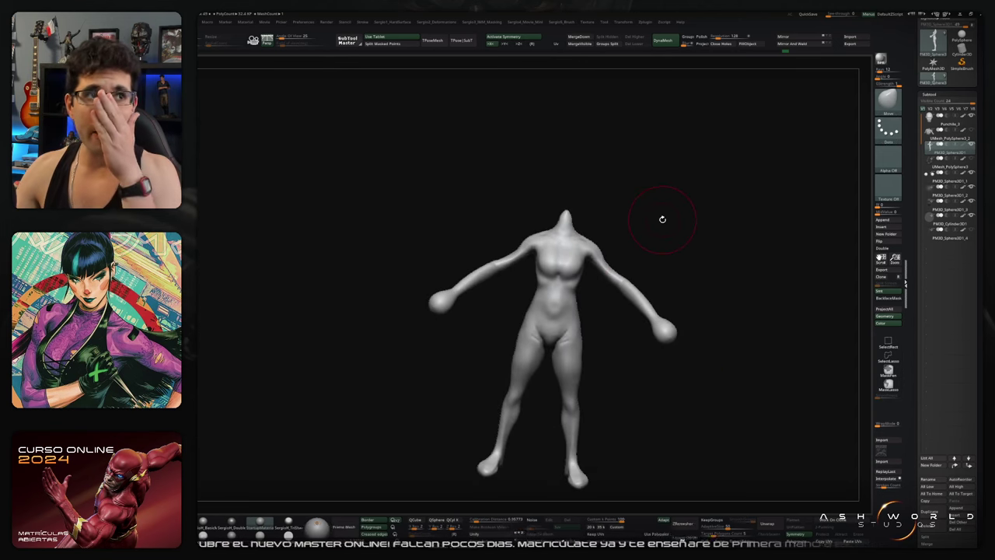
Step: Undo the last shoulder and upper-arm transform, then turn the model to view its back
{"action": "mouse_move", "coordinate": [663, 219]}
{"action": "left_mouse_down"}
{"action": "mouse_move", "coordinate": [594, 274]}
{"action": "mouse_move", "coordinate": [663, 317]}
{"action": "left_mouse_up"}
{"action": "scroll", "coordinate": [594, 274], "scroll_direction": "up", "scroll_amount": 3}
{"action": "mouse_move", "coordinate": [689, 356]}
{"action": "left_mouse_down"}
{"action": "mouse_move", "coordinate": [666, 311]}
{"action": "mouse_move", "coordinate": [675, 305]}
{"action": "left_mouse_up"}
{"action": "mouse_move", "coordinate": [702, 271]}
{"action": "left_mouse_down", "text": "shift"}
{"action": "mouse_move", "coordinate": [628, 215]}
{"action": "mouse_move", "coordinate": [655, 285]}
{"action": "left_mouse_up", "text": "shift"}
{"action": "key", "text": "ctrl+z"}
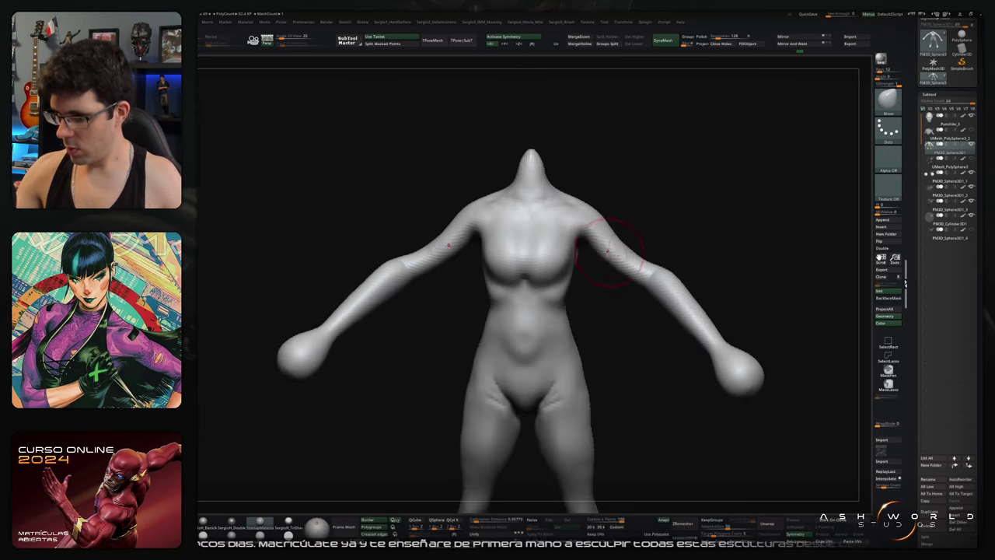
{"action": "mouse_move", "coordinate": [602, 259]}
{"action": "left_mouse_down"}
{"action": "mouse_move", "coordinate": [552, 257]}
{"action": "mouse_move", "coordinate": [651, 244]}
{"action": "mouse_move", "coordinate": [521, 267]}
{"action": "left_mouse_up"}
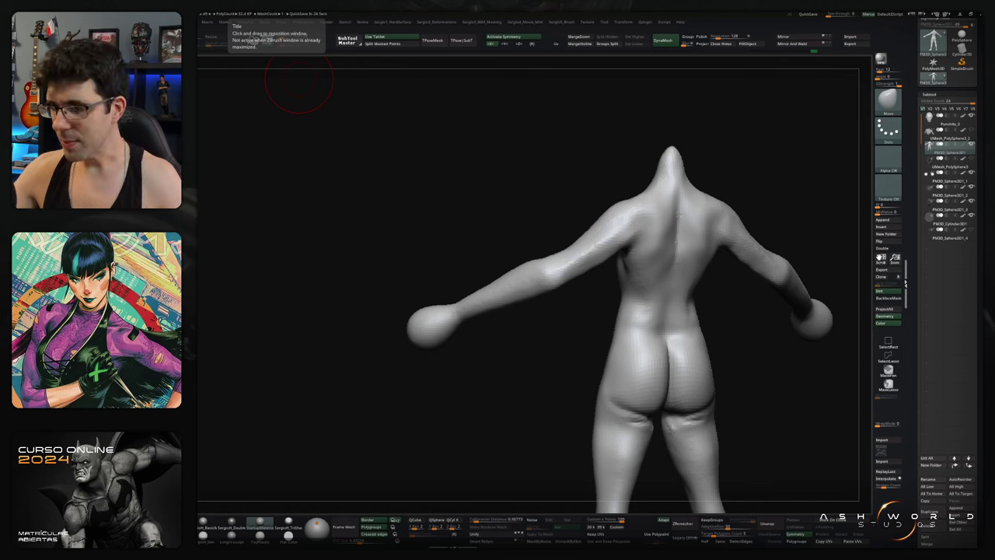
{"action": "mouse_move", "coordinate": [299, 82]}
{"action": "left_mouse_down"}
{"action": "mouse_move", "coordinate": [585, 273]}
{"action": "mouse_move", "coordinate": [526, 293]}
{"action": "mouse_move", "coordinate": [566, 277]}
{"action": "mouse_move", "coordinate": [584, 244]}
{"action": "left_mouse_up"}
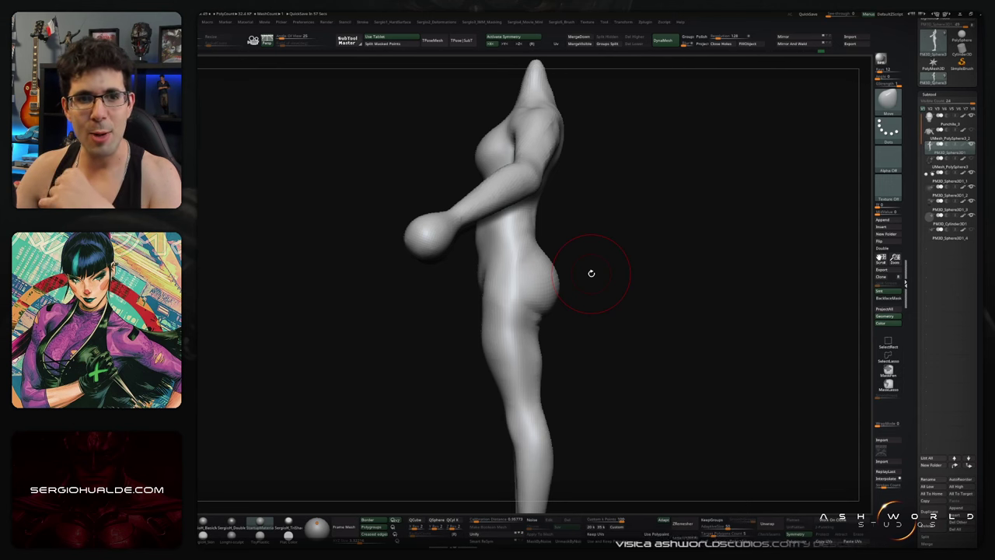
{"action": "mouse_move", "coordinate": [591, 272]}
{"action": "left_mouse_down"}
{"action": "mouse_move", "coordinate": [602, 293]}
{"action": "mouse_move", "coordinate": [555, 271]}
{"action": "left_mouse_up"}
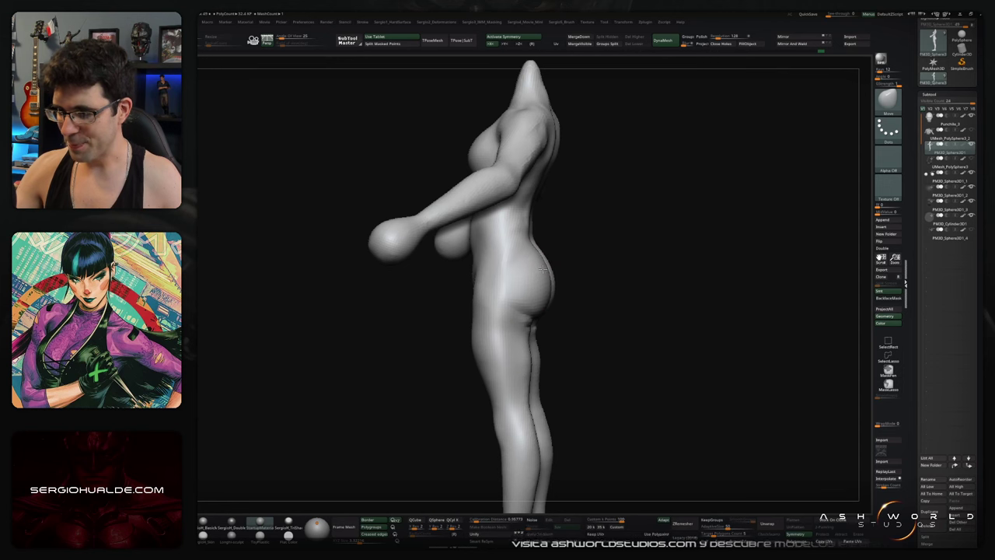
{"action": "mouse_move", "coordinate": [534, 243]}
{"action": "left_mouse_down"}
{"action": "mouse_move", "coordinate": [606, 309]}
{"action": "mouse_move", "coordinate": [595, 318]}
{"action": "left_mouse_up"}
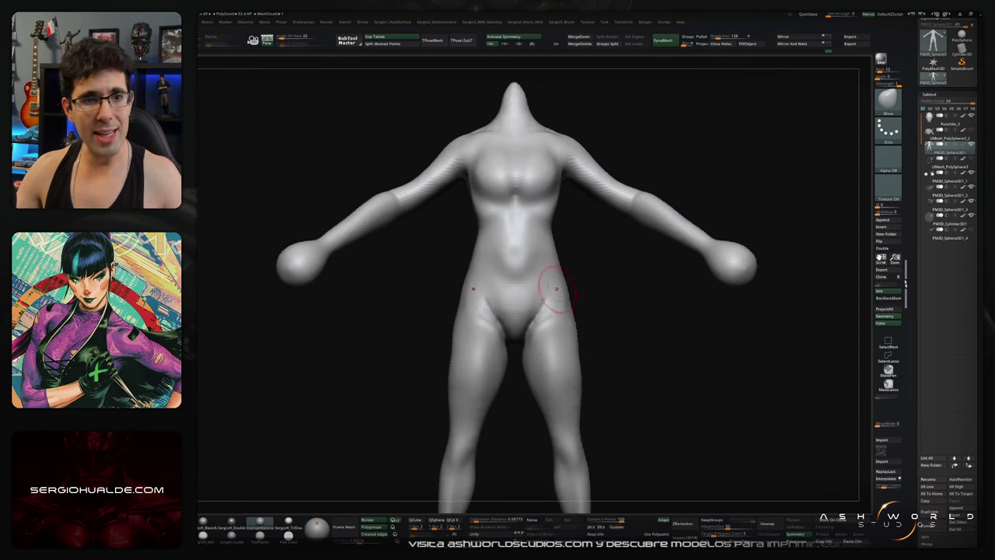
{"action": "left_click_drag", "start_coordinate": [626, 300], "coordinate": [623, 271]}
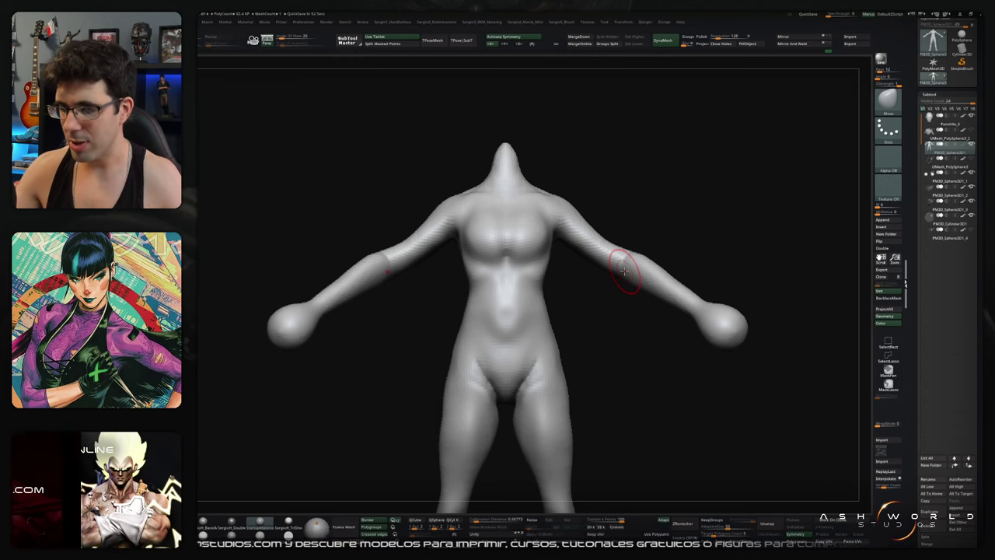
{"action": "mouse_move", "coordinate": [704, 237]}
{"action": "left_mouse_down"}
{"action": "mouse_move", "coordinate": [689, 249]}
{"action": "mouse_move", "coordinate": [455, 273]}
{"action": "mouse_move", "coordinate": [673, 189]}
{"action": "left_mouse_up"}
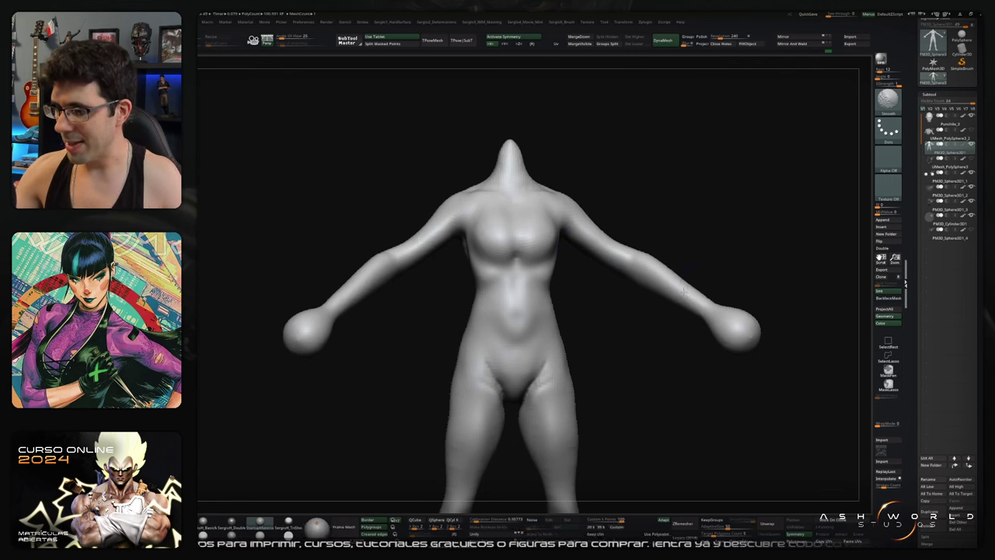
Step: Reframe on the thighs and build out the outer thigh contour symmetrically
{"action": "key", "text": "shift"}
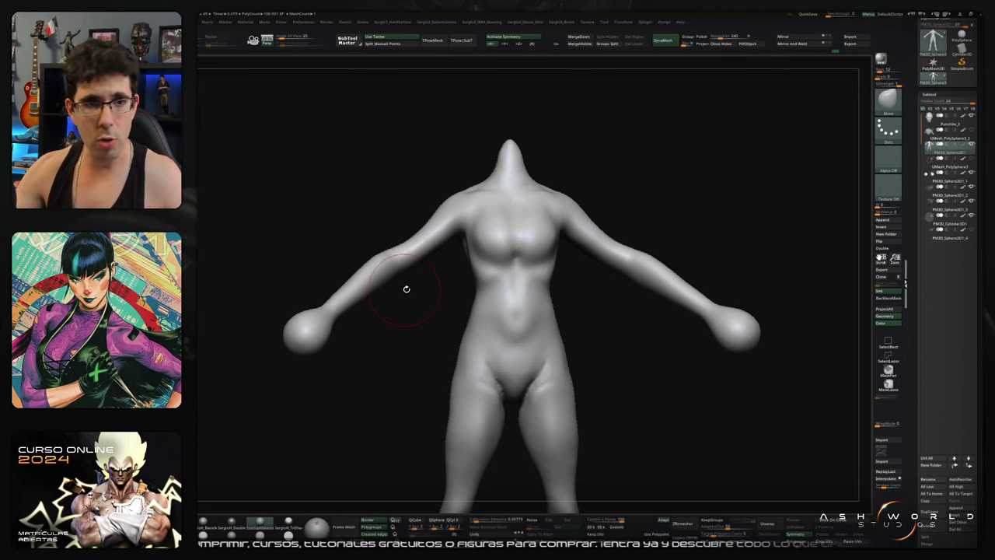
{"action": "left_click_drag", "start_coordinate": [406, 288], "coordinate": [449, 255], "text": "alt"}
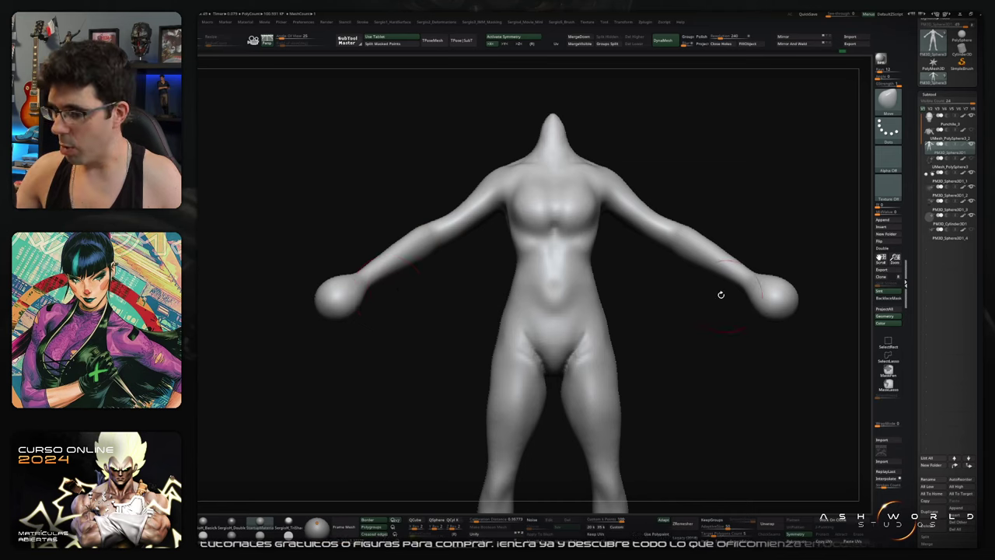
{"action": "left_click_drag", "start_coordinate": [720, 295], "coordinate": [600, 271], "text": "alt"}
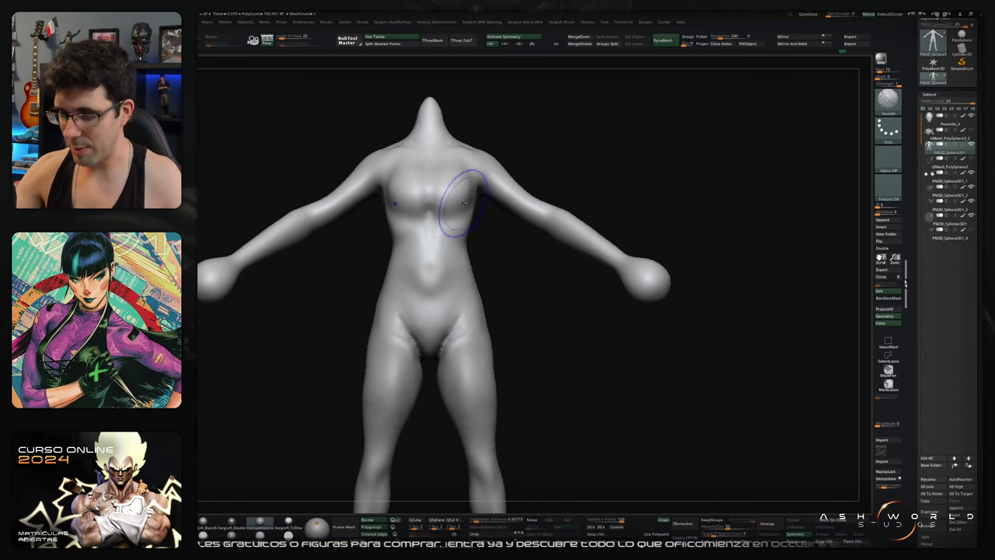
{"action": "left_click_drag", "start_coordinate": [544, 373], "coordinate": [471, 325], "text": "alt"}
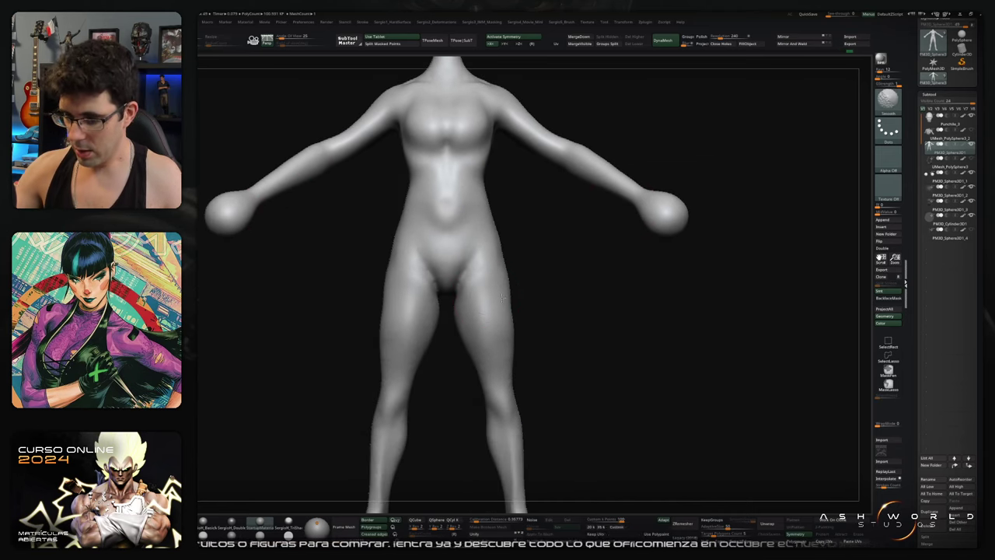
{"action": "left_click_drag", "start_coordinate": [534, 374], "coordinate": [530, 303]}
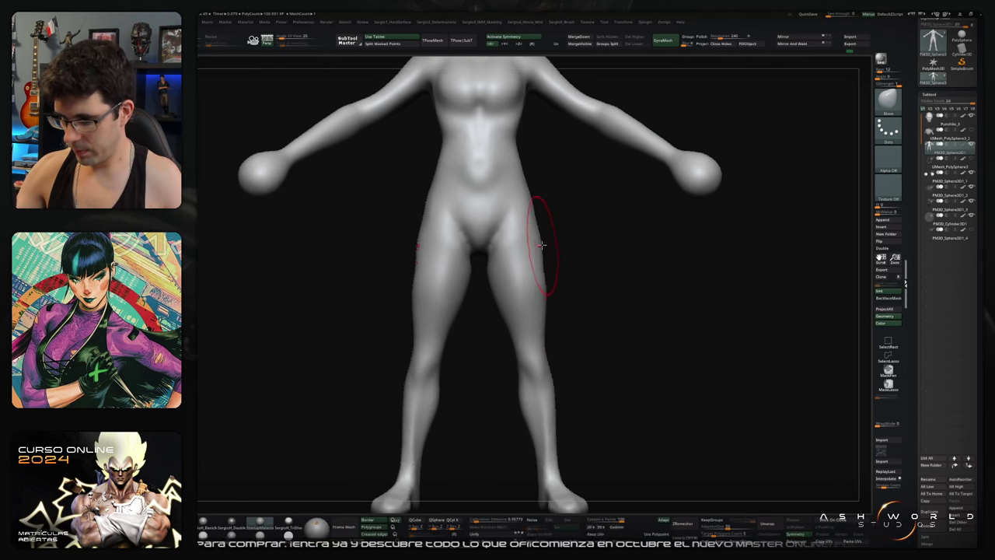
{"action": "mouse_move", "coordinate": [545, 274]}
{"action": "left_mouse_down"}
{"action": "mouse_move", "coordinate": [506, 260]}
{"action": "mouse_move", "coordinate": [545, 247]}
{"action": "left_mouse_up"}
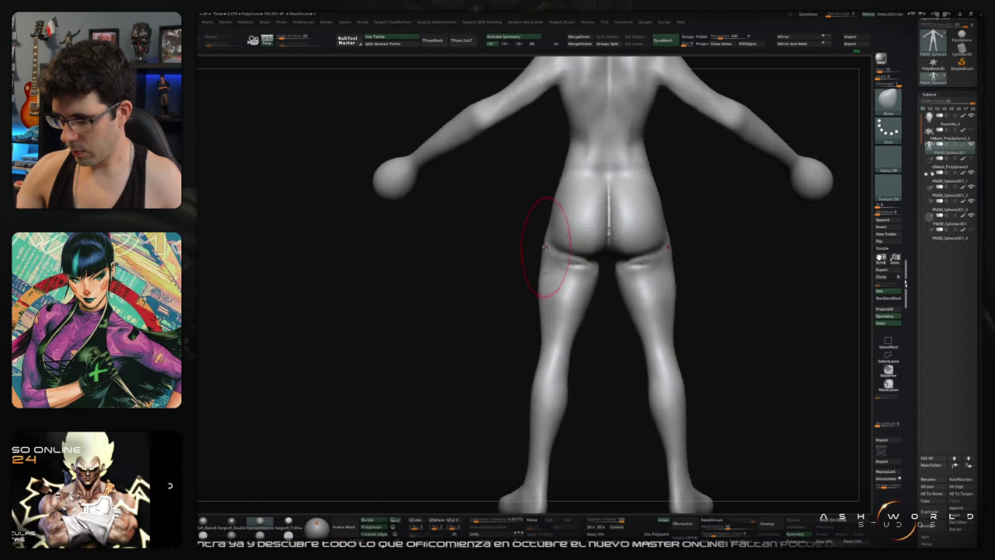
Step: Orbit to the front and zoom in on the feet from above
{"action": "mouse_move", "coordinate": [594, 278]}
{"action": "left_mouse_down"}
{"action": "mouse_move", "coordinate": [653, 301]}
{"action": "mouse_move", "coordinate": [562, 260]}
{"action": "left_mouse_up"}
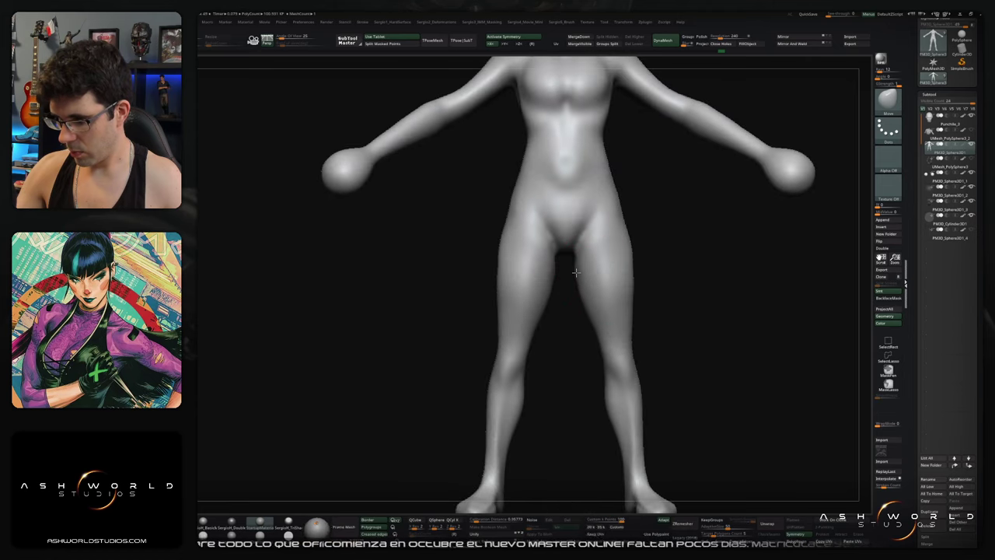
{"action": "mouse_move", "coordinate": [572, 266]}
{"action": "left_mouse_down"}
{"action": "mouse_move", "coordinate": [644, 272]}
{"action": "mouse_move", "coordinate": [617, 234]}
{"action": "mouse_move", "coordinate": [633, 318]}
{"action": "left_mouse_up"}
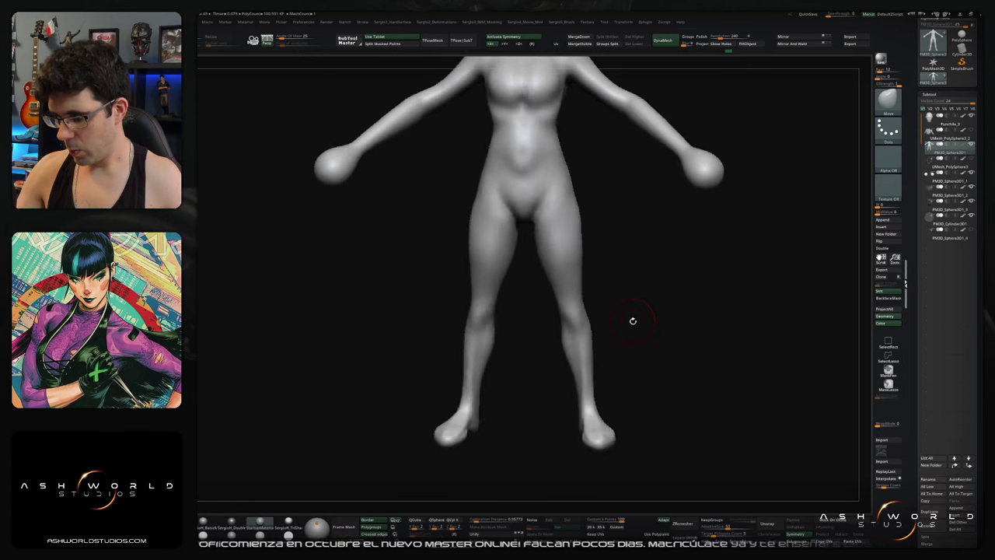
{"action": "mouse_move", "coordinate": [583, 437]}
{"action": "left_mouse_down"}
{"action": "mouse_move", "coordinate": [604, 360]}
{"action": "mouse_move", "coordinate": [655, 331]}
{"action": "mouse_move", "coordinate": [587, 357]}
{"action": "mouse_move", "coordinate": [601, 322]}
{"action": "left_mouse_up"}
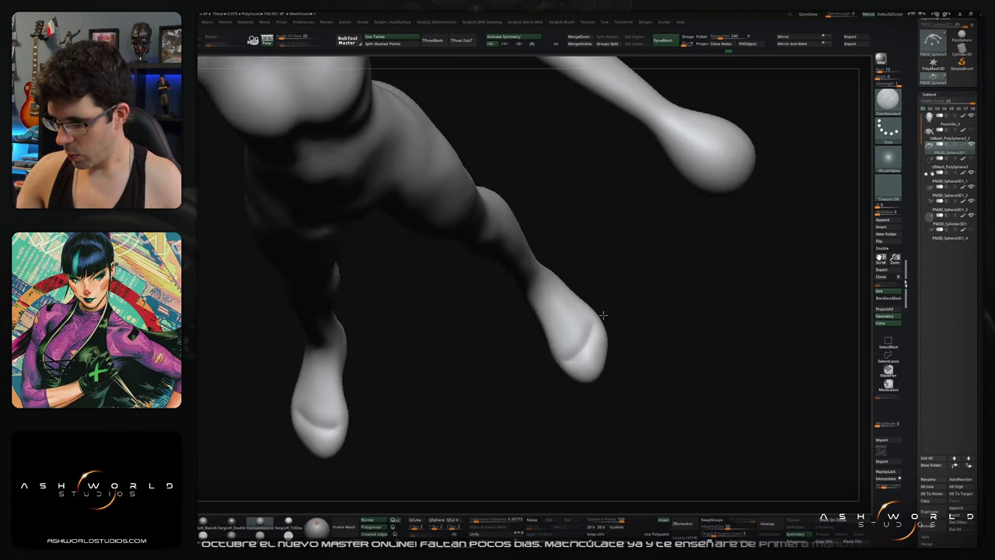
Step: Block in toe bumps with ClayBuildup and reshape the top of the foot with Move
{"action": "key", "text": "b"}
{"action": "key", "text": "c"}
{"action": "key", "text": "b"}
{"action": "mouse_move", "coordinate": [589, 365]}
{"action": "left_mouse_down"}
{"action": "mouse_move", "coordinate": [579, 359]}
{"action": "mouse_move", "coordinate": [603, 334]}
{"action": "mouse_move", "coordinate": [584, 361]}
{"action": "mouse_move", "coordinate": [594, 352]}
{"action": "mouse_move", "coordinate": [578, 326]}
{"action": "mouse_move", "coordinate": [593, 272]}
{"action": "mouse_move", "coordinate": [559, 332]}
{"action": "left_mouse_up"}
{"action": "key", "text": "b"}
{"action": "key", "text": "m"}
{"action": "key", "text": "v"}
{"action": "left_click_drag", "start_coordinate": [600, 315], "coordinate": [582, 325]}
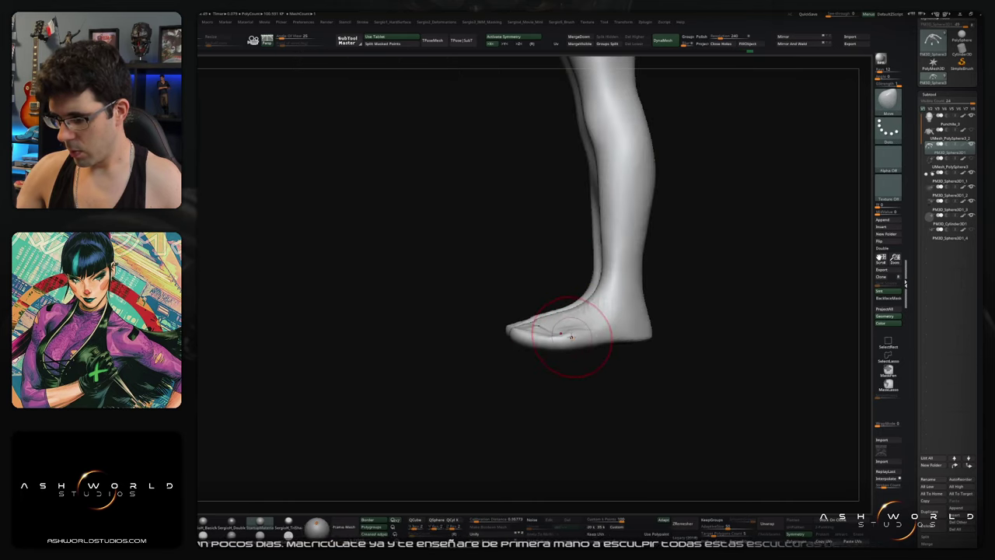
{"action": "right_click_drag", "start_coordinate": [568, 334], "coordinate": [565, 337]}
Step: Smooth the surface of the right foot
{"action": "key", "text": "b"}
{"action": "key", "text": "d"}
{"action": "key", "text": "s"}
{"action": "left_click_drag", "start_coordinate": [555, 333], "coordinate": [541, 326]}
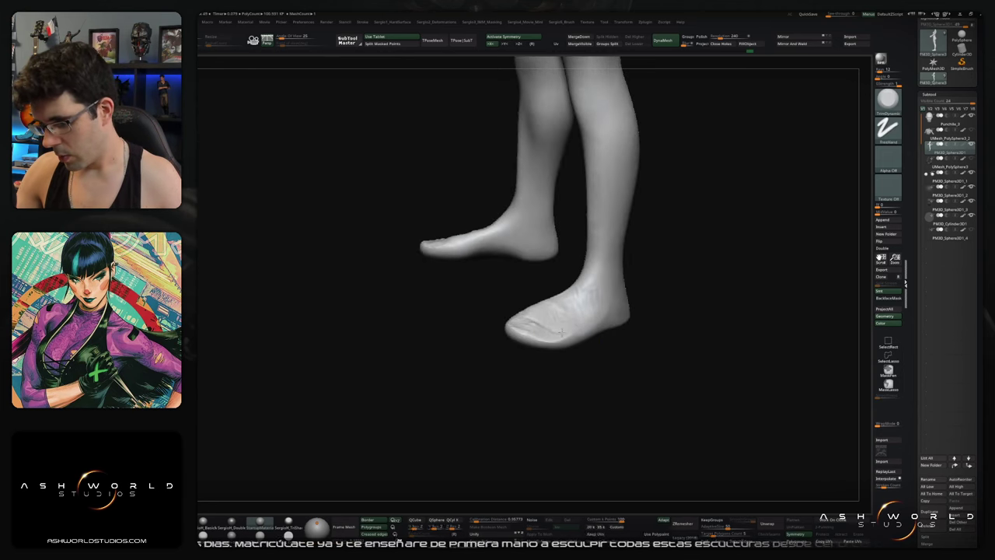
{"action": "mouse_move", "coordinate": [571, 303]}
{"action": "right_mouse_down"}
{"action": "mouse_move", "coordinate": [561, 301]}
{"action": "mouse_move", "coordinate": [578, 333]}
{"action": "mouse_move", "coordinate": [536, 339]}
{"action": "right_mouse_up"}
Step: Carve wrinkles into the sole of the foot with the MoveTopological brush
{"action": "key", "text": "ctrl+shift"}
{"action": "key", "text": "b"}
{"action": "key", "text": "m"}
{"action": "key", "text": "t"}
{"action": "mouse_move", "coordinate": [532, 339]}
{"action": "right_mouse_down"}
{"action": "mouse_move", "coordinate": [559, 333]}
{"action": "mouse_move", "coordinate": [576, 349]}
{"action": "mouse_move", "coordinate": [552, 343]}
{"action": "mouse_move", "coordinate": [541, 355]}
{"action": "mouse_move", "coordinate": [528, 340]}
{"action": "mouse_move", "coordinate": [534, 374]}
{"action": "right_mouse_up"}
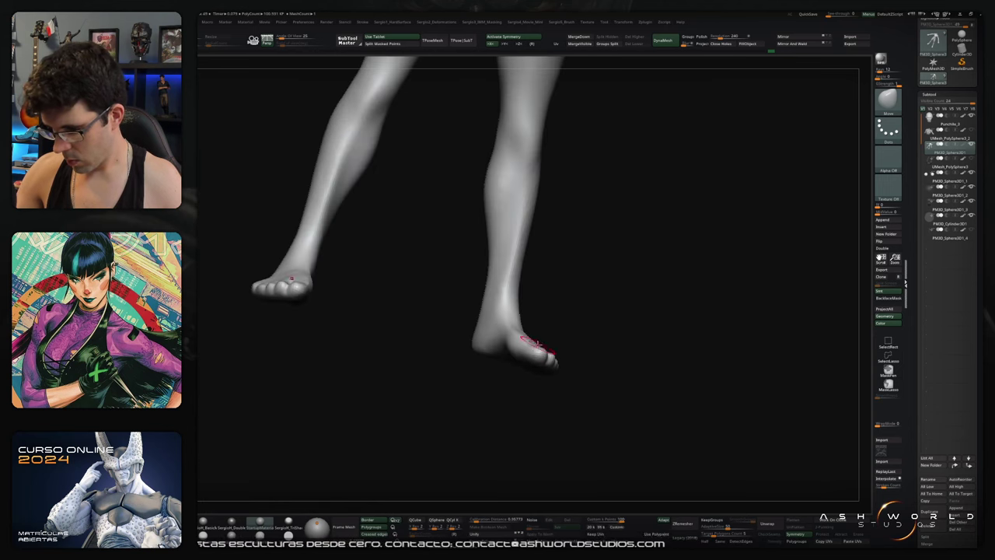
{"action": "right_click_drag", "start_coordinate": [546, 355], "coordinate": [519, 354]}
{"action": "mouse_move", "coordinate": [507, 360]}
{"action": "left_mouse_down"}
{"action": "mouse_move", "coordinate": [501, 389]}
{"action": "mouse_move", "coordinate": [514, 364]}
{"action": "mouse_move", "coordinate": [515, 384]}
{"action": "left_mouse_up"}
{"action": "right_click_drag", "start_coordinate": [515, 382], "coordinate": [533, 349]}
Step: Carve sole and toe creases with the DamStandard brush
{"action": "key", "text": "b"}
{"action": "key", "text": "d"}
{"action": "key", "text": "s"}
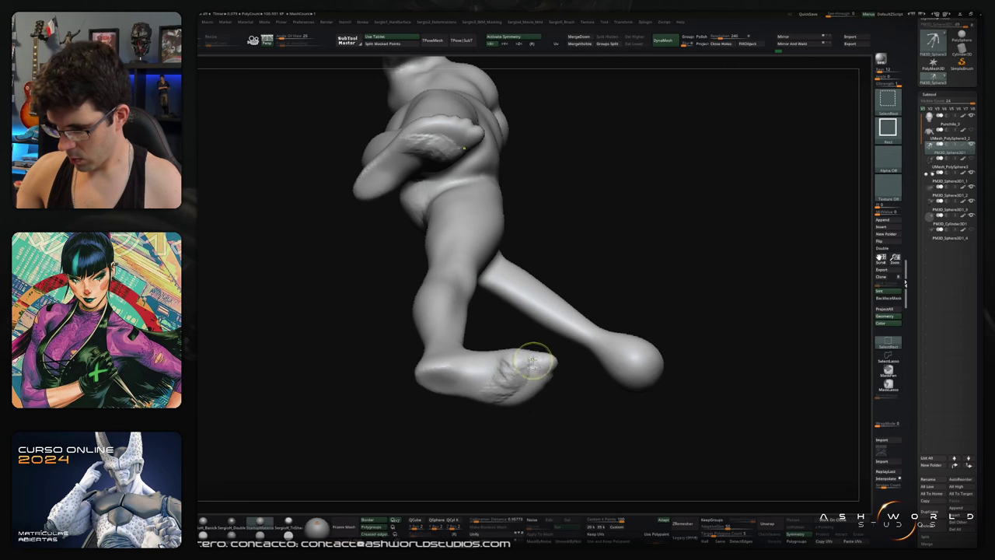
{"action": "left_click_drag", "start_coordinate": [524, 381], "coordinate": [494, 406]}
{"action": "mouse_move", "coordinate": [538, 364]}
{"action": "left_mouse_down"}
{"action": "mouse_move", "coordinate": [547, 381]}
{"action": "mouse_move", "coordinate": [520, 398]}
{"action": "left_mouse_up"}
{"action": "mouse_move", "coordinate": [547, 400]}
{"action": "right_mouse_down"}
{"action": "mouse_move", "coordinate": [542, 372]}
{"action": "mouse_move", "coordinate": [526, 359]}
{"action": "right_mouse_up"}
{"action": "key", "text": "b"}
{"action": "key", "text": "m"}
{"action": "key", "text": "v"}
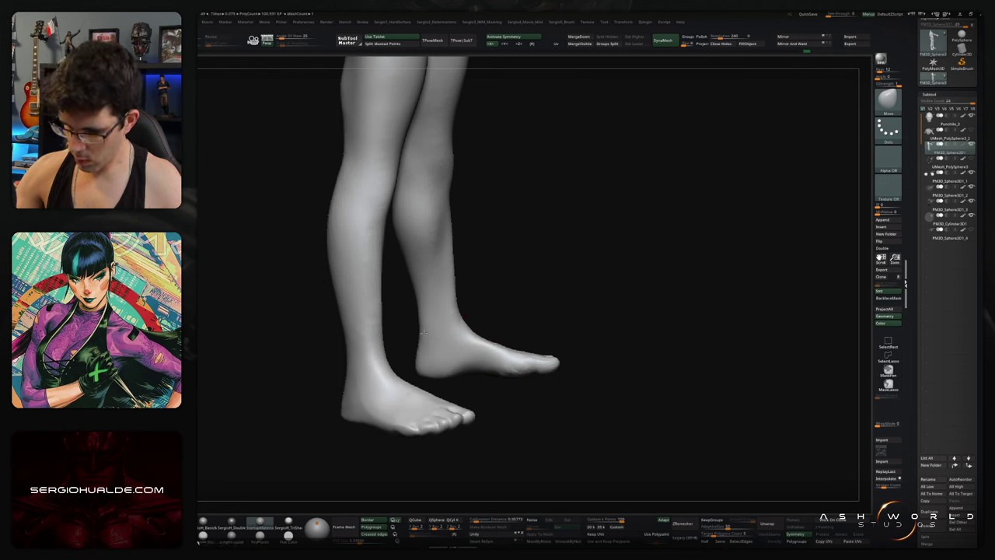
Step: Build up the back leg's ankle with ClayBuildup and smooth the stroke away
{"action": "right_click_drag", "start_coordinate": [437, 348], "coordinate": [434, 355]}
{"action": "key", "text": "b"}
{"action": "key", "text": "c"}
{"action": "key", "text": "b"}
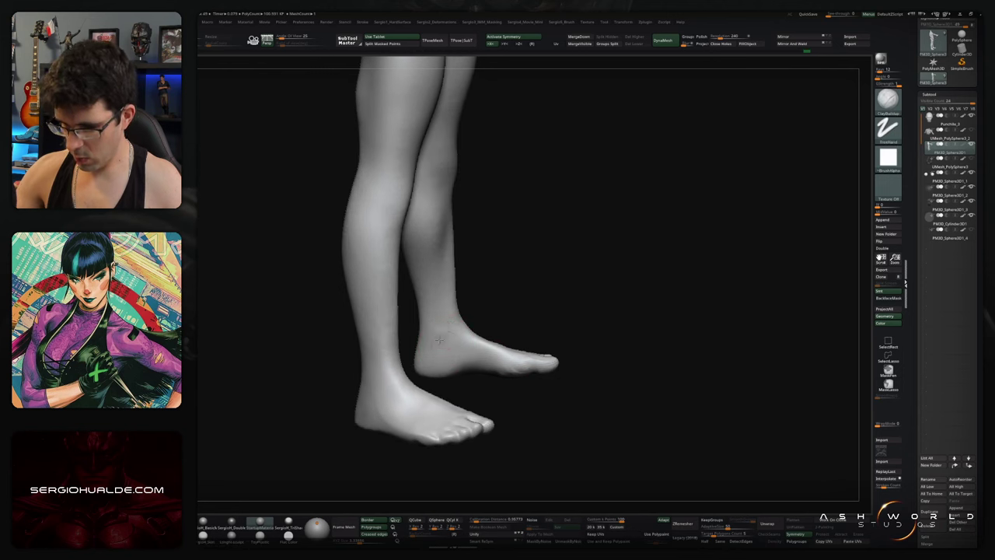
{"action": "left_click_drag", "start_coordinate": [440, 342], "coordinate": [439, 283]}
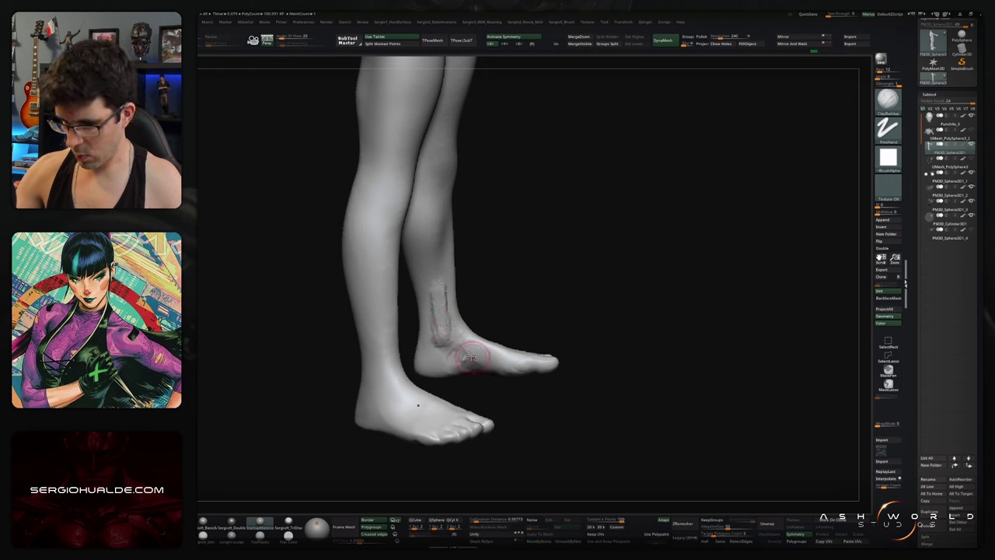
{"action": "mouse_move", "coordinate": [440, 334]}
{"action": "left_mouse_down", "text": "shift"}
{"action": "mouse_move", "coordinate": [449, 344]}
{"action": "mouse_move", "coordinate": [451, 288]}
{"action": "left_mouse_up", "text": "shift"}
{"action": "left_click_drag", "start_coordinate": [502, 306], "coordinate": [451, 345], "text": "shift"}
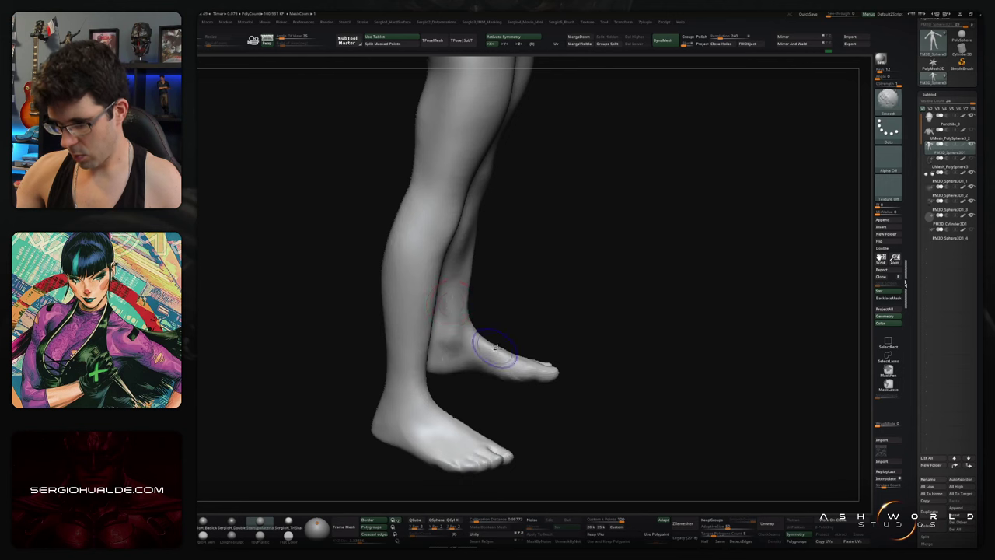
{"action": "left_click_drag", "start_coordinate": [450, 300], "coordinate": [500, 326], "text": "shift"}
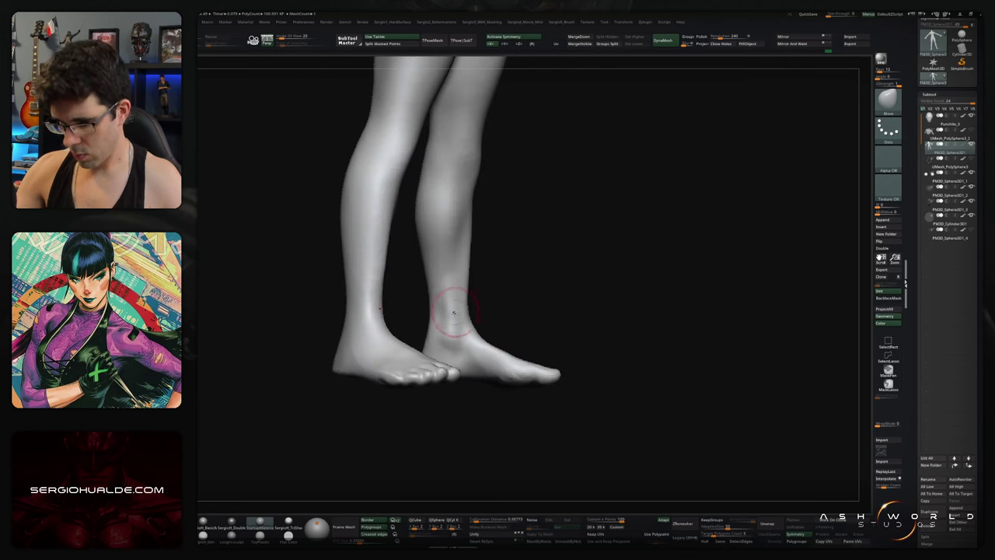
{"action": "left_click_drag", "start_coordinate": [543, 317], "coordinate": [547, 327], "text": "shift"}
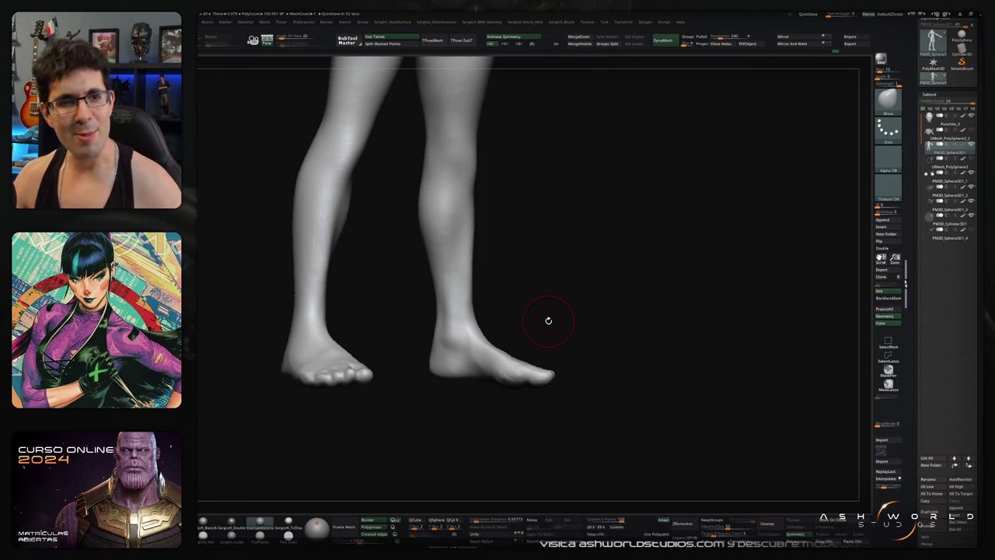
{"action": "mouse_move", "coordinate": [548, 319]}
{"action": "left_mouse_down", "text": "shift"}
{"action": "mouse_move", "coordinate": [578, 318]}
{"action": "mouse_move", "coordinate": [523, 318]}
{"action": "mouse_move", "coordinate": [455, 339]}
{"action": "left_mouse_up", "text": "shift"}
Step: Shape the ankle bone with ClayBuildup from a side-on view
{"action": "key", "text": "b"}
{"action": "key", "text": "d"}
{"action": "key", "text": "s"}
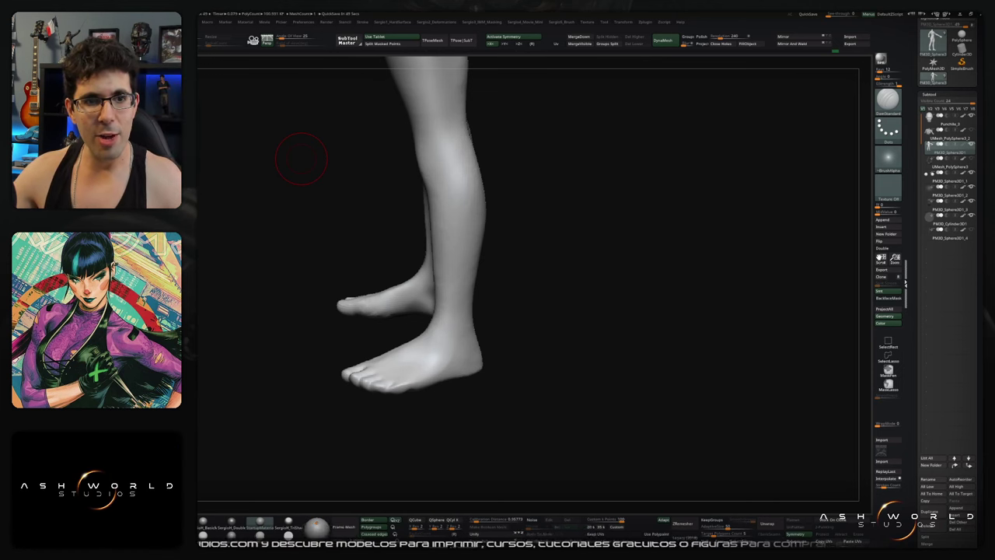
{"action": "left_click_drag", "start_coordinate": [295, 155], "coordinate": [560, 313]}
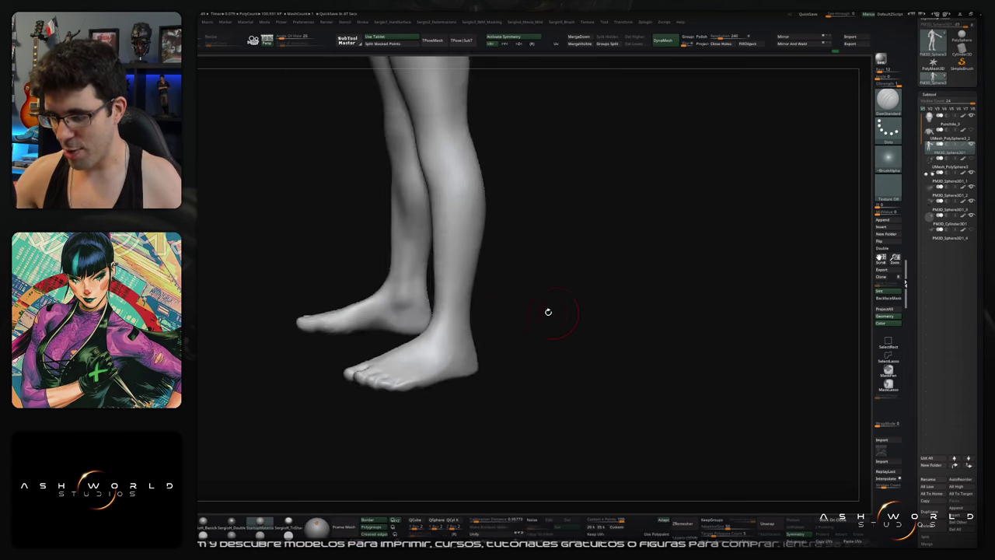
{"action": "key", "text": "b"}
{"action": "key", "text": "c"}
{"action": "key", "text": "b"}
{"action": "mouse_move", "coordinate": [490, 298]}
{"action": "left_mouse_down"}
{"action": "mouse_move", "coordinate": [522, 298]}
{"action": "mouse_move", "coordinate": [471, 311]}
{"action": "left_mouse_up"}
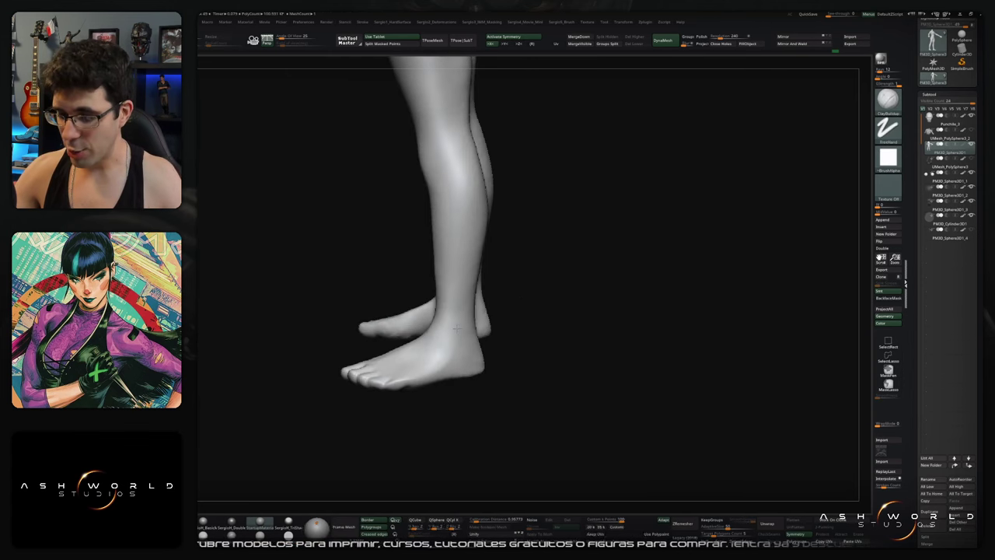
{"action": "right_click_drag", "start_coordinate": [455, 333], "coordinate": [458, 348]}
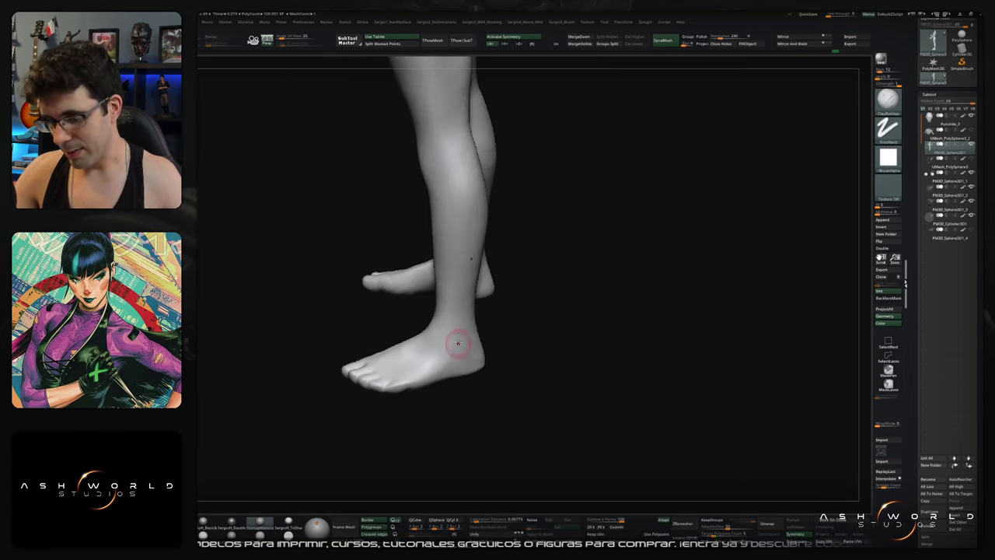
{"action": "left_click_drag", "start_coordinate": [464, 294], "coordinate": [456, 335]}
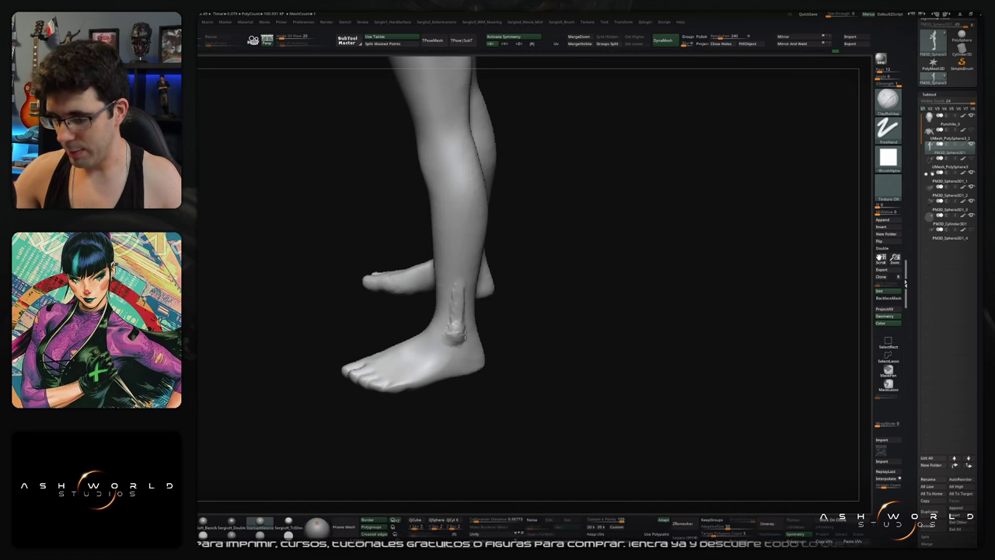
{"action": "key", "text": "shift"}
Step: Smooth the rear foot and check both legs from the front and side
{"action": "mouse_move", "coordinate": [464, 338]}
{"action": "right_mouse_down"}
{"action": "mouse_move", "coordinate": [509, 325]}
{"action": "mouse_move", "coordinate": [442, 340]}
{"action": "right_mouse_up"}
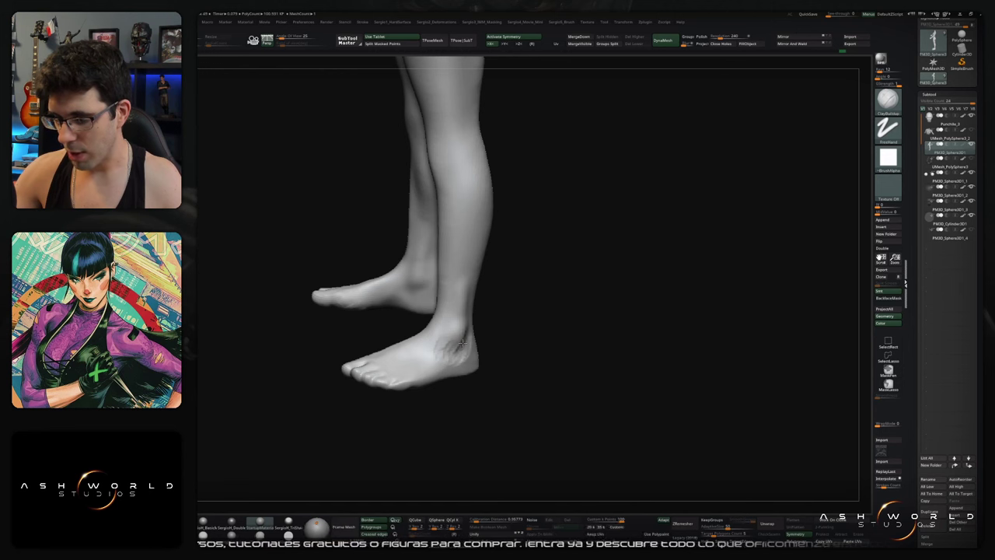
{"action": "key", "text": "shift"}
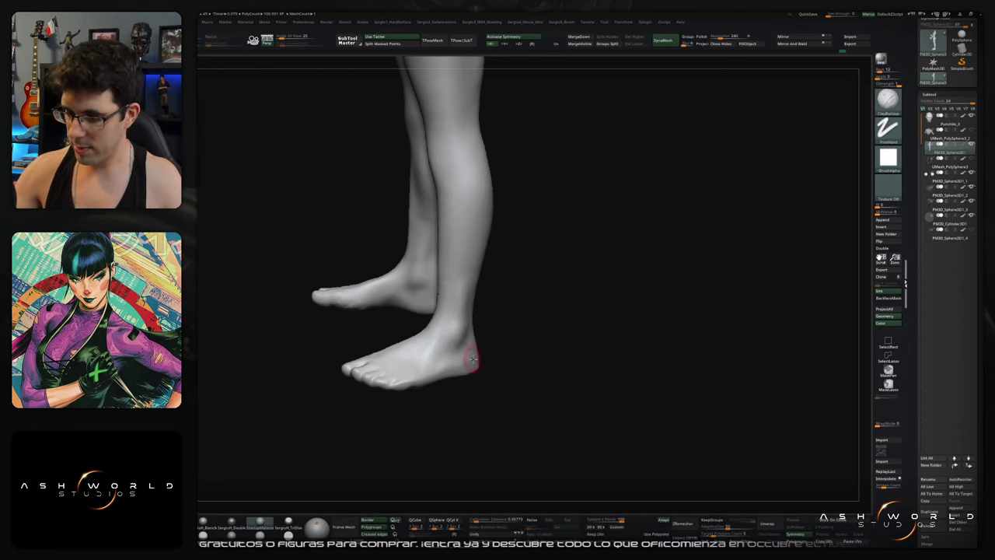
{"action": "mouse_move", "coordinate": [466, 355]}
{"action": "right_mouse_down"}
{"action": "mouse_move", "coordinate": [488, 369]}
{"action": "mouse_move", "coordinate": [473, 356]}
{"action": "mouse_move", "coordinate": [431, 371]}
{"action": "mouse_move", "coordinate": [442, 375]}
{"action": "right_mouse_up"}
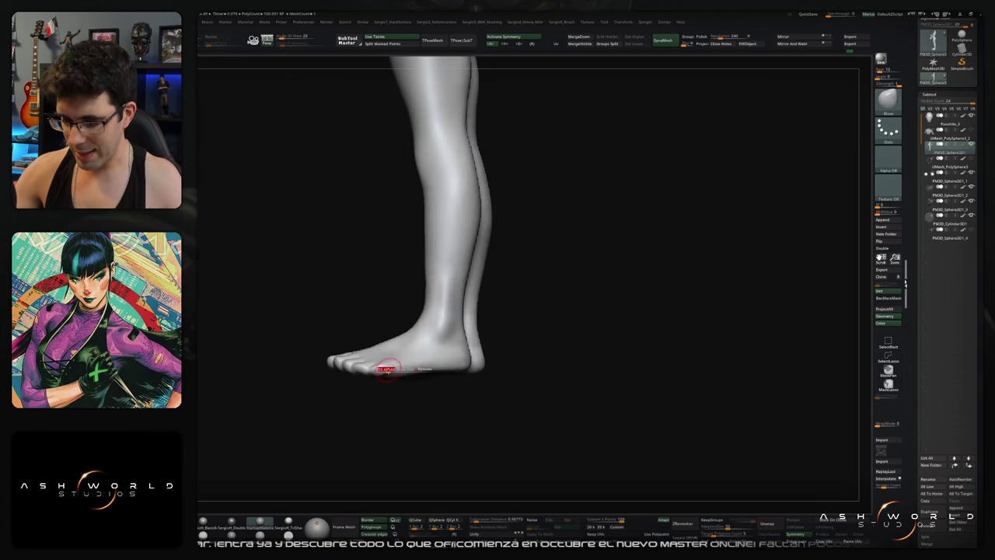
{"action": "mouse_move", "coordinate": [371, 373]}
{"action": "right_mouse_down", "text": "shift"}
{"action": "mouse_move", "coordinate": [433, 382]}
{"action": "mouse_move", "coordinate": [427, 349]}
{"action": "mouse_move", "coordinate": [534, 326]}
{"action": "mouse_move", "coordinate": [503, 331]}
{"action": "right_mouse_up", "text": "shift"}
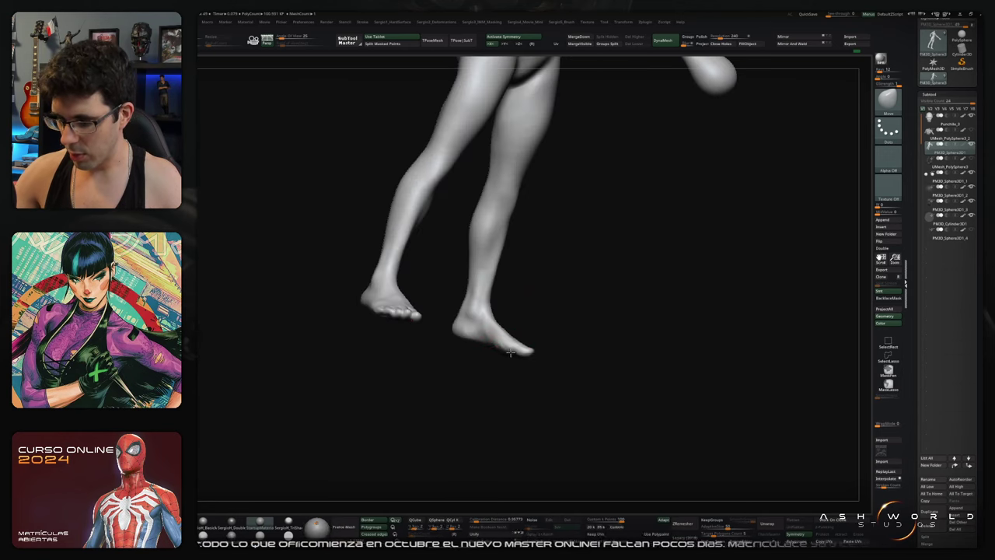
{"action": "mouse_move", "coordinate": [511, 352]}
{"action": "right_mouse_down"}
{"action": "mouse_move", "coordinate": [549, 317]}
{"action": "mouse_move", "coordinate": [575, 337]}
{"action": "mouse_move", "coordinate": [571, 385]}
{"action": "mouse_move", "coordinate": [517, 412]}
{"action": "mouse_move", "coordinate": [485, 406]}
{"action": "right_mouse_up"}
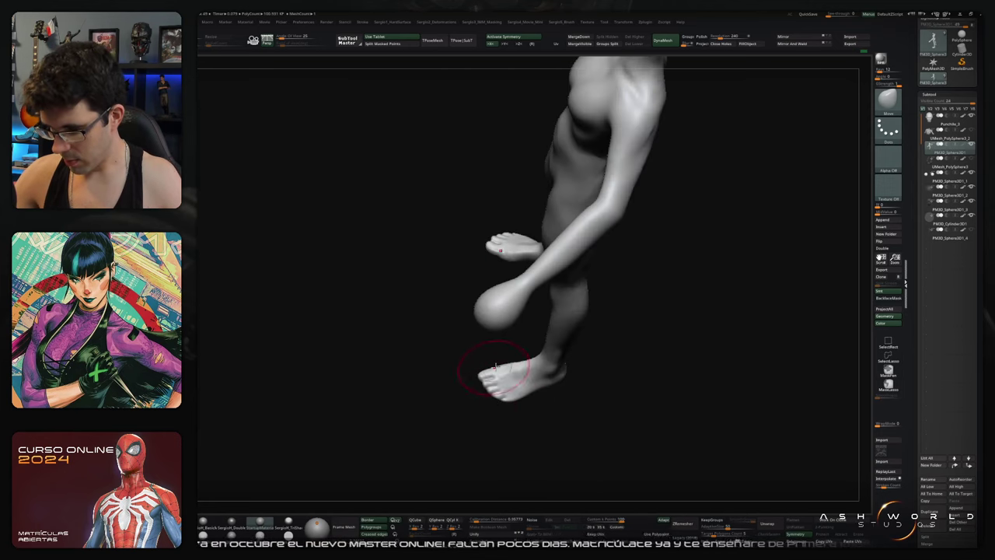
{"action": "mouse_move", "coordinate": [500, 381]}
{"action": "right_mouse_down"}
{"action": "mouse_move", "coordinate": [506, 399]}
{"action": "mouse_move", "coordinate": [507, 373]}
{"action": "right_mouse_up"}
{"action": "key", "text": "s"}
{"action": "mouse_move", "coordinate": [509, 375]}
{"action": "right_mouse_down"}
{"action": "mouse_move", "coordinate": [551, 391]}
{"action": "mouse_move", "coordinate": [575, 373]}
{"action": "right_mouse_up"}
Step: Lasso-mask the hip region and place the transform gizmo on it
{"action": "key", "text": "f"}
{"action": "mouse_move", "coordinate": [511, 230]}
{"action": "left_mouse_down", "text": "ctrl"}
{"action": "mouse_move", "coordinate": [462, 288]}
{"action": "mouse_move", "coordinate": [495, 291]}
{"action": "left_mouse_up", "text": "ctrl"}
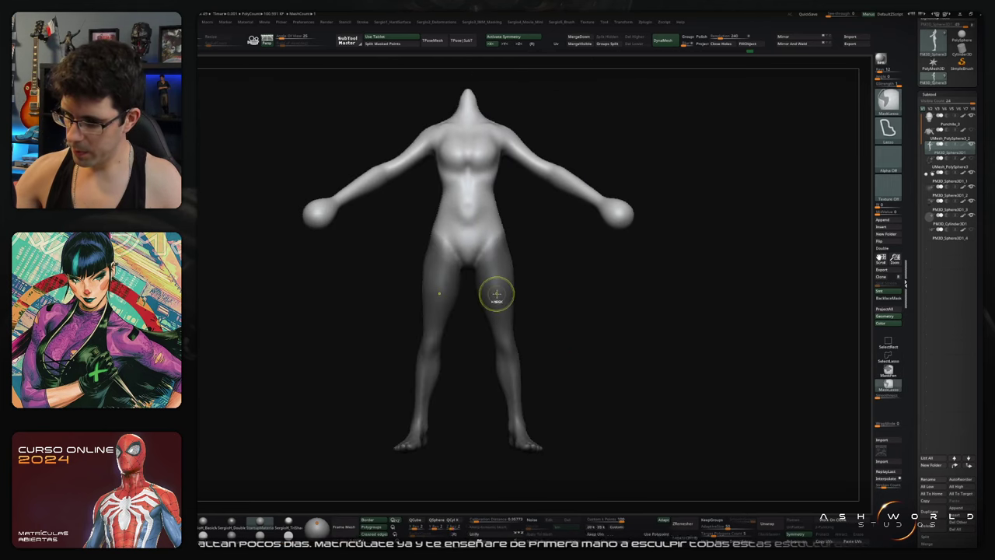
{"action": "key", "text": "w"}
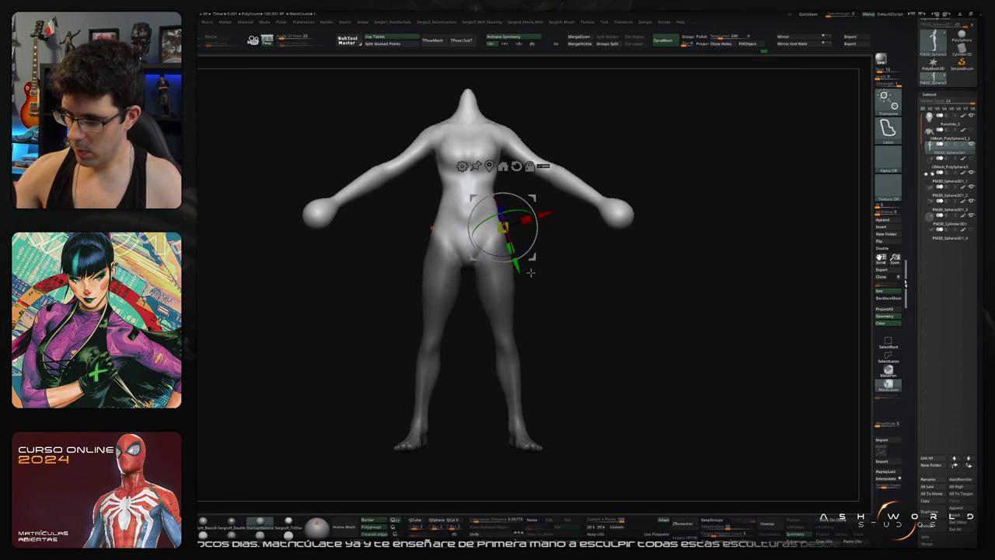
{"action": "left_click", "coordinate": [489, 243]}
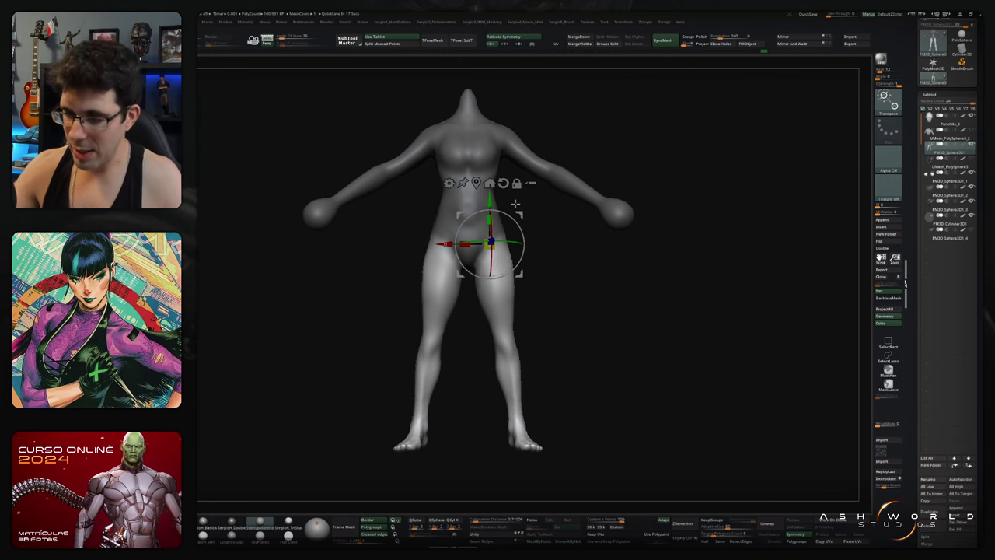
{"action": "left_click_drag", "start_coordinate": [584, 316], "coordinate": [614, 325], "text": "alt"}
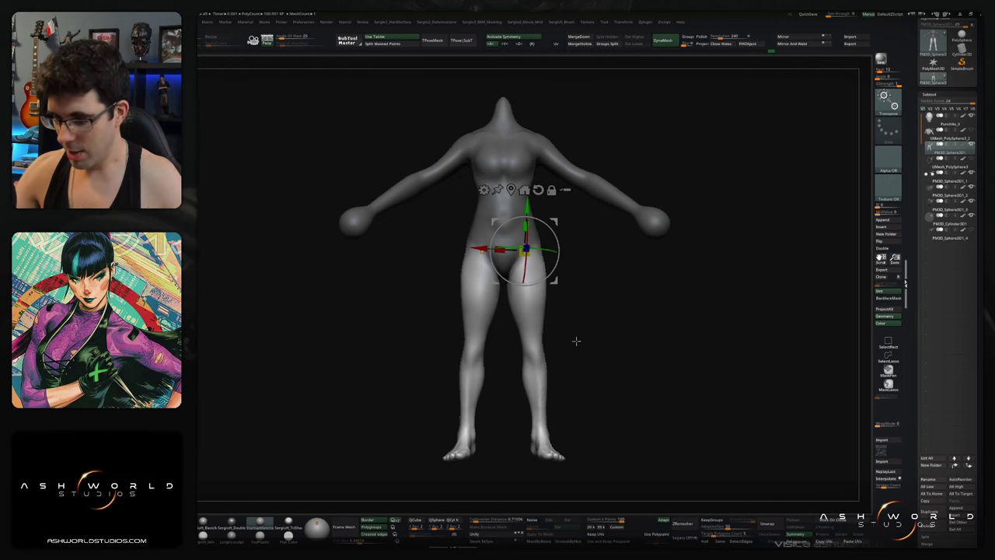
{"action": "left_click_drag", "start_coordinate": [573, 329], "coordinate": [593, 295], "text": "alt"}
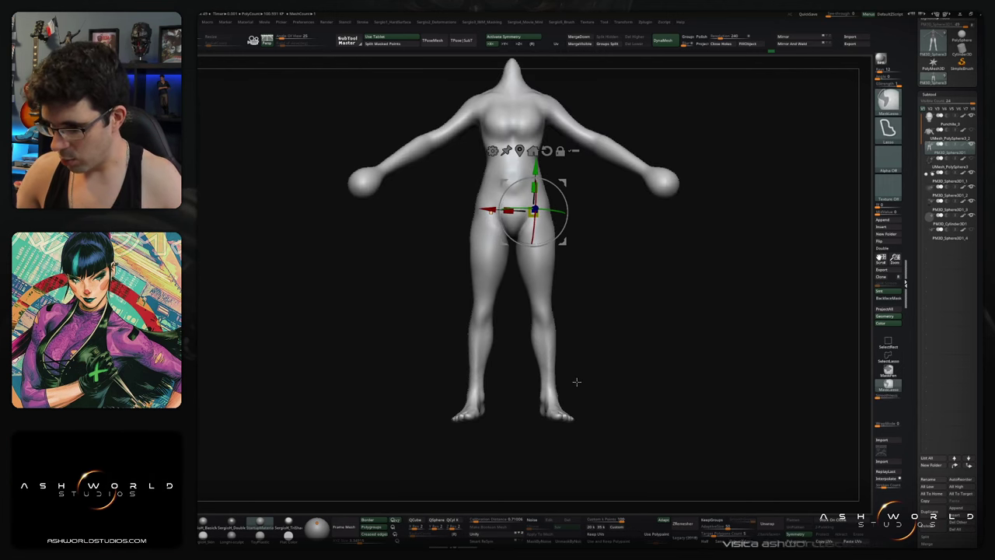
Step: Mask around both feet, invert the mask, scale the feet up slightly, and clear the mask
{"action": "key", "text": "q"}
{"action": "left_click_drag", "start_coordinate": [585, 388], "coordinate": [551, 395], "text": "ctrl"}
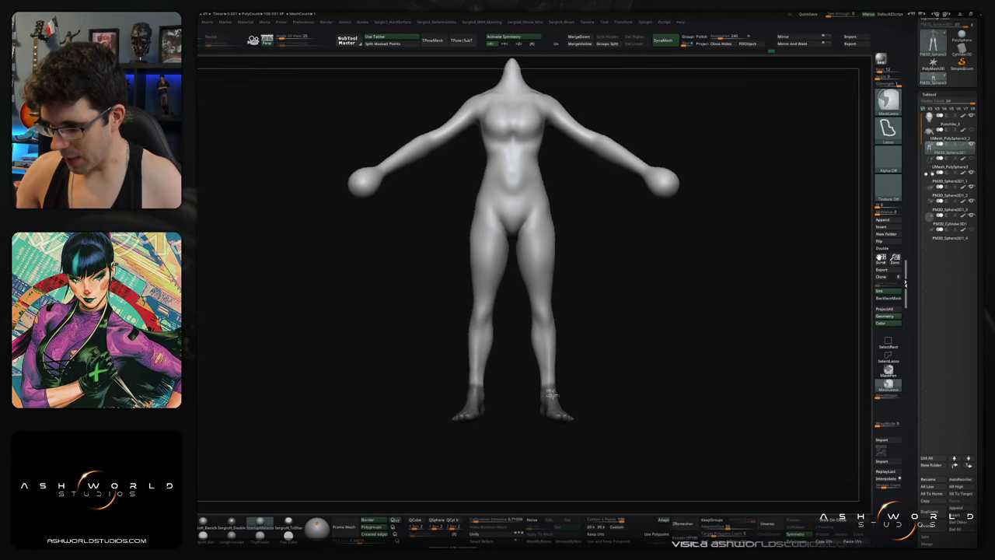
{"action": "left_click_drag", "start_coordinate": [555, 395], "coordinate": [573, 386], "text": "ctrl"}
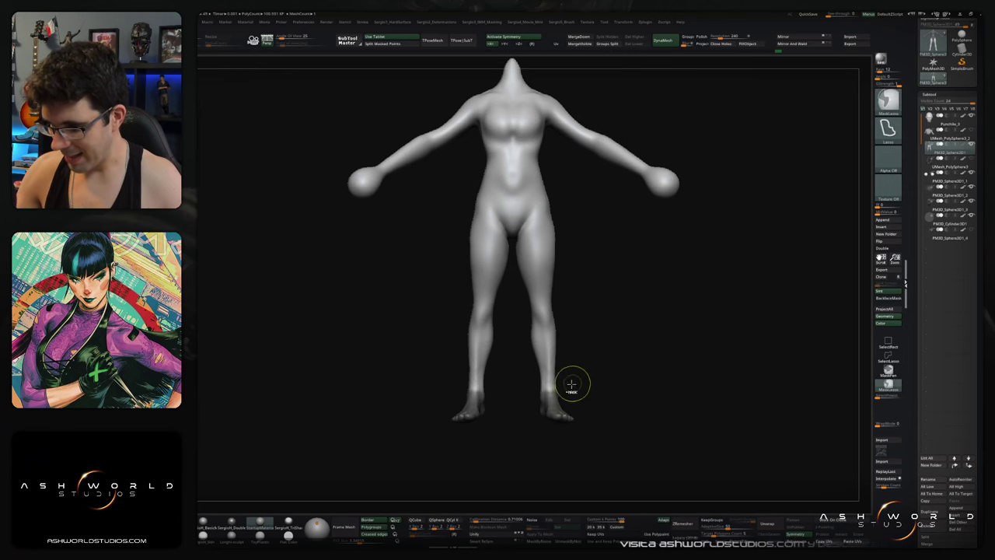
{"action": "left_click", "coordinate": [572, 383], "text": "ctrl"}
{"action": "key", "text": "w"}
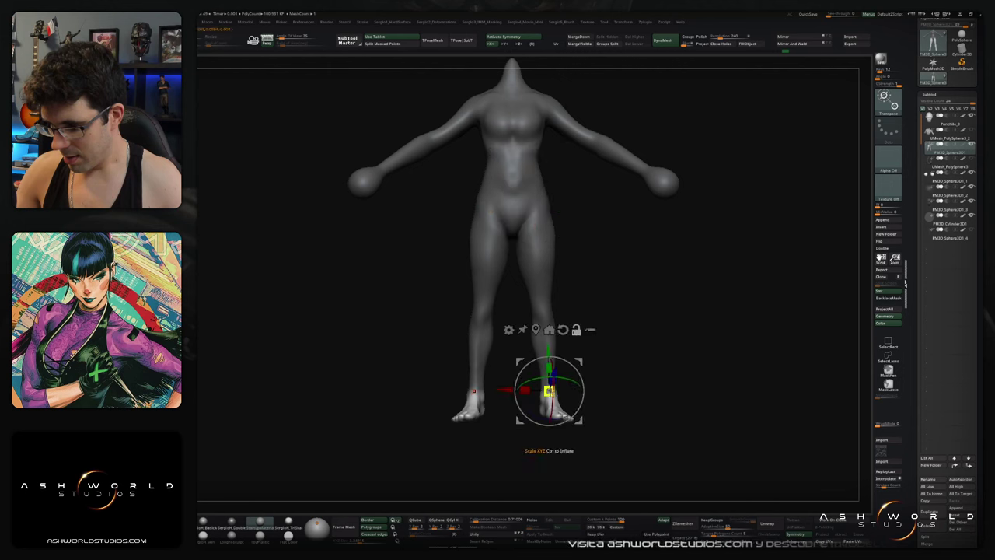
{"action": "mouse_move", "coordinate": [549, 391]}
{"action": "left_mouse_down"}
{"action": "mouse_move", "coordinate": [578, 371]}
{"action": "mouse_move", "coordinate": [576, 362]}
{"action": "left_mouse_up"}
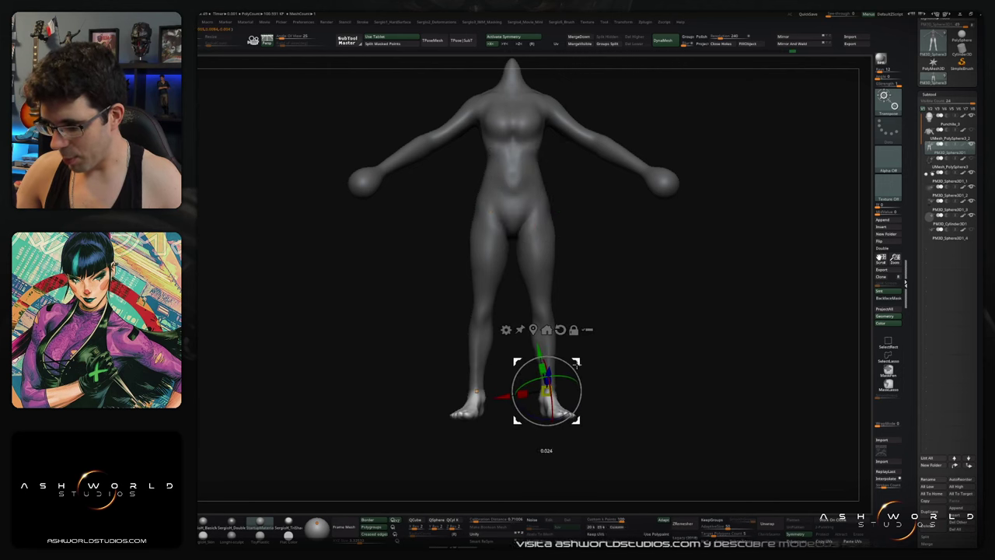
{"action": "key", "text": "q"}
{"action": "mouse_move", "coordinate": [581, 360]}
{"action": "left_mouse_down", "text": "alt"}
{"action": "mouse_move", "coordinate": [614, 373]}
{"action": "mouse_move", "coordinate": [584, 313]}
{"action": "left_mouse_up", "text": "alt"}
{"action": "mouse_move", "coordinate": [573, 288]}
{"action": "right_mouse_down"}
{"action": "mouse_move", "coordinate": [529, 289]}
{"action": "mouse_move", "coordinate": [544, 289]}
{"action": "right_mouse_up"}
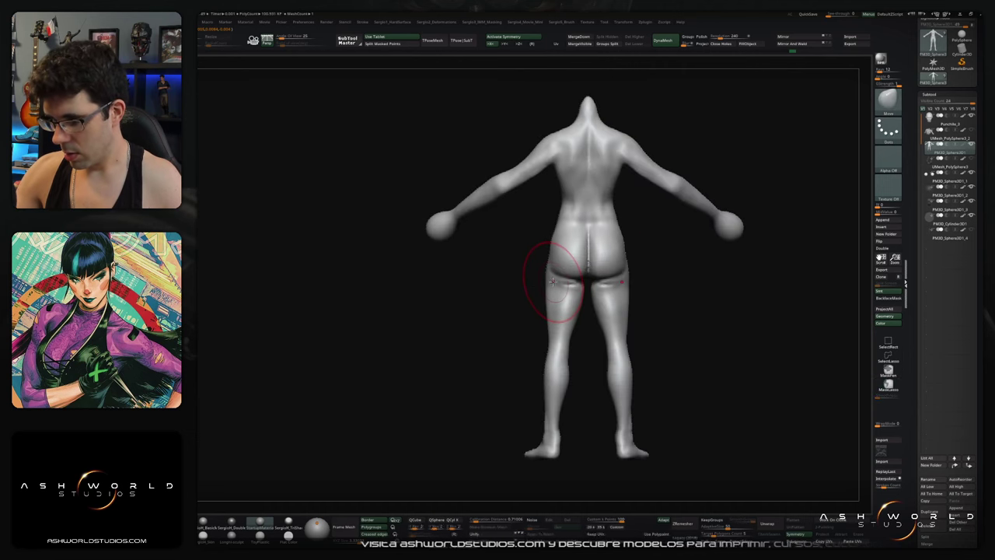
Step: Lift the lower buttocks and hips with the Move brush and smooth the thighs
{"action": "mouse_move", "coordinate": [549, 280]}
{"action": "left_mouse_down"}
{"action": "mouse_move", "coordinate": [553, 269]}
{"action": "mouse_move", "coordinate": [574, 276]}
{"action": "left_mouse_up"}
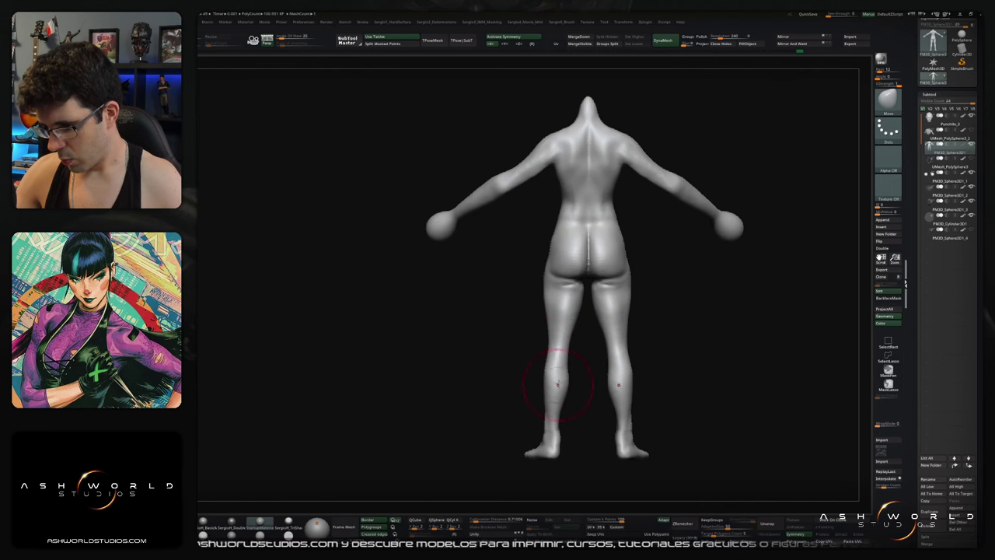
{"action": "mouse_move", "coordinate": [562, 373]}
{"action": "right_mouse_down"}
{"action": "mouse_move", "coordinate": [544, 377]}
{"action": "mouse_move", "coordinate": [558, 378]}
{"action": "mouse_move", "coordinate": [538, 323]}
{"action": "mouse_move", "coordinate": [551, 303]}
{"action": "right_mouse_up"}
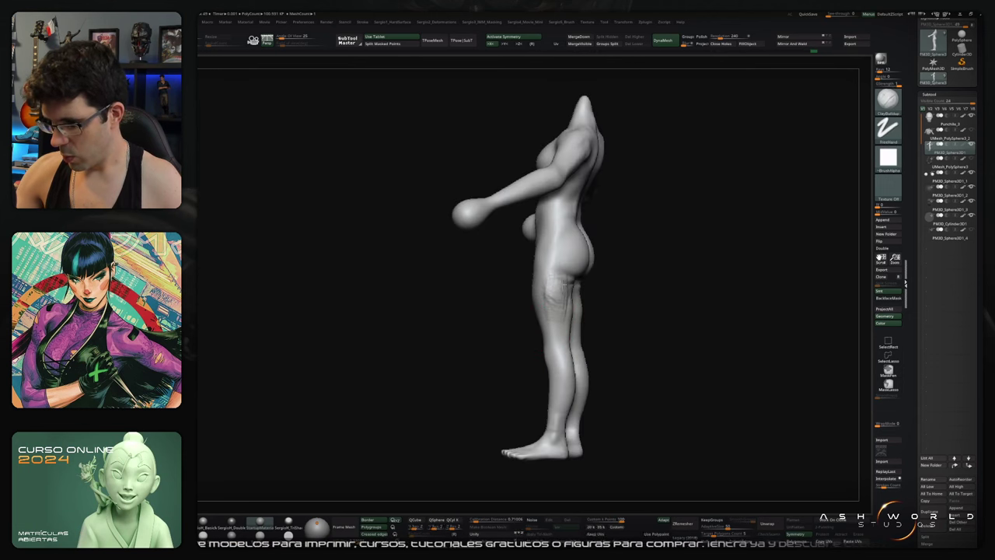
{"action": "key", "text": "shift"}
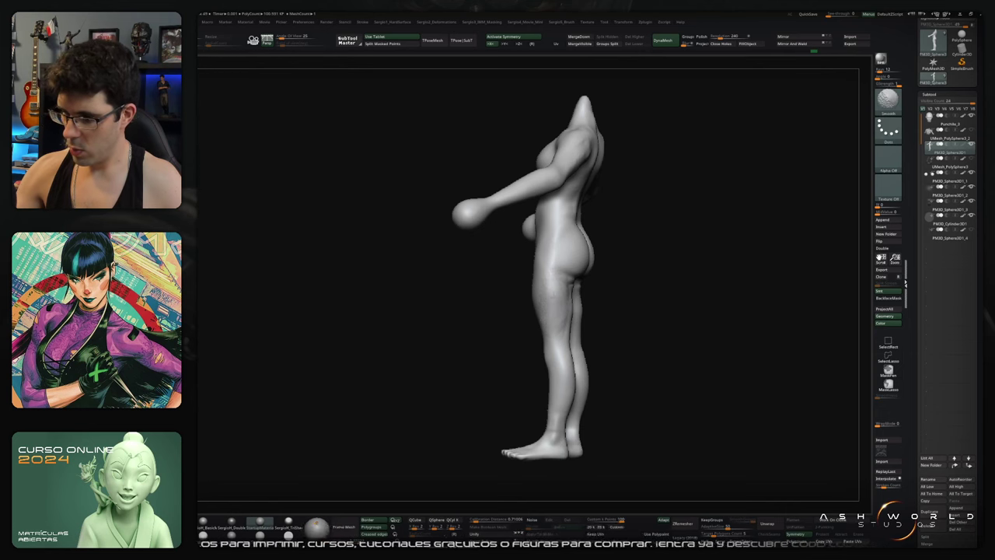
{"action": "right_click_drag", "start_coordinate": [547, 291], "coordinate": [561, 312]}
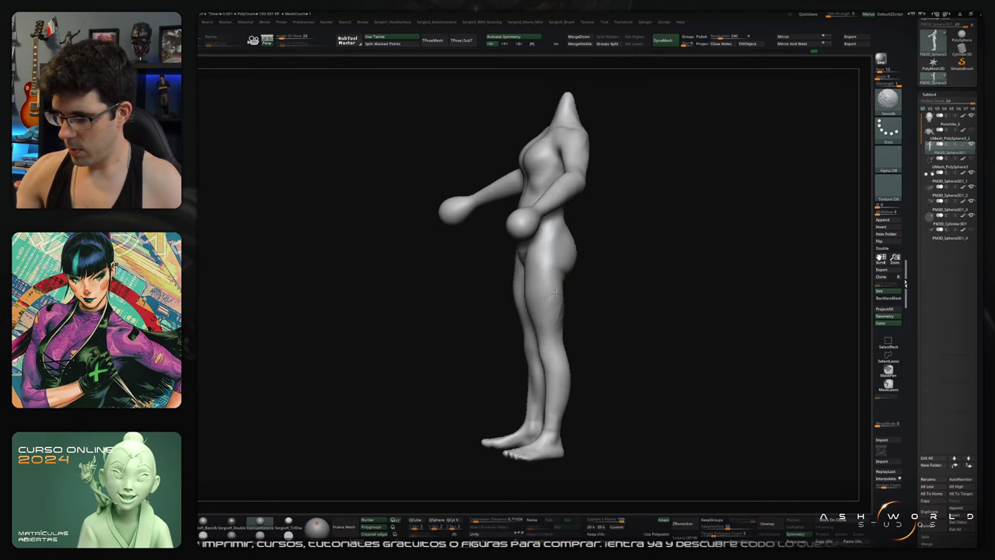
{"action": "mouse_move", "coordinate": [571, 269]}
{"action": "right_mouse_down"}
{"action": "mouse_move", "coordinate": [573, 288]}
{"action": "mouse_move", "coordinate": [550, 237]}
{"action": "right_mouse_up"}
{"action": "key", "text": "shift"}
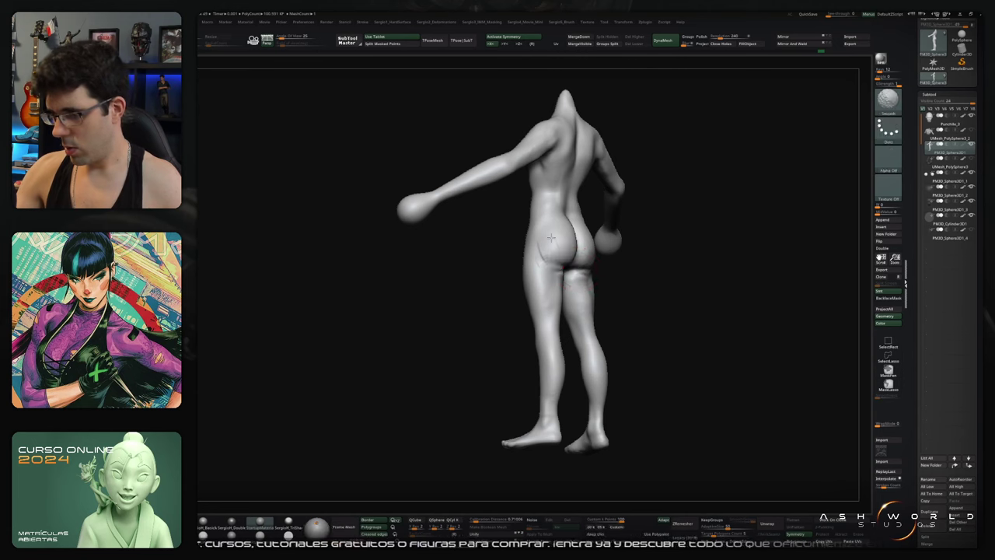
{"action": "right_click_drag", "start_coordinate": [563, 334], "coordinate": [558, 322]}
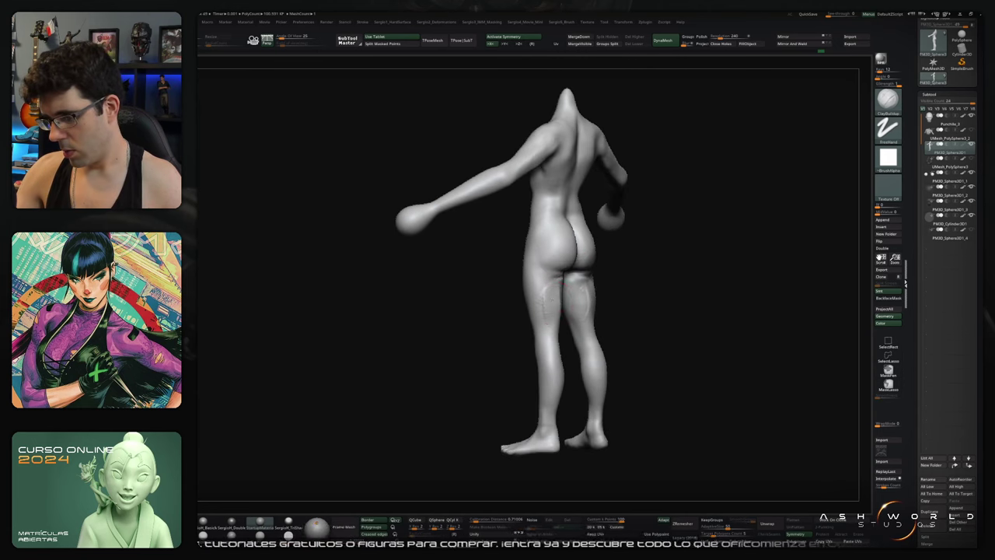
{"action": "mouse_move", "coordinate": [558, 298]}
{"action": "right_mouse_down"}
{"action": "mouse_move", "coordinate": [591, 329]}
{"action": "mouse_move", "coordinate": [646, 271]}
{"action": "mouse_move", "coordinate": [559, 296]}
{"action": "right_mouse_up"}
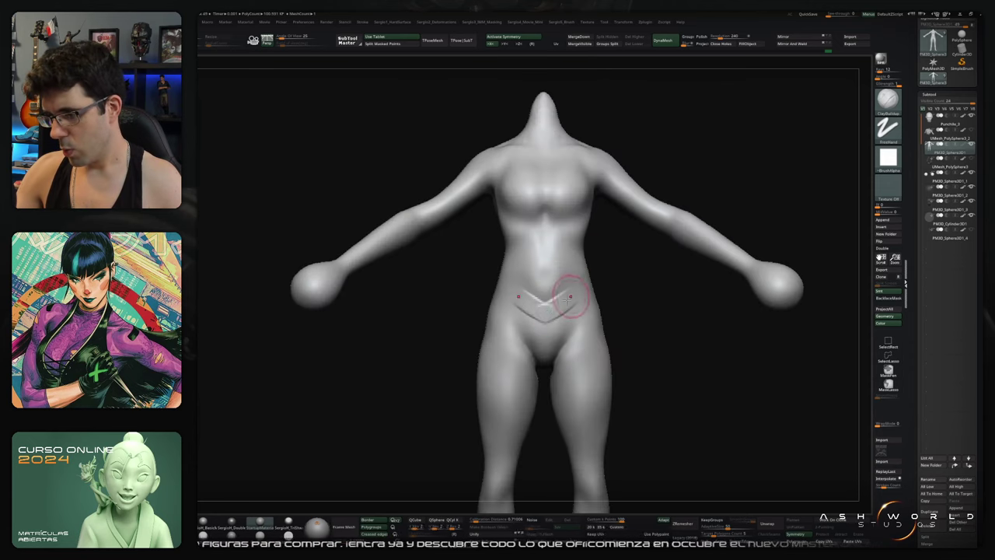
Step: Smooth the rough belly strokes, checking the torso from three-quarter and front views
{"action": "left_click_drag", "start_coordinate": [544, 295], "coordinate": [572, 305], "text": "shift"}
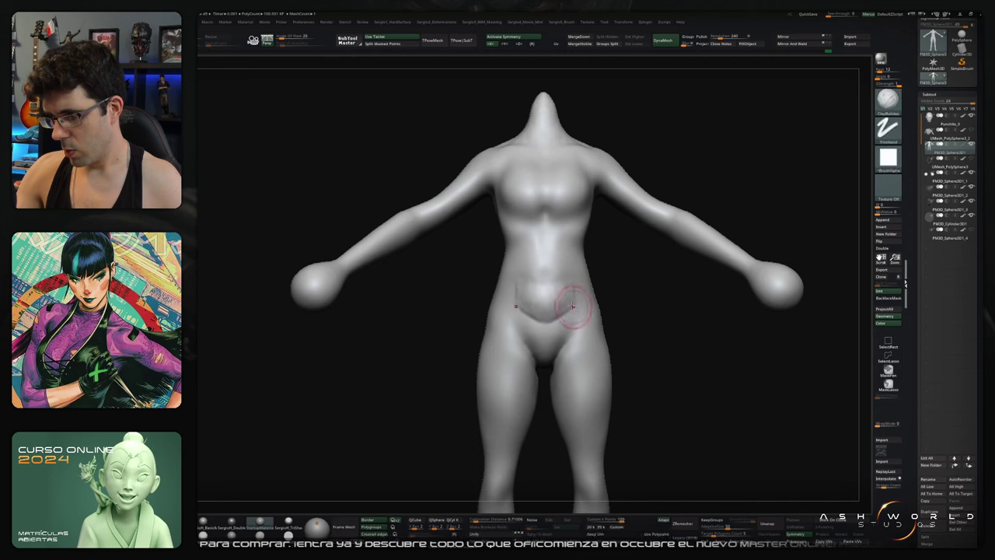
{"action": "right_click_drag", "start_coordinate": [583, 287], "coordinate": [582, 306]}
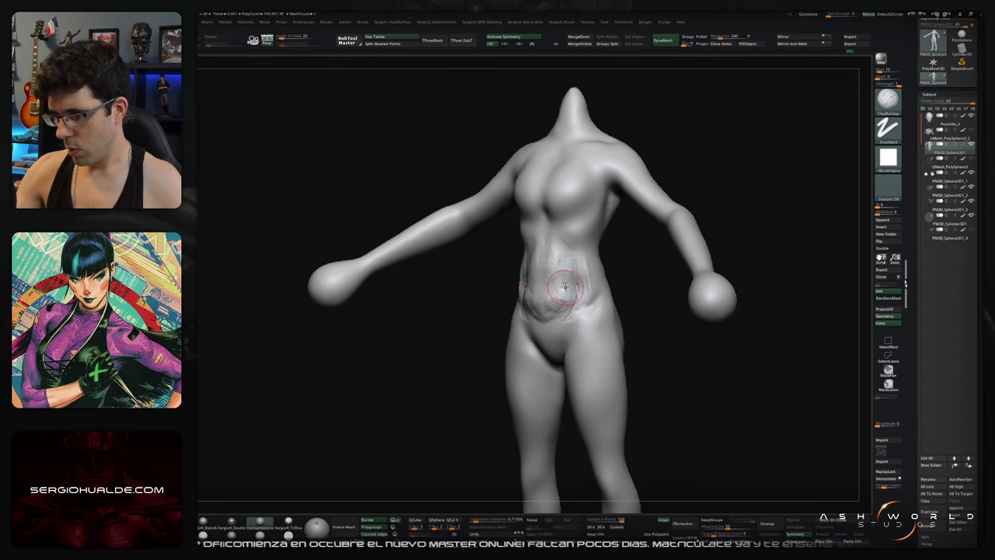
{"action": "key", "text": "shift"}
{"action": "mouse_move", "coordinate": [587, 286]}
{"action": "left_mouse_down"}
{"action": "mouse_move", "coordinate": [557, 305]}
{"action": "mouse_move", "coordinate": [572, 296]}
{"action": "left_mouse_up"}
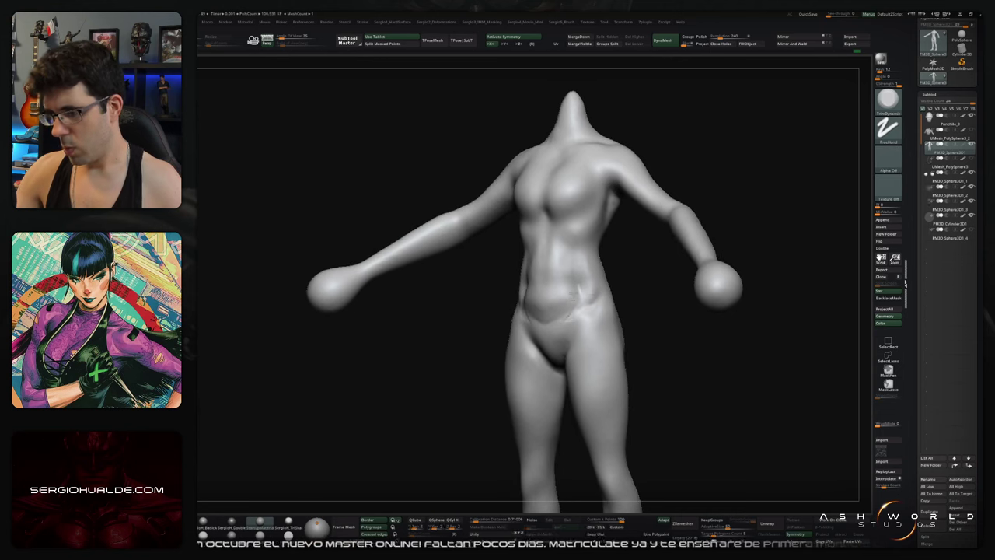
{"action": "mouse_move", "coordinate": [610, 303]}
{"action": "left_mouse_down"}
{"action": "mouse_move", "coordinate": [585, 295]}
{"action": "mouse_move", "coordinate": [622, 270]}
{"action": "left_mouse_up"}
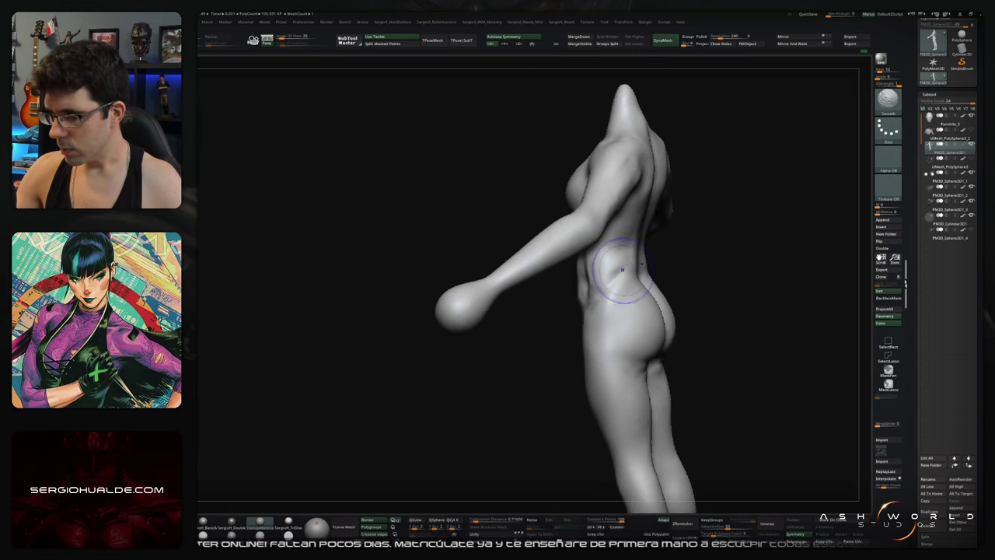
{"action": "mouse_move", "coordinate": [608, 301]}
{"action": "right_mouse_down"}
{"action": "mouse_move", "coordinate": [633, 318]}
{"action": "mouse_move", "coordinate": [589, 285]}
{"action": "mouse_move", "coordinate": [604, 300]}
{"action": "mouse_move", "coordinate": [604, 350]}
{"action": "mouse_move", "coordinate": [566, 262]}
{"action": "mouse_move", "coordinate": [589, 267]}
{"action": "mouse_move", "coordinate": [576, 284]}
{"action": "mouse_move", "coordinate": [513, 276]}
{"action": "right_mouse_up"}
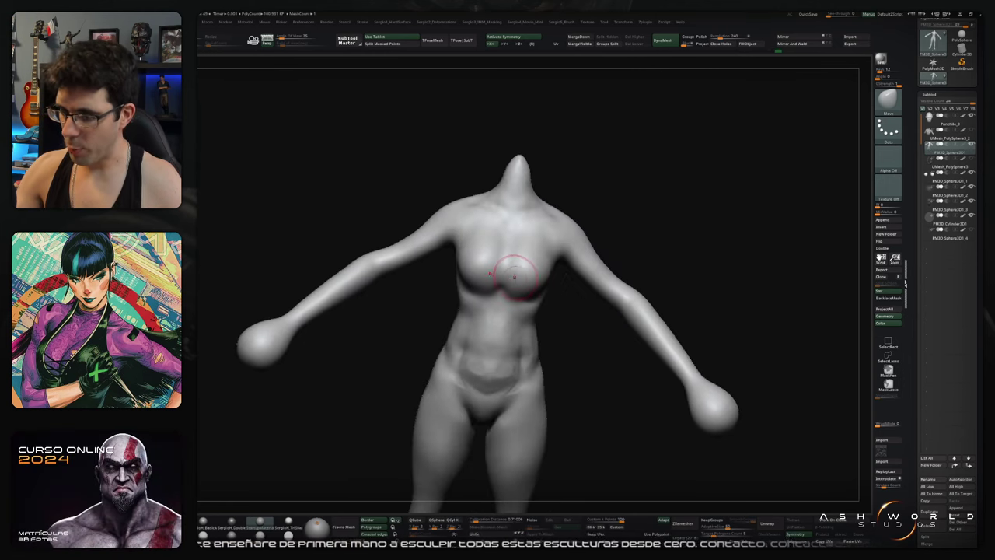
Step: Define fuller breast shapes with DamStandard strokes
{"action": "key", "text": "b"}
{"action": "key", "text": "d"}
{"action": "key", "text": "s"}
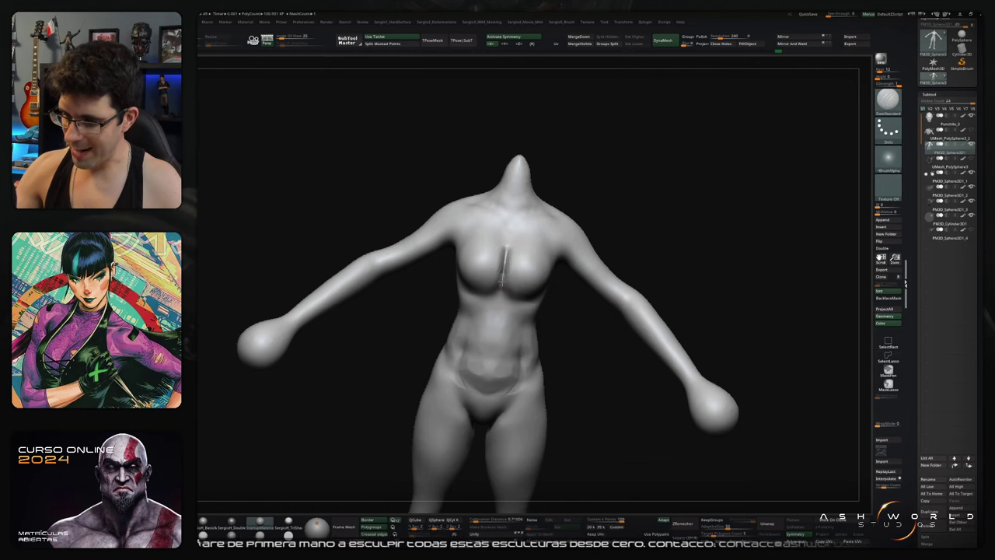
{"action": "left_click_drag", "start_coordinate": [509, 267], "coordinate": [504, 294]}
{"action": "mouse_move", "coordinate": [514, 297]}
{"action": "right_mouse_down"}
{"action": "mouse_move", "coordinate": [536, 298]}
{"action": "mouse_move", "coordinate": [504, 248]}
{"action": "right_mouse_up"}
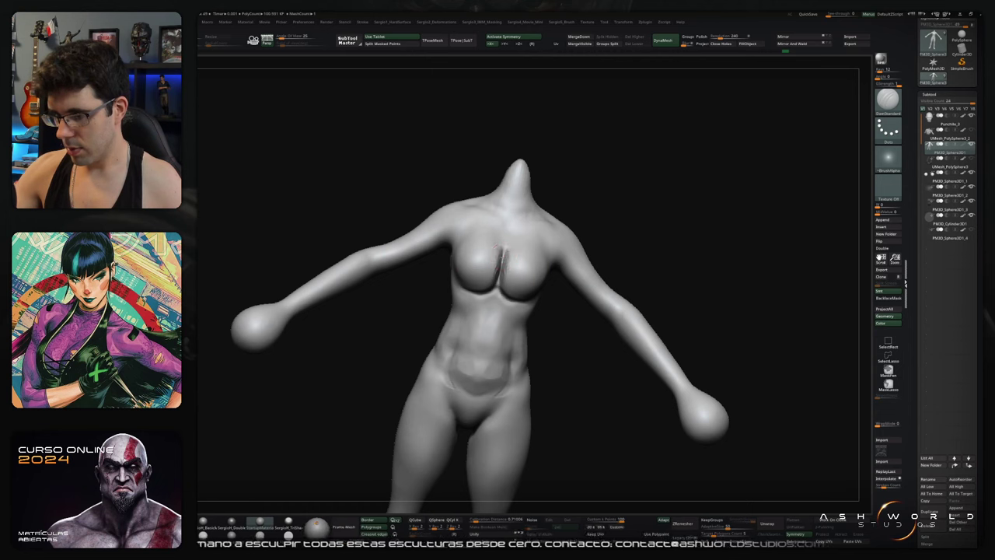
{"action": "mouse_move", "coordinate": [541, 249]}
{"action": "right_mouse_down"}
{"action": "mouse_move", "coordinate": [510, 234]}
{"action": "mouse_move", "coordinate": [564, 228]}
{"action": "mouse_move", "coordinate": [522, 234]}
{"action": "right_mouse_up"}
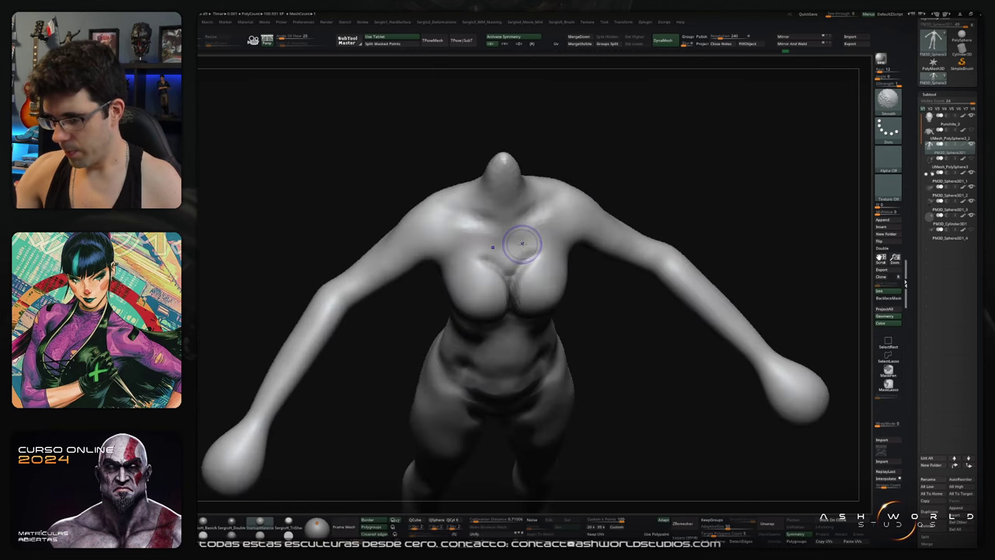
Step: Sketch in the collarbones with the Standard brush and inspect them from several angles
{"action": "key", "text": "b"}
{"action": "key", "text": "s"}
{"action": "key", "text": "t"}
{"action": "mouse_move", "coordinate": [544, 214]}
{"action": "left_mouse_down"}
{"action": "mouse_move", "coordinate": [443, 225]}
{"action": "mouse_move", "coordinate": [515, 237]}
{"action": "left_mouse_up"}
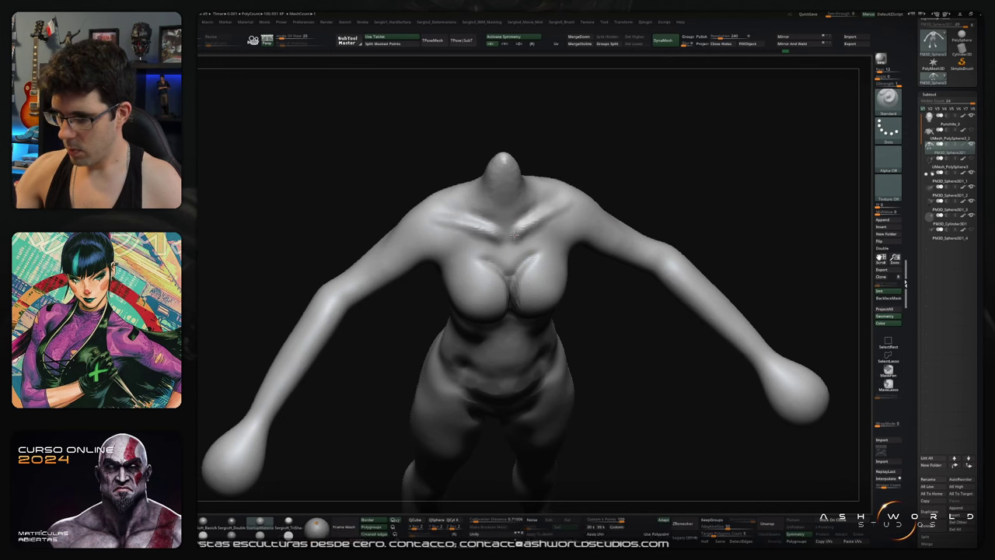
{"action": "right_click_drag", "start_coordinate": [557, 202], "coordinate": [539, 206]}
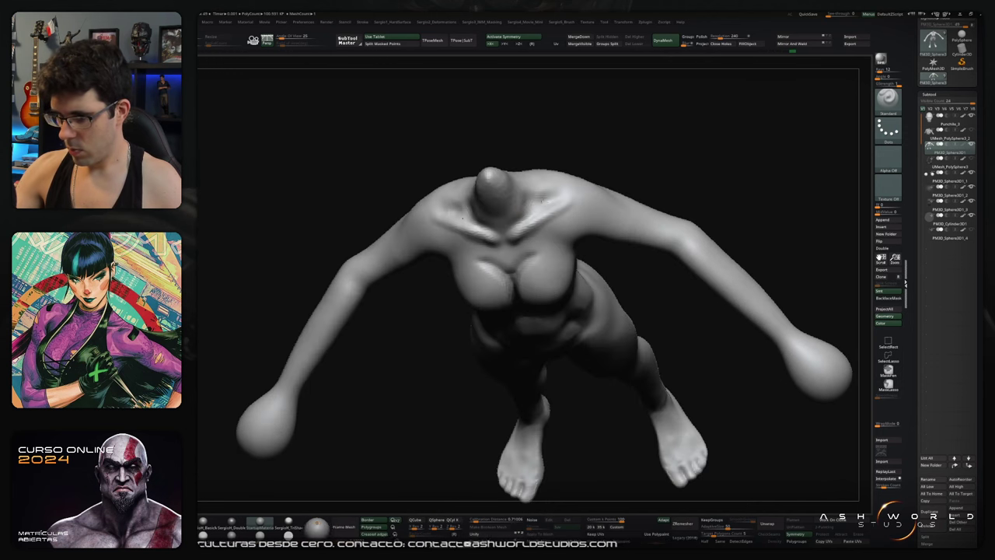
{"action": "right_click_drag", "start_coordinate": [535, 203], "coordinate": [550, 204]}
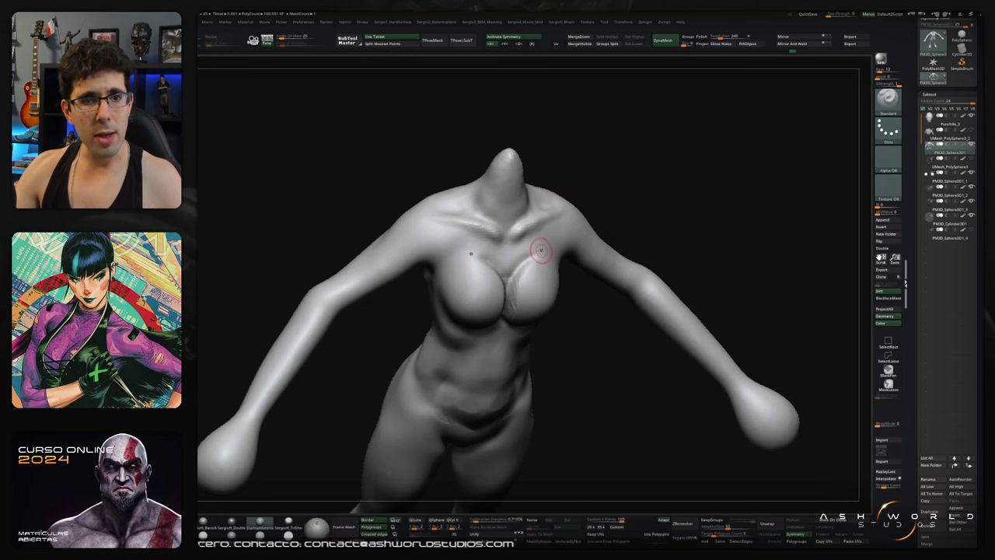
{"action": "right_click_drag", "start_coordinate": [541, 249], "coordinate": [605, 213]}
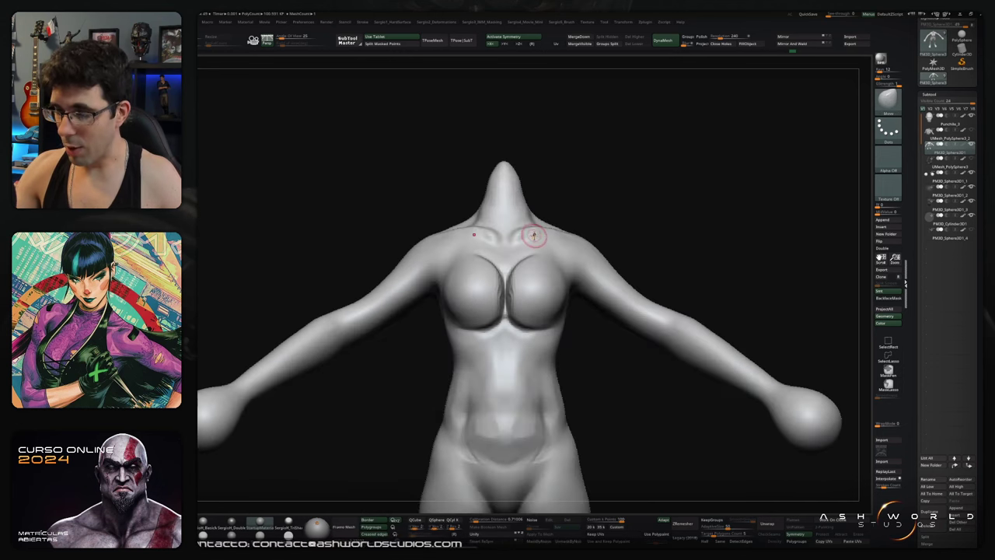
{"action": "right_click_drag", "start_coordinate": [554, 237], "coordinate": [581, 224]}
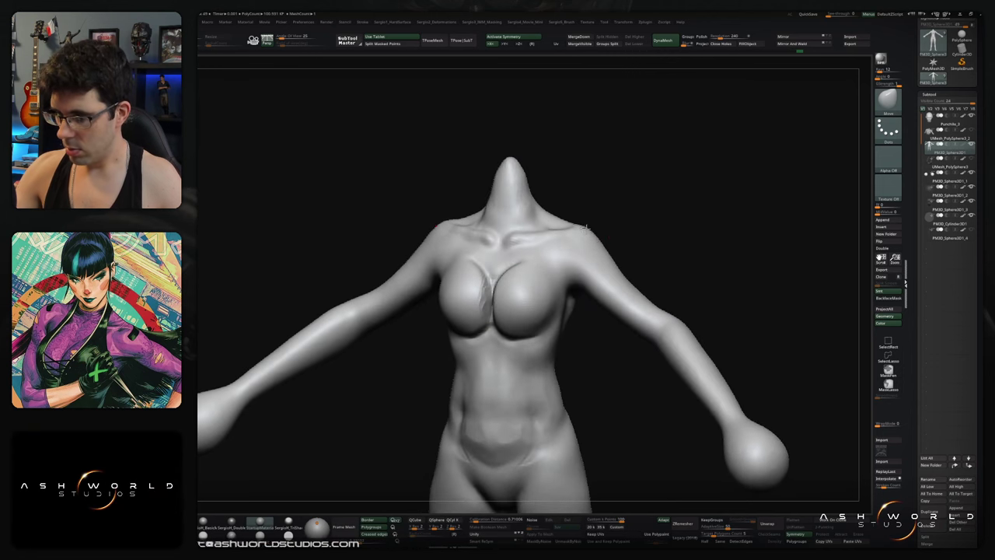
{"action": "right_click_drag", "start_coordinate": [587, 227], "coordinate": [605, 250]}
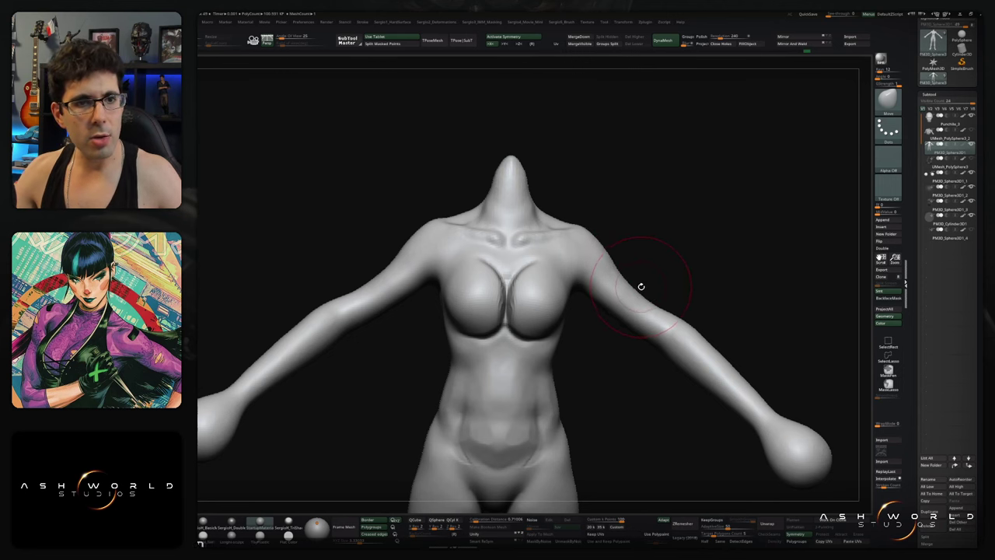
{"action": "right_click_drag", "start_coordinate": [653, 256], "coordinate": [582, 233]}
{"action": "mouse_move", "coordinate": [600, 267]}
{"action": "right_mouse_down"}
{"action": "mouse_move", "coordinate": [563, 238]}
{"action": "mouse_move", "coordinate": [542, 249]}
{"action": "right_mouse_up"}
{"action": "left_click_drag", "start_coordinate": [542, 248], "coordinate": [532, 249], "text": "shift"}
{"action": "right_click_drag", "start_coordinate": [537, 255], "coordinate": [470, 252]}
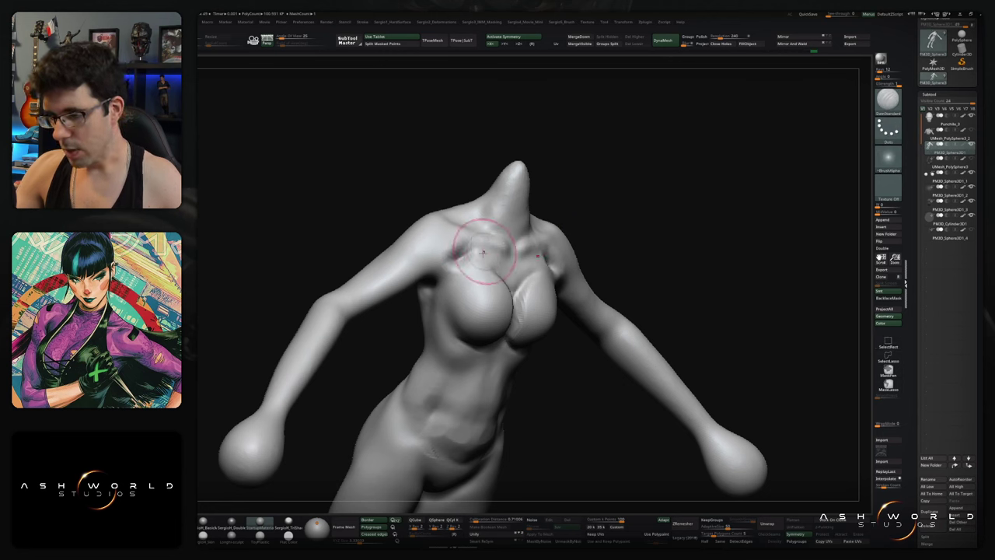
Step: Smooth the upper chest near the armpit and sculpt surface detail around the breasts
{"action": "left_click_drag", "start_coordinate": [473, 260], "coordinate": [450, 258], "text": "shift"}
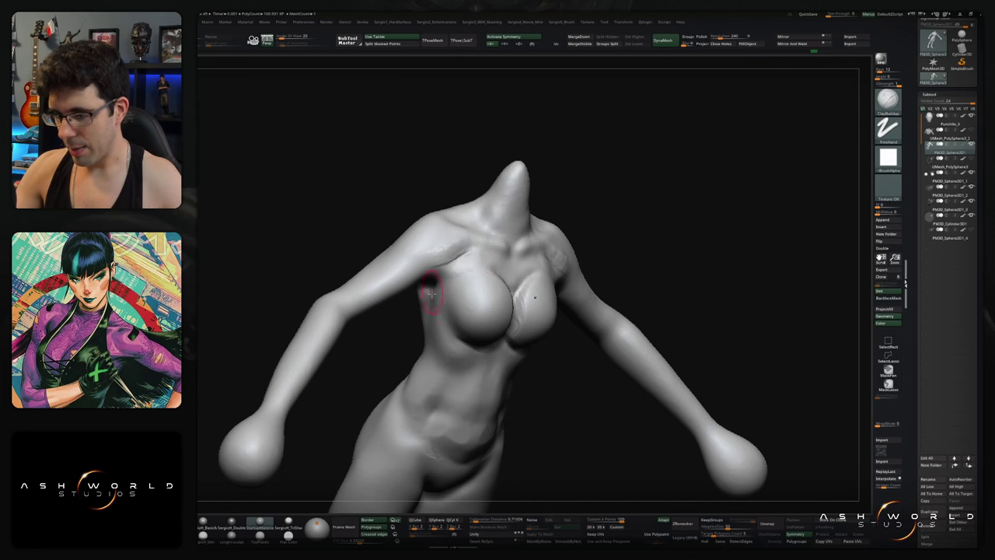
{"action": "left_click_drag", "start_coordinate": [471, 233], "coordinate": [456, 269], "text": "shift"}
{"action": "mouse_move", "coordinate": [469, 235]}
{"action": "left_mouse_down", "text": "shift"}
{"action": "mouse_move", "coordinate": [583, 247]}
{"action": "mouse_move", "coordinate": [602, 274]}
{"action": "left_mouse_up", "text": "shift"}
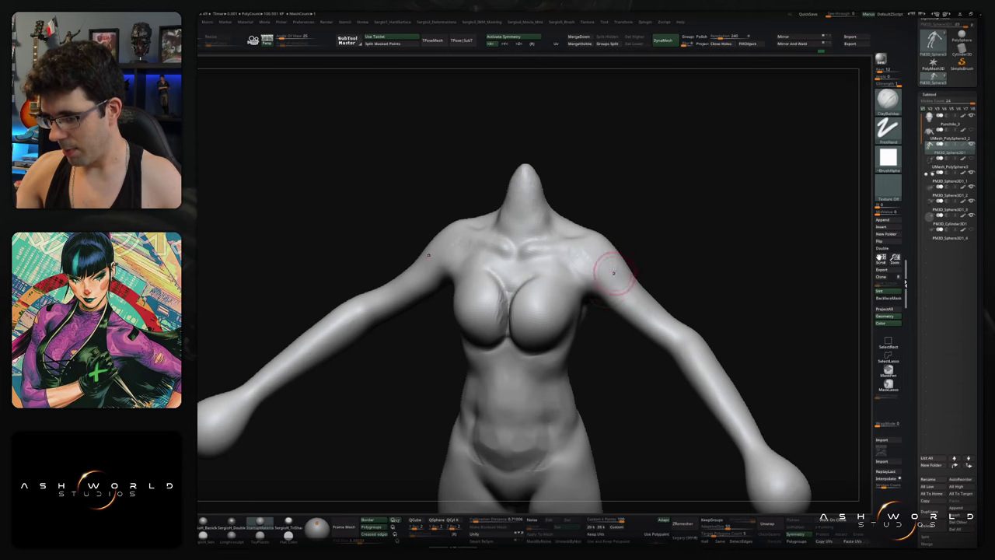
{"action": "right_click_drag", "start_coordinate": [616, 276], "coordinate": [605, 273]}
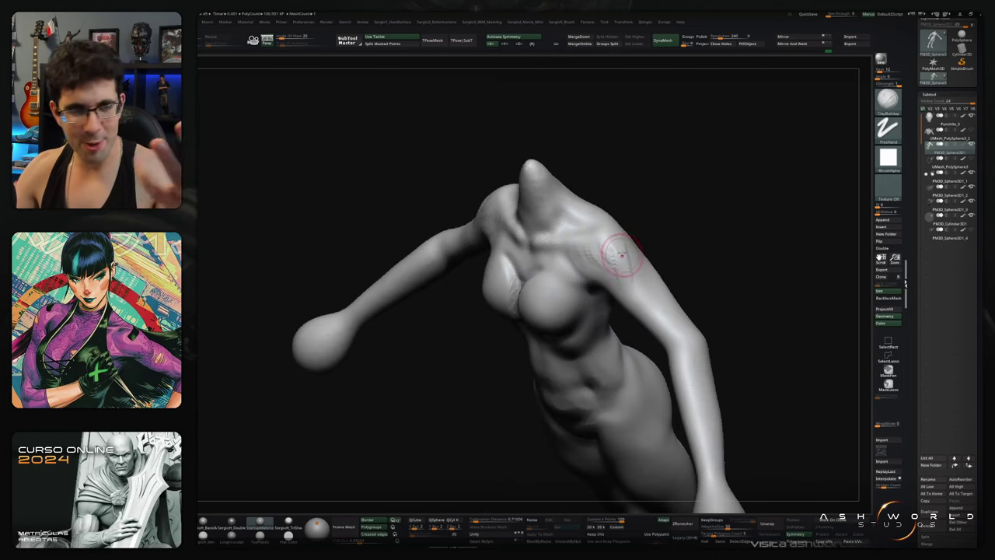
{"action": "right_click_drag", "start_coordinate": [627, 257], "coordinate": [588, 260]}
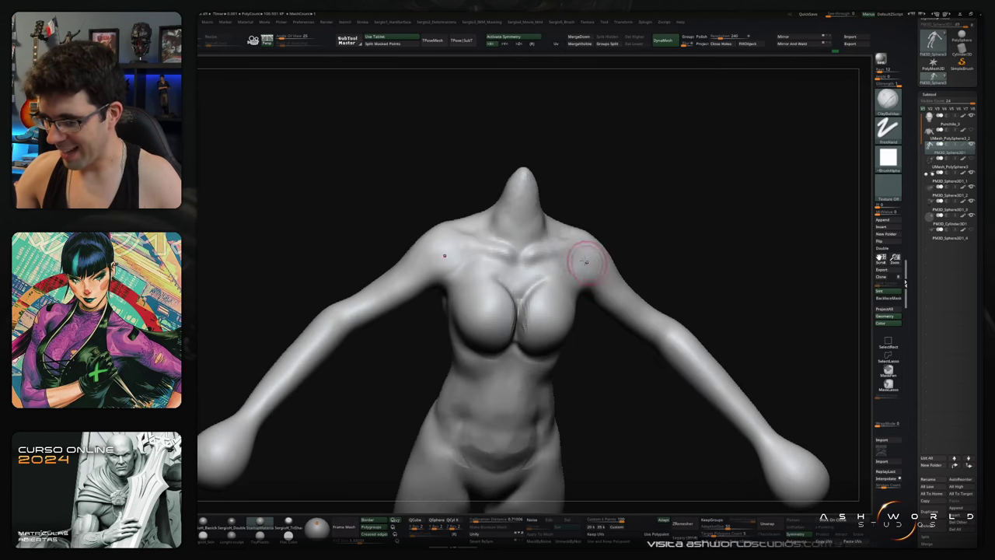
{"action": "right_click_drag", "start_coordinate": [493, 259], "coordinate": [472, 264]}
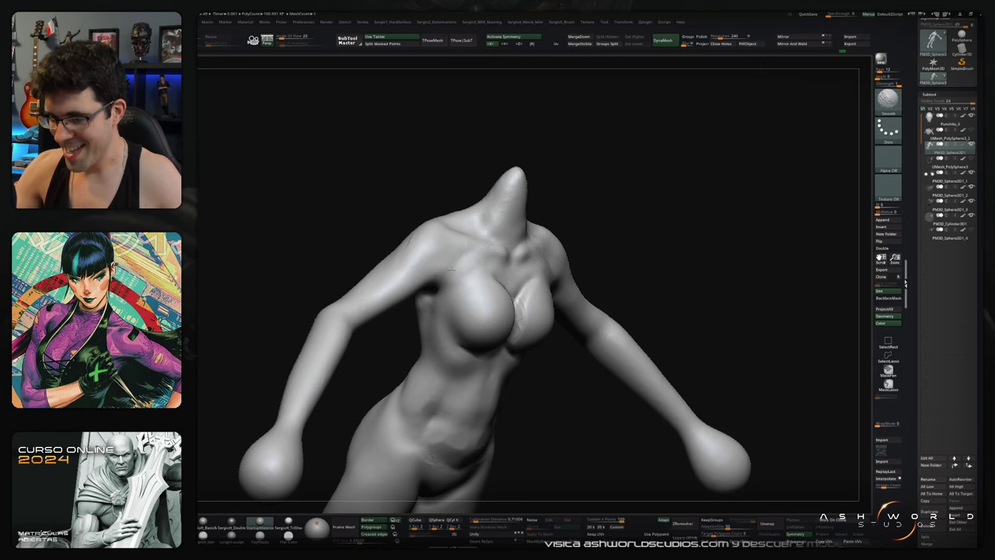
{"action": "mouse_move", "coordinate": [468, 321]}
{"action": "right_mouse_down"}
{"action": "mouse_move", "coordinate": [586, 251]}
{"action": "mouse_move", "coordinate": [646, 264]}
{"action": "mouse_move", "coordinate": [506, 271]}
{"action": "right_mouse_up"}
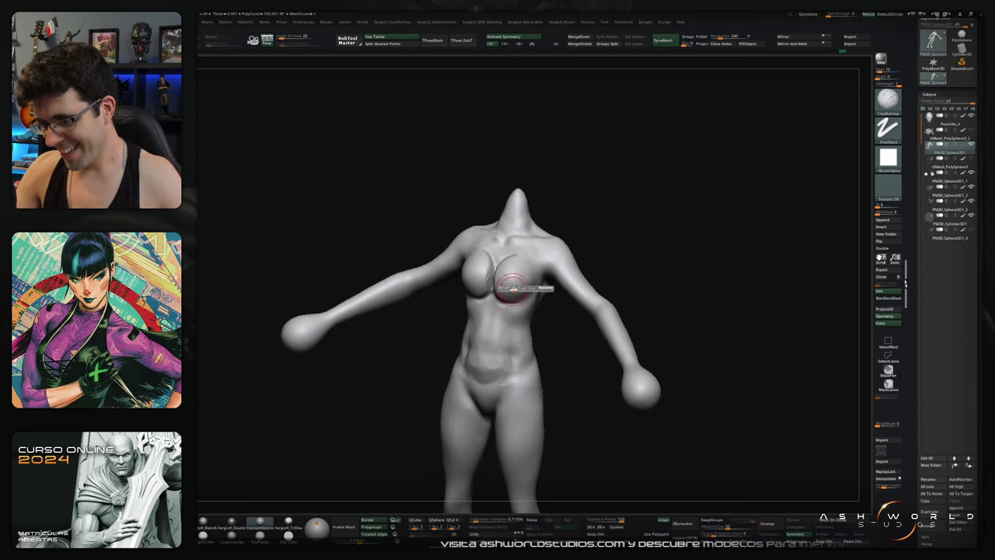
{"action": "right_click_drag", "start_coordinate": [514, 290], "coordinate": [477, 267]}
{"action": "mouse_move", "coordinate": [490, 261]}
{"action": "left_mouse_down"}
{"action": "mouse_move", "coordinate": [529, 268]}
{"action": "mouse_move", "coordinate": [521, 264]}
{"action": "left_mouse_up"}
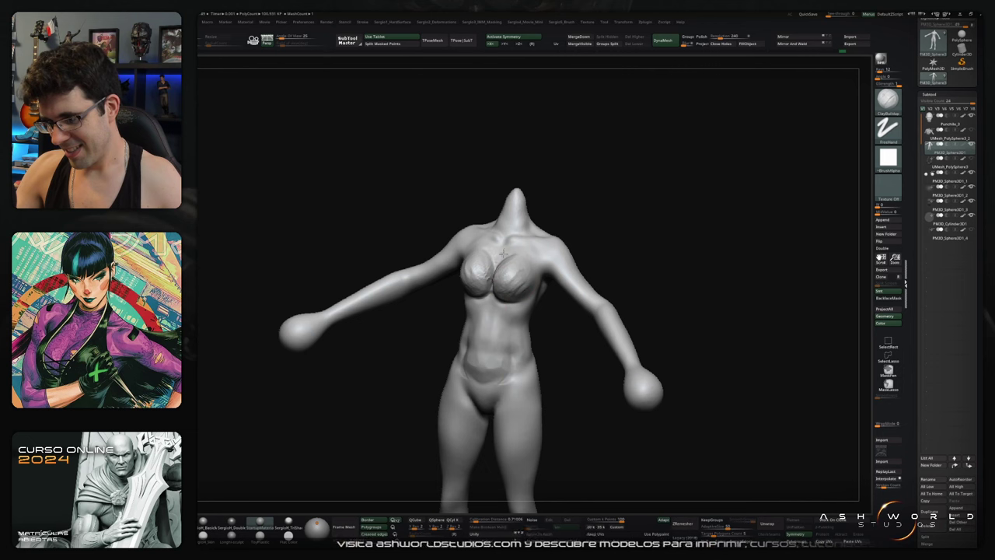
{"action": "right_click_drag", "start_coordinate": [513, 288], "coordinate": [509, 296]}
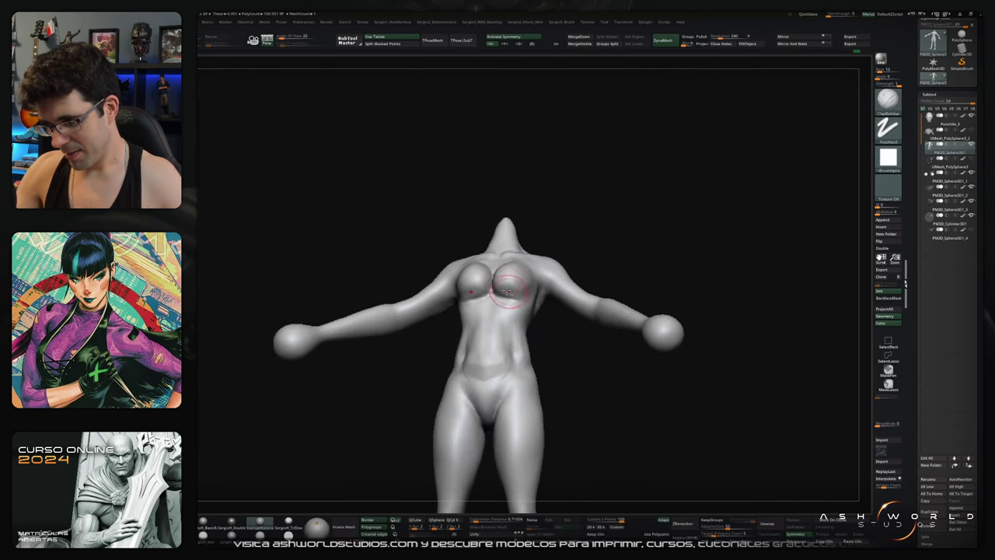
{"action": "key", "text": "shift"}
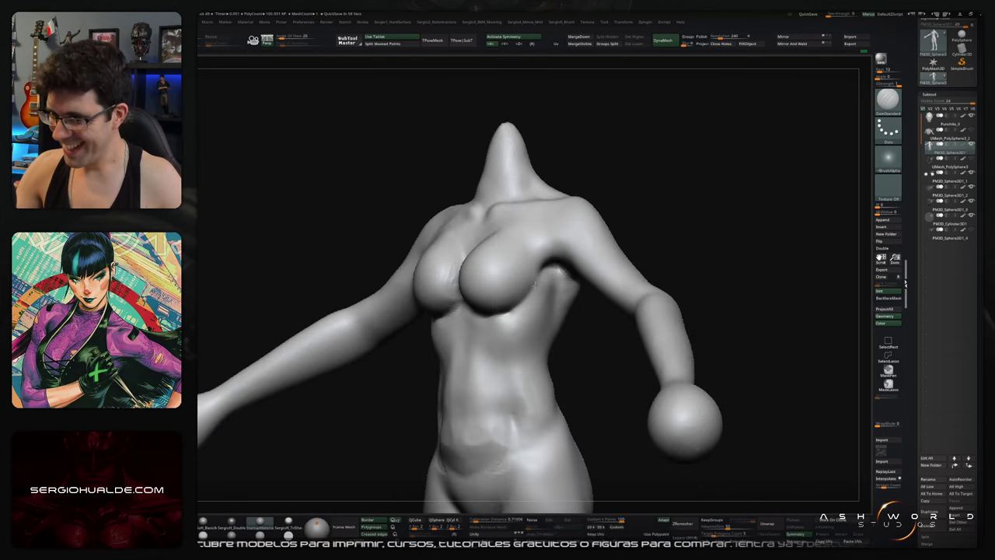
Step: Smooth the outer chest and crease the area beside the breast
{"action": "key", "text": "b"}
{"action": "key", "text": "c"}
{"action": "key", "text": "b"}
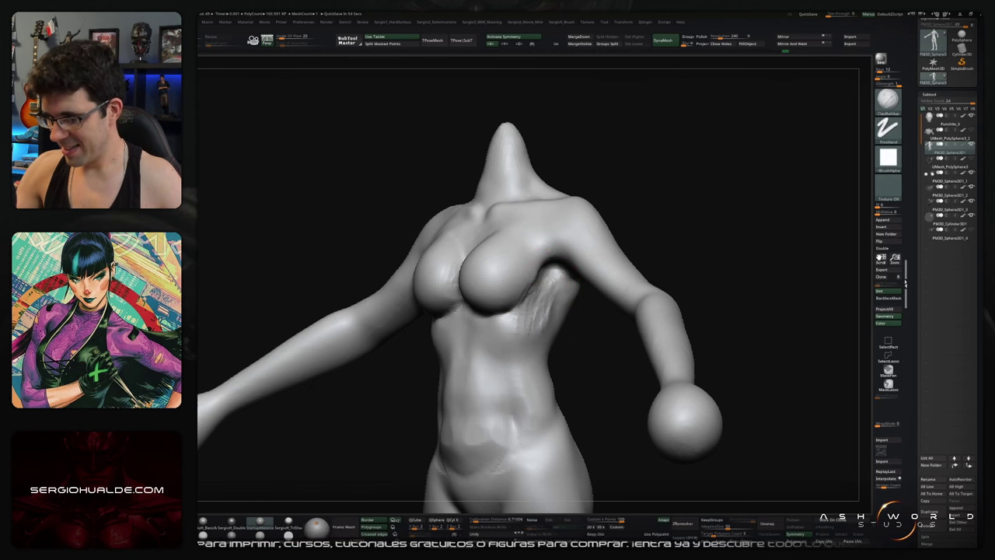
{"action": "key", "text": "shift"}
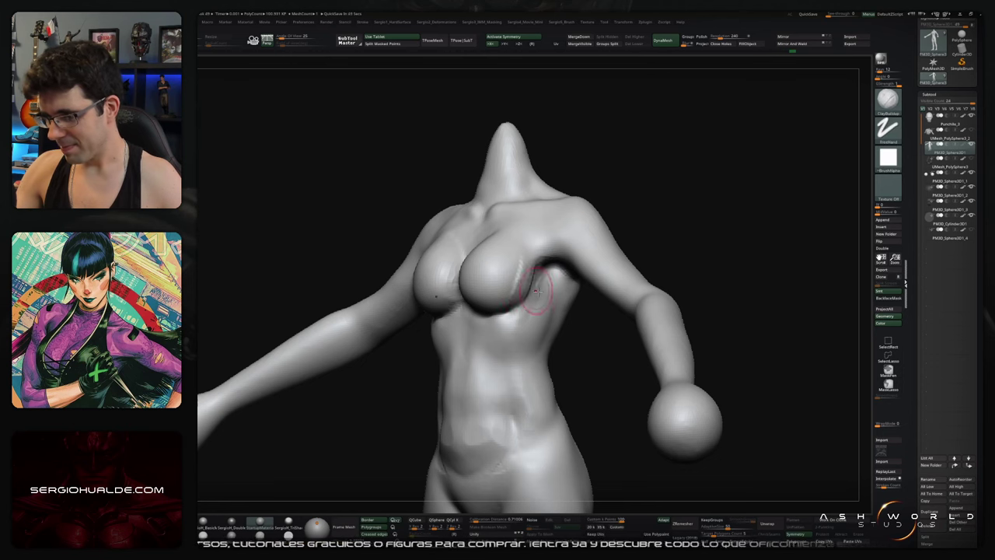
{"action": "right_click_drag", "start_coordinate": [536, 291], "coordinate": [515, 297]}
{"action": "key", "text": "shift"}
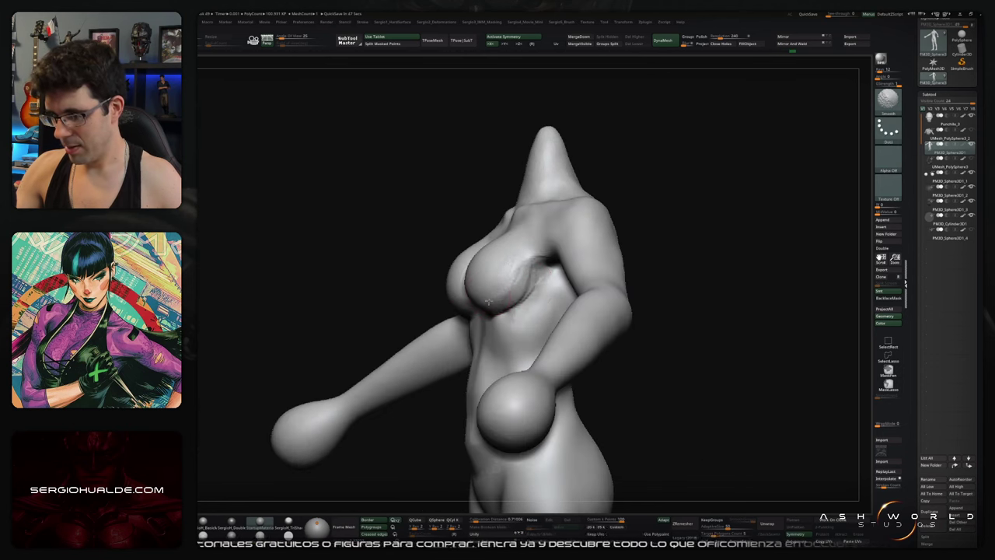
{"action": "scroll", "coordinate": [542, 250], "scroll_direction": "down", "scroll_amount": 2}
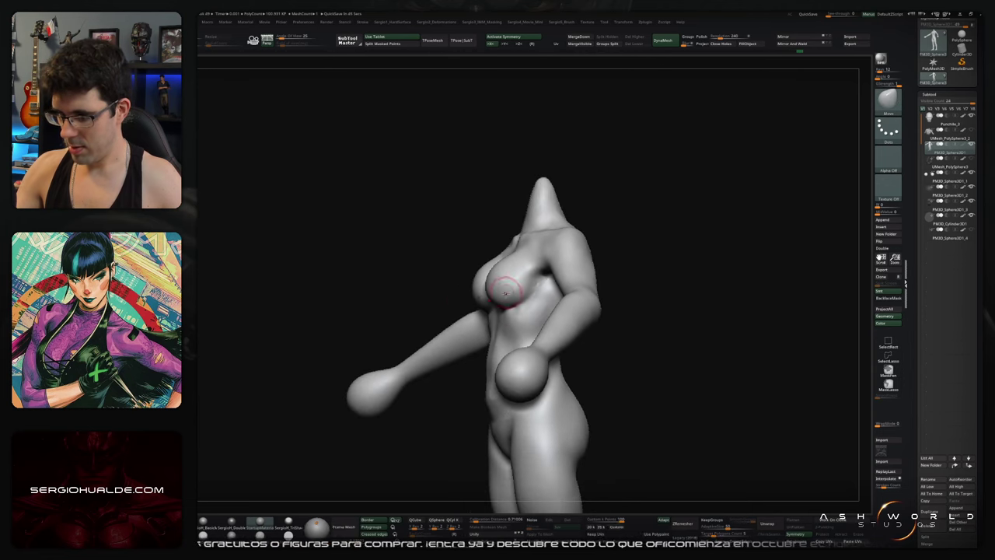
{"action": "left_click_drag", "start_coordinate": [497, 304], "coordinate": [498, 292]}
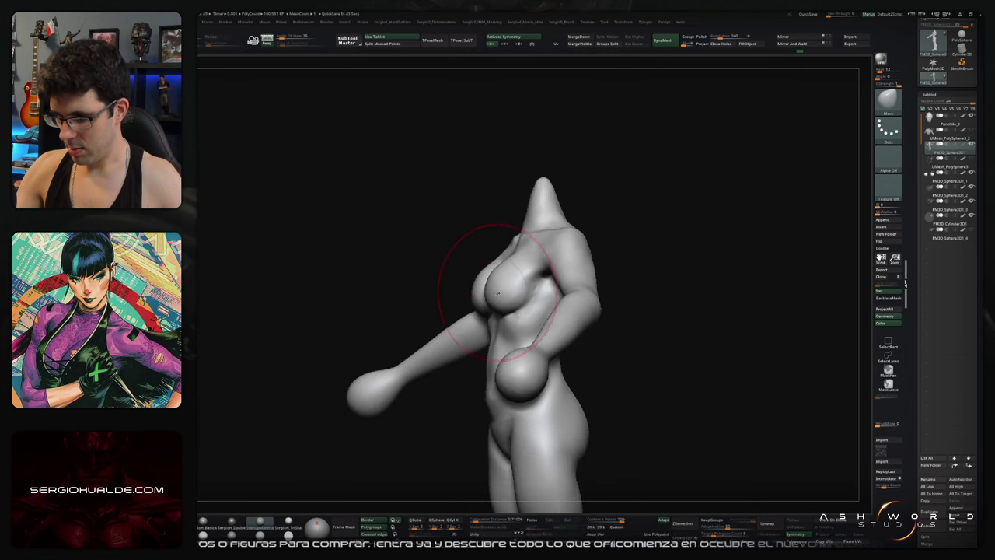
Step: Check the chest from the front and below, then add a stroke by the right shoulder blade
{"action": "right_click_drag", "start_coordinate": [497, 291], "coordinate": [511, 301]}
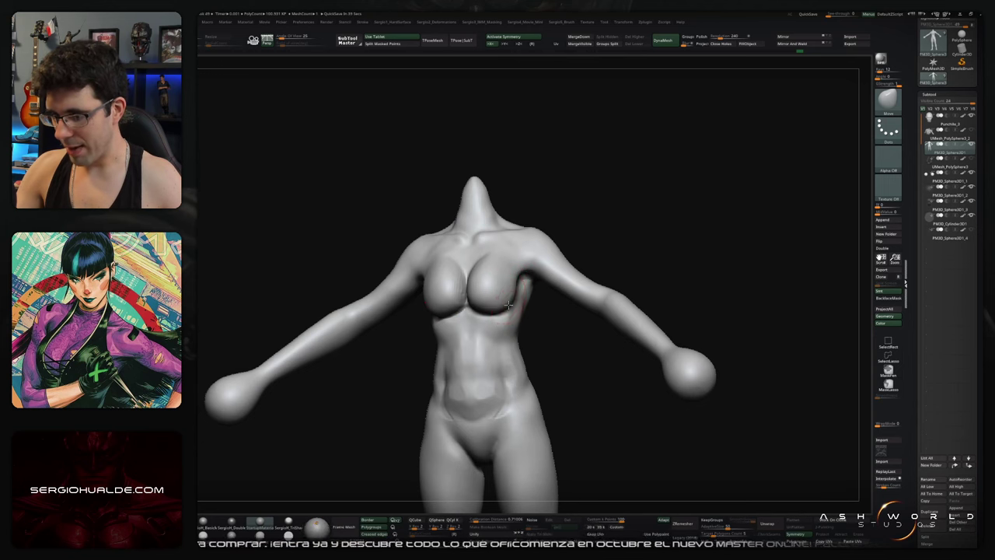
{"action": "mouse_move", "coordinate": [510, 282]}
{"action": "right_mouse_down"}
{"action": "mouse_move", "coordinate": [498, 285]}
{"action": "mouse_move", "coordinate": [507, 276]}
{"action": "right_mouse_up"}
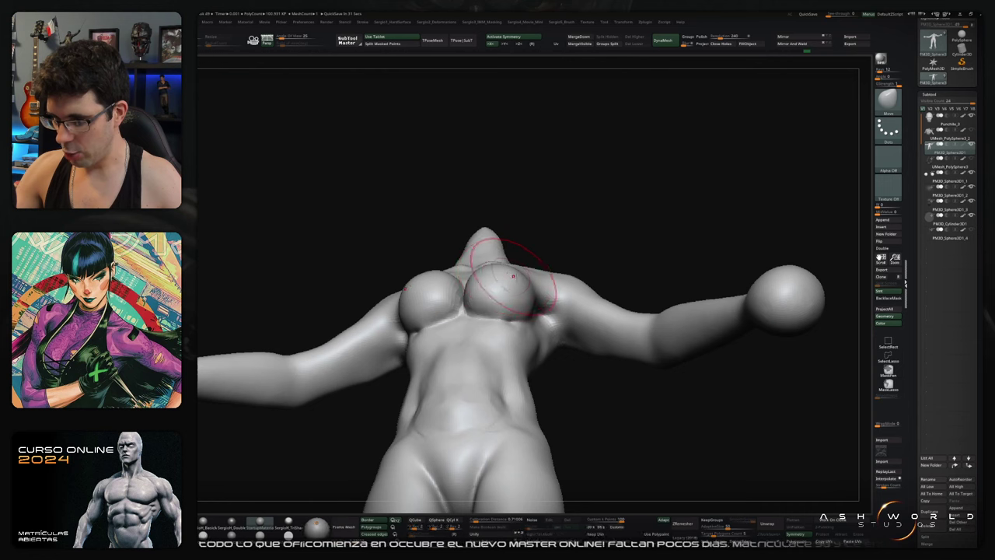
{"action": "right_click_drag", "start_coordinate": [527, 312], "coordinate": [530, 287]}
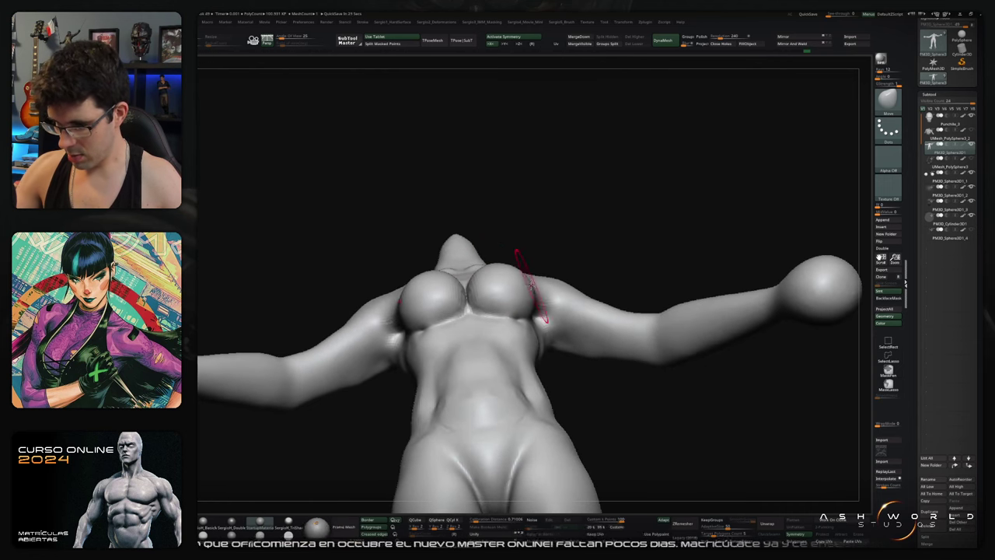
{"action": "mouse_move", "coordinate": [509, 265]}
{"action": "right_mouse_down"}
{"action": "mouse_move", "coordinate": [502, 240]}
{"action": "mouse_move", "coordinate": [554, 313]}
{"action": "right_mouse_up"}
{"action": "left_click_drag", "start_coordinate": [614, 310], "coordinate": [665, 308], "text": "shift"}
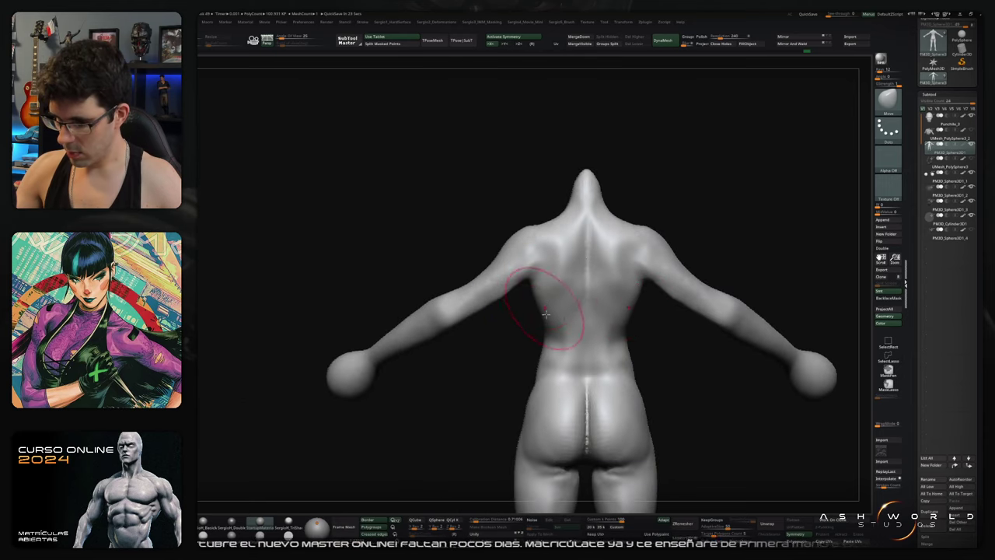
Step: Smooth the bumps over the shoulder blades on the upper back
{"action": "mouse_move", "coordinate": [546, 322]}
{"action": "right_mouse_down"}
{"action": "mouse_move", "coordinate": [599, 289]}
{"action": "mouse_move", "coordinate": [580, 296]}
{"action": "right_mouse_up"}
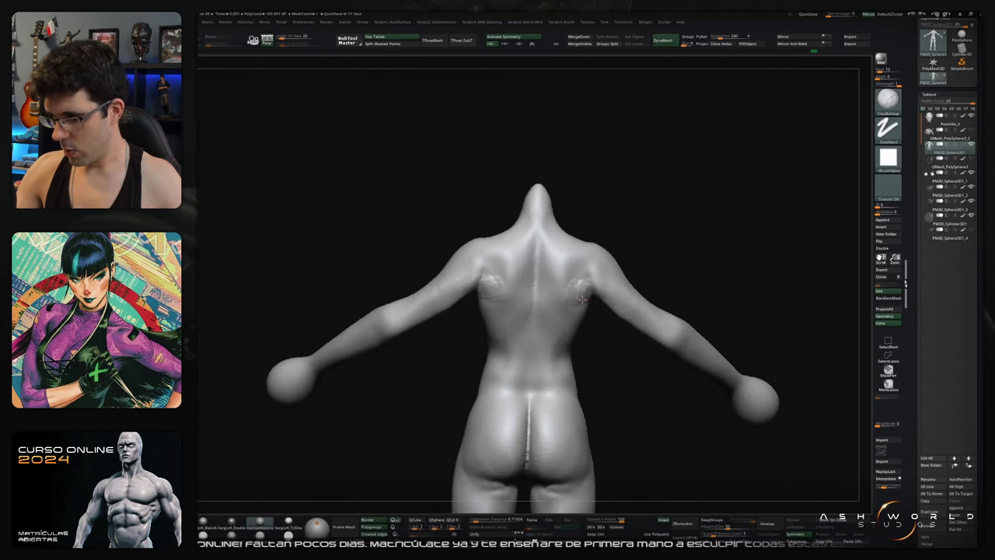
{"action": "left_click_drag", "start_coordinate": [589, 294], "coordinate": [588, 295], "text": "shift"}
{"action": "right_click_drag", "start_coordinate": [563, 296], "coordinate": [579, 264]}
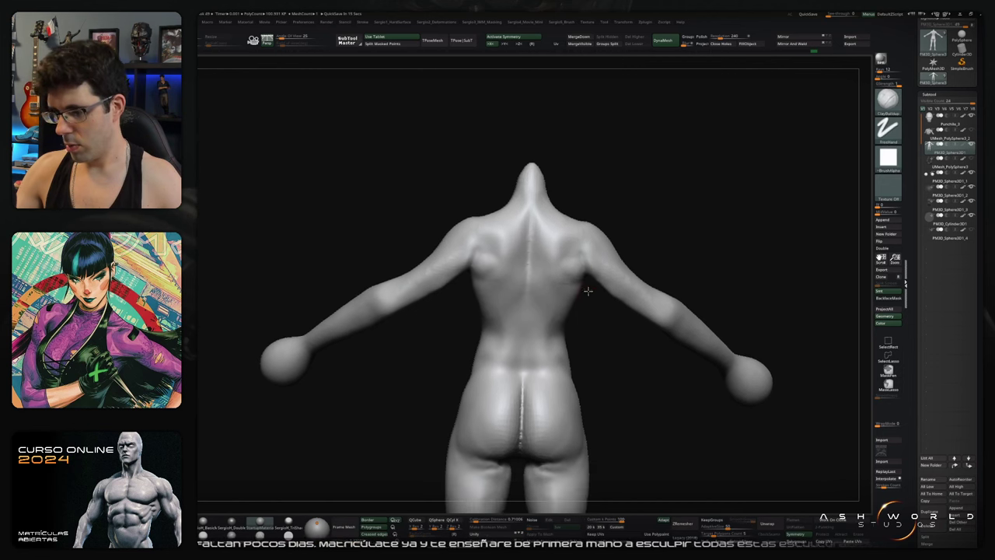
{"action": "mouse_move", "coordinate": [558, 242]}
{"action": "right_mouse_down", "text": "ctrl"}
{"action": "mouse_move", "coordinate": [551, 351]}
{"action": "mouse_move", "coordinate": [555, 311]}
{"action": "mouse_move", "coordinate": [539, 287]}
{"action": "right_mouse_up", "text": "ctrl"}
Step: Cross-hatch ClayBuildup strokes over the glutes and smooth them in
{"action": "key", "text": "b"}
{"action": "key", "text": "c"}
{"action": "key", "text": "b"}
{"action": "mouse_move", "coordinate": [499, 269]}
{"action": "left_mouse_down"}
{"action": "mouse_move", "coordinate": [516, 294]}
{"action": "mouse_move", "coordinate": [560, 307]}
{"action": "left_mouse_up"}
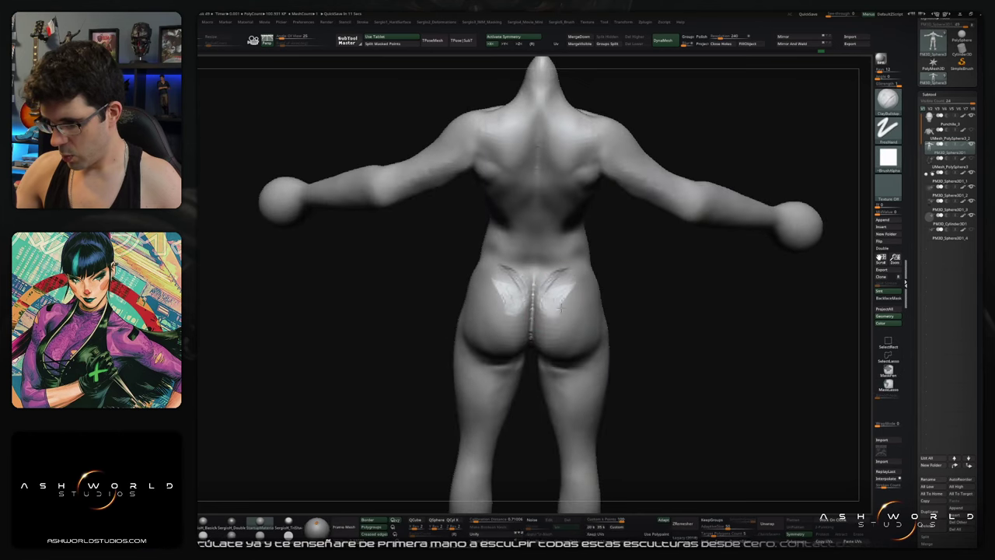
{"action": "right_click_drag", "start_coordinate": [566, 291], "coordinate": [548, 289]}
{"action": "mouse_move", "coordinate": [560, 280]}
{"action": "left_mouse_down", "text": "shift"}
{"action": "mouse_move", "coordinate": [551, 309]}
{"action": "mouse_move", "coordinate": [566, 303]}
{"action": "mouse_move", "coordinate": [549, 319]}
{"action": "left_mouse_up", "text": "shift"}
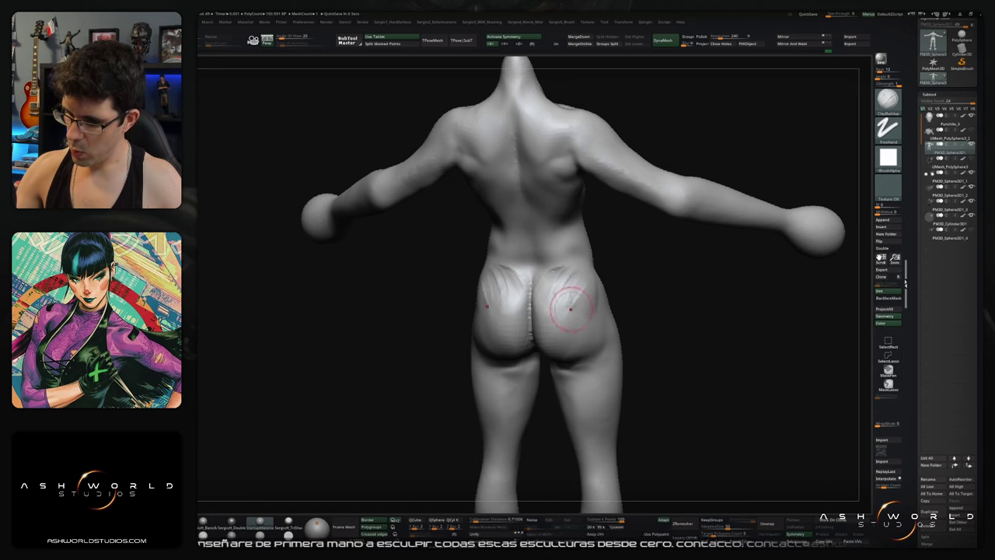
{"action": "right_click_drag", "start_coordinate": [575, 311], "coordinate": [559, 310]}
{"action": "left_click_drag", "start_coordinate": [581, 289], "coordinate": [545, 327], "text": "shift"}
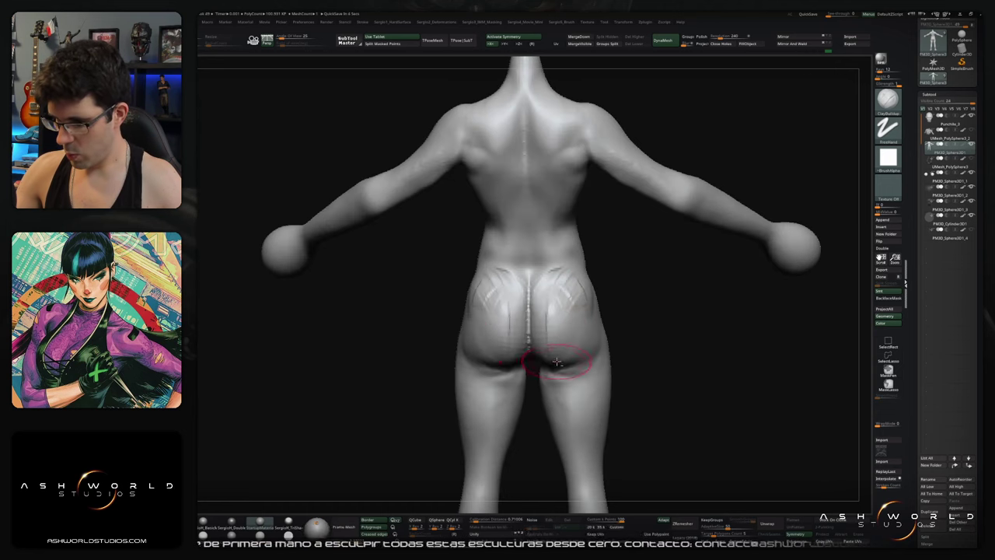
{"action": "right_click_drag", "start_coordinate": [559, 311], "coordinate": [552, 314]}
{"action": "left_click_drag", "start_coordinate": [551, 319], "coordinate": [540, 369]}
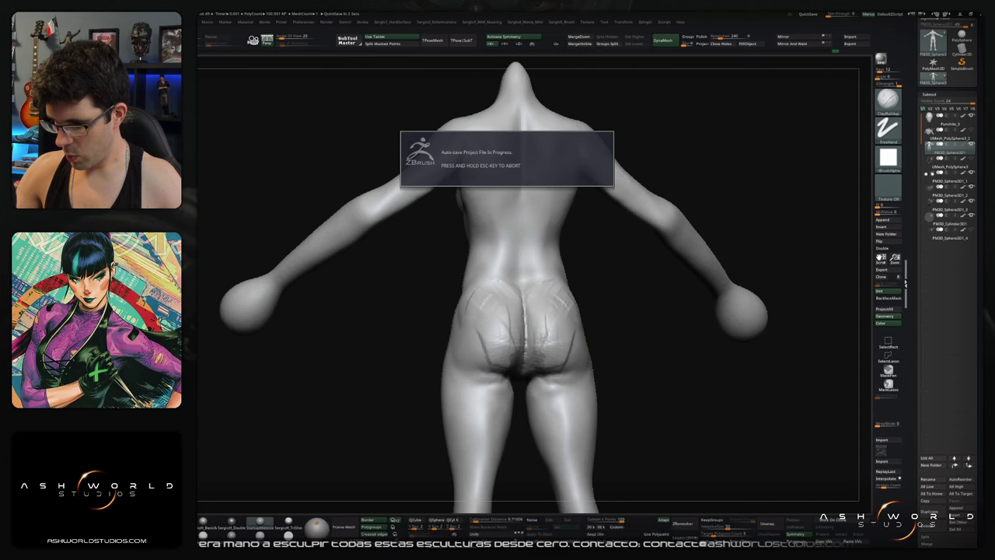
{"action": "right_click_drag", "start_coordinate": [545, 335], "coordinate": [526, 354]}
Step: Cut the crease between the glutes with DamStandard and fill out the crotch area
{"action": "key", "text": "b"}
{"action": "key", "text": "d"}
{"action": "key", "text": "s"}
{"action": "left_click_drag", "start_coordinate": [522, 352], "coordinate": [501, 371]}
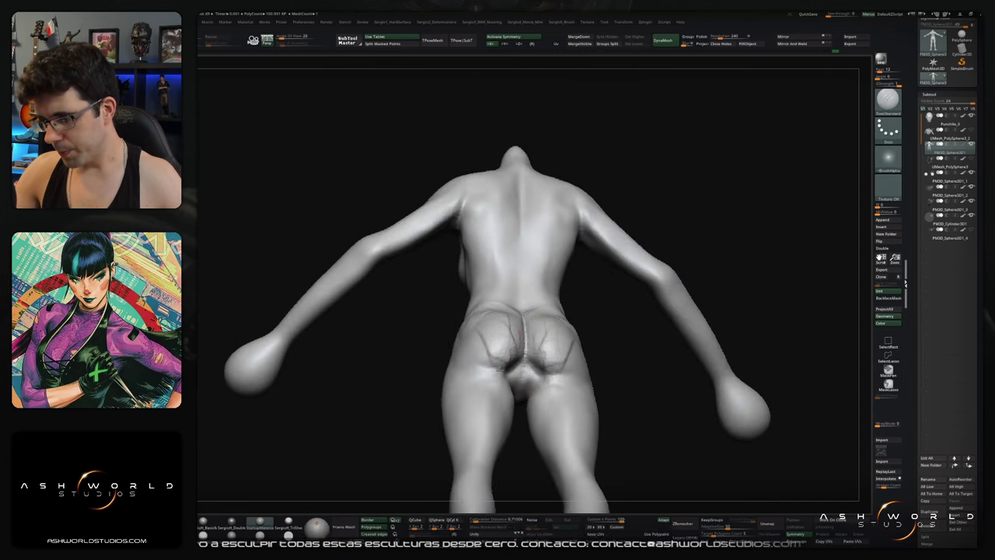
{"action": "right_click_drag", "start_coordinate": [494, 372], "coordinate": [509, 385]}
{"action": "key", "text": "b"}
{"action": "key", "text": "c"}
{"action": "key", "text": "b"}
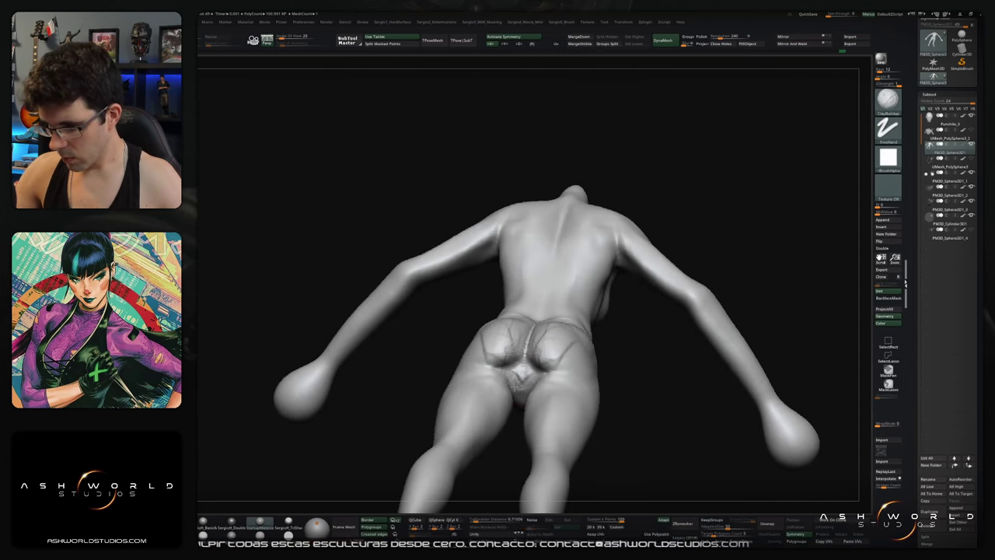
{"action": "mouse_move", "coordinate": [519, 376]}
{"action": "left_mouse_down"}
{"action": "mouse_move", "coordinate": [523, 396]}
{"action": "mouse_move", "coordinate": [514, 371]}
{"action": "left_mouse_up"}
{"action": "key", "text": "b"}
{"action": "key", "text": "d"}
{"action": "key", "text": "s"}
{"action": "mouse_move", "coordinate": [517, 410]}
{"action": "right_mouse_down"}
{"action": "mouse_move", "coordinate": [517, 359]}
{"action": "mouse_move", "coordinate": [593, 249]}
{"action": "right_mouse_up"}
{"action": "key", "text": "b"}
{"action": "key", "text": "c"}
{"action": "key", "text": "b"}
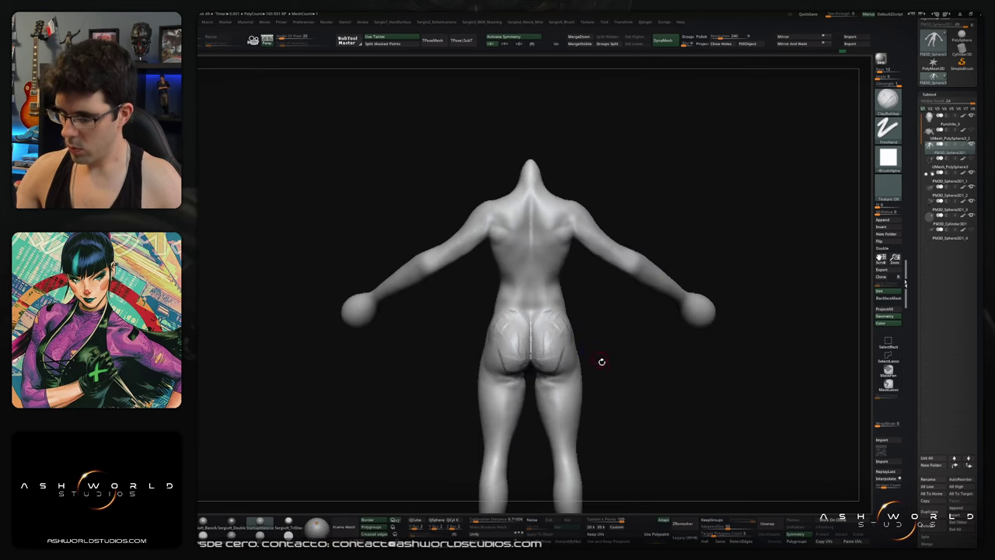
{"action": "mouse_move", "coordinate": [581, 301]}
{"action": "right_mouse_down"}
{"action": "mouse_move", "coordinate": [572, 329]}
{"action": "mouse_move", "coordinate": [575, 304]}
{"action": "right_mouse_up"}
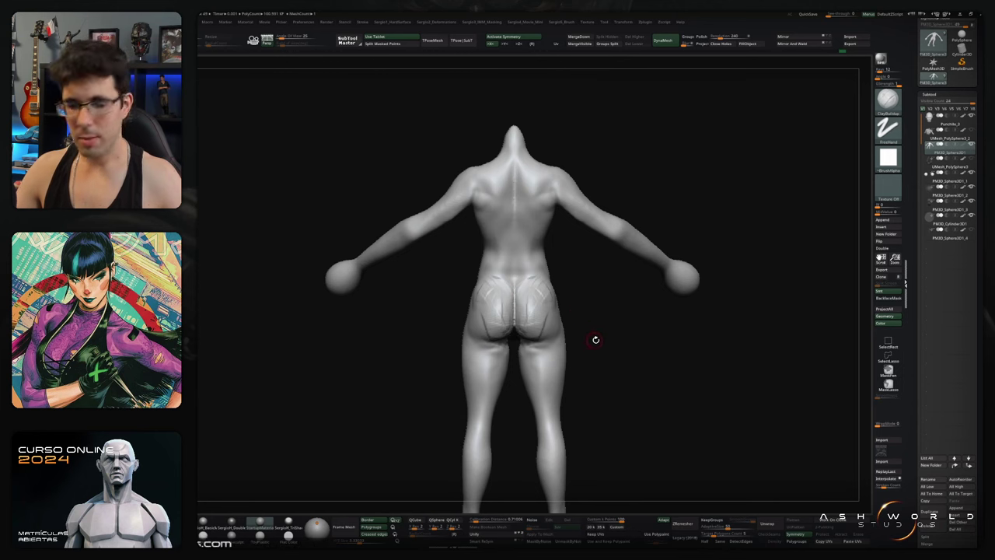
Step: Mark the lower back, then carve a DamStandard groove down the lower spine
{"action": "mouse_move", "coordinate": [540, 291]}
{"action": "right_mouse_down"}
{"action": "mouse_move", "coordinate": [548, 305]}
{"action": "mouse_move", "coordinate": [529, 269]}
{"action": "right_mouse_up"}
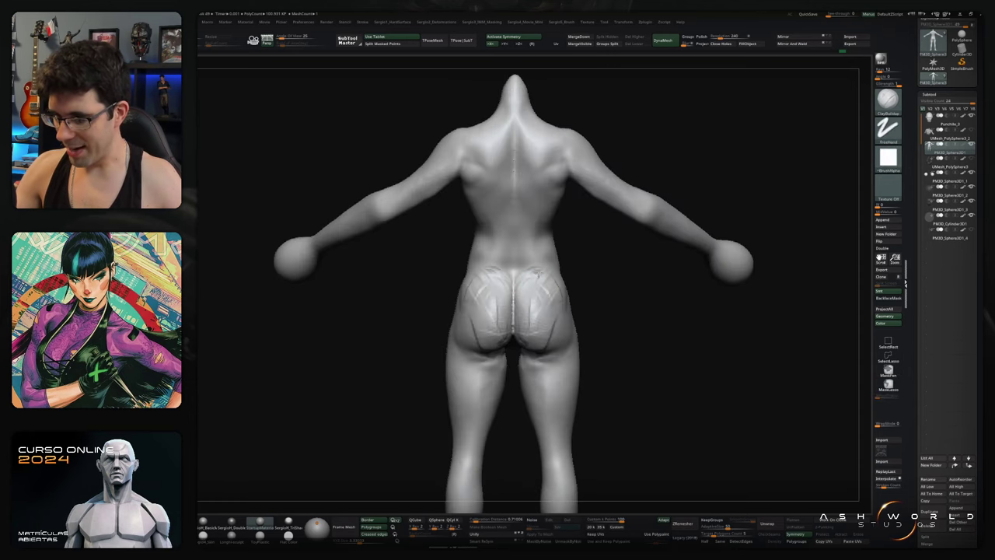
{"action": "left_click_drag", "start_coordinate": [536, 270], "coordinate": [524, 245]}
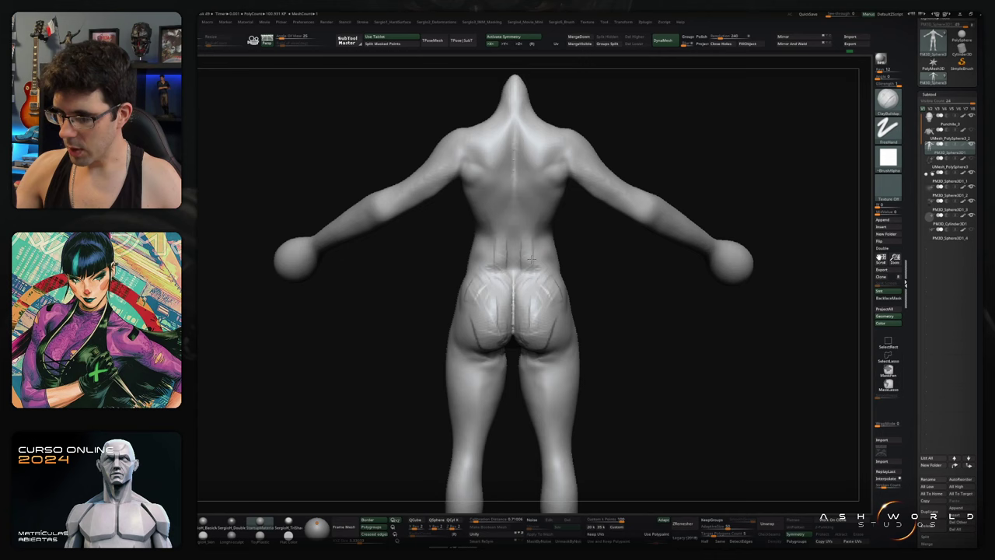
{"action": "right_click_drag", "start_coordinate": [533, 235], "coordinate": [515, 233]}
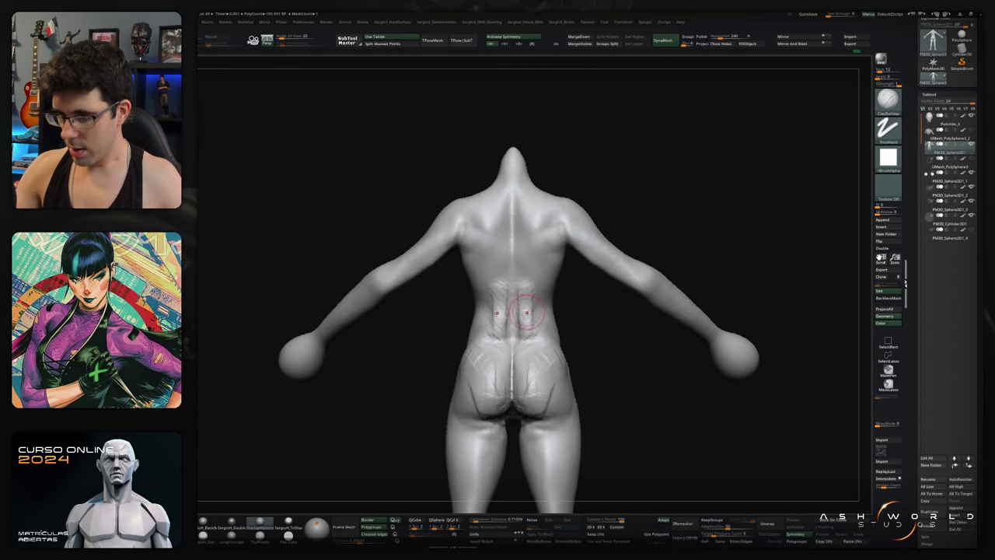
{"action": "key", "text": "b"}
{"action": "key", "text": "d"}
{"action": "key", "text": "s"}
{"action": "left_click_drag", "start_coordinate": [512, 313], "coordinate": [512, 243]}
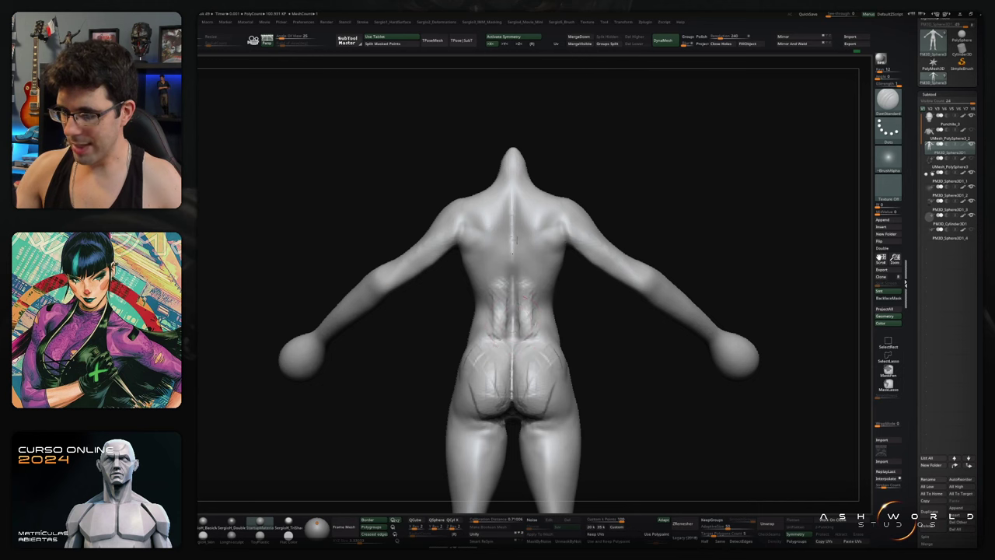
{"action": "right_click_drag", "start_coordinate": [511, 242], "coordinate": [523, 293]}
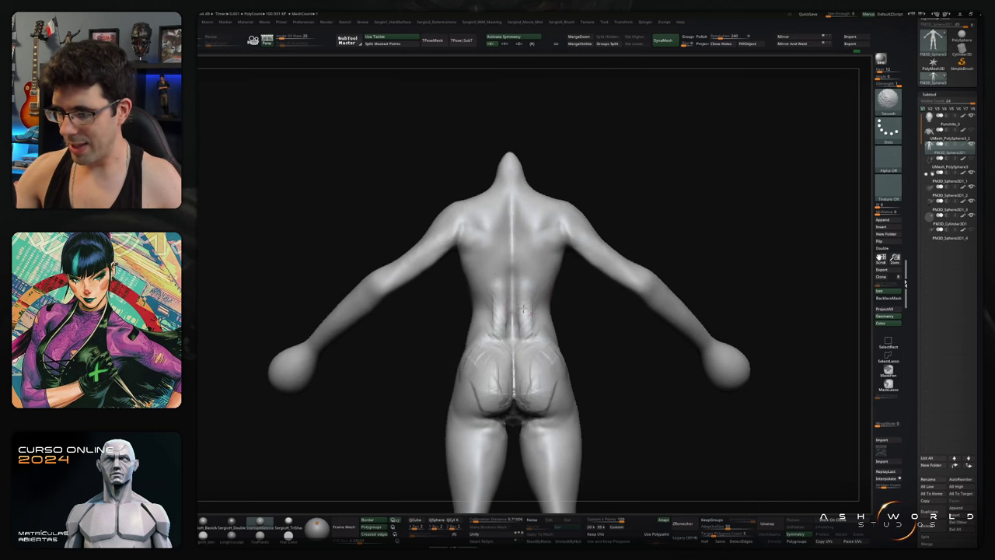
{"action": "key", "text": "ctrl"}
{"action": "mouse_move", "coordinate": [586, 319]}
{"action": "right_mouse_down"}
{"action": "mouse_move", "coordinate": [584, 304]}
{"action": "mouse_move", "coordinate": [606, 351]}
{"action": "mouse_move", "coordinate": [581, 286]}
{"action": "mouse_move", "coordinate": [573, 344]}
{"action": "mouse_move", "coordinate": [534, 241]}
{"action": "mouse_move", "coordinate": [523, 247]}
{"action": "mouse_move", "coordinate": [542, 274]}
{"action": "mouse_move", "coordinate": [561, 277]}
{"action": "right_mouse_up"}
{"action": "key", "text": "b"}
{"action": "key", "text": "c"}
{"action": "key", "text": "b"}
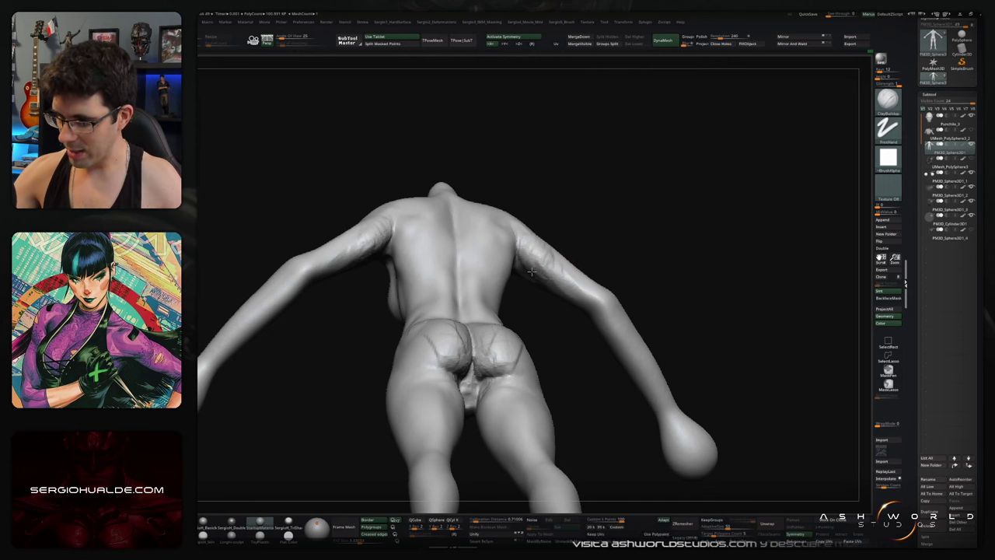
Step: Rough in shoulder and upper-arm muscles with Move and ClayBuildup, viewing from the back
{"action": "mouse_move", "coordinate": [582, 283]}
{"action": "right_mouse_down"}
{"action": "mouse_move", "coordinate": [597, 199]}
{"action": "mouse_move", "coordinate": [601, 259]}
{"action": "mouse_move", "coordinate": [591, 229]}
{"action": "right_mouse_up"}
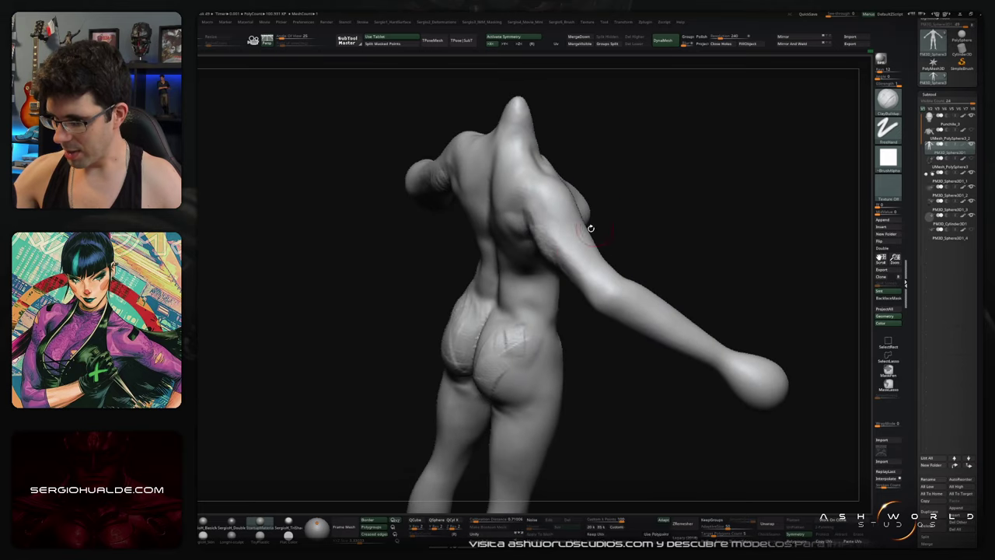
{"action": "right_click_drag", "start_coordinate": [588, 264], "coordinate": [592, 286]}
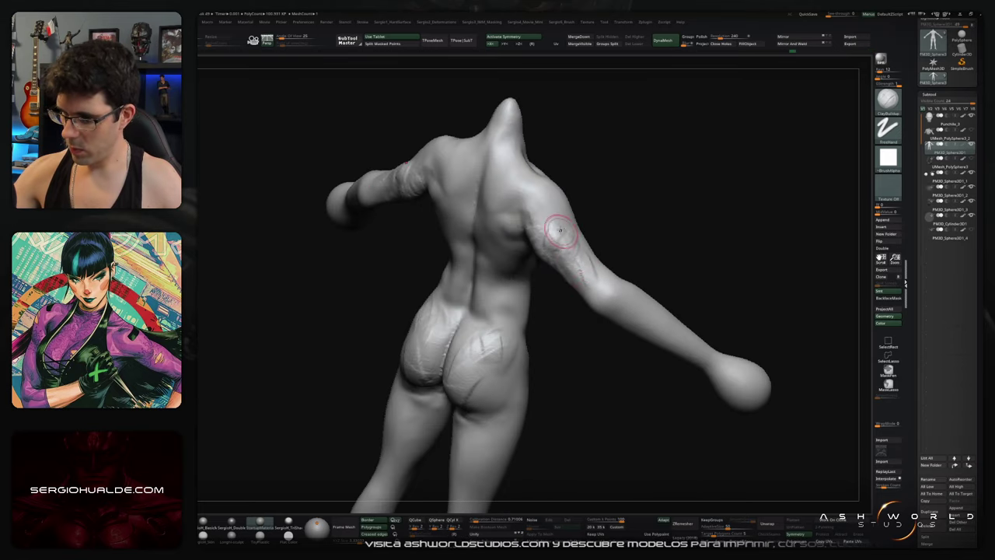
{"action": "right_click_drag", "start_coordinate": [548, 224], "coordinate": [546, 228]}
{"action": "key", "text": "b"}
{"action": "key", "text": "m"}
{"action": "key", "text": "v"}
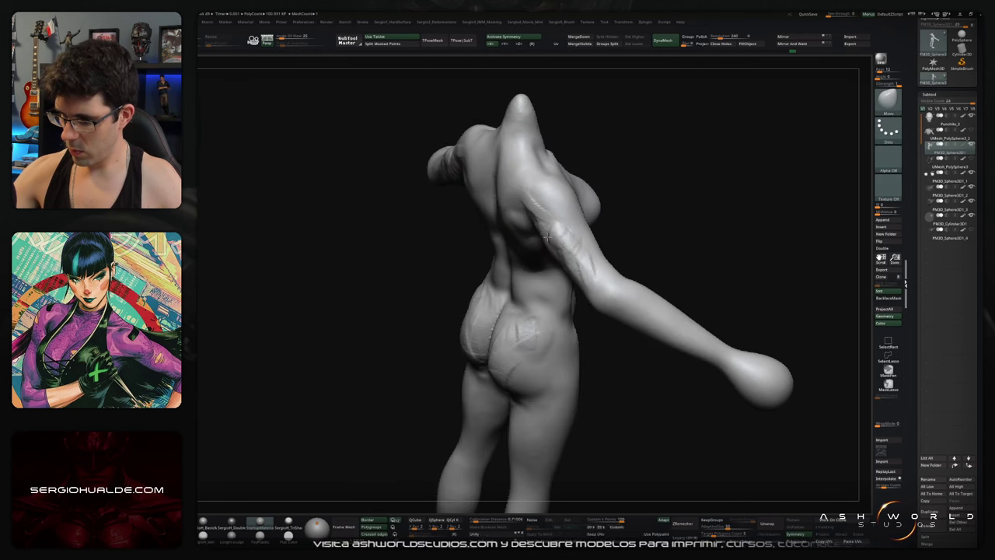
{"action": "mouse_move", "coordinate": [579, 260]}
{"action": "right_mouse_down"}
{"action": "mouse_move", "coordinate": [597, 311]}
{"action": "mouse_move", "coordinate": [610, 299]}
{"action": "mouse_move", "coordinate": [593, 319]}
{"action": "right_mouse_up"}
{"action": "key", "text": "b"}
{"action": "key", "text": "c"}
{"action": "key", "text": "b"}
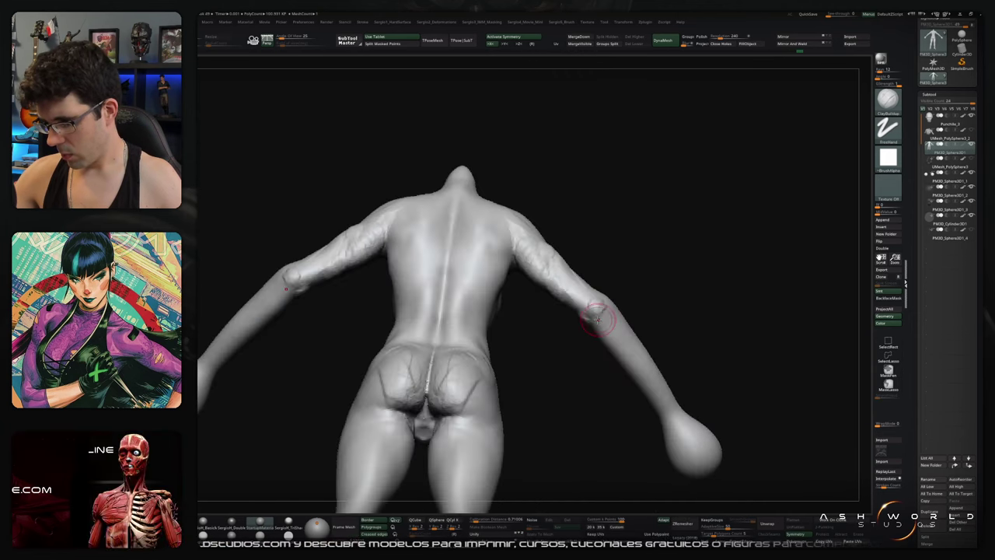
{"action": "mouse_move", "coordinate": [593, 327]}
{"action": "right_mouse_down"}
{"action": "mouse_move", "coordinate": [614, 333]}
{"action": "mouse_move", "coordinate": [629, 302]}
{"action": "right_mouse_up"}
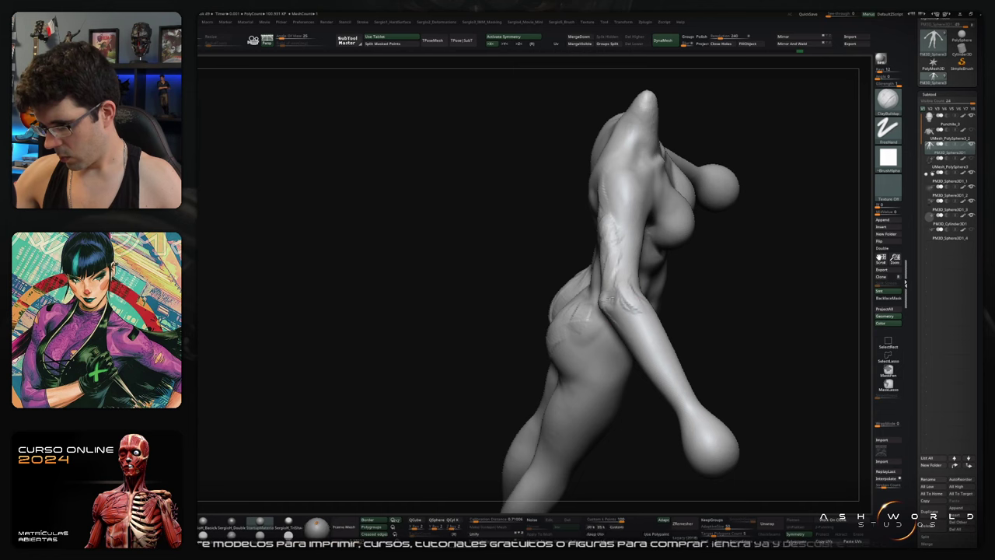
Step: Stretch the hand spheres up toward the wrists with the Move brush
{"action": "mouse_move", "coordinate": [627, 317]}
{"action": "right_mouse_down"}
{"action": "mouse_move", "coordinate": [628, 290]}
{"action": "mouse_move", "coordinate": [647, 309]}
{"action": "mouse_move", "coordinate": [625, 305]}
{"action": "right_mouse_up"}
{"action": "key", "text": "b"}
{"action": "key", "text": "m"}
{"action": "key", "text": "v"}
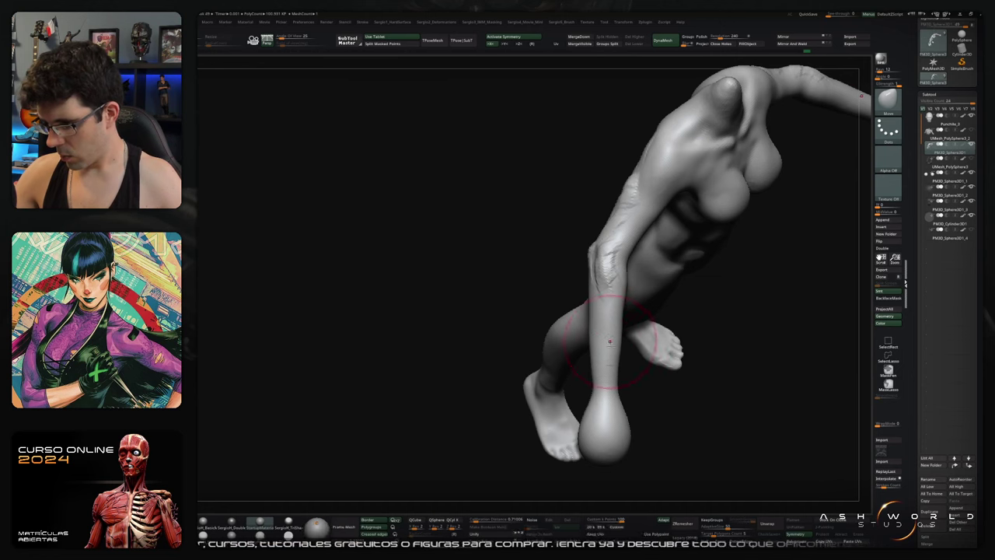
{"action": "right_click_drag", "start_coordinate": [594, 333], "coordinate": [611, 344]}
{"action": "left_click_drag", "start_coordinate": [607, 383], "coordinate": [607, 367]}
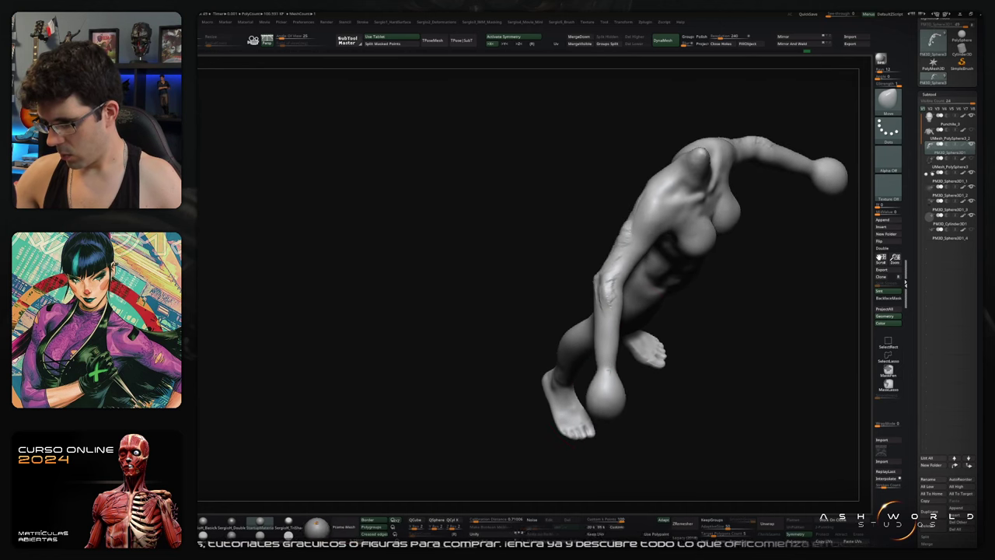
{"action": "mouse_move", "coordinate": [589, 311]}
{"action": "right_mouse_down"}
{"action": "mouse_move", "coordinate": [600, 302]}
{"action": "mouse_move", "coordinate": [644, 345]}
{"action": "mouse_move", "coordinate": [625, 328]}
{"action": "mouse_move", "coordinate": [626, 300]}
{"action": "right_mouse_up"}
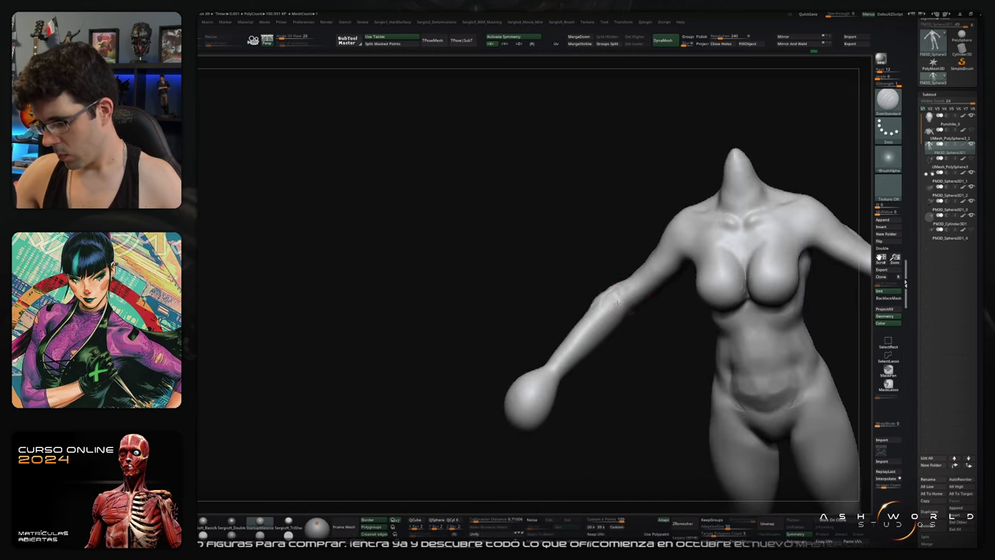
Step: Carve grooves along the forearms toward the hands with ClayBuildup
{"action": "left_click_drag", "start_coordinate": [606, 313], "coordinate": [569, 368]}
{"action": "key", "text": "b"}
{"action": "key", "text": "c"}
{"action": "key", "text": "b"}
{"action": "right_click_drag", "start_coordinate": [604, 343], "coordinate": [586, 352]}
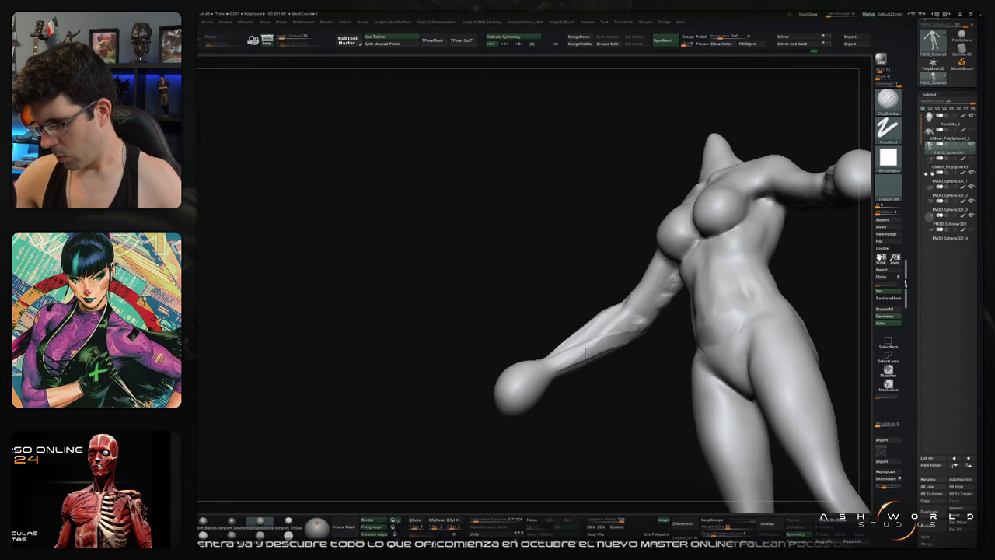
{"action": "mouse_move", "coordinate": [636, 331]}
{"action": "right_mouse_down"}
{"action": "mouse_move", "coordinate": [594, 356]}
{"action": "mouse_move", "coordinate": [589, 311]}
{"action": "mouse_move", "coordinate": [596, 342]}
{"action": "right_mouse_up"}
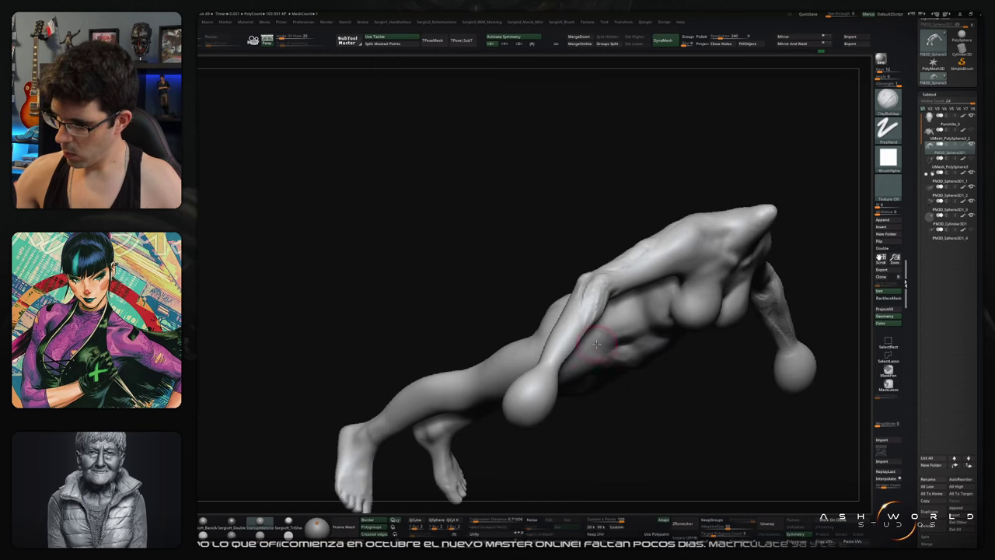
{"action": "right_click_drag", "start_coordinate": [533, 366], "coordinate": [506, 266]}
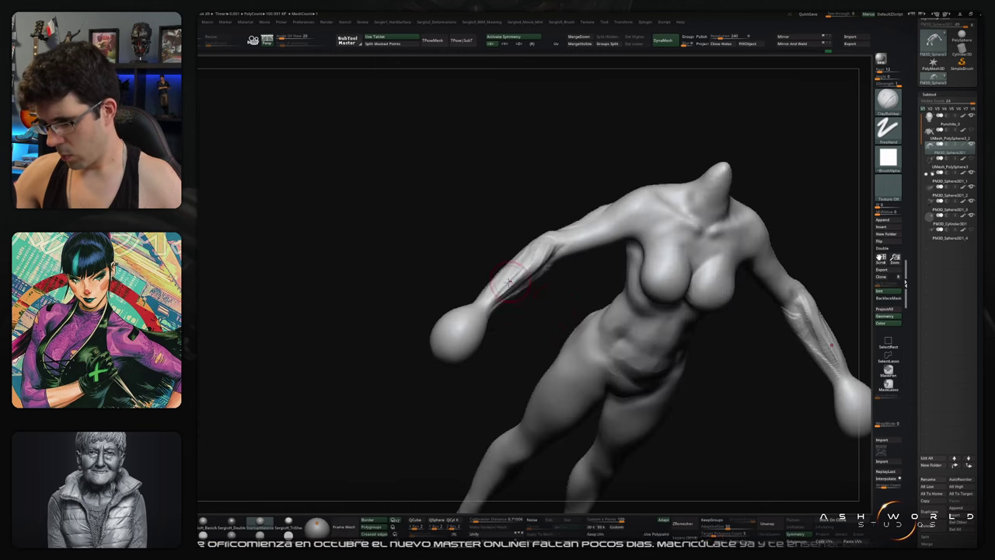
{"action": "right_click_drag", "start_coordinate": [500, 303], "coordinate": [500, 308]}
Step: Switch back to Move and frame the whole figure from the front
{"action": "key", "text": "b"}
{"action": "key", "text": "m"}
{"action": "key", "text": "v"}
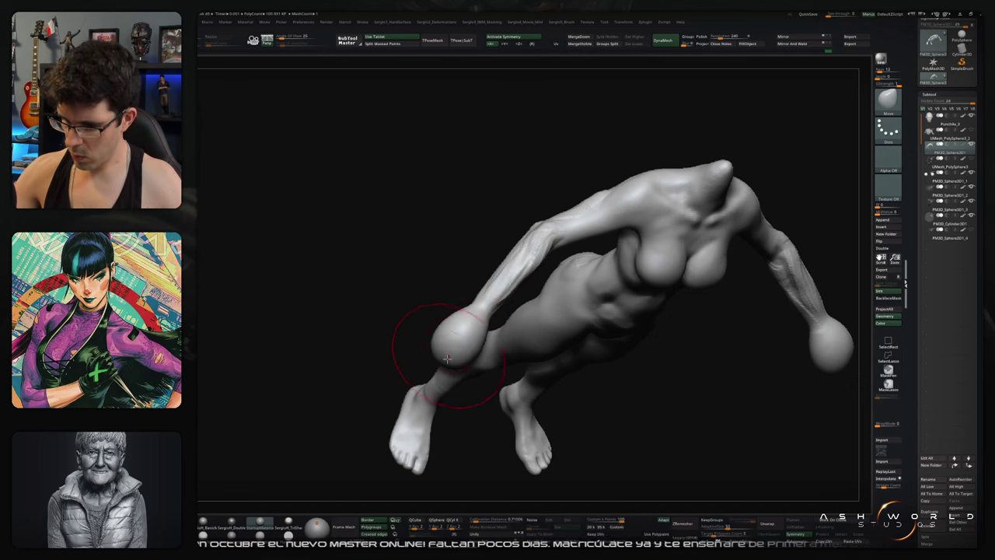
{"action": "right_click_drag", "start_coordinate": [469, 342], "coordinate": [660, 288]}
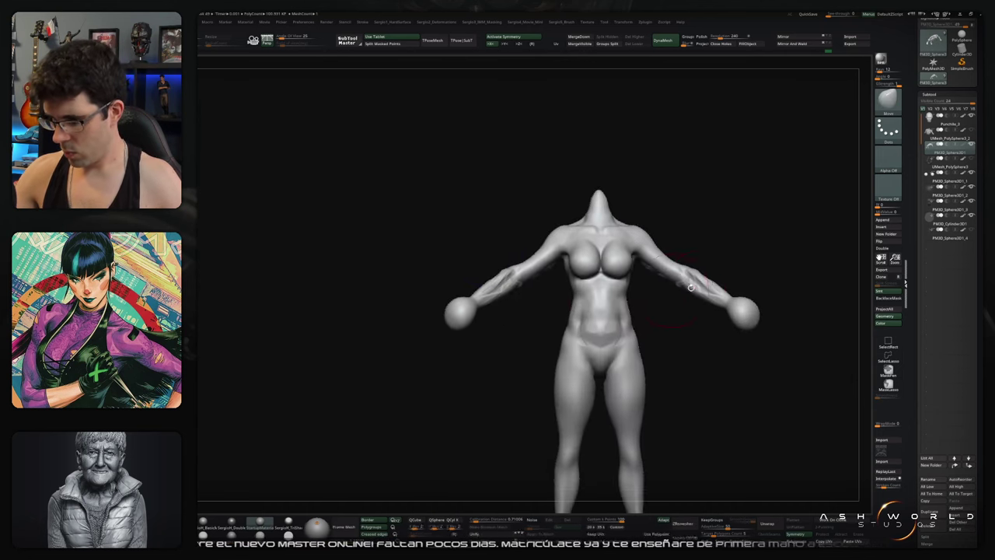
{"action": "key", "text": "f"}
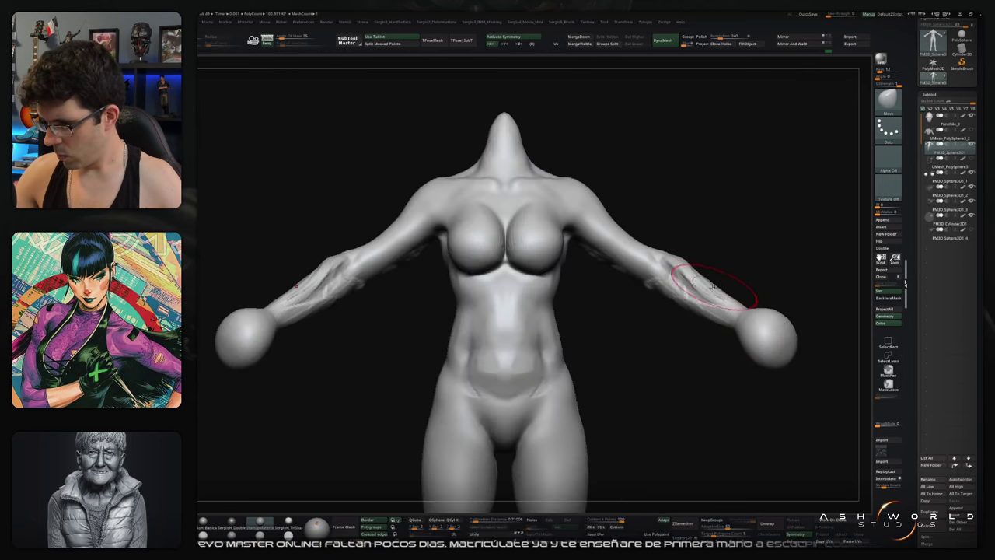
Step: Step up a subdivision level and smooth the arm surfaces
{"action": "key", "text": "d"}
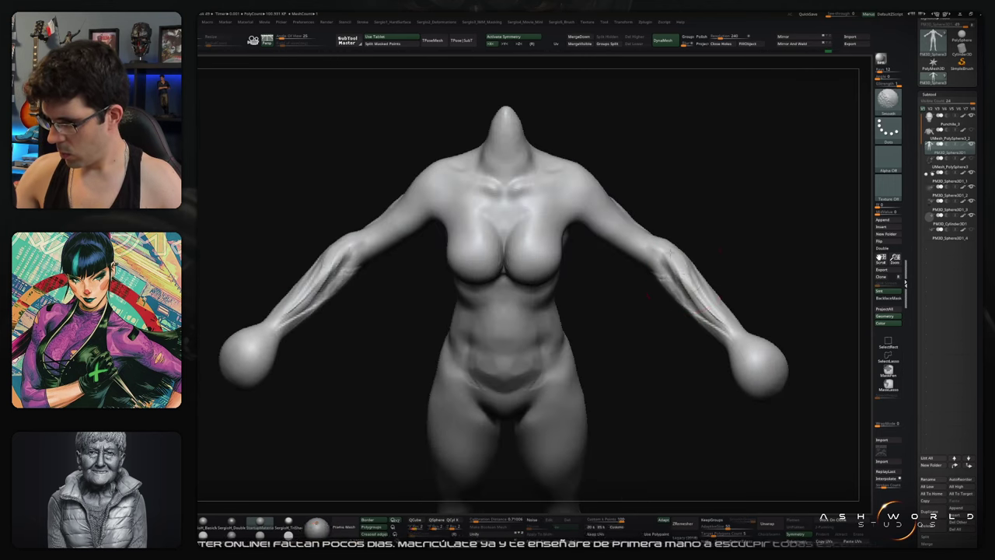
{"action": "right_click_drag", "start_coordinate": [700, 297], "coordinate": [702, 314]}
{"action": "key", "text": "b"}
{"action": "key", "text": "c"}
{"action": "key", "text": "b"}
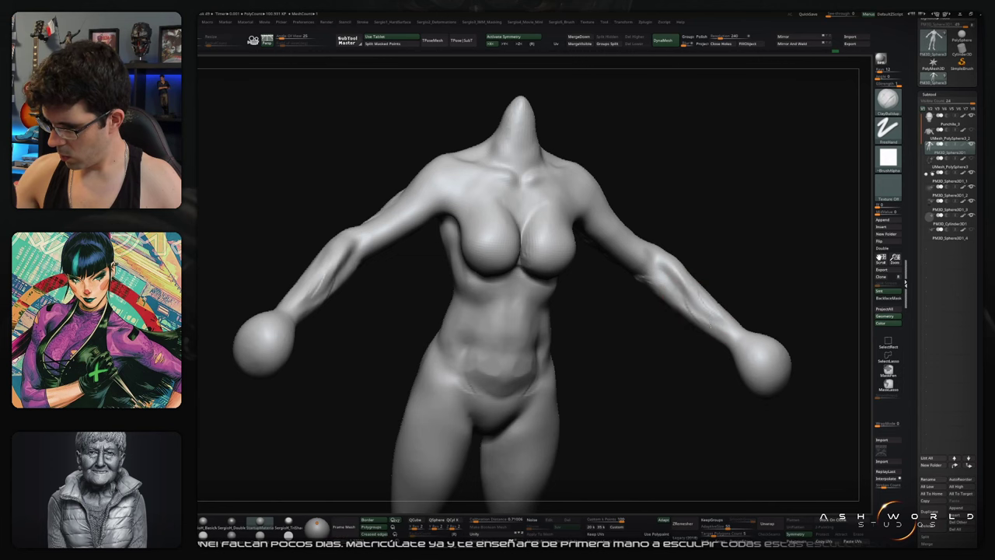
{"action": "key", "text": "shift"}
{"action": "key", "text": "shift+d"}
{"action": "mouse_move", "coordinate": [704, 276]}
{"action": "right_mouse_down", "text": "shift"}
{"action": "mouse_move", "coordinate": [708, 300]}
{"action": "mouse_move", "coordinate": [628, 327]}
{"action": "mouse_move", "coordinate": [782, 277]}
{"action": "mouse_move", "coordinate": [707, 293]}
{"action": "mouse_move", "coordinate": [687, 364]}
{"action": "mouse_move", "coordinate": [670, 296]}
{"action": "right_mouse_up", "text": "shift"}
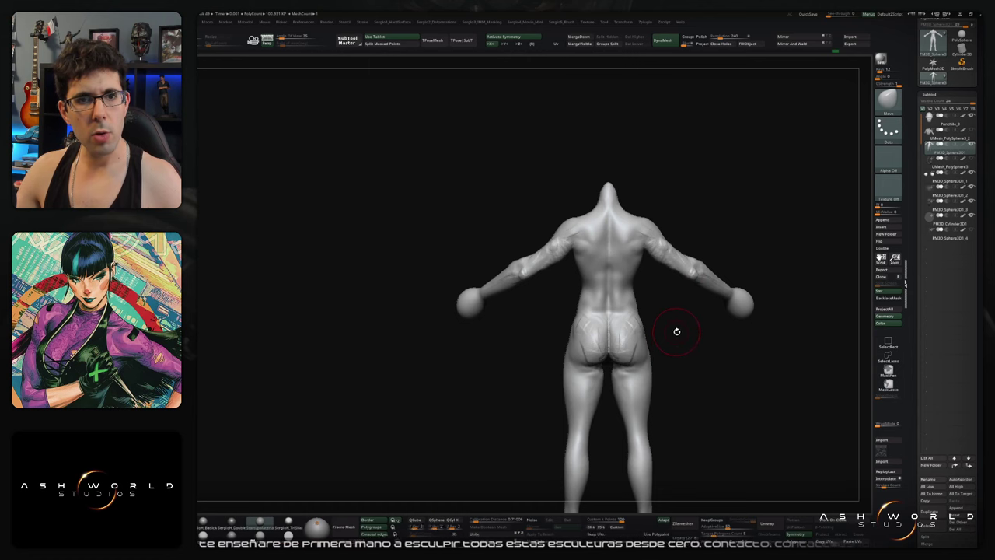
Step: Zoom in, shrink the brush size, and sculpt detail into the buttocks
{"action": "right_click_drag", "start_coordinate": [675, 331], "coordinate": [651, 327], "text": "alt"}
{"action": "mouse_move", "coordinate": [611, 278]}
{"action": "right_mouse_down", "text": "ctrl"}
{"action": "mouse_move", "coordinate": [621, 305]}
{"action": "mouse_move", "coordinate": [704, 329]}
{"action": "mouse_move", "coordinate": [611, 311]}
{"action": "mouse_move", "coordinate": [620, 327]}
{"action": "mouse_move", "coordinate": [603, 300]}
{"action": "right_mouse_up", "text": "ctrl"}
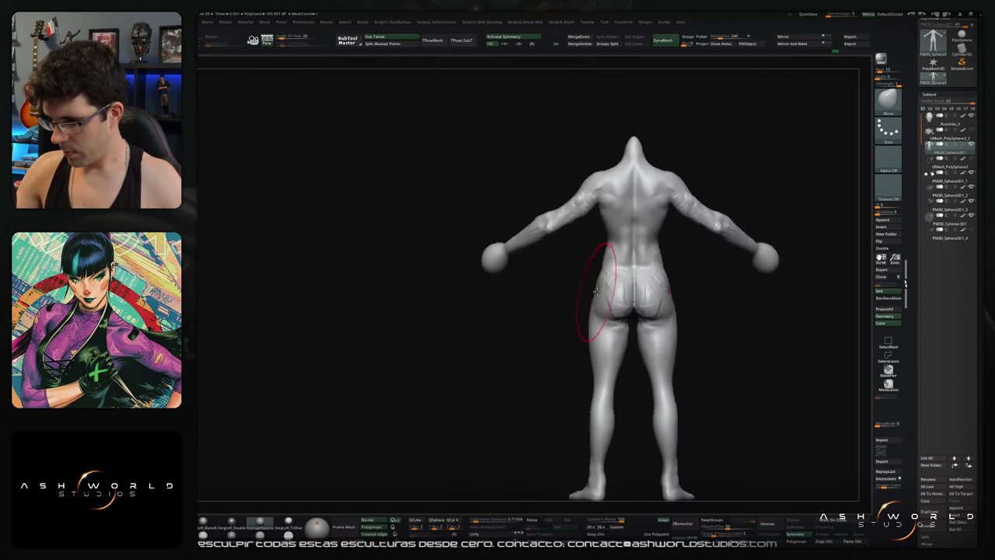
{"action": "key", "text": "s"}
{"action": "left_click_drag", "start_coordinate": [595, 280], "coordinate": [579, 280]}
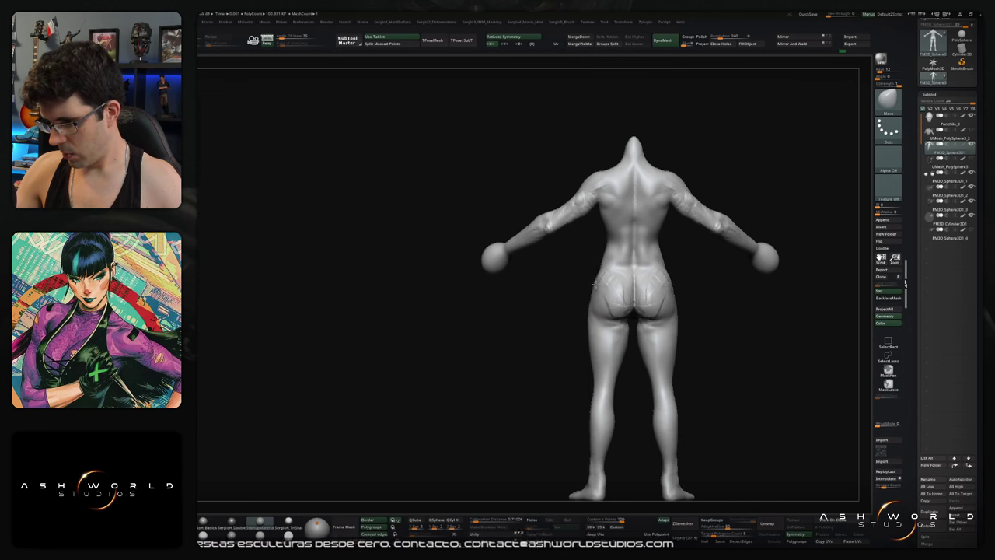
{"action": "left_click_drag", "start_coordinate": [593, 295], "coordinate": [598, 284]}
Step: Reshape the hips and sculpt along the upper thighs from front and rear views
{"action": "mouse_move", "coordinate": [668, 287]}
{"action": "left_mouse_down"}
{"action": "mouse_move", "coordinate": [655, 300]}
{"action": "mouse_move", "coordinate": [615, 290]}
{"action": "left_mouse_up"}
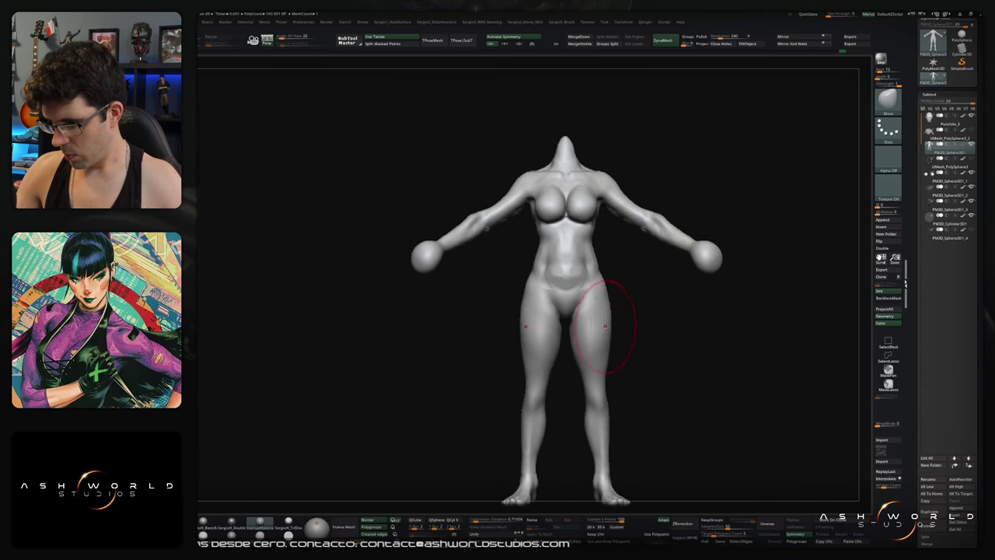
{"action": "right_click_drag", "start_coordinate": [614, 376], "coordinate": [613, 384]}
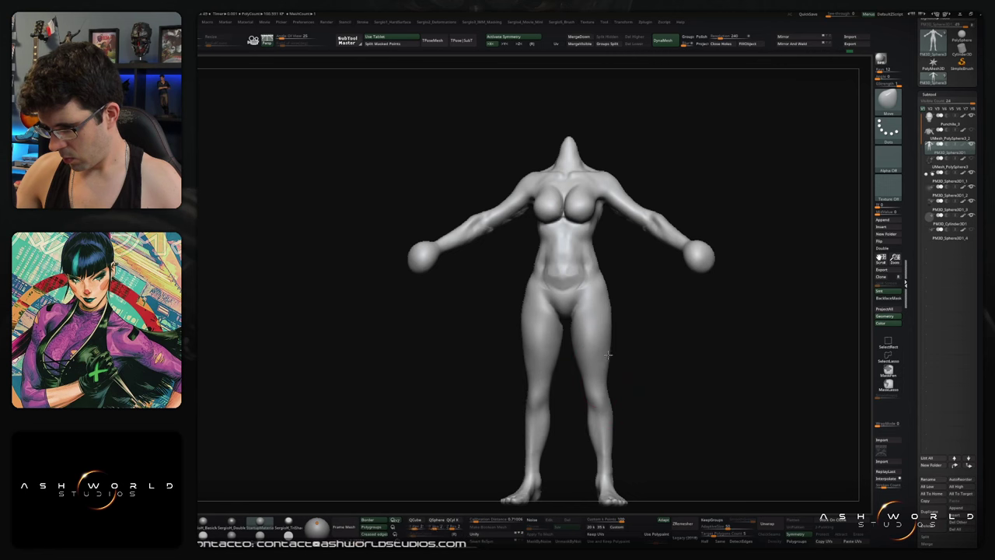
{"action": "right_click_drag", "start_coordinate": [605, 354], "coordinate": [589, 387]}
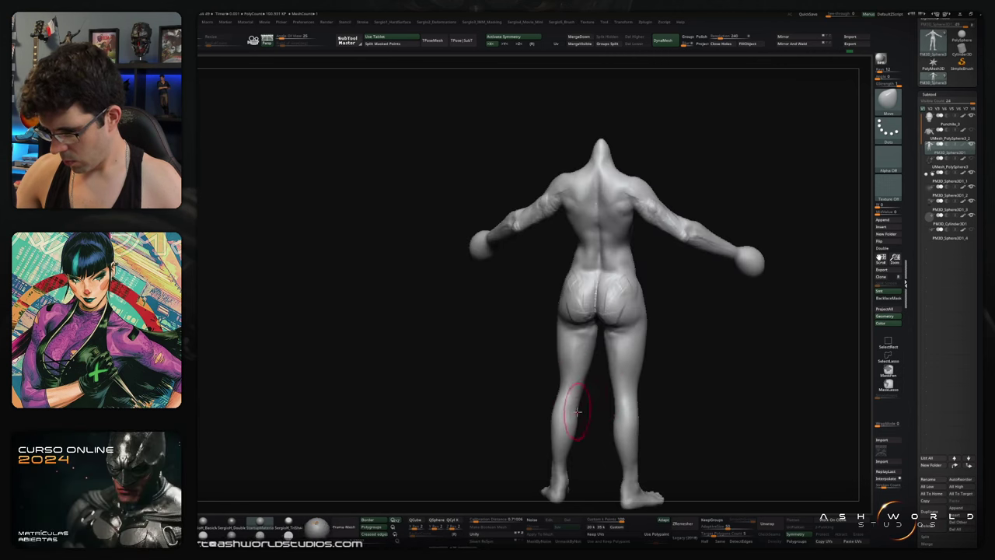
{"action": "mouse_move", "coordinate": [555, 420]}
{"action": "right_mouse_down"}
{"action": "mouse_move", "coordinate": [644, 418]}
{"action": "mouse_move", "coordinate": [644, 366]}
{"action": "mouse_move", "coordinate": [621, 333]}
{"action": "right_mouse_up"}
{"action": "mouse_move", "coordinate": [595, 321]}
{"action": "left_mouse_down"}
{"action": "mouse_move", "coordinate": [599, 342]}
{"action": "mouse_move", "coordinate": [589, 324]}
{"action": "left_mouse_up"}
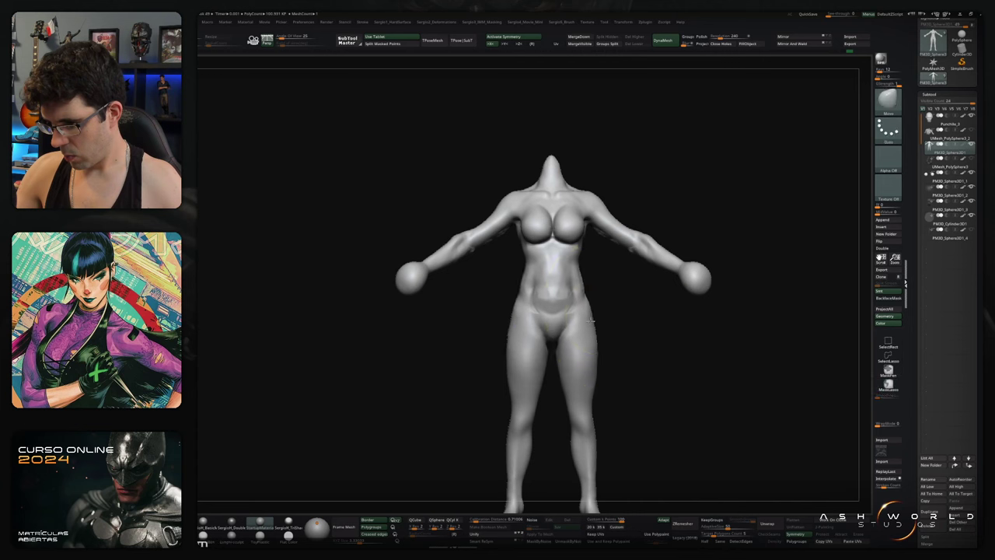
{"action": "left_click_drag", "start_coordinate": [579, 362], "coordinate": [592, 374]}
{"action": "right_click_drag", "start_coordinate": [594, 377], "coordinate": [594, 436], "text": "alt"}
{"action": "mouse_move", "coordinate": [614, 354]}
{"action": "right_mouse_down"}
{"action": "mouse_move", "coordinate": [560, 355]}
{"action": "mouse_move", "coordinate": [614, 354]}
{"action": "mouse_move", "coordinate": [584, 310]}
{"action": "right_mouse_up"}
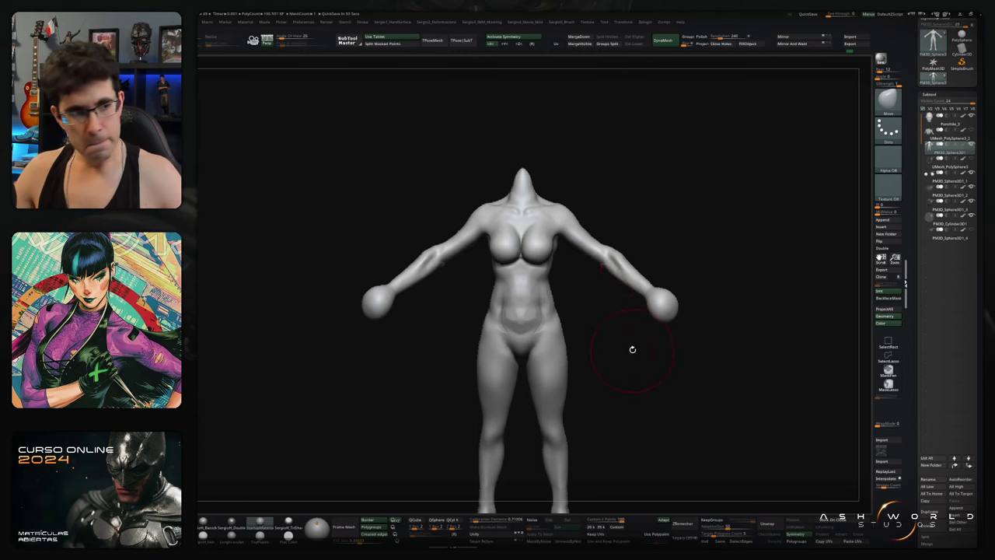
{"action": "mouse_move", "coordinate": [636, 368]}
{"action": "left_mouse_down"}
{"action": "mouse_move", "coordinate": [669, 329]}
{"action": "mouse_move", "coordinate": [619, 344]}
{"action": "left_mouse_up"}
Step: Isolate the area around the right hand with SelectRect and SelectLasso
{"action": "mouse_move", "coordinate": [685, 269]}
{"action": "left_mouse_down", "text": "alt"}
{"action": "mouse_move", "coordinate": [699, 256]}
{"action": "mouse_move", "coordinate": [634, 302]}
{"action": "left_mouse_up", "text": "alt"}
{"action": "left_click", "coordinate": [888, 359]}
{"action": "left_click", "coordinate": [783, 321], "text": "ctrl+shift"}
Step: Isolate the right-hand blobs, inspect them, then show the whole figure again
{"action": "mouse_move", "coordinate": [661, 262]}
{"action": "left_mouse_down", "text": "ctrl+shift"}
{"action": "mouse_move", "coordinate": [666, 400]}
{"action": "mouse_move", "coordinate": [727, 254]}
{"action": "mouse_move", "coordinate": [700, 195]}
{"action": "left_mouse_up", "text": "ctrl+shift"}
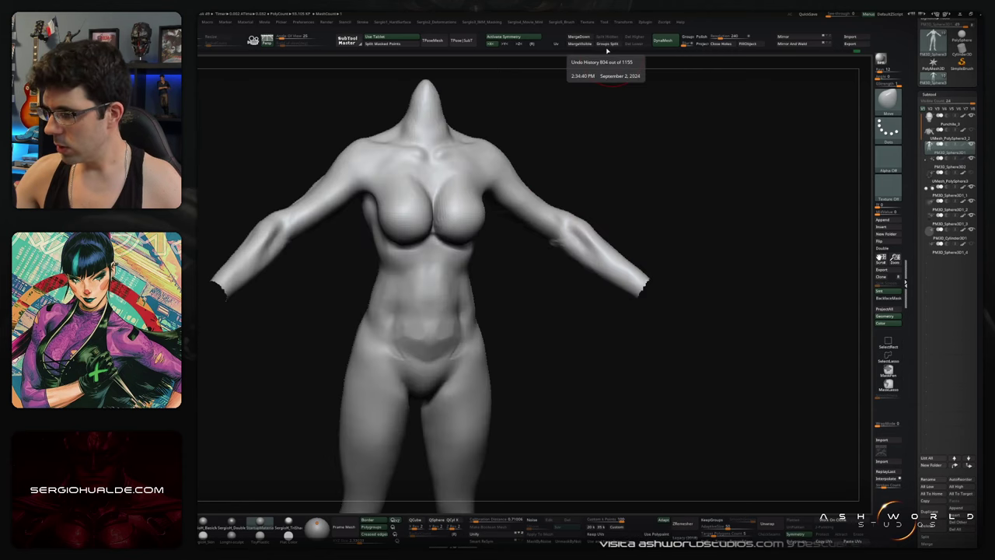
{"action": "mouse_move", "coordinate": [700, 160]}
{"action": "left_mouse_down"}
{"action": "mouse_move", "coordinate": [699, 278]}
{"action": "mouse_move", "coordinate": [622, 277]}
{"action": "left_mouse_up"}
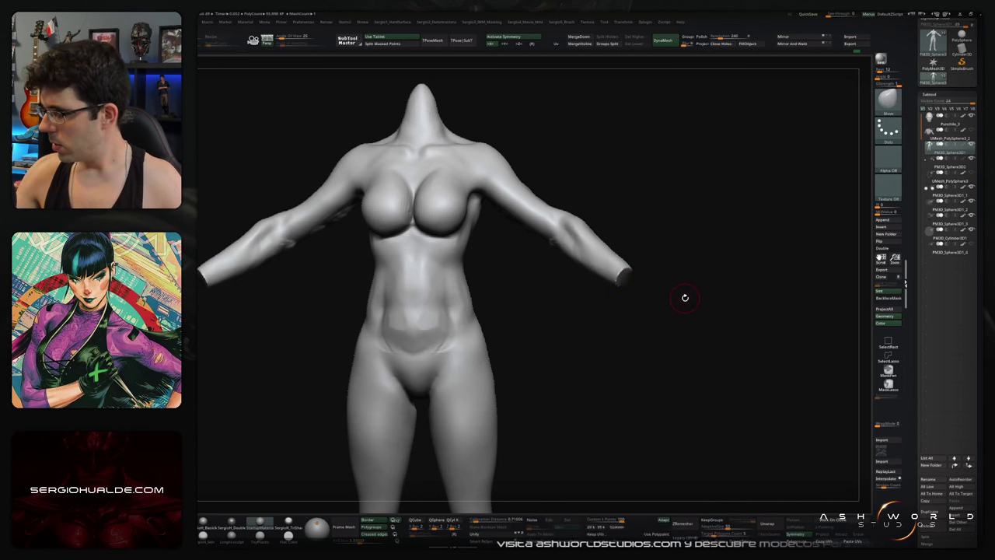
{"action": "left_click", "coordinate": [685, 297], "text": "ctrl+shift"}
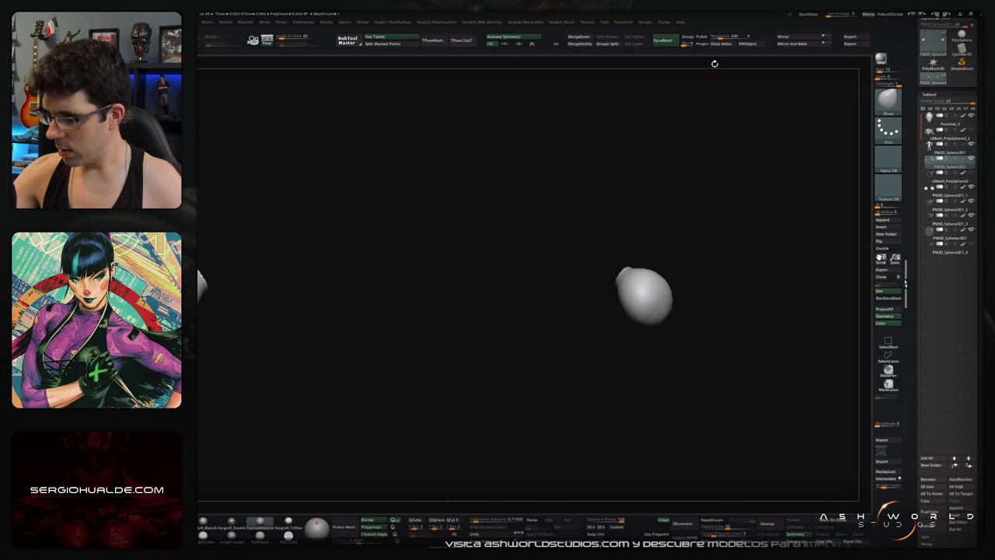
{"action": "left_click_drag", "start_coordinate": [684, 296], "coordinate": [635, 280]}
{"action": "left_click", "coordinate": [633, 302], "text": "ctrl+shift"}
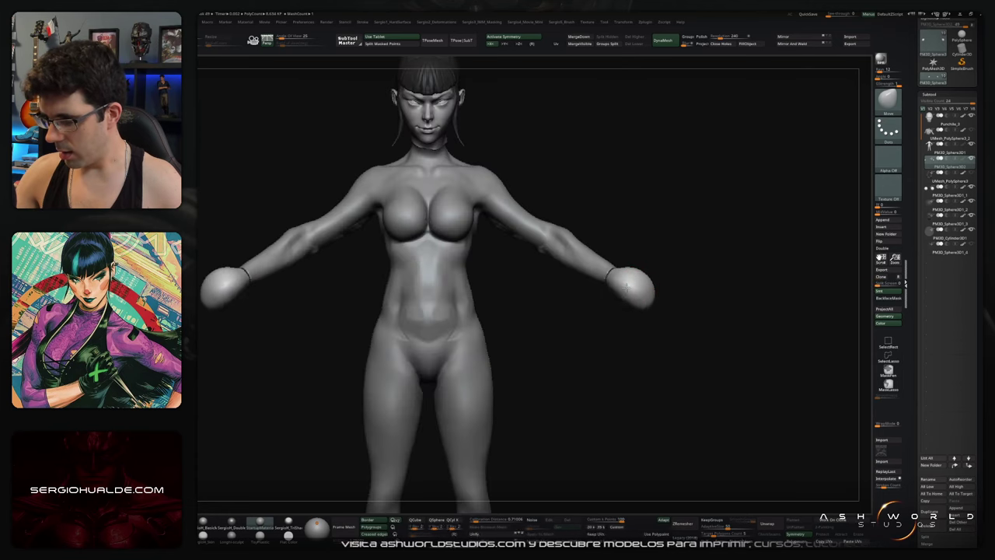
{"action": "left_click_drag", "start_coordinate": [645, 288], "coordinate": [637, 284]}
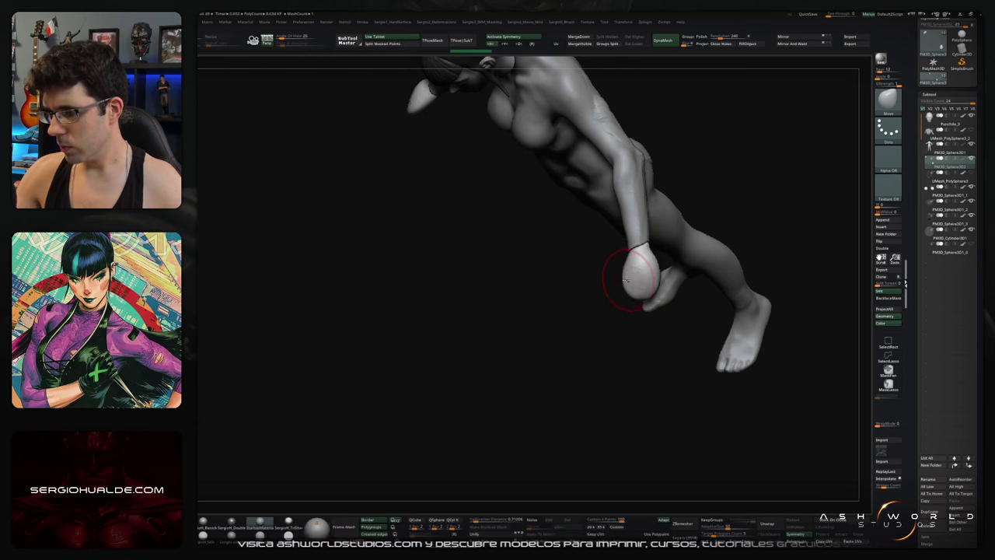
Step: Trim the fist spheres with a freehand Trim brush and frame the figure front-on
{"action": "key", "text": "b"}
{"action": "key", "text": "t"}
{"action": "key", "text": "d"}
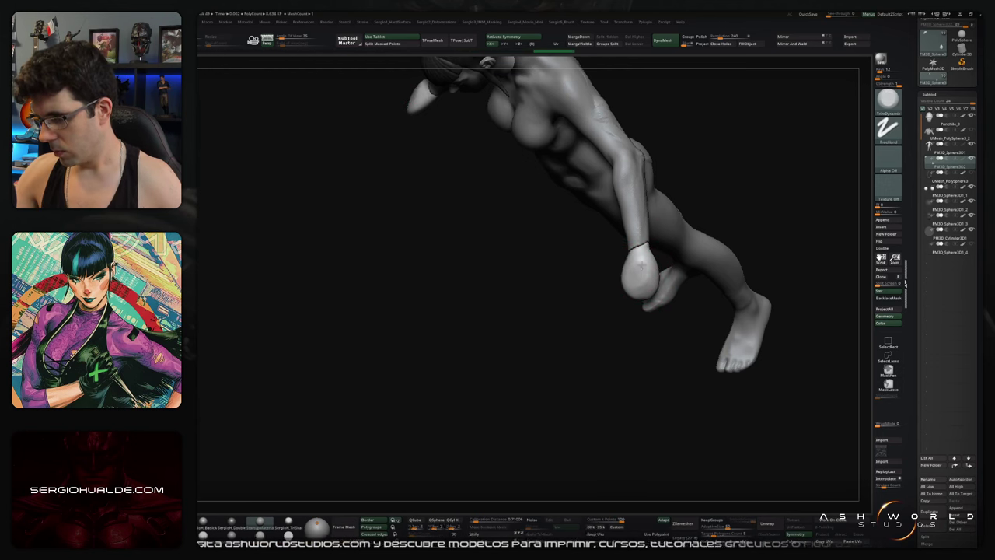
{"action": "mouse_move", "coordinate": [642, 274]}
{"action": "left_mouse_down"}
{"action": "mouse_move", "coordinate": [660, 260]}
{"action": "mouse_move", "coordinate": [633, 277]}
{"action": "left_mouse_up"}
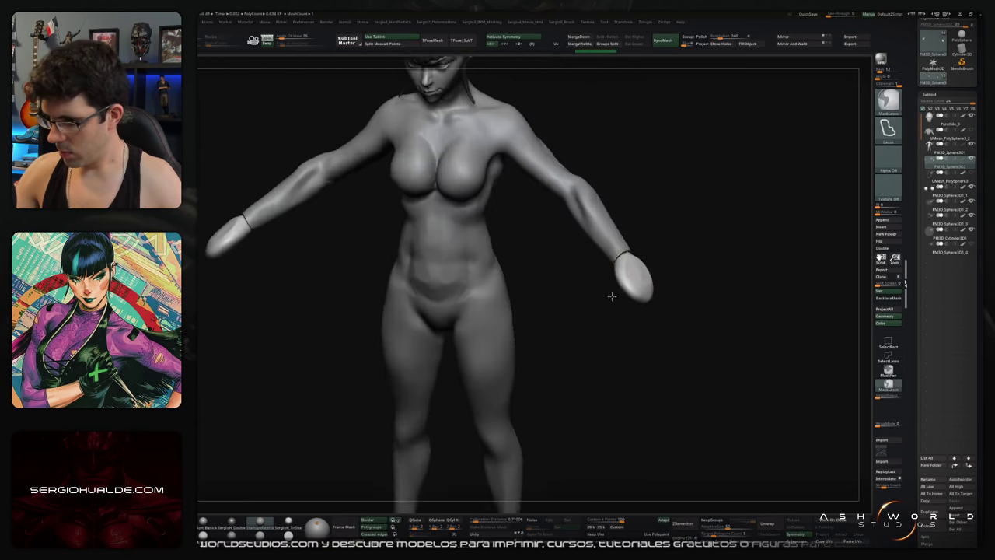
{"action": "right_click_drag", "start_coordinate": [611, 288], "coordinate": [618, 276], "text": "ctrl"}
{"action": "key", "text": "f"}
{"action": "left_click_drag", "start_coordinate": [622, 273], "coordinate": [616, 290]}
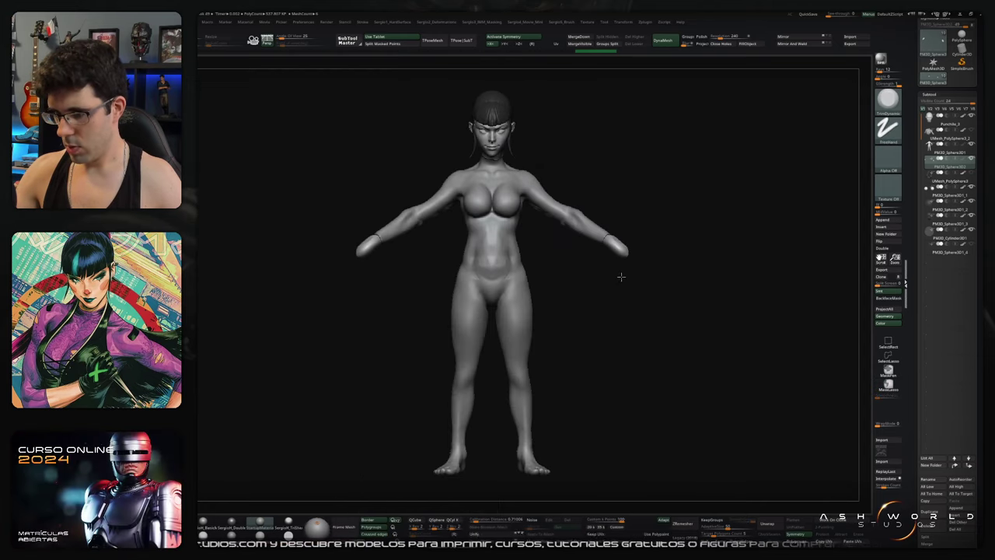
Step: Select the head subtool, move the Transpose pivot to the head, and scale it down
{"action": "key", "text": "w"}
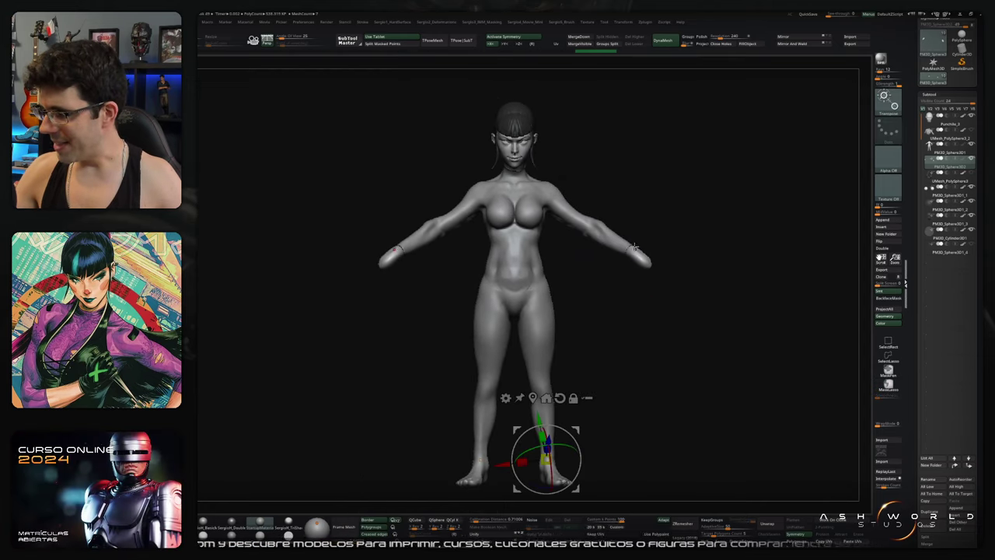
{"action": "left_click", "coordinate": [583, 327], "text": "ctrl"}
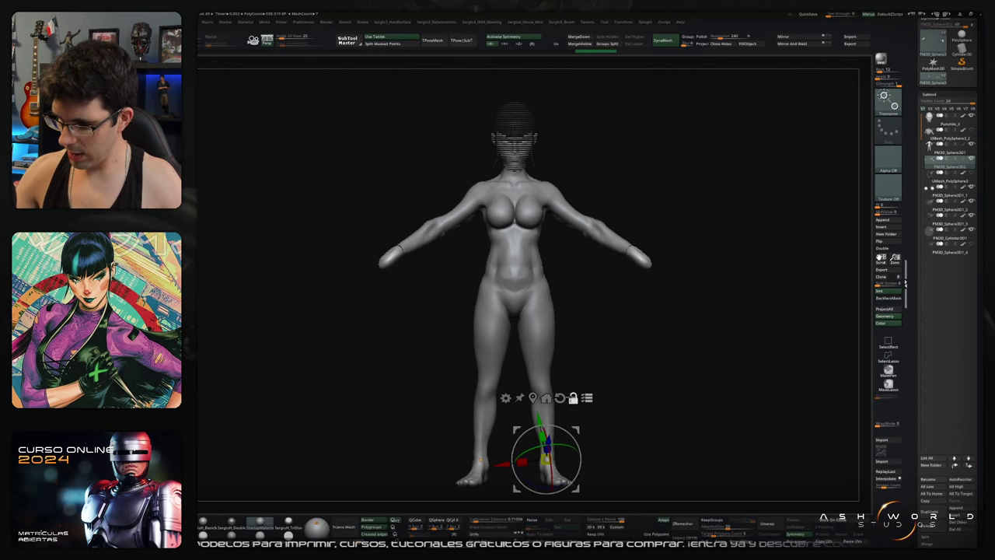
{"action": "left_click", "coordinate": [533, 398]}
{"action": "left_click", "coordinate": [616, 246]}
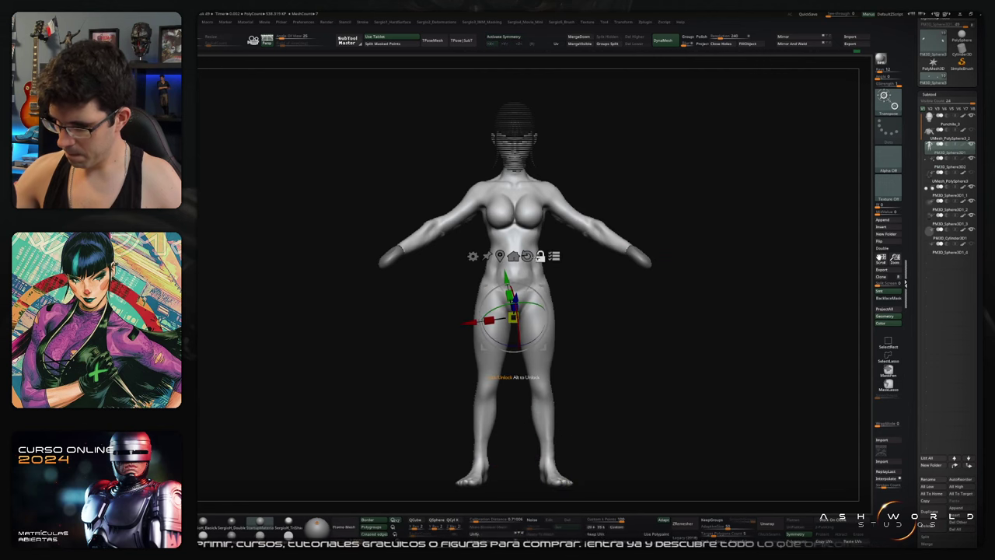
{"action": "left_click_drag", "start_coordinate": [511, 314], "coordinate": [513, 163], "text": "alt"}
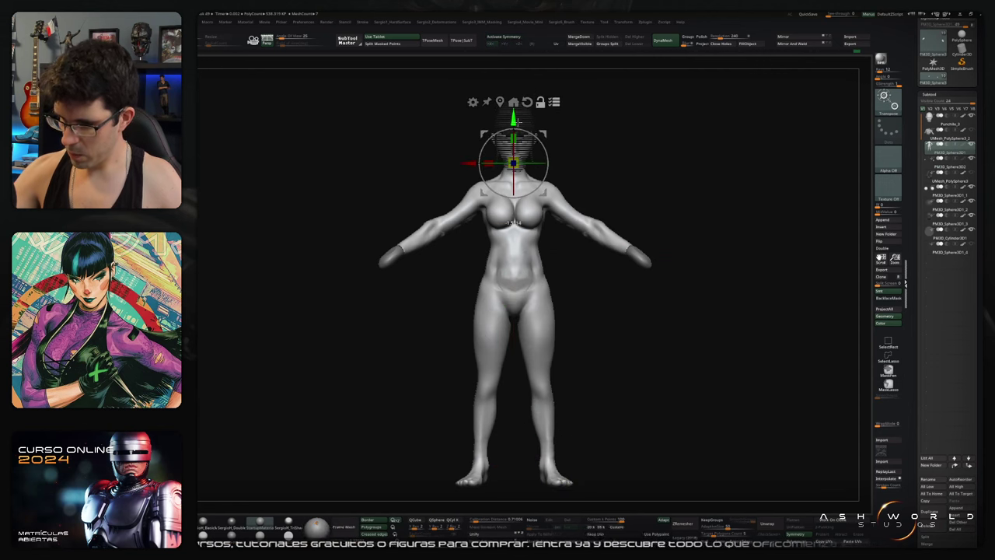
{"action": "mouse_move", "coordinate": [668, 163]}
{"action": "left_mouse_down"}
{"action": "mouse_move", "coordinate": [580, 159]}
{"action": "mouse_move", "coordinate": [542, 141]}
{"action": "mouse_move", "coordinate": [602, 145]}
{"action": "mouse_move", "coordinate": [545, 129]}
{"action": "mouse_move", "coordinate": [566, 138]}
{"action": "mouse_move", "coordinate": [529, 144]}
{"action": "left_mouse_up"}
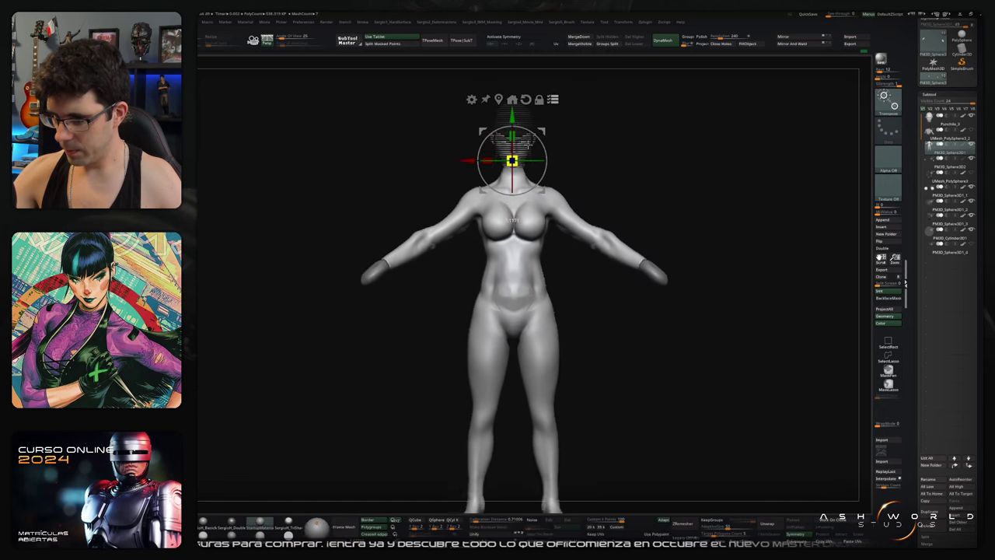
Step: Check the resized head's fit on the neck from a zoomed-out view, ready for Move
{"action": "key", "text": "q"}
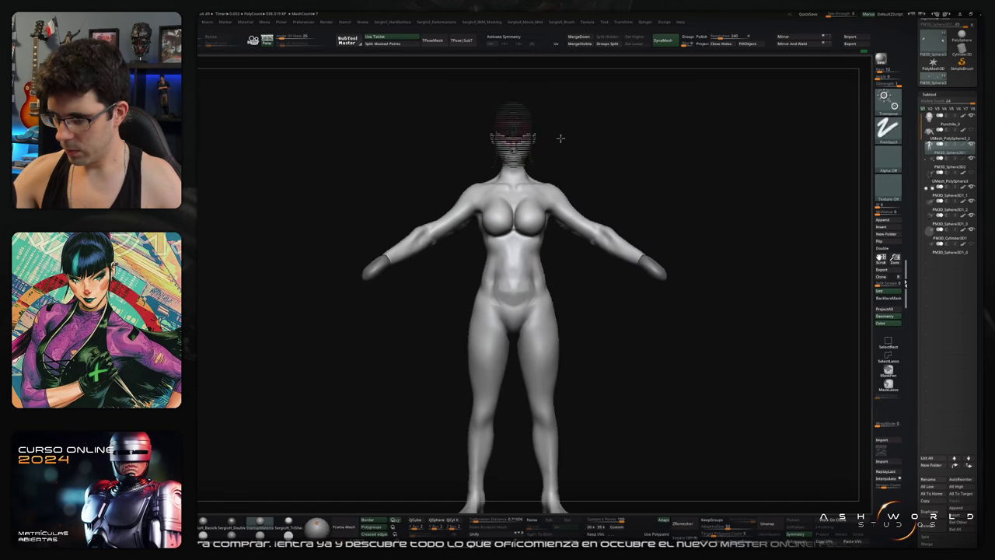
{"action": "left_click_drag", "start_coordinate": [644, 211], "coordinate": [646, 195], "text": "alt"}
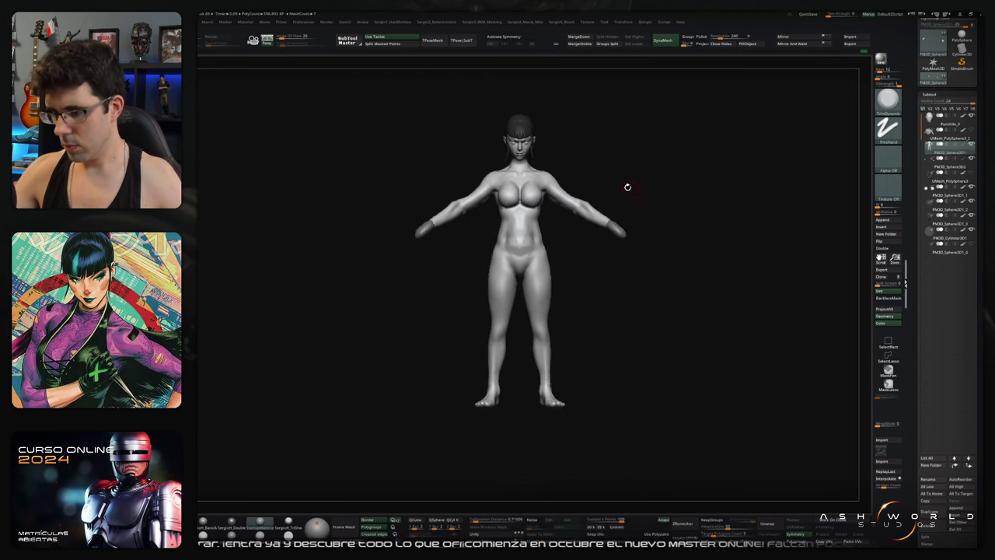
{"action": "key", "text": "w"}
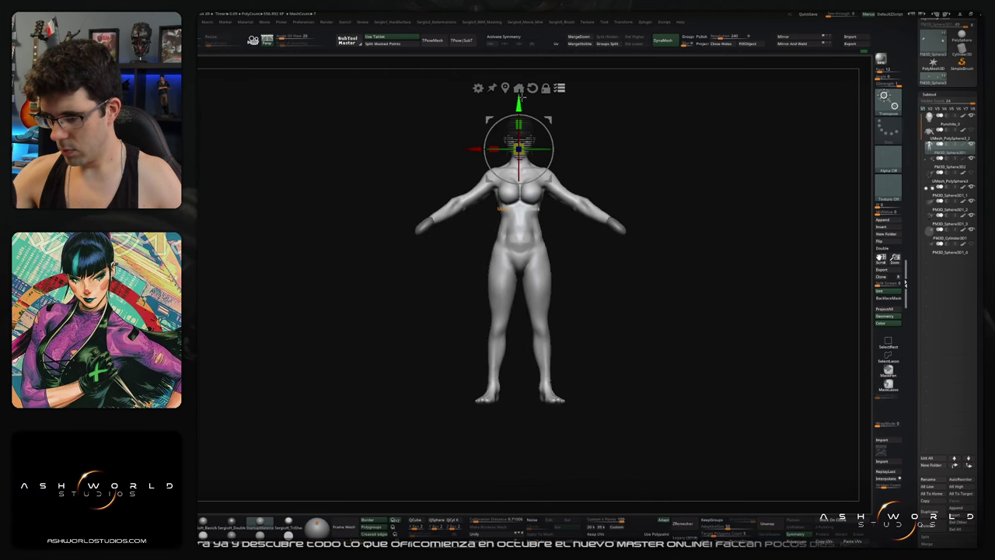
{"action": "key", "text": "q"}
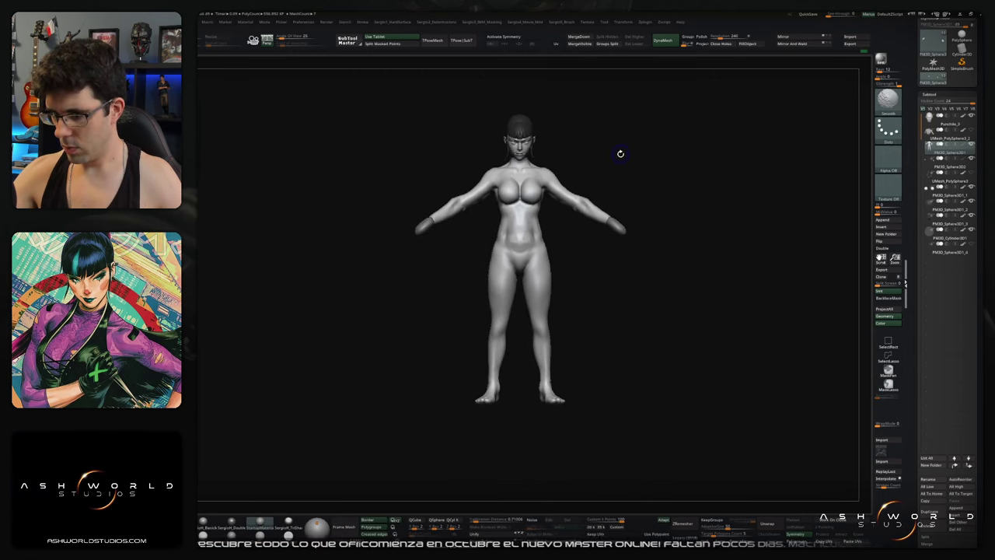
{"action": "key", "text": "w"}
{"action": "key", "text": "q"}
{"action": "mouse_move", "coordinate": [611, 220]}
{"action": "right_mouse_down", "text": "ctrl"}
{"action": "mouse_move", "coordinate": [666, 225]}
{"action": "mouse_move", "coordinate": [636, 254]}
{"action": "mouse_move", "coordinate": [582, 267]}
{"action": "mouse_move", "coordinate": [588, 278]}
{"action": "mouse_move", "coordinate": [551, 269]}
{"action": "mouse_move", "coordinate": [594, 264]}
{"action": "right_mouse_up", "text": "ctrl"}
{"action": "key", "text": "b"}
{"action": "key", "text": "m"}
{"action": "key", "text": "v"}
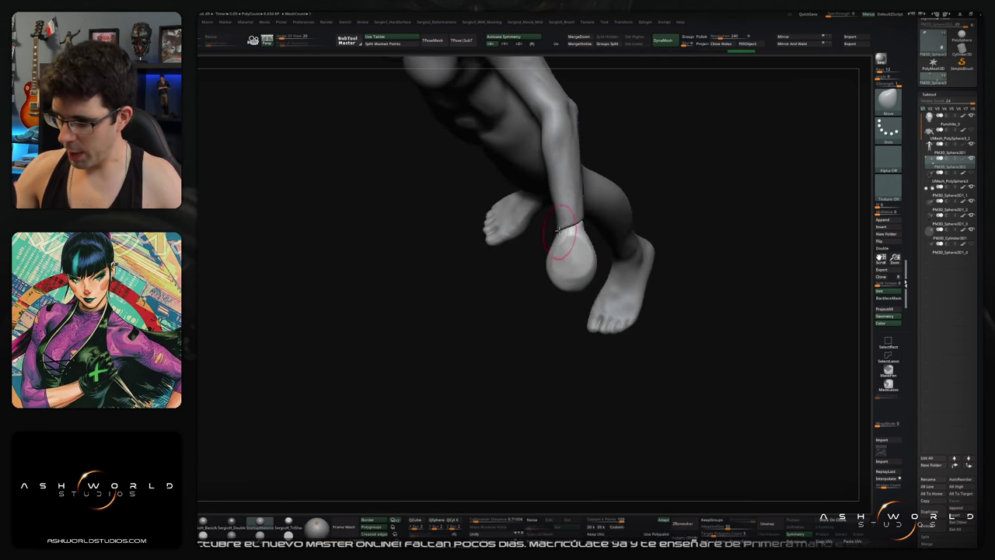
Step: Mask the forearm with a lasso and rotate the right hand blockout downward with the gizmo
{"action": "mouse_move", "coordinate": [551, 246]}
{"action": "right_mouse_down"}
{"action": "mouse_move", "coordinate": [568, 266]}
{"action": "mouse_move", "coordinate": [580, 247]}
{"action": "mouse_move", "coordinate": [640, 266]}
{"action": "mouse_move", "coordinate": [606, 272]}
{"action": "mouse_move", "coordinate": [611, 292]}
{"action": "mouse_move", "coordinate": [621, 264]}
{"action": "mouse_move", "coordinate": [666, 225]}
{"action": "mouse_move", "coordinate": [594, 278]}
{"action": "mouse_move", "coordinate": [604, 245]}
{"action": "mouse_move", "coordinate": [587, 242]}
{"action": "mouse_move", "coordinate": [644, 251]}
{"action": "mouse_move", "coordinate": [604, 259]}
{"action": "mouse_move", "coordinate": [604, 306]}
{"action": "right_mouse_up"}
{"action": "key", "text": "b"}
{"action": "key", "text": "t"}
{"action": "key", "text": "d"}
{"action": "key", "text": "w"}
{"action": "right_click_drag", "start_coordinate": [573, 233], "coordinate": [561, 248]}
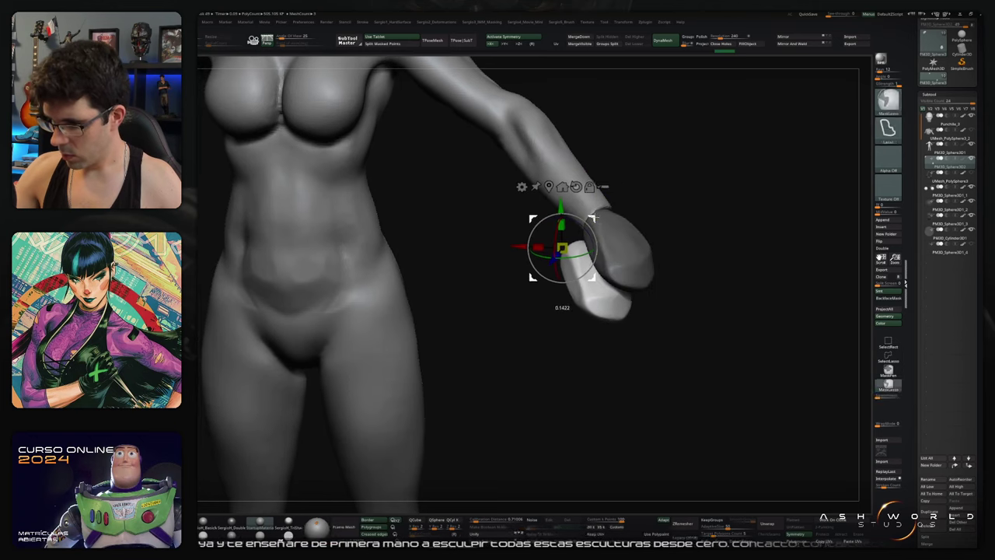
{"action": "left_click_drag", "start_coordinate": [575, 258], "coordinate": [598, 307]}
{"action": "mouse_move", "coordinate": [599, 308]}
{"action": "right_mouse_down"}
{"action": "mouse_move", "coordinate": [623, 245]}
{"action": "mouse_move", "coordinate": [653, 271]}
{"action": "right_mouse_up"}
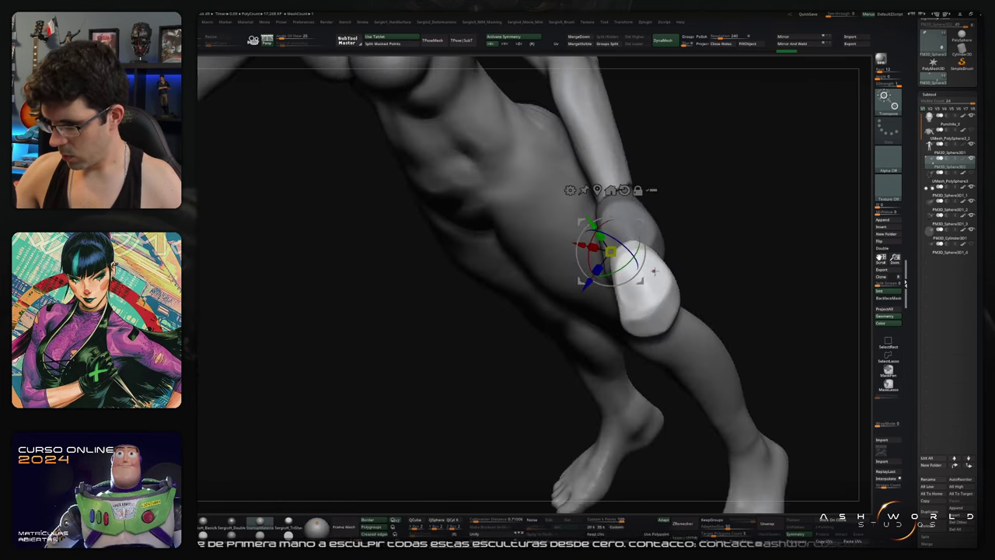
{"action": "key", "text": "q"}
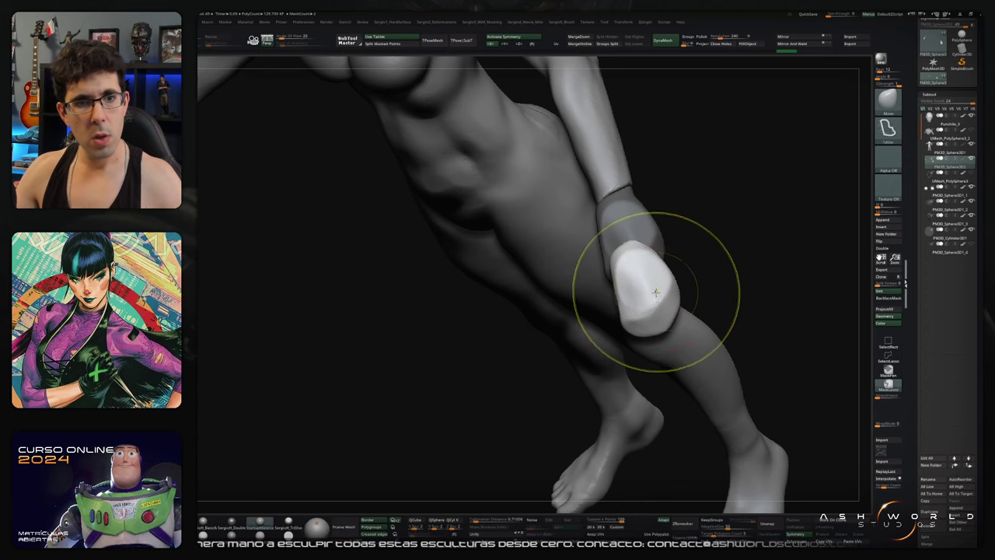
Step: Pull the fist narrower and longer downward with the Move brush
{"action": "right_click_drag", "start_coordinate": [656, 291], "coordinate": [649, 267]}
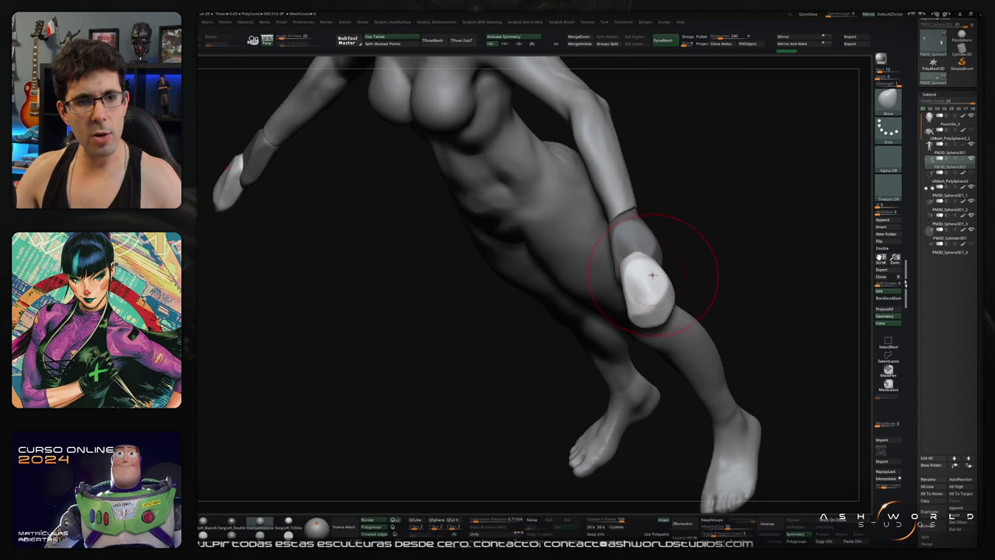
{"action": "right_click_drag", "start_coordinate": [651, 278], "coordinate": [670, 277]}
{"action": "left_click_drag", "start_coordinate": [666, 292], "coordinate": [646, 306]}
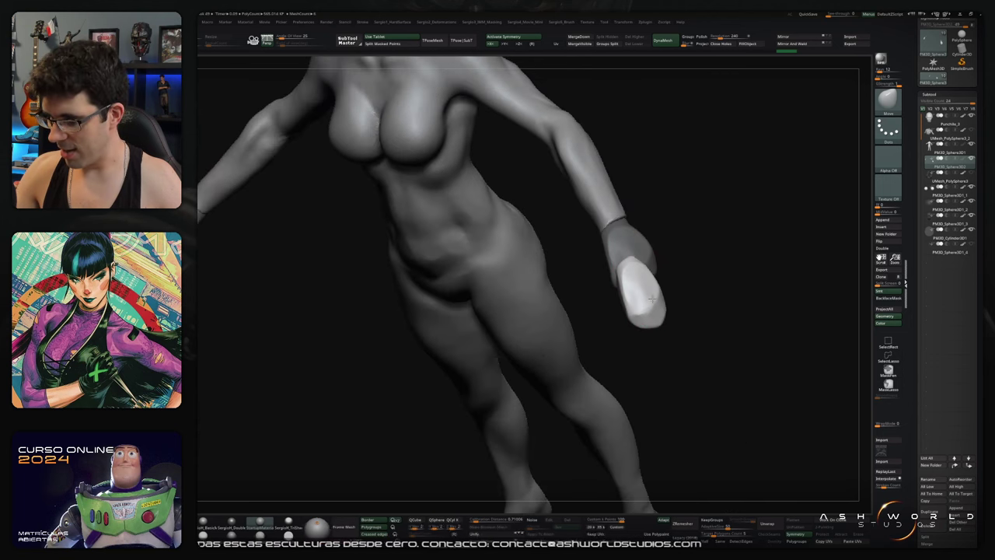
{"action": "right_click_drag", "start_coordinate": [642, 308], "coordinate": [669, 299]}
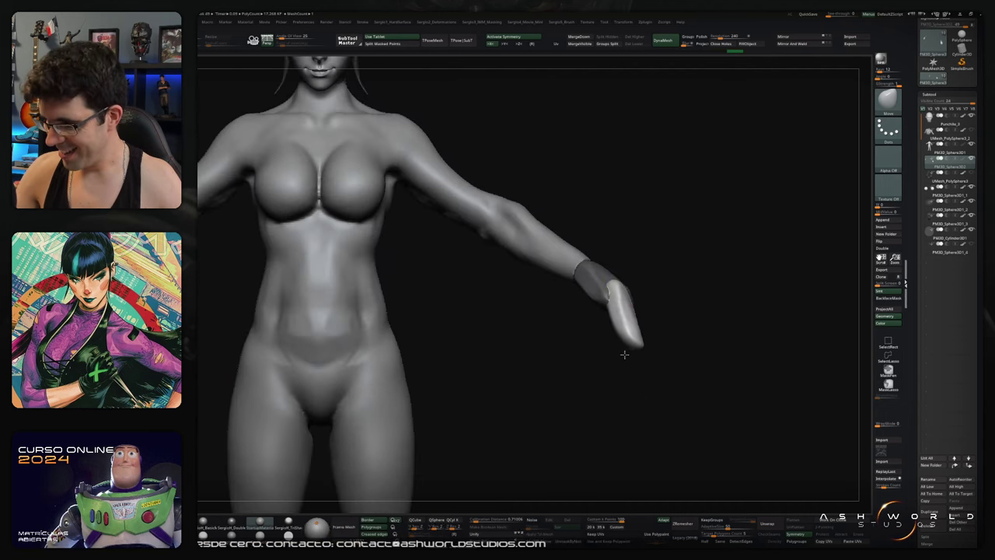
{"action": "mouse_move", "coordinate": [640, 337]}
{"action": "right_mouse_down"}
{"action": "mouse_move", "coordinate": [649, 319]}
{"action": "mouse_move", "coordinate": [637, 318]}
{"action": "mouse_move", "coordinate": [646, 333]}
{"action": "mouse_move", "coordinate": [620, 329]}
{"action": "right_mouse_up"}
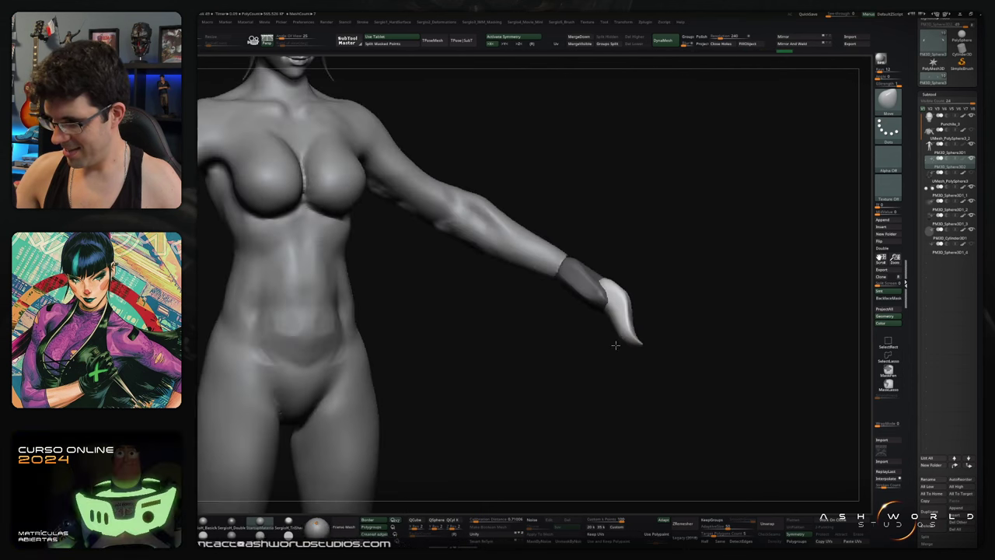
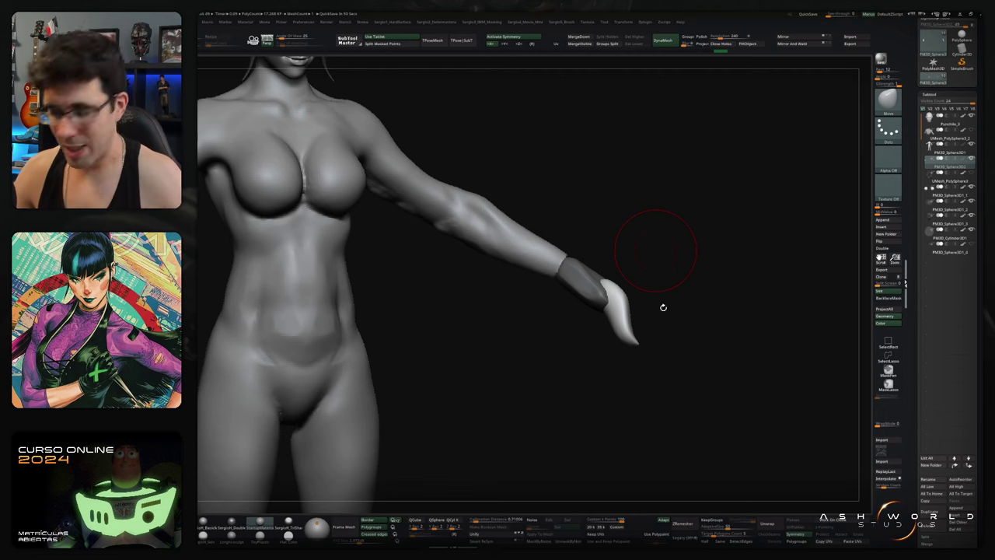
Step: Solo the hand and hide everything but its finger polygroup, then turn Polyframe back off
{"action": "left_click_drag", "start_coordinate": [663, 307], "coordinate": [644, 355]}
{"action": "left_click", "coordinate": [633, 303], "text": "ctrl+shift"}
{"action": "left_click_drag", "start_coordinate": [634, 304], "coordinate": [640, 314]}
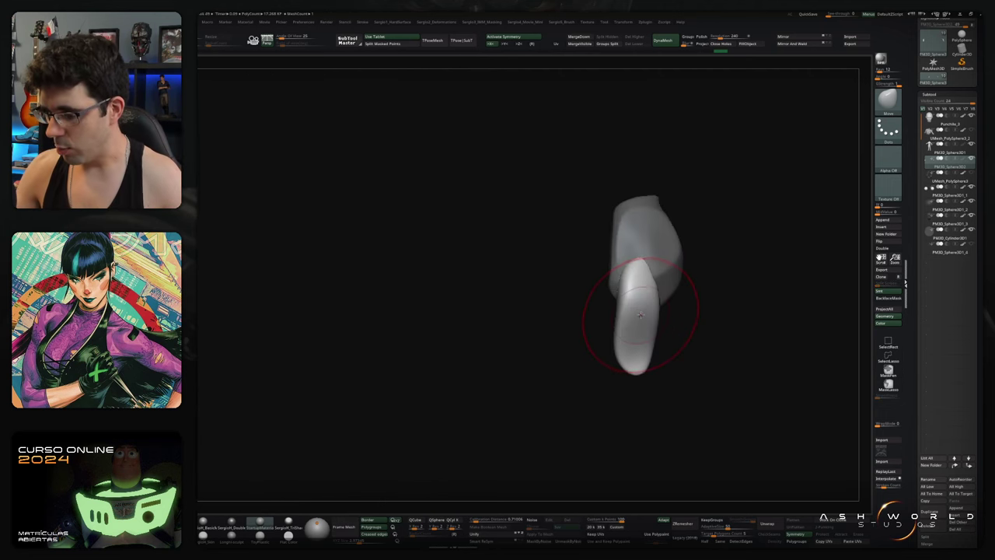
{"action": "key", "text": "shift+f"}
{"action": "key", "text": "ctrl+w"}
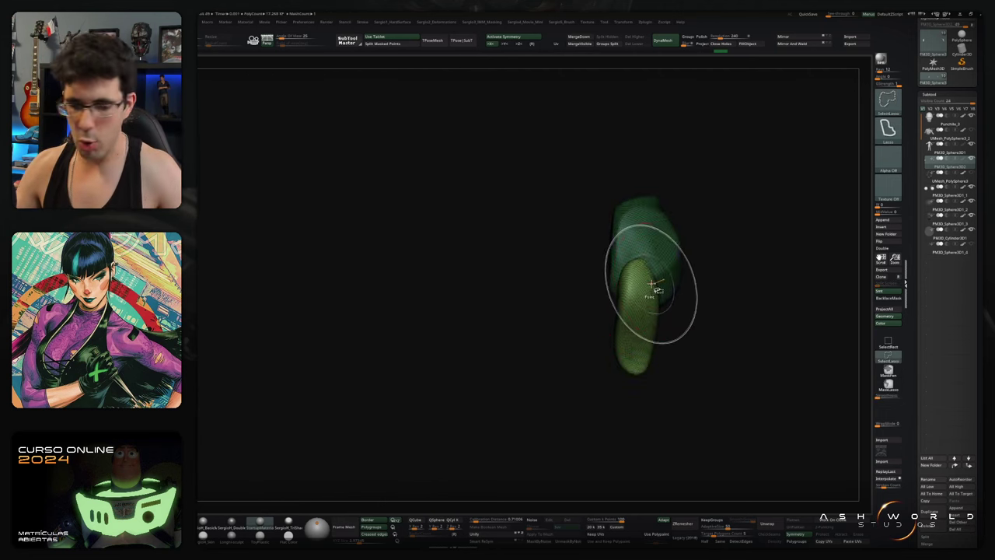
{"action": "key", "text": "ctrl+w"}
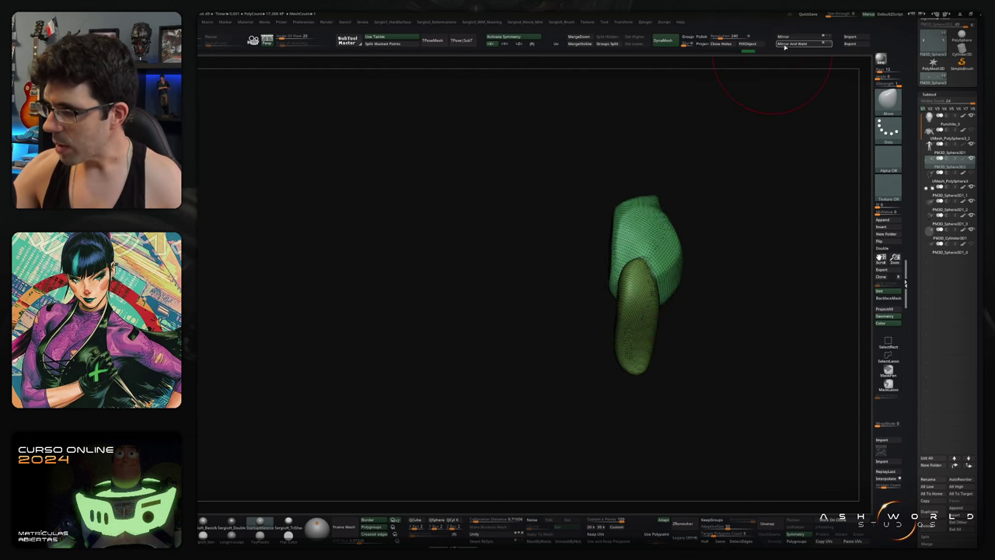
{"action": "left_click", "coordinate": [634, 307], "text": "ctrl+shift"}
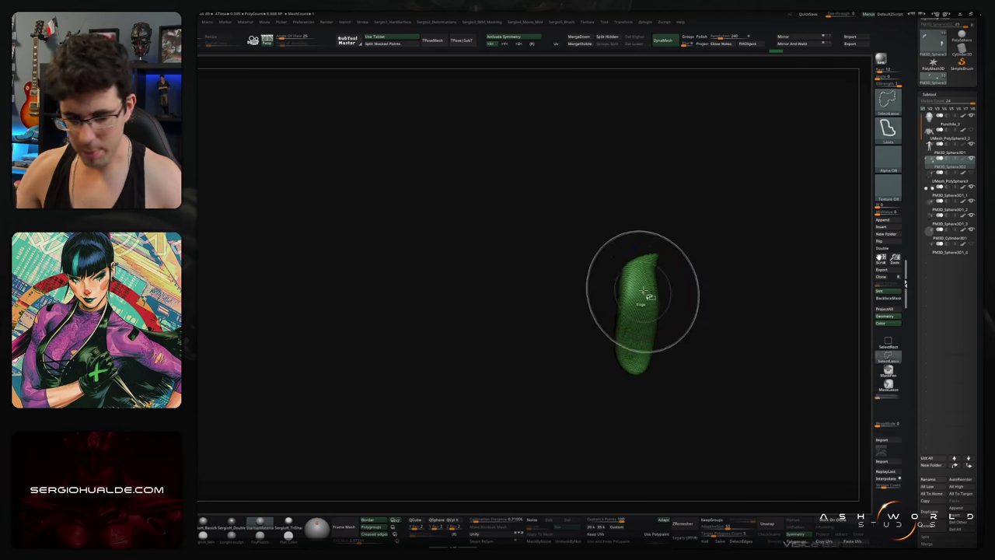
{"action": "key", "text": "shift+f"}
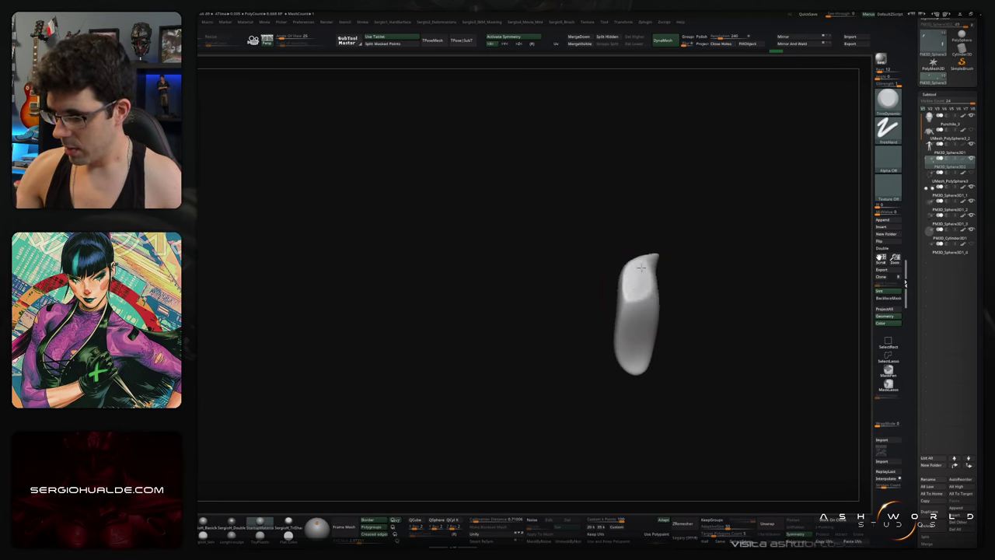
Step: Plane the finger's sides and top flat with TrimDynamic, checking it from several angles
{"action": "left_click_drag", "start_coordinate": [679, 310], "coordinate": [669, 281]}
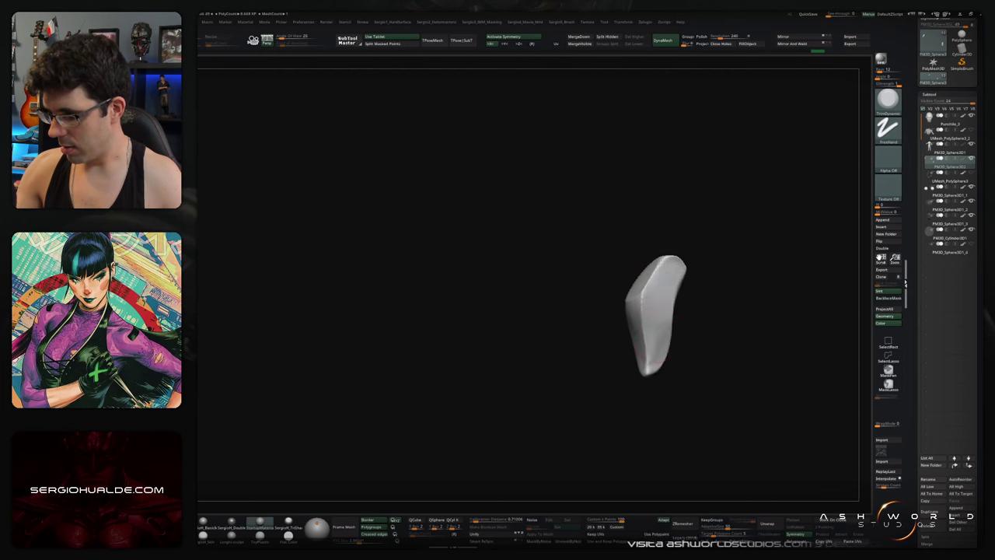
{"action": "left_click_drag", "start_coordinate": [680, 300], "coordinate": [716, 287]}
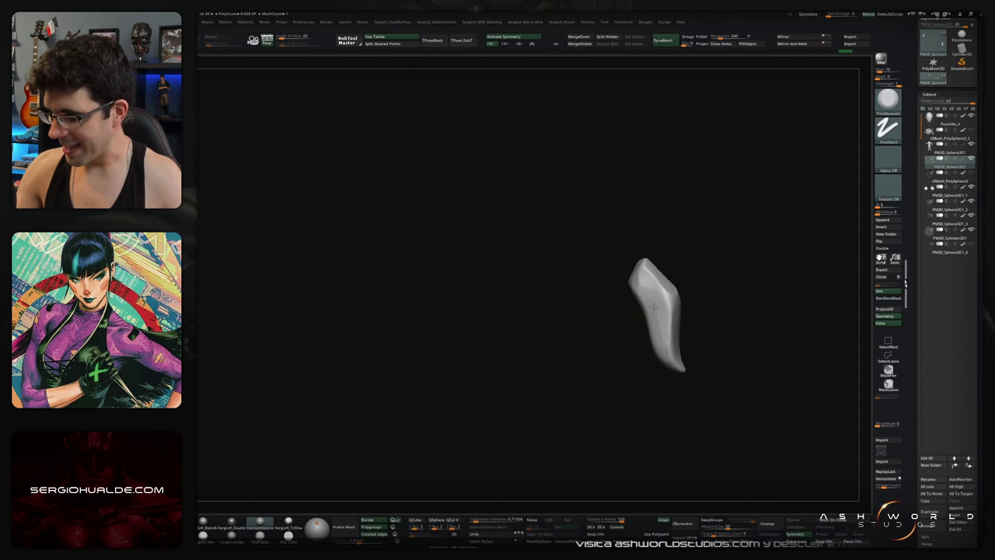
{"action": "left_click_drag", "start_coordinate": [663, 351], "coordinate": [639, 343]}
{"action": "mouse_move", "coordinate": [616, 311]}
{"action": "left_mouse_down"}
{"action": "mouse_move", "coordinate": [613, 325]}
{"action": "mouse_move", "coordinate": [657, 309]}
{"action": "mouse_move", "coordinate": [639, 318]}
{"action": "mouse_move", "coordinate": [660, 337]}
{"action": "mouse_move", "coordinate": [637, 317]}
{"action": "left_mouse_up"}
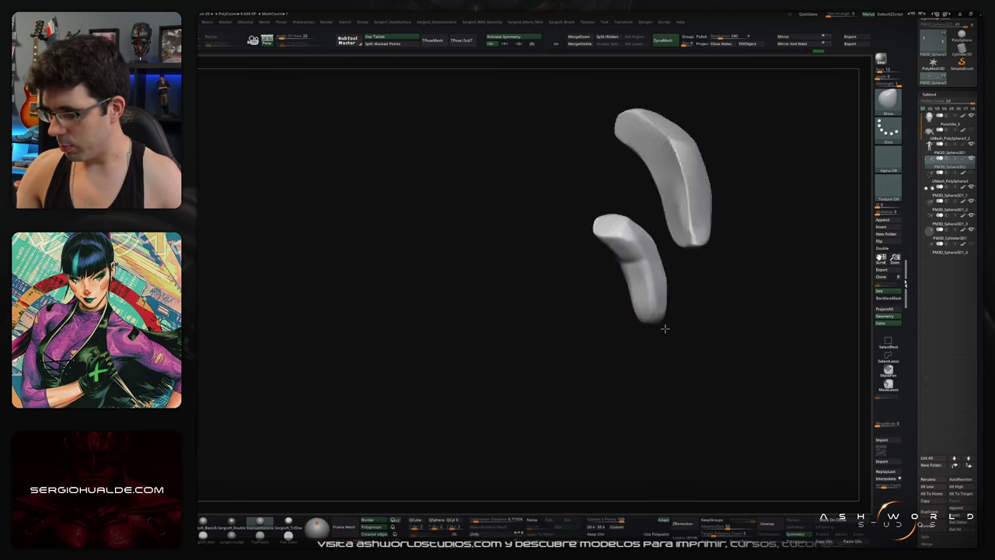
{"action": "mouse_move", "coordinate": [651, 313]}
{"action": "left_mouse_down"}
{"action": "mouse_move", "coordinate": [671, 274]}
{"action": "mouse_move", "coordinate": [655, 249]}
{"action": "left_mouse_up"}
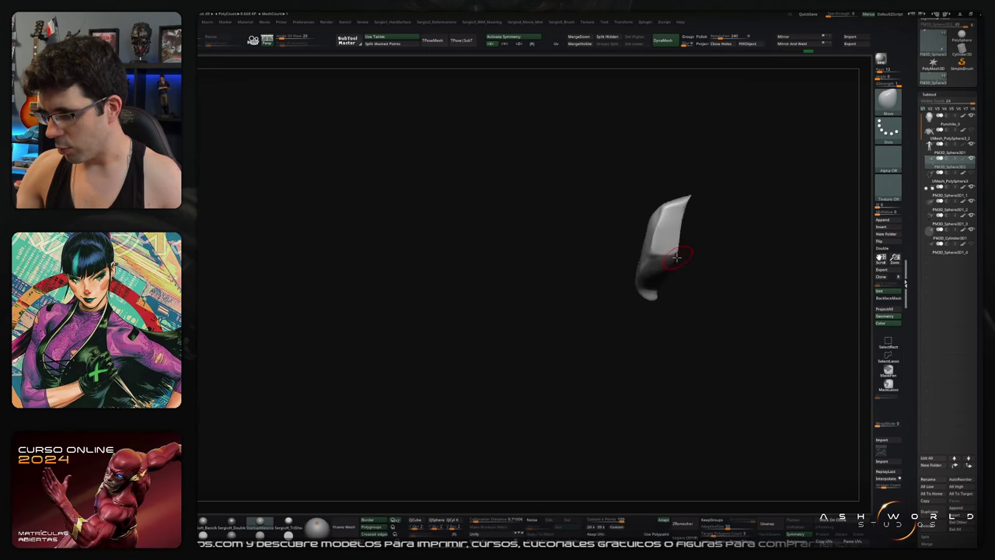
{"action": "left_click_drag", "start_coordinate": [723, 233], "coordinate": [674, 209]}
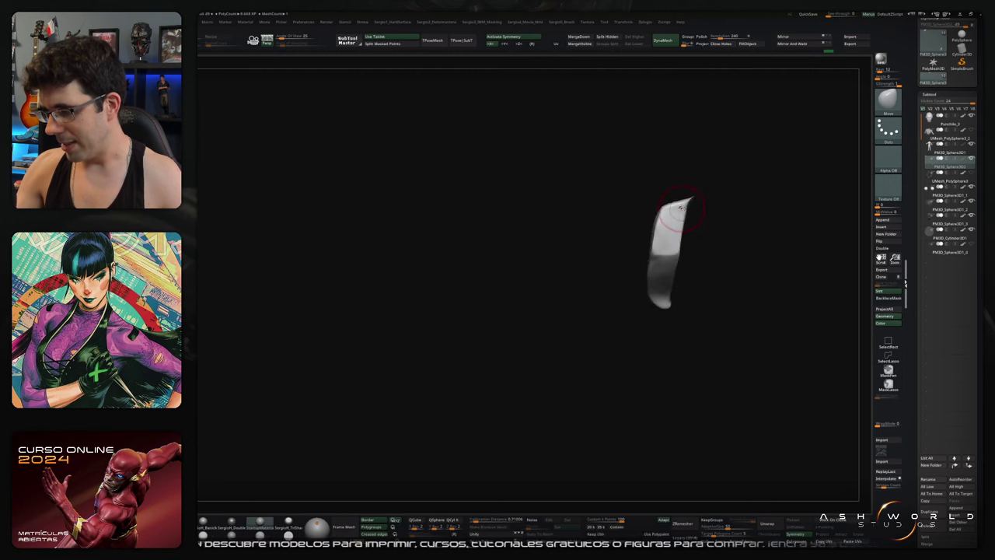
{"action": "mouse_move", "coordinate": [675, 261]}
{"action": "left_mouse_down"}
{"action": "mouse_move", "coordinate": [653, 265]}
{"action": "mouse_move", "coordinate": [666, 243]}
{"action": "mouse_move", "coordinate": [679, 260]}
{"action": "mouse_move", "coordinate": [647, 279]}
{"action": "mouse_move", "coordinate": [660, 240]}
{"action": "mouse_move", "coordinate": [645, 294]}
{"action": "mouse_move", "coordinate": [607, 291]}
{"action": "mouse_move", "coordinate": [564, 262]}
{"action": "mouse_move", "coordinate": [566, 250]}
{"action": "left_mouse_up"}
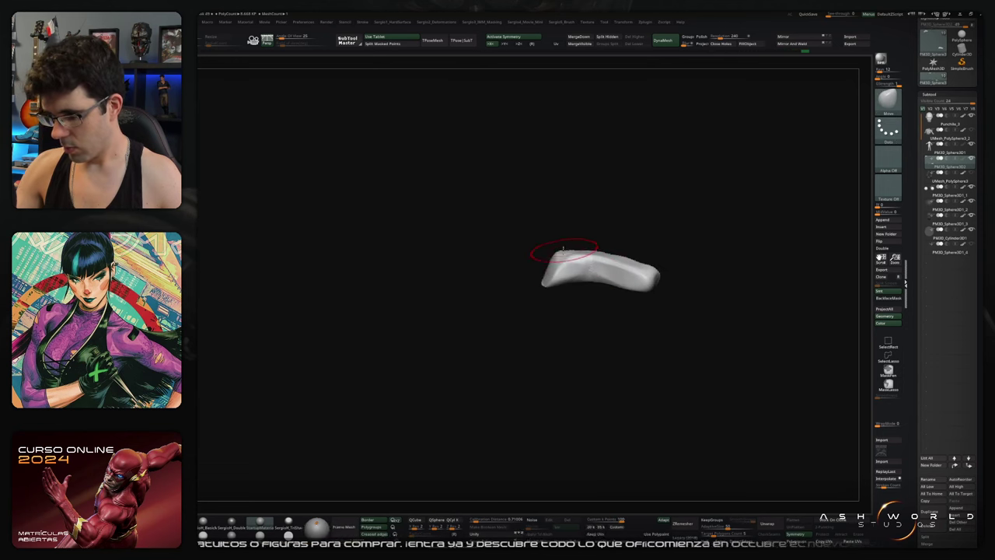
{"action": "mouse_move", "coordinate": [558, 286]}
{"action": "left_mouse_down"}
{"action": "mouse_move", "coordinate": [564, 259]}
{"action": "mouse_move", "coordinate": [603, 310]}
{"action": "mouse_move", "coordinate": [595, 355]}
{"action": "mouse_move", "coordinate": [611, 360]}
{"action": "mouse_move", "coordinate": [648, 303]}
{"action": "mouse_move", "coordinate": [642, 273]}
{"action": "mouse_move", "coordinate": [637, 289]}
{"action": "left_mouse_up"}
{"action": "mouse_move", "coordinate": [660, 253]}
{"action": "left_mouse_down"}
{"action": "mouse_move", "coordinate": [666, 259]}
{"action": "mouse_move", "coordinate": [624, 267]}
{"action": "left_mouse_up"}
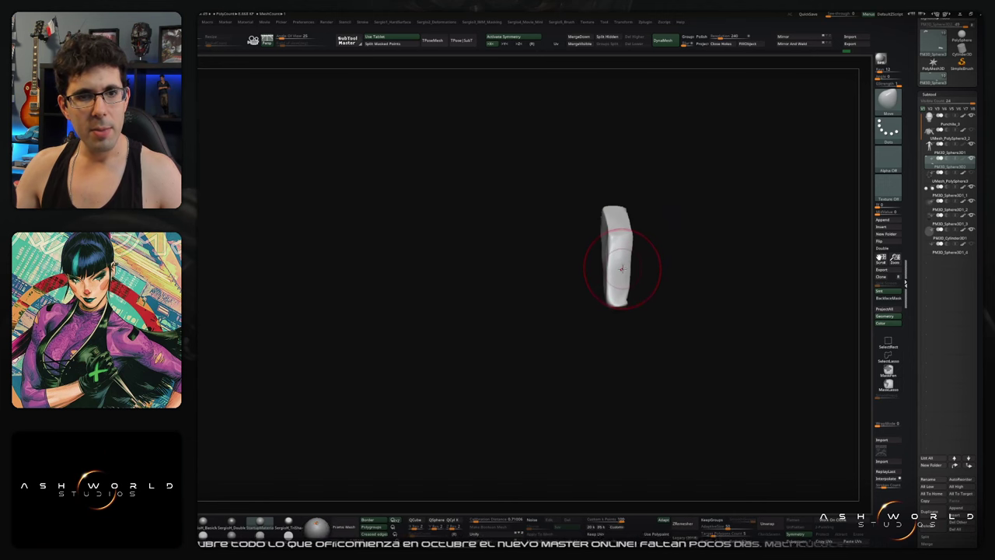
{"action": "left_click_drag", "start_coordinate": [620, 270], "coordinate": [599, 278]}
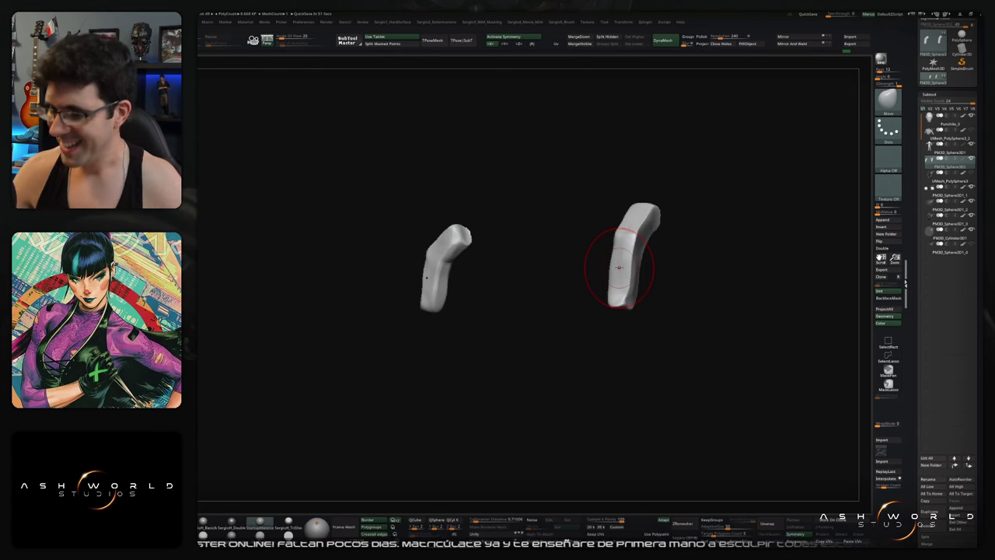
Step: Step back through the undo history to recover the finger's bent state
{"action": "key", "text": "ctrl+z"}
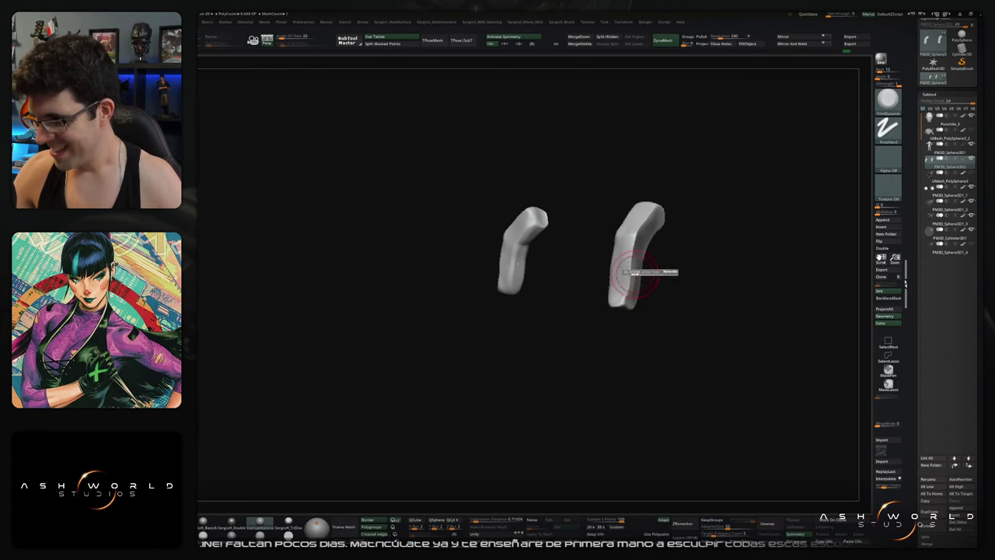
{"action": "key", "text": "ctrl+z"}
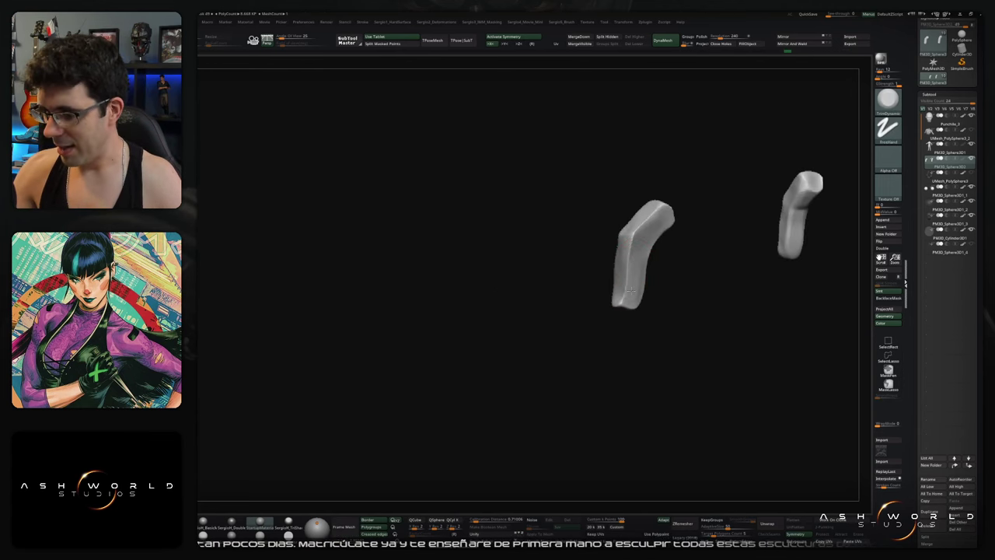
{"action": "key", "text": "ctrl+z"}
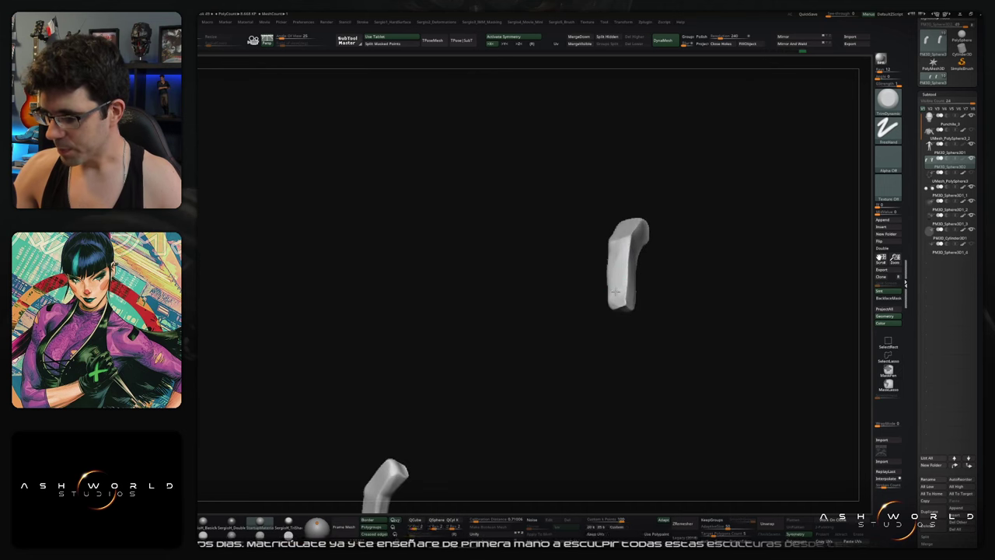
{"action": "key", "text": "ctrl+z"}
{"action": "key", "text": "ctrl+z"}
{"action": "key", "text": "ctrl+z"}
{"action": "key", "text": "ctrl+z"}
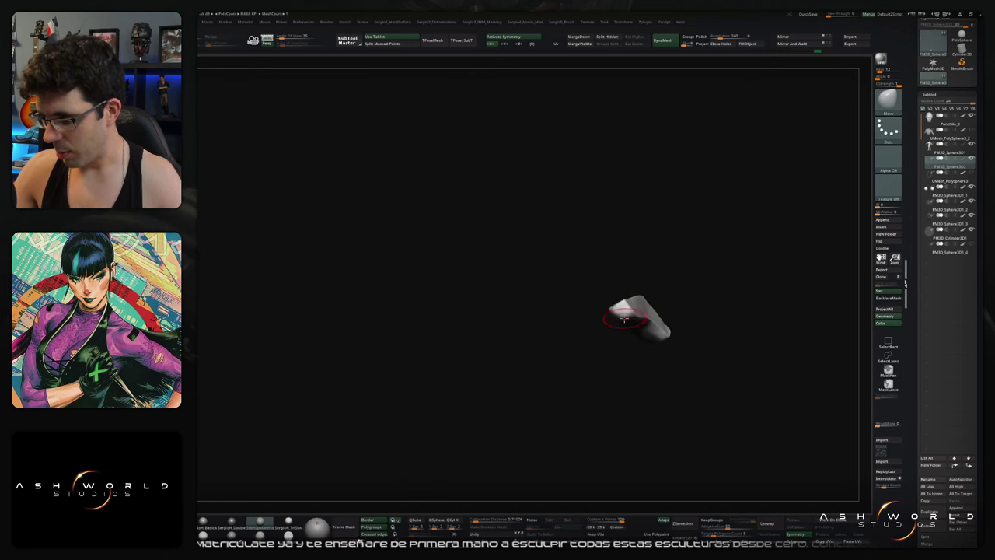
{"action": "key", "text": "ctrl+z"}
{"action": "key", "text": "ctrl+z"}
{"action": "key", "text": "ctrl+z"}
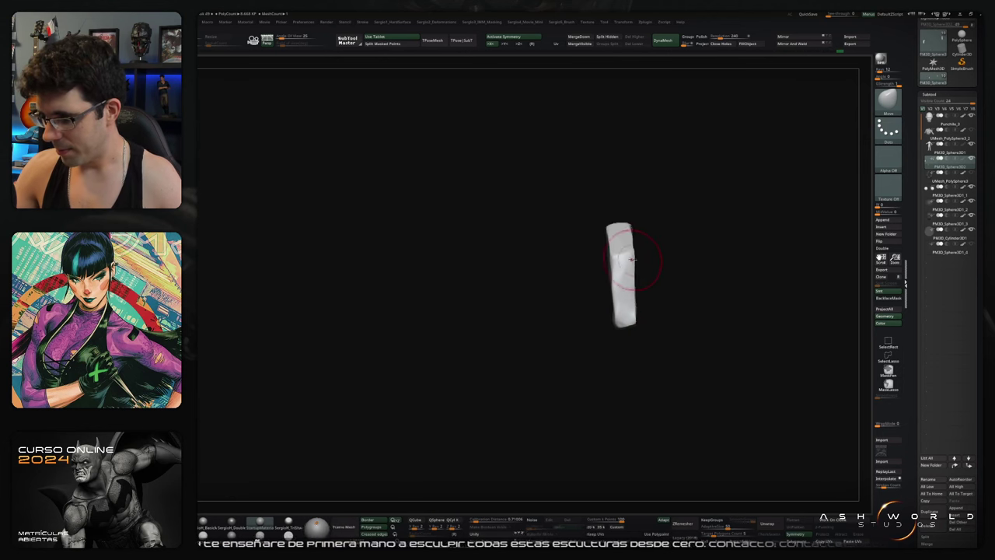
{"action": "key", "text": "ctrl+z"}
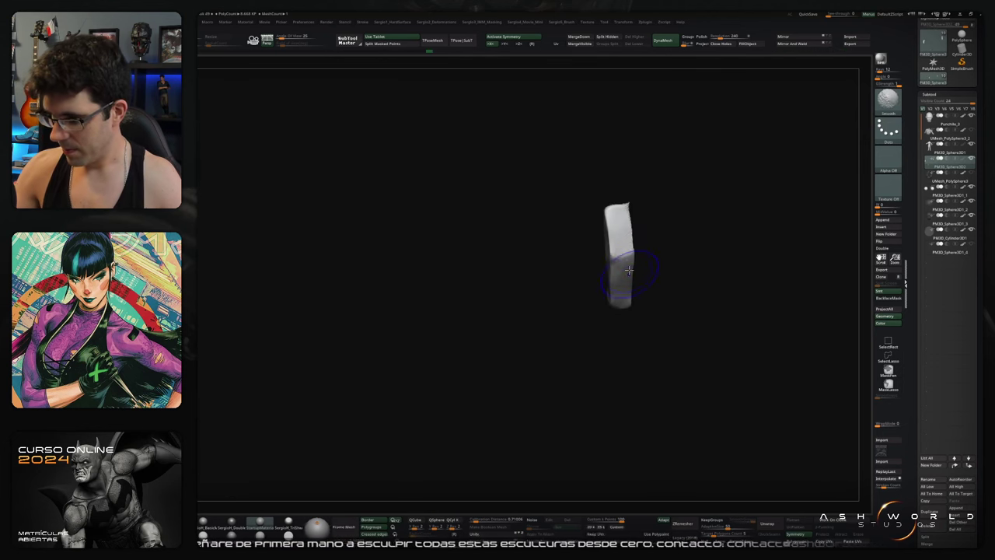
{"action": "key", "text": "ctrl+z"}
{"action": "key", "text": "ctrl+z"}
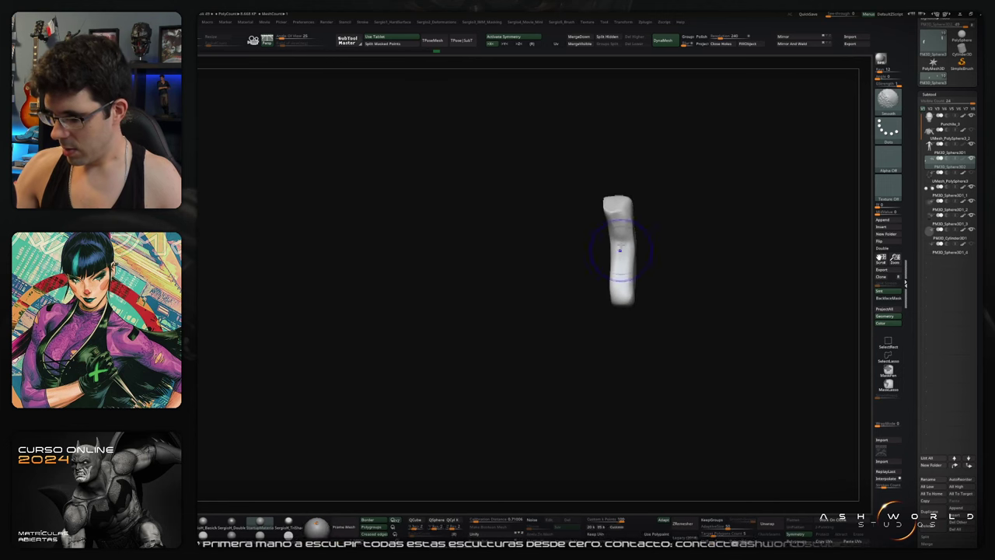
{"action": "key", "text": "ctrl+z"}
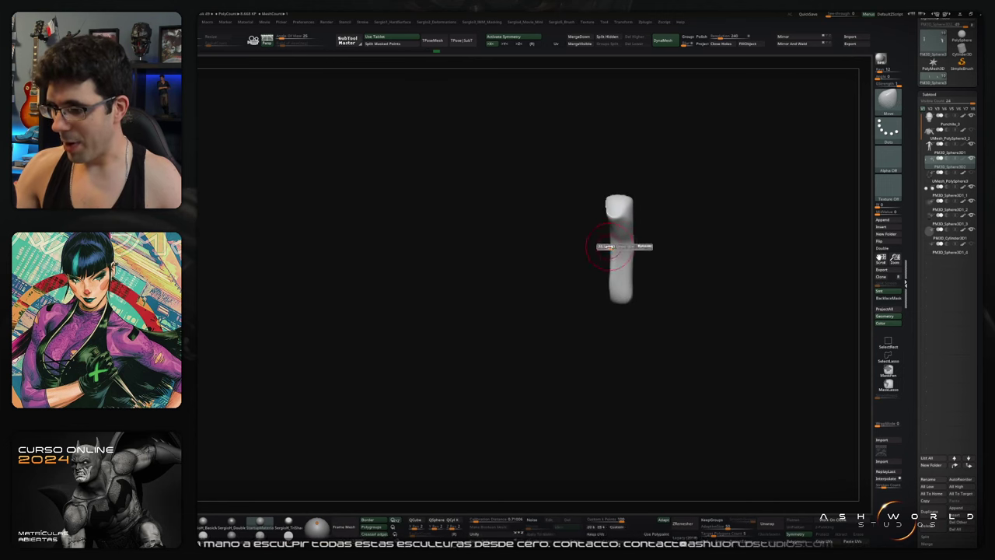
{"action": "key", "text": "ctrl+z"}
{"action": "key", "text": "ctrl+z"}
{"action": "key", "text": "ctrl+z"}
{"action": "key", "text": "ctrl+z"}
{"action": "key", "text": "ctrl+z"}
{"action": "key", "text": "ctrl+z"}
{"action": "key", "text": "ctrl+z"}
{"action": "key", "text": "ctrl+z"}
{"action": "key", "text": "ctrl+z"}
{"action": "key", "text": "ctrl+z"}
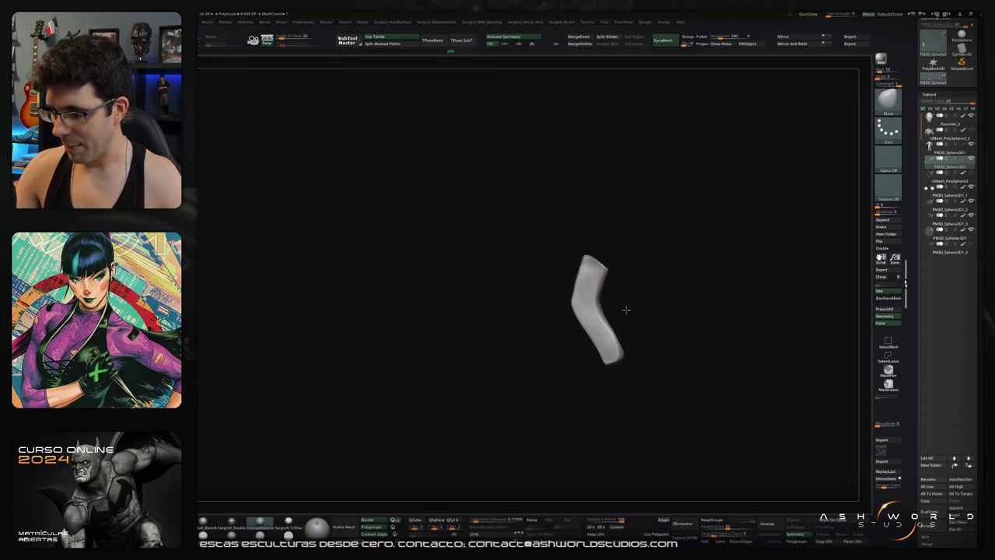
{"action": "key", "text": "ctrl+z"}
{"action": "key", "text": "ctrl+z"}
{"action": "key", "text": "ctrl+z"}
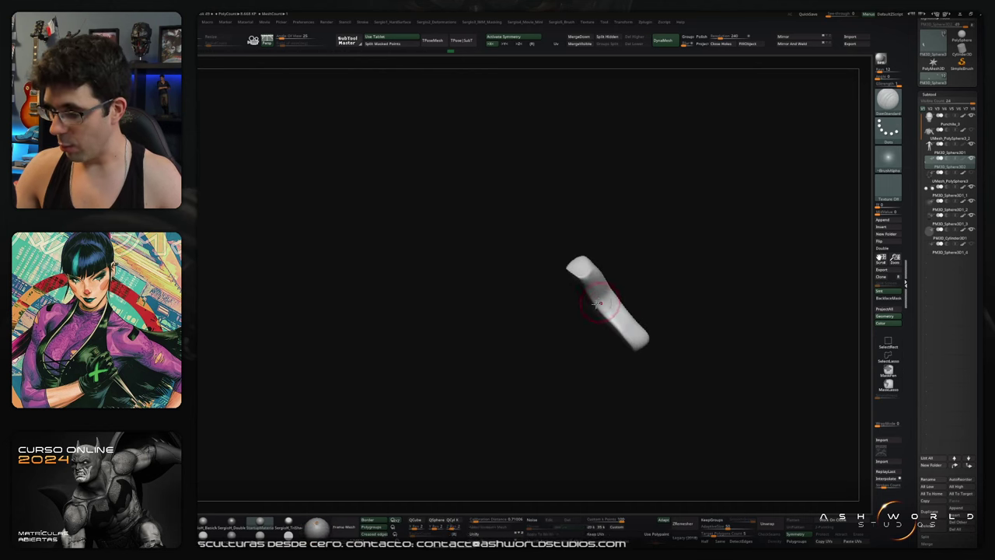
Step: Switch to TrimDynamic (BTD) and test a flattening stroke across the finger tube
{"action": "left_click_drag", "start_coordinate": [618, 286], "coordinate": [582, 299]}
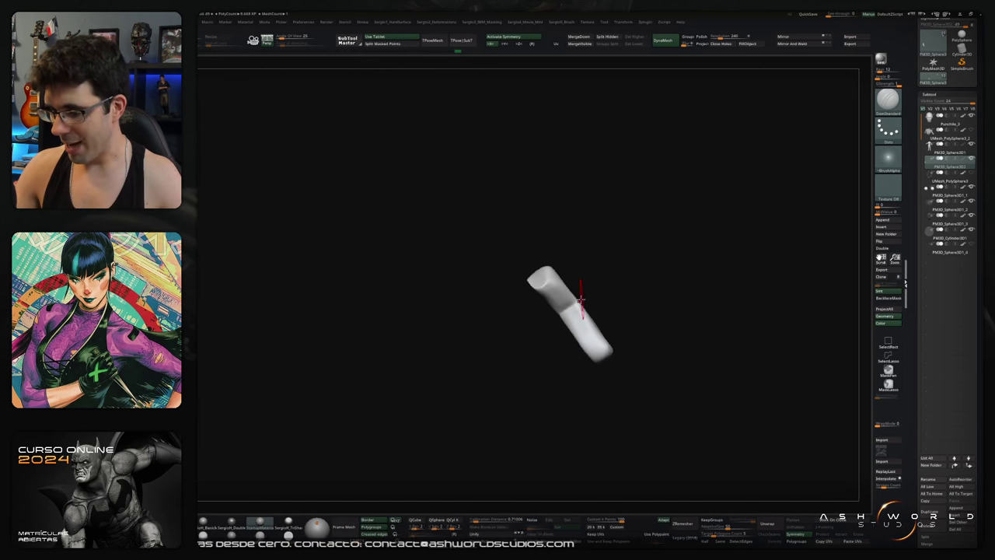
{"action": "key", "text": "ctrl+z"}
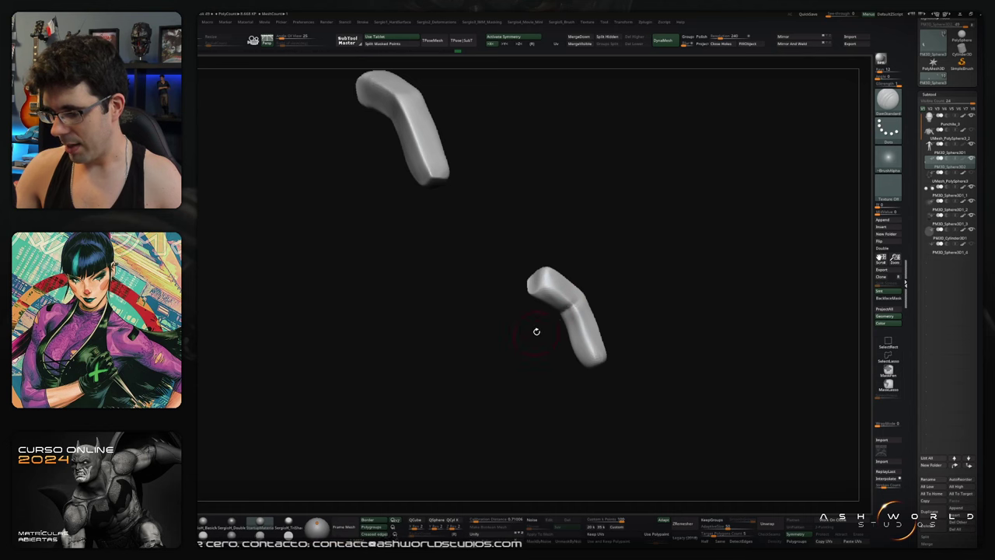
{"action": "key", "text": "ctrl+shift+z"}
{"action": "key", "text": "b"}
{"action": "key", "text": "t"}
{"action": "key", "text": "d"}
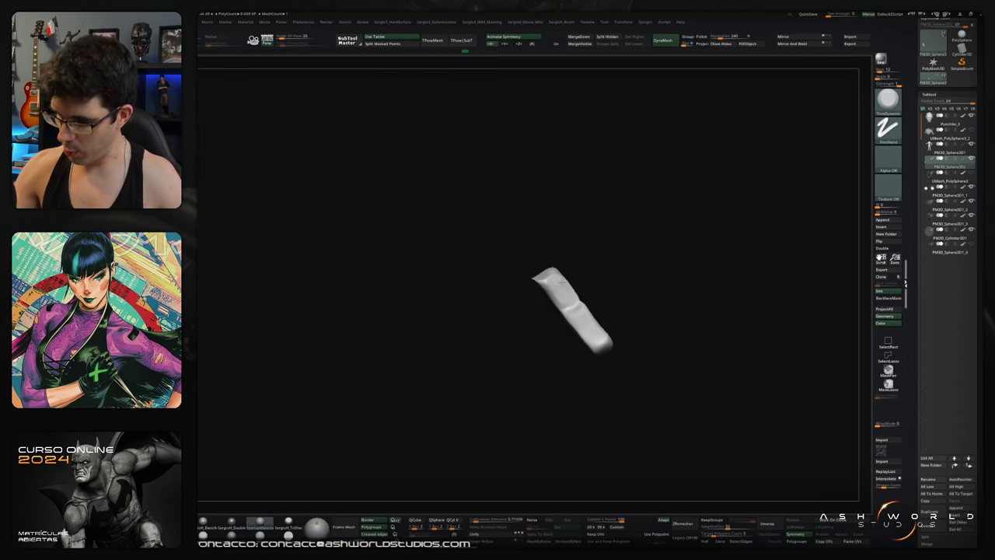
{"action": "left_click_drag", "start_coordinate": [575, 289], "coordinate": [590, 330]}
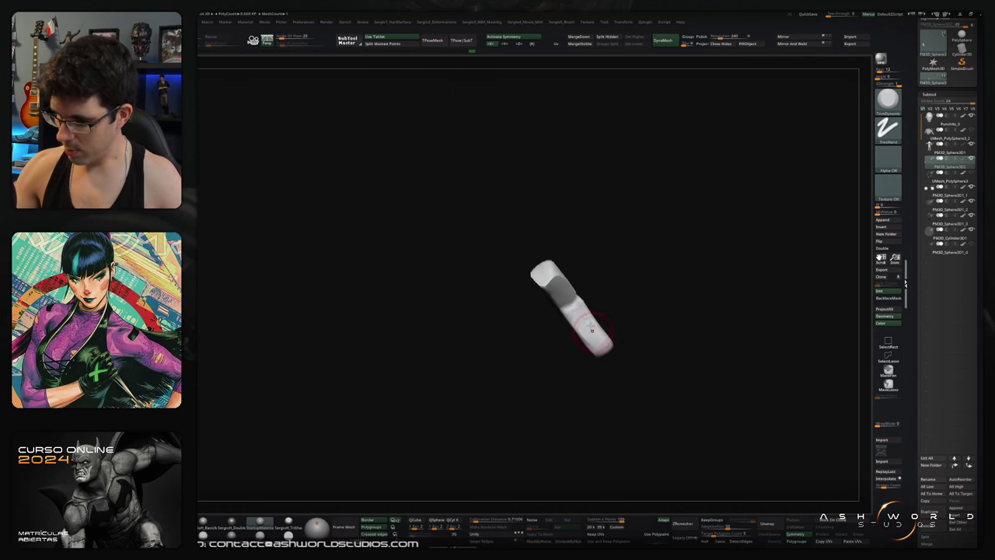
Step: Undo the trim, reapply the bend, check it from two sides and turn Solo off
{"action": "key", "text": "ctrl+z"}
{"action": "key", "text": "ctrl+z"}
{"action": "key", "text": "ctrl+z"}
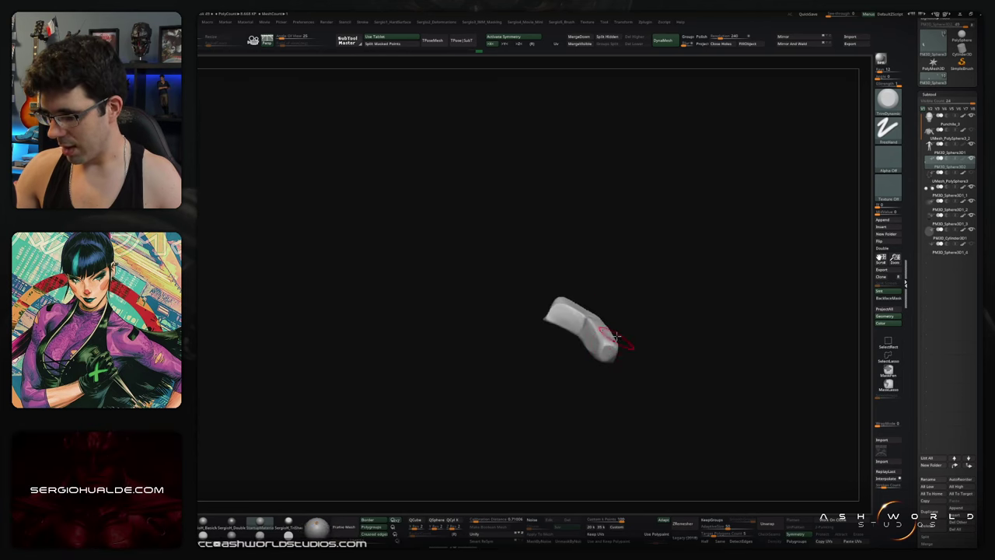
{"action": "key", "text": "ctrl+z"}
{"action": "key", "text": "ctrl+z"}
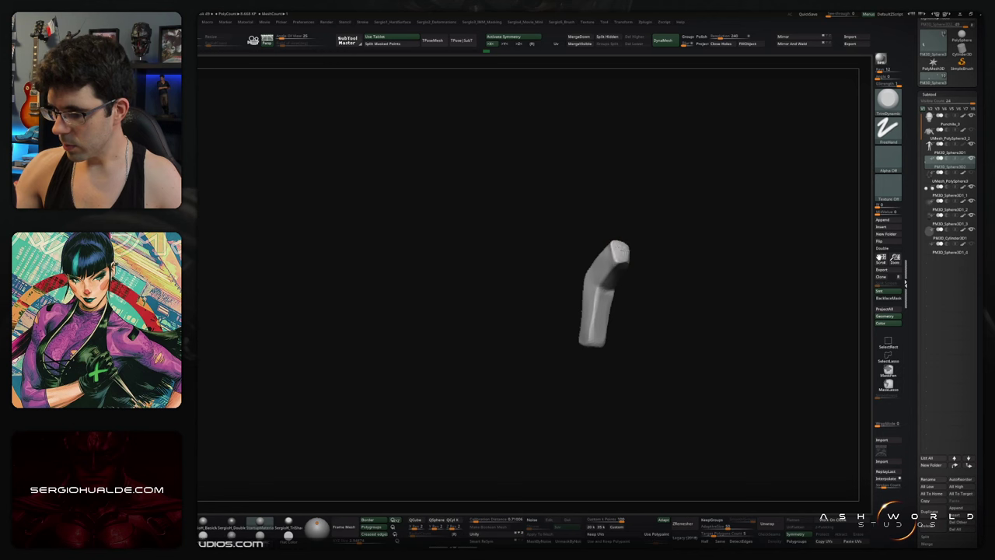
{"action": "key", "text": "ctrl+shift+z"}
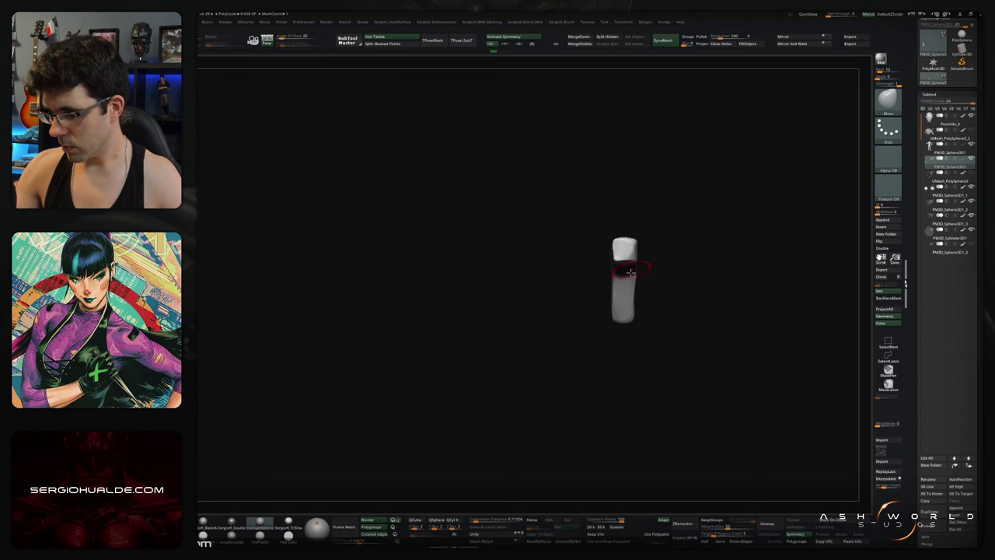
{"action": "key", "text": "ctrl+z"}
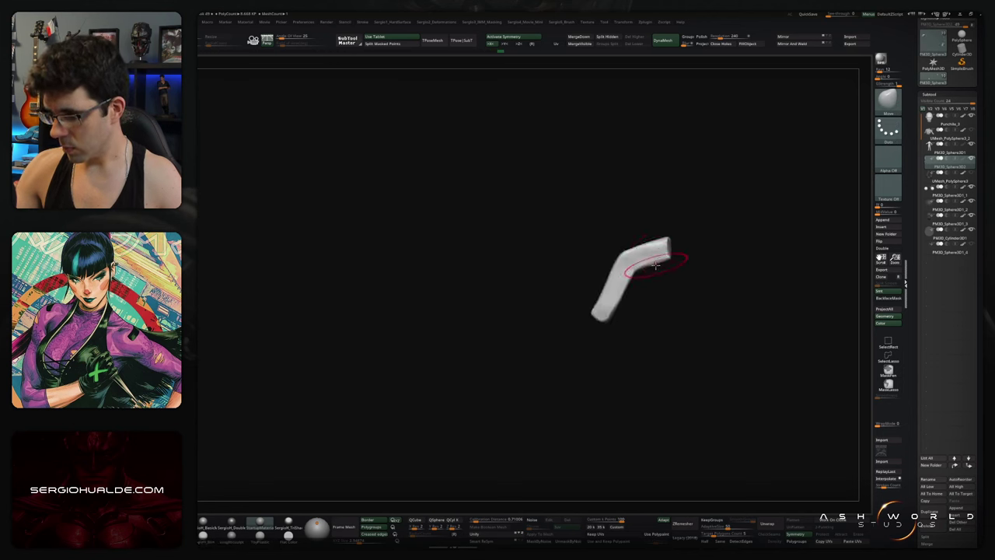
{"action": "right_click_drag", "start_coordinate": [609, 288], "coordinate": [651, 285]}
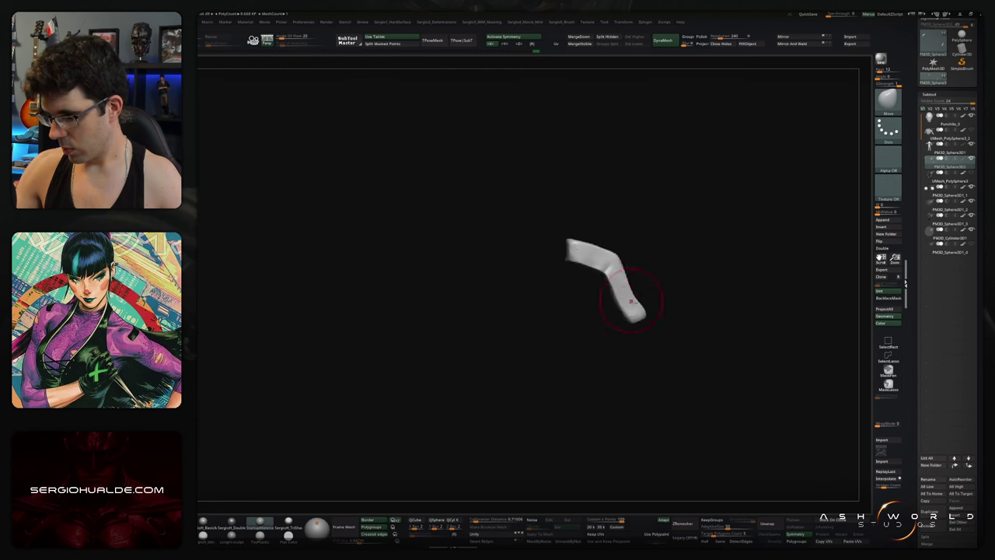
{"action": "mouse_move", "coordinate": [651, 310]}
{"action": "right_mouse_down"}
{"action": "mouse_move", "coordinate": [640, 311]}
{"action": "mouse_move", "coordinate": [657, 309]}
{"action": "mouse_move", "coordinate": [661, 255]}
{"action": "mouse_move", "coordinate": [684, 283]}
{"action": "mouse_move", "coordinate": [651, 296]}
{"action": "right_mouse_up"}
{"action": "left_click", "coordinate": [662, 255], "text": "ctrl+shift"}
Step: Rotate the finger piece with the Transpose gizmo so it tilts away from the palm
{"action": "key", "text": "w"}
{"action": "right_click_drag", "start_coordinate": [637, 261], "coordinate": [638, 233], "text": "ctrl"}
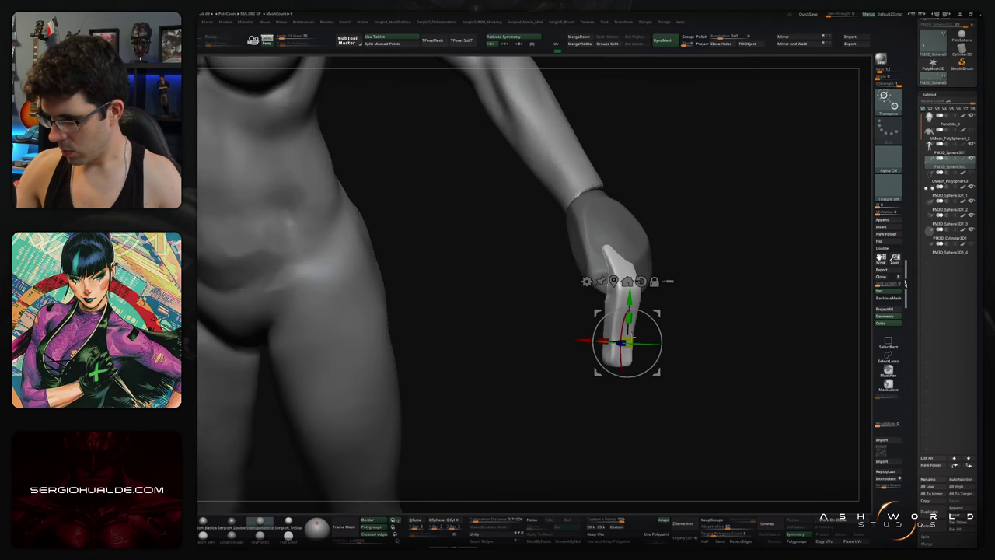
{"action": "mouse_move", "coordinate": [614, 319]}
{"action": "left_mouse_down"}
{"action": "mouse_move", "coordinate": [626, 342]}
{"action": "mouse_move", "coordinate": [570, 398]}
{"action": "left_mouse_up"}
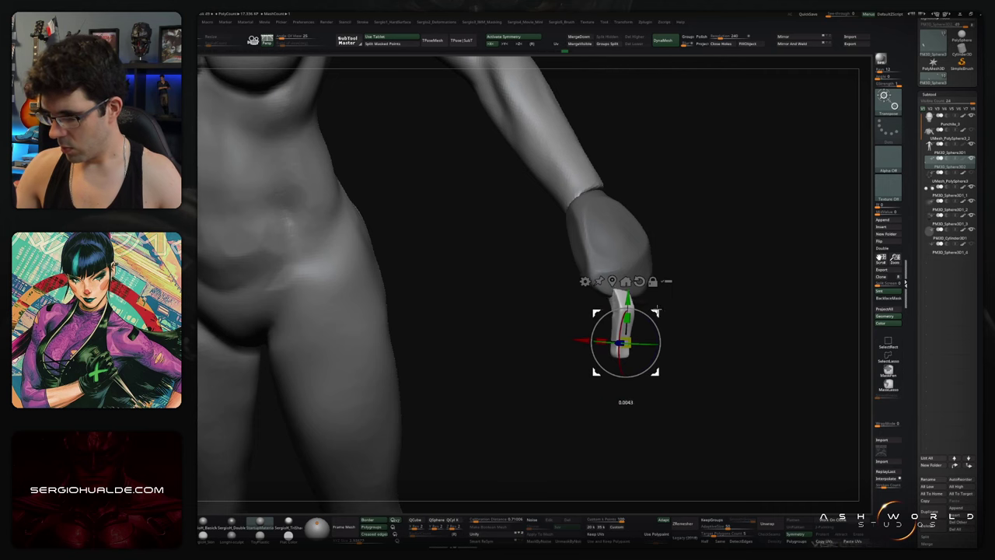
{"action": "mouse_move", "coordinate": [503, 438]}
{"action": "right_mouse_down"}
{"action": "mouse_move", "coordinate": [621, 366]}
{"action": "mouse_move", "coordinate": [605, 280]}
{"action": "right_mouse_up"}
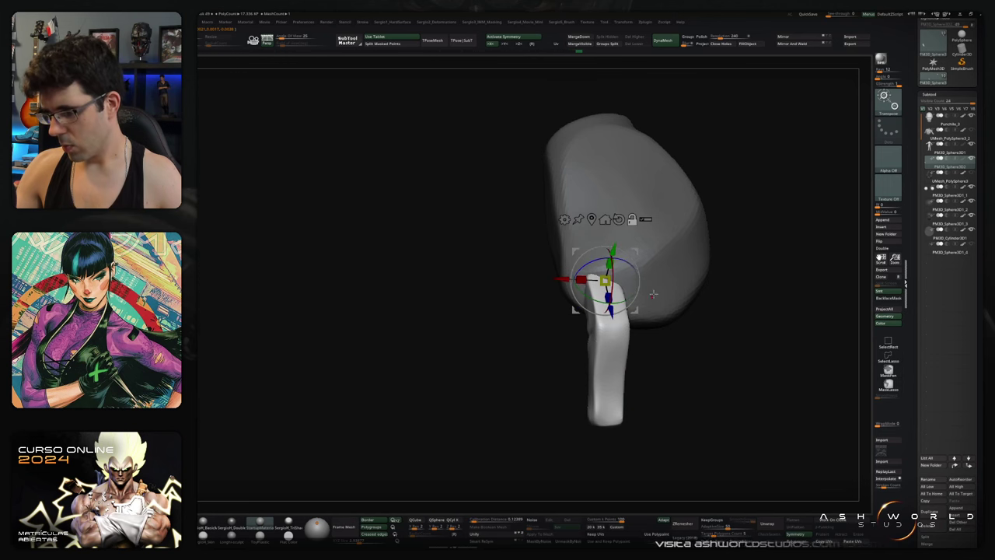
{"action": "mouse_move", "coordinate": [573, 304]}
{"action": "left_mouse_down"}
{"action": "mouse_move", "coordinate": [583, 309]}
{"action": "mouse_move", "coordinate": [572, 308]}
{"action": "left_mouse_up"}
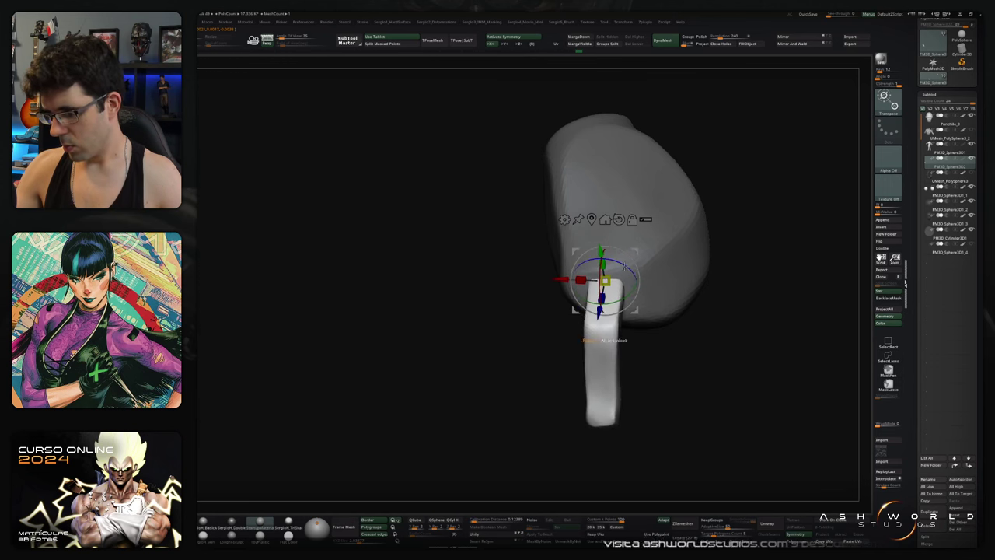
{"action": "key", "text": "q"}
{"action": "mouse_move", "coordinate": [653, 295]}
{"action": "left_mouse_down"}
{"action": "mouse_move", "coordinate": [677, 319]}
{"action": "mouse_move", "coordinate": [662, 304]}
{"action": "mouse_move", "coordinate": [633, 321]}
{"action": "left_mouse_up"}
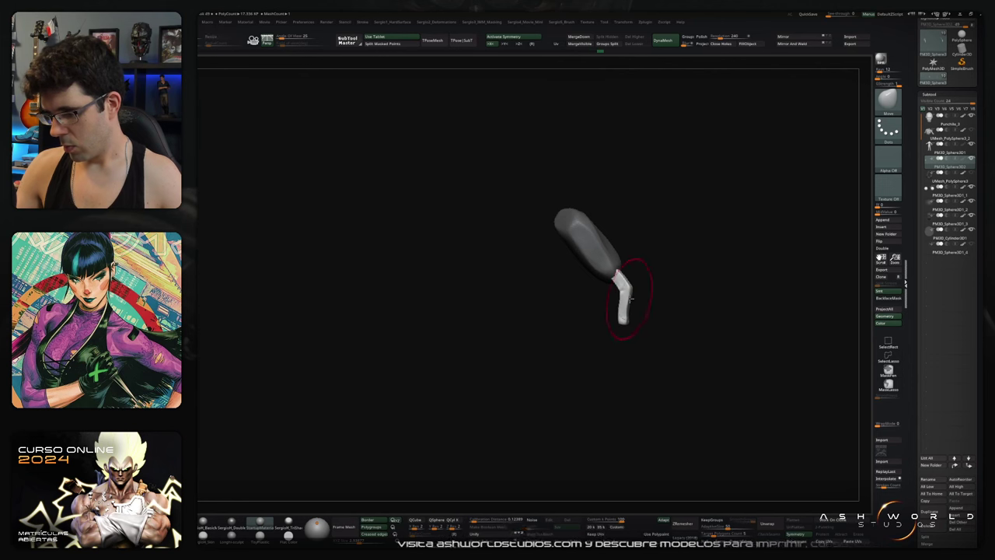
{"action": "key", "text": "ctrl+z"}
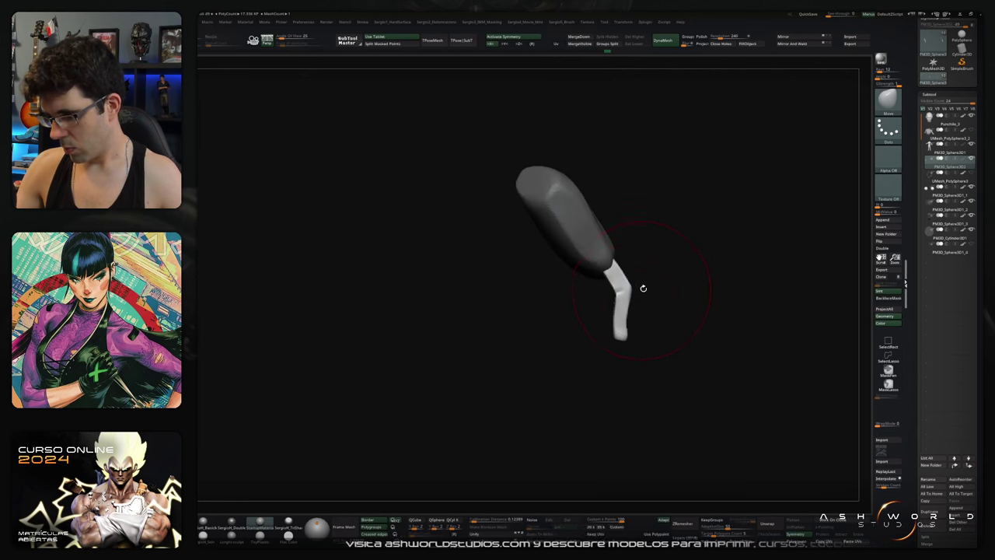
Step: Place the gizmo on the lower finger segment and rotate it around its X axis
{"action": "key", "text": "w"}
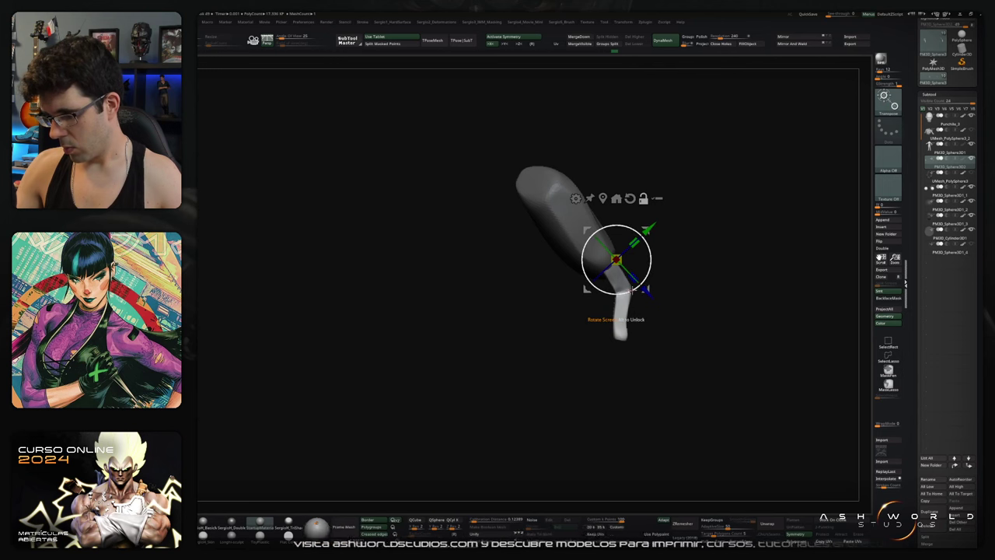
{"action": "left_click", "coordinate": [627, 291]}
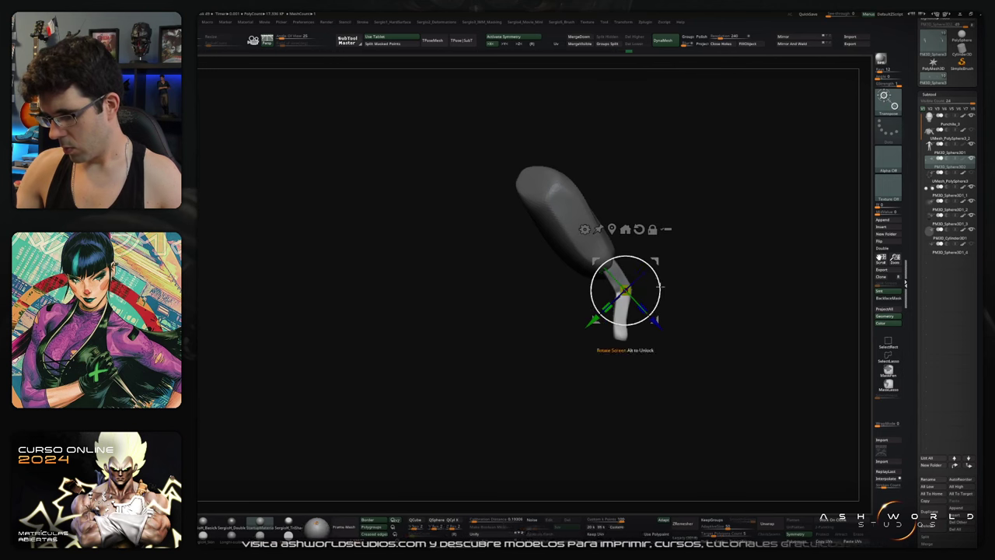
{"action": "key", "text": "q"}
{"action": "mouse_move", "coordinate": [659, 276]}
{"action": "left_mouse_down"}
{"action": "mouse_move", "coordinate": [677, 327]}
{"action": "mouse_move", "coordinate": [647, 321]}
{"action": "mouse_move", "coordinate": [597, 351]}
{"action": "left_mouse_up"}
{"action": "key", "text": "w"}
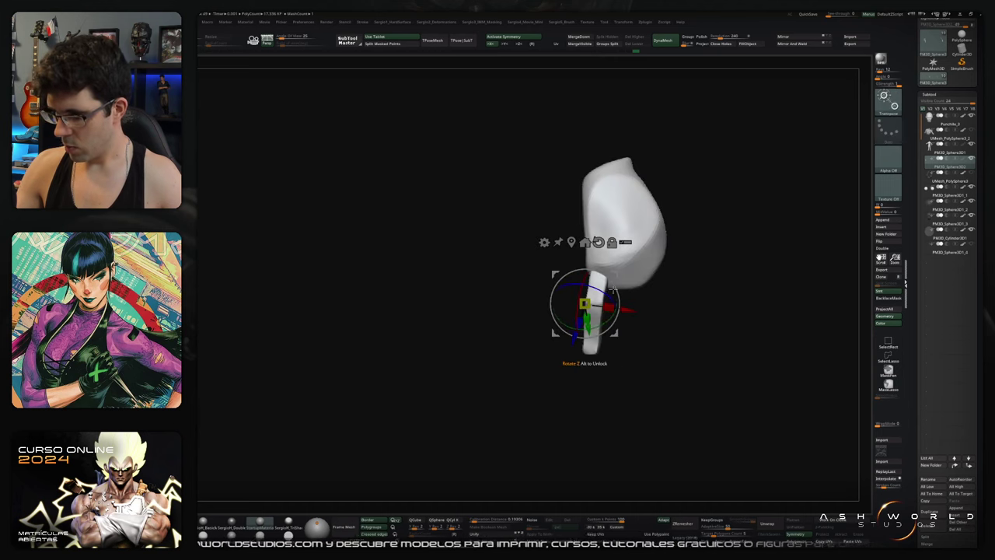
{"action": "left_click_drag", "start_coordinate": [571, 314], "coordinate": [597, 318]}
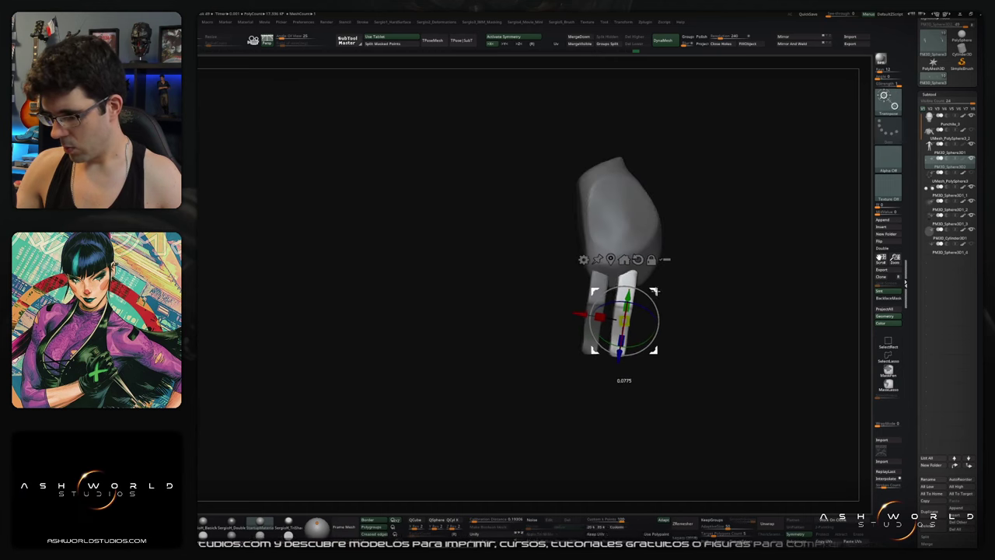
{"action": "left_click_drag", "start_coordinate": [653, 293], "coordinate": [645, 328]}
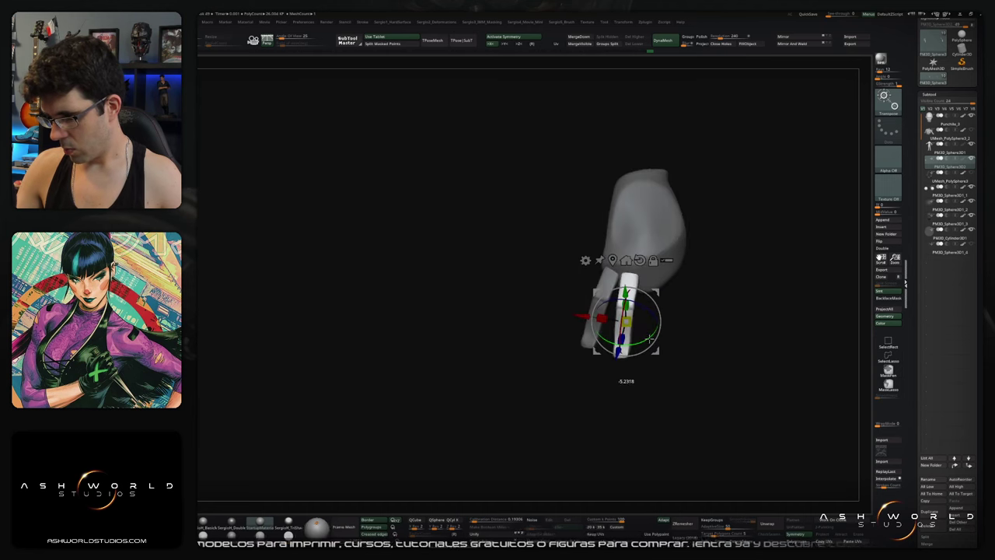
{"action": "mouse_move", "coordinate": [650, 336]}
{"action": "left_mouse_down"}
{"action": "mouse_move", "coordinate": [646, 297]}
{"action": "mouse_move", "coordinate": [621, 306]}
{"action": "mouse_move", "coordinate": [637, 303]}
{"action": "mouse_move", "coordinate": [636, 320]}
{"action": "left_mouse_up"}
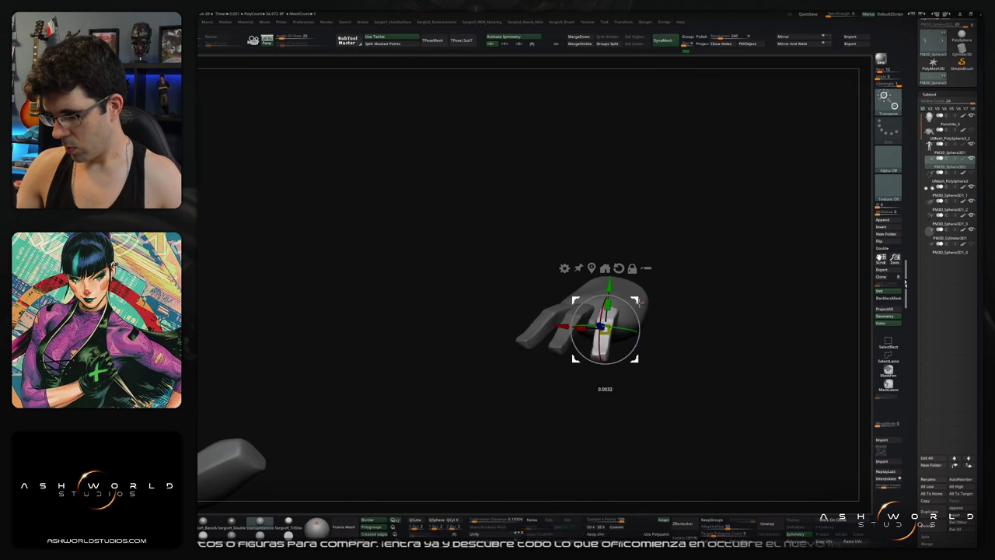
{"action": "left_click_drag", "start_coordinate": [637, 301], "coordinate": [635, 329]}
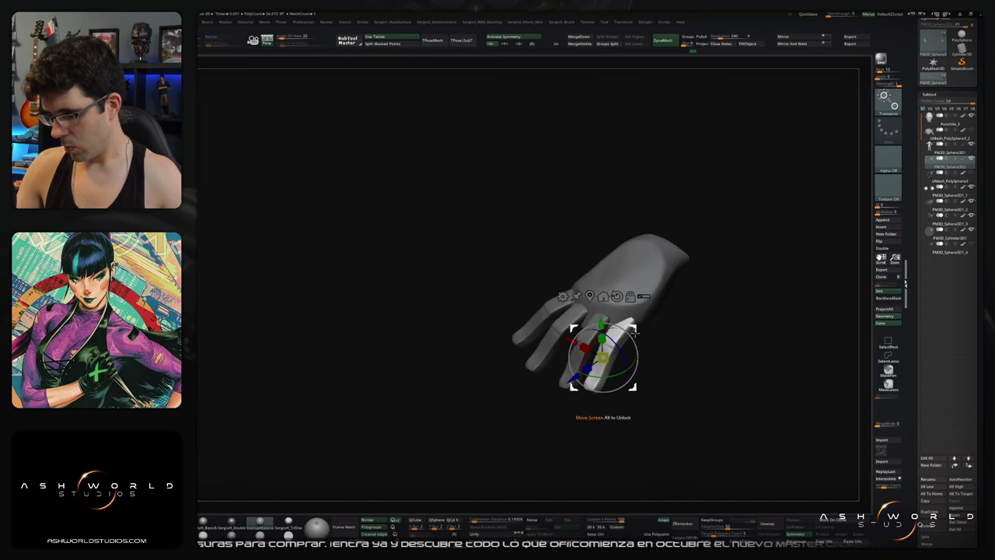
{"action": "mouse_move", "coordinate": [637, 364]}
{"action": "left_mouse_down"}
{"action": "mouse_move", "coordinate": [632, 387]}
{"action": "mouse_move", "coordinate": [567, 304]}
{"action": "left_mouse_up"}
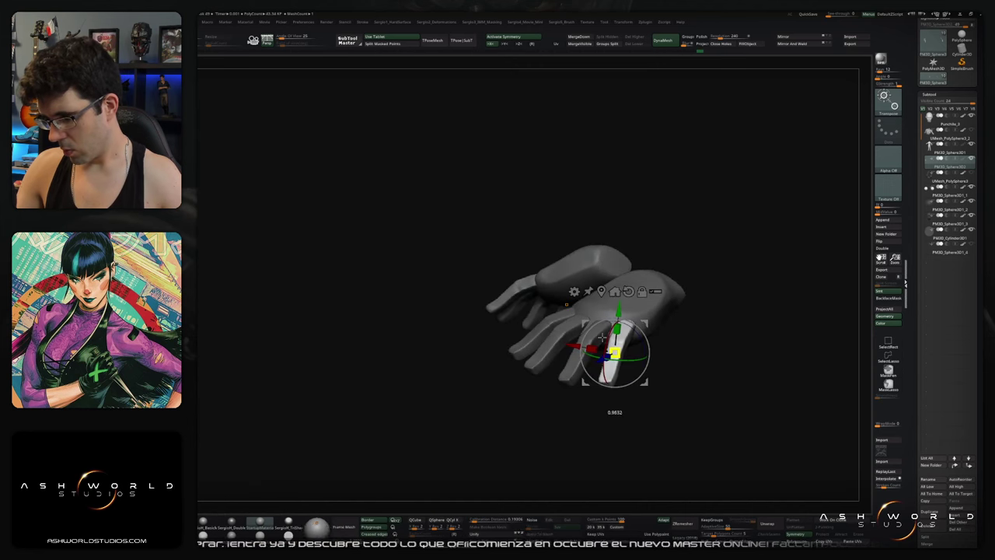
{"action": "left_click_drag", "start_coordinate": [594, 334], "coordinate": [622, 393]}
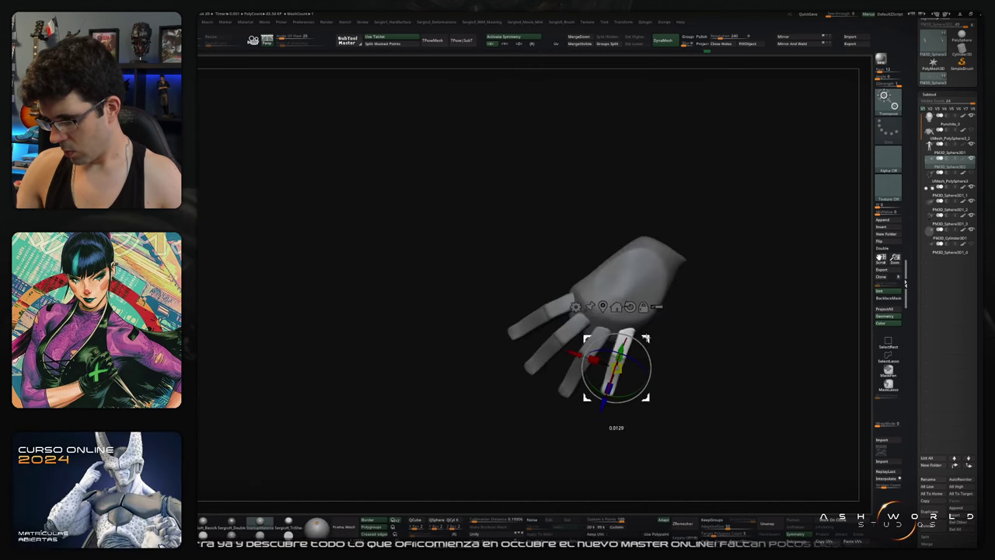
{"action": "mouse_move", "coordinate": [648, 350]}
{"action": "left_mouse_down"}
{"action": "mouse_move", "coordinate": [688, 343]}
{"action": "mouse_move", "coordinate": [689, 291]}
{"action": "mouse_move", "coordinate": [579, 289]}
{"action": "left_mouse_up"}
{"action": "mouse_move", "coordinate": [467, 317]}
{"action": "left_mouse_down"}
{"action": "mouse_move", "coordinate": [614, 268]}
{"action": "mouse_move", "coordinate": [589, 311]}
{"action": "left_mouse_up"}
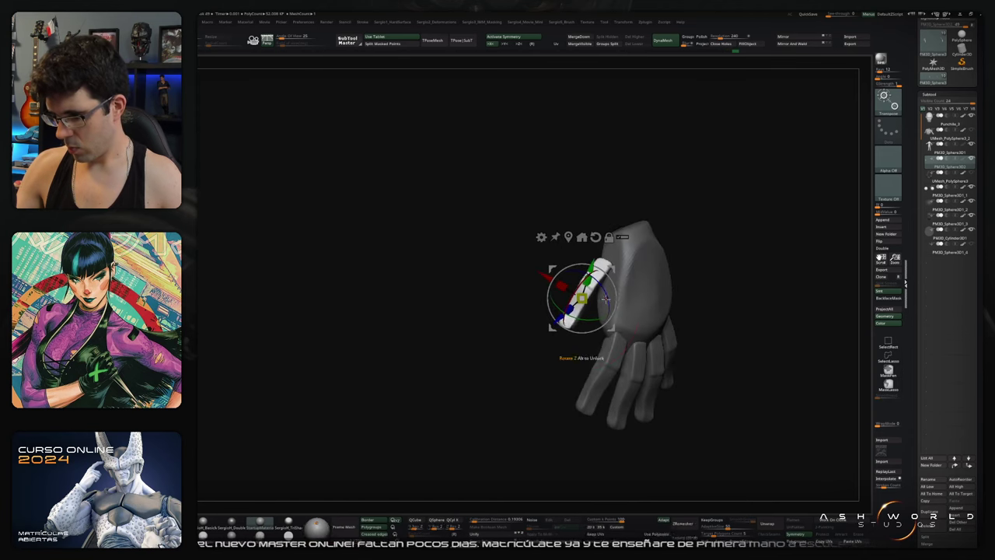
Step: Rotate the thumb in toward the palm with the Transpose gizmo
{"action": "key", "text": "q"}
{"action": "key", "text": "shift+space"}
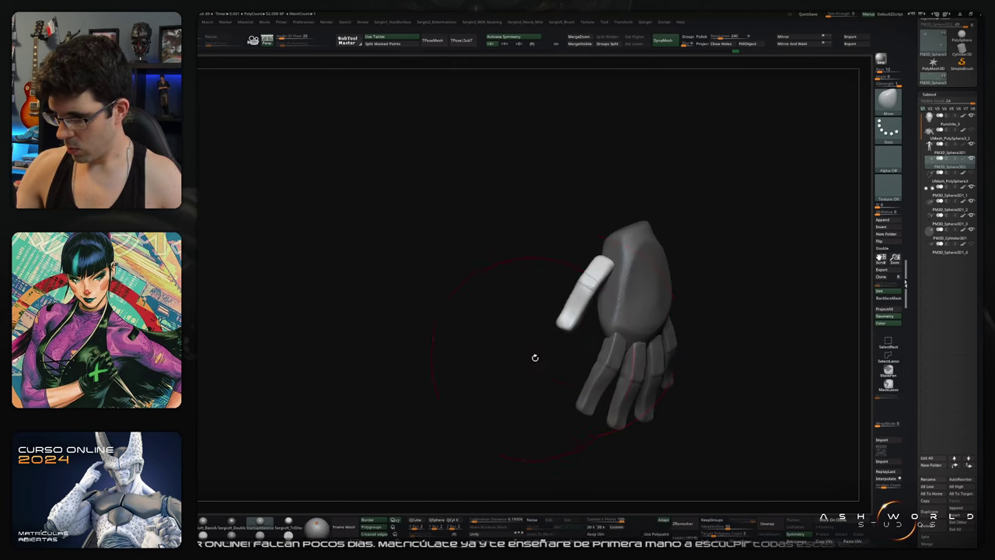
{"action": "key", "text": "w"}
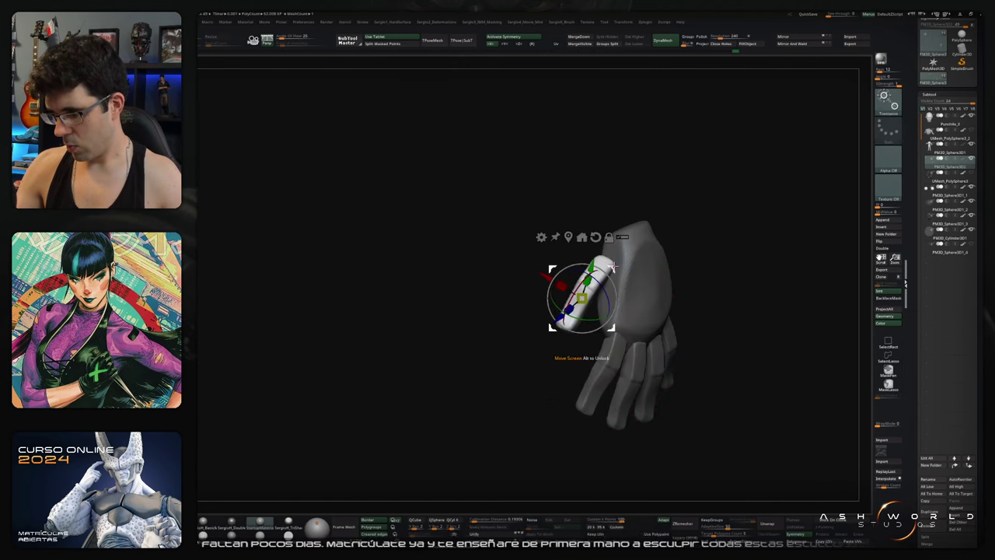
{"action": "left_click_drag", "start_coordinate": [594, 268], "coordinate": [638, 246]}
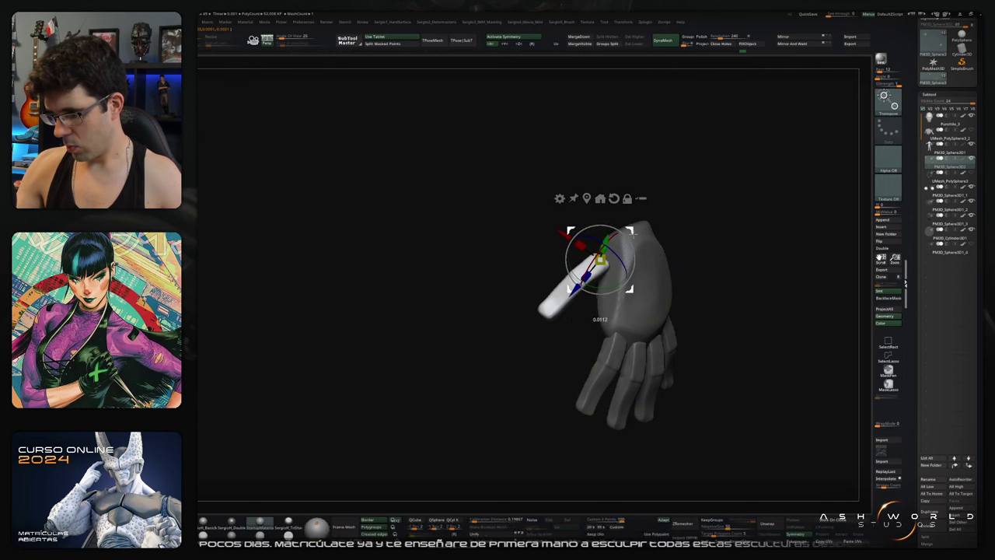
{"action": "key", "text": "q"}
{"action": "mouse_move", "coordinate": [639, 246]}
{"action": "left_mouse_down"}
{"action": "mouse_move", "coordinate": [624, 280]}
{"action": "mouse_move", "coordinate": [639, 311]}
{"action": "mouse_move", "coordinate": [615, 313]}
{"action": "left_mouse_up"}
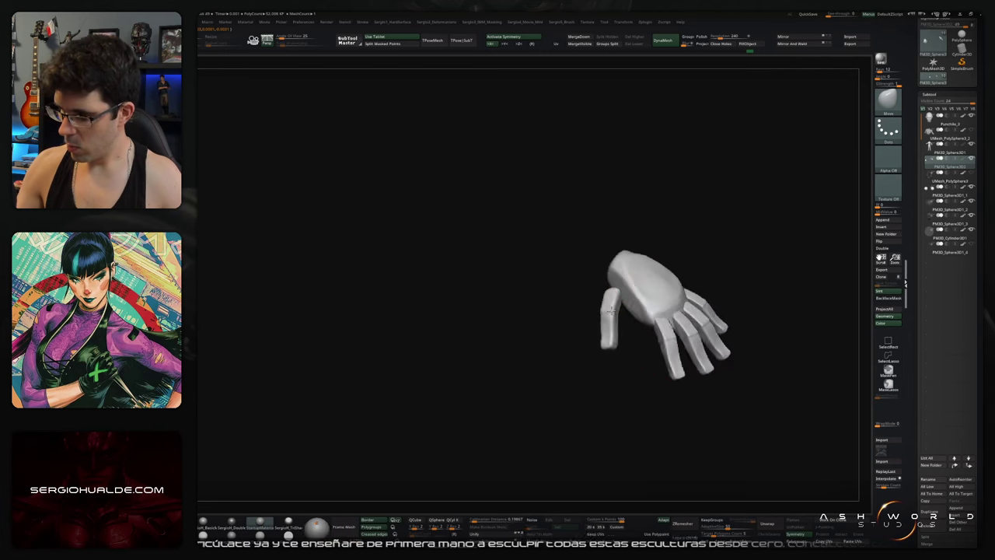
{"action": "key", "text": "w"}
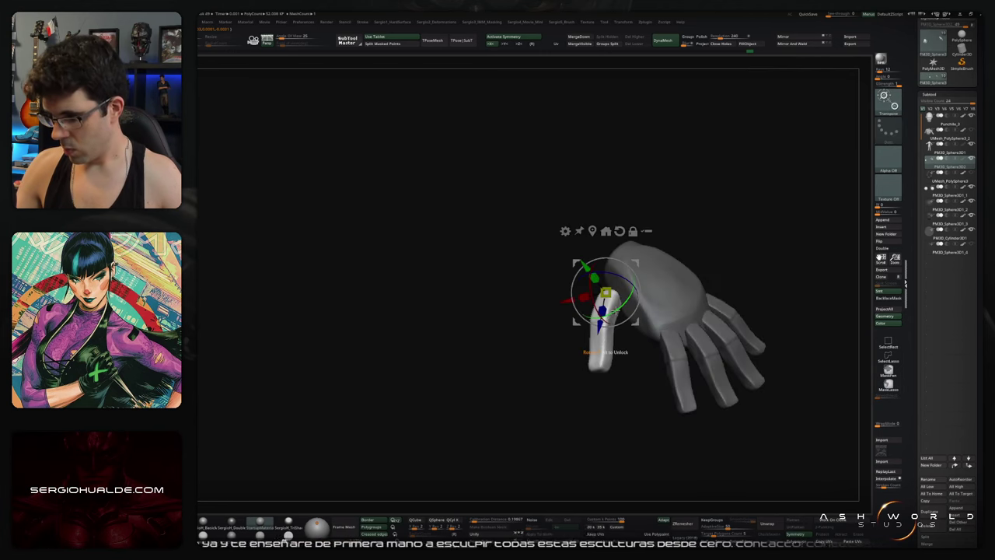
{"action": "left_click_drag", "start_coordinate": [615, 313], "coordinate": [630, 318]}
{"action": "key", "text": "q"}
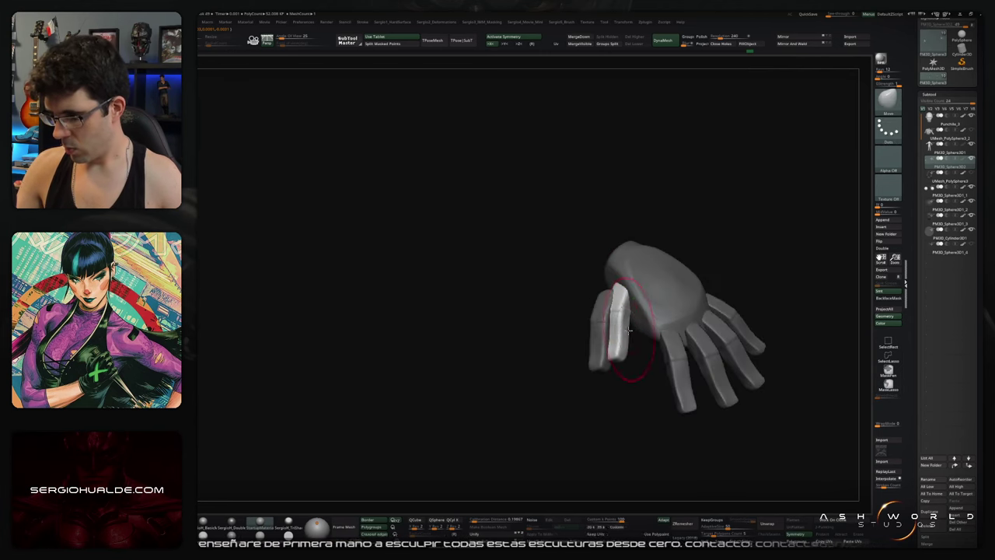
Step: Inflate the thumb to fill it out, then hide the palm to isolate the thumb
{"action": "left_click_drag", "start_coordinate": [630, 330], "coordinate": [631, 342]}
{"action": "left_click_drag", "start_coordinate": [544, 342], "coordinate": [629, 303]}
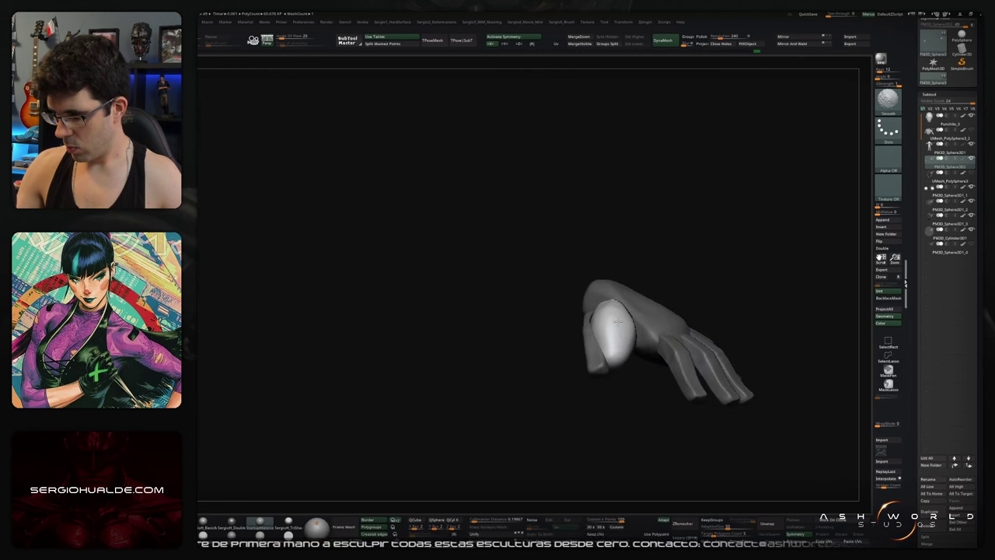
{"action": "left_click_drag", "start_coordinate": [572, 327], "coordinate": [622, 371]}
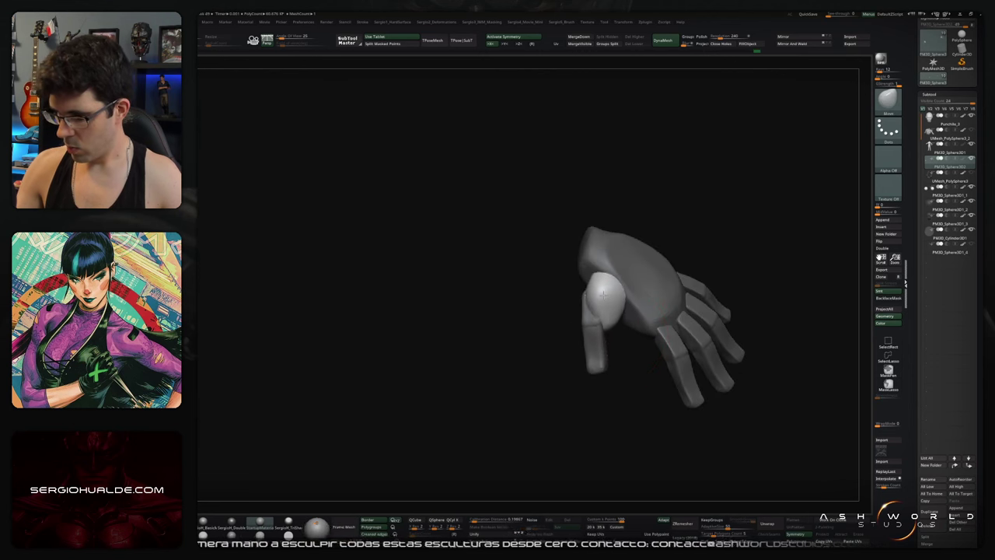
{"action": "mouse_move", "coordinate": [627, 314]}
{"action": "left_mouse_down"}
{"action": "mouse_move", "coordinate": [599, 300]}
{"action": "mouse_move", "coordinate": [600, 289]}
{"action": "mouse_move", "coordinate": [615, 288]}
{"action": "left_mouse_up"}
{"action": "key", "text": "b"}
{"action": "key", "text": "t"}
{"action": "key", "text": "d"}
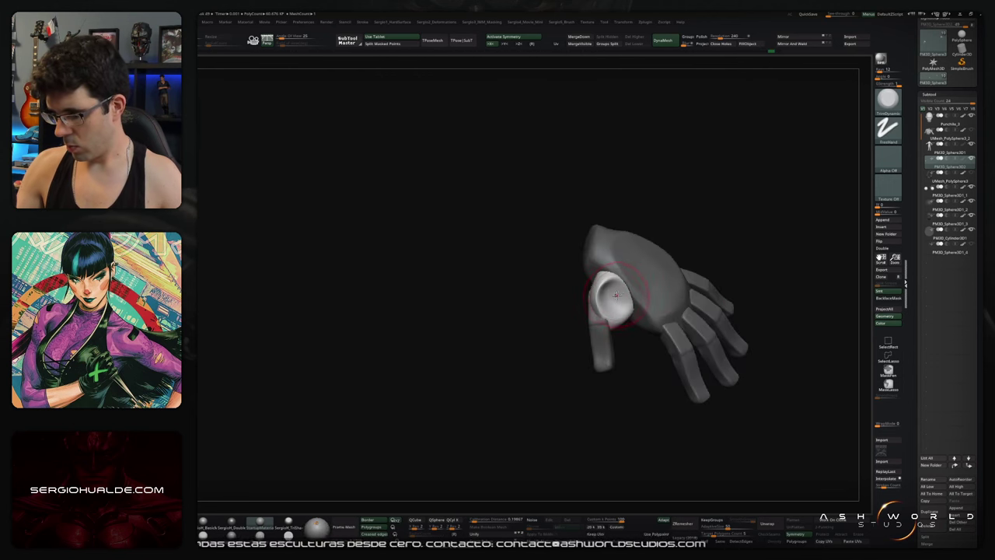
{"action": "left_click", "coordinate": [615, 294], "text": "ctrl+shift"}
Step: Round the thumb tip, unhide the palm, and bulge the thumb base outward with Move
{"action": "left_click_drag", "start_coordinate": [614, 290], "coordinate": [611, 301]}
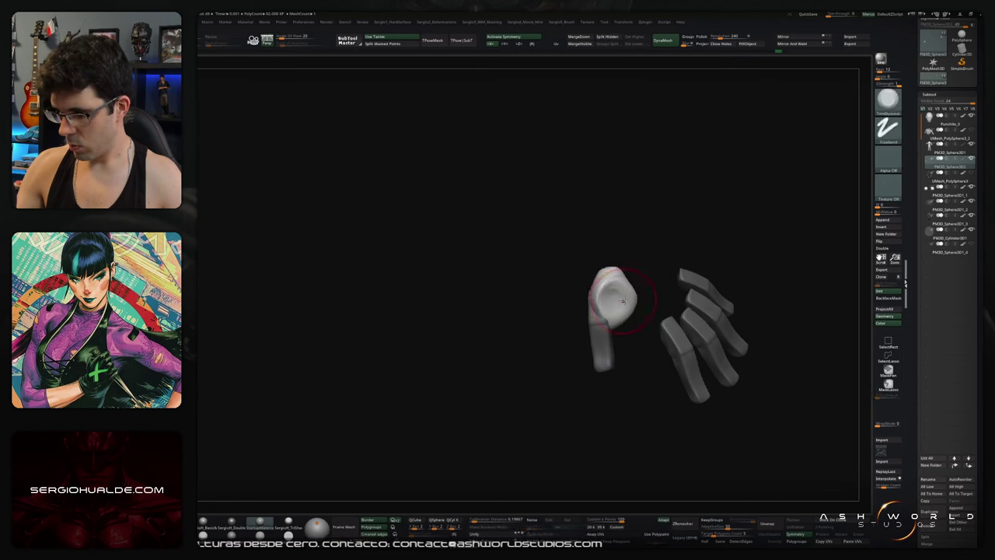
{"action": "left_click", "coordinate": [626, 342], "text": "ctrl+shift"}
{"action": "left_click", "coordinate": [606, 298], "text": "ctrl+shift"}
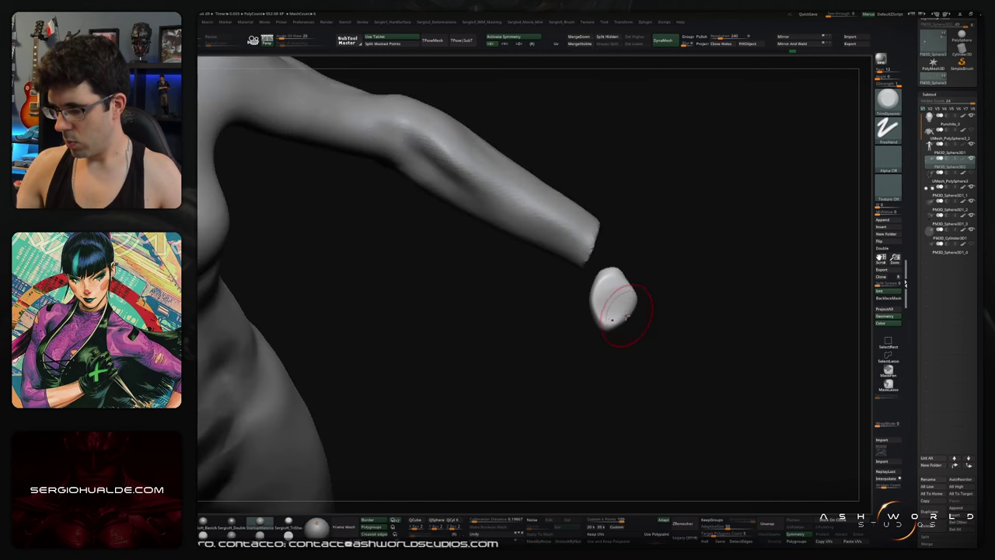
{"action": "left_click", "coordinate": [610, 307], "text": "ctrl+shift"}
{"action": "right_click_drag", "start_coordinate": [610, 305], "coordinate": [618, 301]}
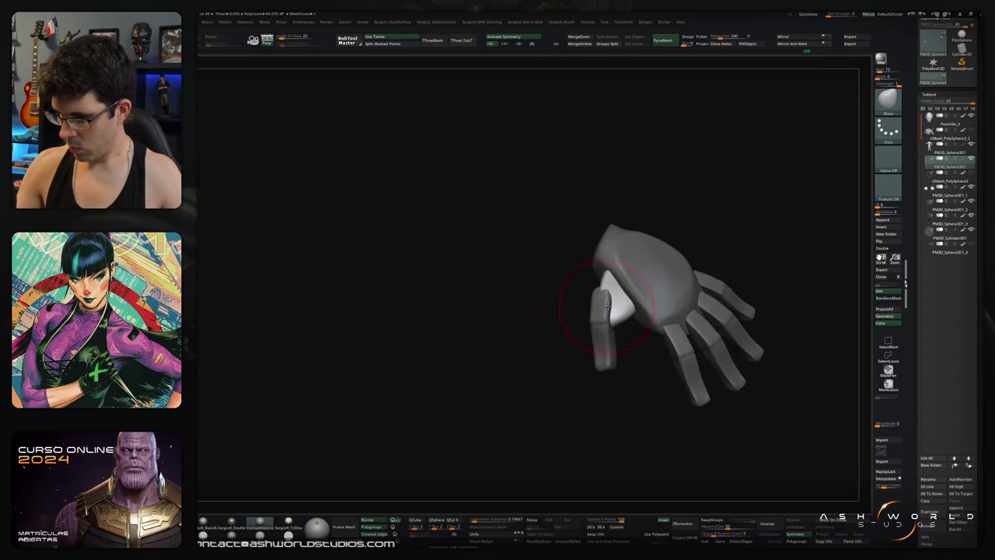
{"action": "mouse_move", "coordinate": [588, 300]}
{"action": "right_mouse_down"}
{"action": "mouse_move", "coordinate": [614, 311]}
{"action": "mouse_move", "coordinate": [622, 288]}
{"action": "mouse_move", "coordinate": [572, 307]}
{"action": "mouse_move", "coordinate": [575, 295]}
{"action": "mouse_move", "coordinate": [564, 313]}
{"action": "right_mouse_up"}
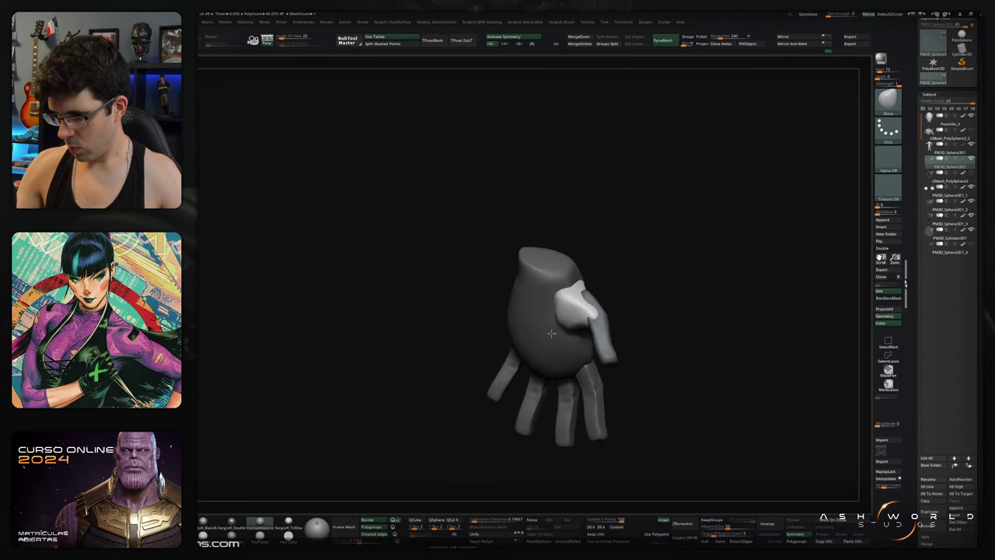
{"action": "left_click_drag", "start_coordinate": [564, 309], "coordinate": [555, 303]}
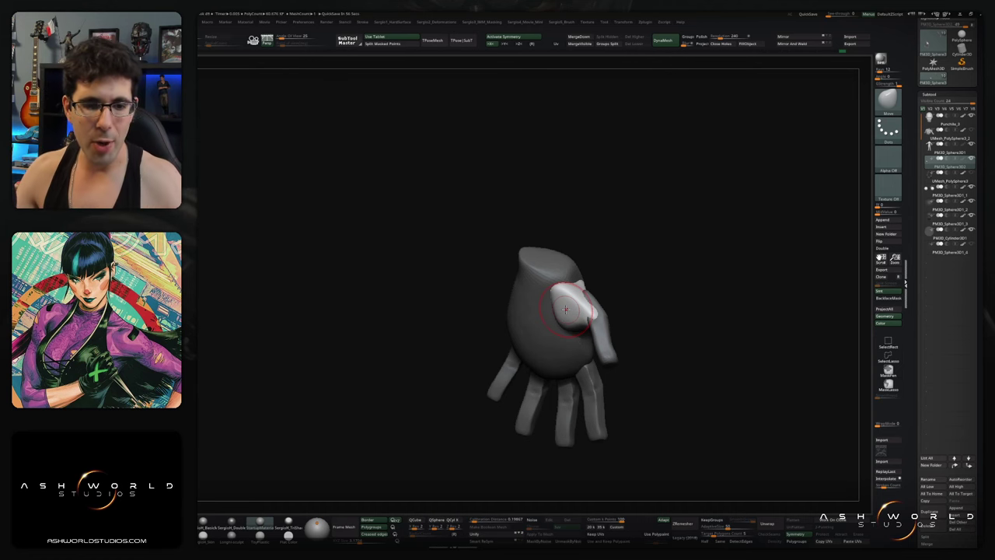
{"action": "mouse_move", "coordinate": [565, 310]}
{"action": "right_mouse_down"}
{"action": "mouse_move", "coordinate": [658, 329]}
{"action": "mouse_move", "coordinate": [641, 340]}
{"action": "mouse_move", "coordinate": [624, 260]}
{"action": "mouse_move", "coordinate": [648, 273]}
{"action": "right_mouse_up"}
Step: Unhide the full figure and rotate the hand at the wrist with the Transpose gizmo
{"action": "left_click", "coordinate": [665, 309], "text": "ctrl+shift"}
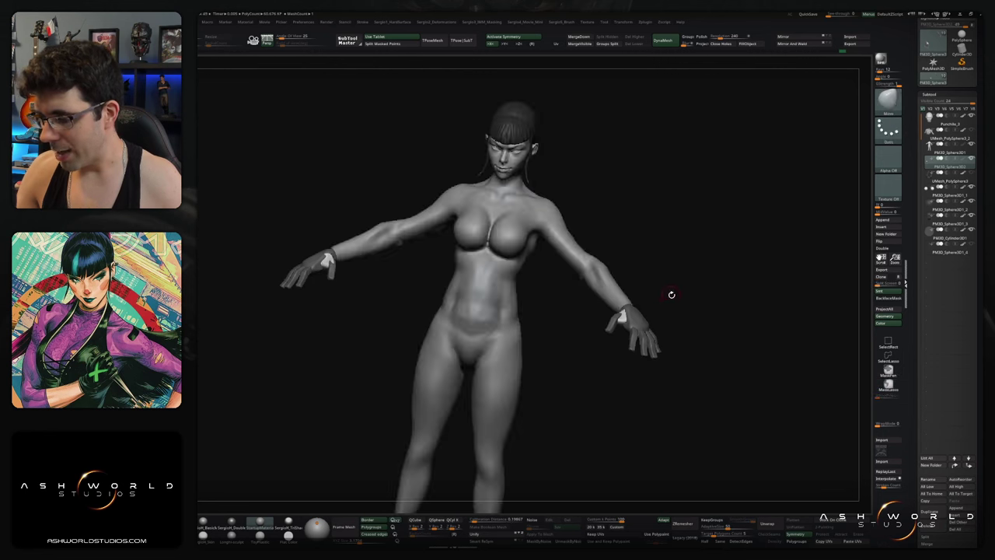
{"action": "key", "text": "w"}
{"action": "mouse_move", "coordinate": [695, 325]}
{"action": "right_mouse_down"}
{"action": "mouse_move", "coordinate": [653, 342]}
{"action": "mouse_move", "coordinate": [593, 284]}
{"action": "right_mouse_up"}
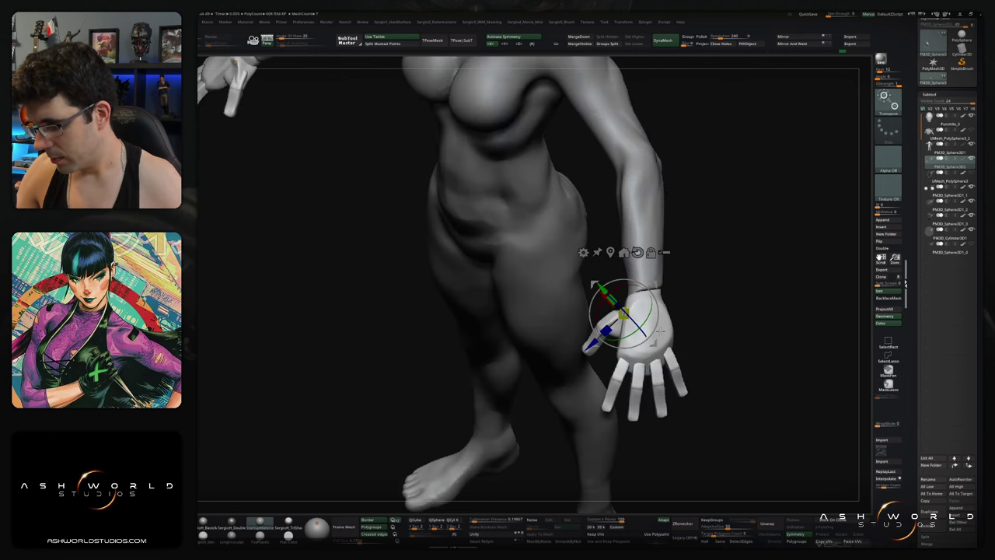
{"action": "left_click_drag", "start_coordinate": [593, 285], "coordinate": [583, 340]}
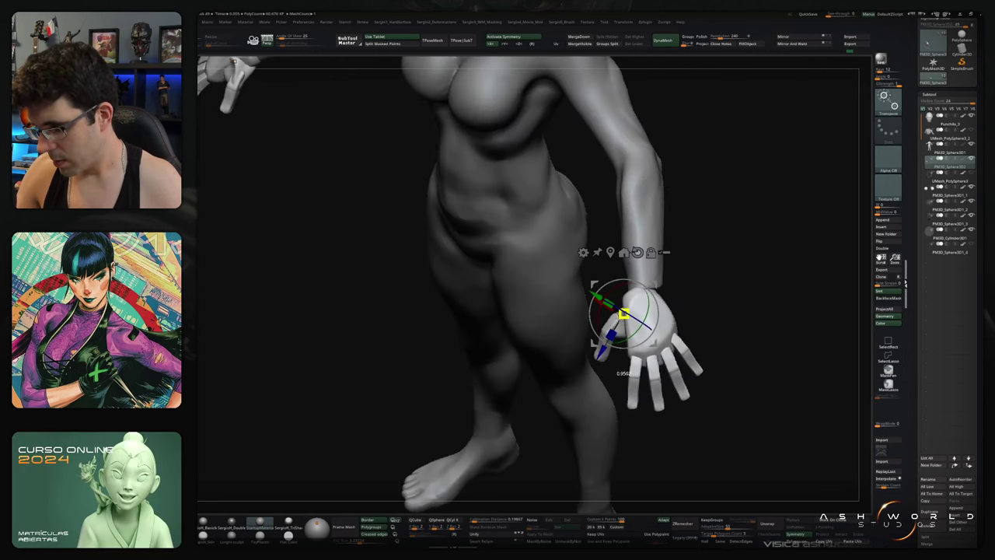
{"action": "left_click_drag", "start_coordinate": [583, 340], "coordinate": [614, 318]}
{"action": "mouse_move", "coordinate": [614, 318]}
{"action": "right_mouse_down"}
{"action": "mouse_move", "coordinate": [673, 253]}
{"action": "mouse_move", "coordinate": [676, 290]}
{"action": "right_mouse_up"}
{"action": "left_click", "coordinate": [667, 292]}
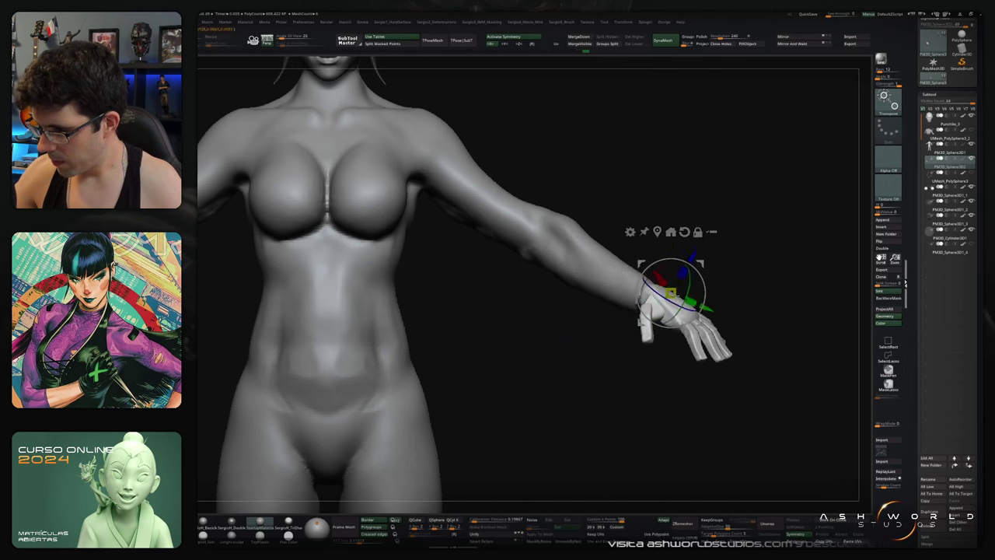
{"action": "left_click_drag", "start_coordinate": [667, 292], "coordinate": [702, 265]}
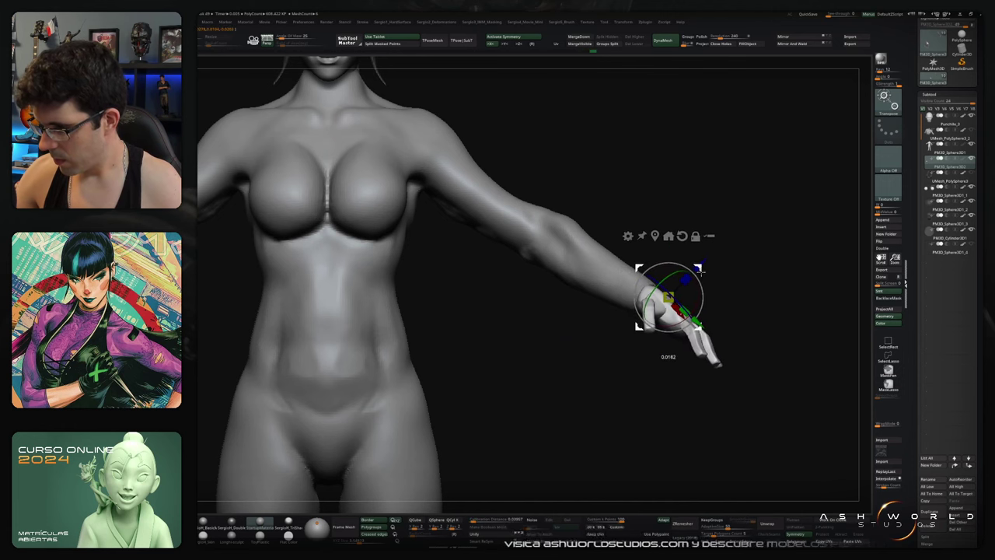
{"action": "right_click_drag", "start_coordinate": [702, 264], "coordinate": [746, 334], "text": "ctrl"}
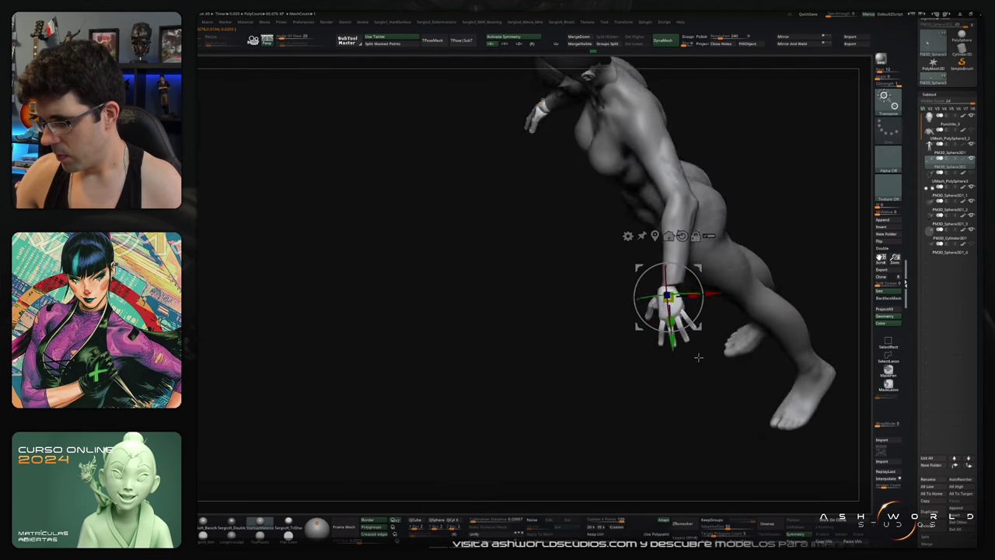
Step: Return to a sculpt brush and stroke along the forearm just above the wrist
{"action": "key", "text": "q"}
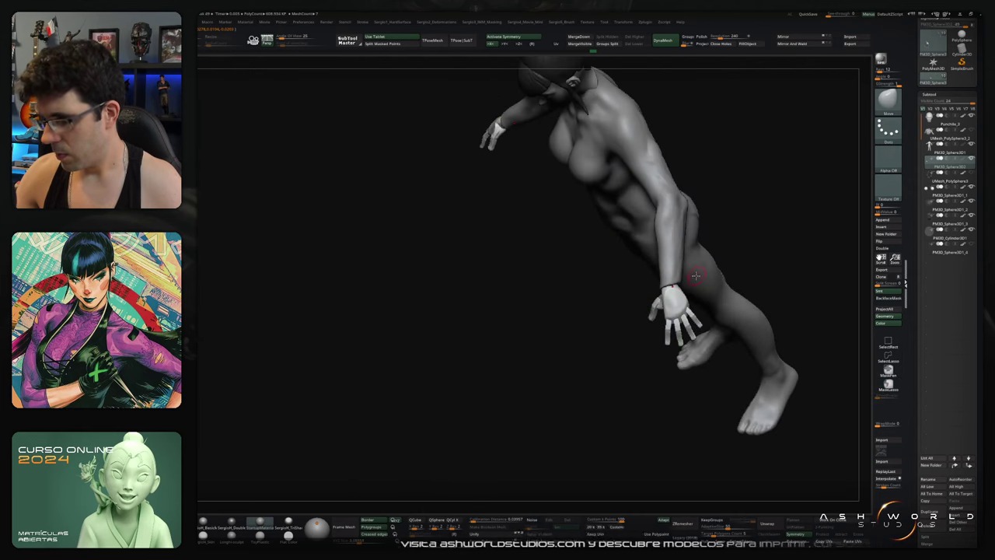
{"action": "right_click_drag", "start_coordinate": [686, 262], "coordinate": [646, 262]}
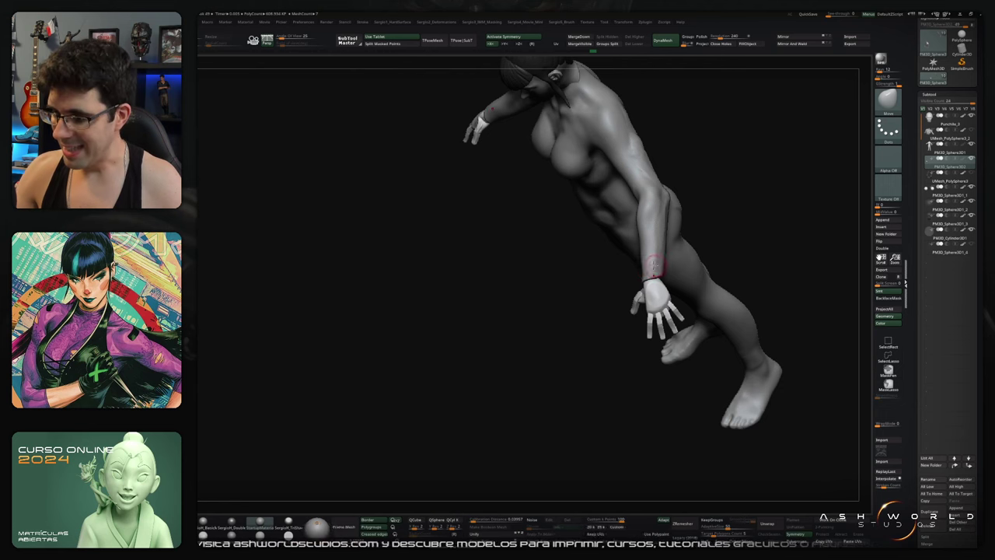
{"action": "scroll", "coordinate": [655, 266], "scroll_direction": "up", "scroll_amount": 2}
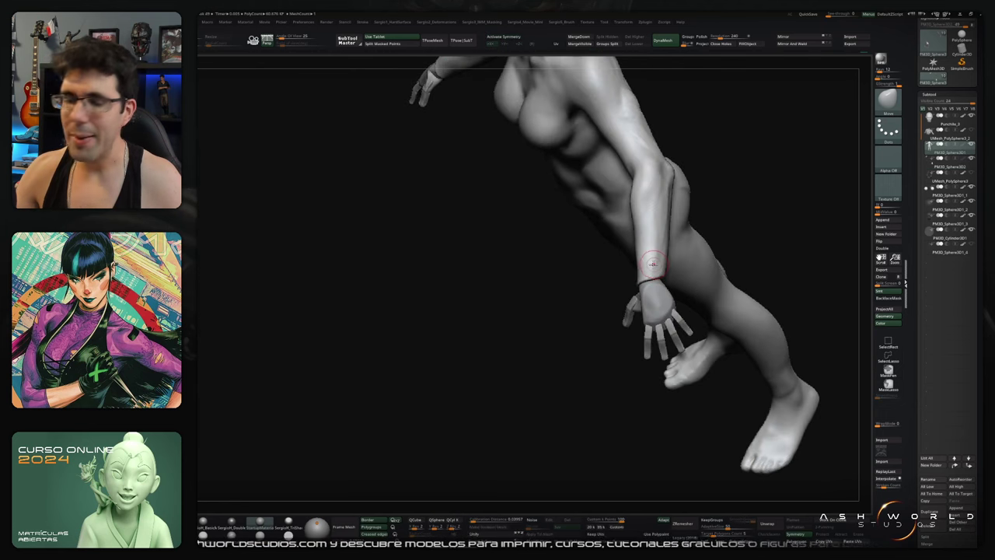
{"action": "mouse_move", "coordinate": [659, 203]}
{"action": "left_mouse_down", "text": "ctrl+shift"}
{"action": "mouse_move", "coordinate": [655, 283]}
{"action": "mouse_move", "coordinate": [661, 276]}
{"action": "left_mouse_up", "text": "ctrl+shift"}
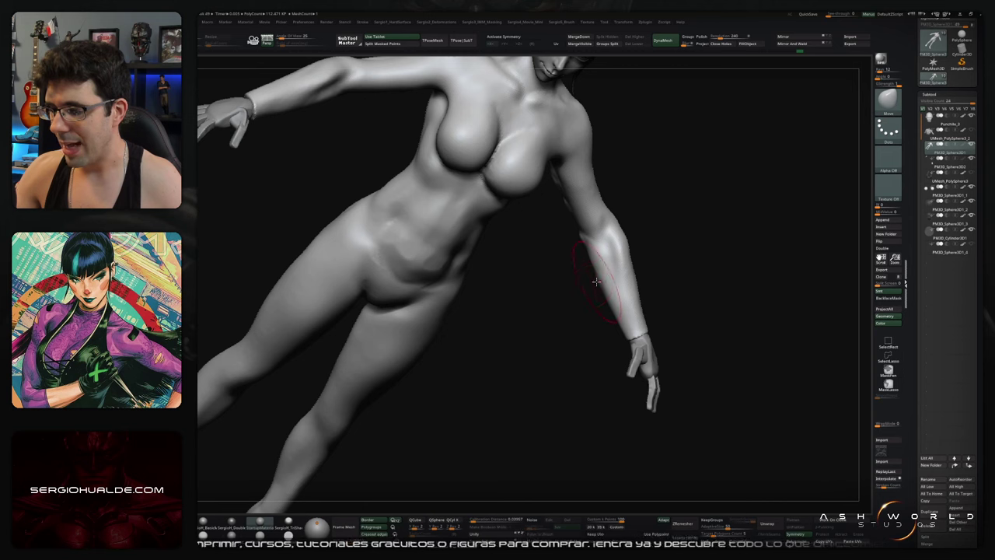
Step: Orbit to a rear view and Shift-smooth along the forearm above the wrist
{"action": "mouse_move", "coordinate": [603, 213]}
{"action": "right_mouse_down"}
{"action": "mouse_move", "coordinate": [633, 233]}
{"action": "mouse_move", "coordinate": [592, 231]}
{"action": "right_mouse_up"}
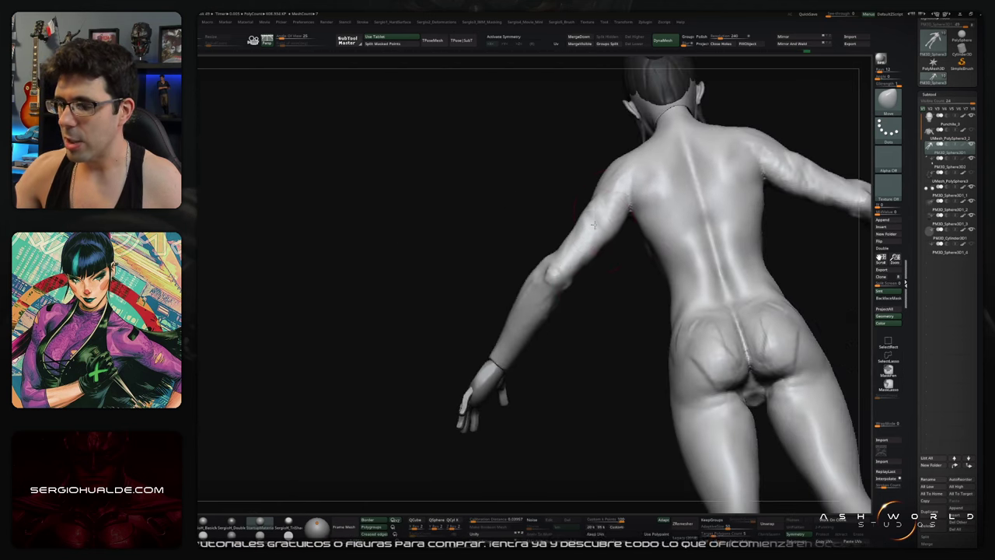
{"action": "right_click_drag", "start_coordinate": [633, 198], "coordinate": [613, 256]}
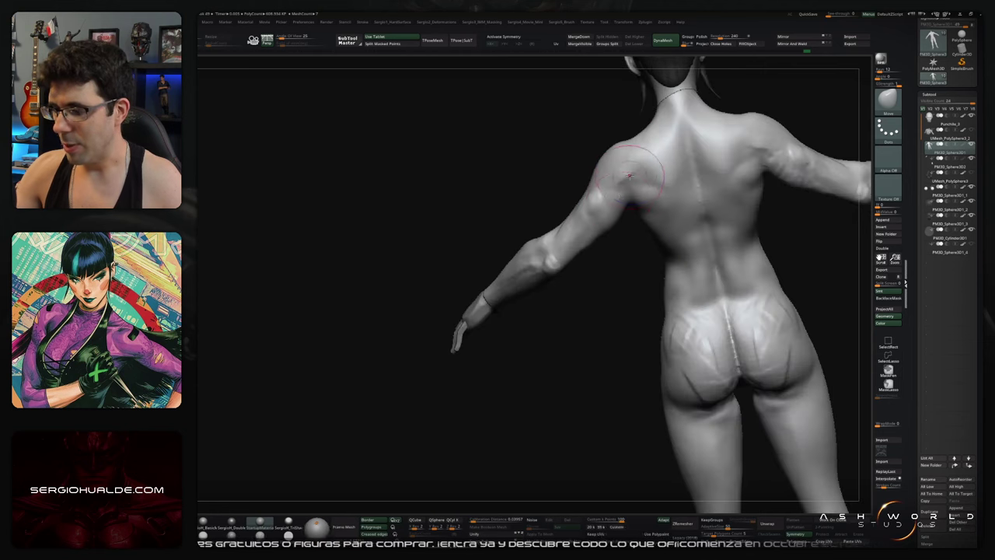
{"action": "mouse_move", "coordinate": [612, 187]}
{"action": "right_mouse_down"}
{"action": "mouse_move", "coordinate": [575, 234]}
{"action": "mouse_move", "coordinate": [594, 237]}
{"action": "mouse_move", "coordinate": [556, 258]}
{"action": "right_mouse_up"}
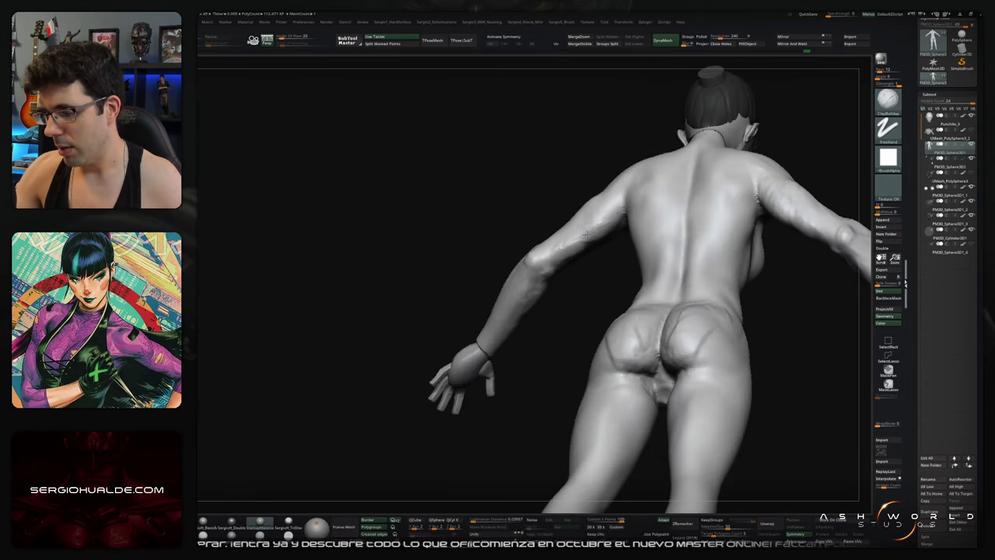
{"action": "mouse_move", "coordinate": [577, 257]}
{"action": "right_mouse_down"}
{"action": "mouse_move", "coordinate": [580, 276]}
{"action": "mouse_move", "coordinate": [584, 260]}
{"action": "mouse_move", "coordinate": [552, 252]}
{"action": "right_mouse_up"}
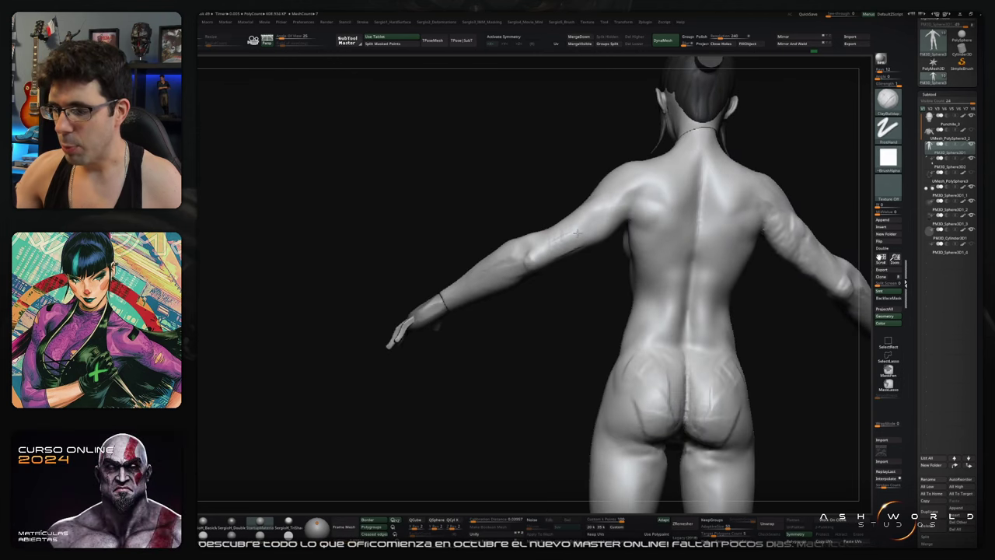
{"action": "key", "text": "shift"}
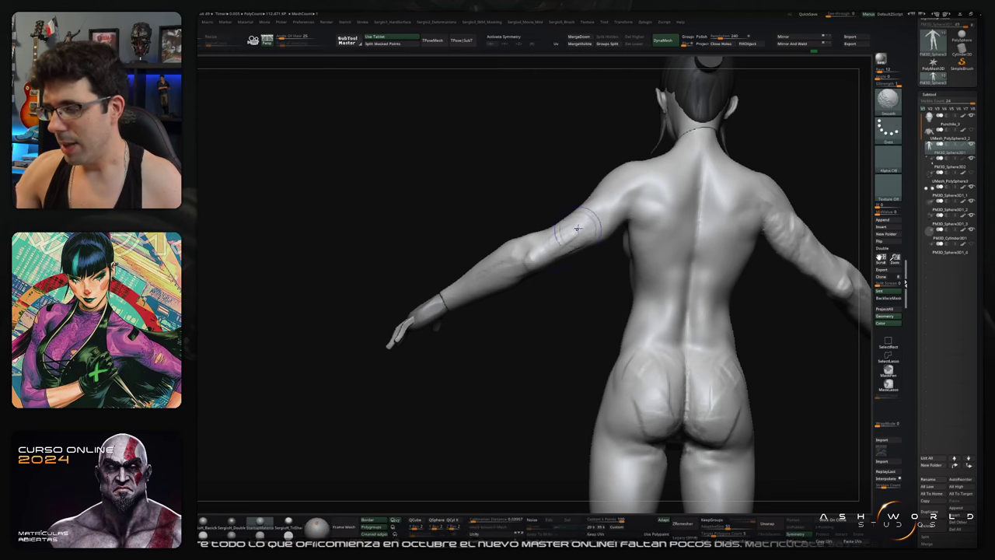
{"action": "mouse_move", "coordinate": [574, 240]}
{"action": "right_mouse_down"}
{"action": "mouse_move", "coordinate": [531, 282]}
{"action": "mouse_move", "coordinate": [551, 266]}
{"action": "mouse_move", "coordinate": [509, 256]}
{"action": "mouse_move", "coordinate": [504, 290]}
{"action": "mouse_move", "coordinate": [506, 281]}
{"action": "right_mouse_up"}
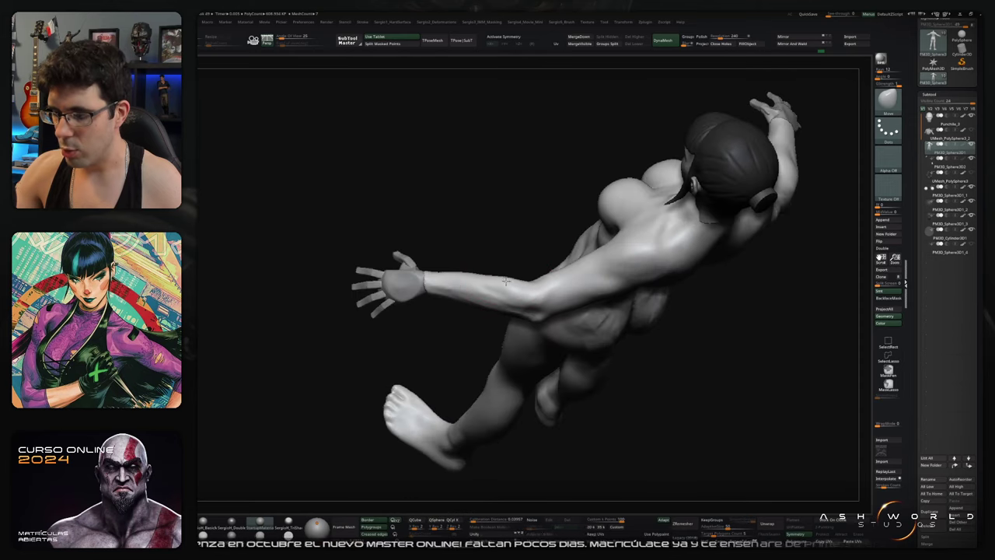
{"action": "left_click_drag", "start_coordinate": [478, 278], "coordinate": [420, 299]}
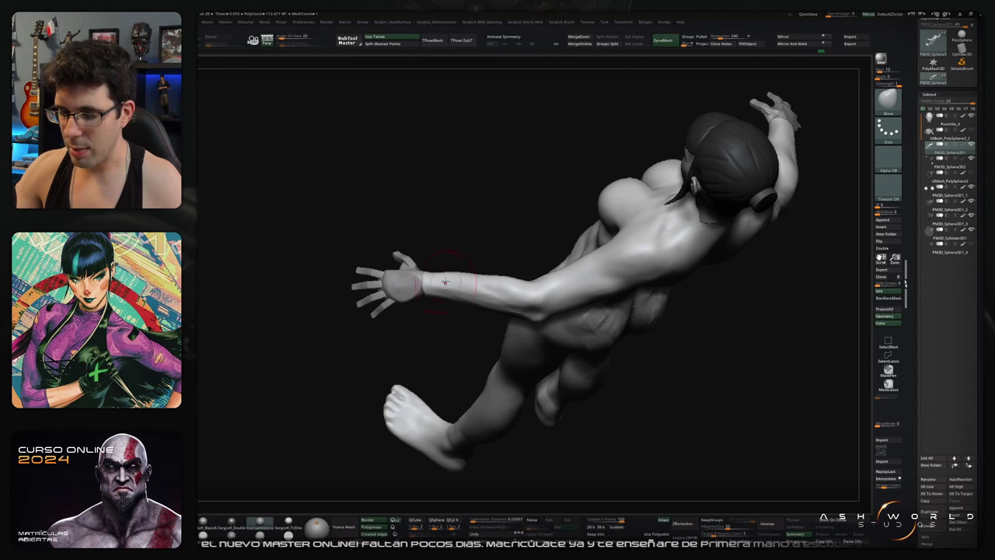
{"action": "right_click_drag", "start_coordinate": [445, 271], "coordinate": [435, 268]}
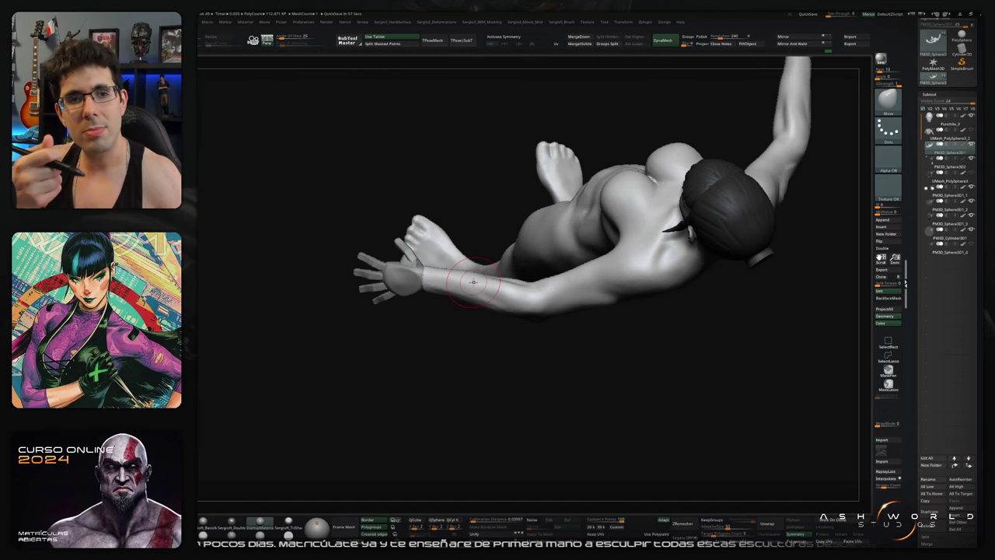
Step: Smooth out the seam on the lowered forearm from a back view
{"action": "mouse_move", "coordinate": [540, 339]}
{"action": "left_mouse_down"}
{"action": "mouse_move", "coordinate": [543, 261]}
{"action": "mouse_move", "coordinate": [463, 249]}
{"action": "left_mouse_up"}
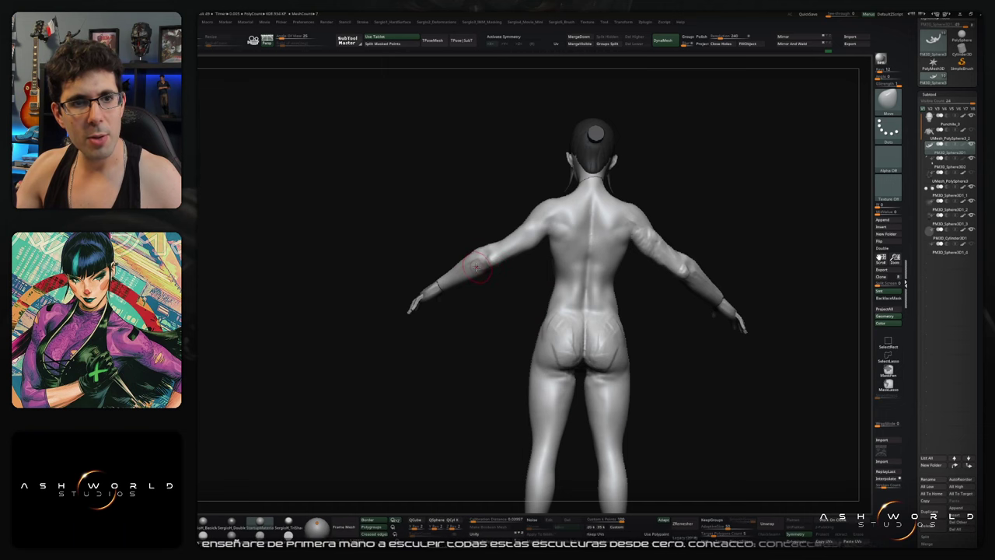
{"action": "mouse_move", "coordinate": [468, 266]}
{"action": "left_mouse_down"}
{"action": "mouse_move", "coordinate": [473, 301]}
{"action": "mouse_move", "coordinate": [455, 337]}
{"action": "mouse_move", "coordinate": [457, 235]}
{"action": "left_mouse_up"}
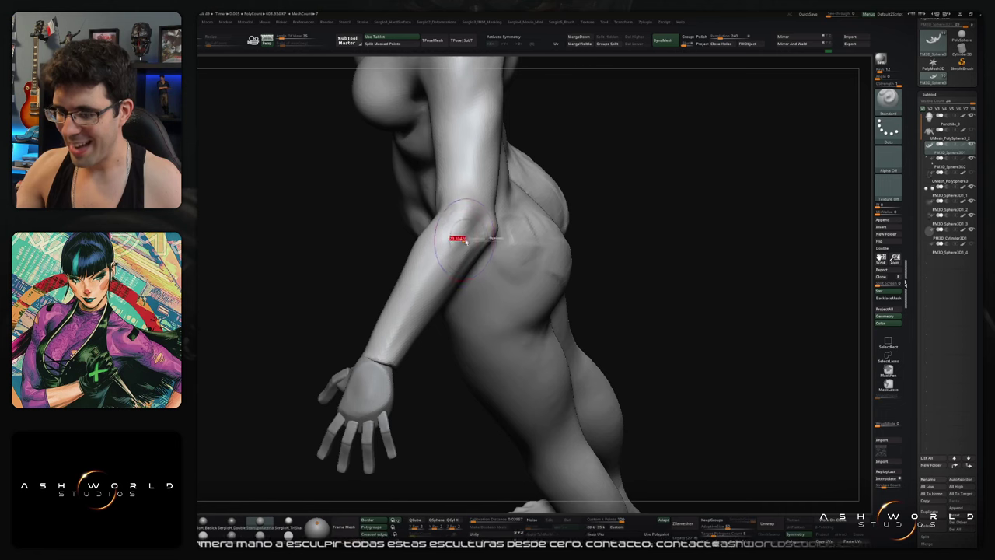
{"action": "mouse_move", "coordinate": [473, 210]}
{"action": "left_mouse_down", "text": "shift"}
{"action": "mouse_move", "coordinate": [426, 257]}
{"action": "mouse_move", "coordinate": [448, 256]}
{"action": "left_mouse_up", "text": "shift"}
{"action": "left_click_drag", "start_coordinate": [419, 303], "coordinate": [444, 230]}
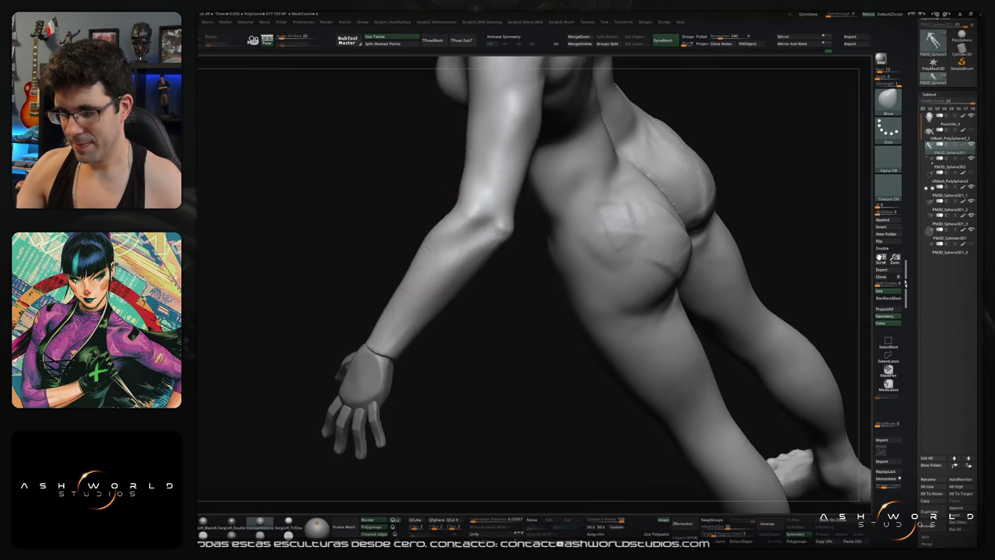
{"action": "mouse_move", "coordinate": [420, 264]}
{"action": "left_mouse_down"}
{"action": "mouse_move", "coordinate": [405, 285]}
{"action": "mouse_move", "coordinate": [435, 294]}
{"action": "left_mouse_up"}
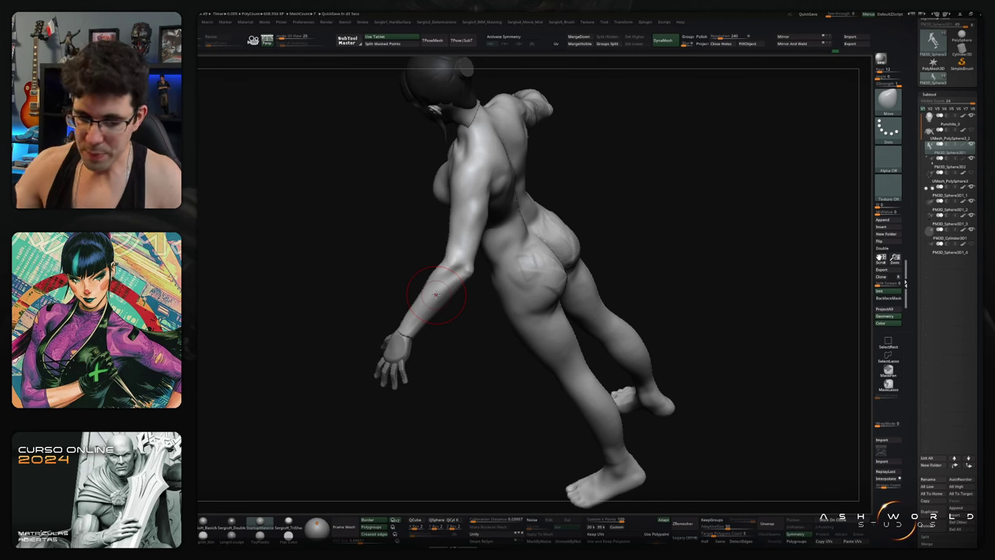
Step: Enable X symmetry, apply Mirror And Weld, and round off the top of the neck
{"action": "mouse_move", "coordinate": [658, 280]}
{"action": "left_mouse_down"}
{"action": "mouse_move", "coordinate": [669, 266]}
{"action": "mouse_move", "coordinate": [579, 280]}
{"action": "mouse_move", "coordinate": [614, 287]}
{"action": "mouse_move", "coordinate": [523, 296]}
{"action": "left_mouse_up"}
{"action": "right_click_drag", "start_coordinate": [489, 276], "coordinate": [492, 208], "text": "alt"}
{"action": "key", "text": "x"}
{"action": "left_click", "coordinate": [799, 44]}
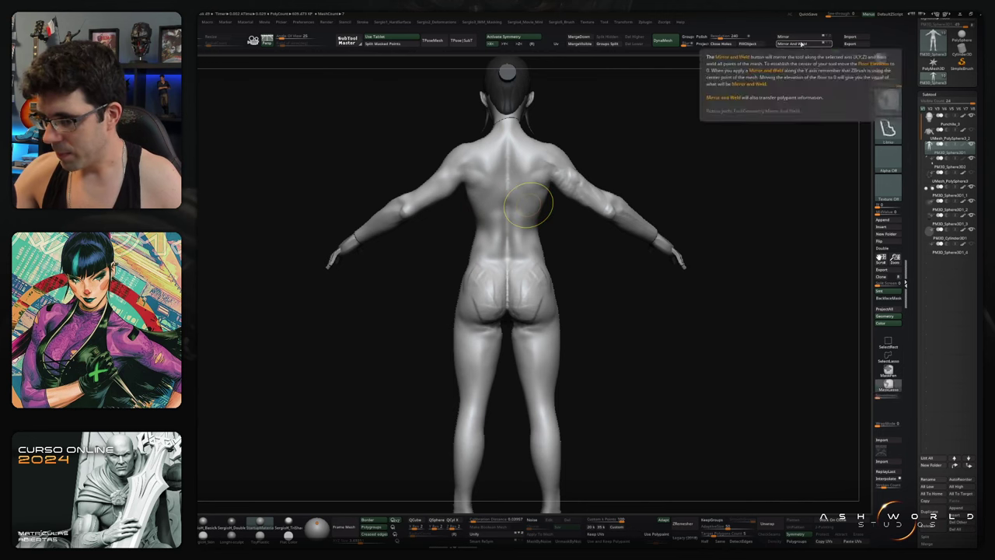
{"action": "mouse_move", "coordinate": [527, 289]}
{"action": "right_mouse_down"}
{"action": "mouse_move", "coordinate": [661, 276]}
{"action": "mouse_move", "coordinate": [650, 299]}
{"action": "right_mouse_up"}
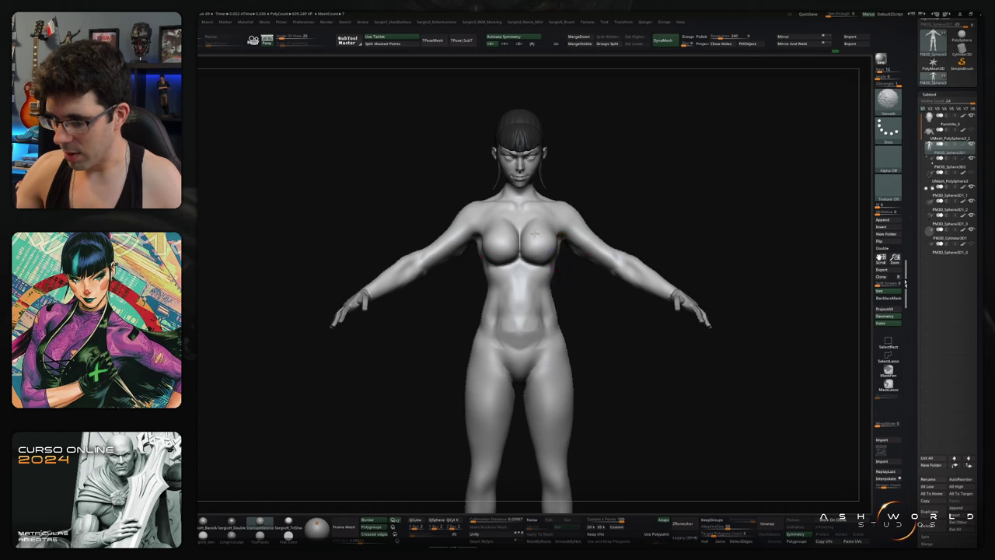
{"action": "mouse_move", "coordinate": [541, 245]}
{"action": "right_mouse_down", "text": "ctrl"}
{"action": "mouse_move", "coordinate": [567, 297]}
{"action": "mouse_move", "coordinate": [545, 257]}
{"action": "mouse_move", "coordinate": [551, 218]}
{"action": "mouse_move", "coordinate": [569, 199]}
{"action": "right_mouse_up", "text": "ctrl"}
{"action": "left_click_drag", "start_coordinate": [569, 198], "coordinate": [543, 181]}
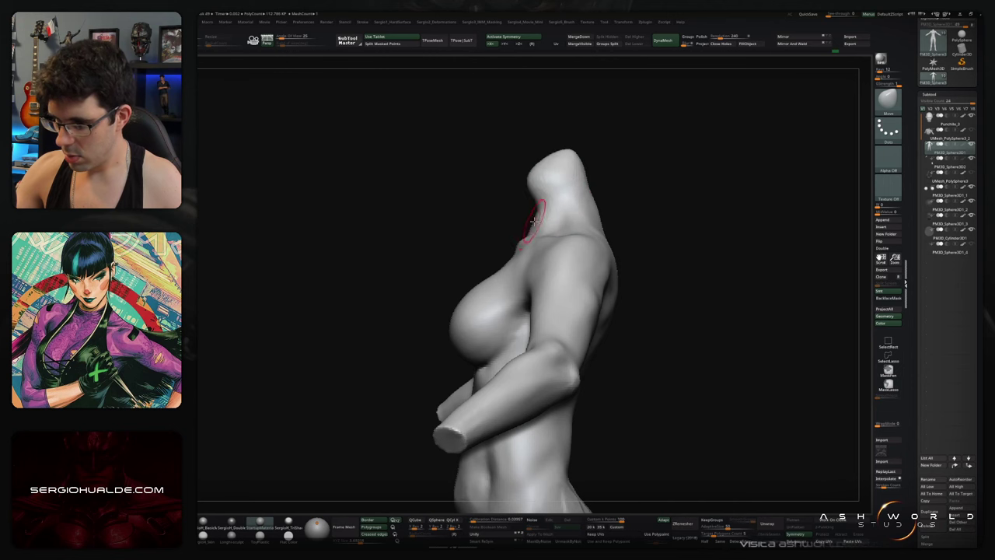
Step: Deepen and smooth the crease along the collarbone with Dam Standard (BDS)
{"action": "mouse_move", "coordinate": [534, 218]}
{"action": "right_mouse_down"}
{"action": "mouse_move", "coordinate": [544, 223]}
{"action": "mouse_move", "coordinate": [533, 227]}
{"action": "mouse_move", "coordinate": [557, 223]}
{"action": "mouse_move", "coordinate": [545, 198]}
{"action": "mouse_move", "coordinate": [573, 211]}
{"action": "right_mouse_up"}
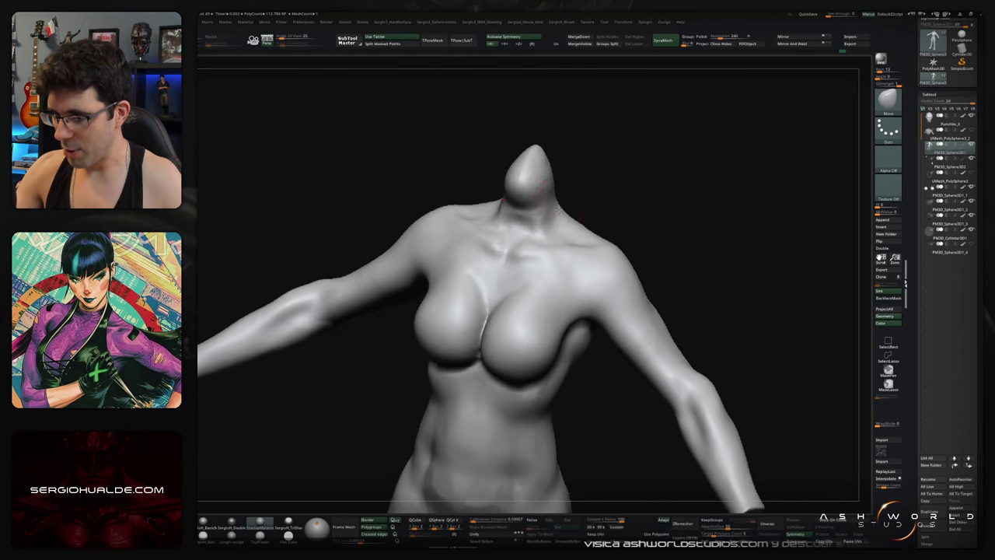
{"action": "key", "text": "b"}
{"action": "key", "text": "d"}
{"action": "key", "text": "s"}
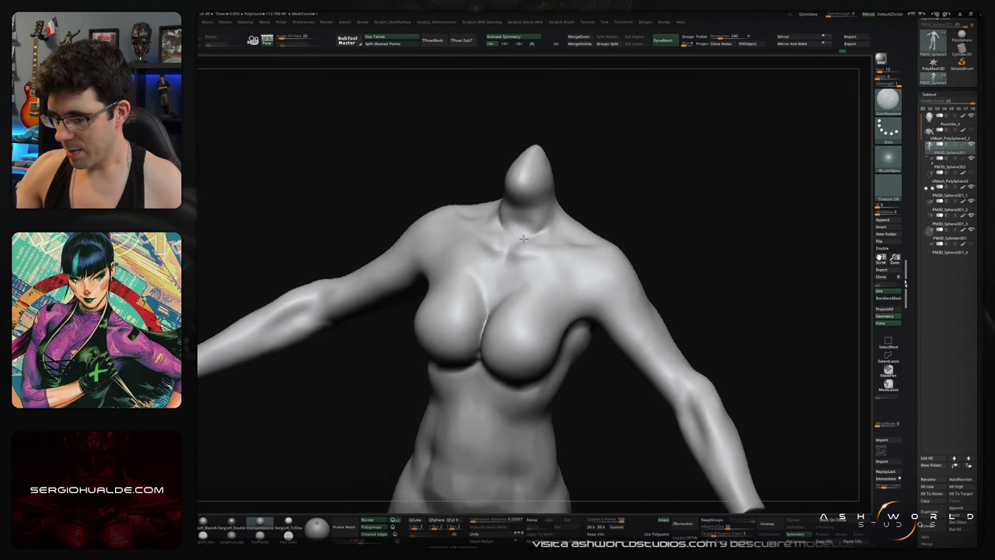
{"action": "key", "text": "shift"}
{"action": "right_click_drag", "start_coordinate": [573, 211], "coordinate": [546, 241]}
{"action": "mouse_move", "coordinate": [541, 235]}
{"action": "left_mouse_down"}
{"action": "mouse_move", "coordinate": [580, 242]}
{"action": "mouse_move", "coordinate": [528, 231]}
{"action": "left_mouse_up"}
{"action": "right_click_drag", "start_coordinate": [583, 223], "coordinate": [646, 205]}
Step: Switch to the Move brush (BMV), hide the body, then undo that hide
{"action": "key", "text": "b"}
{"action": "key", "text": "m"}
{"action": "key", "text": "v"}
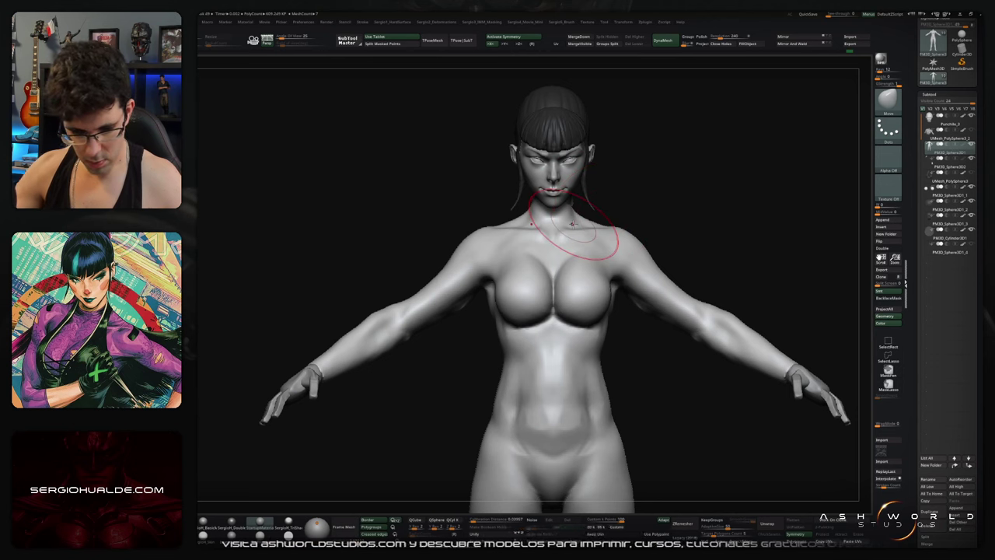
{"action": "left_click", "coordinate": [572, 225], "text": "ctrl+shift"}
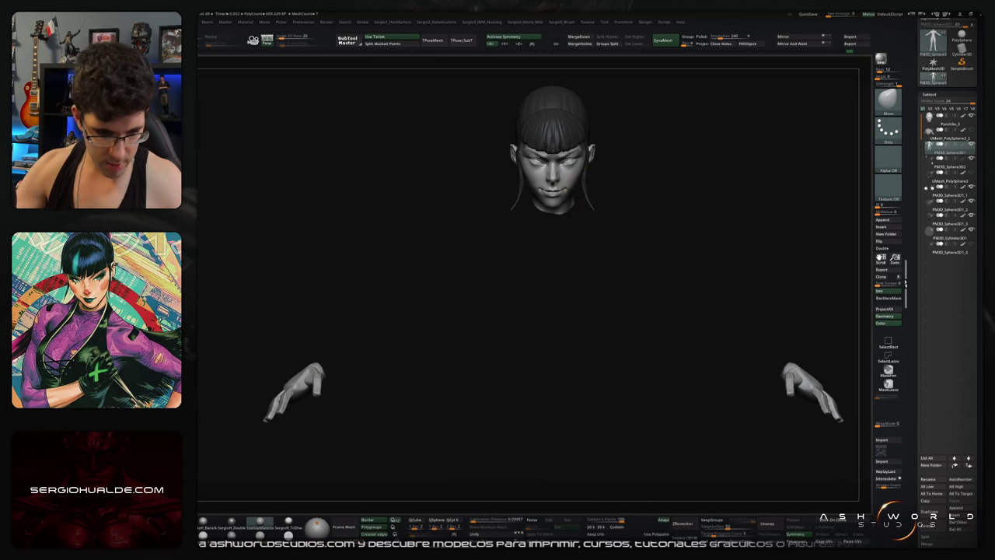
{"action": "key", "text": "ctrl+z"}
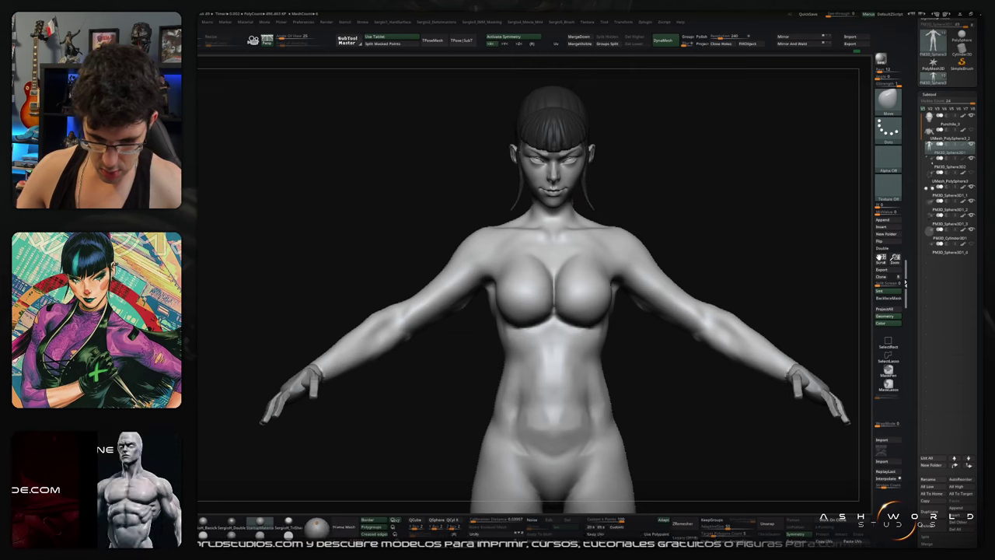
{"action": "key", "text": "ctrl+z"}
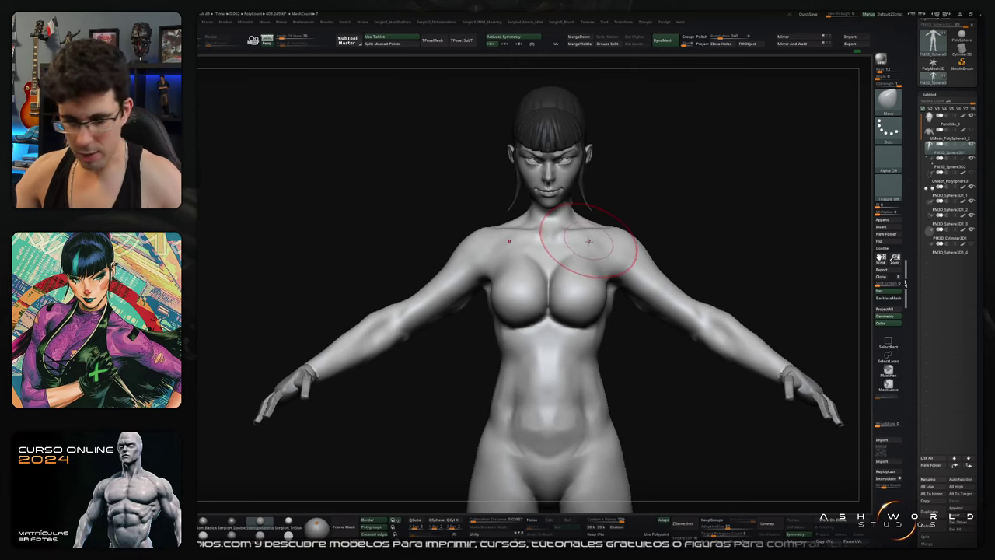
{"action": "key", "text": "ctrl+z"}
Step: Step through the history to restore the full figure, then refit it in view with F
{"action": "mouse_move", "coordinate": [588, 241]}
{"action": "left_mouse_down"}
{"action": "mouse_move", "coordinate": [697, 242]}
{"action": "mouse_move", "coordinate": [601, 257]}
{"action": "left_mouse_up"}
{"action": "key", "text": "ctrl+z"}
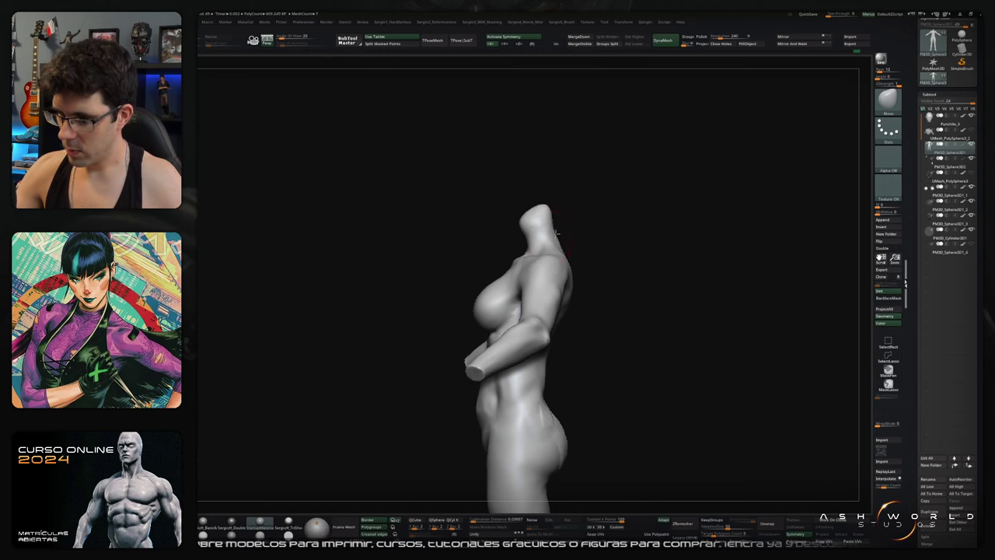
{"action": "key", "text": "w"}
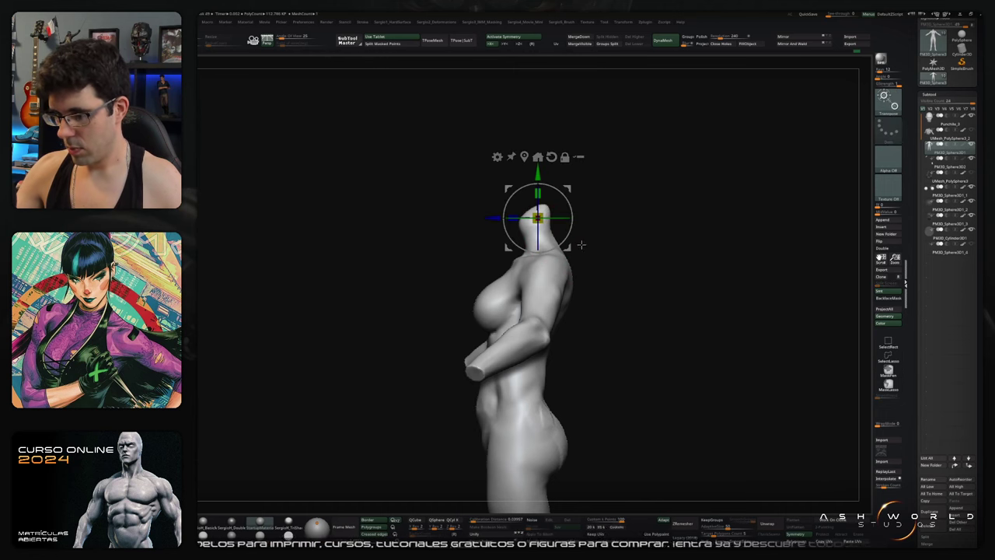
{"action": "key", "text": "ctrl+shift+z"}
{"action": "key", "text": "ctrl+shift+z"}
{"action": "key", "text": "ctrl+shift+z"}
{"action": "key", "text": "ctrl+shift+z"}
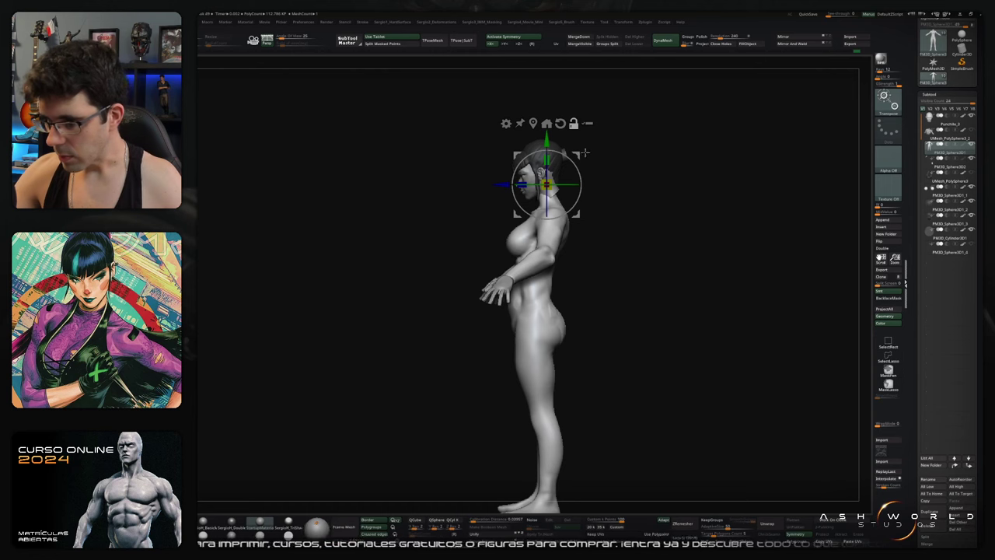
{"action": "mouse_move", "coordinate": [591, 145]}
{"action": "left_mouse_down", "text": "alt"}
{"action": "mouse_move", "coordinate": [611, 271]}
{"action": "mouse_move", "coordinate": [633, 241]}
{"action": "mouse_move", "coordinate": [646, 246]}
{"action": "left_mouse_up", "text": "alt"}
{"action": "key", "text": "q"}
{"action": "key", "text": "f"}
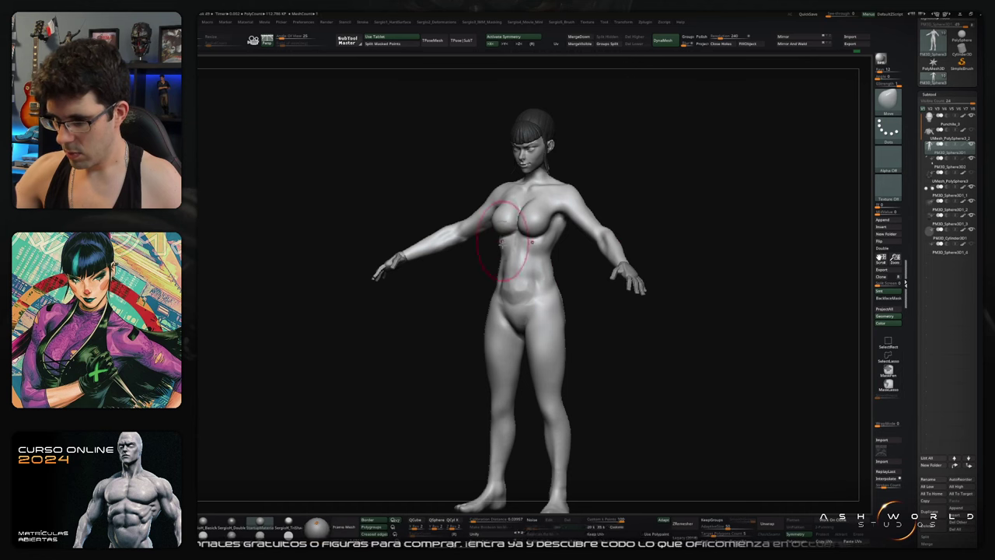
Step: Orbit to a front view of the torso and arm and select the Move Topological brush (BMT)
{"action": "mouse_move", "coordinate": [498, 282]}
{"action": "right_mouse_down"}
{"action": "mouse_move", "coordinate": [505, 314]}
{"action": "mouse_move", "coordinate": [664, 313]}
{"action": "mouse_move", "coordinate": [607, 357]}
{"action": "mouse_move", "coordinate": [573, 278]}
{"action": "mouse_move", "coordinate": [550, 290]}
{"action": "right_mouse_up"}
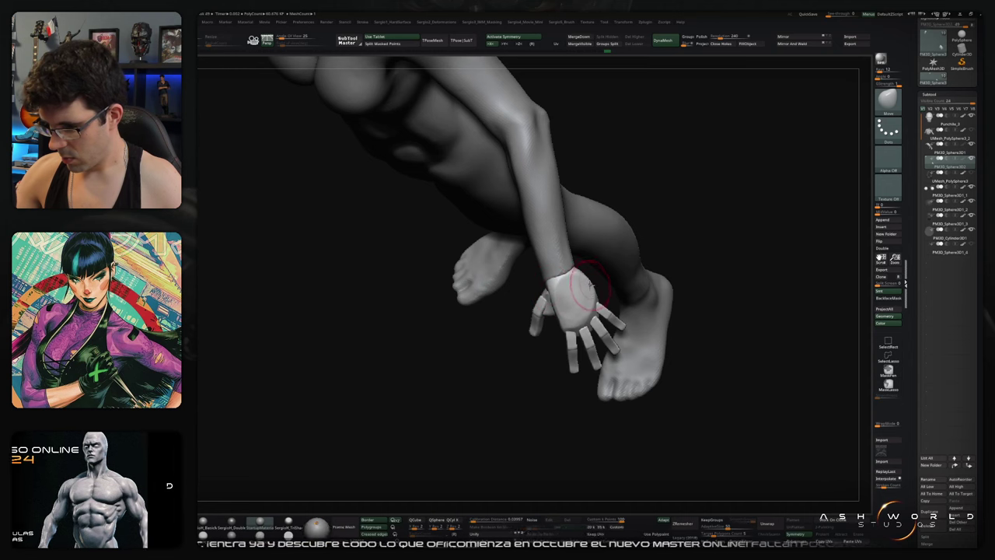
{"action": "mouse_move", "coordinate": [554, 315]}
{"action": "right_mouse_down"}
{"action": "mouse_move", "coordinate": [589, 307]}
{"action": "mouse_move", "coordinate": [611, 330]}
{"action": "right_mouse_up"}
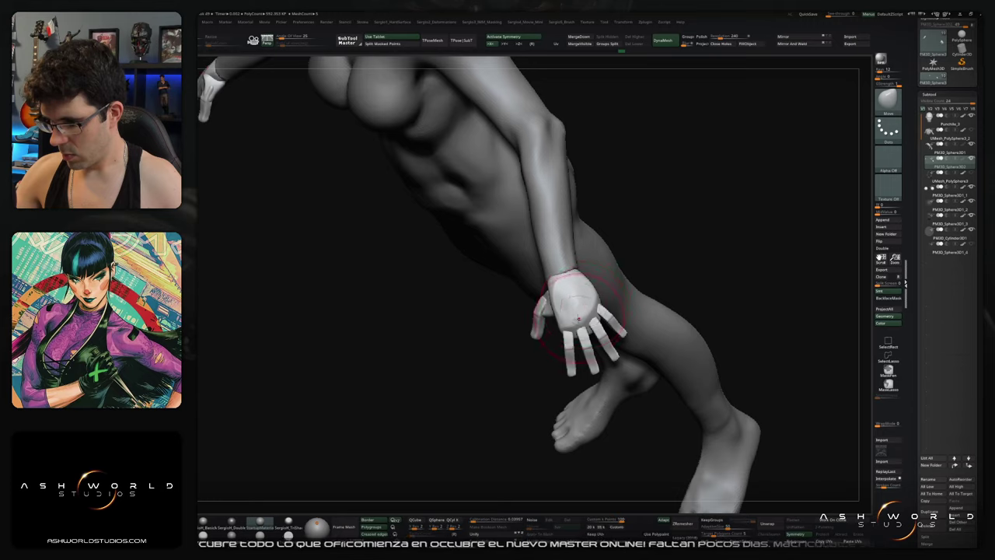
{"action": "mouse_move", "coordinate": [579, 317]}
{"action": "right_mouse_down"}
{"action": "mouse_move", "coordinate": [589, 291]}
{"action": "mouse_move", "coordinate": [590, 313]}
{"action": "right_mouse_up"}
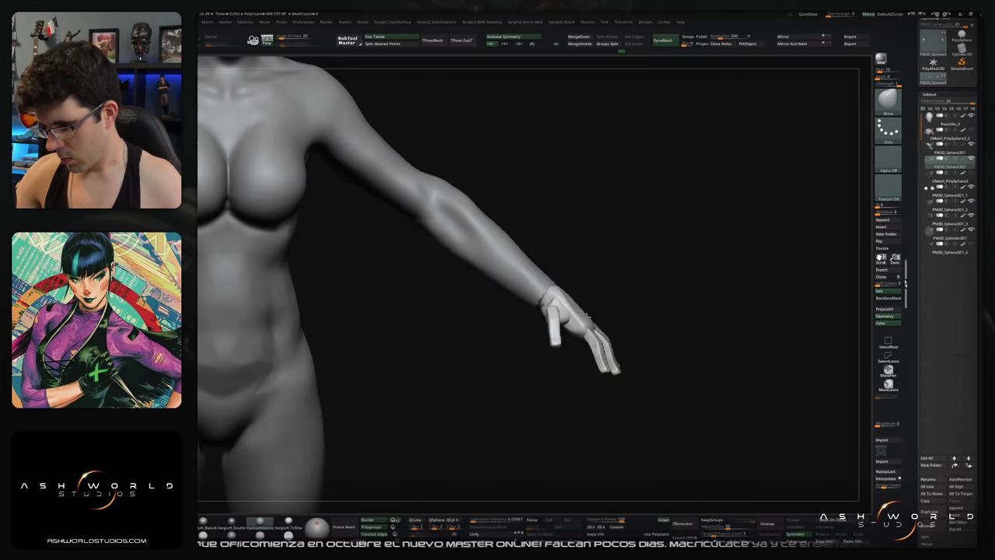
{"action": "right_click_drag", "start_coordinate": [594, 309], "coordinate": [596, 304]}
{"action": "key", "text": "b"}
{"action": "key", "text": "m"}
{"action": "key", "text": "t"}
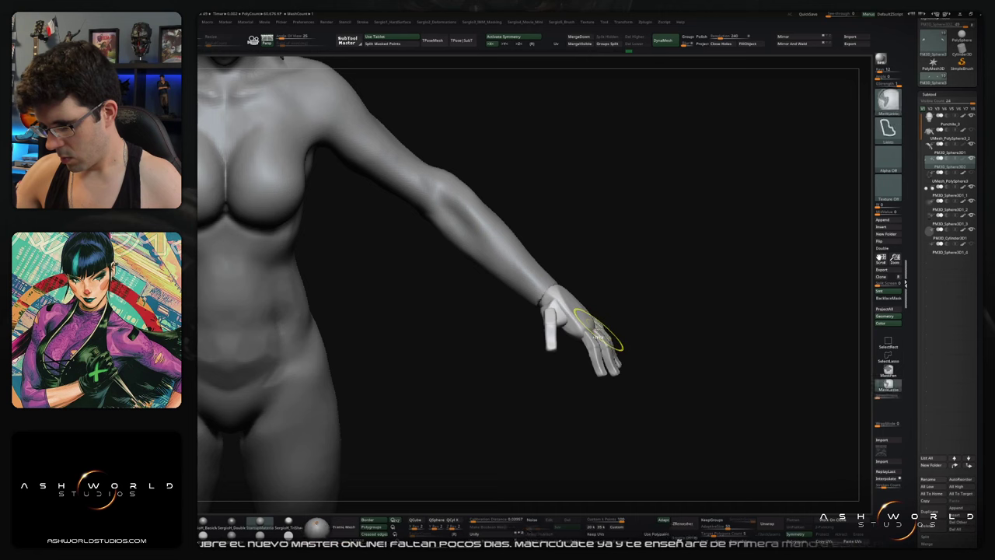
Step: Zoom in on the outstretched hand and forearm
{"action": "right_click_drag", "start_coordinate": [599, 330], "coordinate": [594, 334]}
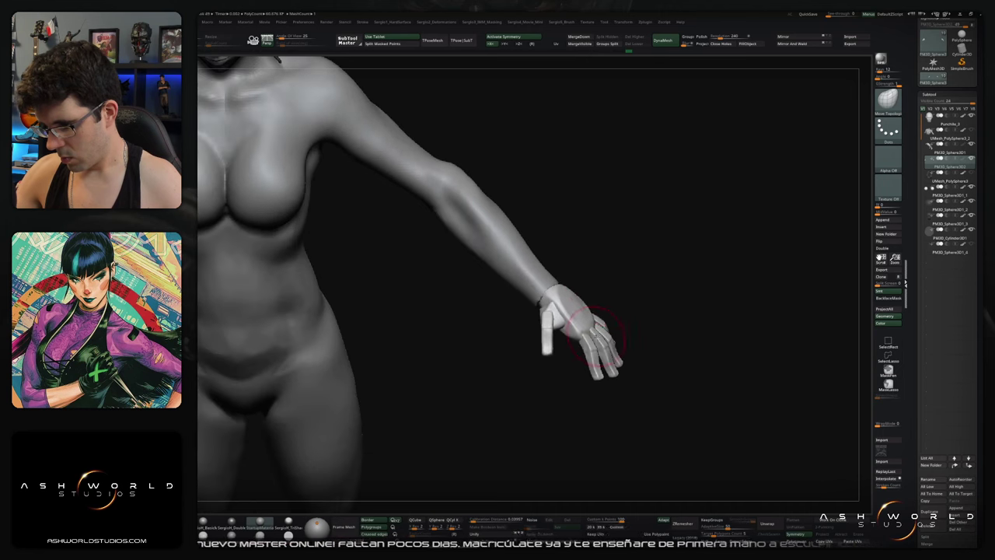
{"action": "mouse_move", "coordinate": [601, 288]}
{"action": "left_mouse_down"}
{"action": "mouse_move", "coordinate": [595, 283]}
{"action": "mouse_move", "coordinate": [568, 309]}
{"action": "left_mouse_up"}
{"action": "mouse_move", "coordinate": [576, 299]}
{"action": "right_mouse_down"}
{"action": "mouse_move", "coordinate": [583, 284]}
{"action": "mouse_move", "coordinate": [582, 333]}
{"action": "right_mouse_up"}
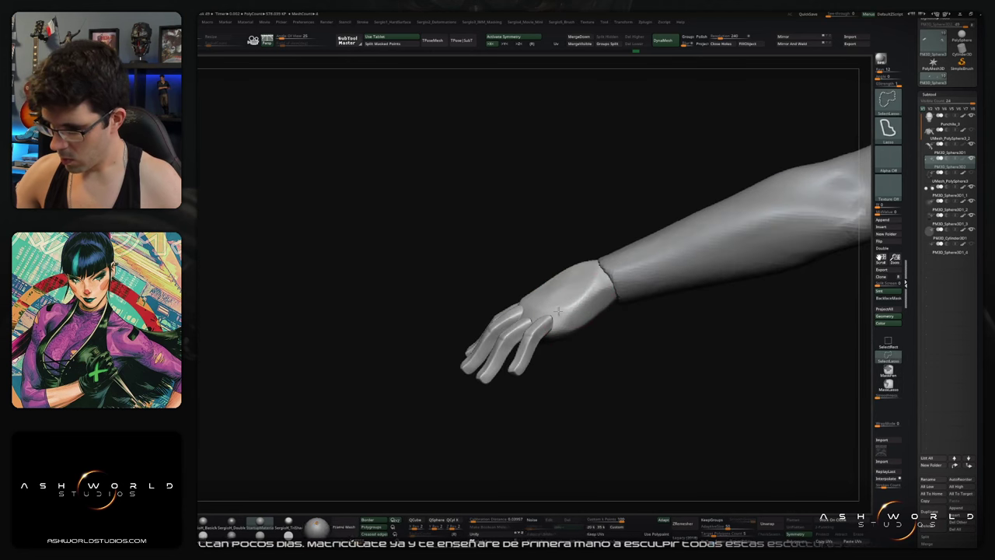
Step: Hide the hand to check the forearm stump, then reveal it again
{"action": "left_click", "coordinate": [562, 309], "text": "ctrl+alt+shift"}
{"action": "left_click", "coordinate": [583, 300], "text": "ctrl+shift"}
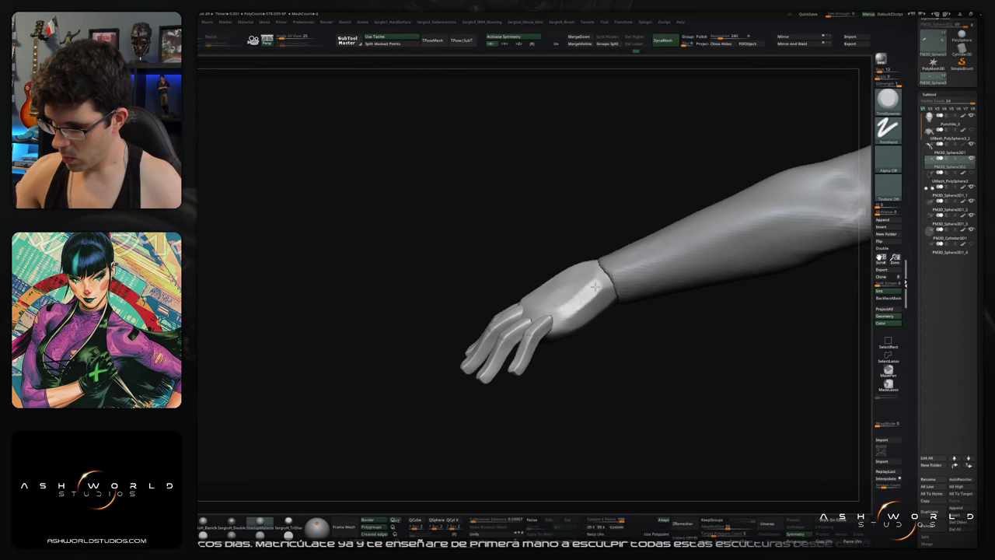
{"action": "right_click_drag", "start_coordinate": [557, 310], "coordinate": [589, 304]}
{"action": "left_click", "coordinate": [588, 304], "text": "ctrl+alt+shift"}
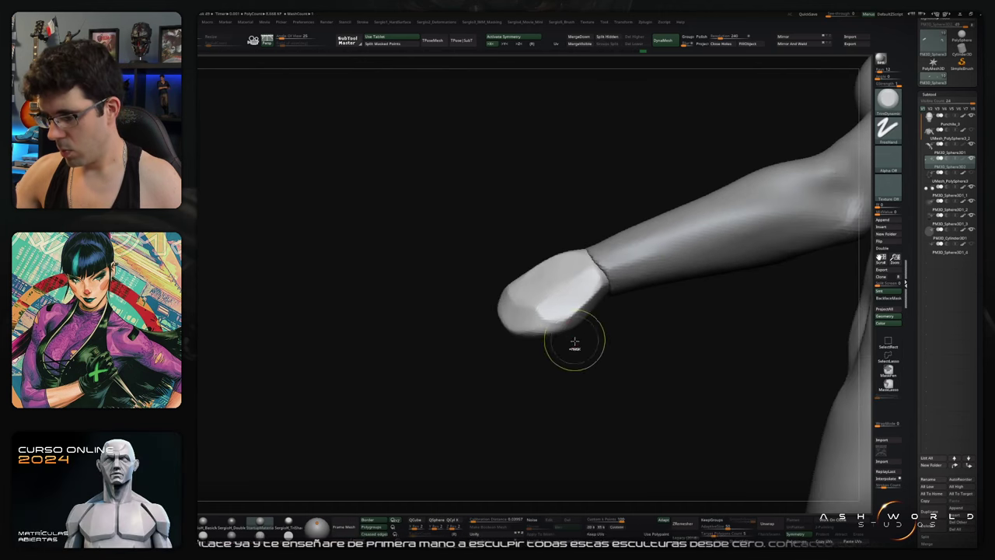
{"action": "left_click", "coordinate": [573, 335], "text": "ctrl+shift"}
{"action": "mouse_move", "coordinate": [572, 335]}
{"action": "right_mouse_down"}
{"action": "mouse_move", "coordinate": [547, 358]}
{"action": "mouse_move", "coordinate": [544, 375]}
{"action": "right_mouse_up"}
Step: Rotate the hand at the wrist with the Transpose gizmo
{"action": "key", "text": "w"}
{"action": "right_click_drag", "start_coordinate": [572, 318], "coordinate": [590, 273]}
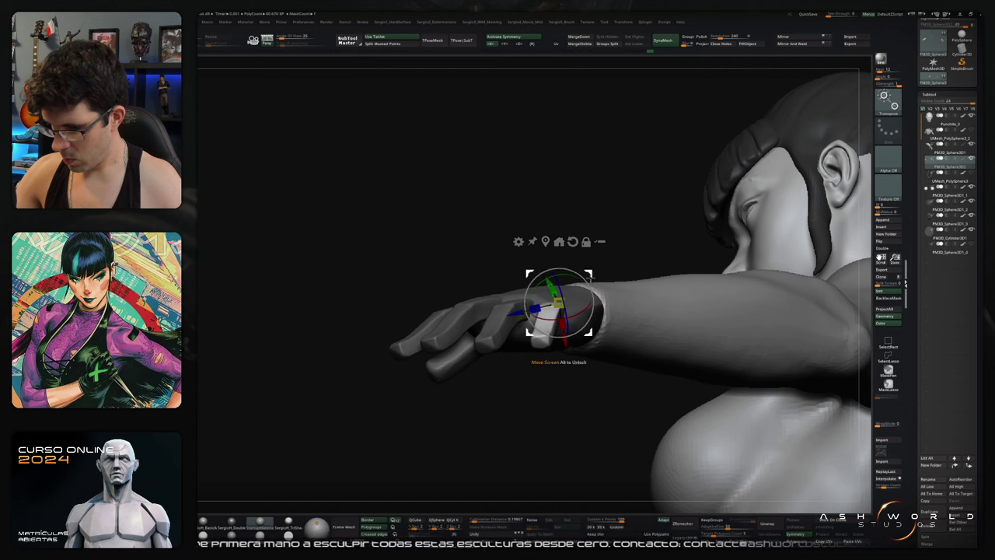
{"action": "key", "text": "q"}
{"action": "mouse_move", "coordinate": [591, 276]}
{"action": "right_mouse_down"}
{"action": "mouse_move", "coordinate": [579, 348]}
{"action": "mouse_move", "coordinate": [555, 262]}
{"action": "mouse_move", "coordinate": [560, 231]}
{"action": "mouse_move", "coordinate": [627, 251]}
{"action": "mouse_move", "coordinate": [639, 270]}
{"action": "mouse_move", "coordinate": [648, 313]}
{"action": "mouse_move", "coordinate": [600, 294]}
{"action": "mouse_move", "coordinate": [603, 332]}
{"action": "right_mouse_up"}
Step: Hide the fingers and thumb so only the palm remains at the forearm's end
{"action": "left_click", "coordinate": [604, 333], "text": "ctrl+shift"}
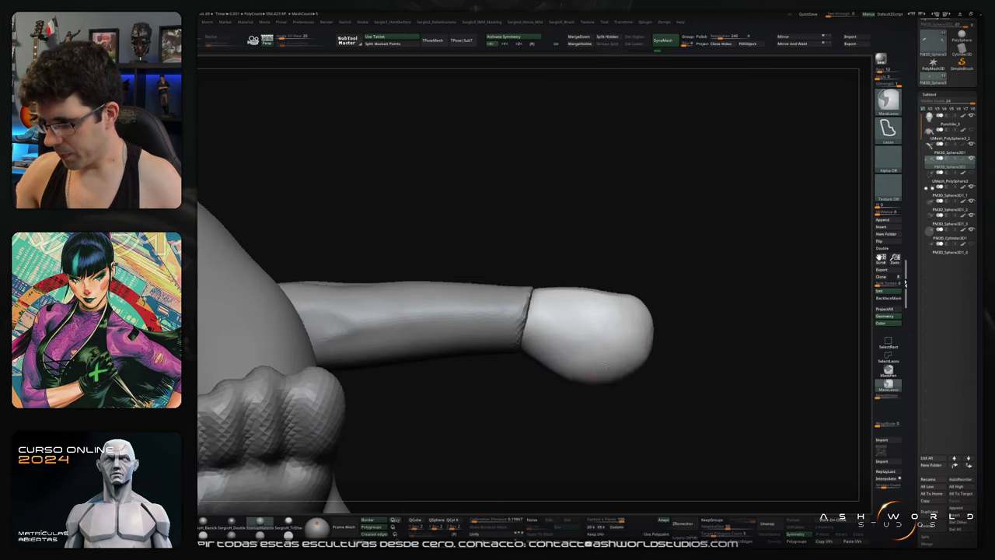
{"action": "left_click", "coordinate": [623, 319], "text": "ctrl+shift"}
{"action": "left_click", "coordinate": [623, 318], "text": "ctrl+shift"}
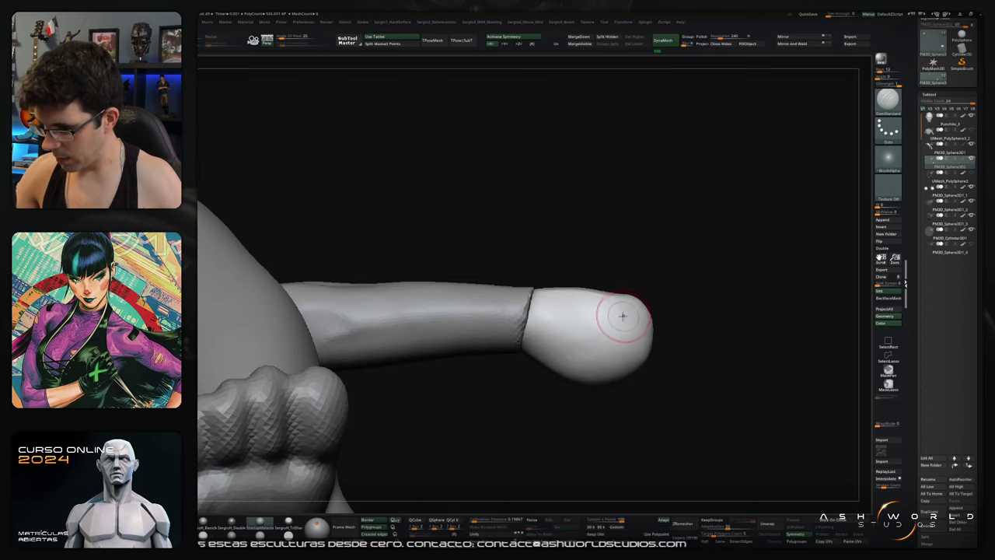
{"action": "left_click", "coordinate": [651, 291], "text": "ctrl+shift"}
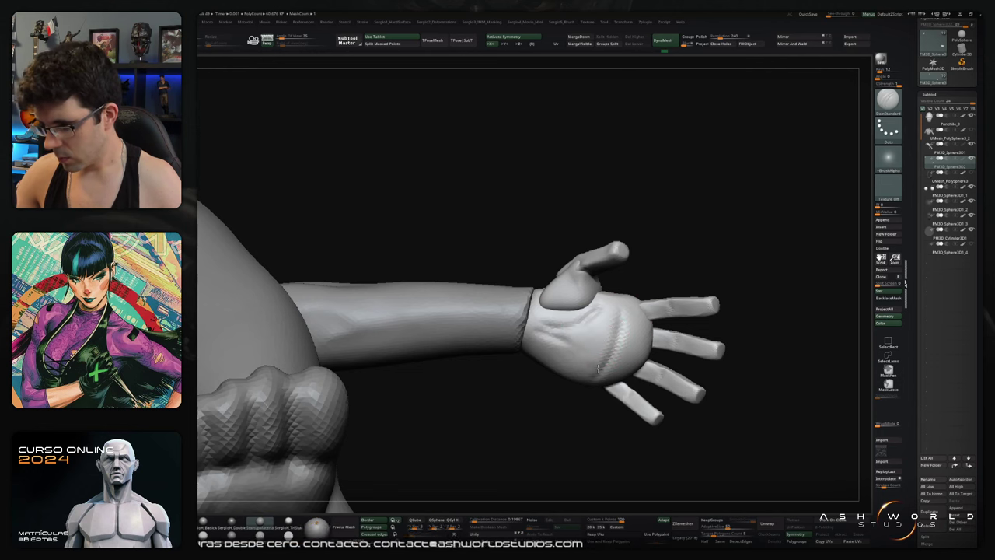
{"action": "left_click", "coordinate": [597, 368], "text": "ctrl+shift"}
{"action": "right_click_drag", "start_coordinate": [598, 368], "coordinate": [588, 335]}
{"action": "left_click", "coordinate": [593, 346], "text": "ctrl+shift"}
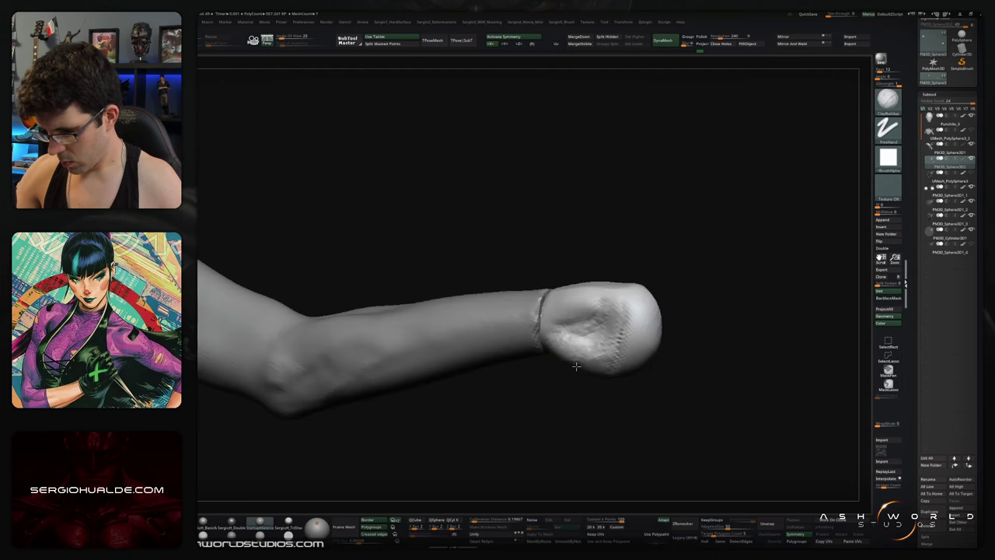
Step: Sculpt strokes along the side and lower edge of the isolated fist
{"action": "left_click_drag", "start_coordinate": [637, 319], "coordinate": [605, 355]}
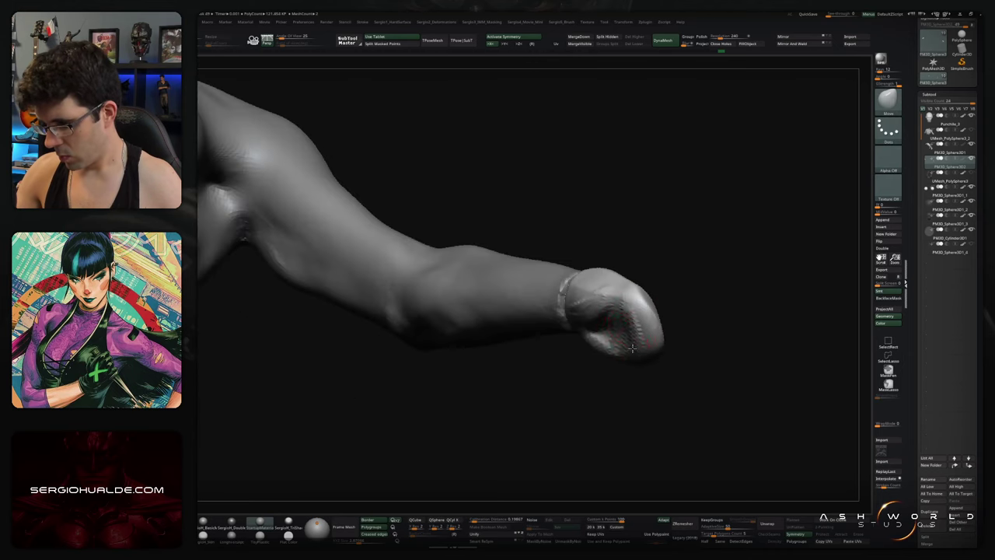
{"action": "left_click_drag", "start_coordinate": [632, 349], "coordinate": [614, 346]}
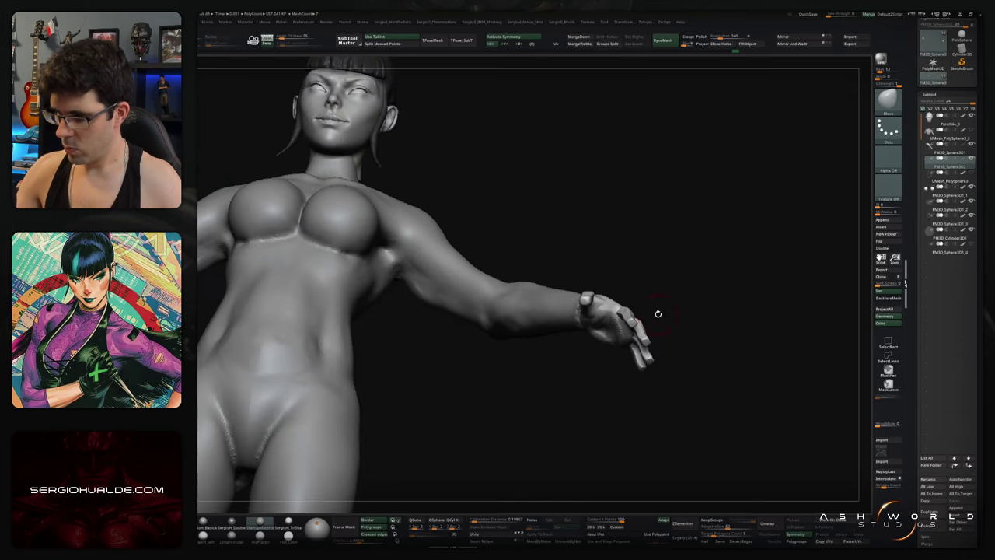
{"action": "mouse_move", "coordinate": [655, 313]}
{"action": "left_mouse_down"}
{"action": "mouse_move", "coordinate": [667, 333]}
{"action": "mouse_move", "coordinate": [648, 242]}
{"action": "left_mouse_up"}
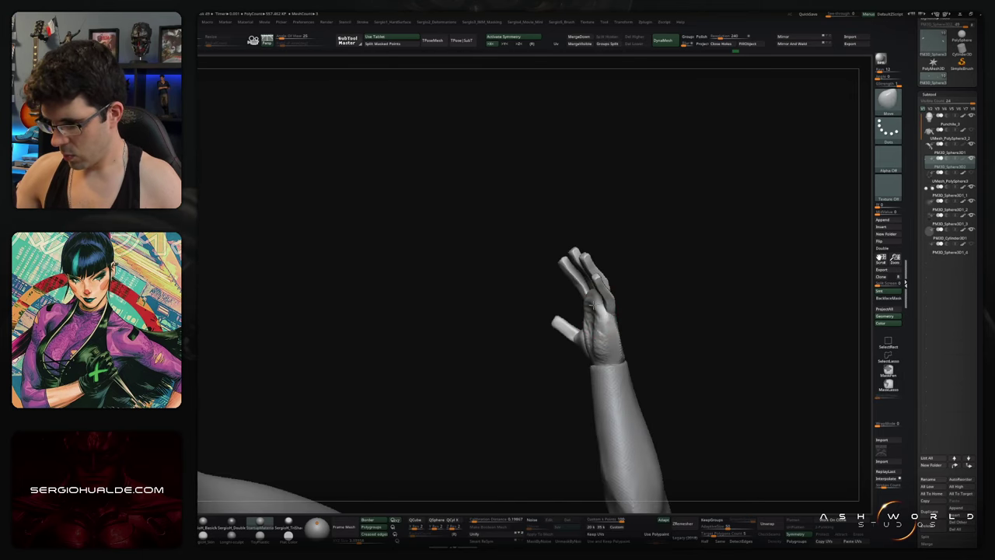
Step: Select Move Topological (BMT) and orbit to face the raised hand's palm
{"action": "left_click_drag", "start_coordinate": [584, 339], "coordinate": [583, 339]}
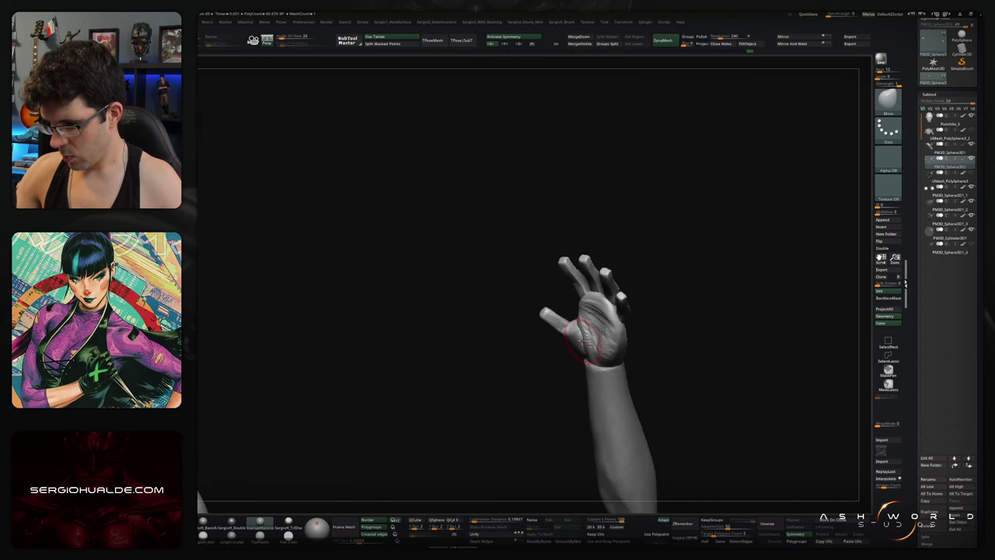
{"action": "key", "text": "b"}
{"action": "key", "text": "m"}
{"action": "key", "text": "t"}
{"action": "mouse_move", "coordinate": [577, 342]}
{"action": "left_mouse_down"}
{"action": "mouse_move", "coordinate": [634, 328]}
{"action": "mouse_move", "coordinate": [650, 289]}
{"action": "mouse_move", "coordinate": [717, 286]}
{"action": "left_mouse_up"}
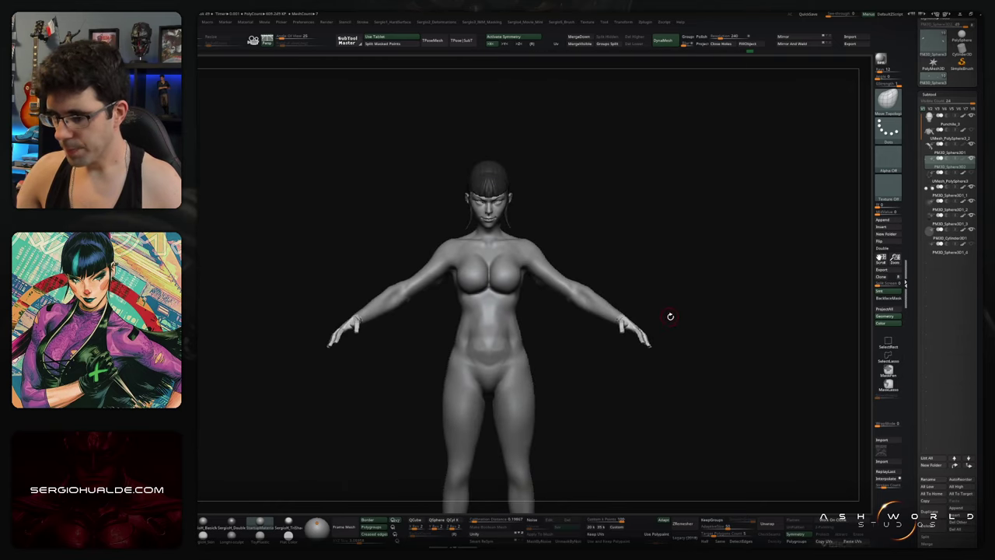
{"action": "left_click_drag", "start_coordinate": [670, 316], "coordinate": [700, 300], "text": "alt"}
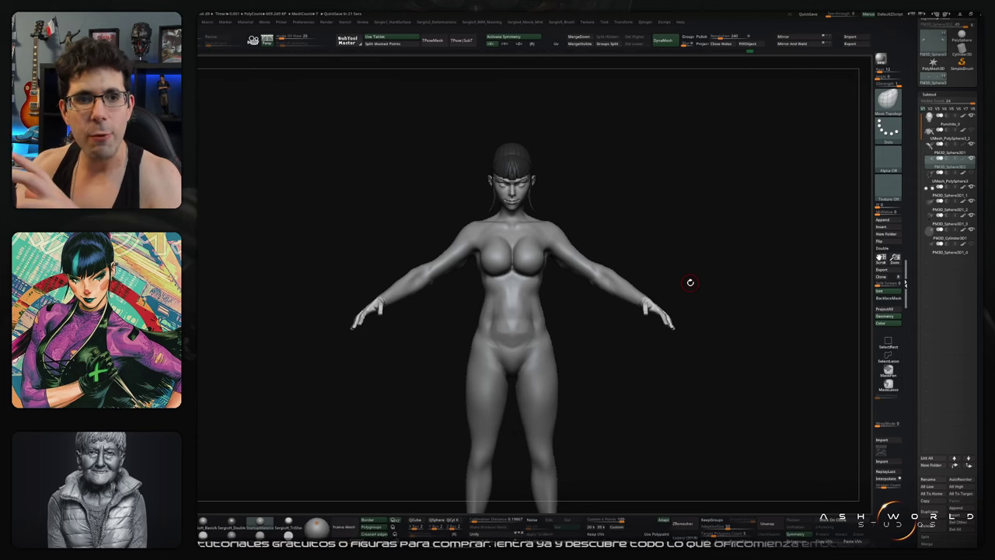
Step: Build up clay strokes on the pelvis from a three-quarter view
{"action": "mouse_move", "coordinate": [689, 283]}
{"action": "left_mouse_down"}
{"action": "mouse_move", "coordinate": [617, 366]}
{"action": "mouse_move", "coordinate": [596, 369]}
{"action": "left_mouse_up"}
{"action": "mouse_move", "coordinate": [545, 335]}
{"action": "left_mouse_down", "text": "alt"}
{"action": "mouse_move", "coordinate": [547, 295]}
{"action": "mouse_move", "coordinate": [531, 305]}
{"action": "mouse_move", "coordinate": [548, 307]}
{"action": "mouse_move", "coordinate": [542, 336]}
{"action": "left_mouse_up", "text": "alt"}
{"action": "key", "text": "b"}
{"action": "key", "text": "c"}
{"action": "key", "text": "b"}
{"action": "left_click_drag", "start_coordinate": [747, 326], "coordinate": [699, 335], "text": "shift"}
{"action": "left_click_drag", "start_coordinate": [520, 322], "coordinate": [569, 307]}
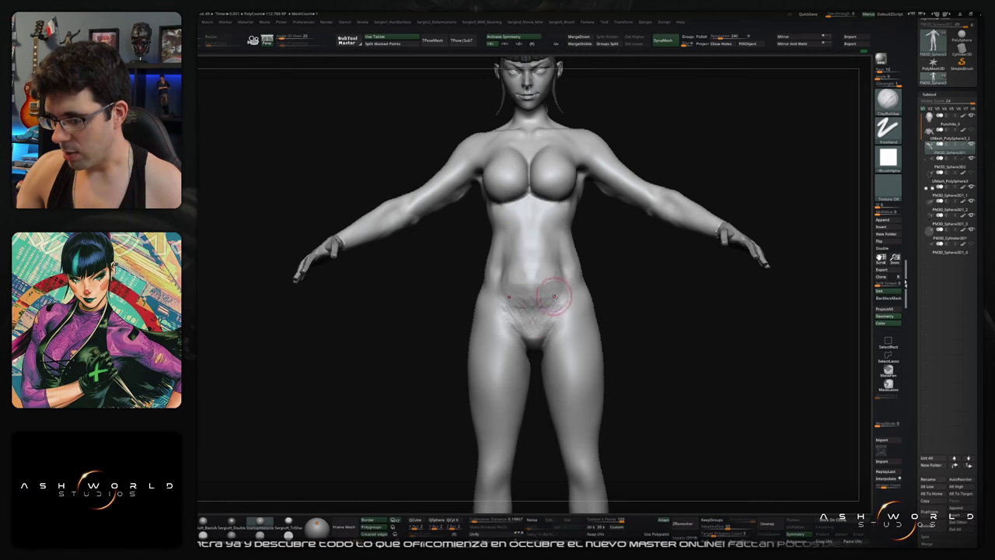
{"action": "left_click_drag", "start_coordinate": [541, 320], "coordinate": [548, 294], "text": "shift"}
Step: Step up two subdivision levels and smooth the crease under the buttock
{"action": "key", "text": "d"}
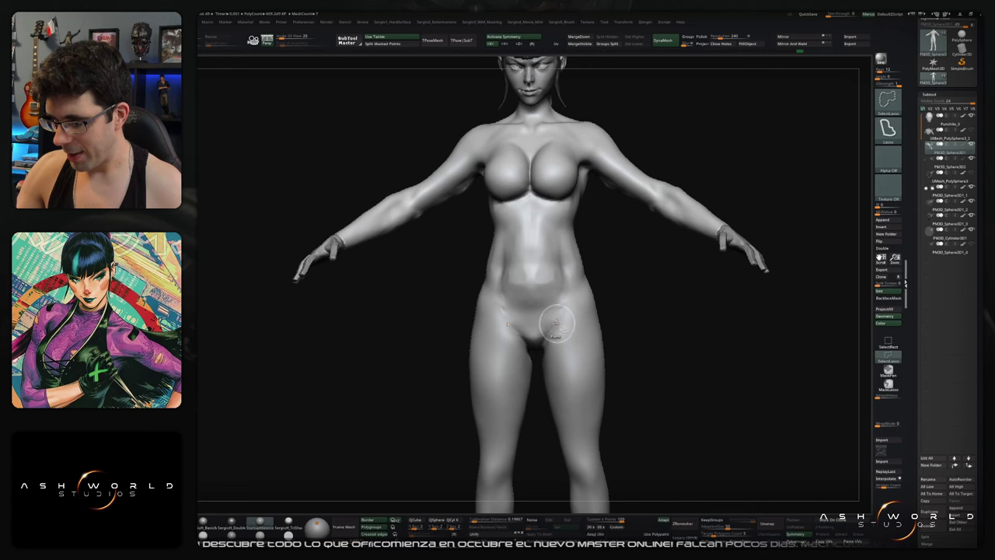
{"action": "key", "text": "d"}
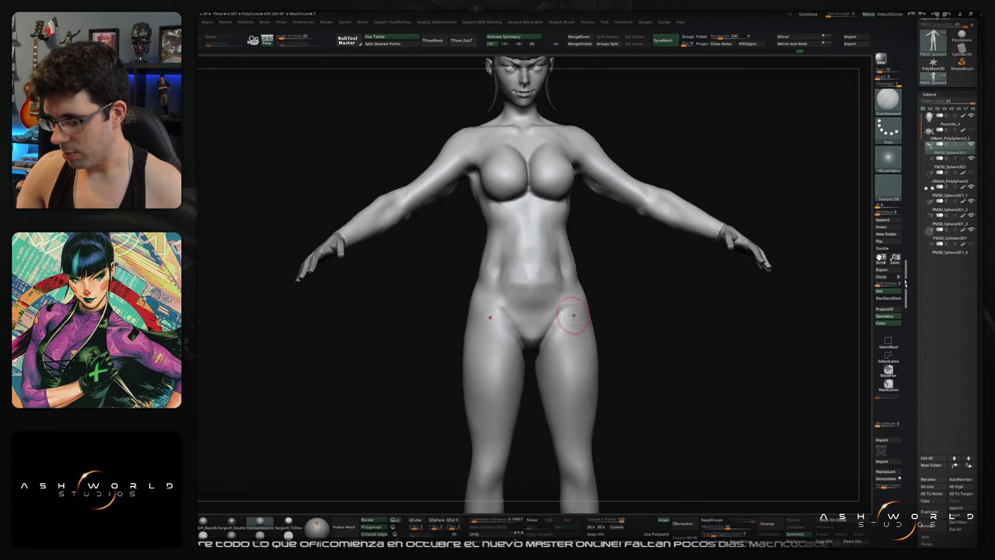
{"action": "right_click_drag", "start_coordinate": [556, 338], "coordinate": [527, 361]}
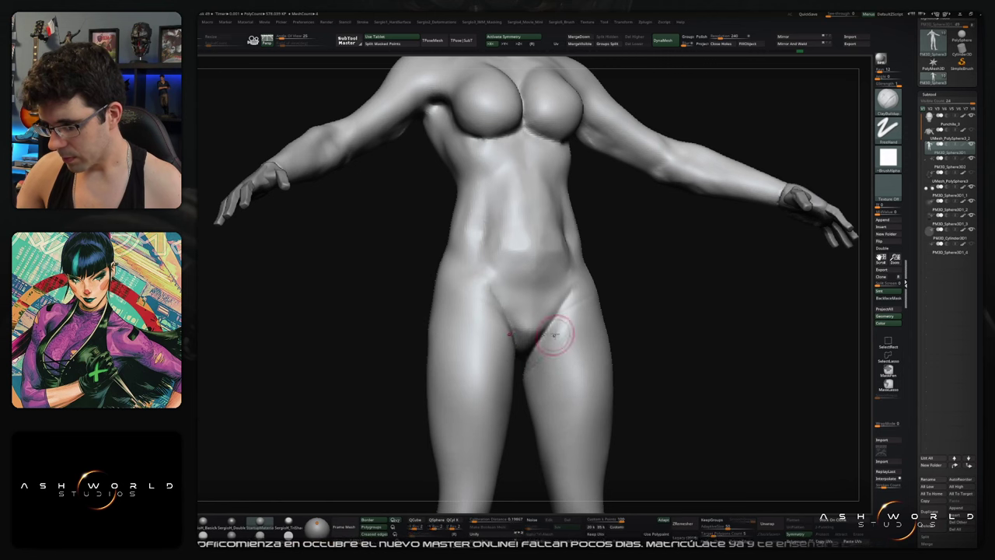
{"action": "right_click_drag", "start_coordinate": [524, 364], "coordinate": [527, 373]}
{"action": "left_click_drag", "start_coordinate": [527, 373], "coordinate": [505, 391], "text": "shift"}
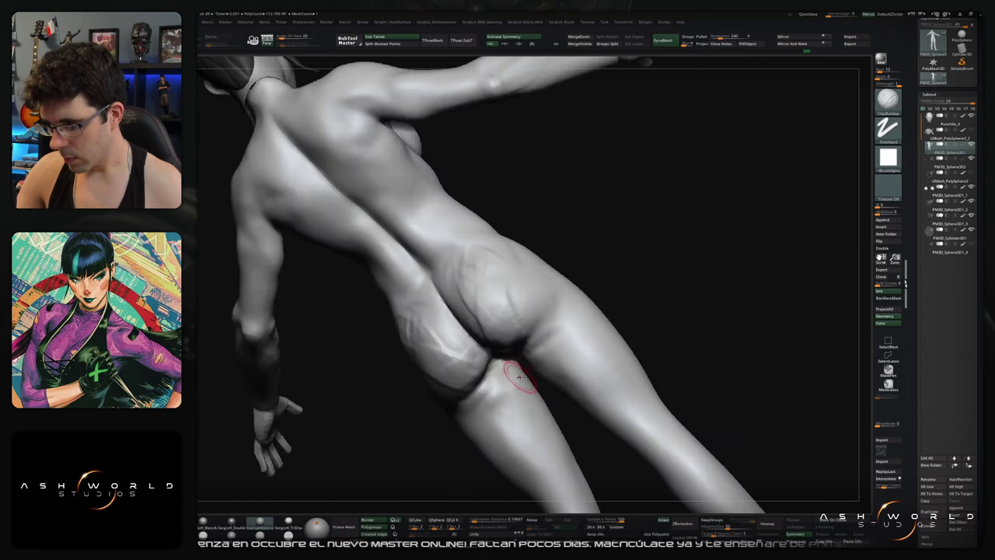
{"action": "mouse_move", "coordinate": [506, 391]}
{"action": "right_mouse_down"}
{"action": "mouse_move", "coordinate": [486, 369]}
{"action": "mouse_move", "coordinate": [475, 376]}
{"action": "right_mouse_up"}
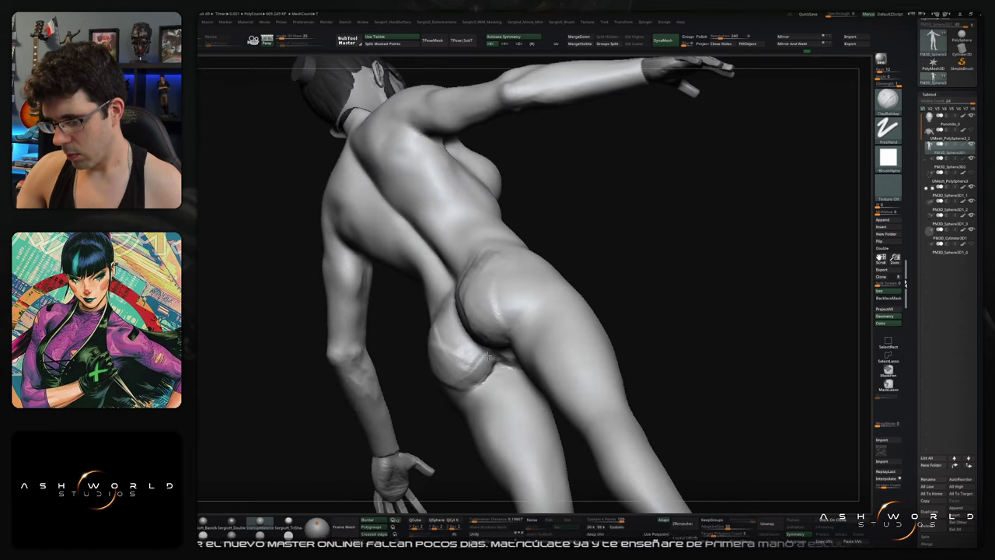
{"action": "left_click_drag", "start_coordinate": [481, 366], "coordinate": [460, 384], "text": "shift"}
{"action": "right_click_drag", "start_coordinate": [461, 384], "coordinate": [482, 366]}
{"action": "mouse_move", "coordinate": [441, 421]}
{"action": "right_mouse_down"}
{"action": "mouse_move", "coordinate": [520, 317]}
{"action": "mouse_move", "coordinate": [513, 307]}
{"action": "mouse_move", "coordinate": [520, 319]}
{"action": "mouse_move", "coordinate": [525, 310]}
{"action": "right_mouse_up"}
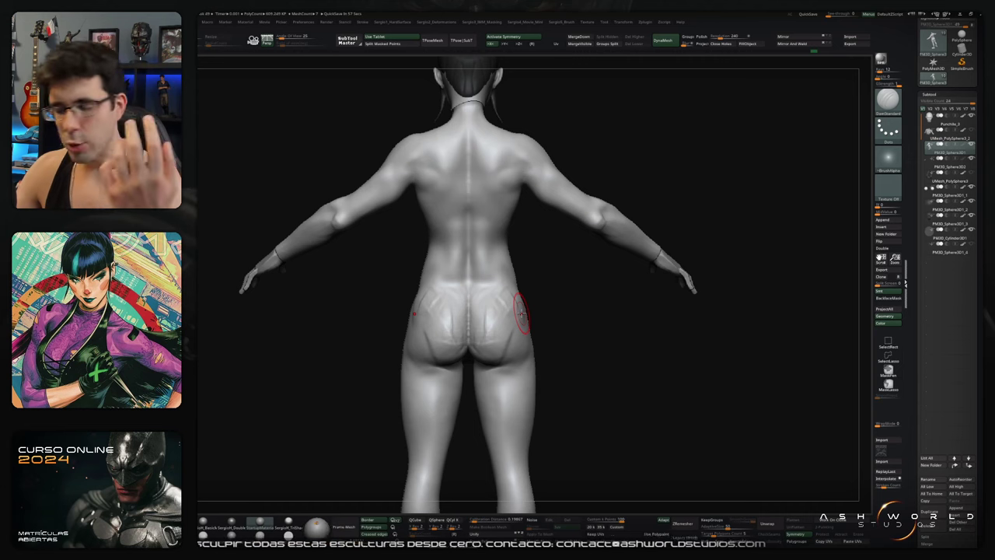
Step: Smooth the right buttock and the area beneath it, then frame the whole figure
{"action": "right_click_drag", "start_coordinate": [549, 321], "coordinate": [518, 303]}
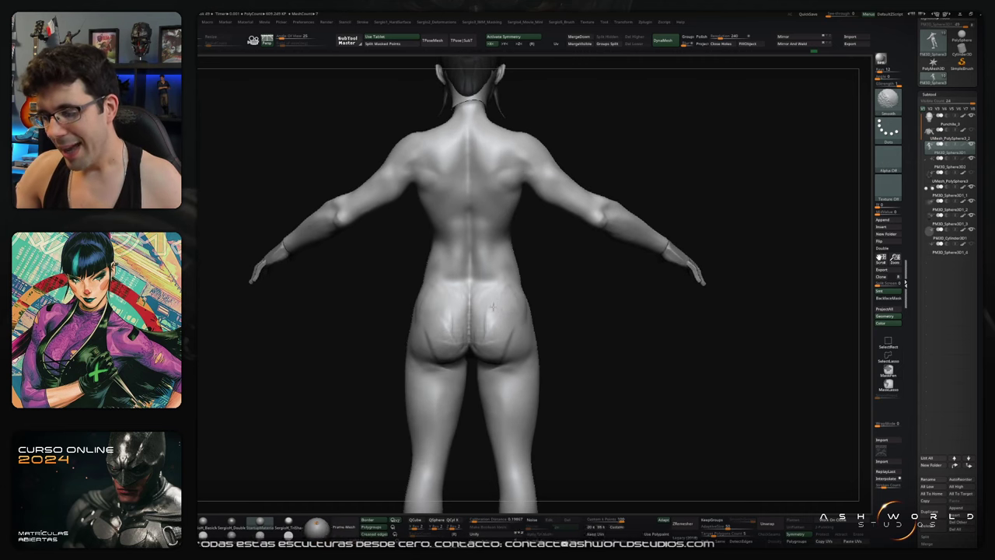
{"action": "mouse_move", "coordinate": [527, 317]}
{"action": "right_mouse_down"}
{"action": "mouse_move", "coordinate": [506, 329]}
{"action": "mouse_move", "coordinate": [498, 317]}
{"action": "right_mouse_up"}
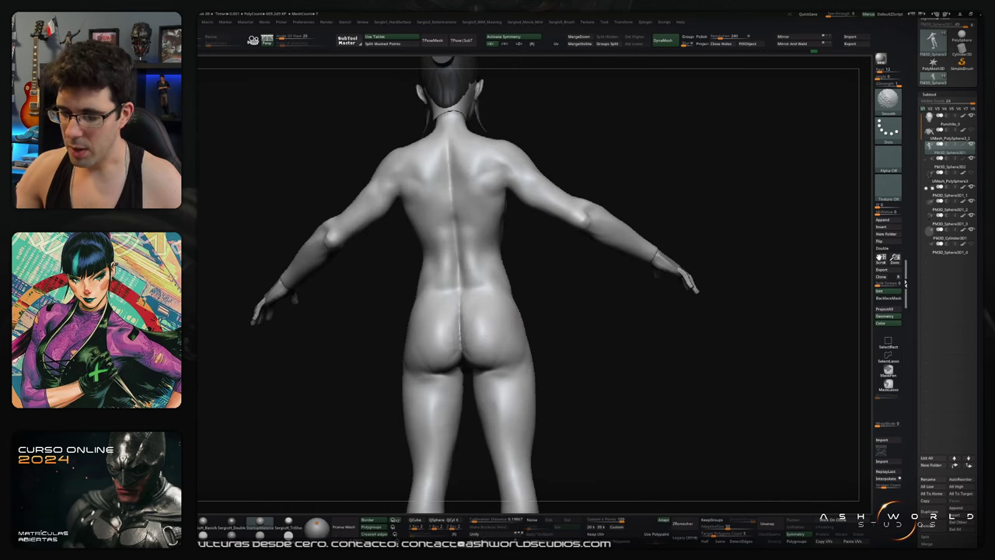
{"action": "left_click_drag", "start_coordinate": [493, 333], "coordinate": [512, 333], "text": "shift"}
{"action": "right_click_drag", "start_coordinate": [511, 332], "coordinate": [489, 377]}
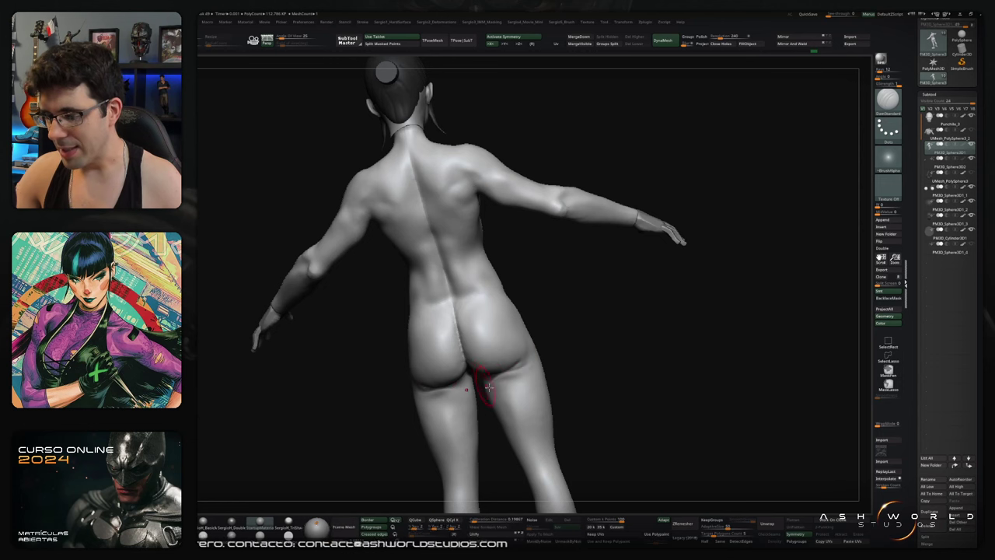
{"action": "right_click_drag", "start_coordinate": [531, 359], "coordinate": [493, 384]}
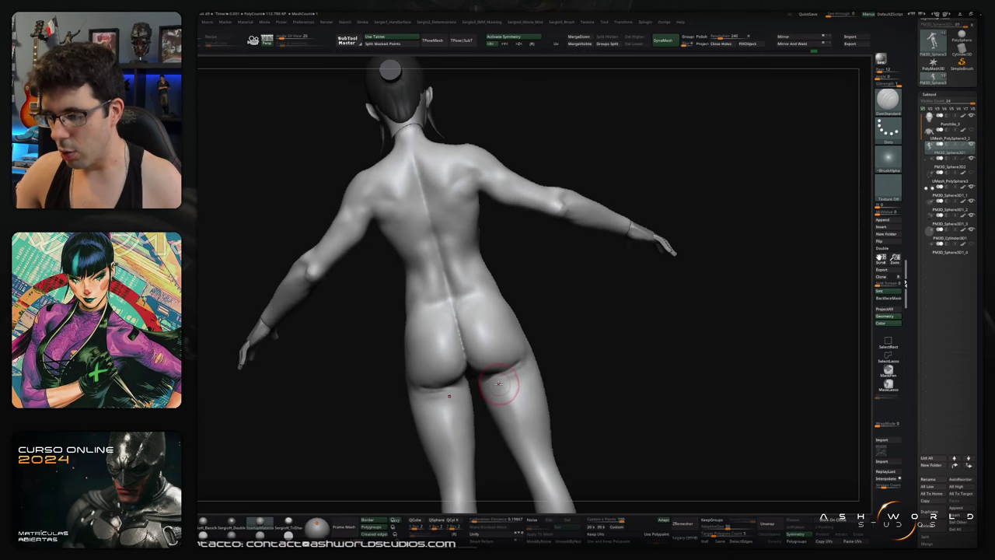
{"action": "left_click_drag", "start_coordinate": [502, 385], "coordinate": [524, 377], "text": "shift"}
{"action": "mouse_move", "coordinate": [525, 377]}
{"action": "right_mouse_down", "text": "shift"}
{"action": "mouse_move", "coordinate": [509, 328]}
{"action": "mouse_move", "coordinate": [552, 311]}
{"action": "right_mouse_up", "text": "shift"}
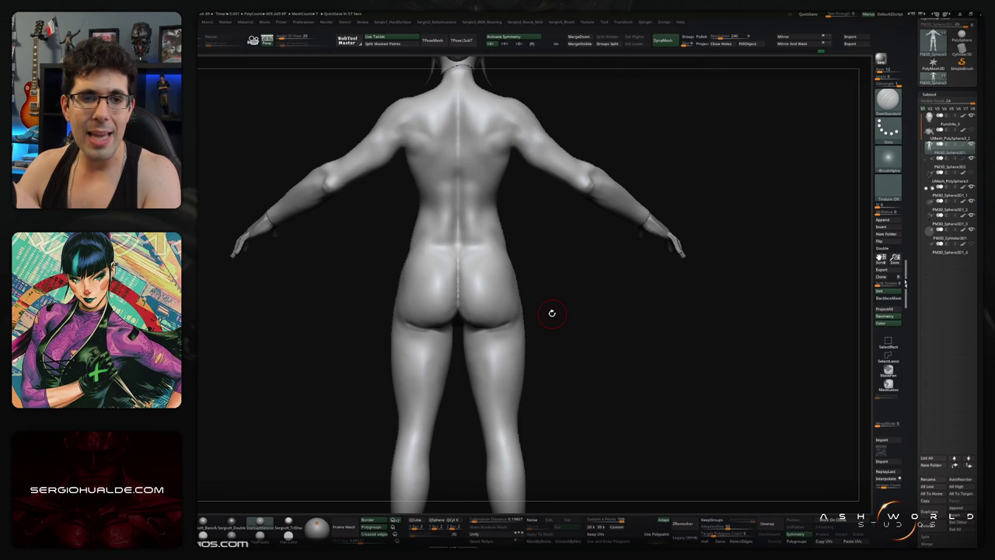
{"action": "mouse_move", "coordinate": [551, 310]}
{"action": "right_mouse_down"}
{"action": "mouse_move", "coordinate": [604, 337]}
{"action": "mouse_move", "coordinate": [626, 314]}
{"action": "mouse_move", "coordinate": [637, 240]}
{"action": "right_mouse_up"}
{"action": "key", "text": "f"}
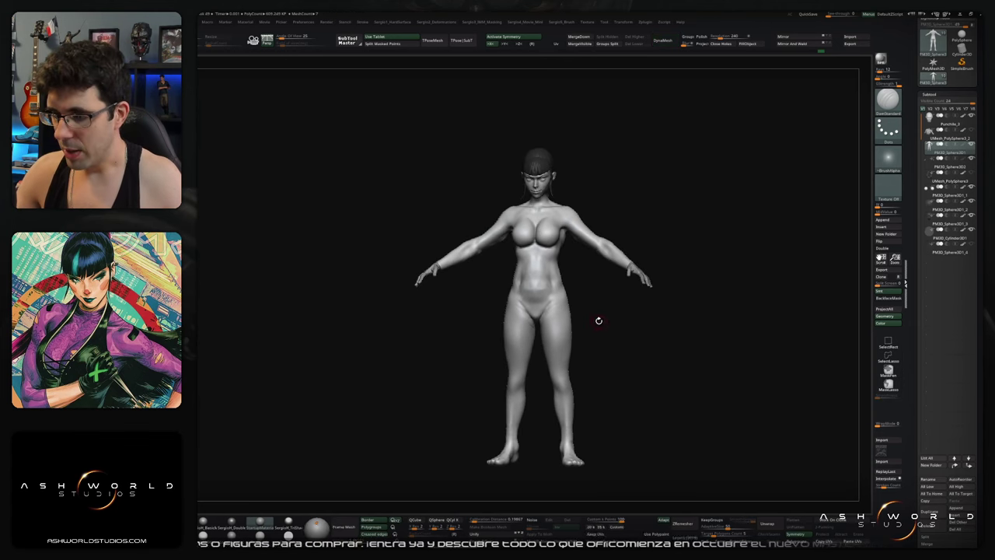
Step: Switch to the Move brush with B-M-V
{"action": "key", "text": "b"}
{"action": "key", "text": "m"}
{"action": "key", "text": "v"}
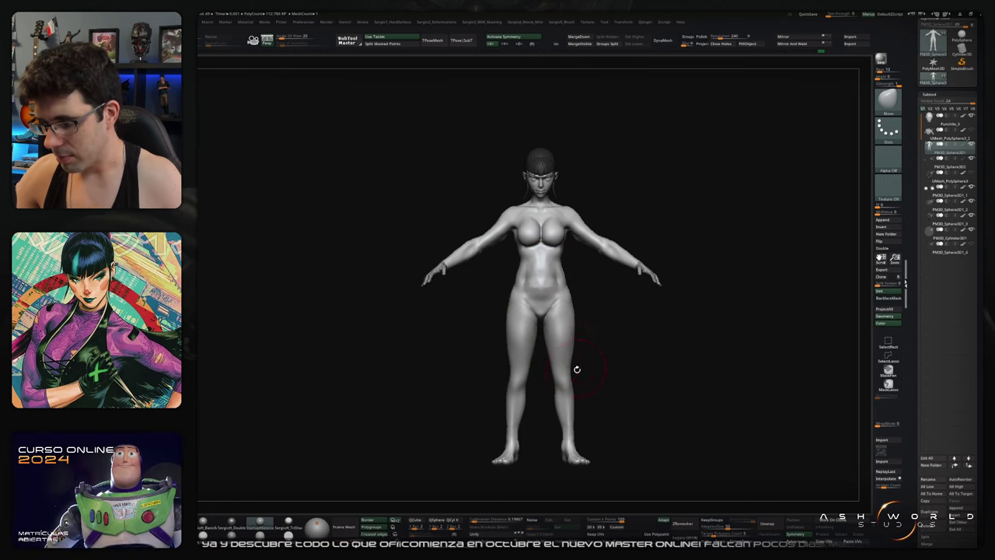
Step: Frame the model and smooth the outer hip in front view
{"action": "key", "text": "f"}
{"action": "mouse_move", "coordinate": [561, 386]}
{"action": "right_mouse_down"}
{"action": "mouse_move", "coordinate": [581, 387]}
{"action": "mouse_move", "coordinate": [565, 386]}
{"action": "mouse_move", "coordinate": [569, 327]}
{"action": "mouse_move", "coordinate": [555, 278]}
{"action": "mouse_move", "coordinate": [547, 298]}
{"action": "right_mouse_up"}
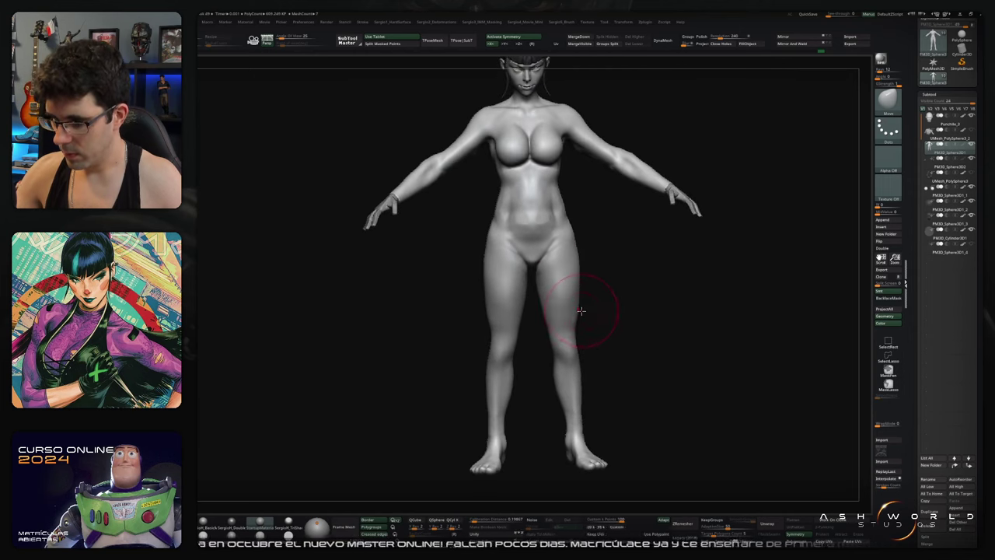
{"action": "right_click_drag", "start_coordinate": [553, 323], "coordinate": [563, 319]}
{"action": "key", "text": "b"}
{"action": "key", "text": "c"}
{"action": "key", "text": "b"}
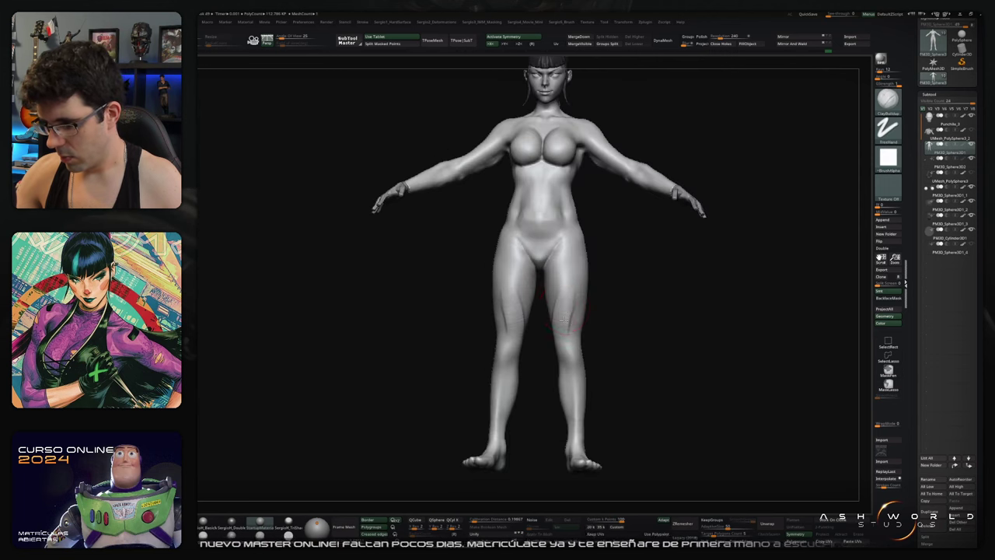
{"action": "key", "text": "shift"}
{"action": "mouse_move", "coordinate": [561, 327]}
{"action": "right_mouse_down"}
{"action": "mouse_move", "coordinate": [575, 316]}
{"action": "mouse_move", "coordinate": [574, 270]}
{"action": "right_mouse_up"}
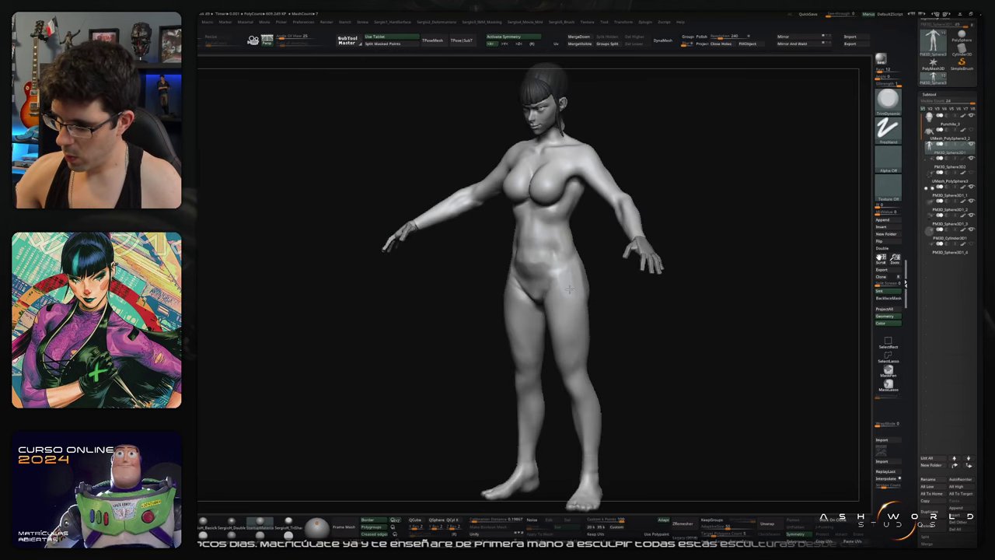
{"action": "mouse_move", "coordinate": [585, 307]}
{"action": "right_mouse_down"}
{"action": "mouse_move", "coordinate": [602, 298]}
{"action": "mouse_move", "coordinate": [583, 278]}
{"action": "right_mouse_up"}
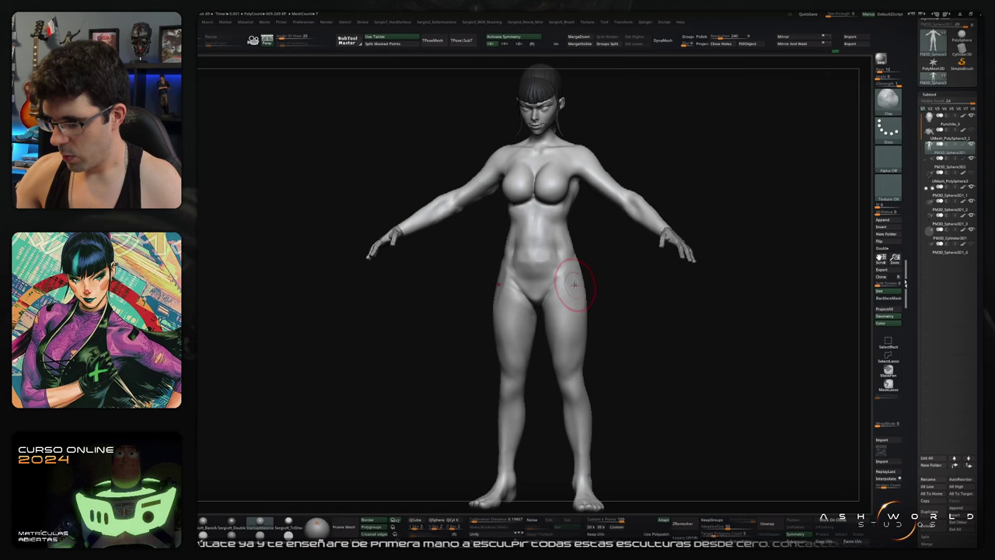
{"action": "left_click_drag", "start_coordinate": [579, 304], "coordinate": [577, 284], "text": "shift"}
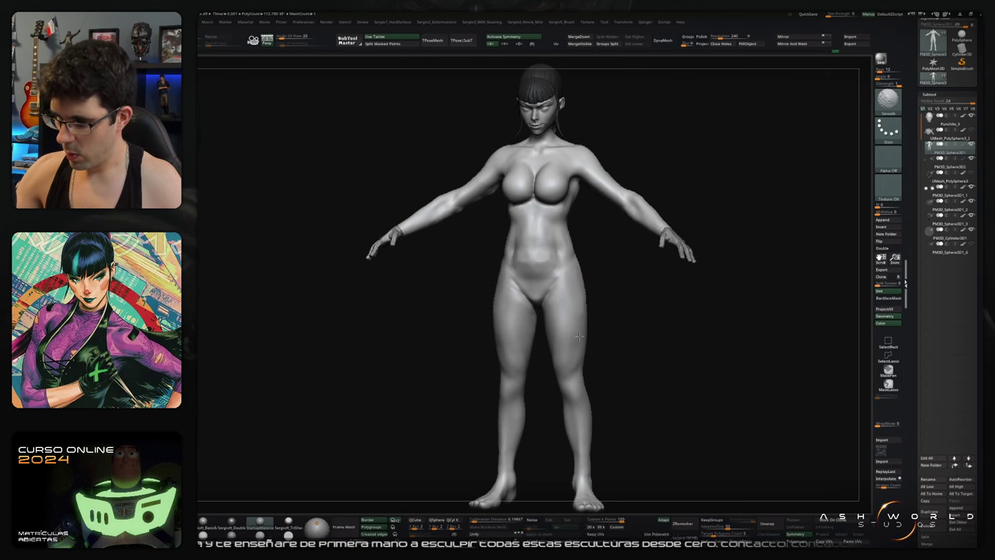
Step: Change subdivision level and refine the lower abdomen and navel with DamStandard
{"action": "key", "text": "shift+d"}
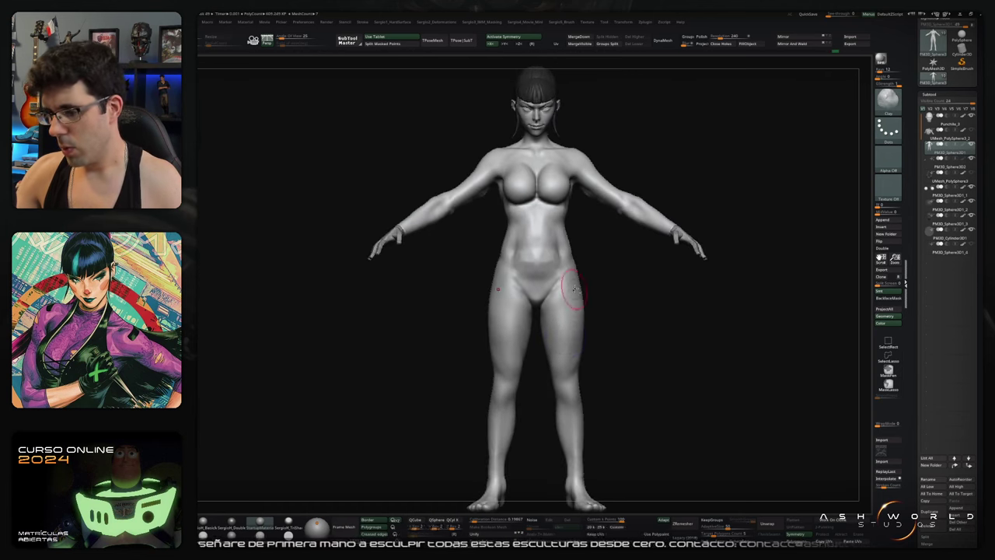
{"action": "right_click_drag", "start_coordinate": [569, 303], "coordinate": [547, 298]}
{"action": "key", "text": "b"}
{"action": "key", "text": "d"}
{"action": "key", "text": "s"}
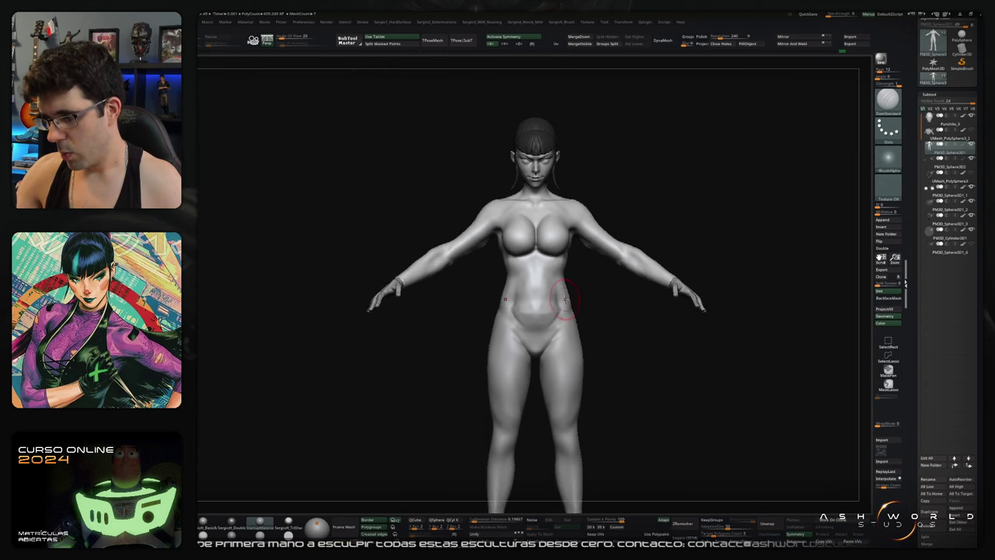
{"action": "left_click_drag", "start_coordinate": [575, 330], "coordinate": [537, 334], "text": "shift"}
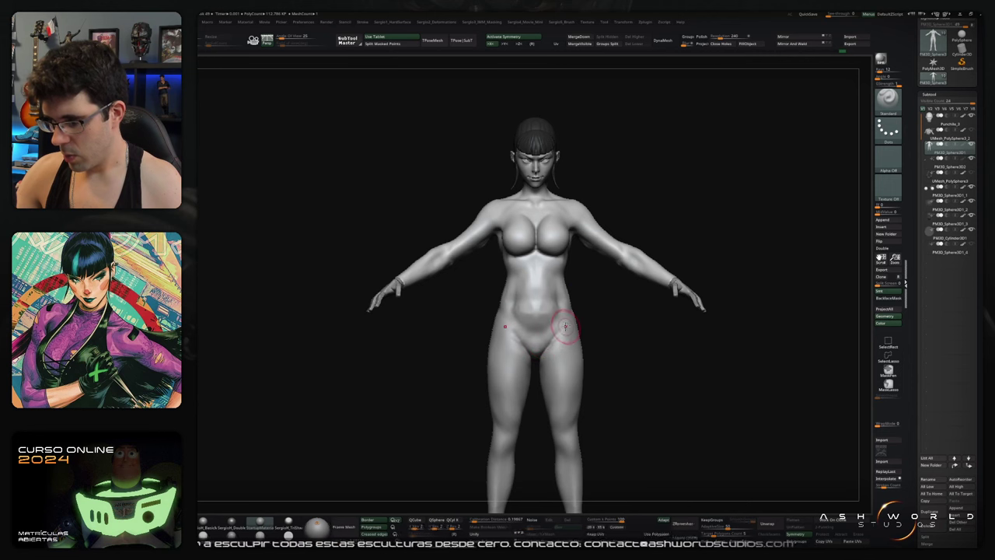
{"action": "right_click_drag", "start_coordinate": [549, 342], "coordinate": [567, 309]}
{"action": "key", "text": "b"}
{"action": "key", "text": "d"}
{"action": "key", "text": "s"}
{"action": "right_click_drag", "start_coordinate": [539, 304], "coordinate": [542, 303]}
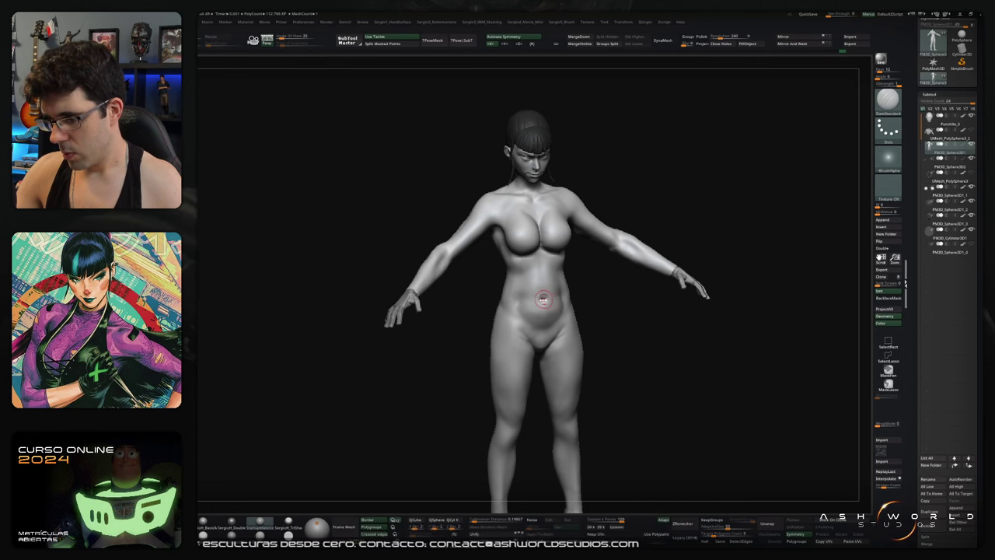
{"action": "right_click_drag", "start_coordinate": [541, 304], "coordinate": [544, 308], "text": "ctrl"}
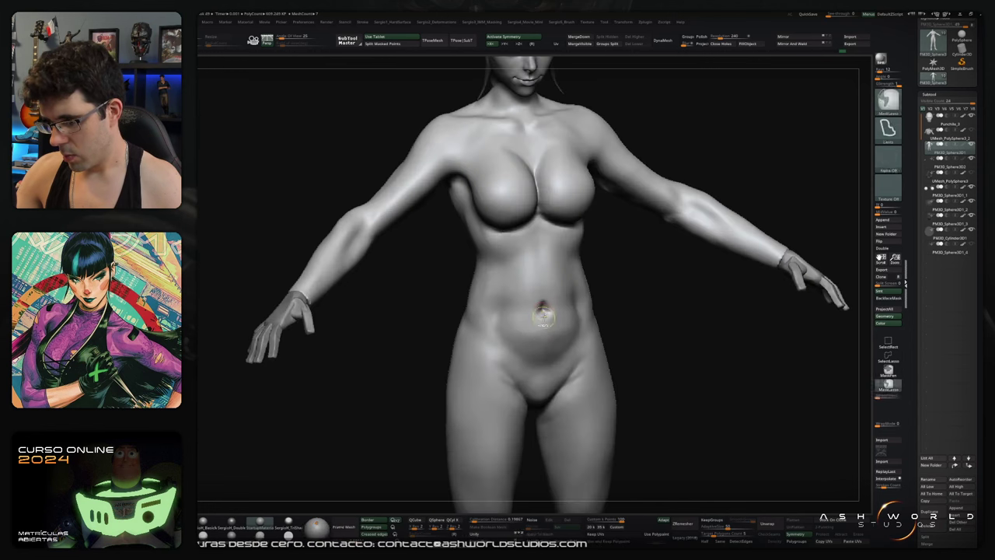
{"action": "right_click_drag", "start_coordinate": [542, 309], "coordinate": [583, 306], "text": "ctrl"}
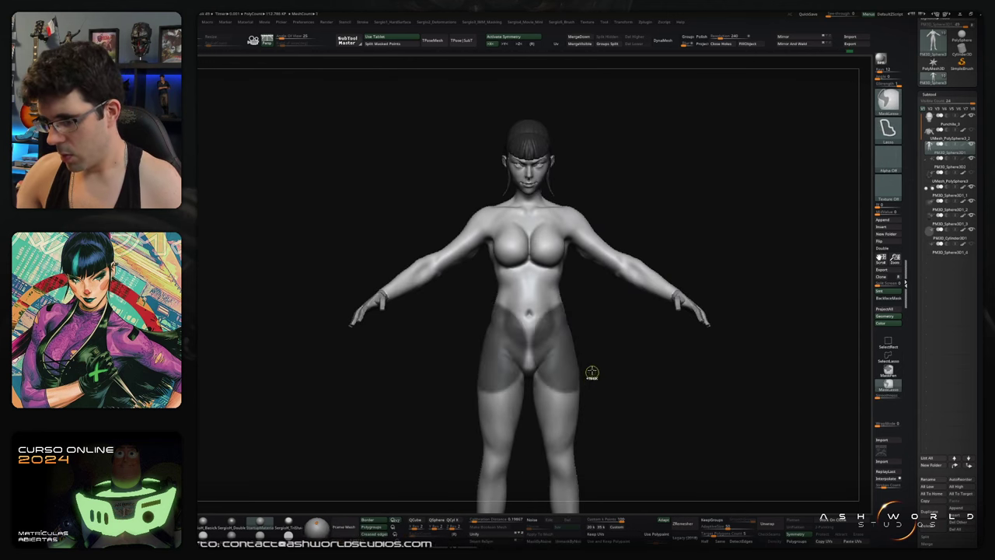
{"action": "mouse_move", "coordinate": [573, 344]}
{"action": "right_mouse_down"}
{"action": "mouse_move", "coordinate": [559, 273]}
{"action": "mouse_move", "coordinate": [655, 179]}
{"action": "right_mouse_up"}
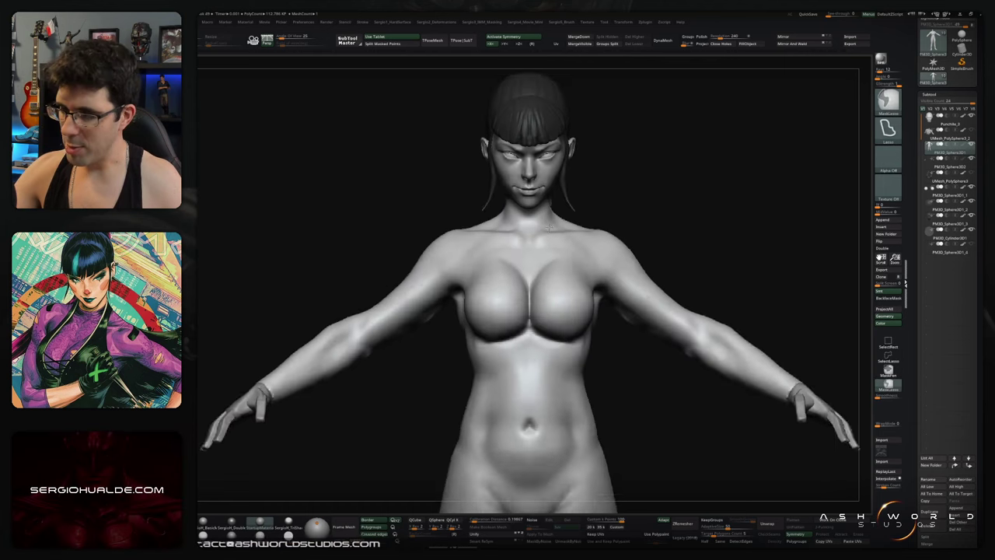
Step: Frame the figure and activate the Transpose gizmo to start re-posing
{"action": "key", "text": "f"}
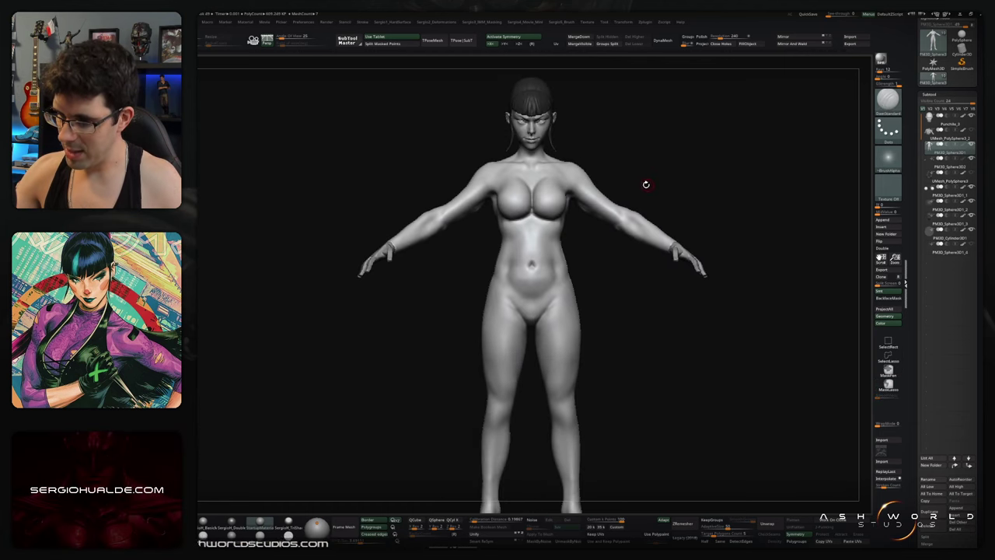
{"action": "key", "text": "w"}
{"action": "right_click_drag", "start_coordinate": [588, 87], "coordinate": [595, 147], "text": "alt"}
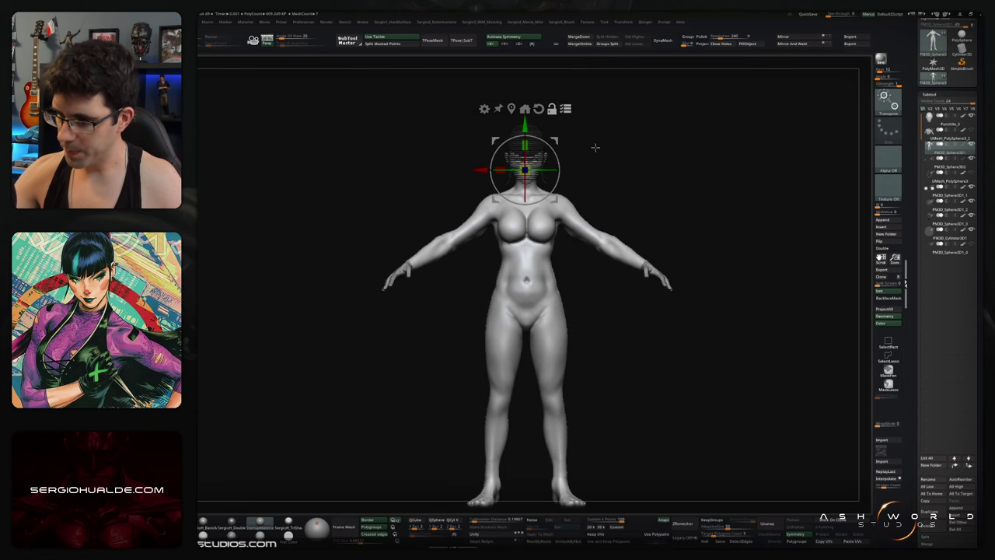
Step: Scale the upper body down slightly and draw a transpose line from head to below the feet
{"action": "left_click_drag", "start_coordinate": [525, 169], "coordinate": [590, 111]}
{"action": "key", "text": "q"}
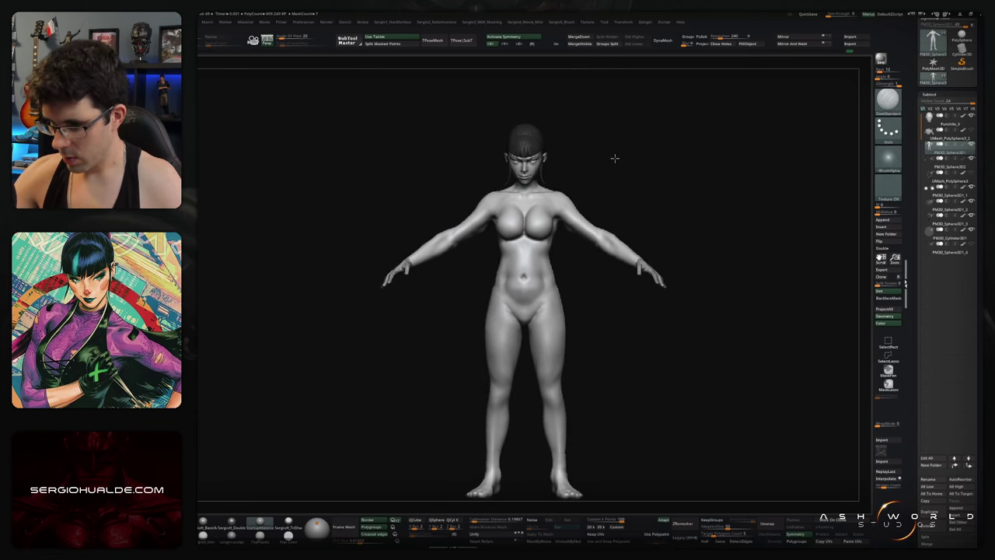
{"action": "key", "text": "w"}
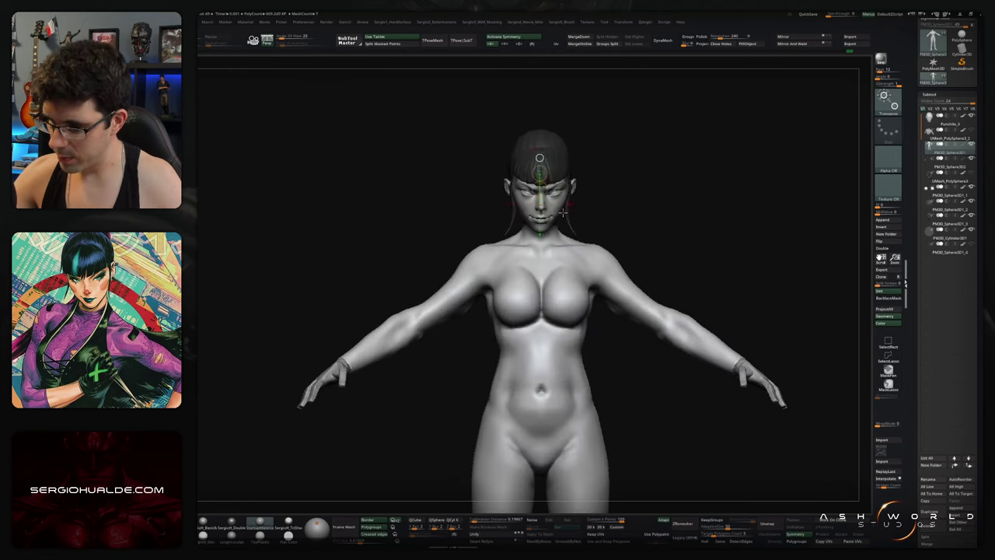
{"action": "left_click_drag", "start_coordinate": [554, 176], "coordinate": [550, 227]}
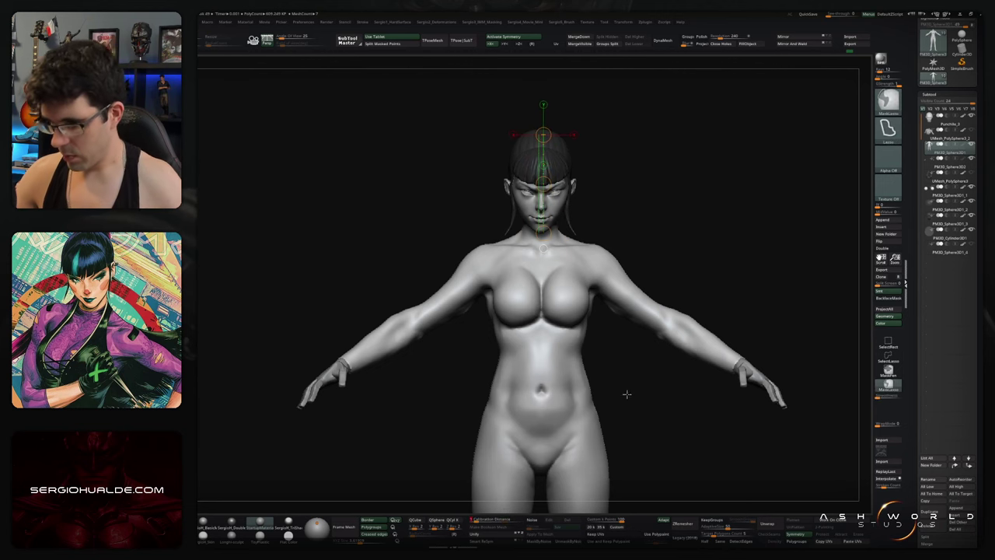
{"action": "left_click_drag", "start_coordinate": [626, 399], "coordinate": [640, 380], "text": "alt"}
{"action": "left_click_drag", "start_coordinate": [534, 191], "coordinate": [528, 496]}
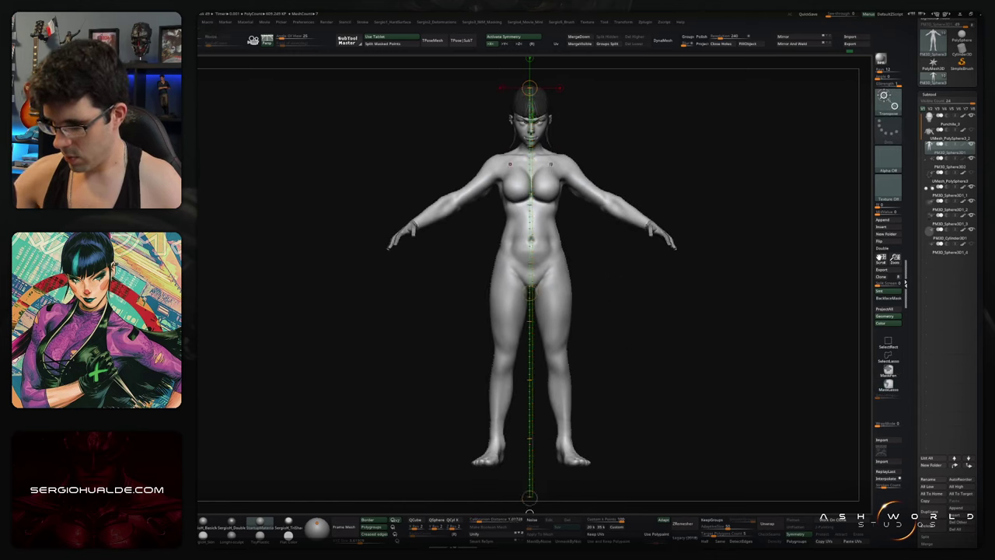
{"action": "left_click_drag", "start_coordinate": [528, 293], "coordinate": [532, 292]}
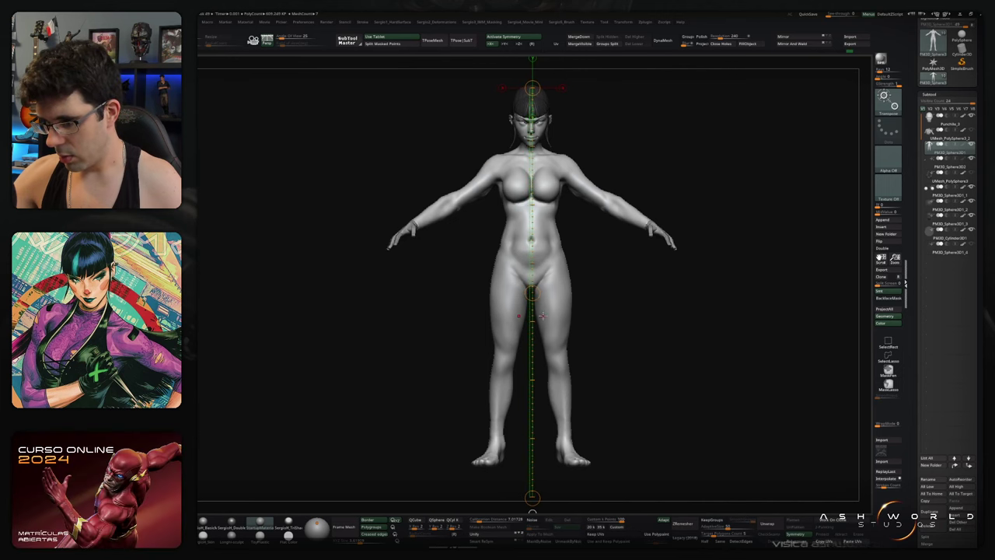
Step: Select the body subtool and lay the transpose line down the figure's centreline
{"action": "left_click_drag", "start_coordinate": [533, 277], "coordinate": [587, 137]}
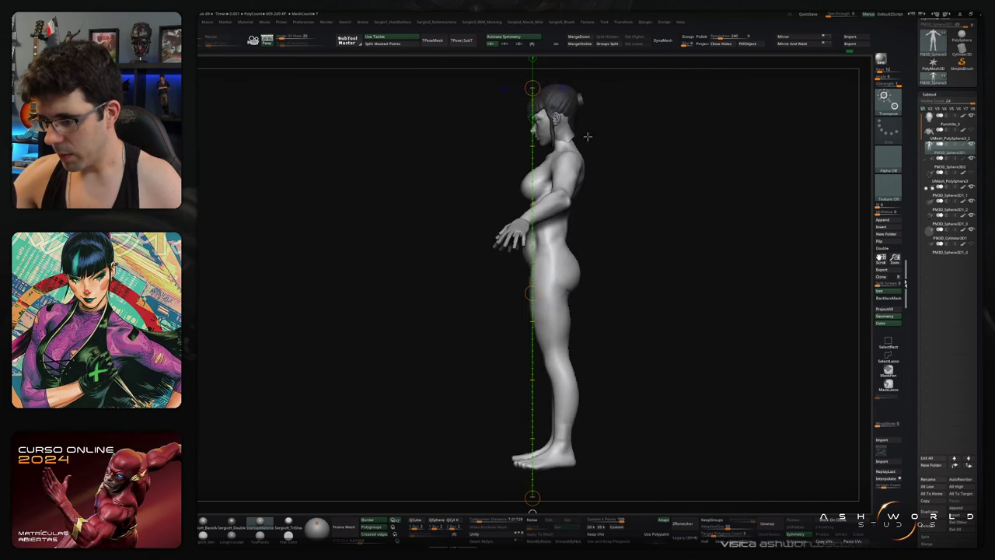
{"action": "left_click_drag", "start_coordinate": [567, 103], "coordinate": [528, 223], "text": "alt"}
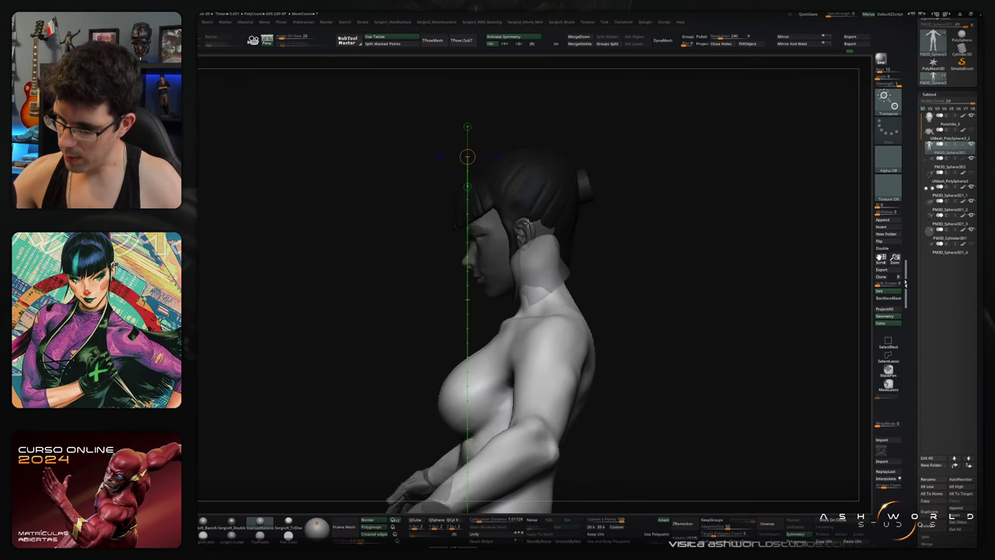
{"action": "left_click", "coordinate": [513, 222], "text": "alt"}
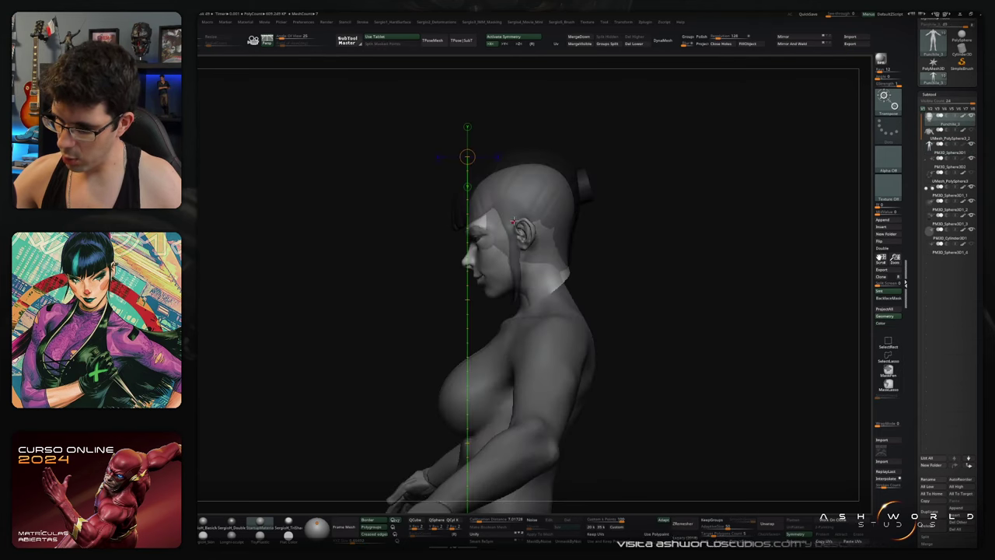
{"action": "left_click_drag", "start_coordinate": [498, 172], "coordinate": [542, 292]}
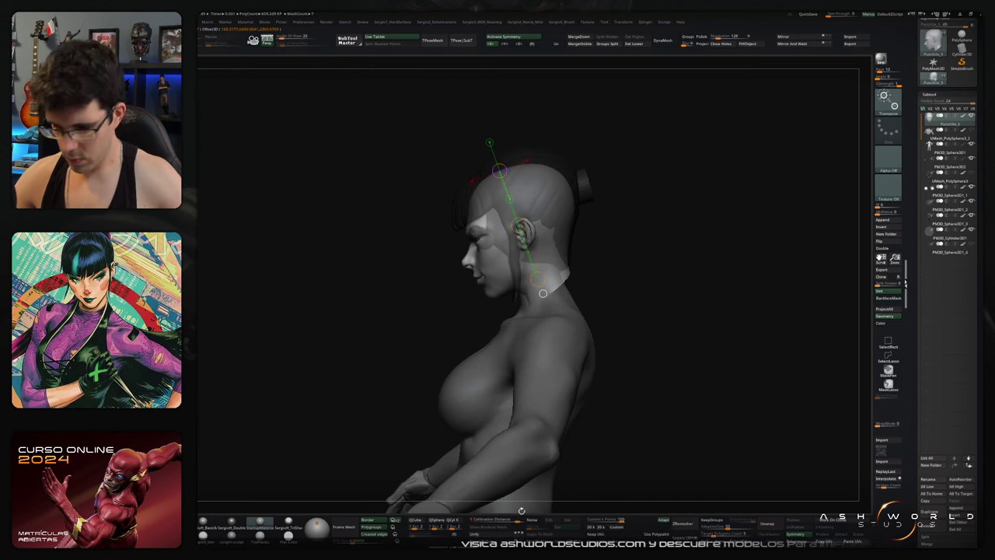
{"action": "left_click_drag", "start_coordinate": [661, 340], "coordinate": [628, 251], "text": "shift"}
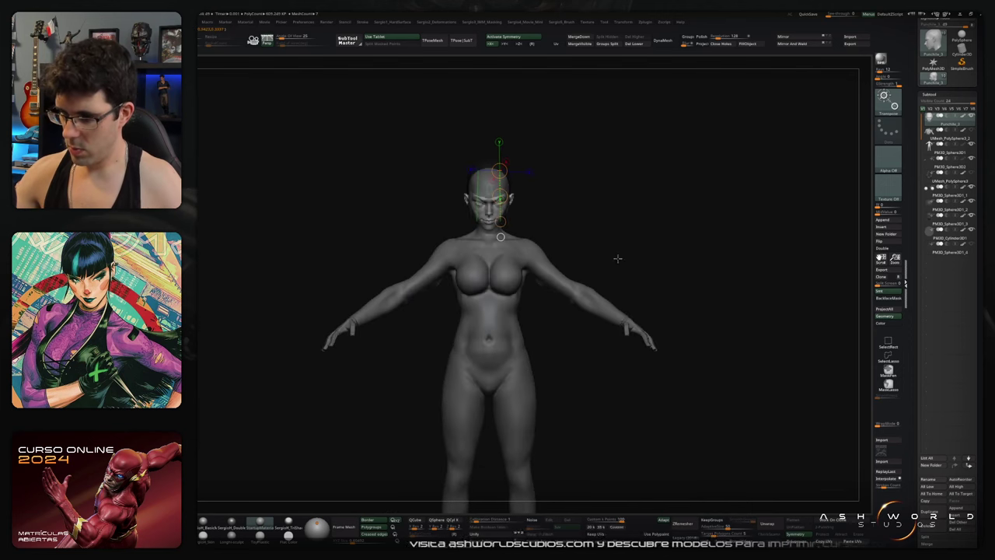
{"action": "key", "text": "f"}
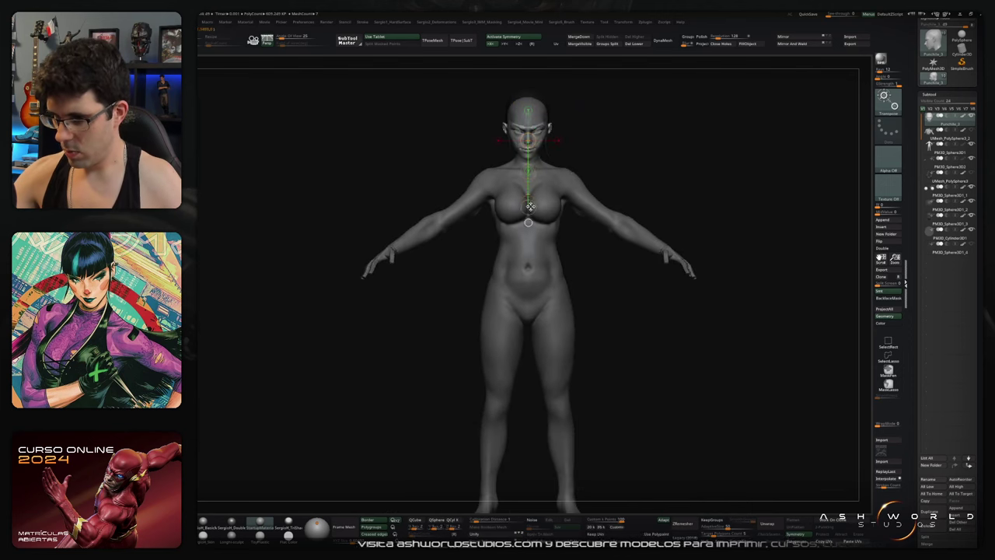
{"action": "left_click_drag", "start_coordinate": [534, 162], "coordinate": [529, 519]}
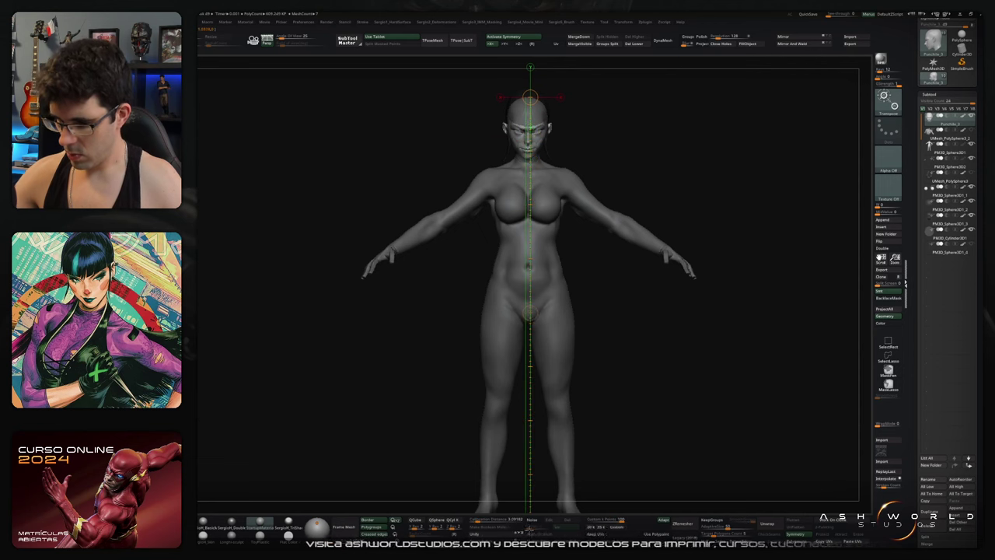
{"action": "left_click_drag", "start_coordinate": [638, 378], "coordinate": [573, 206]}
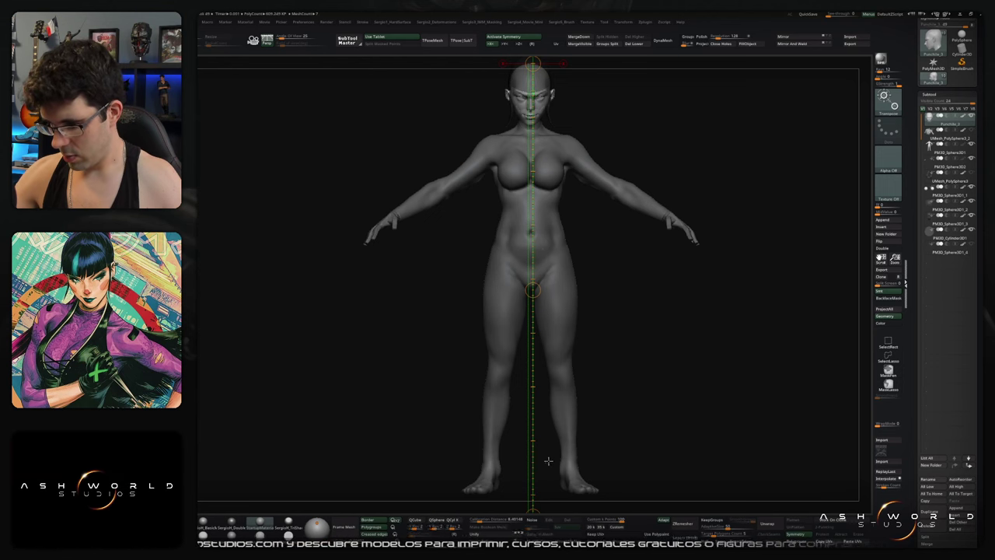
Step: Make the body mesh active, frame it, and choose the Smooth Stronger brush
{"action": "key", "text": "q"}
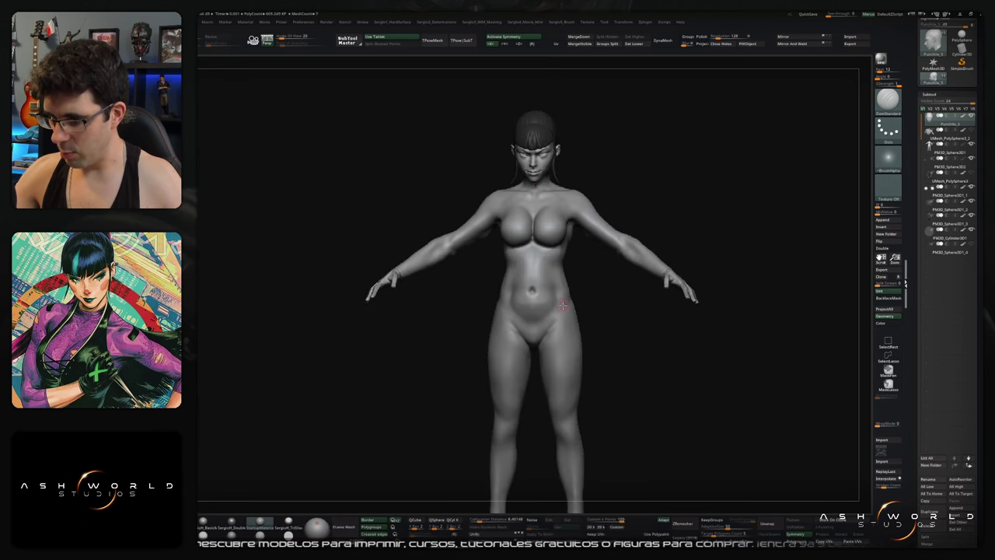
{"action": "key", "text": "b"}
{"action": "key", "text": "m"}
{"action": "key", "text": "v"}
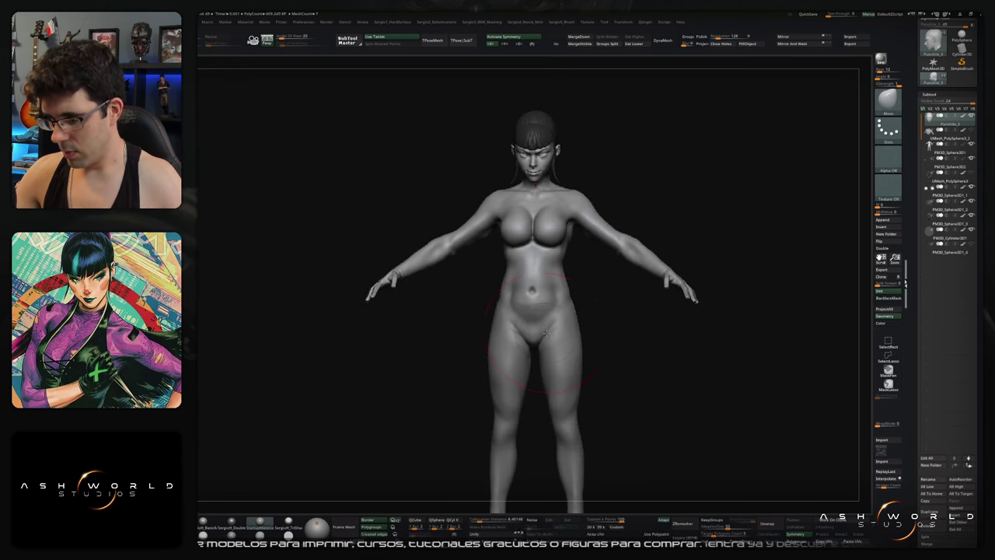
{"action": "left_click", "coordinate": [546, 333], "text": "alt"}
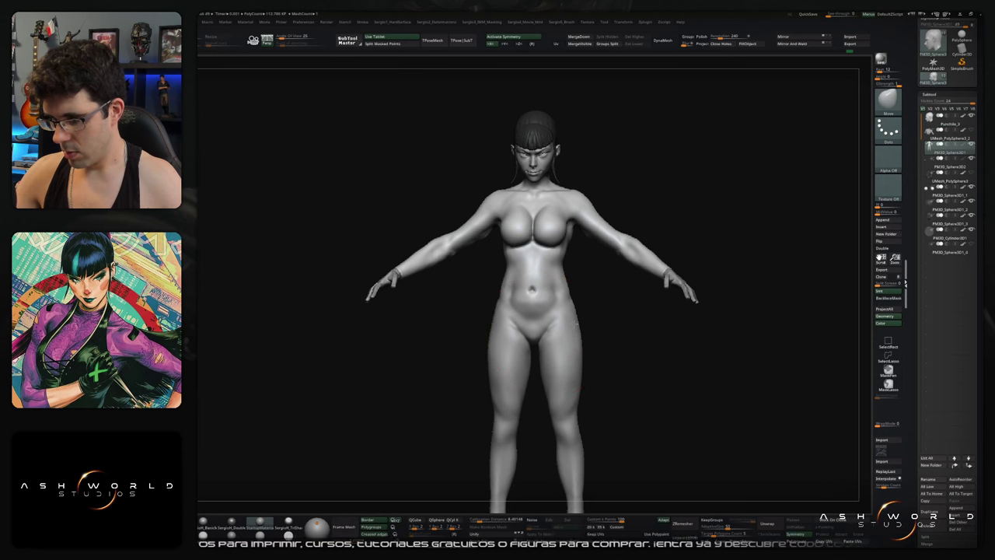
{"action": "key", "text": "f"}
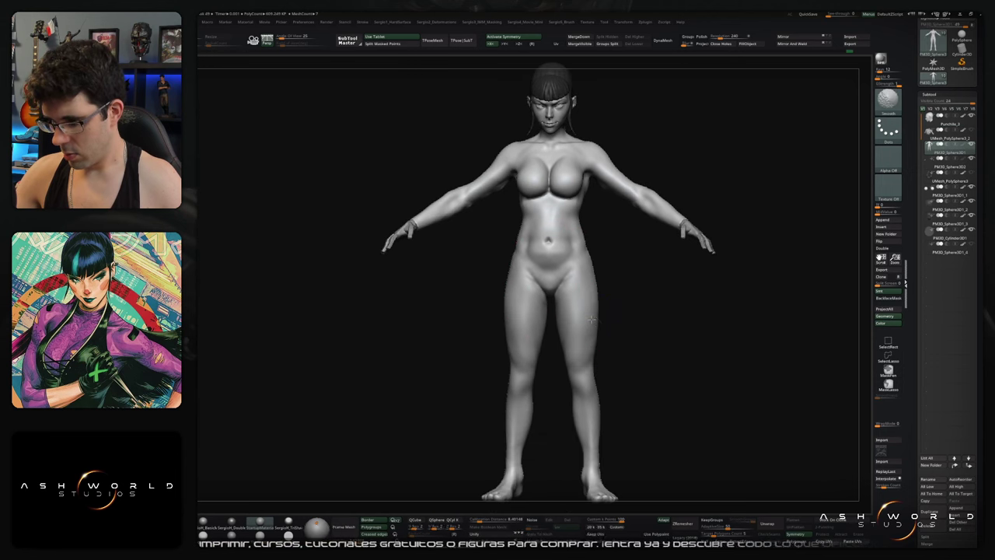
{"action": "key", "text": "b"}
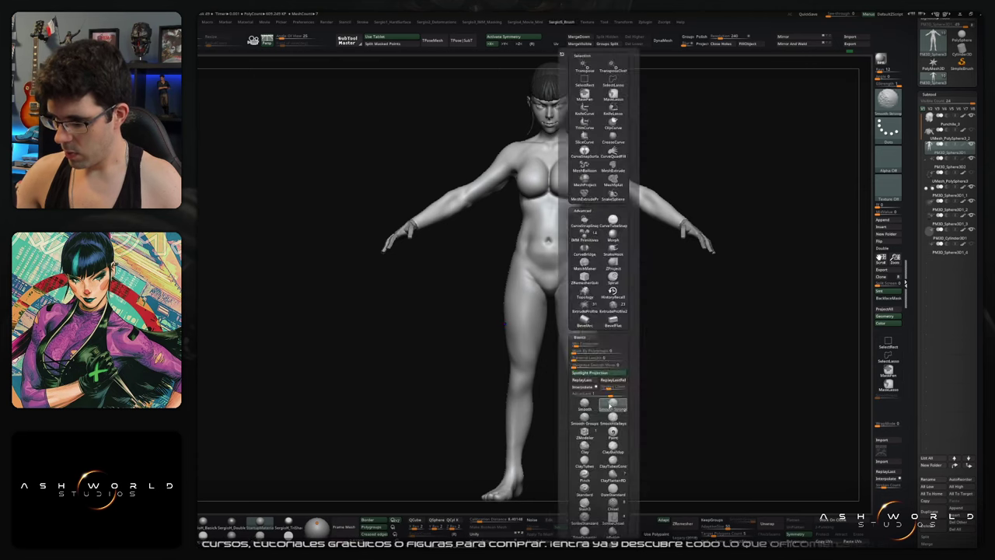
{"action": "left_click", "coordinate": [609, 406]}
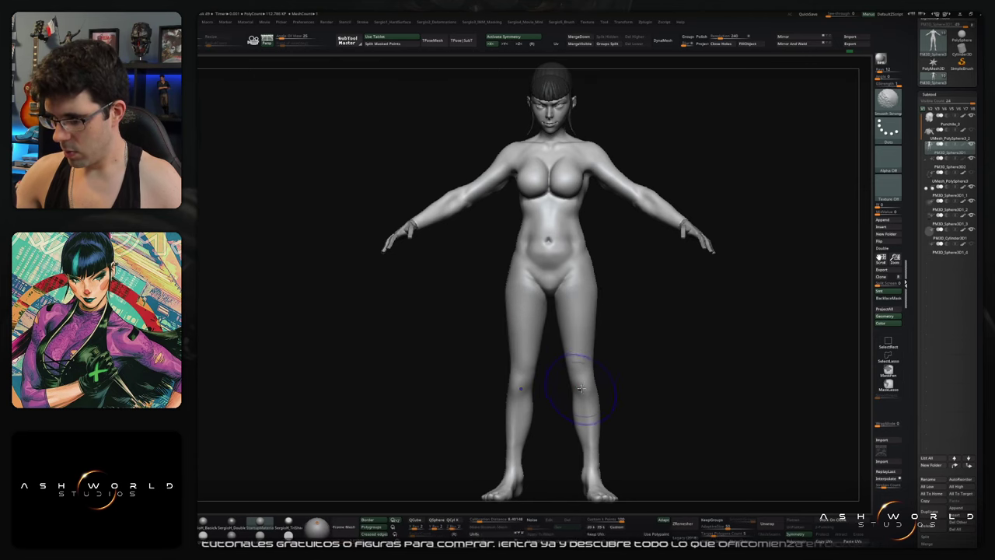
Step: Reshape the right thigh's outline with the Move brush and inspect from back and sides
{"action": "key", "text": "b"}
{"action": "key", "text": "m"}
{"action": "key", "text": "v"}
{"action": "left_click_drag", "start_coordinate": [583, 350], "coordinate": [588, 343]}
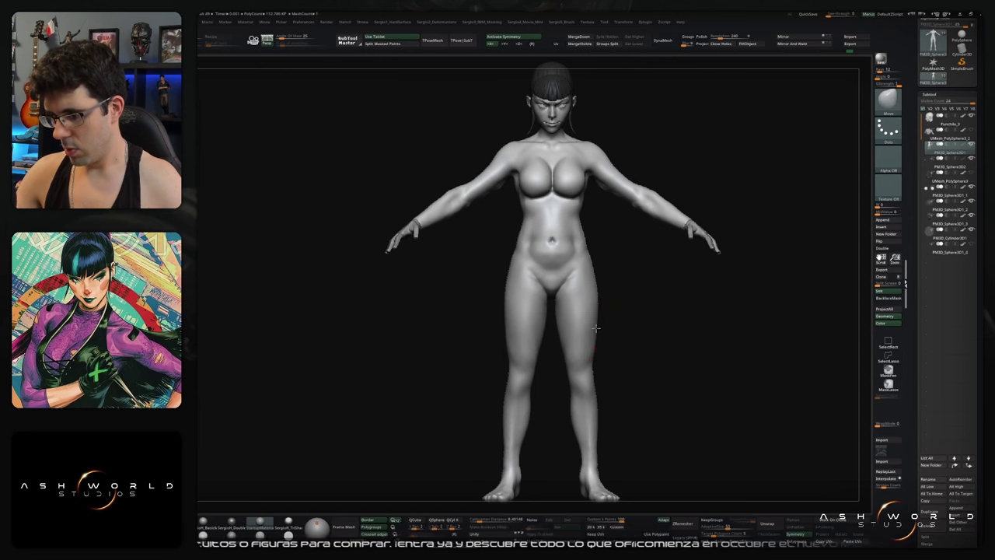
{"action": "left_click_drag", "start_coordinate": [597, 327], "coordinate": [596, 295]}
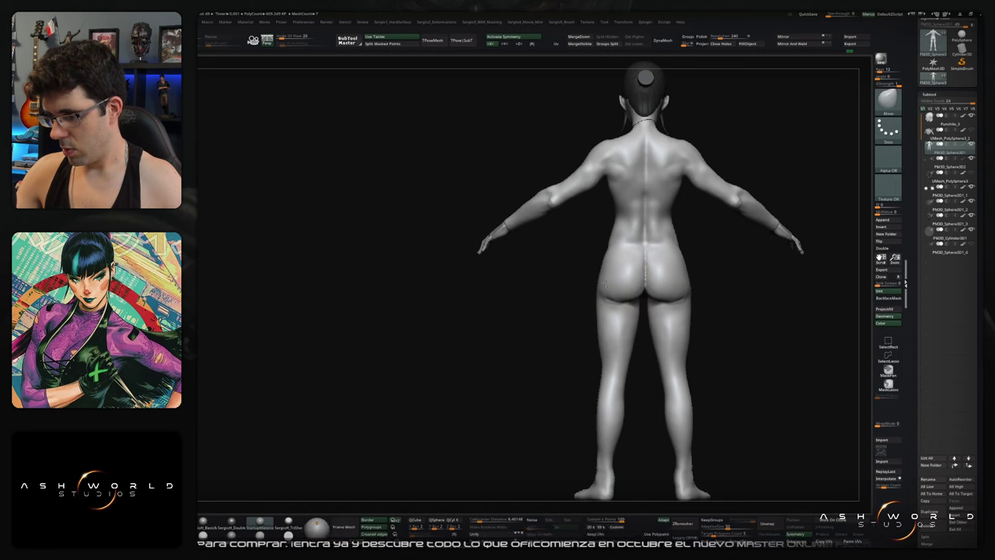
{"action": "left_click_drag", "start_coordinate": [610, 277], "coordinate": [648, 275]}
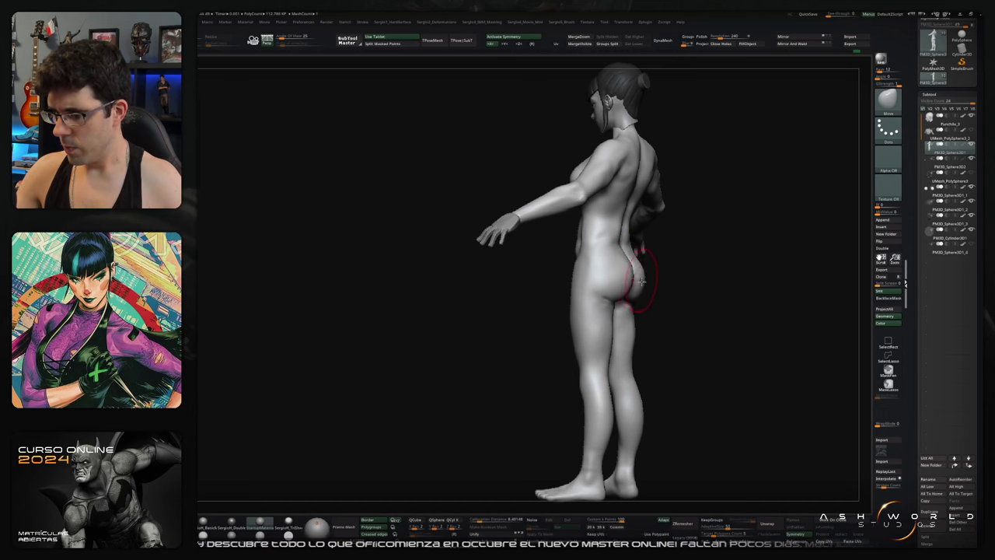
{"action": "mouse_move", "coordinate": [645, 278]}
{"action": "left_mouse_down"}
{"action": "mouse_move", "coordinate": [657, 284]}
{"action": "mouse_move", "coordinate": [597, 325]}
{"action": "mouse_move", "coordinate": [591, 342]}
{"action": "mouse_move", "coordinate": [554, 308]}
{"action": "left_mouse_up"}
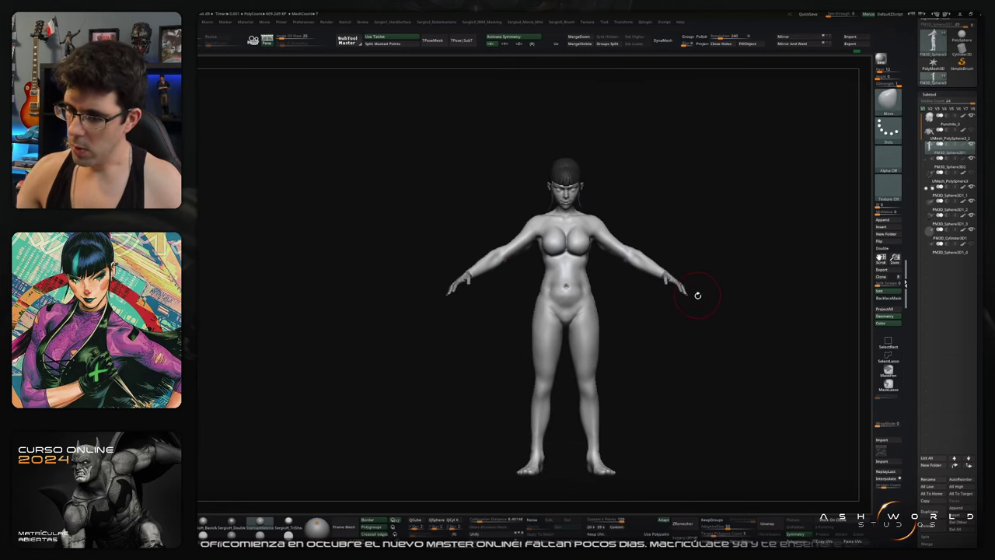
{"action": "mouse_move", "coordinate": [670, 314]}
{"action": "left_mouse_down"}
{"action": "mouse_move", "coordinate": [658, 332]}
{"action": "mouse_move", "coordinate": [666, 311]}
{"action": "left_mouse_up"}
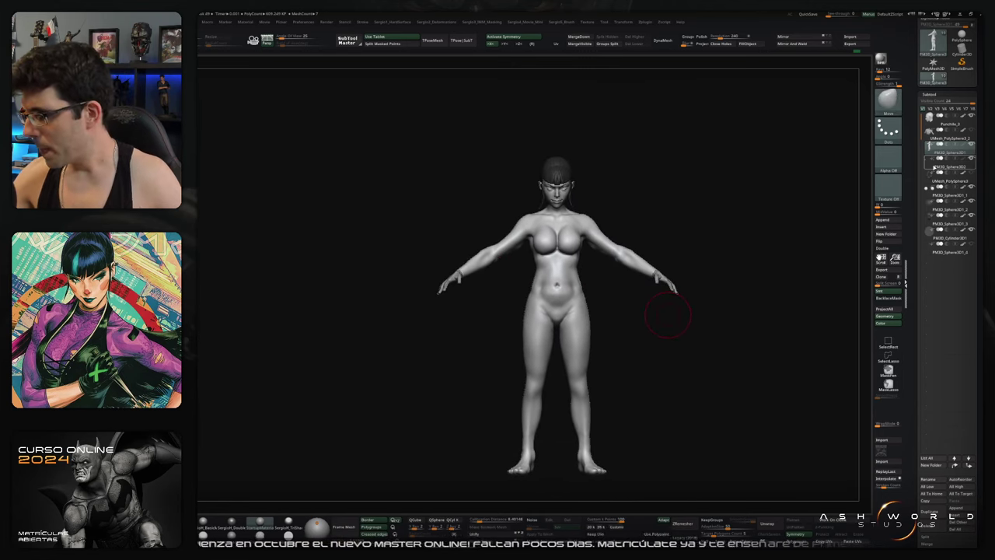
Step: Merge the selected subtool down into the one below and confirm
{"action": "left_click", "coordinate": [585, 36]}
{"action": "left_click", "coordinate": [622, 52]}
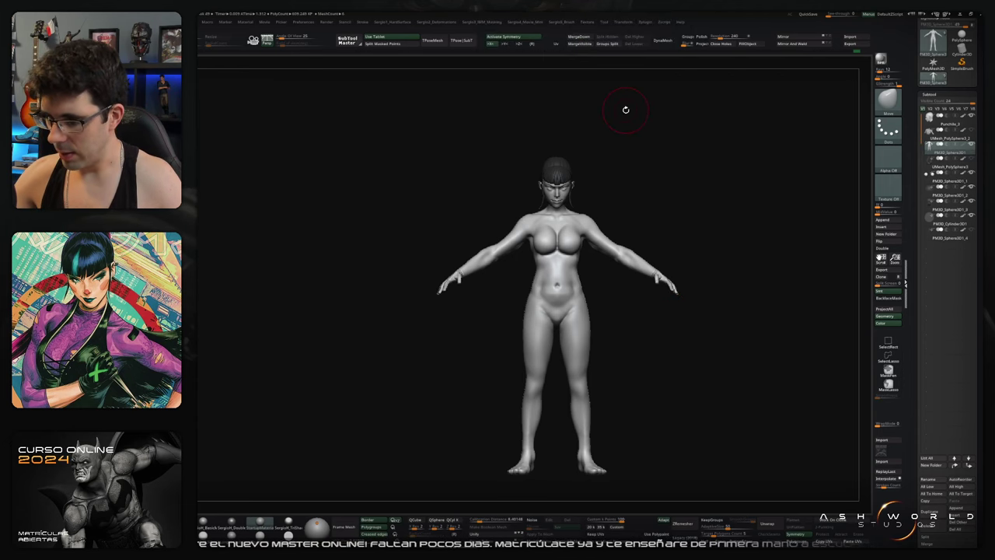
{"action": "mouse_move", "coordinate": [712, 281]}
{"action": "left_mouse_down"}
{"action": "mouse_move", "coordinate": [686, 304]}
{"action": "mouse_move", "coordinate": [715, 272]}
{"action": "left_mouse_up"}
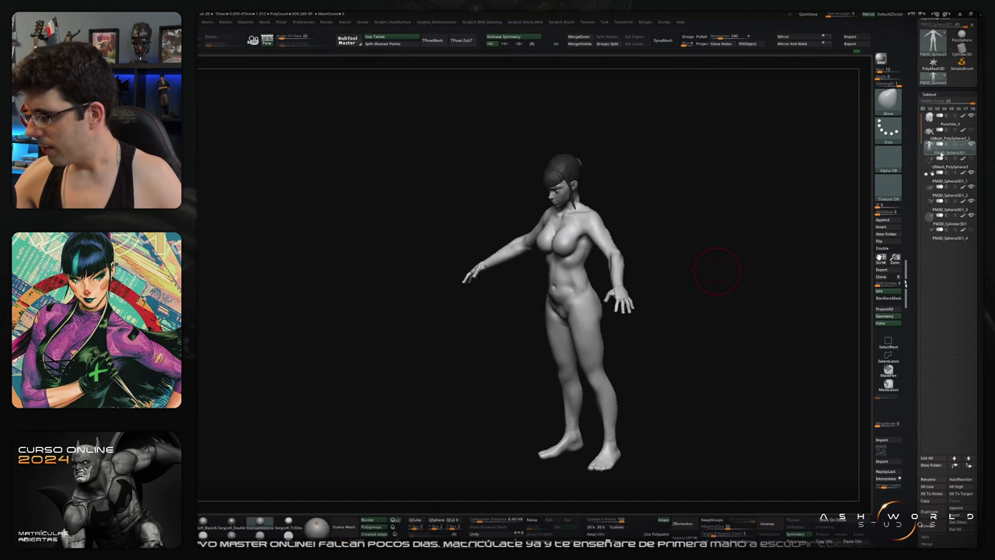
Step: Move PM3D_Sphere3D1 to the bottom of the SubTool list, duplicate it, and view the side profile
{"action": "left_click_drag", "start_coordinate": [947, 257], "coordinate": [927, 280]}
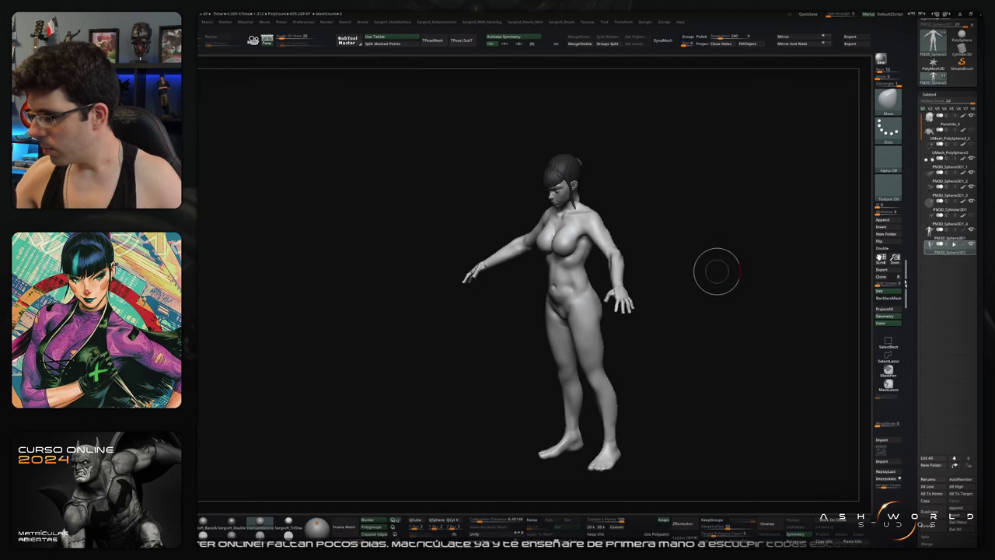
{"action": "key", "text": "ctrl+shift+d"}
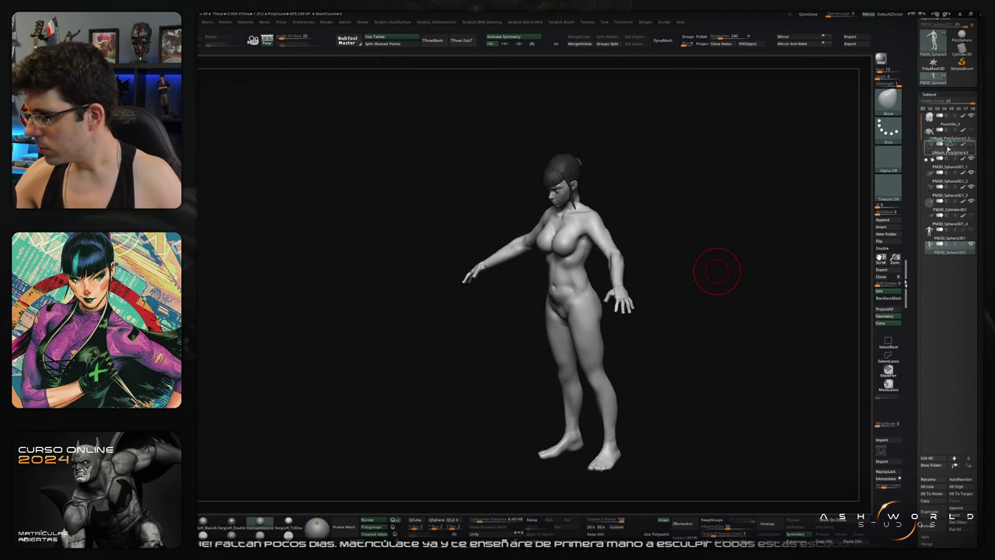
{"action": "left_click_drag", "start_coordinate": [788, 238], "coordinate": [739, 256], "text": "shift"}
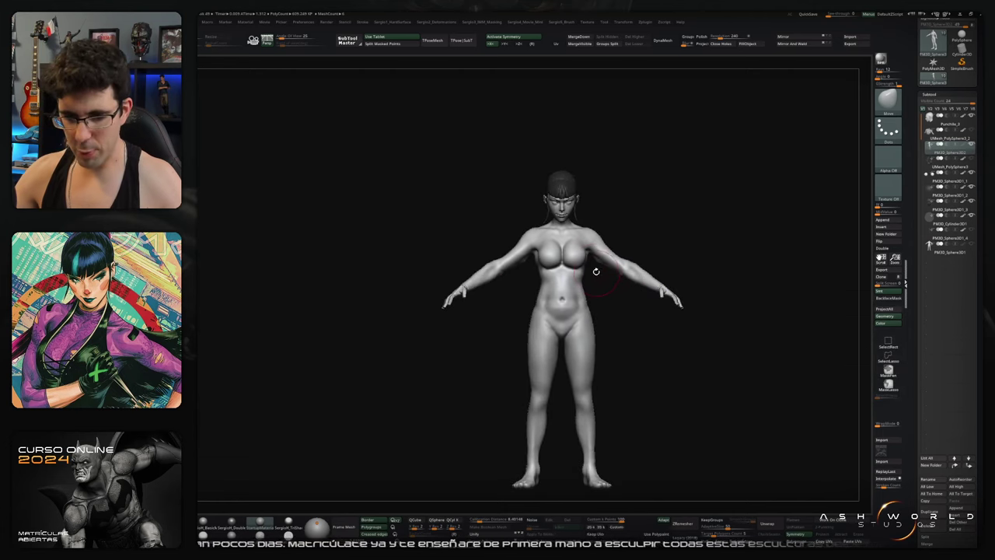
{"action": "mouse_move", "coordinate": [570, 278]}
{"action": "right_mouse_down", "text": "ctrl"}
{"action": "mouse_move", "coordinate": [603, 245]}
{"action": "mouse_move", "coordinate": [599, 277]}
{"action": "right_mouse_up", "text": "ctrl"}
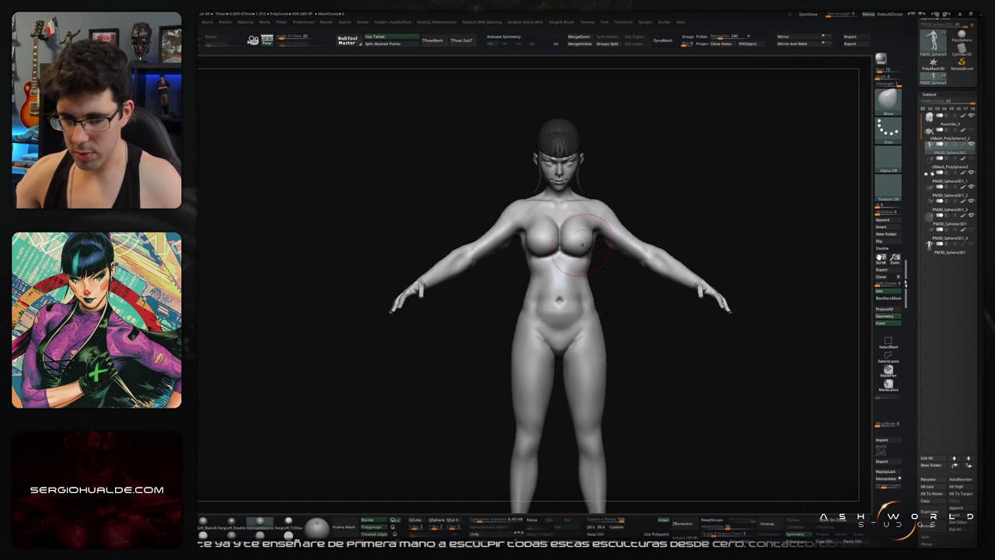
{"action": "right_click_drag", "start_coordinate": [582, 246], "coordinate": [577, 249]}
{"action": "mouse_move", "coordinate": [637, 171]}
{"action": "left_mouse_down"}
{"action": "mouse_move", "coordinate": [645, 174]}
{"action": "mouse_move", "coordinate": [614, 209]}
{"action": "left_mouse_up"}
{"action": "right_click_drag", "start_coordinate": [587, 267], "coordinate": [671, 269]}
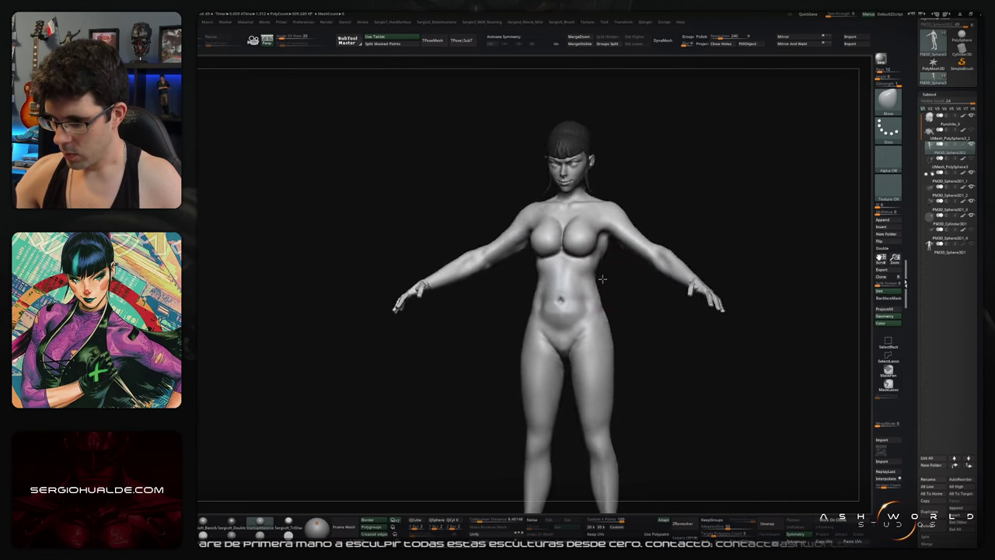
{"action": "key", "text": "w"}
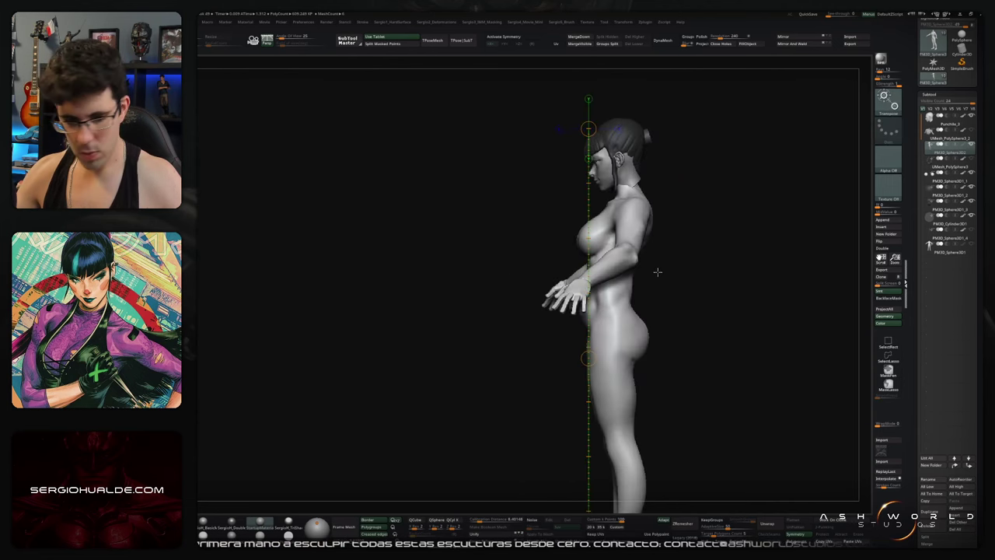
{"action": "key", "text": "q"}
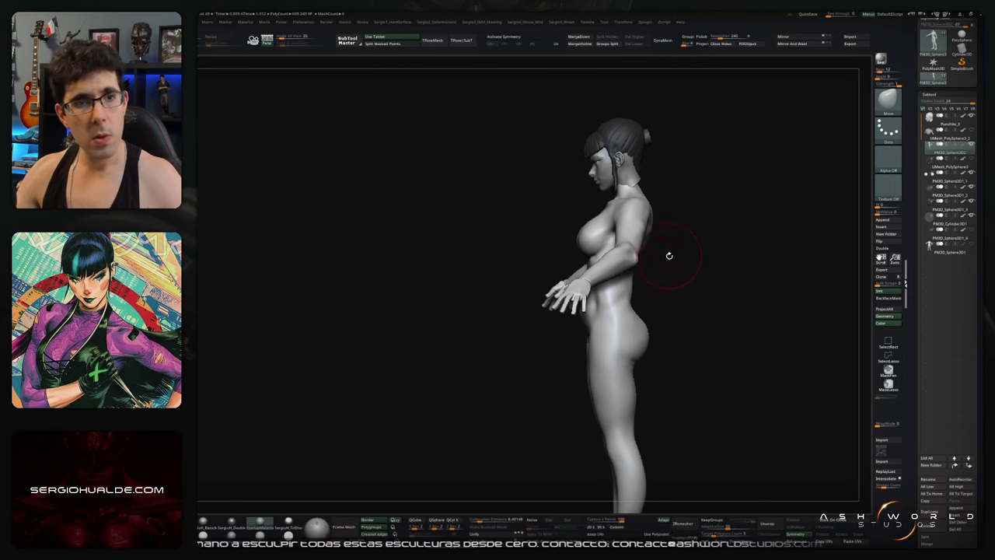
{"action": "right_click_drag", "start_coordinate": [667, 254], "coordinate": [659, 264]}
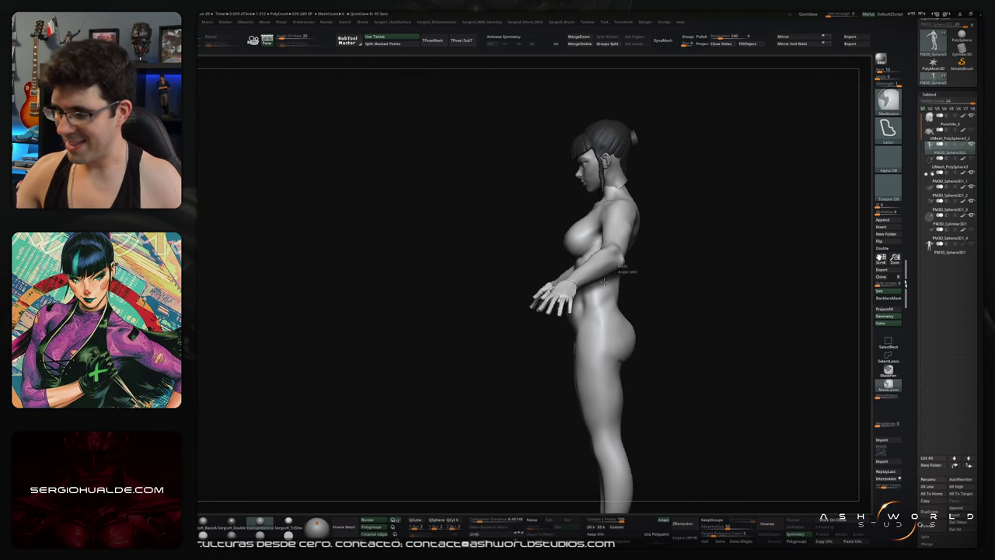
Step: Mask off the arms and upper torso and turn the figure to face front
{"action": "left_click_drag", "start_coordinate": [645, 261], "coordinate": [652, 275]}
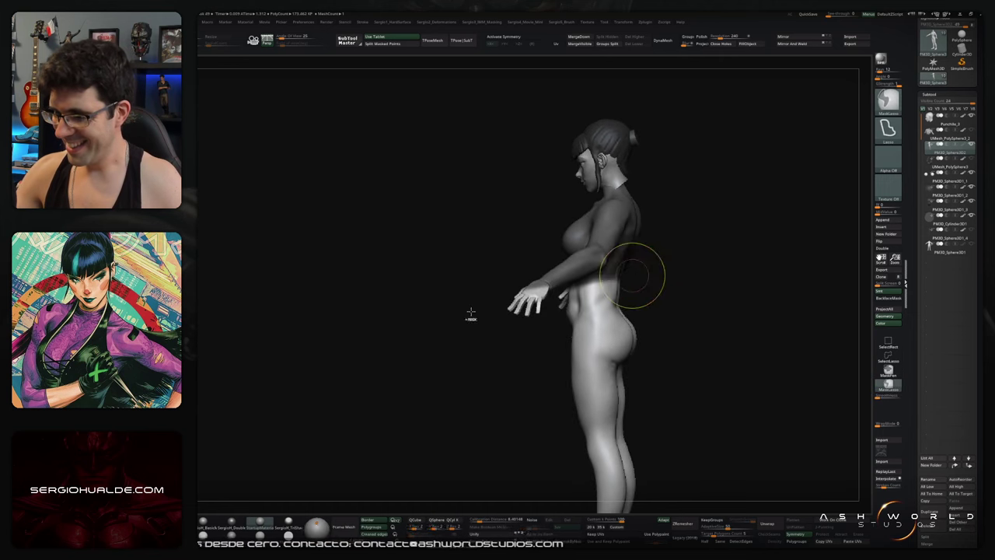
{"action": "left_click_drag", "start_coordinate": [515, 333], "coordinate": [528, 309]}
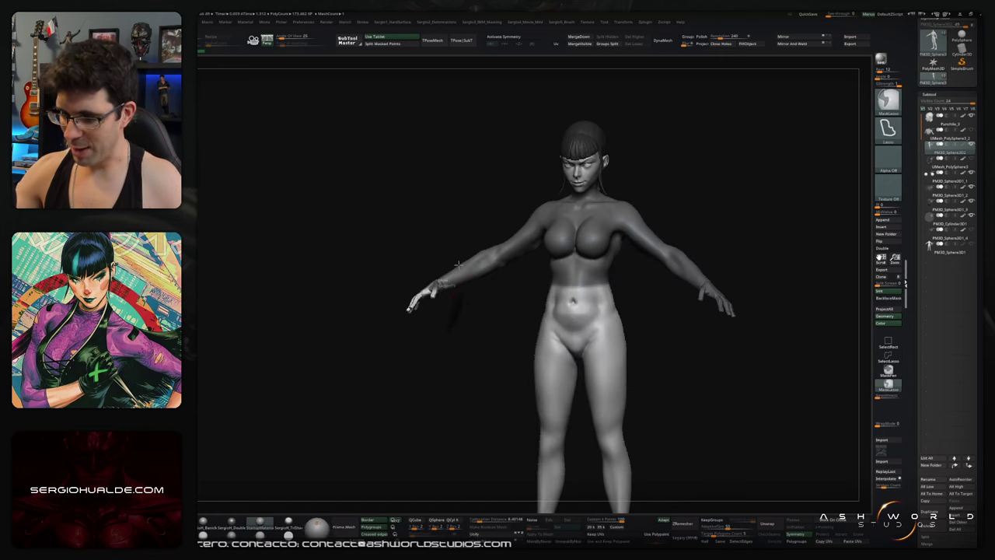
{"action": "mouse_move", "coordinate": [645, 323]}
{"action": "left_mouse_down"}
{"action": "mouse_move", "coordinate": [611, 291]}
{"action": "mouse_move", "coordinate": [622, 296]}
{"action": "left_mouse_up"}
Step: Swing the upper arm up and forward from the shoulder with the transpose gizmo, then check the pose
{"action": "key", "text": "w"}
{"action": "scroll", "coordinate": [623, 324], "scroll_direction": "up", "scroll_amount": 3}
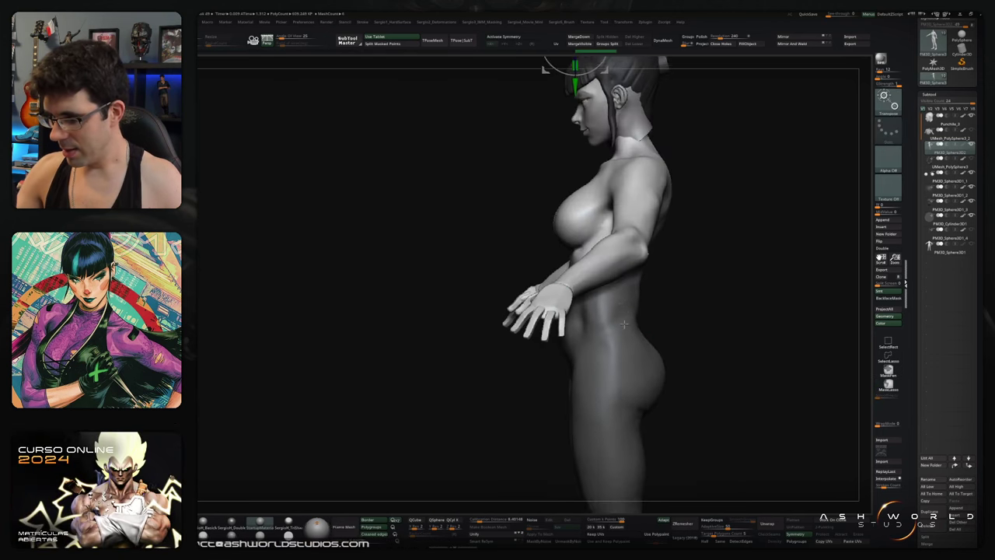
{"action": "left_click", "coordinate": [625, 283]}
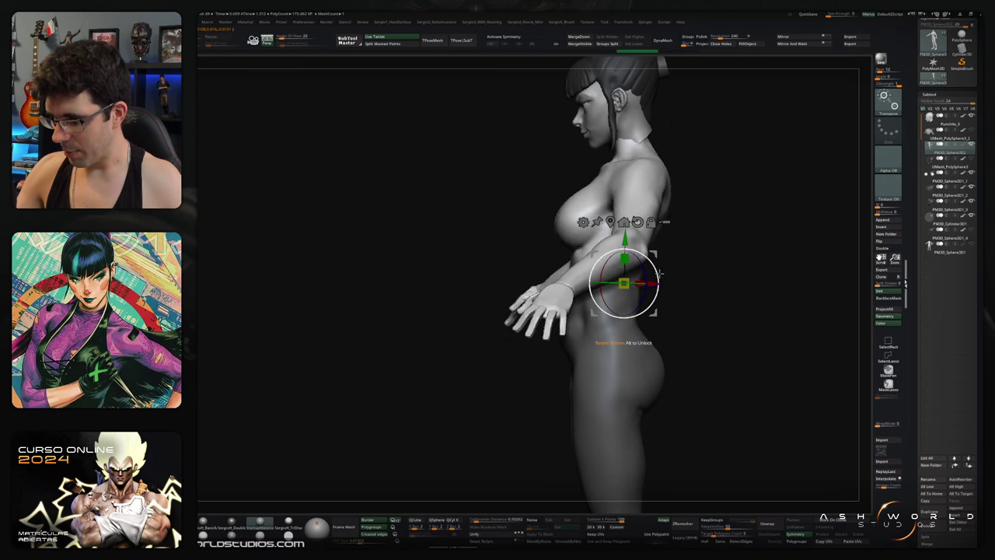
{"action": "left_click_drag", "start_coordinate": [655, 256], "coordinate": [652, 205]}
{"action": "mouse_move", "coordinate": [660, 115]}
{"action": "left_mouse_down"}
{"action": "mouse_move", "coordinate": [687, 132]}
{"action": "mouse_move", "coordinate": [611, 204]}
{"action": "mouse_move", "coordinate": [588, 266]}
{"action": "left_mouse_up"}
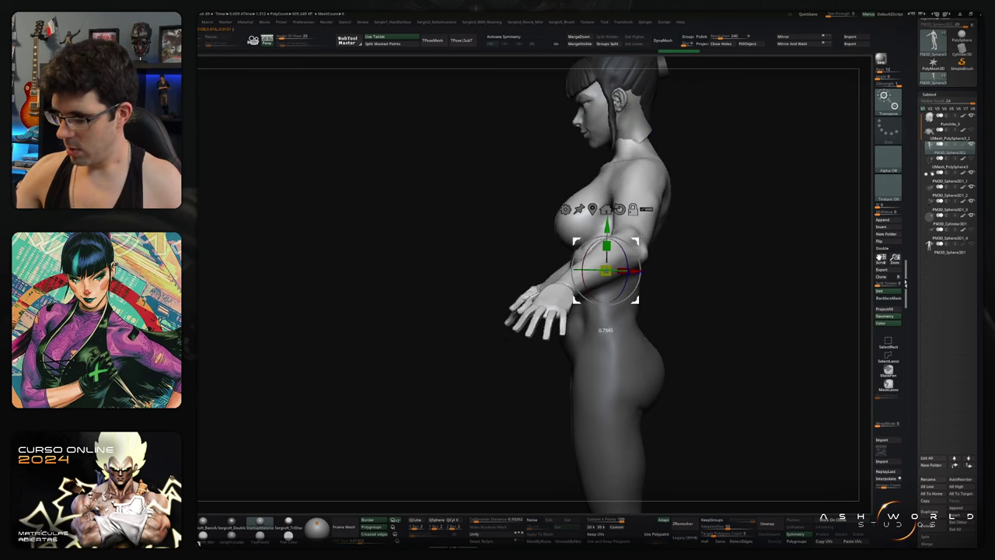
{"action": "mouse_move", "coordinate": [626, 299]}
{"action": "left_mouse_down"}
{"action": "mouse_move", "coordinate": [642, 263]}
{"action": "mouse_move", "coordinate": [653, 274]}
{"action": "mouse_move", "coordinate": [718, 208]}
{"action": "mouse_move", "coordinate": [705, 261]}
{"action": "left_mouse_up"}
{"action": "left_click_drag", "start_coordinate": [696, 296], "coordinate": [755, 272]}
{"action": "mouse_move", "coordinate": [699, 246]}
{"action": "left_mouse_down"}
{"action": "mouse_move", "coordinate": [760, 249]}
{"action": "mouse_move", "coordinate": [723, 251]}
{"action": "left_mouse_up"}
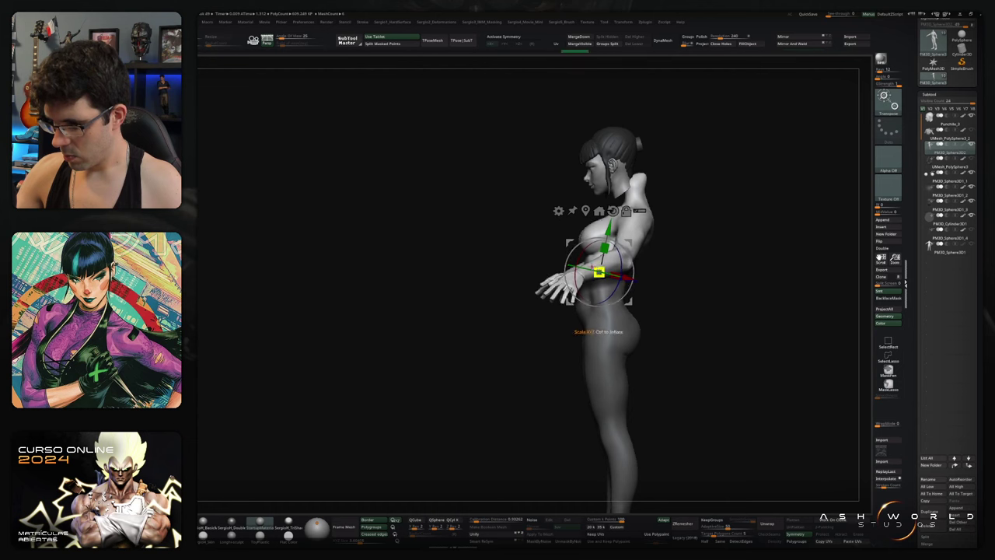
{"action": "mouse_move", "coordinate": [632, 257]}
{"action": "left_mouse_down"}
{"action": "mouse_move", "coordinate": [682, 271]}
{"action": "mouse_move", "coordinate": [677, 244]}
{"action": "left_mouse_up"}
{"action": "mouse_move", "coordinate": [669, 306]}
{"action": "left_mouse_down"}
{"action": "mouse_move", "coordinate": [660, 307]}
{"action": "mouse_move", "coordinate": [670, 231]}
{"action": "mouse_move", "coordinate": [674, 255]}
{"action": "mouse_move", "coordinate": [711, 248]}
{"action": "mouse_move", "coordinate": [599, 277]}
{"action": "left_mouse_up"}
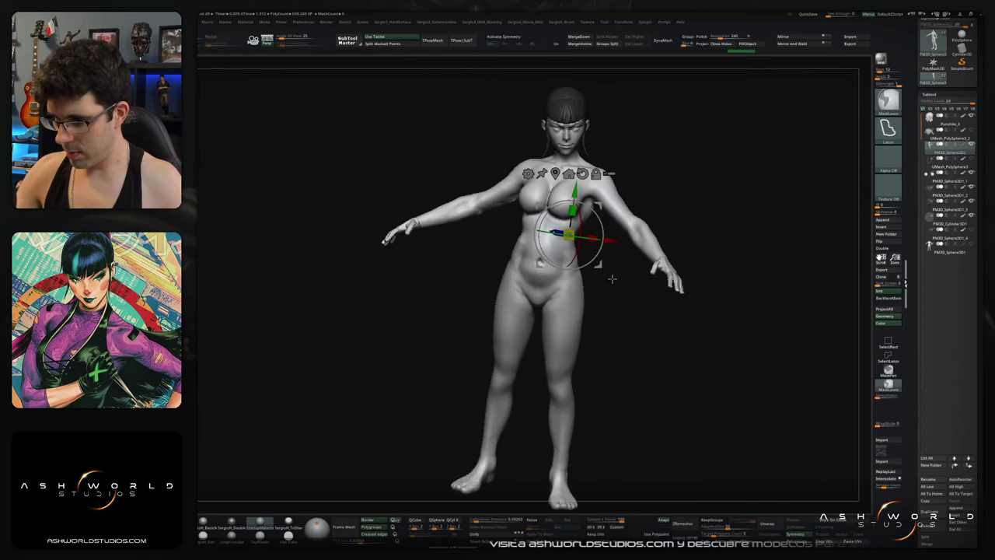
Step: Mask the lower body and tilt the hips and legs at the waist, checking from the side
{"action": "left_click_drag", "start_coordinate": [429, 318], "coordinate": [566, 292], "text": "ctrl"}
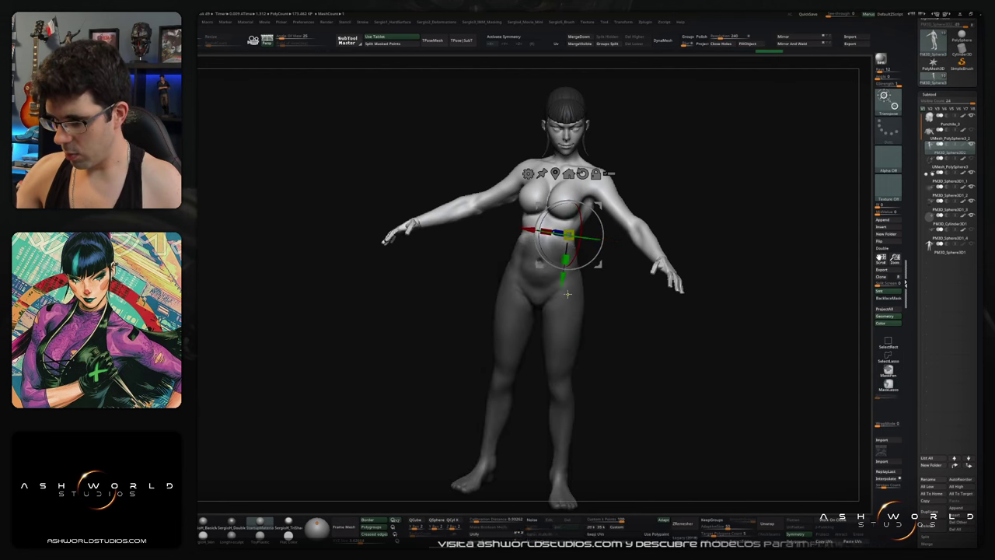
{"action": "left_click", "coordinate": [600, 279], "text": "ctrl"}
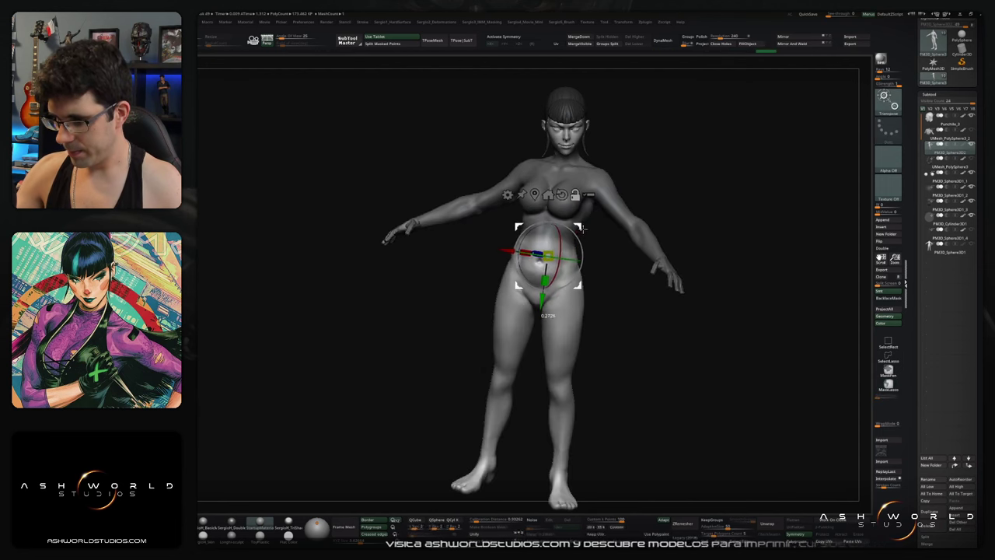
{"action": "left_click_drag", "start_coordinate": [580, 229], "coordinate": [594, 246]}
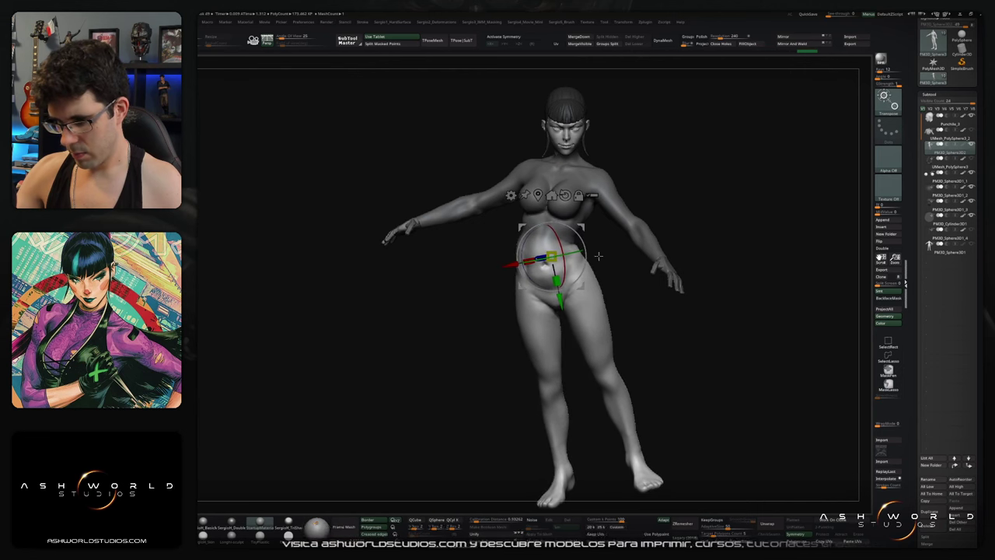
{"action": "right_click_drag", "start_coordinate": [613, 281], "coordinate": [544, 264]}
{"action": "left_click_drag", "start_coordinate": [544, 265], "coordinate": [529, 268]}
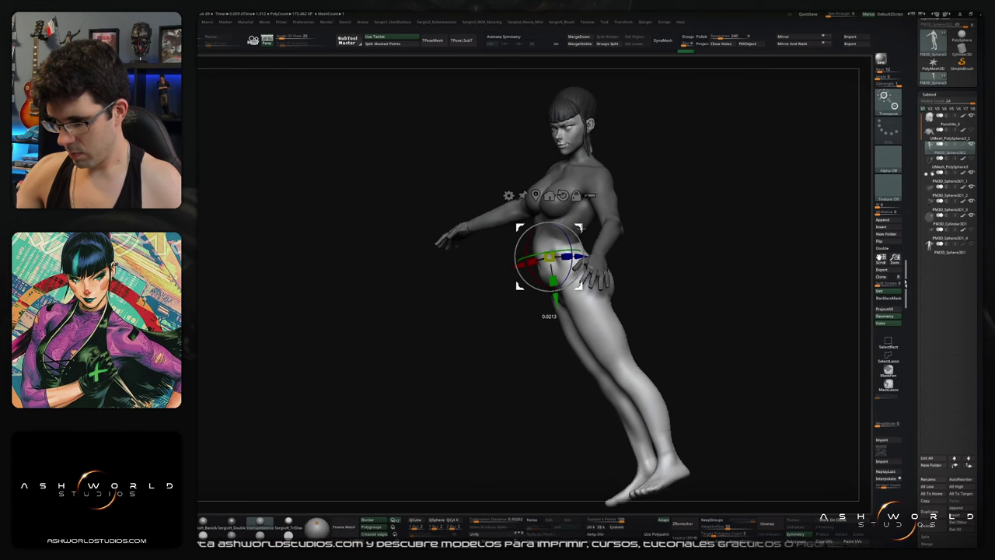
{"action": "mouse_move", "coordinate": [582, 247]}
{"action": "right_mouse_down"}
{"action": "mouse_move", "coordinate": [645, 253]}
{"action": "mouse_move", "coordinate": [622, 265]}
{"action": "right_mouse_up"}
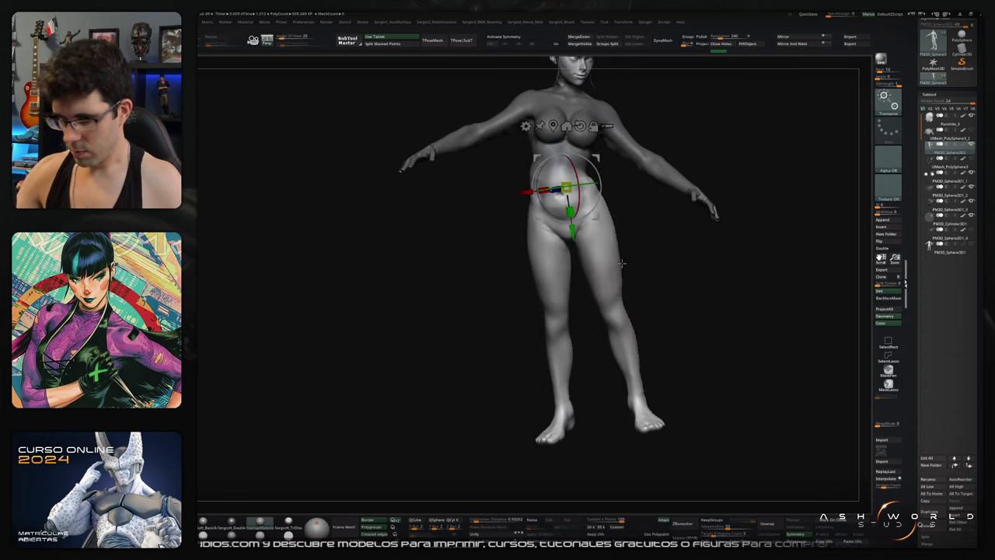
{"action": "right_click_drag", "start_coordinate": [601, 308], "coordinate": [606, 302]}
Step: Invert the mask so the masked arm becomes its own polygroup
{"action": "key", "text": "q"}
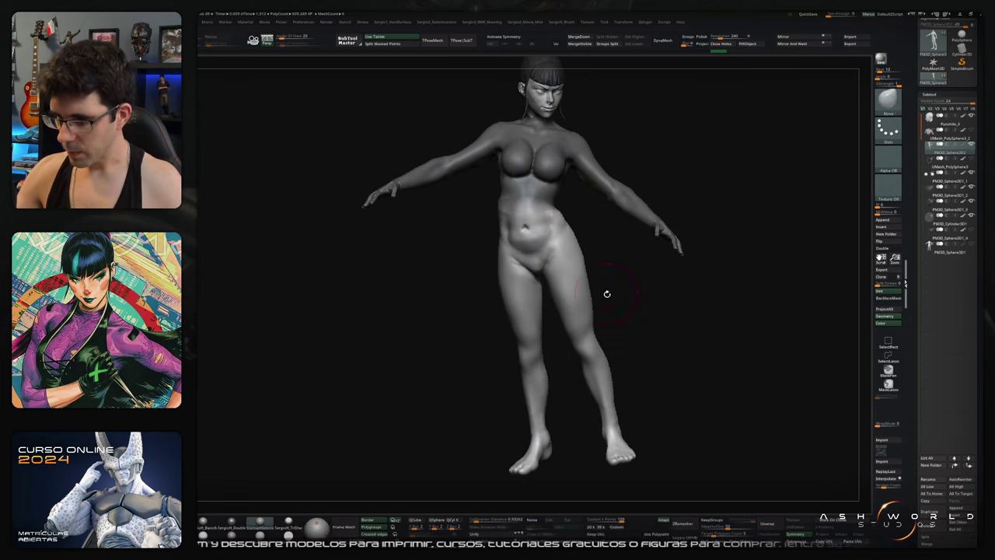
{"action": "left_click", "coordinate": [628, 314], "text": "ctrl"}
{"action": "right_click_drag", "start_coordinate": [583, 126], "coordinate": [584, 146], "text": "alt"}
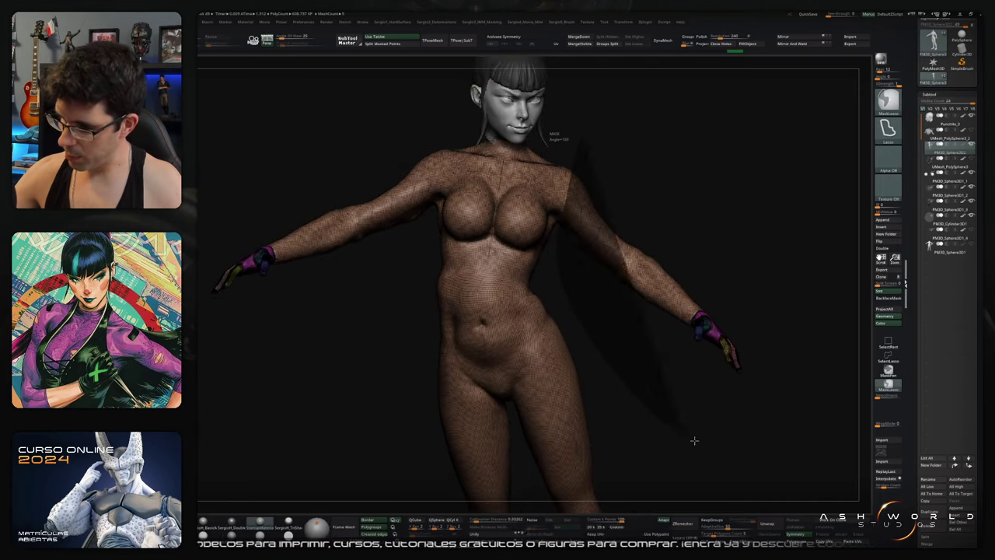
{"action": "key", "text": "ctrl+w"}
{"action": "right_click_drag", "start_coordinate": [645, 288], "coordinate": [582, 278], "text": "alt"}
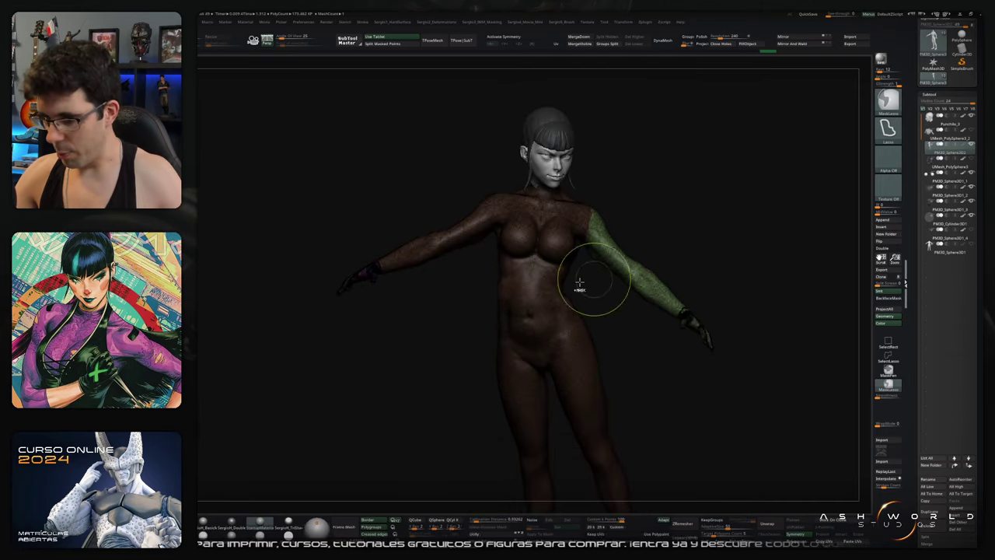
Step: Mask the other arm, the right leg and the left leg, making each its own polygroup
{"action": "left_click_drag", "start_coordinate": [492, 242], "coordinate": [293, 306], "text": "ctrl"}
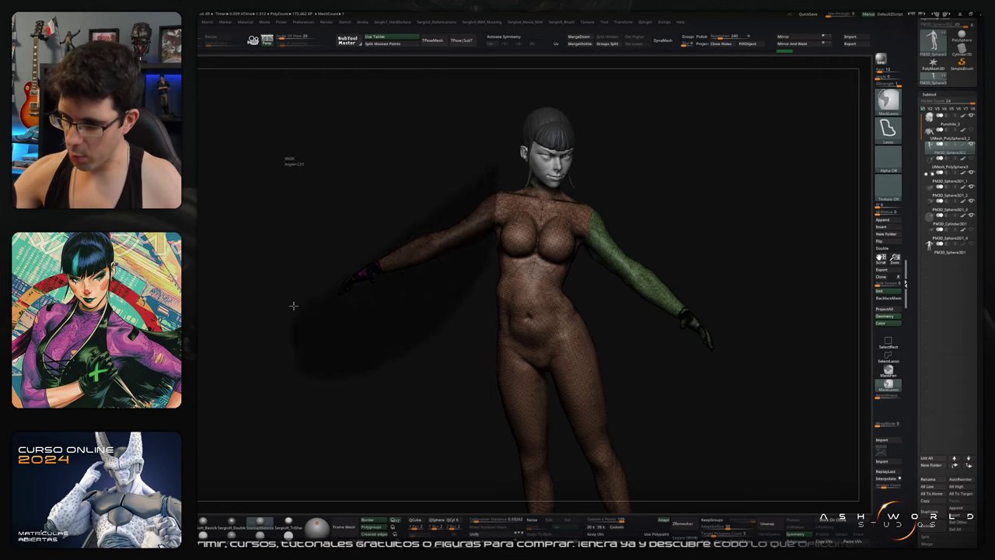
{"action": "key", "text": "ctrl+w"}
{"action": "right_click_drag", "start_coordinate": [560, 325], "coordinate": [589, 186], "text": "alt"}
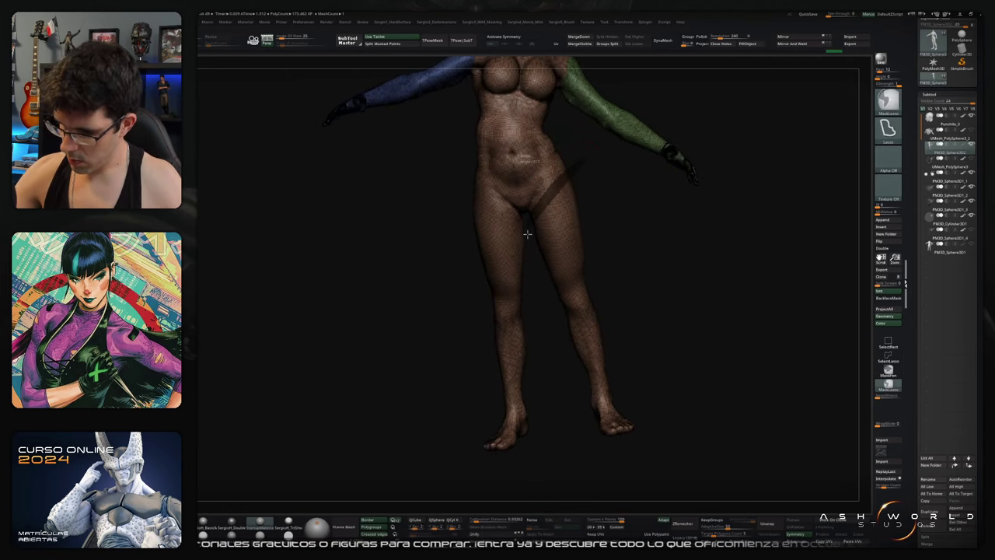
{"action": "left_click_drag", "start_coordinate": [527, 233], "coordinate": [614, 195], "text": "ctrl"}
{"action": "mouse_move", "coordinate": [532, 202]}
{"action": "left_mouse_down", "text": "ctrl"}
{"action": "mouse_move", "coordinate": [555, 349]}
{"action": "mouse_move", "coordinate": [640, 217]}
{"action": "left_mouse_up", "text": "ctrl"}
{"action": "key", "text": "ctrl+w"}
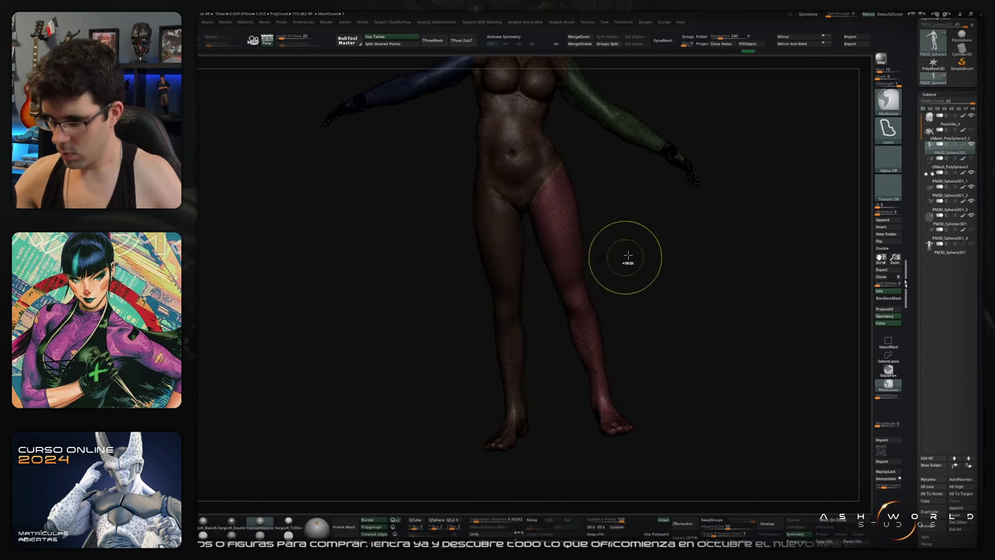
{"action": "left_click_drag", "start_coordinate": [478, 190], "coordinate": [518, 490], "text": "ctrl"}
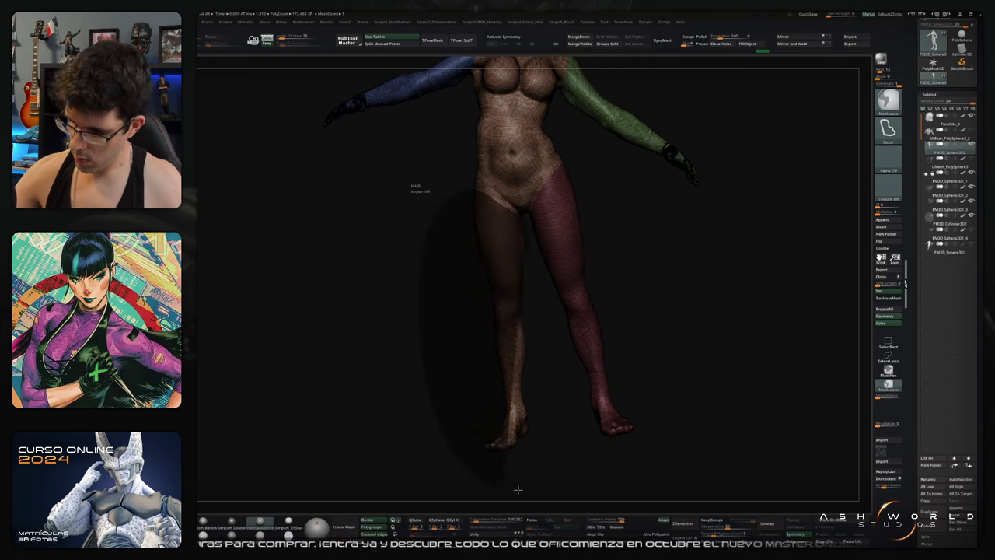
{"action": "key", "text": "ctrl+w"}
Step: Hide the polygroup colours and start swinging the leg outward at the hip
{"action": "mouse_move", "coordinate": [642, 284]}
{"action": "left_mouse_down"}
{"action": "mouse_move", "coordinate": [651, 287]}
{"action": "mouse_move", "coordinate": [618, 285]}
{"action": "mouse_move", "coordinate": [635, 283]}
{"action": "left_mouse_up"}
{"action": "key", "text": "w"}
{"action": "key", "text": "q"}
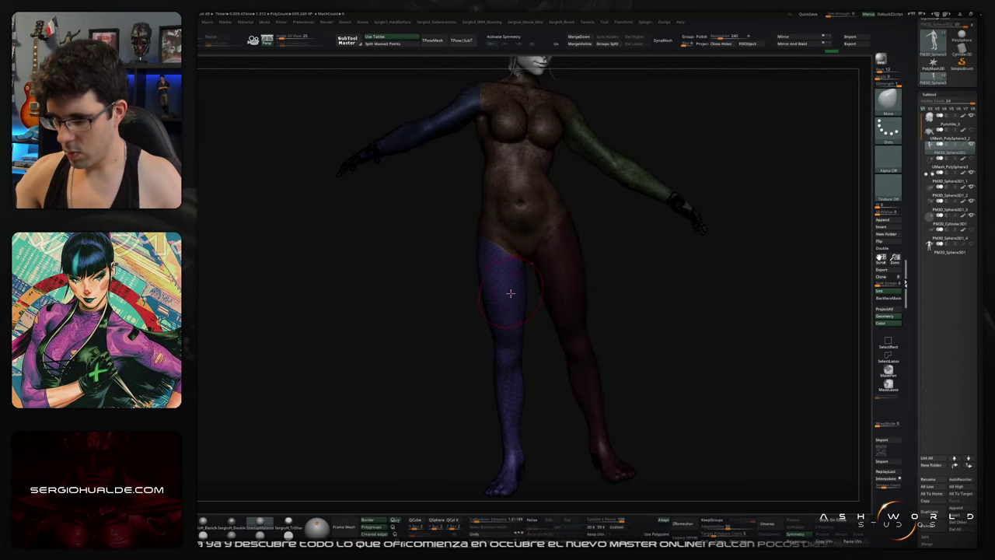
{"action": "key", "text": "shift+f"}
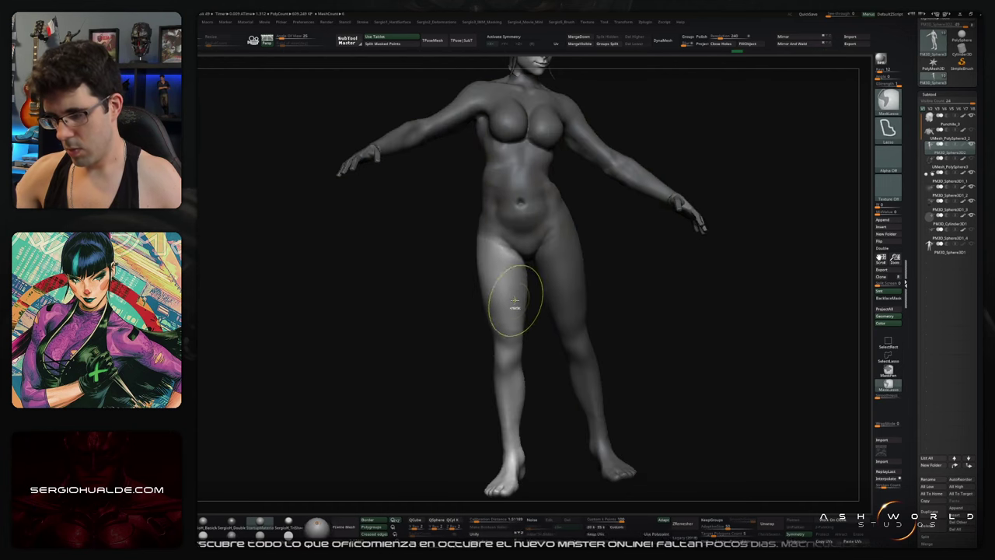
{"action": "mouse_move", "coordinate": [489, 273]}
{"action": "left_mouse_down"}
{"action": "mouse_move", "coordinate": [549, 277]}
{"action": "mouse_move", "coordinate": [527, 211]}
{"action": "mouse_move", "coordinate": [562, 222]}
{"action": "mouse_move", "coordinate": [529, 212]}
{"action": "mouse_move", "coordinate": [537, 229]}
{"action": "mouse_move", "coordinate": [526, 247]}
{"action": "left_mouse_up"}
Step: Bend the lower leg forward at the knee with the transpose gizmo, then clear the mask
{"action": "key", "text": "w"}
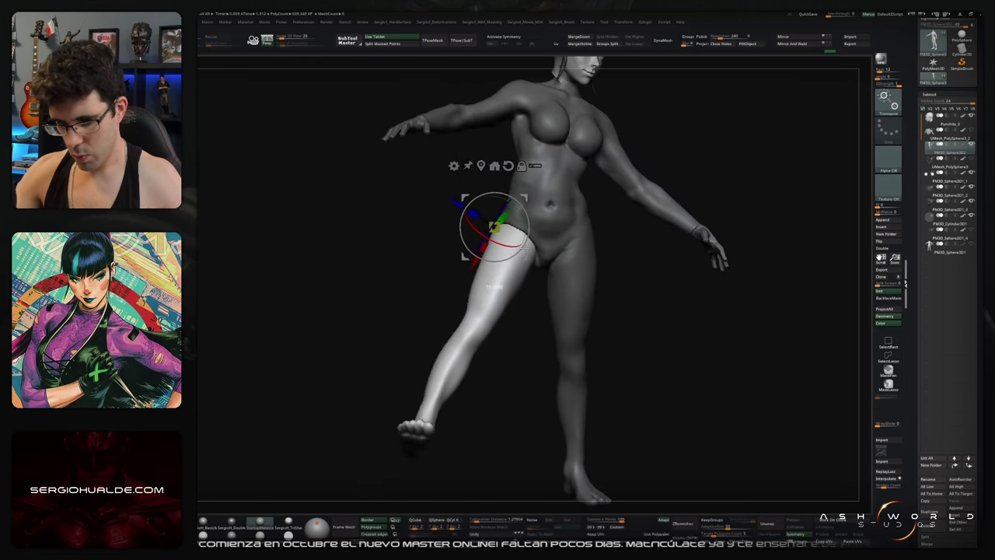
{"action": "right_click_drag", "start_coordinate": [560, 269], "coordinate": [559, 304]}
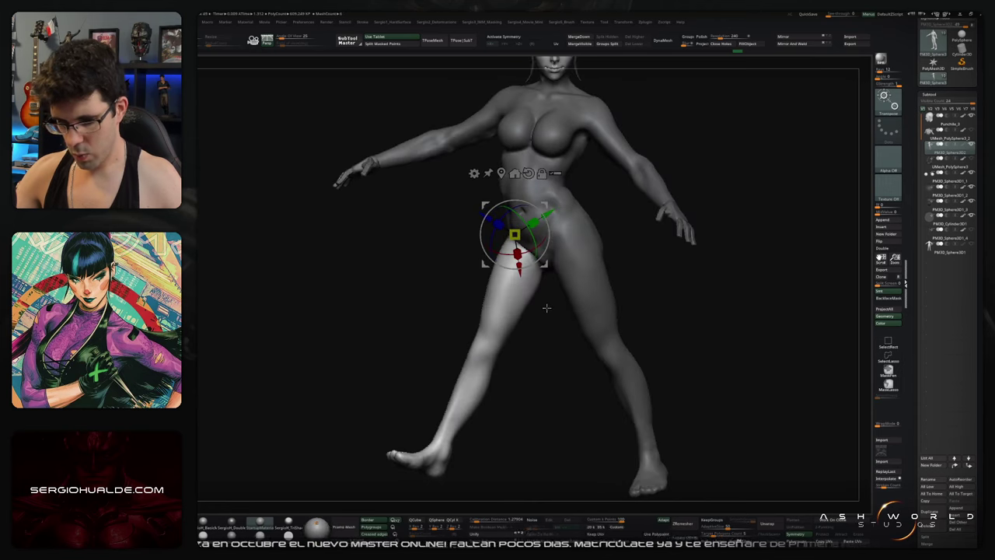
{"action": "right_click_drag", "start_coordinate": [541, 323], "coordinate": [527, 326]}
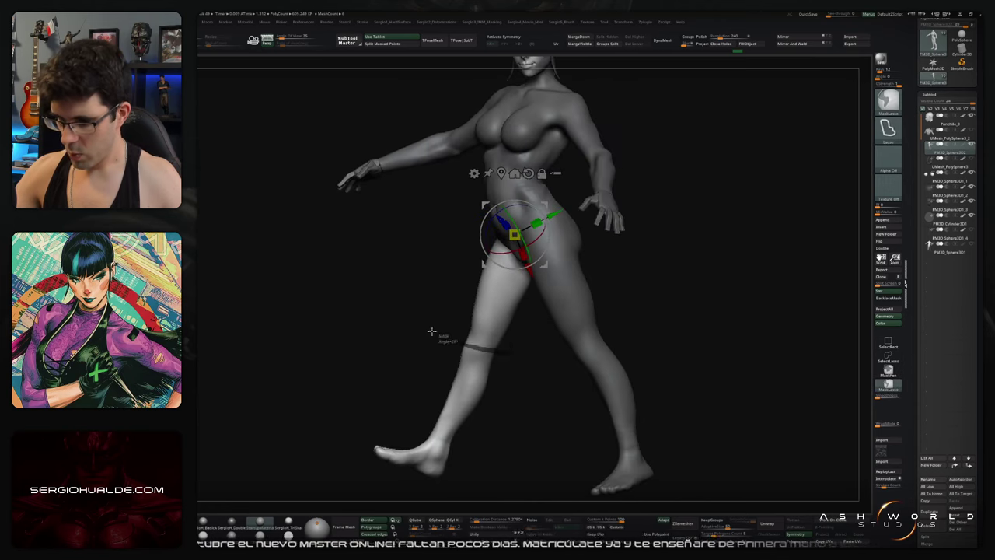
{"action": "left_click", "coordinate": [478, 334], "text": "alt"}
{"action": "mouse_move", "coordinate": [515, 334]}
{"action": "left_mouse_down"}
{"action": "mouse_move", "coordinate": [494, 303]}
{"action": "mouse_move", "coordinate": [503, 327]}
{"action": "left_mouse_up"}
{"action": "right_click_drag", "start_coordinate": [544, 326], "coordinate": [637, 348]}
{"action": "left_click", "coordinate": [637, 347], "text": "ctrl"}
Step: Re-mask everything except the thigh and lower leg, placing the gizmo on the buttock
{"action": "mouse_move", "coordinate": [517, 371]}
{"action": "right_mouse_down"}
{"action": "mouse_move", "coordinate": [622, 355]}
{"action": "mouse_move", "coordinate": [603, 362]}
{"action": "right_mouse_up"}
{"action": "left_click", "coordinate": [550, 351], "text": "ctrl"}
{"action": "left_click_drag", "start_coordinate": [482, 365], "coordinate": [465, 310], "text": "ctrl"}
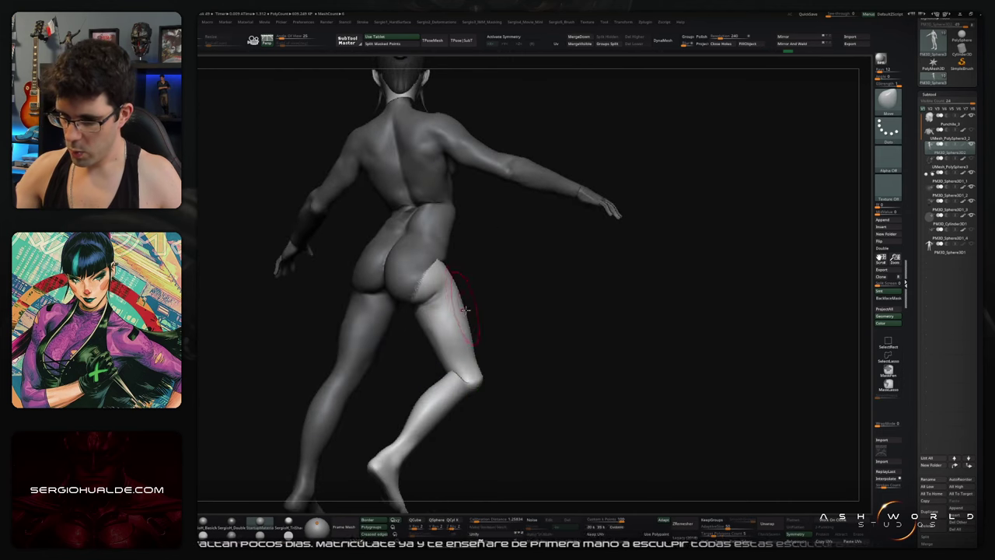
{"action": "key", "text": "w"}
{"action": "left_click", "coordinate": [414, 264]}
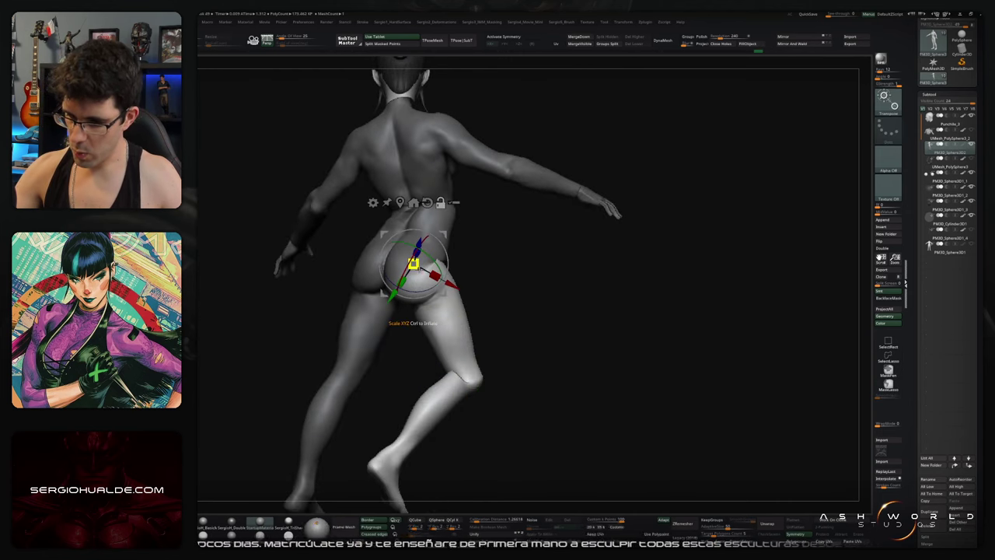
{"action": "mouse_move", "coordinate": [461, 278]}
{"action": "right_mouse_down"}
{"action": "mouse_move", "coordinate": [538, 256]}
{"action": "mouse_move", "coordinate": [507, 284]}
{"action": "mouse_move", "coordinate": [566, 278]}
{"action": "mouse_move", "coordinate": [580, 210]}
{"action": "right_mouse_up"}
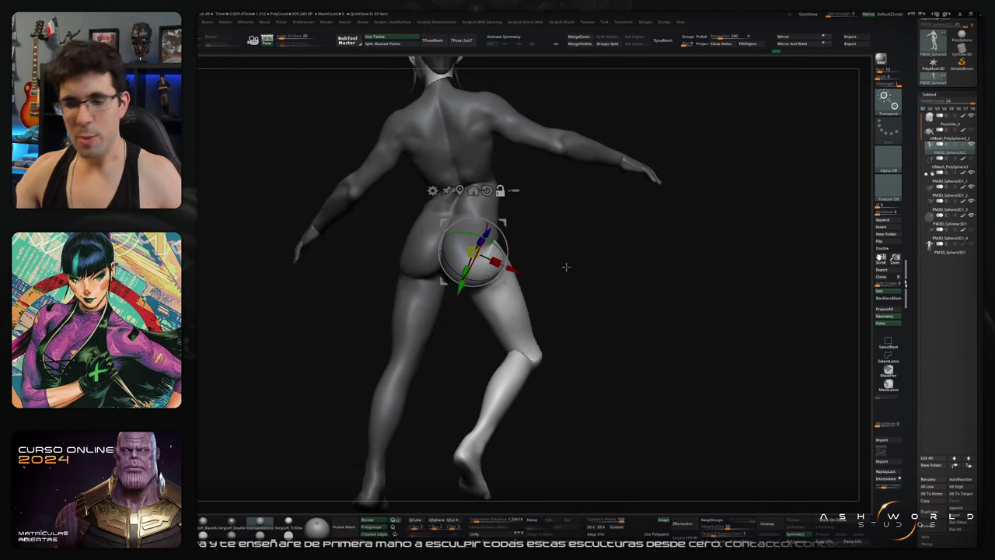
{"action": "mouse_move", "coordinate": [566, 266]}
{"action": "right_mouse_down"}
{"action": "mouse_move", "coordinate": [564, 282]}
{"action": "mouse_move", "coordinate": [507, 222]}
{"action": "mouse_move", "coordinate": [547, 259]}
{"action": "right_mouse_up"}
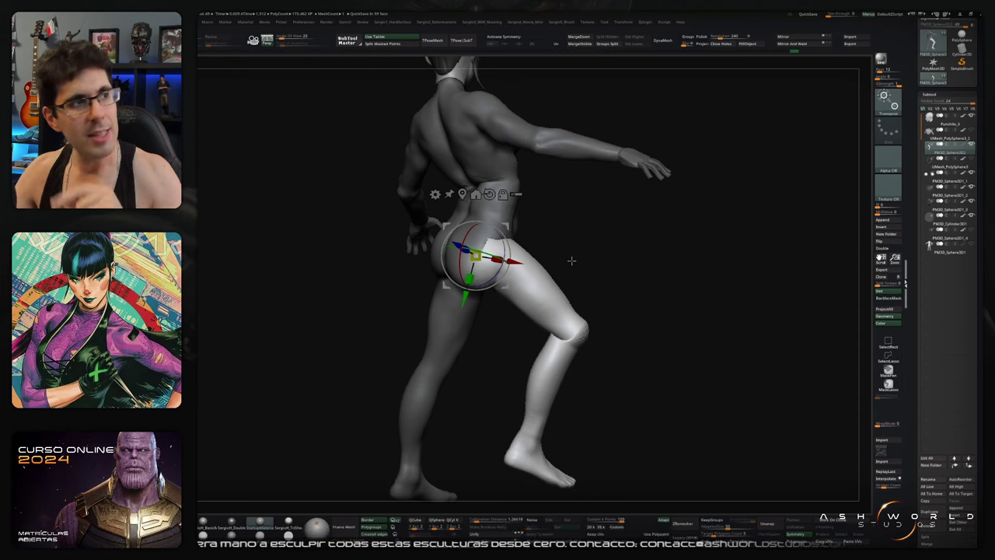
{"action": "mouse_move", "coordinate": [631, 270]}
{"action": "right_mouse_down"}
{"action": "mouse_move", "coordinate": [488, 283]}
{"action": "mouse_move", "coordinate": [481, 236]}
{"action": "right_mouse_up"}
Step: Swing the leg outward at the hip, then mask the body leaving the raised arm free
{"action": "left_click_drag", "start_coordinate": [481, 237], "coordinate": [476, 240]}
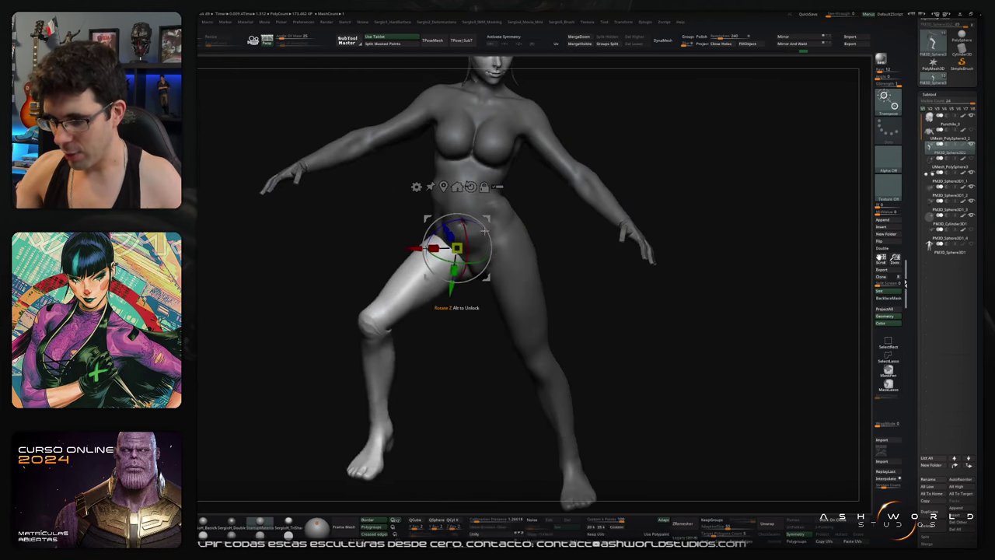
{"action": "left_click_drag", "start_coordinate": [477, 239], "coordinate": [479, 243]}
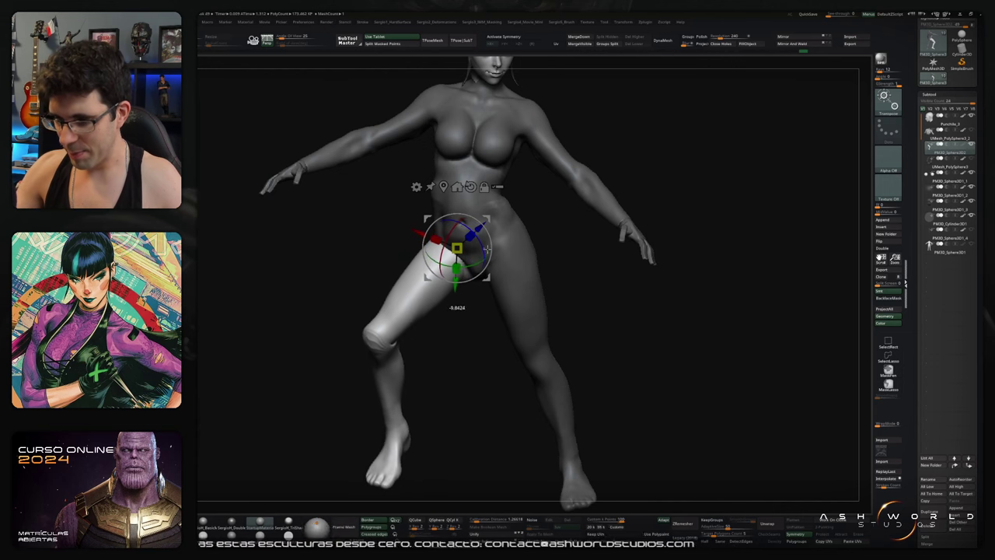
{"action": "mouse_move", "coordinate": [497, 276]}
{"action": "right_mouse_down"}
{"action": "mouse_move", "coordinate": [525, 286]}
{"action": "mouse_move", "coordinate": [471, 356]}
{"action": "mouse_move", "coordinate": [464, 312]}
{"action": "right_mouse_up"}
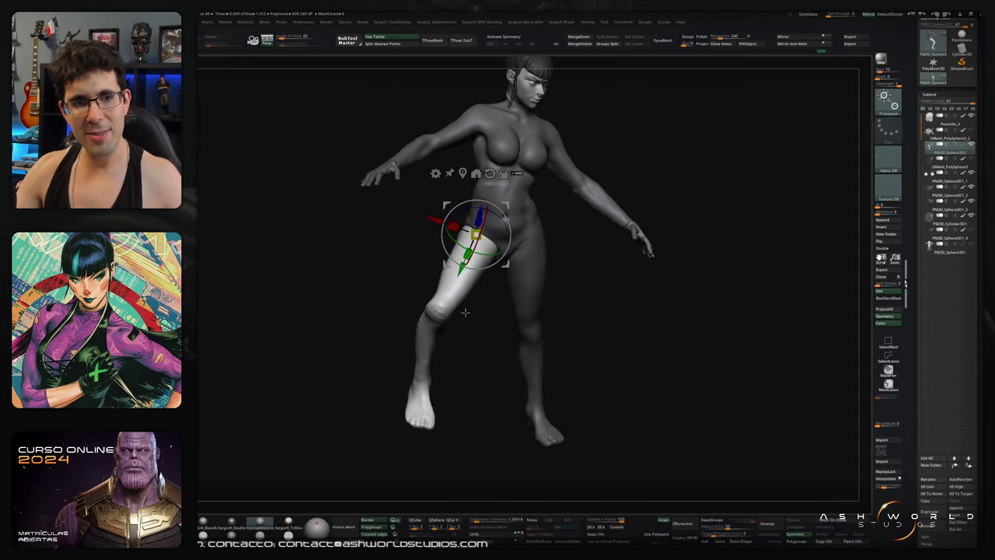
{"action": "right_click_drag", "start_coordinate": [465, 312], "coordinate": [461, 358]}
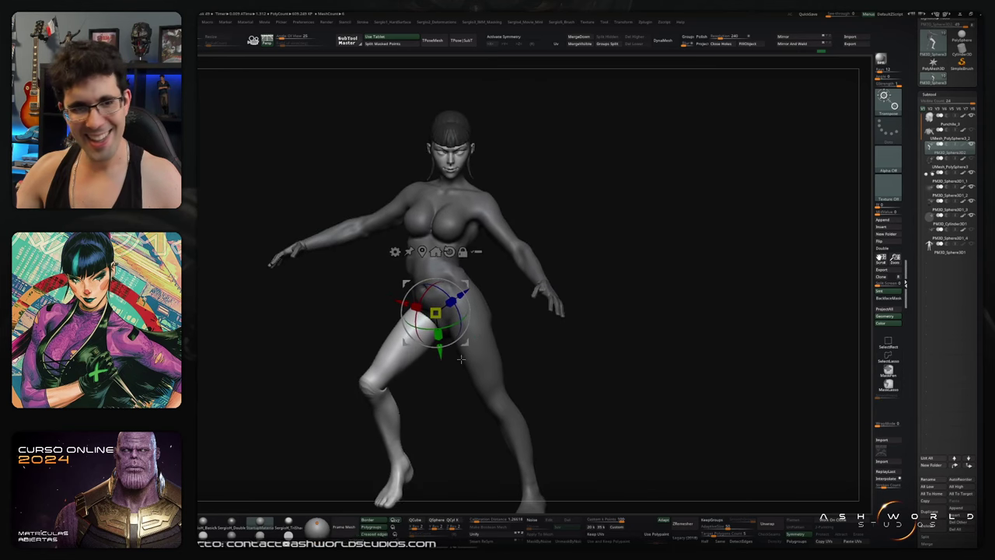
{"action": "mouse_move", "coordinate": [461, 359]}
{"action": "right_mouse_down"}
{"action": "mouse_move", "coordinate": [604, 213]}
{"action": "mouse_move", "coordinate": [600, 194]}
{"action": "mouse_move", "coordinate": [516, 136]}
{"action": "right_mouse_up"}
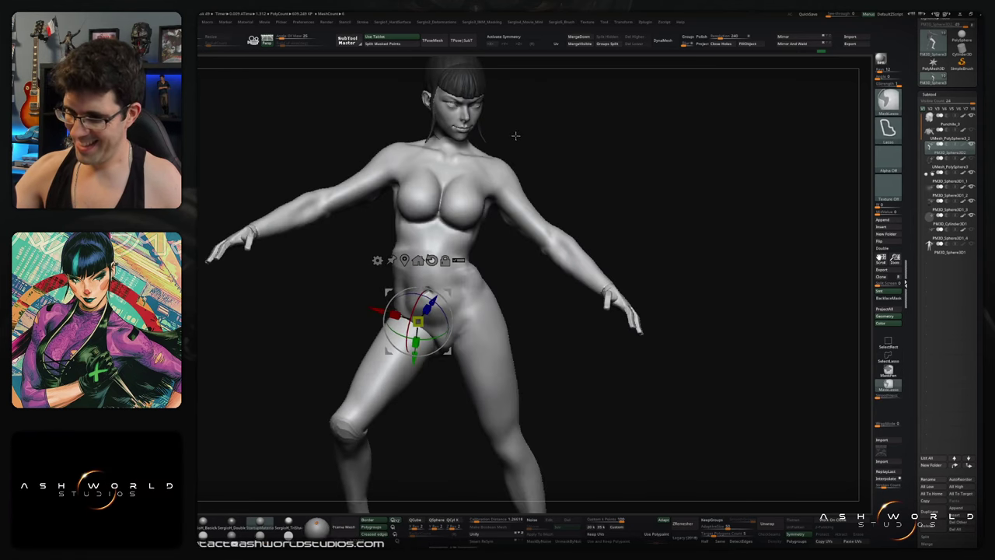
{"action": "left_click_drag", "start_coordinate": [495, 243], "coordinate": [689, 210], "text": "ctrl"}
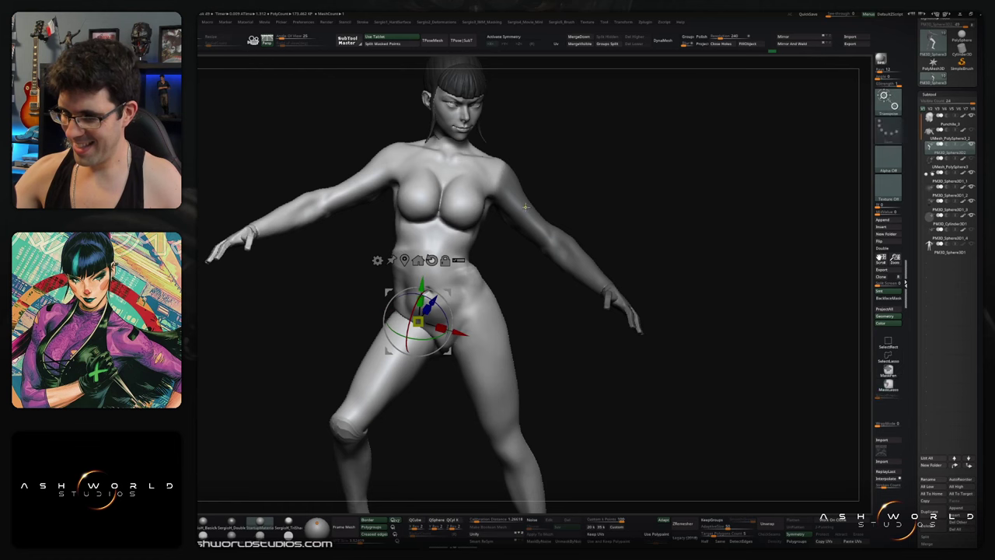
{"action": "left_click", "coordinate": [546, 188], "text": "ctrl"}
Step: Rotate the raised arm down around its shoulder pivot
{"action": "left_click", "coordinate": [503, 178], "text": "alt"}
{"action": "mouse_move", "coordinate": [585, 179]}
{"action": "right_mouse_down"}
{"action": "mouse_move", "coordinate": [513, 180]}
{"action": "mouse_move", "coordinate": [644, 171]}
{"action": "right_mouse_up"}
{"action": "left_click_drag", "start_coordinate": [644, 171], "coordinate": [645, 174]}
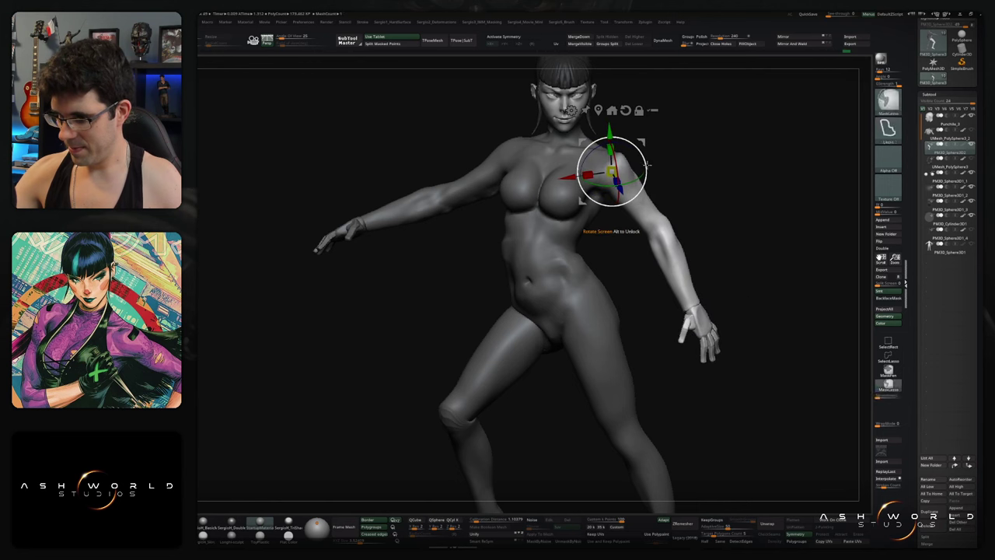
{"action": "left_click_drag", "start_coordinate": [644, 153], "coordinate": [677, 167]}
{"action": "right_click_drag", "start_coordinate": [676, 168], "coordinate": [700, 181]}
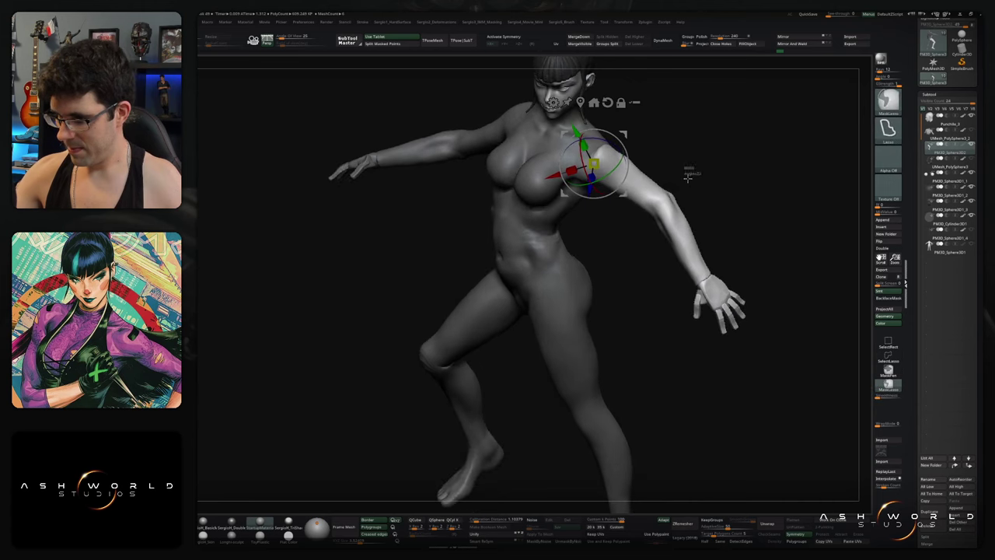
Step: Lower the arm until the hand rests on the hip, fine-tuning the shoulder rotation
{"action": "left_click", "coordinate": [665, 194], "text": "alt"}
{"action": "left_click_drag", "start_coordinate": [706, 210], "coordinate": [670, 264]}
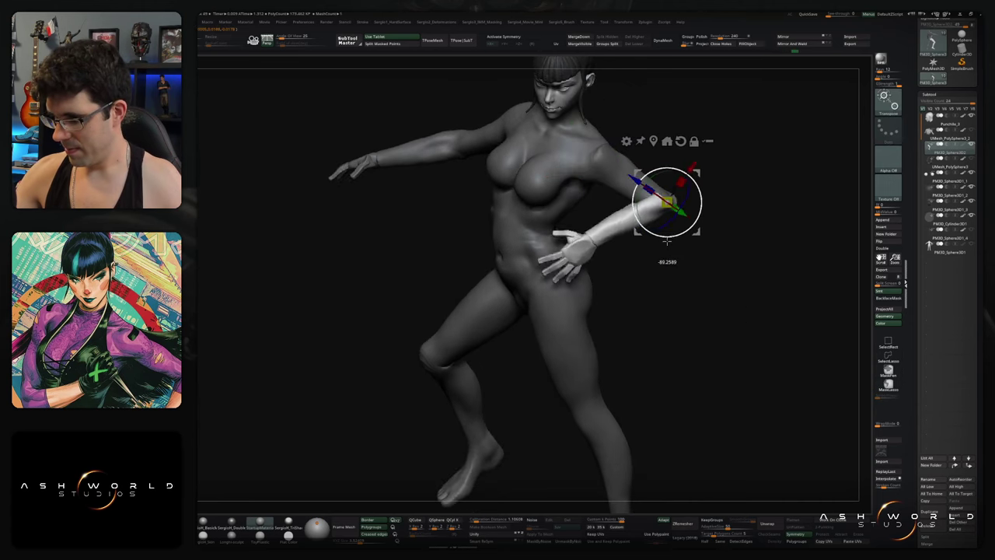
{"action": "right_click_drag", "start_coordinate": [671, 268], "coordinate": [672, 272]}
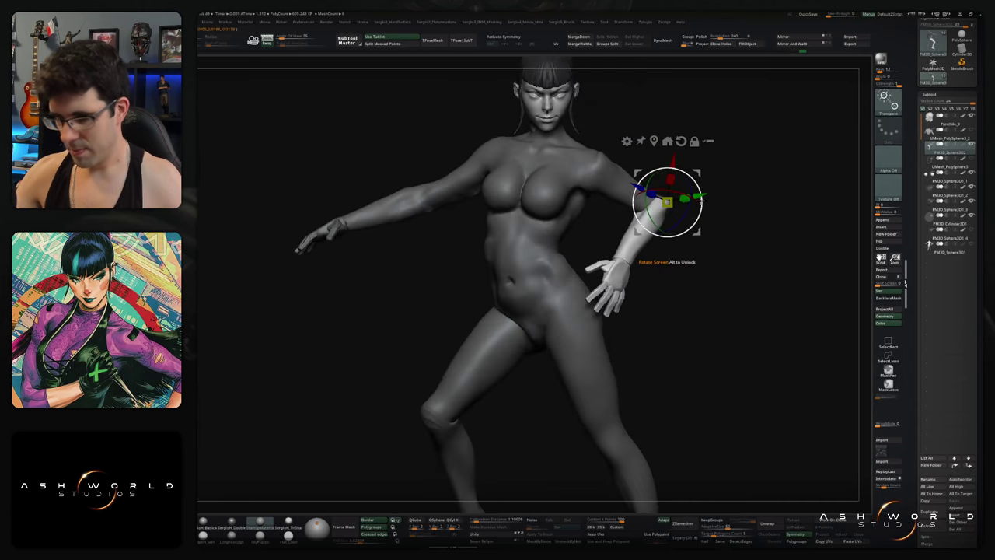
{"action": "mouse_move", "coordinate": [688, 238]}
{"action": "left_mouse_down"}
{"action": "mouse_move", "coordinate": [680, 230]}
{"action": "mouse_move", "coordinate": [681, 282]}
{"action": "mouse_move", "coordinate": [687, 264]}
{"action": "left_mouse_up"}
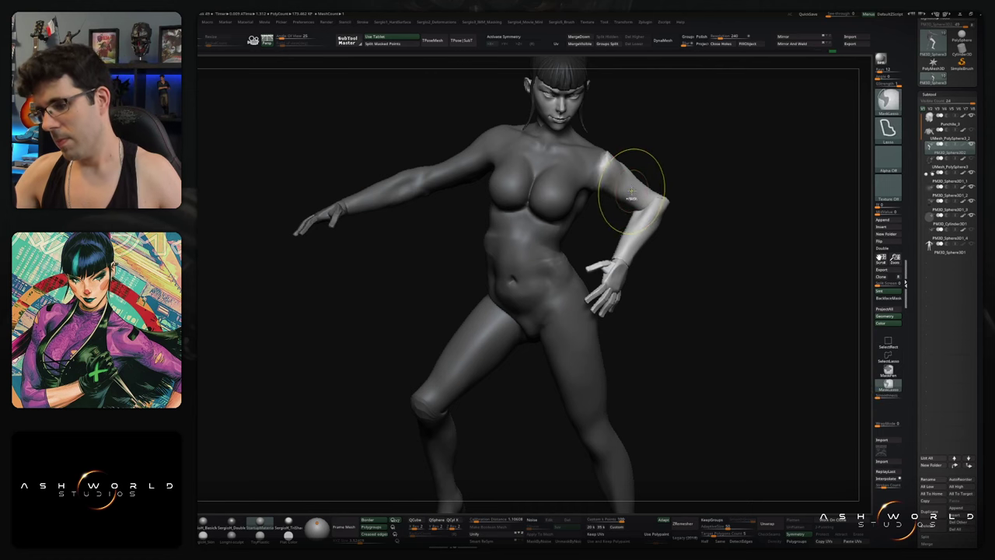
{"action": "key", "text": "w"}
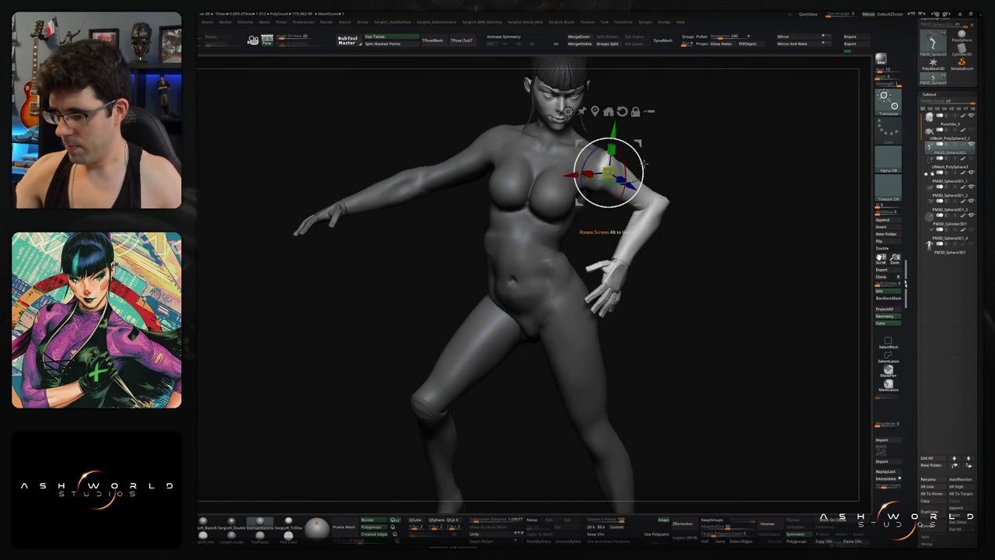
{"action": "left_click_drag", "start_coordinate": [645, 165], "coordinate": [640, 150]}
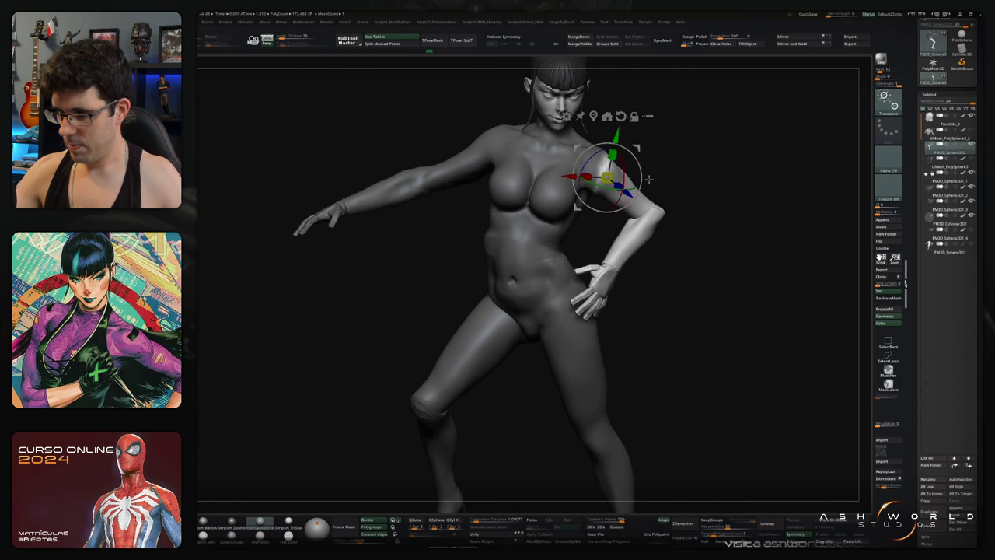
{"action": "key", "text": "q"}
{"action": "left_click_drag", "start_coordinate": [666, 239], "coordinate": [654, 286]}
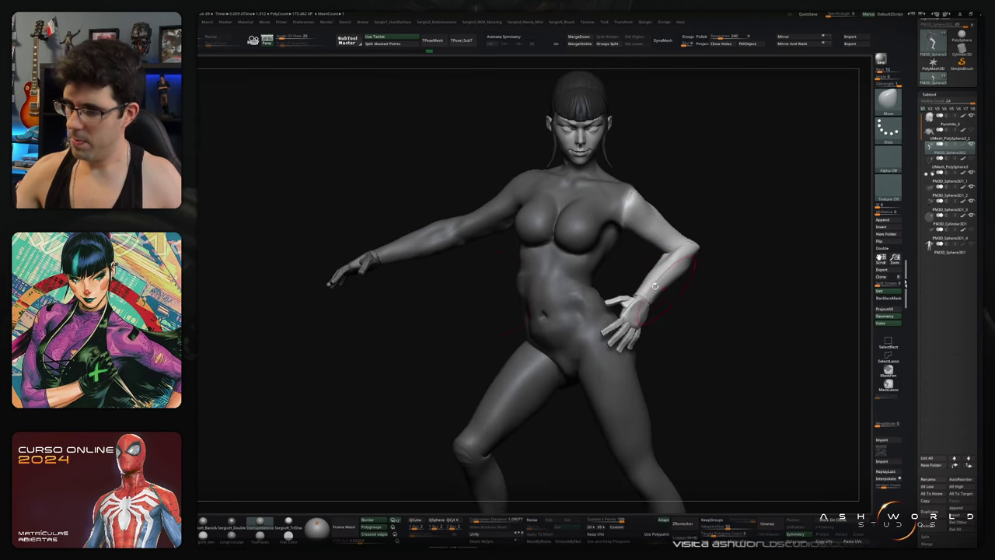
Step: Mask the body leaving the other arm free, with the pivot on its shoulder
{"action": "left_click_drag", "start_coordinate": [456, 284], "coordinate": [515, 360]}
{"action": "key", "text": "w"}
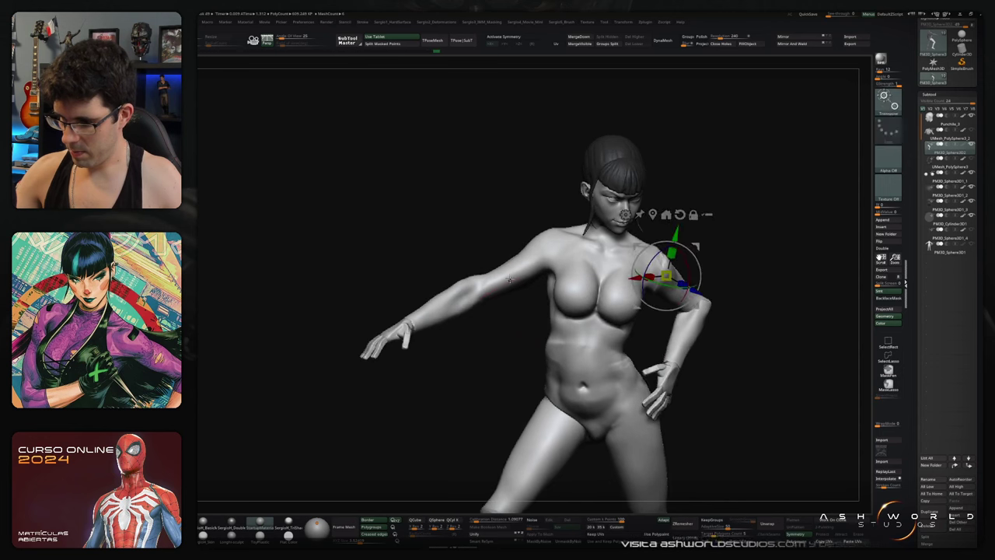
{"action": "left_click", "coordinate": [514, 292], "text": "ctrl"}
{"action": "key", "text": "q"}
{"action": "key", "text": "w"}
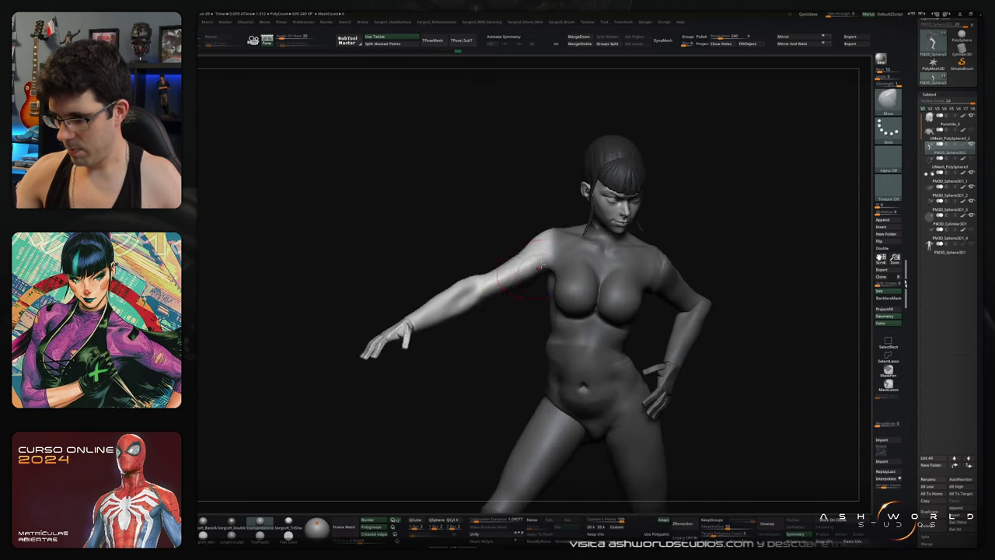
{"action": "left_click", "coordinate": [552, 242]}
{"action": "left_click_drag", "start_coordinate": [551, 242], "coordinate": [558, 299]}
Step: Swing the other arm forward, then rotate it down to the figure's side
{"action": "mouse_move", "coordinate": [595, 248]}
{"action": "left_mouse_down"}
{"action": "mouse_move", "coordinate": [598, 226]}
{"action": "mouse_move", "coordinate": [579, 233]}
{"action": "mouse_move", "coordinate": [667, 218]}
{"action": "mouse_move", "coordinate": [636, 248]}
{"action": "mouse_move", "coordinate": [722, 205]}
{"action": "mouse_move", "coordinate": [679, 221]}
{"action": "left_mouse_up"}
{"action": "mouse_move", "coordinate": [597, 218]}
{"action": "left_mouse_down"}
{"action": "mouse_move", "coordinate": [611, 264]}
{"action": "mouse_move", "coordinate": [585, 247]}
{"action": "left_mouse_up"}
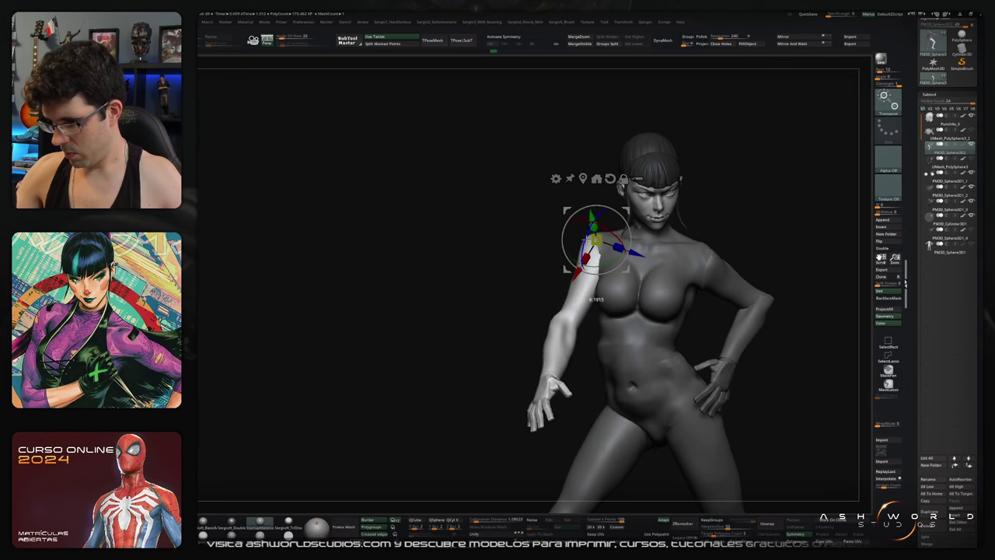
{"action": "left_click_drag", "start_coordinate": [700, 265], "coordinate": [613, 266]}
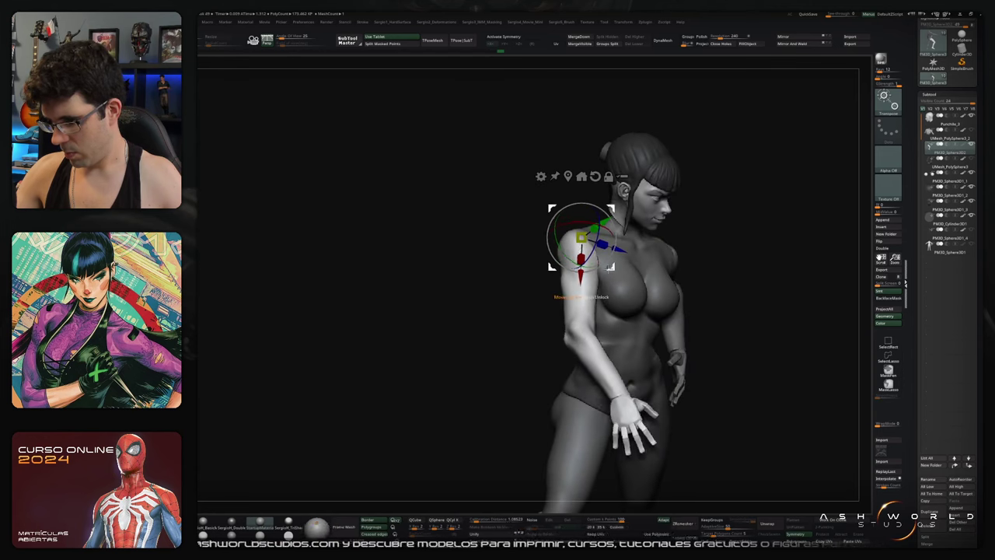
{"action": "left_click_drag", "start_coordinate": [738, 311], "coordinate": [816, 311]}
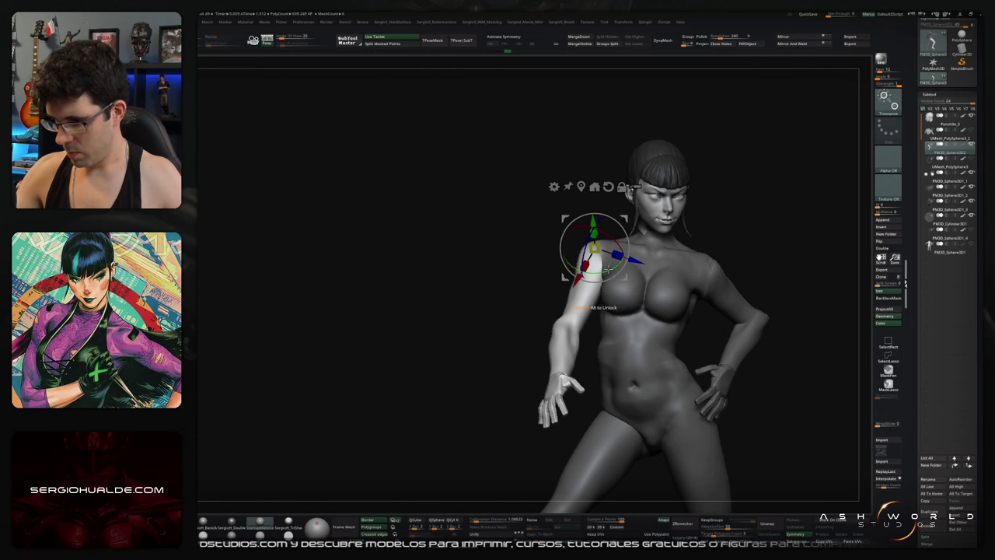
{"action": "left_click_drag", "start_coordinate": [684, 326], "coordinate": [619, 325]}
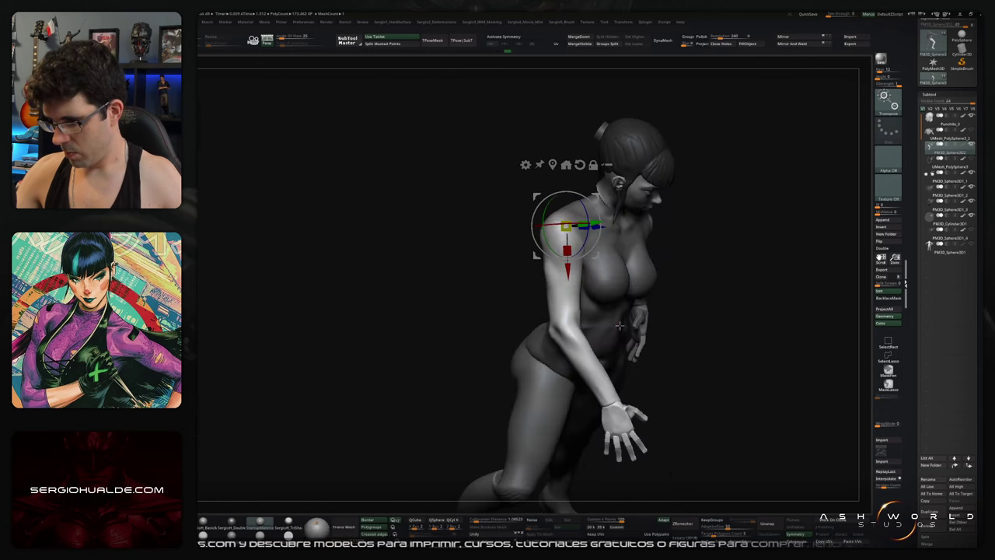
Step: Bend the forearm at the elbow so the hand crosses the chest
{"action": "left_click", "coordinate": [555, 311]}
{"action": "mouse_move", "coordinate": [536, 319]}
{"action": "left_mouse_down"}
{"action": "mouse_move", "coordinate": [574, 358]}
{"action": "mouse_move", "coordinate": [566, 373]}
{"action": "mouse_move", "coordinate": [607, 290]}
{"action": "left_mouse_up"}
{"action": "left_click_drag", "start_coordinate": [777, 326], "coordinate": [715, 334]}
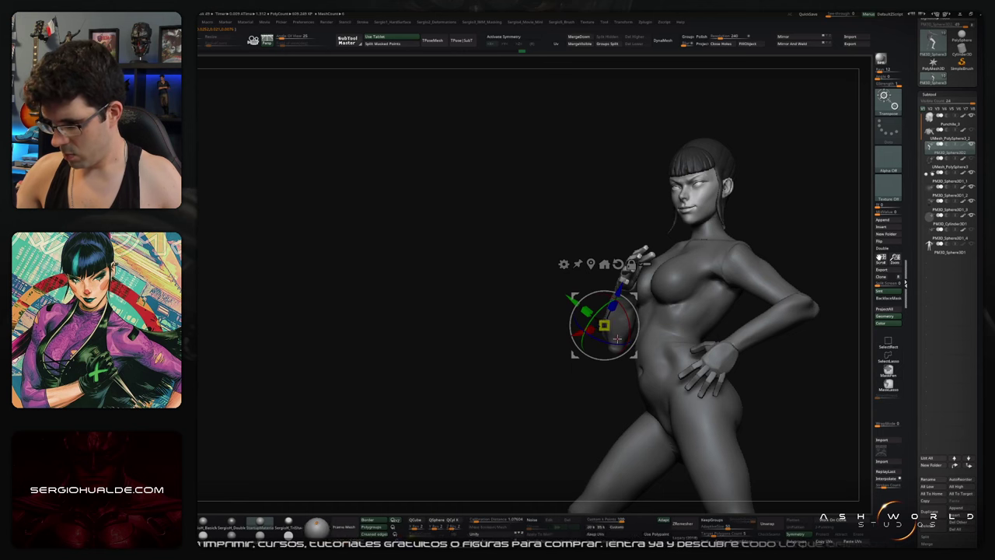
{"action": "mouse_move", "coordinate": [778, 326]}
{"action": "left_mouse_down"}
{"action": "mouse_move", "coordinate": [824, 319]}
{"action": "mouse_move", "coordinate": [698, 279]}
{"action": "left_mouse_up"}
Step: Clear the mask from the whole figure and pull the waist contour inward
{"action": "key", "text": "q"}
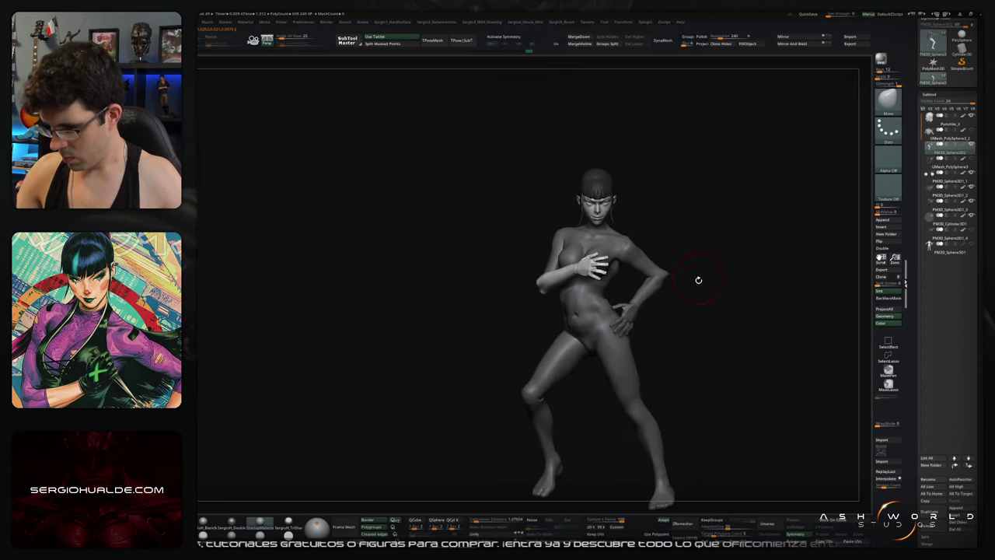
{"action": "mouse_move", "coordinate": [676, 328]}
{"action": "left_mouse_down", "text": "alt"}
{"action": "mouse_move", "coordinate": [672, 293]}
{"action": "mouse_move", "coordinate": [673, 308]}
{"action": "left_mouse_up", "text": "alt"}
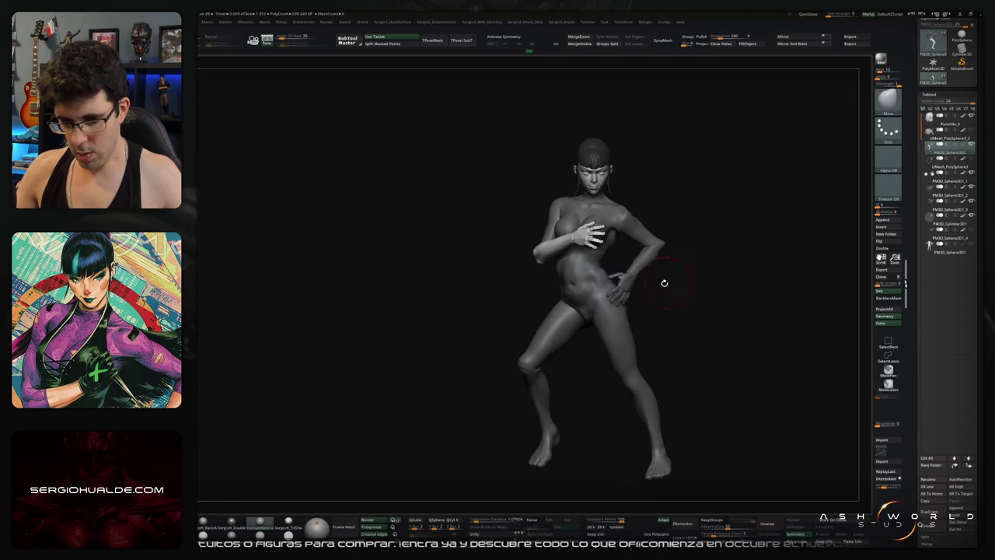
{"action": "left_click", "coordinate": [663, 283], "text": "ctrl"}
{"action": "key", "text": "w"}
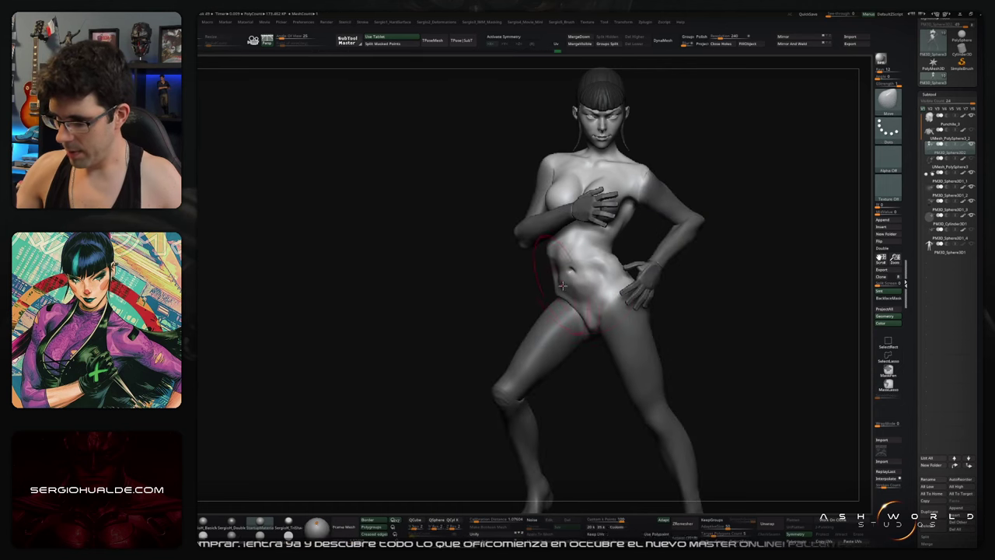
{"action": "mouse_move", "coordinate": [603, 253]}
{"action": "right_mouse_down"}
{"action": "mouse_move", "coordinate": [616, 249]}
{"action": "mouse_move", "coordinate": [575, 260]}
{"action": "right_mouse_up"}
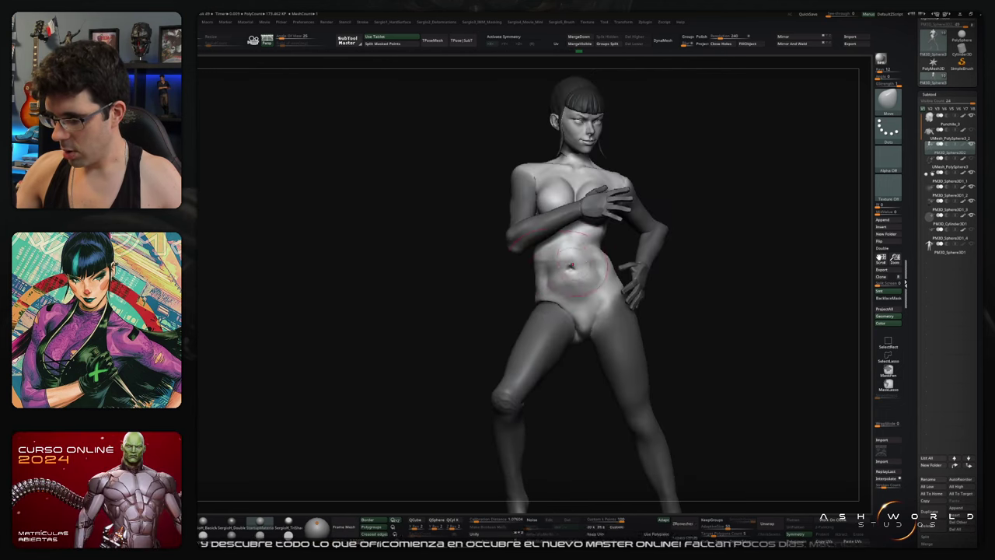
{"action": "left_click_drag", "start_coordinate": [542, 275], "coordinate": [536, 277]}
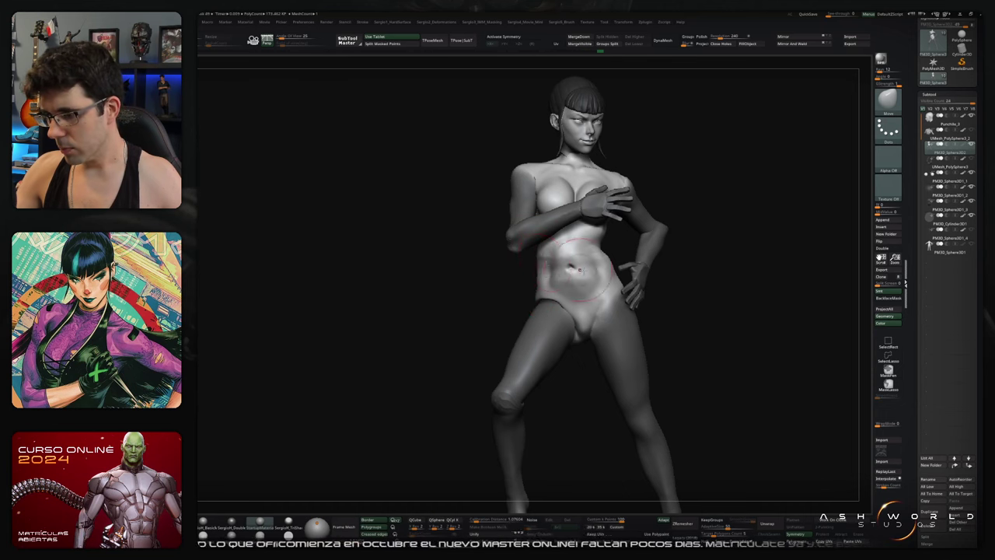
Step: Isolate and unhide polygroups around the hip, viewing the figure's back to shape the hips
{"action": "right_click_drag", "start_coordinate": [571, 268], "coordinate": [579, 334]}
{"action": "left_click_drag", "start_coordinate": [579, 334], "coordinate": [583, 330], "text": "ctrl+shift"}
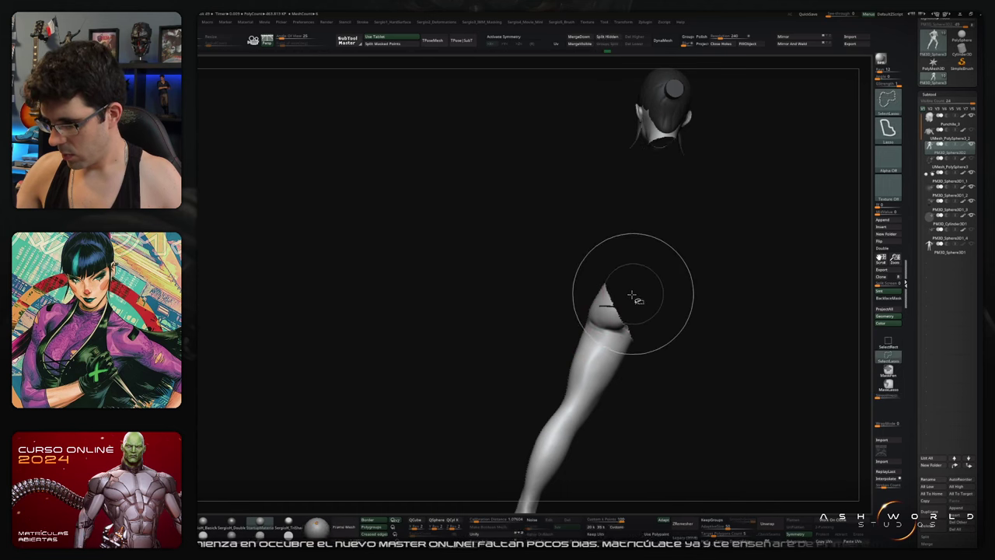
{"action": "left_click", "coordinate": [888, 344]}
{"action": "left_click", "coordinate": [800, 319], "text": "ctrl+shift"}
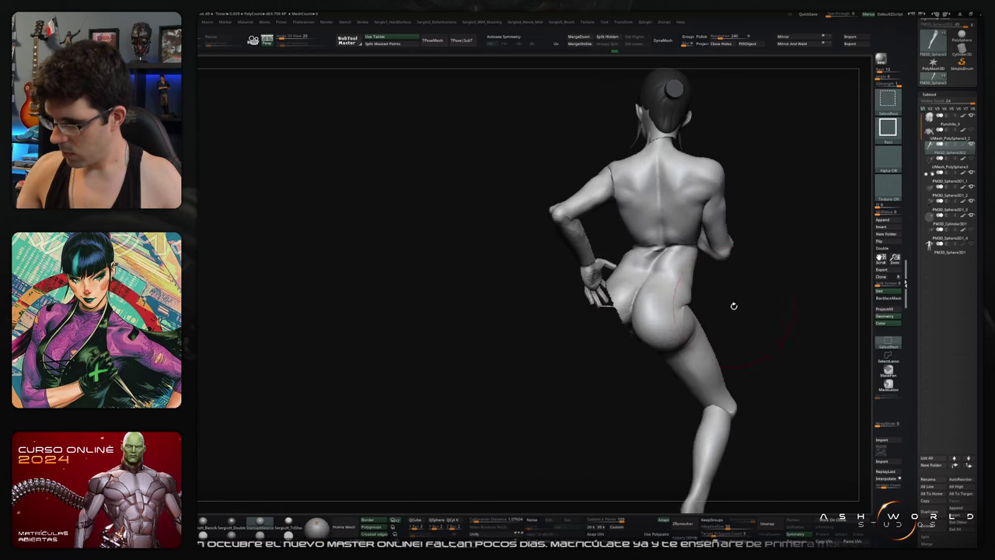
{"action": "left_click", "coordinate": [600, 310], "text": "ctrl+shift"}
{"action": "left_click", "coordinate": [619, 308], "text": "ctrl+shift"}
{"action": "left_click", "coordinate": [620, 308], "text": "ctrl+alt+shift"}
{"action": "left_click", "coordinate": [700, 311], "text": "ctrl+alt+shift"}
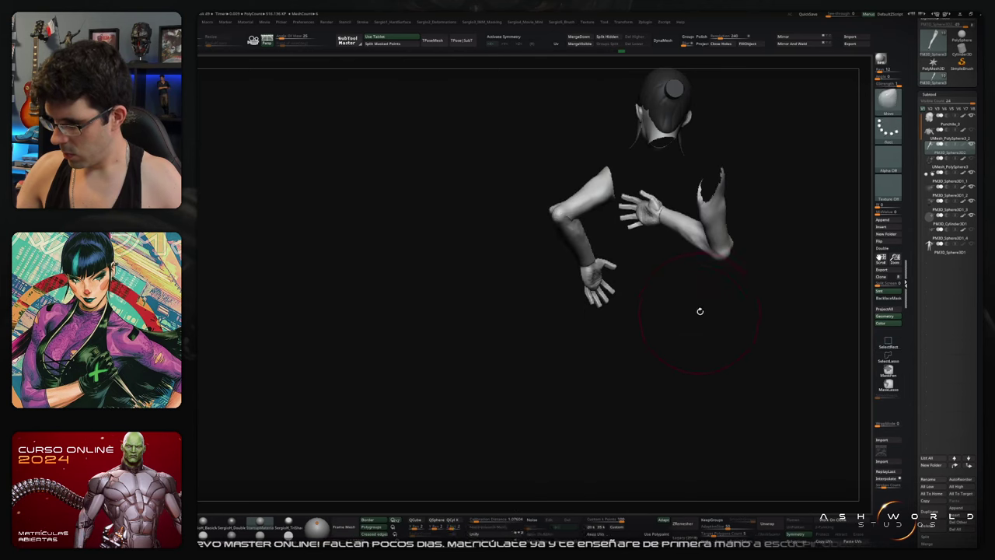
{"action": "left_click", "coordinate": [700, 311], "text": "ctrl+shift"}
{"action": "left_click_drag", "start_coordinate": [746, 326], "coordinate": [601, 302]}
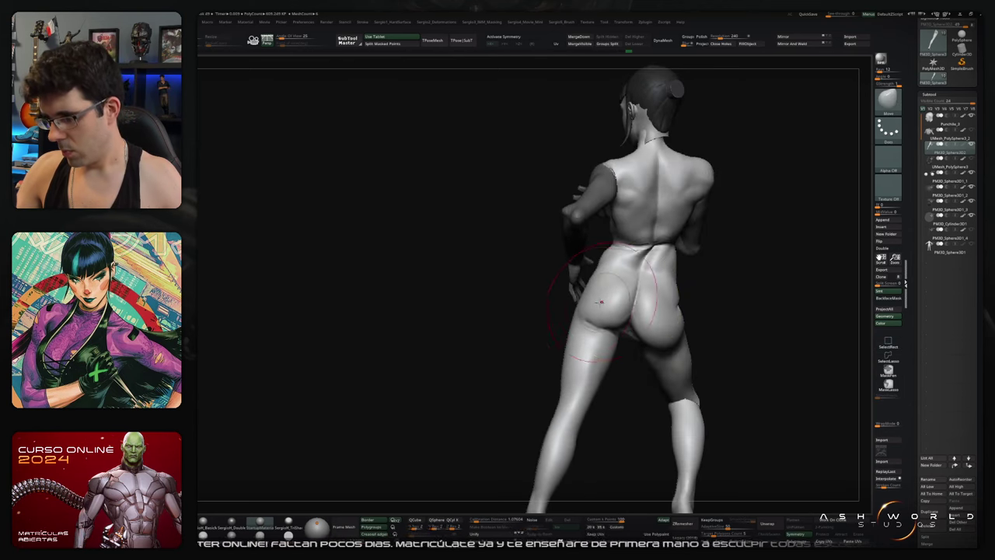
{"action": "mouse_move", "coordinate": [738, 334]}
{"action": "left_mouse_down"}
{"action": "mouse_move", "coordinate": [673, 337]}
{"action": "mouse_move", "coordinate": [645, 294]}
{"action": "left_mouse_up"}
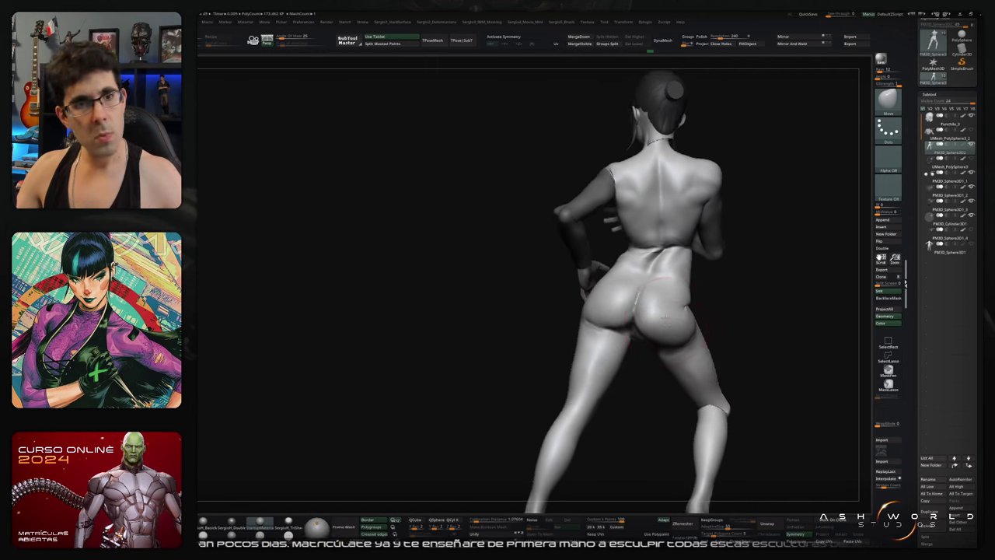
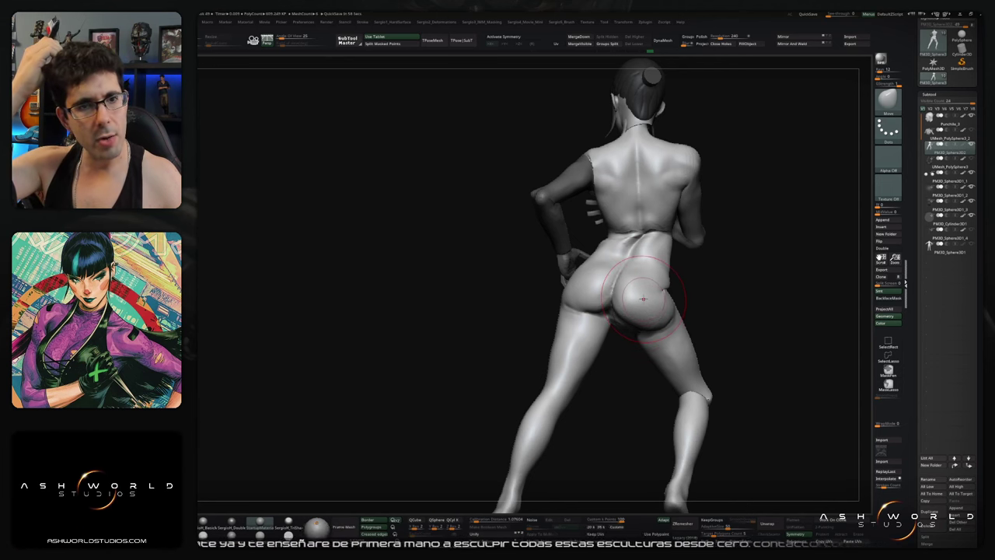
Step: Smooth the buttock surface, turning the figure to inspect its back and right side
{"action": "left_click_drag", "start_coordinate": [643, 298], "coordinate": [667, 299]}
{"action": "right_click_drag", "start_coordinate": [667, 300], "coordinate": [645, 296]}
{"action": "left_click_drag", "start_coordinate": [630, 305], "coordinate": [613, 301], "text": "shift"}
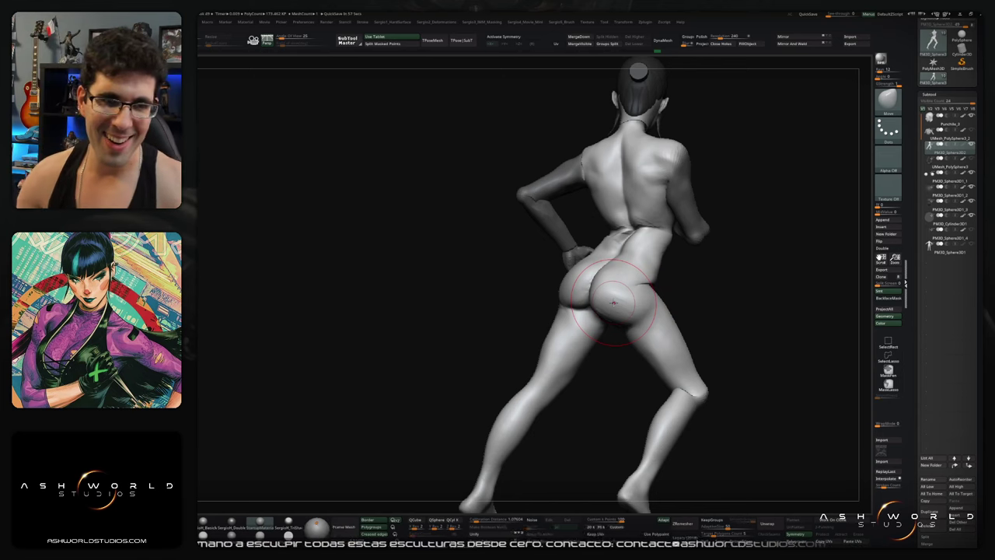
{"action": "mouse_move", "coordinate": [616, 305]}
{"action": "left_mouse_down"}
{"action": "mouse_move", "coordinate": [614, 287]}
{"action": "mouse_move", "coordinate": [636, 310]}
{"action": "left_mouse_up"}
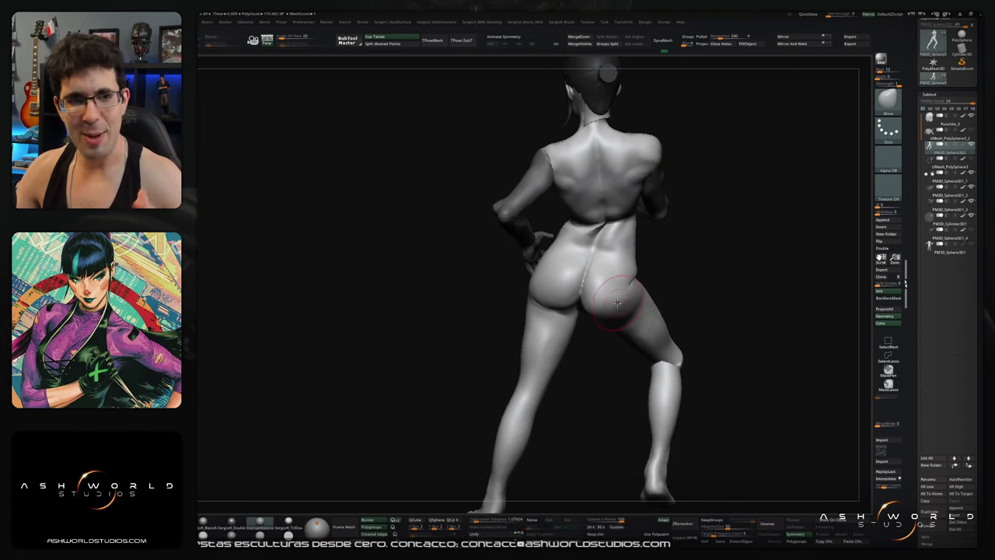
{"action": "left_click_drag", "start_coordinate": [616, 302], "coordinate": [619, 313]}
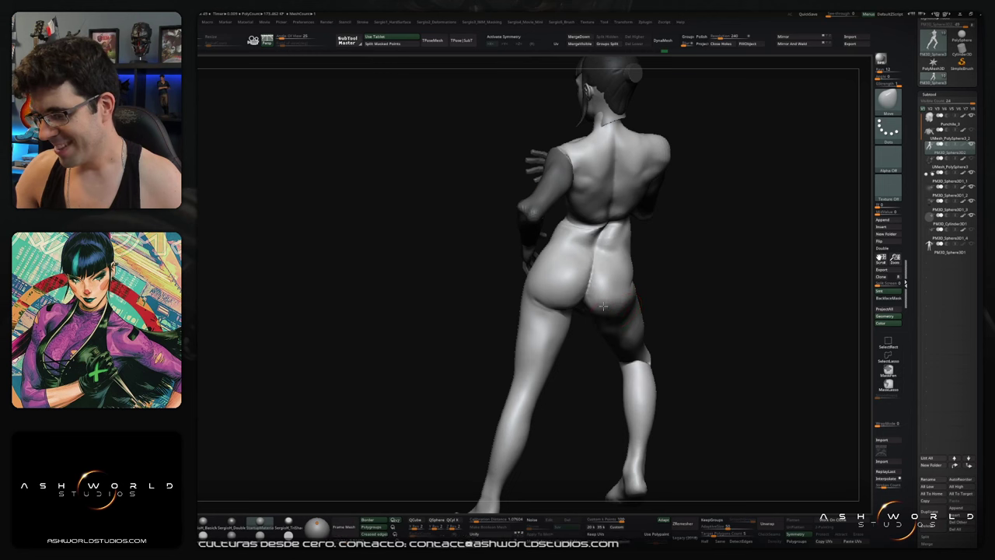
{"action": "left_click_drag", "start_coordinate": [611, 323], "coordinate": [631, 304]}
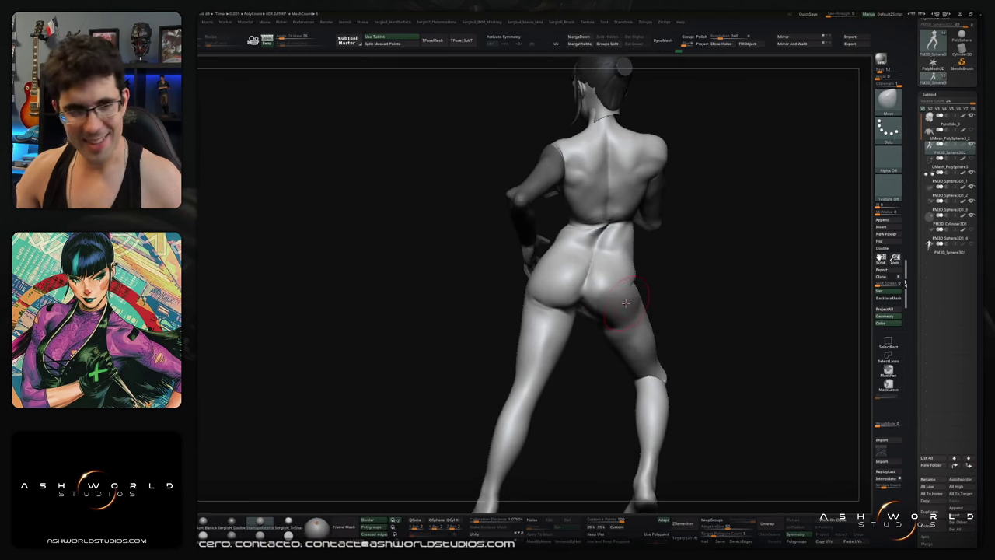
{"action": "left_click_drag", "start_coordinate": [626, 307], "coordinate": [604, 311]}
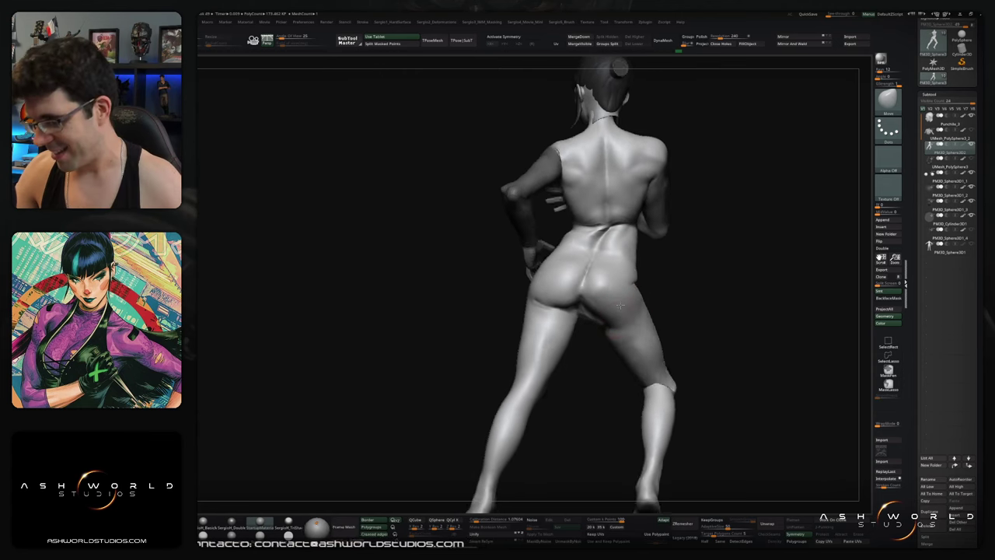
Step: Smooth the buttocks and hip with Smooth Stronger, checking from back and side views
{"action": "right_click_drag", "start_coordinate": [603, 312], "coordinate": [615, 281]}
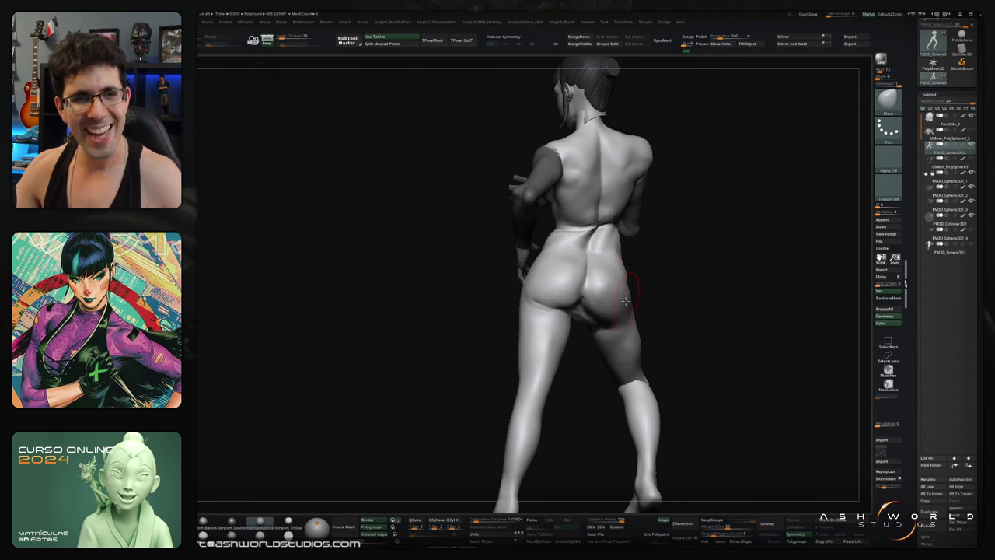
{"action": "right_click_drag", "start_coordinate": [612, 296], "coordinate": [595, 299]}
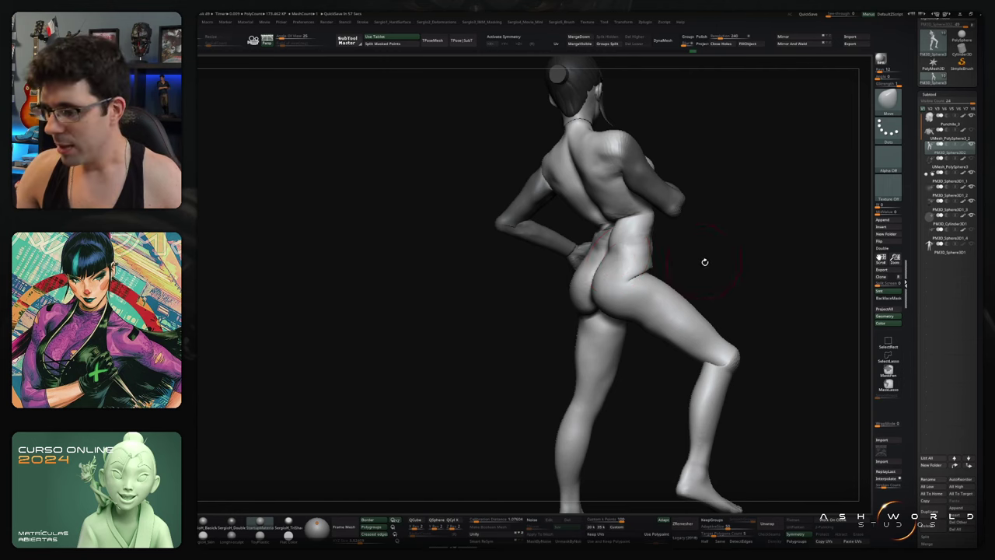
{"action": "left_click_drag", "start_coordinate": [704, 262], "coordinate": [593, 280]}
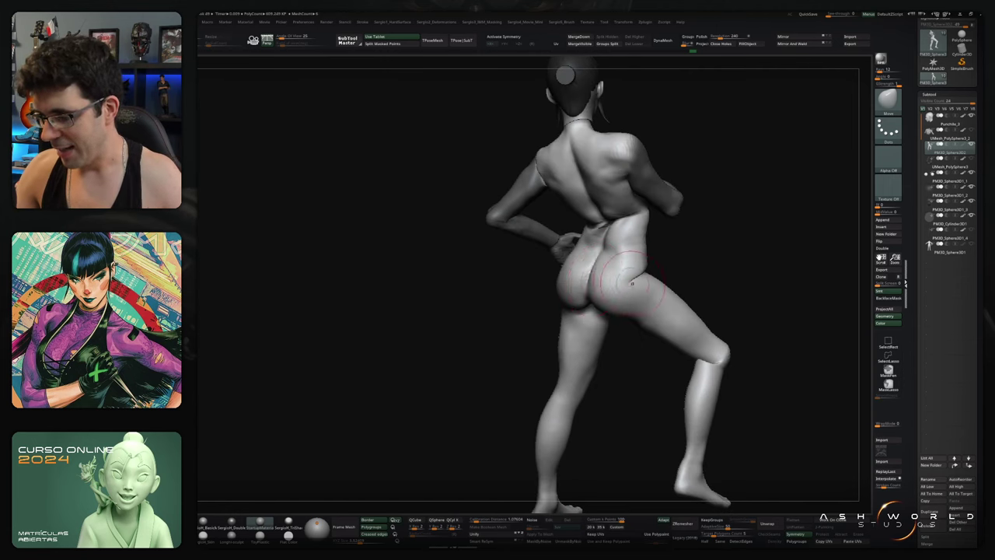
{"action": "mouse_move", "coordinate": [636, 283]}
{"action": "left_mouse_down"}
{"action": "mouse_move", "coordinate": [657, 282]}
{"action": "mouse_move", "coordinate": [644, 281]}
{"action": "left_mouse_up"}
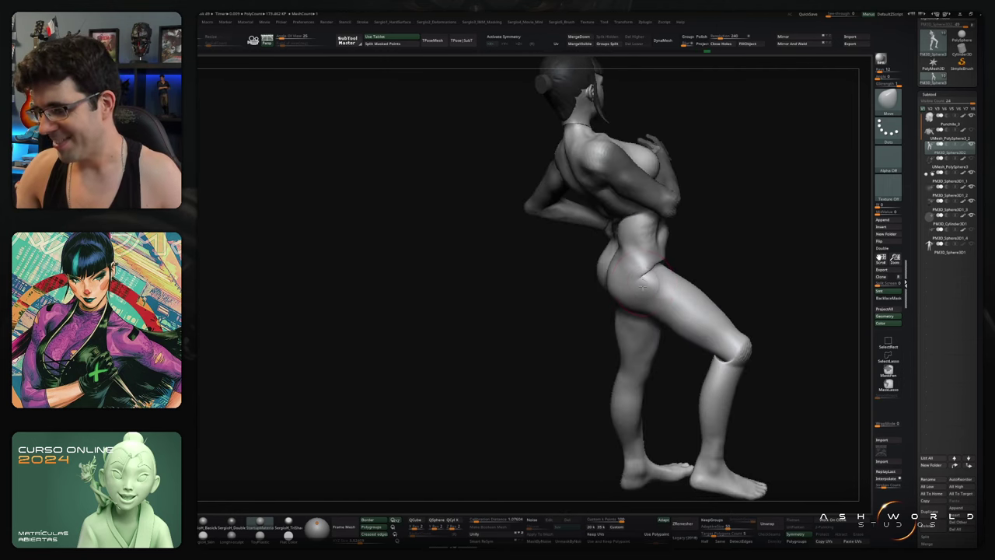
{"action": "key", "text": "shift"}
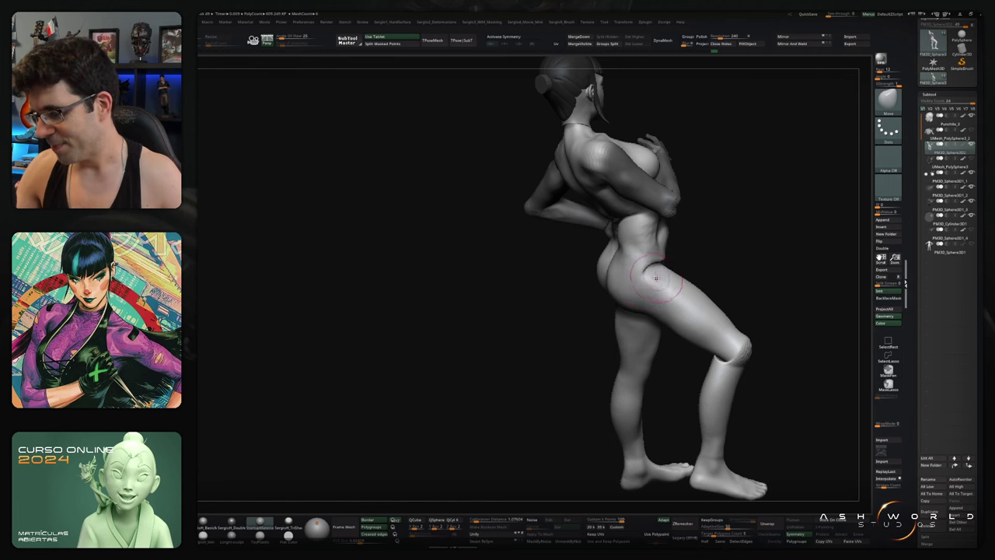
{"action": "left_click_drag", "start_coordinate": [638, 263], "coordinate": [662, 268]}
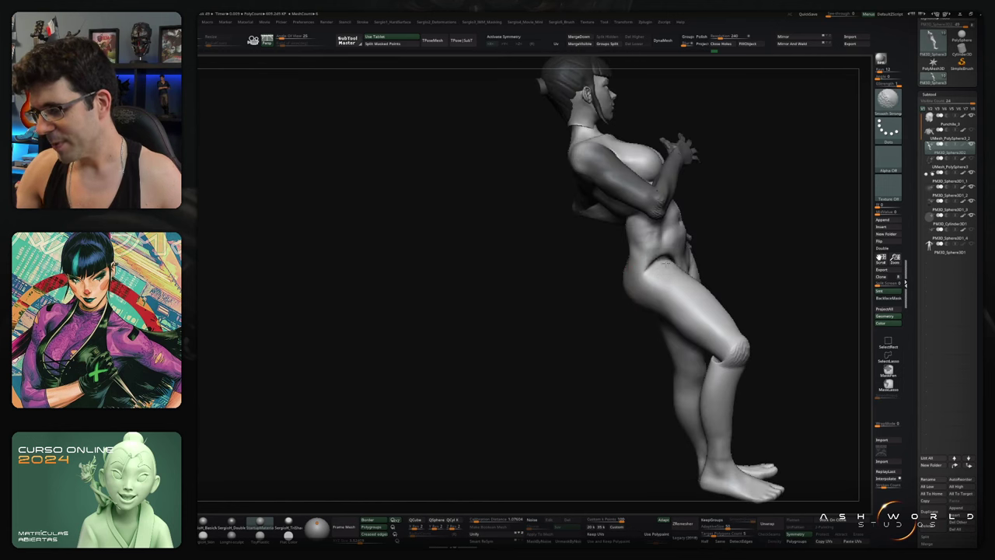
{"action": "left_click", "coordinate": [658, 268], "text": "alt"}
{"action": "left_click_drag", "start_coordinate": [658, 268], "coordinate": [678, 276]}
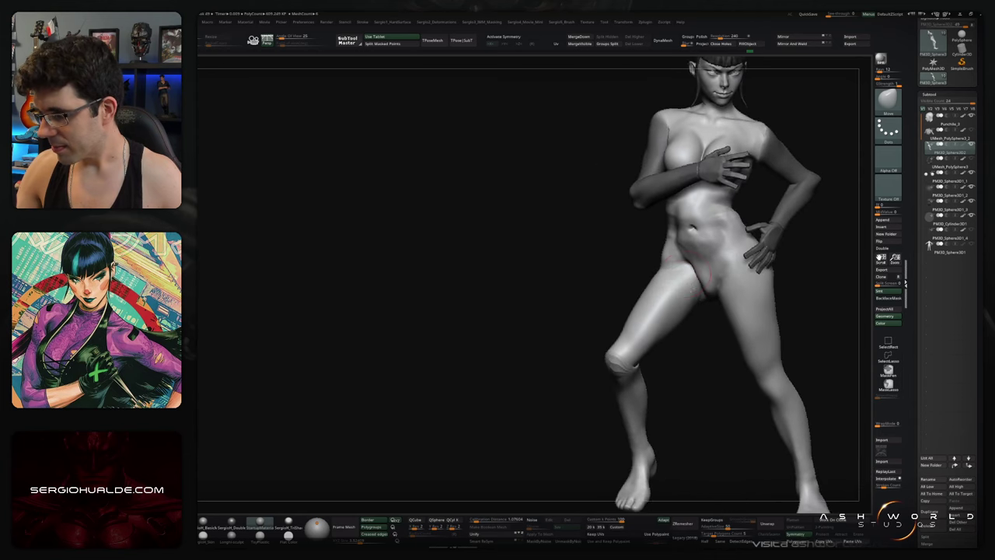
Step: Smooth the hip surface from a front three-quarter angle
{"action": "mouse_move", "coordinate": [678, 276]}
{"action": "right_mouse_down"}
{"action": "mouse_move", "coordinate": [679, 266]}
{"action": "mouse_move", "coordinate": [657, 256]}
{"action": "right_mouse_up"}
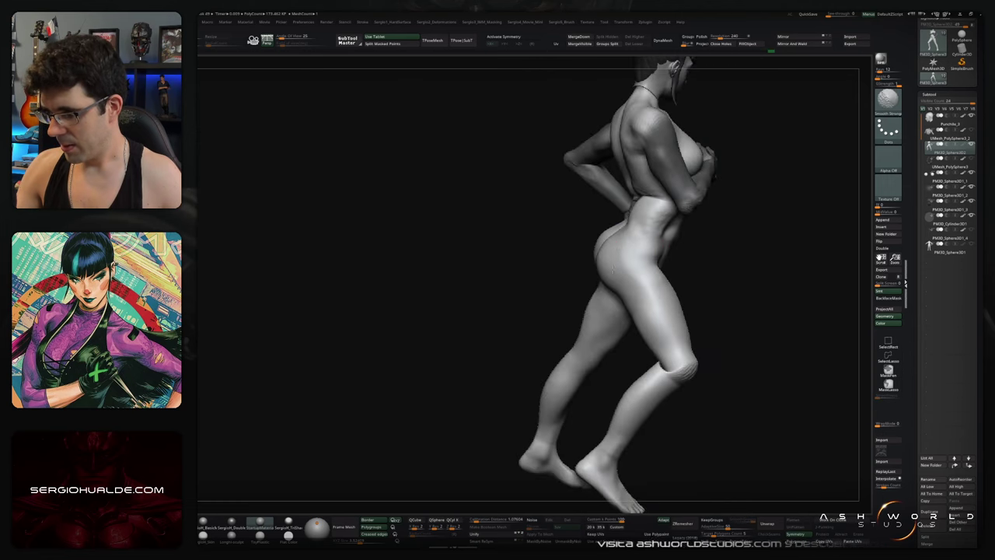
{"action": "left_click_drag", "start_coordinate": [610, 266], "coordinate": [597, 268], "text": "shift"}
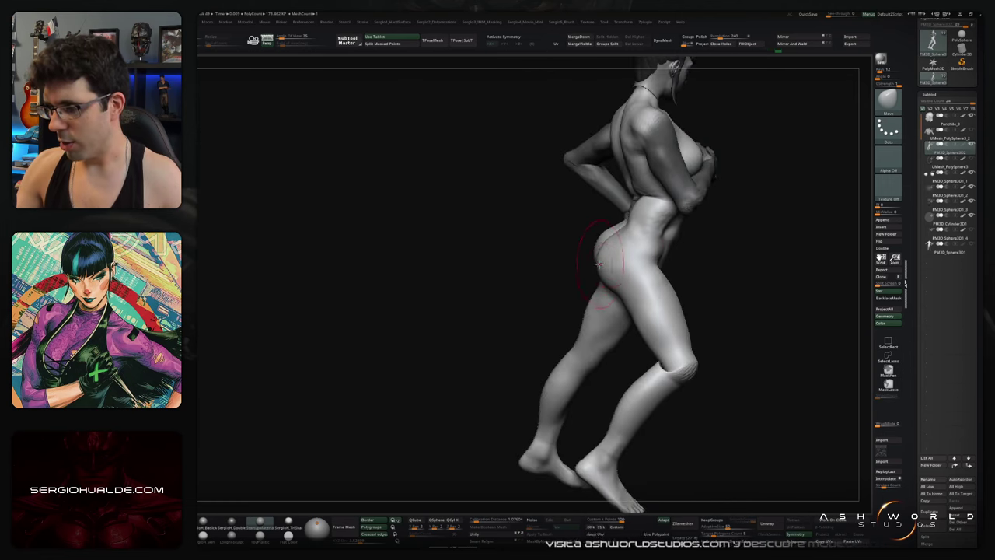
{"action": "mouse_move", "coordinate": [606, 267]}
{"action": "right_mouse_down"}
{"action": "mouse_move", "coordinate": [622, 272]}
{"action": "mouse_move", "coordinate": [600, 252]}
{"action": "mouse_move", "coordinate": [627, 259]}
{"action": "mouse_move", "coordinate": [574, 248]}
{"action": "mouse_move", "coordinate": [567, 263]}
{"action": "mouse_move", "coordinate": [535, 258]}
{"action": "mouse_move", "coordinate": [546, 272]}
{"action": "mouse_move", "coordinate": [565, 260]}
{"action": "mouse_move", "coordinate": [595, 277]}
{"action": "mouse_move", "coordinate": [582, 280]}
{"action": "mouse_move", "coordinate": [599, 295]}
{"action": "mouse_move", "coordinate": [594, 262]}
{"action": "mouse_move", "coordinate": [542, 265]}
{"action": "mouse_move", "coordinate": [566, 203]}
{"action": "right_mouse_up"}
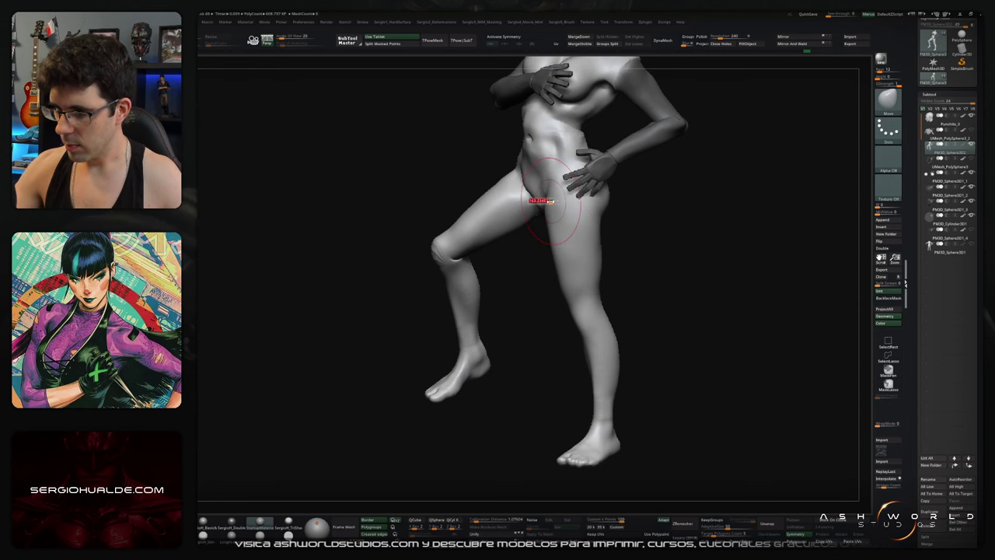
{"action": "mouse_move", "coordinate": [549, 201]}
{"action": "right_mouse_down"}
{"action": "mouse_move", "coordinate": [545, 232]}
{"action": "mouse_move", "coordinate": [594, 269]}
{"action": "right_mouse_up"}
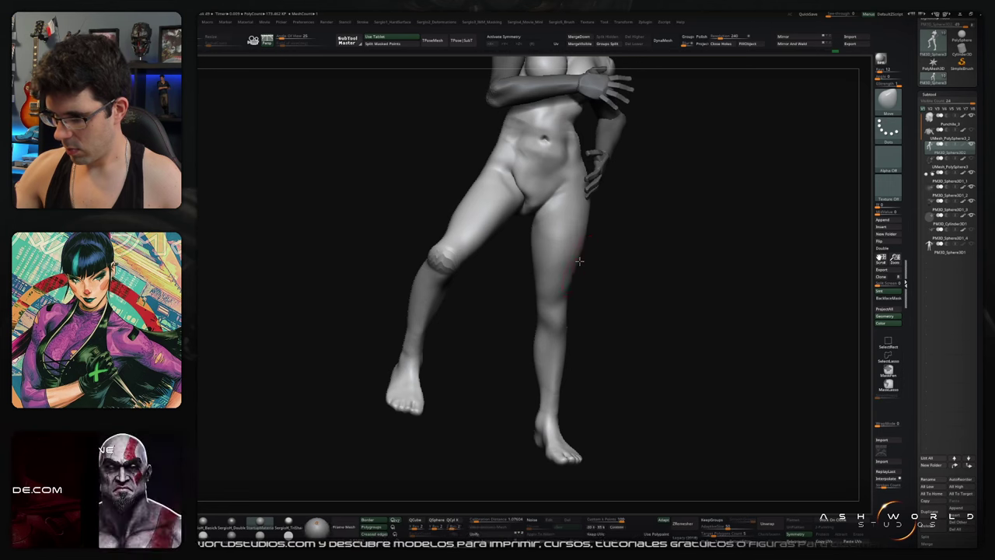
Step: Smooth the crotch area and the belly surface
{"action": "mouse_move", "coordinate": [553, 266]}
{"action": "right_mouse_down"}
{"action": "mouse_move", "coordinate": [576, 214]}
{"action": "mouse_move", "coordinate": [575, 233]}
{"action": "mouse_move", "coordinate": [554, 247]}
{"action": "right_mouse_up"}
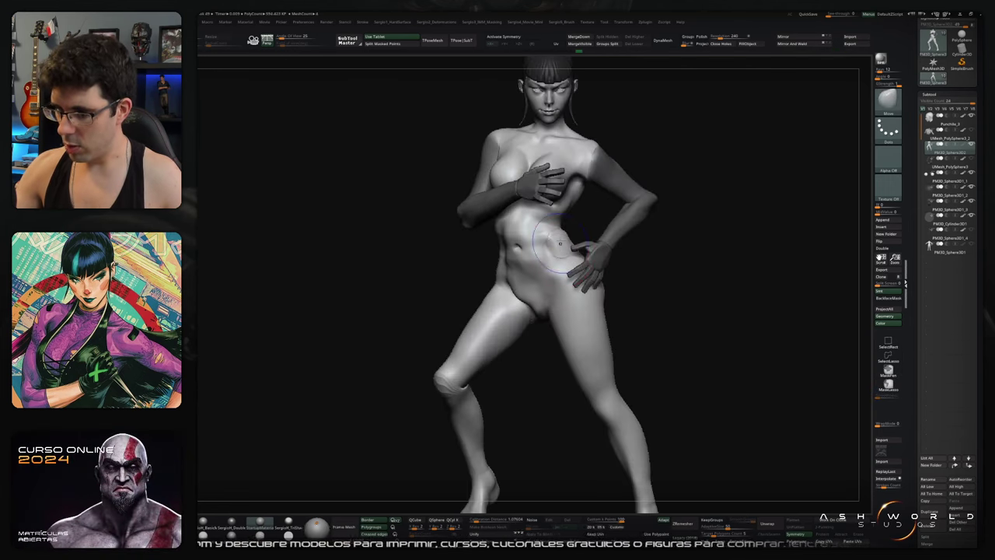
{"action": "left_click_drag", "start_coordinate": [526, 269], "coordinate": [536, 295], "text": "shift"}
{"action": "mouse_move", "coordinate": [537, 296]}
{"action": "right_mouse_down"}
{"action": "mouse_move", "coordinate": [547, 272]}
{"action": "mouse_move", "coordinate": [544, 288]}
{"action": "right_mouse_up"}
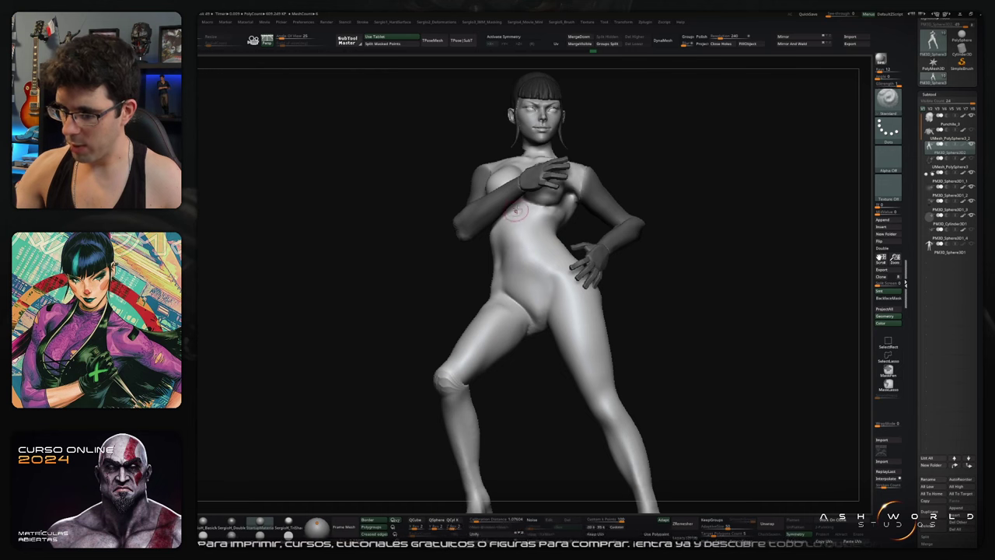
{"action": "right_click_drag", "start_coordinate": [549, 306], "coordinate": [529, 255]}
{"action": "left_click_drag", "start_coordinate": [529, 254], "coordinate": [548, 304], "text": "shift"}
{"action": "right_click_drag", "start_coordinate": [554, 254], "coordinate": [560, 209]}
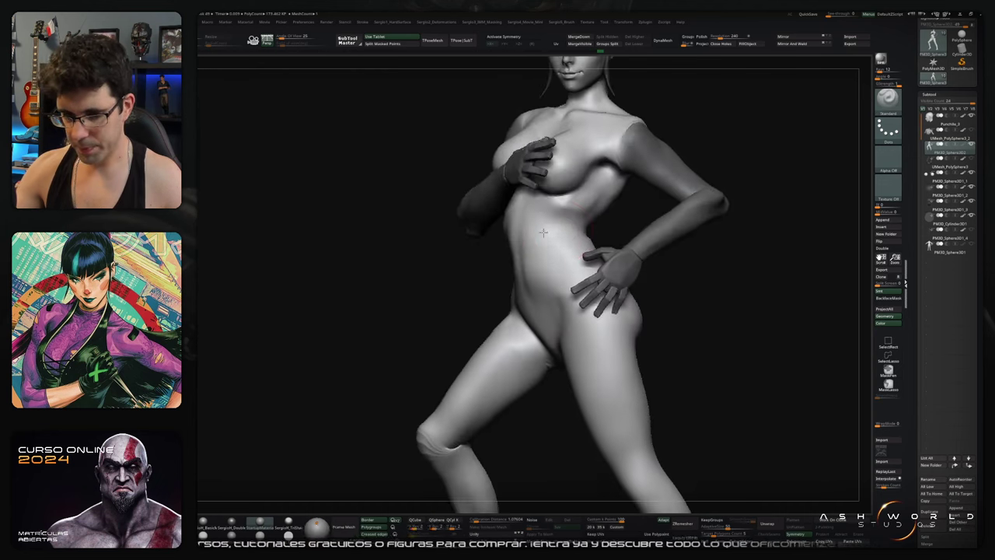
Step: Build up form on the upper belly with ClayBuildup strokes
{"action": "key", "text": "b"}
{"action": "key", "text": "c"}
{"action": "key", "text": "b"}
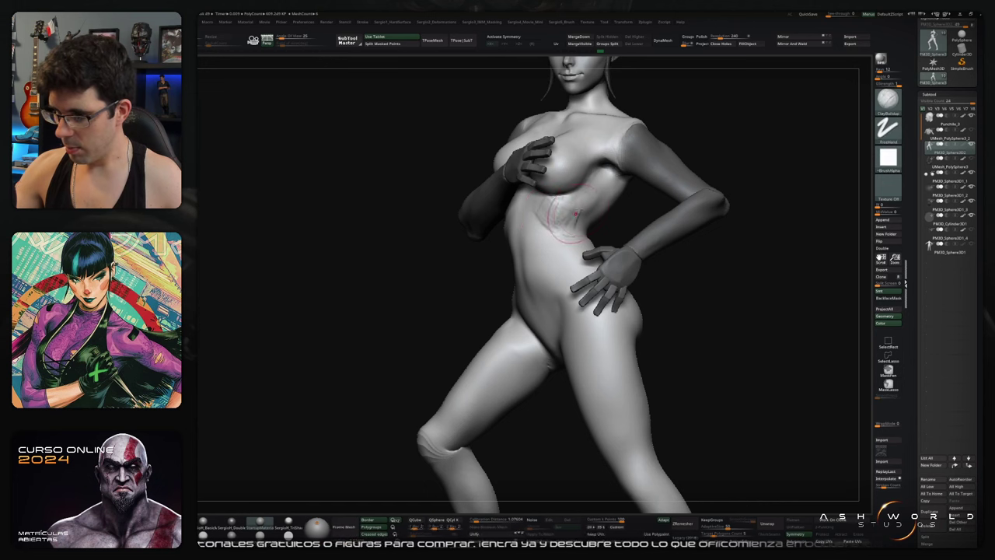
{"action": "left_click_drag", "start_coordinate": [576, 212], "coordinate": [541, 208]}
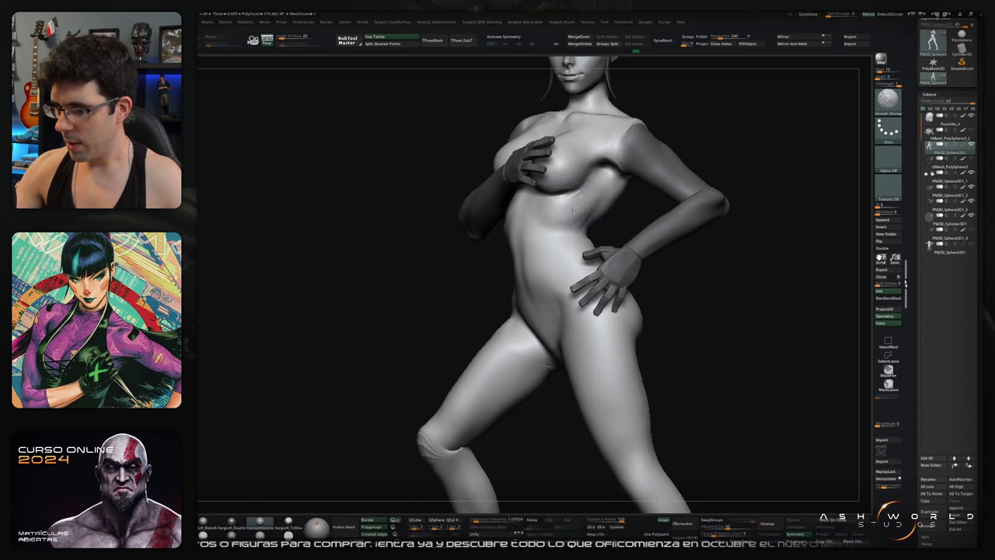
{"action": "right_click_drag", "start_coordinate": [588, 197], "coordinate": [607, 185]}
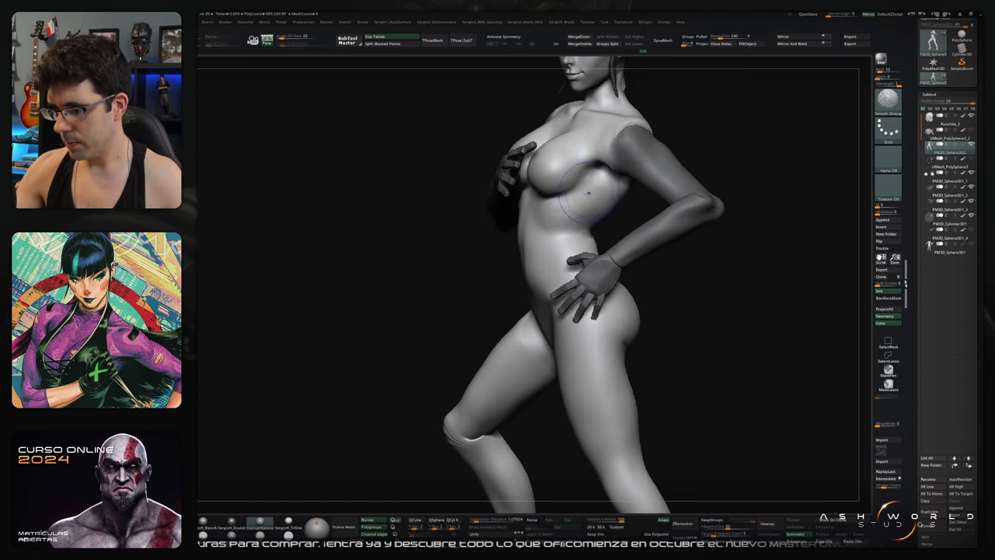
{"action": "right_click_drag", "start_coordinate": [563, 229], "coordinate": [564, 245]}
{"action": "left_click_drag", "start_coordinate": [562, 247], "coordinate": [575, 271]}
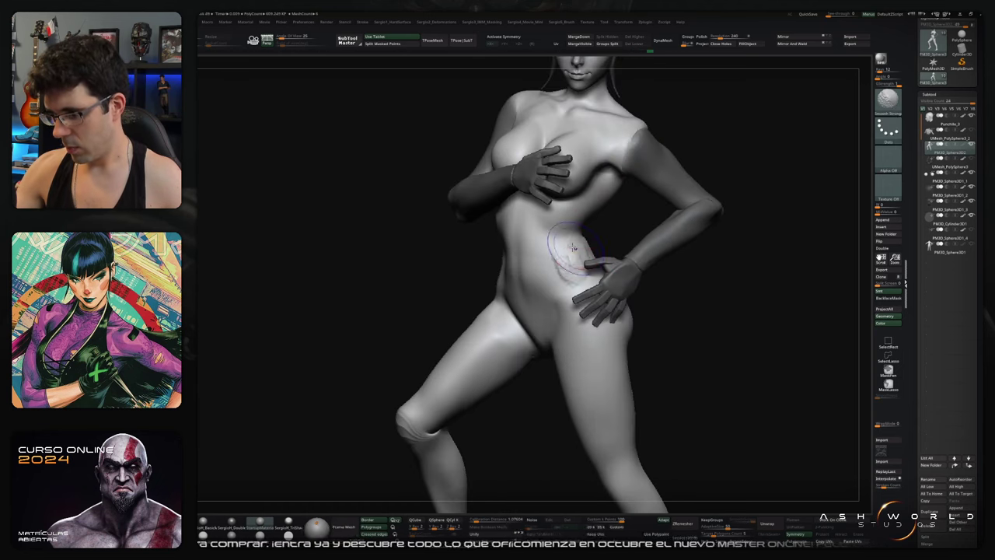
{"action": "right_click_drag", "start_coordinate": [578, 254], "coordinate": [663, 263]}
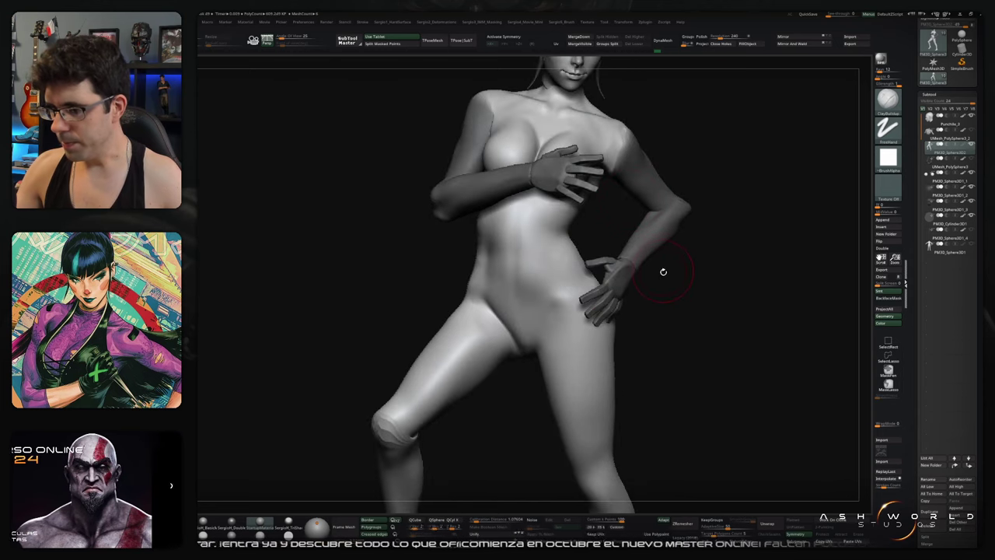
{"action": "key", "text": "ctrl"}
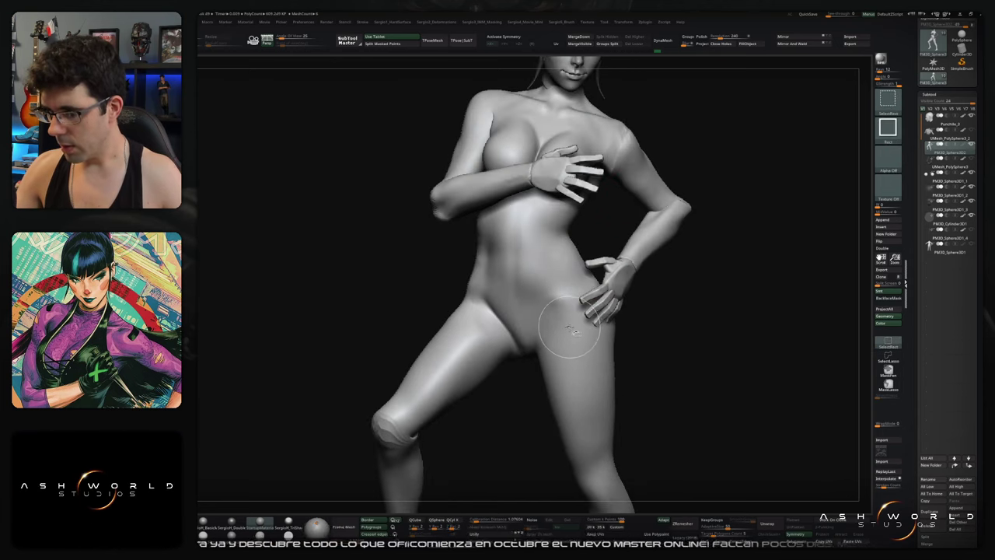
Step: Hide the arms using polygroup visibility so only the torso and legs show
{"action": "left_click", "coordinate": [567, 330], "text": "ctrl+shift"}
{"action": "left_click", "coordinate": [566, 307], "text": "ctrl+shift"}
{"action": "left_click", "coordinate": [555, 306], "text": "ctrl+shift"}
{"action": "left_click", "coordinate": [506, 336], "text": "ctrl+shift"}
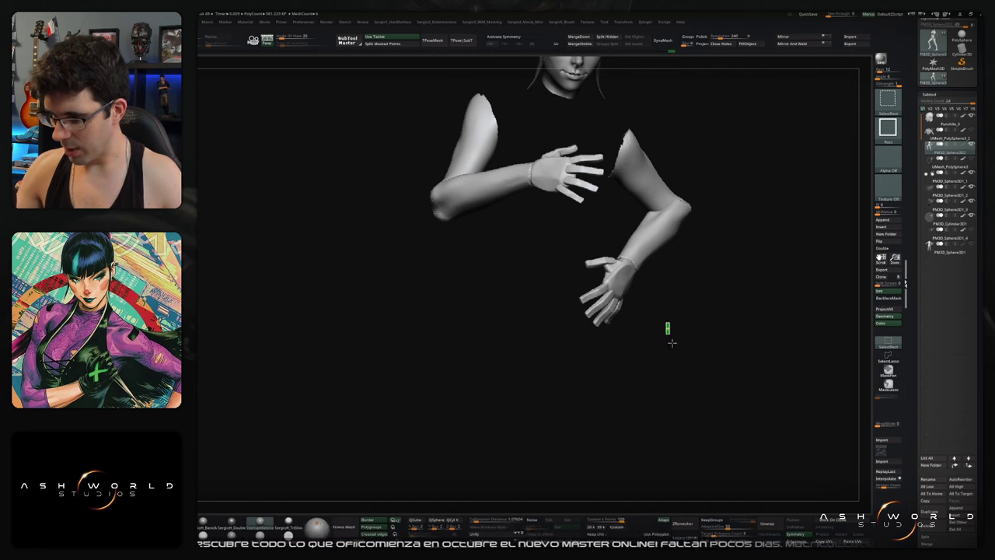
{"action": "left_click", "coordinate": [666, 328], "text": "ctrl+shift"}
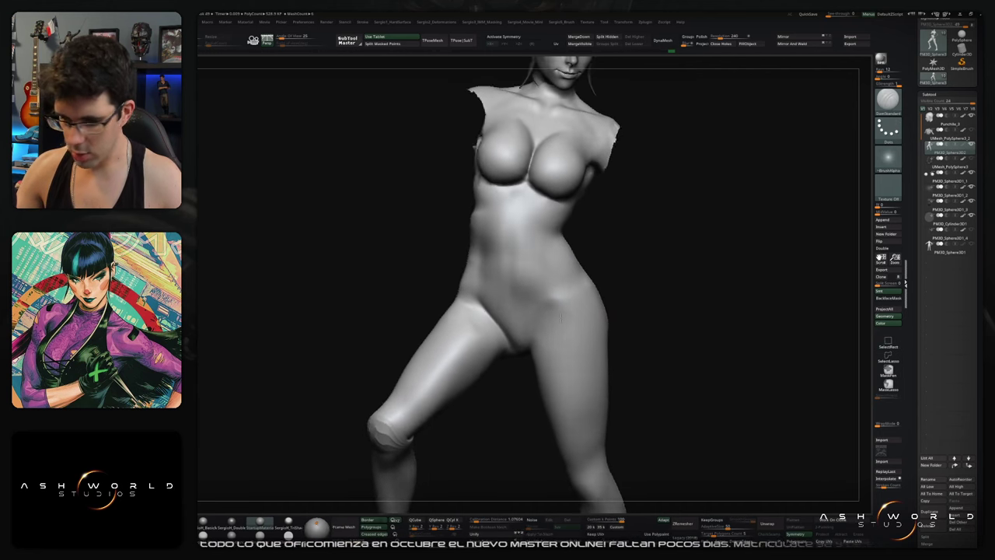
{"action": "right_click_drag", "start_coordinate": [561, 303], "coordinate": [552, 289]}
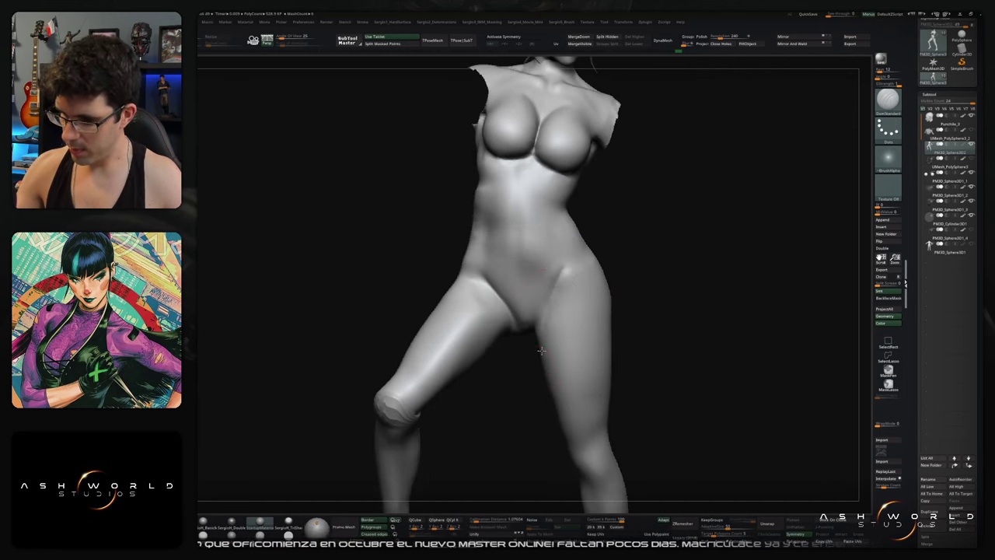
{"action": "right_click_drag", "start_coordinate": [541, 361], "coordinate": [536, 333]}
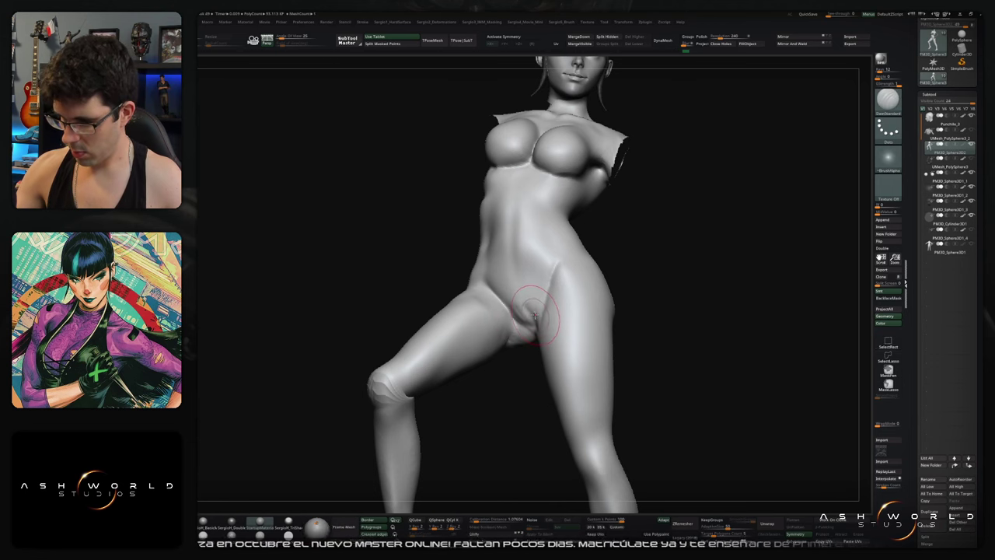
Step: Build up clay on the abdomen with the ClayBuildup brush
{"action": "key", "text": "b"}
{"action": "key", "text": "c"}
{"action": "key", "text": "b"}
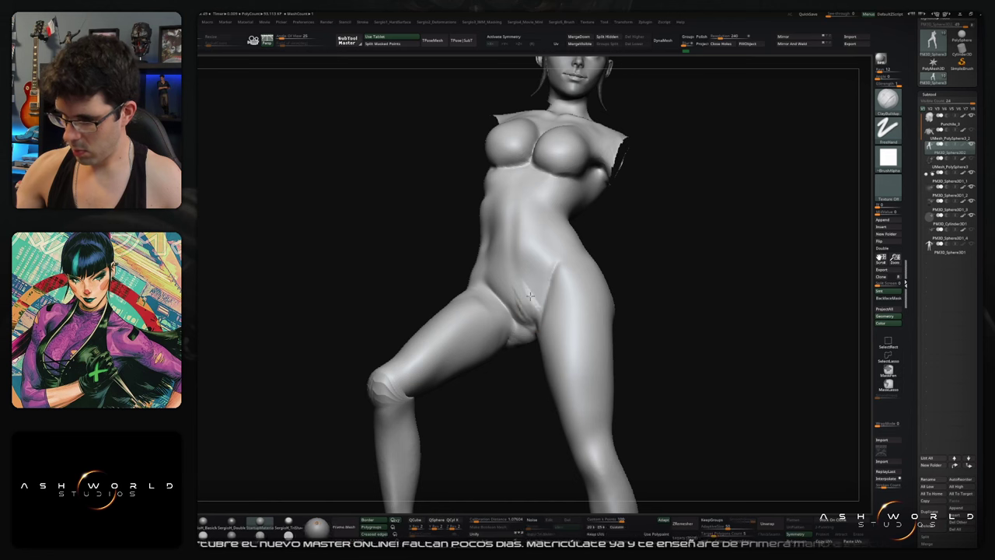
{"action": "key", "text": "b"}
{"action": "key", "text": "s"}
{"action": "key", "text": "t"}
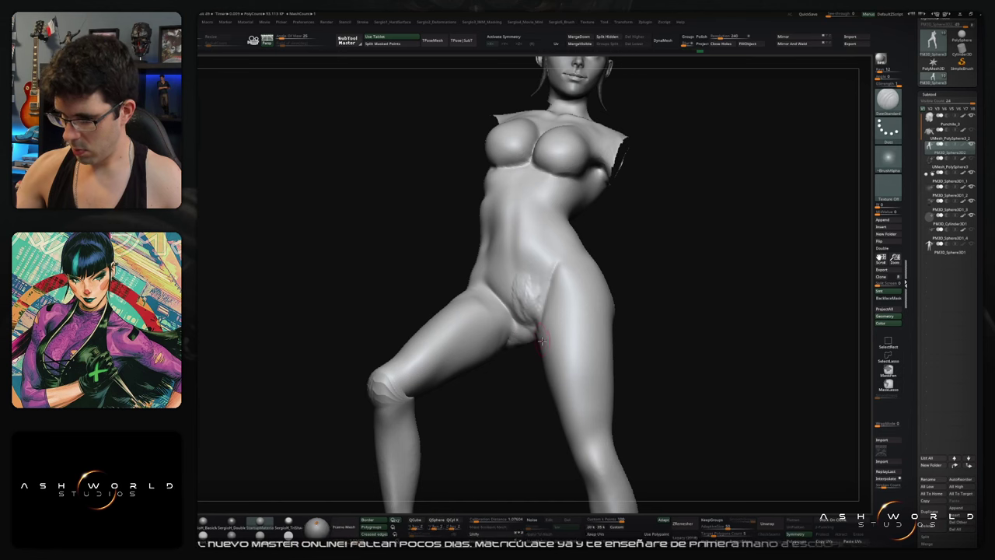
{"action": "mouse_move", "coordinate": [536, 336]}
{"action": "right_mouse_down"}
{"action": "mouse_move", "coordinate": [529, 285]}
{"action": "mouse_move", "coordinate": [539, 335]}
{"action": "right_mouse_up"}
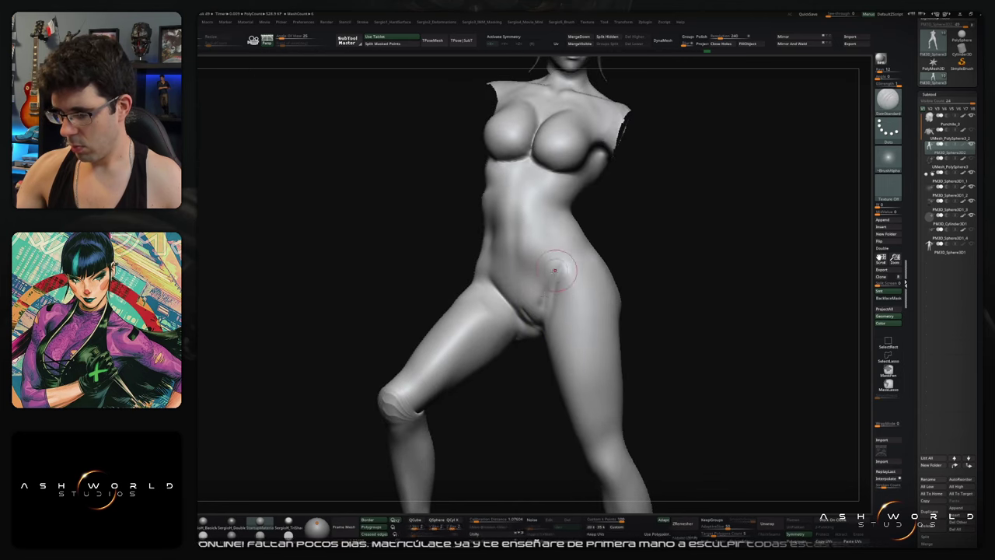
{"action": "right_click_drag", "start_coordinate": [556, 279], "coordinate": [514, 272]}
{"action": "key", "text": "b"}
{"action": "key", "text": "c"}
{"action": "key", "text": "b"}
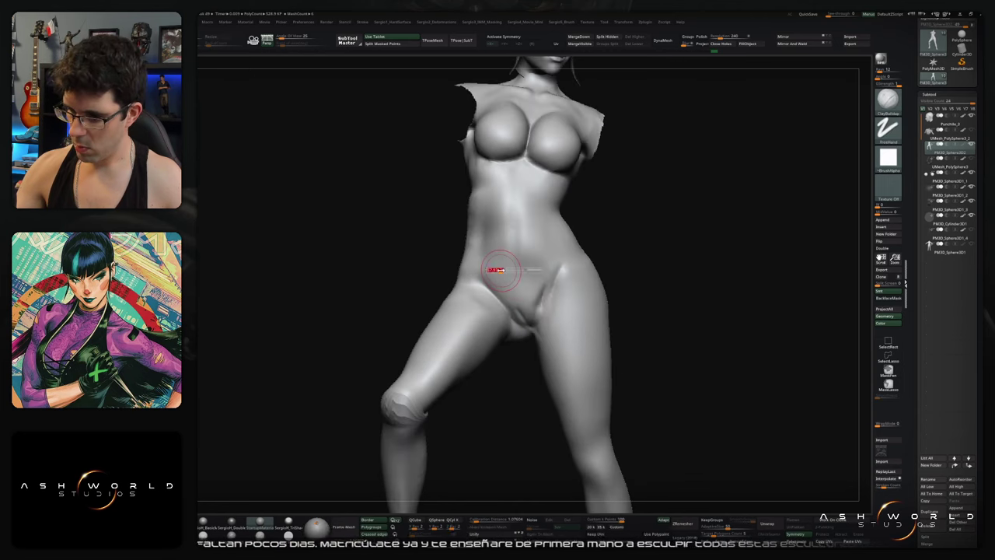
{"action": "left_click_drag", "start_coordinate": [498, 284], "coordinate": [517, 238]}
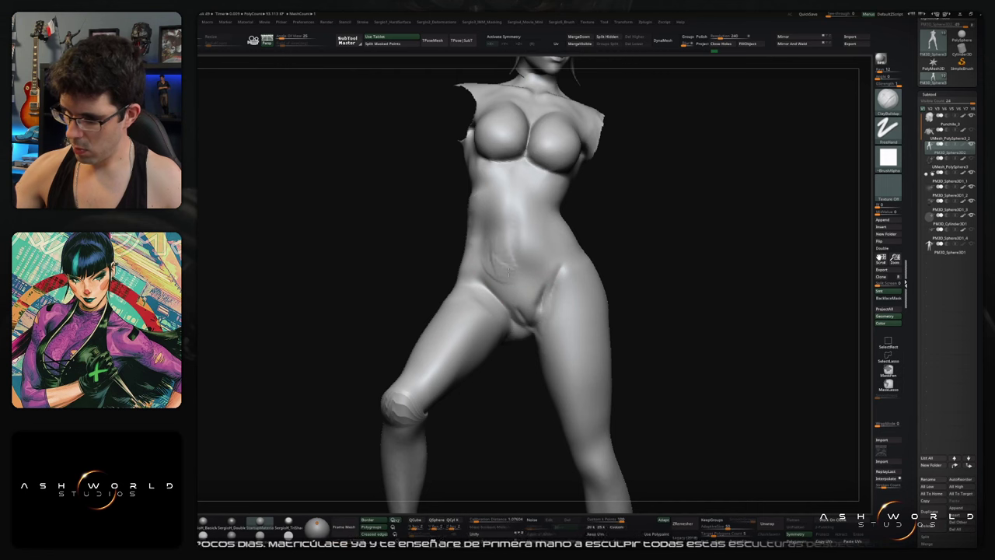
Step: Nudge the lower back contour at the waist with the Move brush
{"action": "mouse_move", "coordinate": [533, 233]}
{"action": "right_mouse_down"}
{"action": "mouse_move", "coordinate": [529, 225]}
{"action": "mouse_move", "coordinate": [544, 234]}
{"action": "right_mouse_up"}
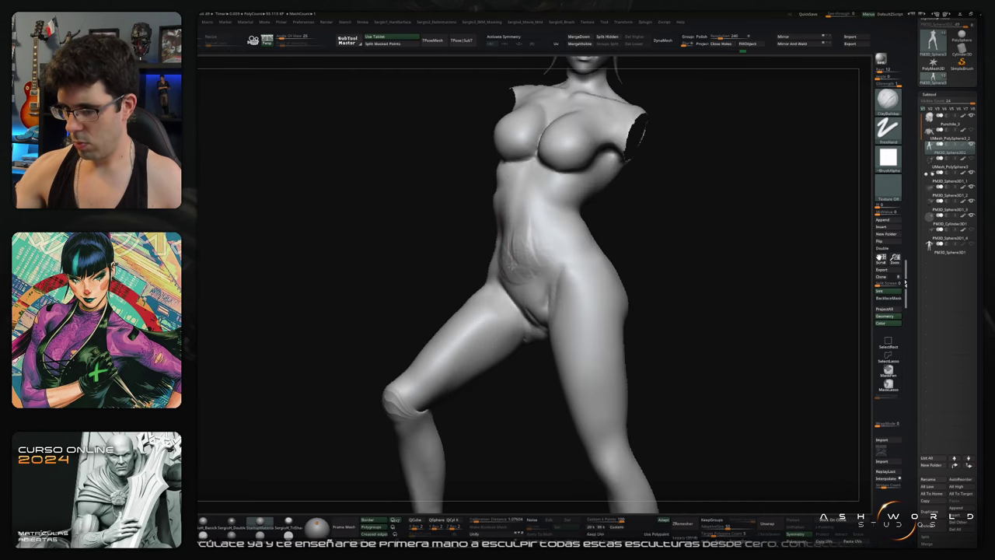
{"action": "right_click_drag", "start_coordinate": [535, 269], "coordinate": [544, 271]}
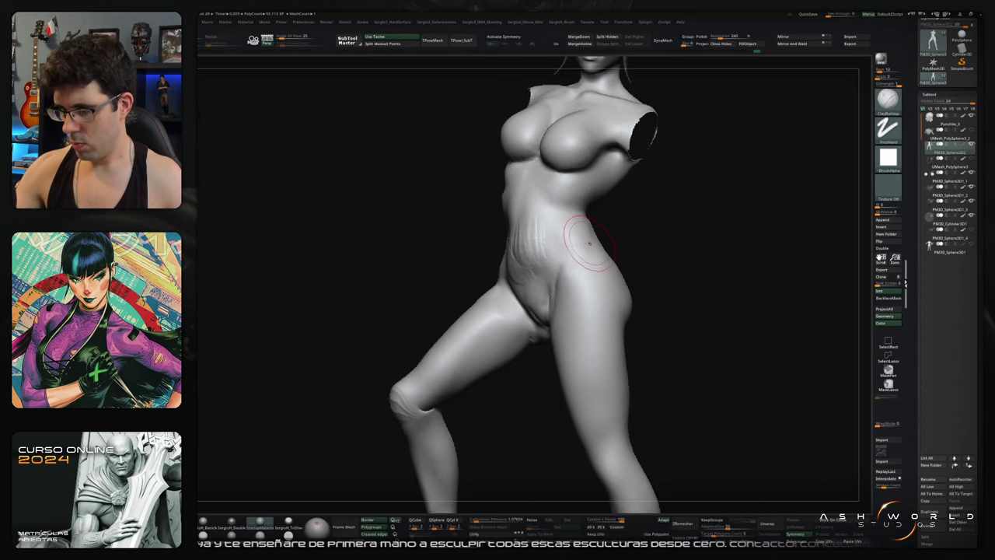
{"action": "key", "text": "b"}
{"action": "key", "text": "m"}
{"action": "key", "text": "v"}
{"action": "right_click_drag", "start_coordinate": [594, 249], "coordinate": [616, 225]}
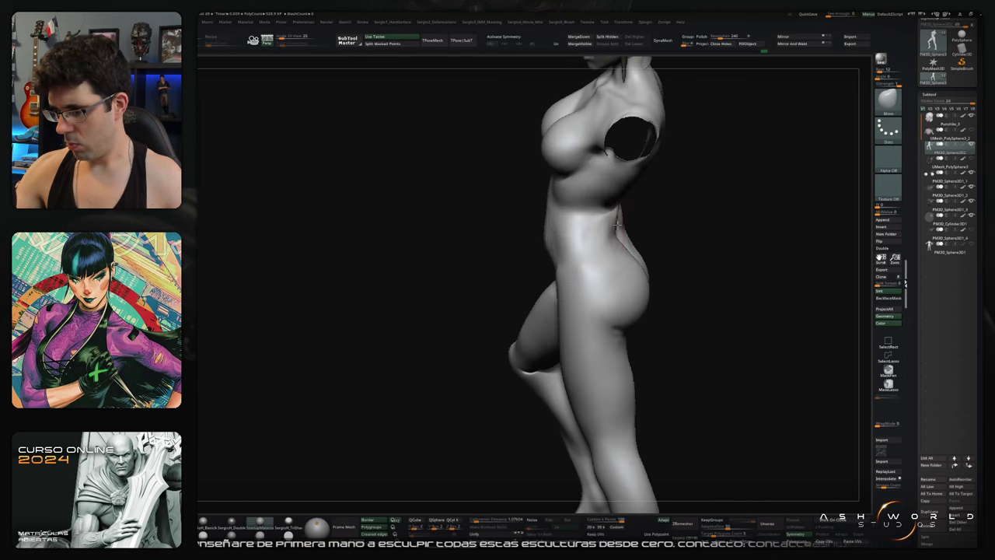
{"action": "left_click_drag", "start_coordinate": [614, 223], "coordinate": [608, 220]}
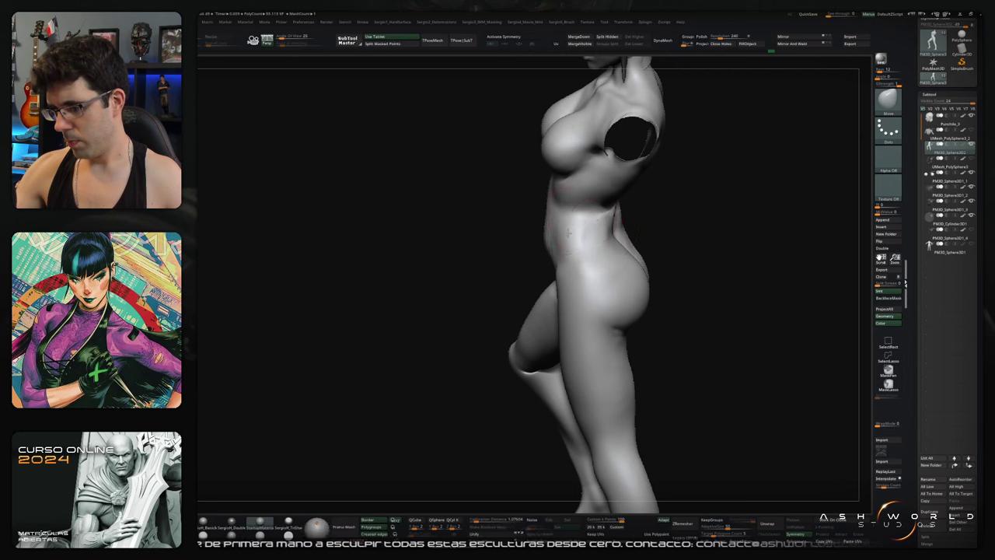
{"action": "mouse_move", "coordinate": [548, 208]}
{"action": "right_mouse_down"}
{"action": "mouse_move", "coordinate": [552, 196]}
{"action": "mouse_move", "coordinate": [528, 210]}
{"action": "right_mouse_up"}
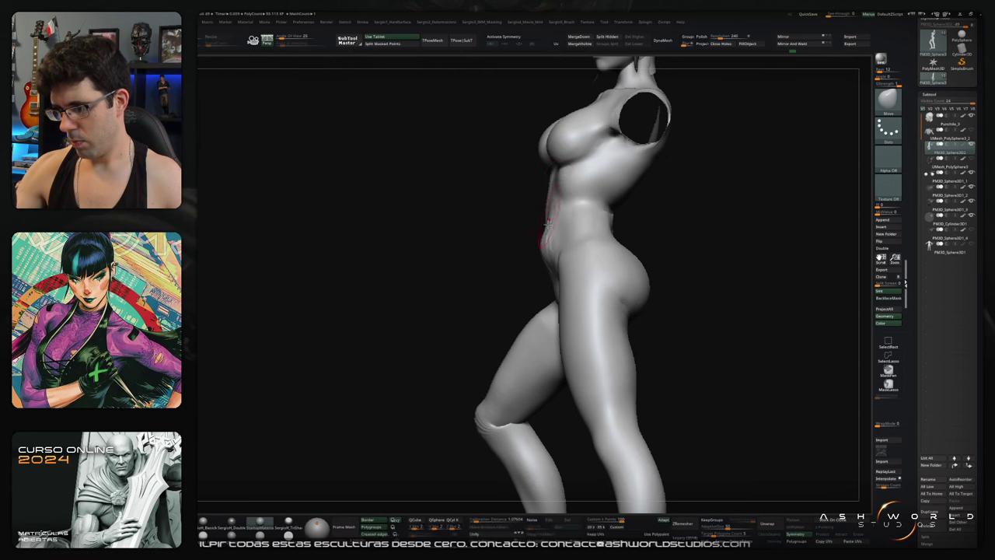
Step: Sculpt strokes onto the abdomen and smooth away the stroke marks
{"action": "right_click_drag", "start_coordinate": [588, 231], "coordinate": [526, 231]}
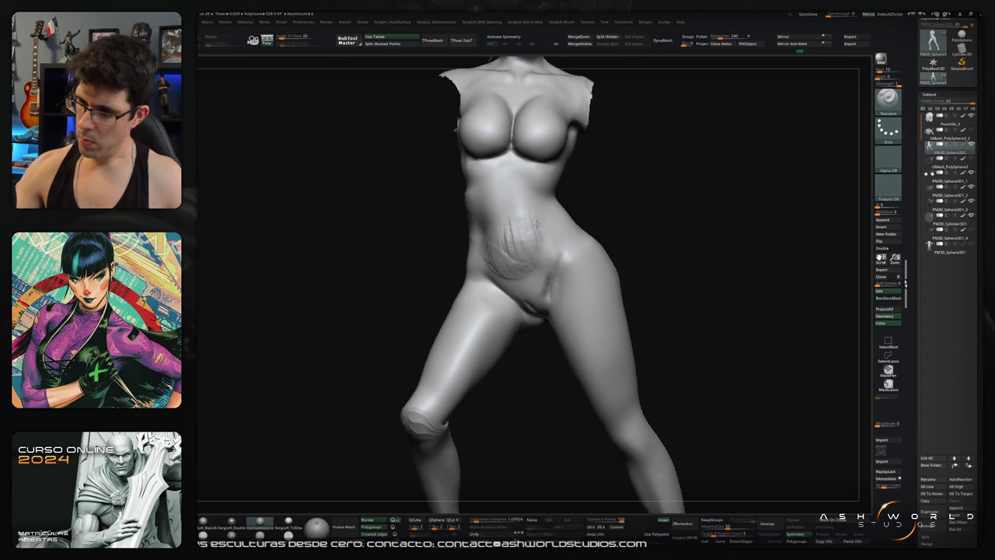
{"action": "right_click_drag", "start_coordinate": [519, 197], "coordinate": [534, 209]}
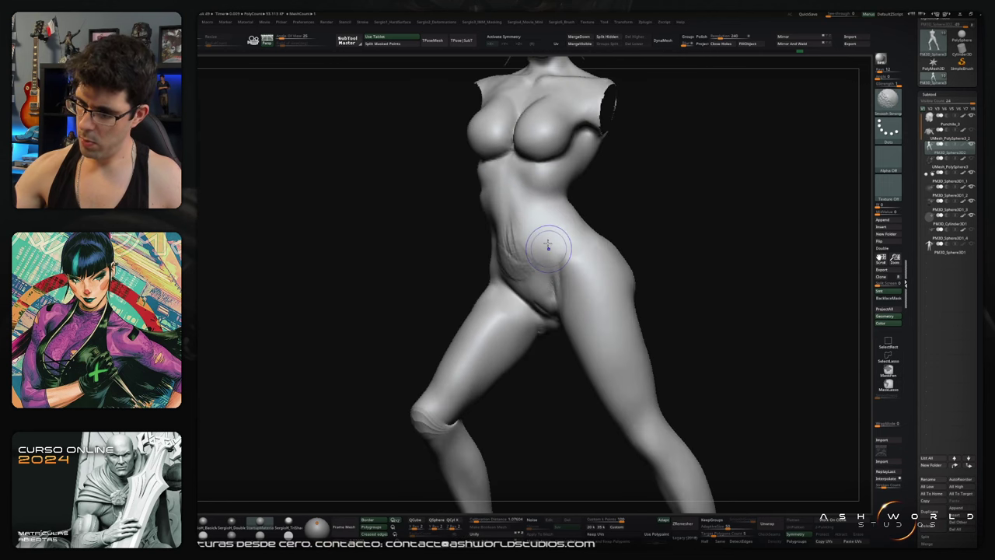
{"action": "right_click_drag", "start_coordinate": [530, 209], "coordinate": [512, 210]}
{"action": "left_click_drag", "start_coordinate": [524, 271], "coordinate": [513, 251], "text": "shift"}
{"action": "right_click_drag", "start_coordinate": [527, 279], "coordinate": [642, 216]}
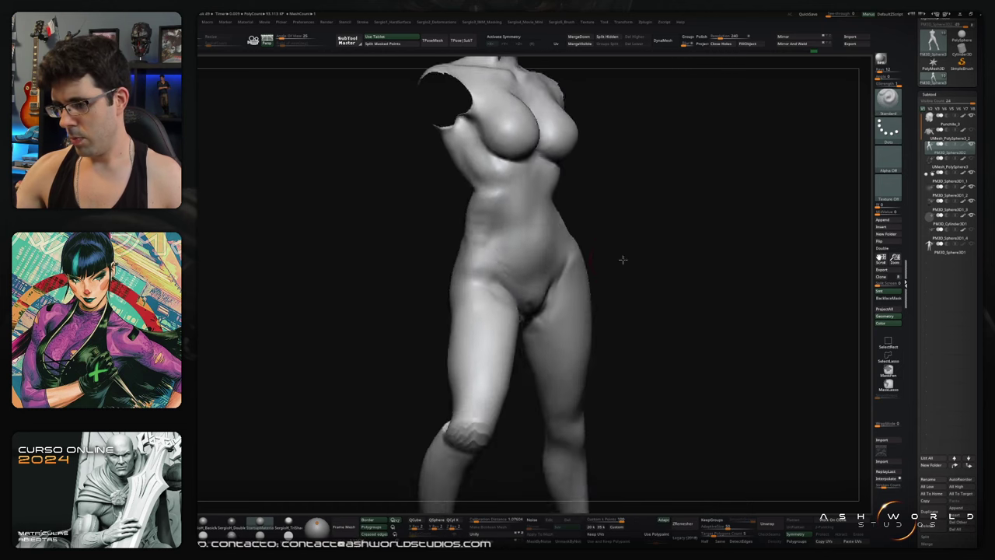
{"action": "mouse_move", "coordinate": [582, 244]}
{"action": "right_mouse_down", "text": "ctrl"}
{"action": "mouse_move", "coordinate": [599, 205]}
{"action": "mouse_move", "coordinate": [607, 292]}
{"action": "right_mouse_up", "text": "ctrl"}
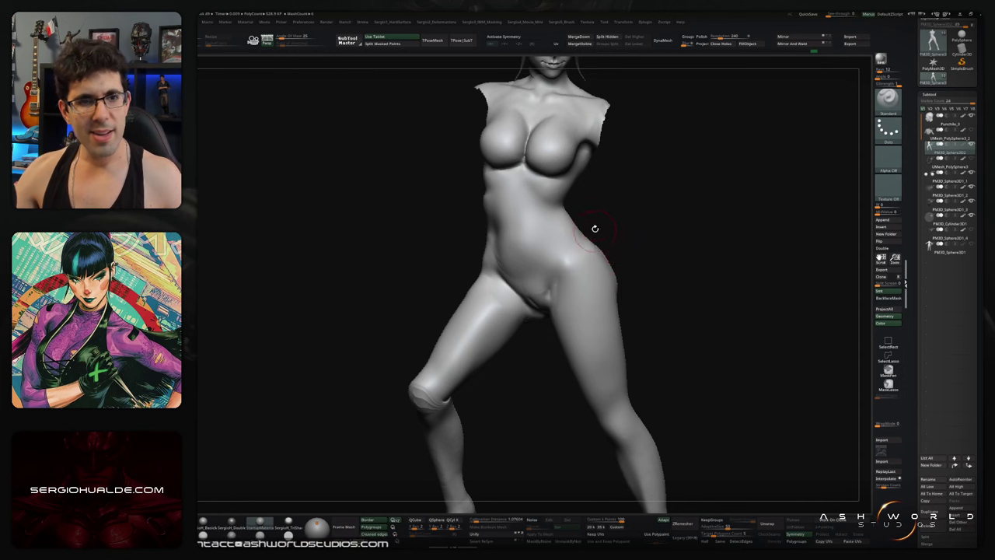
Step: Select the Clay brush and review the torso and legs from several angles
{"action": "key", "text": "b"}
{"action": "key", "text": "c"}
{"action": "key", "text": "l"}
{"action": "mouse_move", "coordinate": [590, 267]}
{"action": "right_mouse_down"}
{"action": "mouse_move", "coordinate": [583, 259]}
{"action": "mouse_move", "coordinate": [590, 270]}
{"action": "right_mouse_up"}
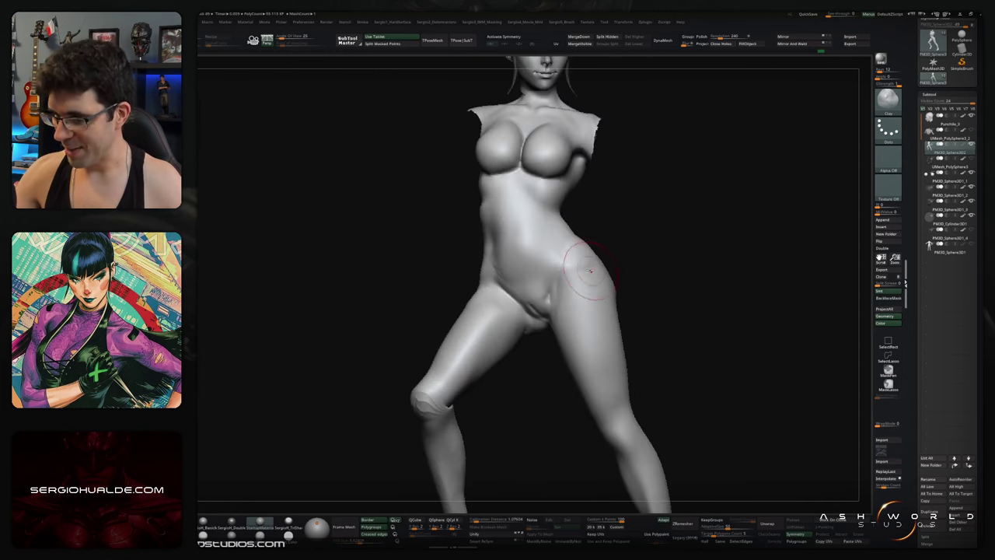
{"action": "right_click_drag", "start_coordinate": [597, 304], "coordinate": [607, 251]}
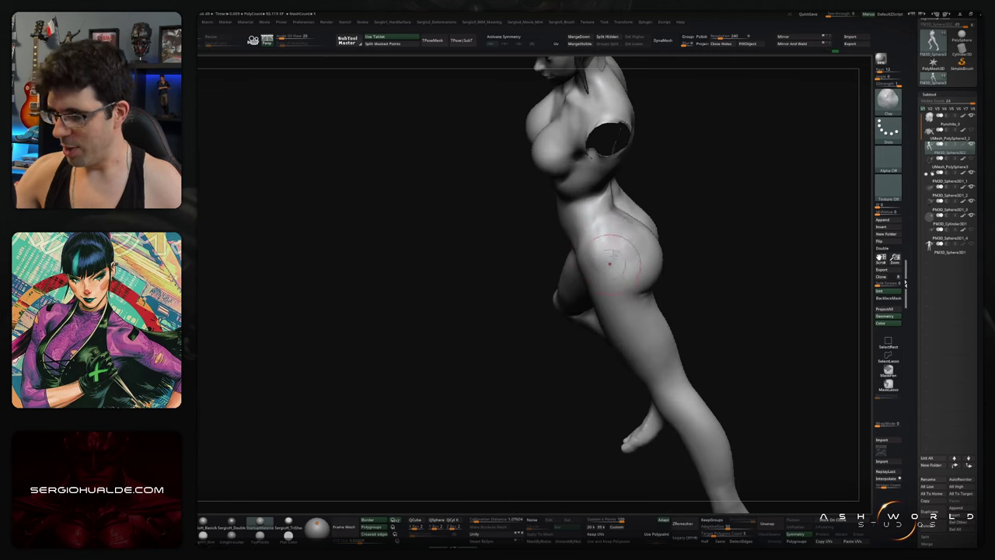
{"action": "mouse_move", "coordinate": [607, 229]}
{"action": "right_mouse_down"}
{"action": "mouse_move", "coordinate": [628, 264]}
{"action": "mouse_move", "coordinate": [581, 272]}
{"action": "right_mouse_up"}
{"action": "mouse_move", "coordinate": [568, 323]}
{"action": "right_mouse_down"}
{"action": "mouse_move", "coordinate": [576, 266]}
{"action": "mouse_move", "coordinate": [580, 311]}
{"action": "mouse_move", "coordinate": [541, 267]}
{"action": "right_mouse_up"}
Step: Smooth the inner thigh, then view the legs and feet from below
{"action": "right_click_drag", "start_coordinate": [555, 306], "coordinate": [547, 287]}
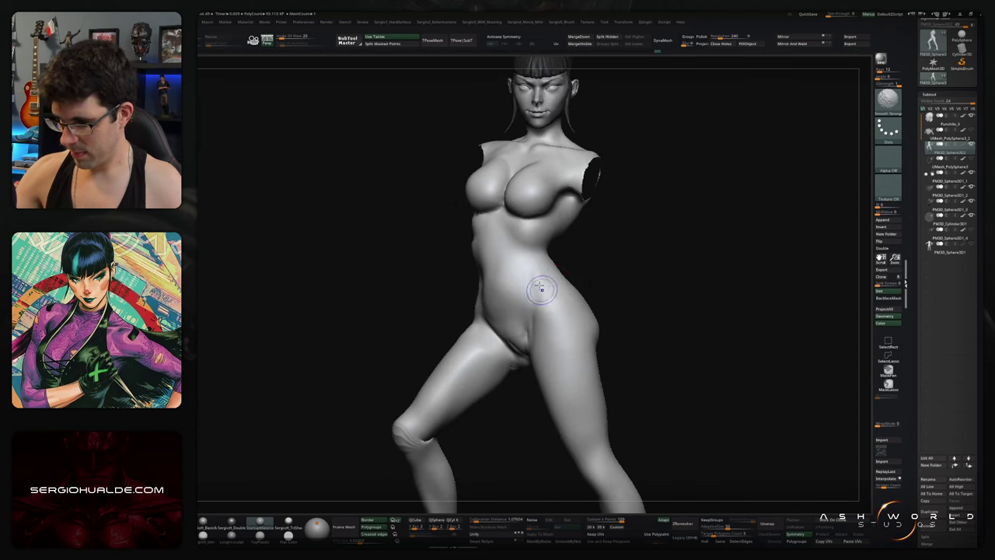
{"action": "mouse_move", "coordinate": [547, 298]}
{"action": "right_mouse_down"}
{"action": "mouse_move", "coordinate": [555, 298]}
{"action": "mouse_move", "coordinate": [547, 295]}
{"action": "right_mouse_up"}
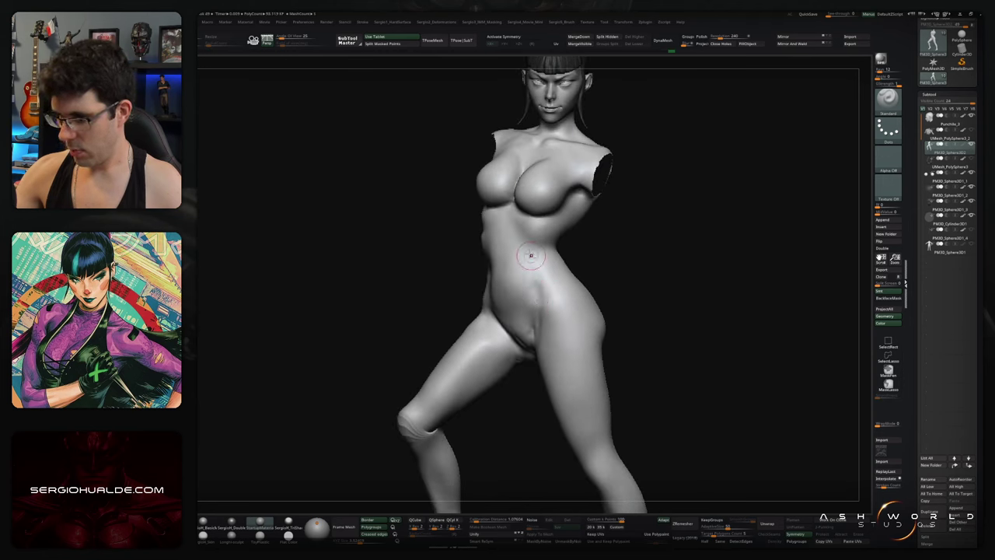
{"action": "right_click_drag", "start_coordinate": [536, 253], "coordinate": [583, 299]}
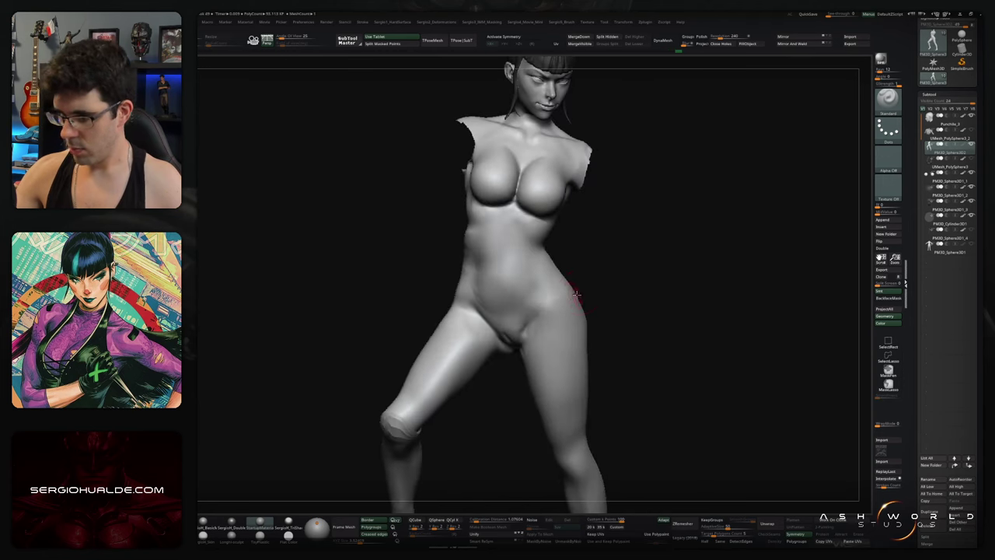
{"action": "right_click_drag", "start_coordinate": [546, 305], "coordinate": [524, 328]}
{"action": "left_click_drag", "start_coordinate": [505, 342], "coordinate": [512, 372], "text": "shift"}
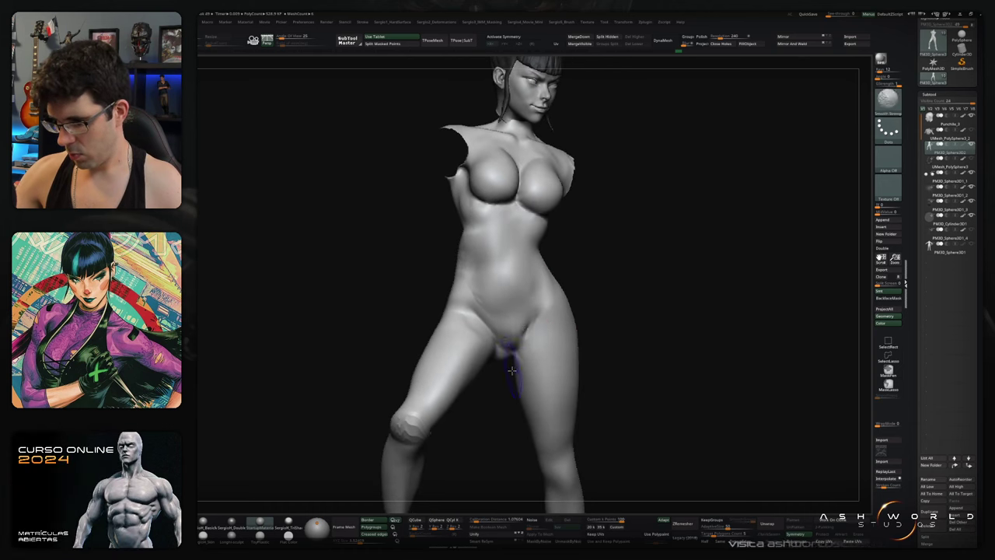
{"action": "mouse_move", "coordinate": [510, 351]}
{"action": "right_mouse_down"}
{"action": "mouse_move", "coordinate": [516, 290]}
{"action": "mouse_move", "coordinate": [530, 320]}
{"action": "mouse_move", "coordinate": [507, 313]}
{"action": "right_mouse_up"}
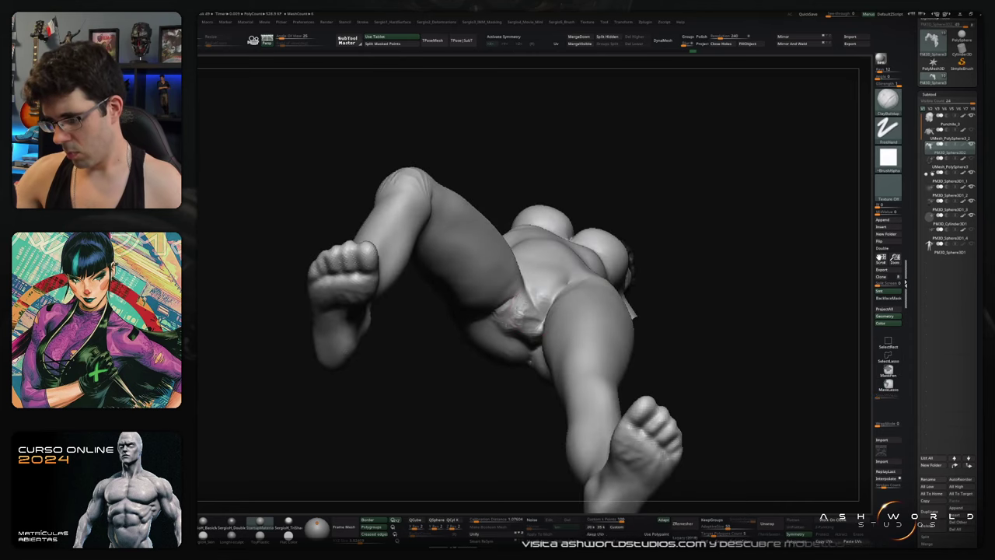
Step: Smooth the groin area and bring the hips and legs upright in view
{"action": "left_click_drag", "start_coordinate": [507, 311], "coordinate": [516, 330], "text": "shift"}
{"action": "mouse_move", "coordinate": [525, 337]}
{"action": "right_mouse_down"}
{"action": "mouse_move", "coordinate": [528, 308]}
{"action": "mouse_move", "coordinate": [554, 348]}
{"action": "mouse_move", "coordinate": [522, 311]}
{"action": "mouse_move", "coordinate": [537, 342]}
{"action": "right_mouse_up"}
{"action": "mouse_move", "coordinate": [498, 288]}
{"action": "right_mouse_down"}
{"action": "mouse_move", "coordinate": [521, 343]}
{"action": "mouse_move", "coordinate": [500, 242]}
{"action": "right_mouse_up"}
Step: Add ClayBuildup strokes on the raised leg's inner thigh, then smooth them out
{"action": "left_click_drag", "start_coordinate": [500, 243], "coordinate": [491, 266]}
{"action": "mouse_move", "coordinate": [470, 234]}
{"action": "left_mouse_down"}
{"action": "mouse_move", "coordinate": [465, 268]}
{"action": "mouse_move", "coordinate": [478, 272]}
{"action": "left_mouse_up"}
{"action": "right_click_drag", "start_coordinate": [482, 264], "coordinate": [492, 281]}
{"action": "mouse_move", "coordinate": [491, 281]}
{"action": "left_mouse_down", "text": "shift"}
{"action": "mouse_move", "coordinate": [489, 222]}
{"action": "mouse_move", "coordinate": [447, 227]}
{"action": "mouse_move", "coordinate": [421, 299]}
{"action": "left_mouse_up", "text": "shift"}
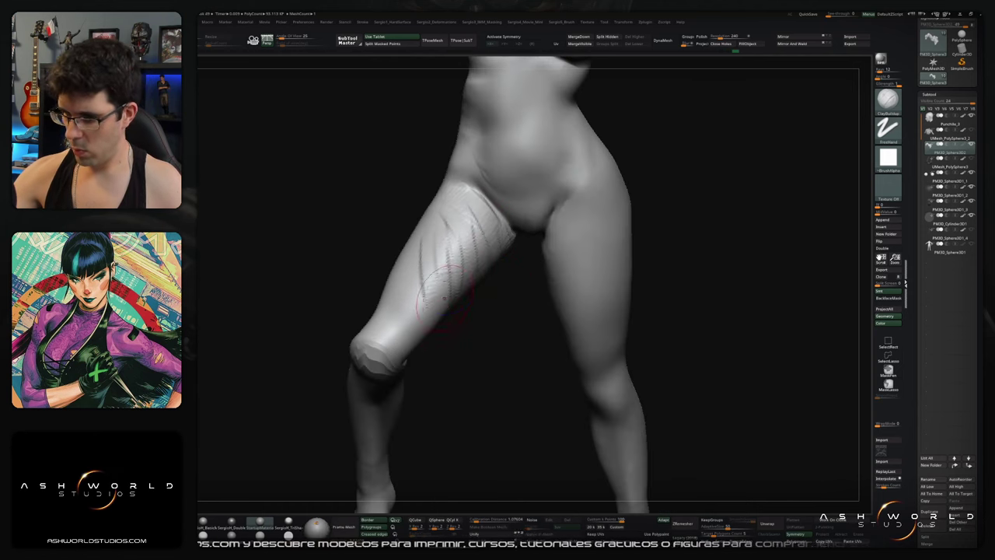
{"action": "left_click_drag", "start_coordinate": [454, 204], "coordinate": [486, 249], "text": "shift"}
{"action": "mouse_move", "coordinate": [497, 311]}
{"action": "left_mouse_down"}
{"action": "mouse_move", "coordinate": [604, 309]}
{"action": "mouse_move", "coordinate": [544, 295]}
{"action": "left_mouse_up"}
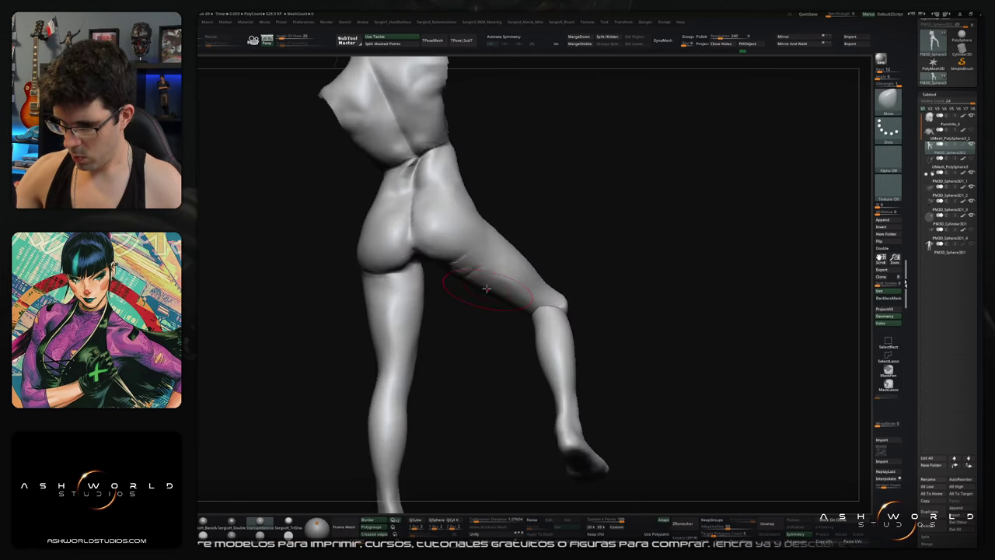
Step: Frame the back and hips and start smoothing the back surface
{"action": "left_click_drag", "start_coordinate": [486, 283], "coordinate": [464, 332]}
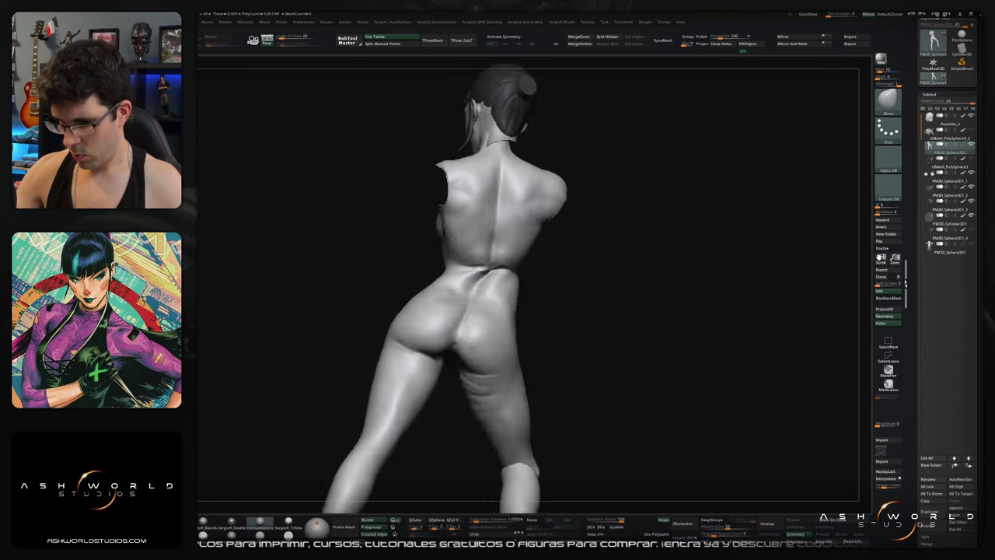
{"action": "right_click_drag", "start_coordinate": [464, 332], "coordinate": [454, 361], "text": "alt"}
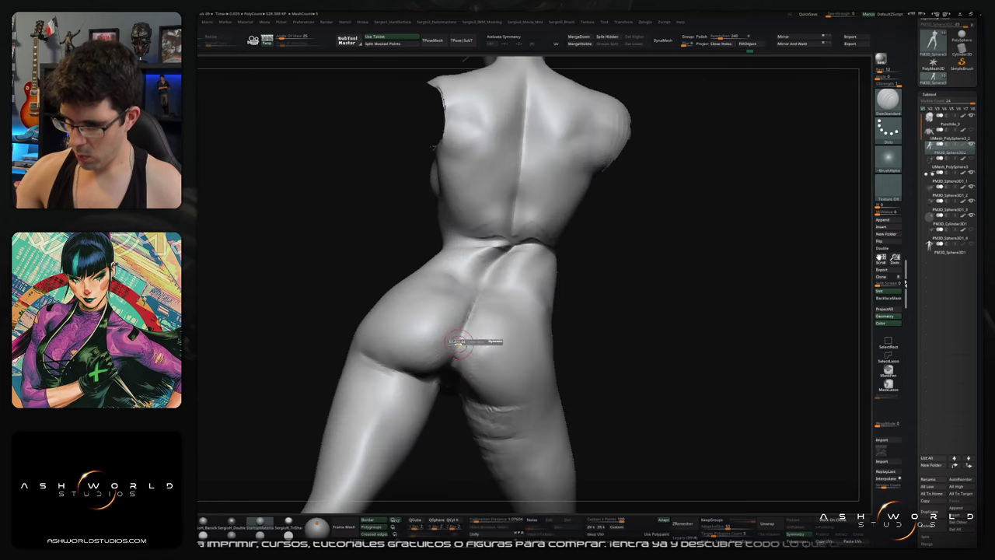
{"action": "left_click_drag", "start_coordinate": [445, 392], "coordinate": [461, 338]}
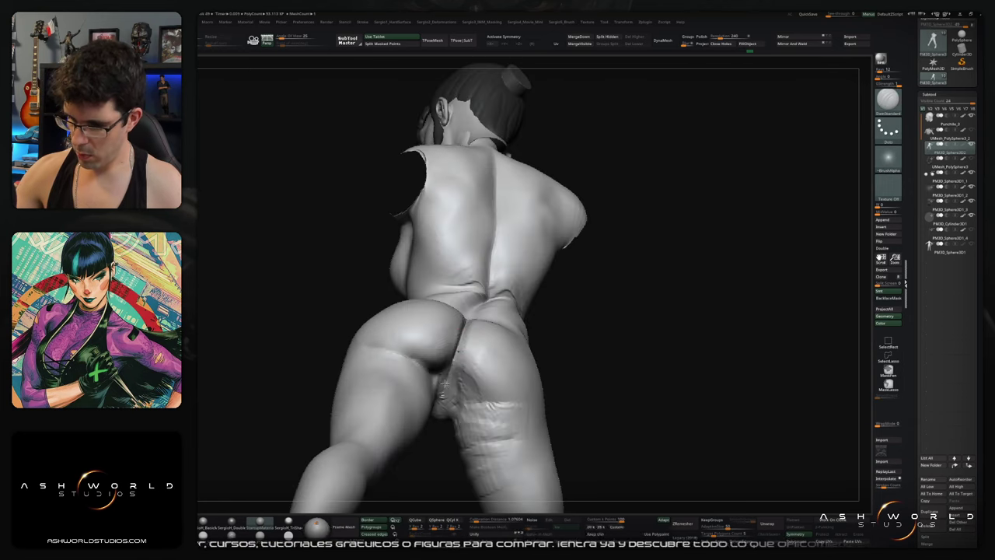
{"action": "left_click_drag", "start_coordinate": [461, 338], "coordinate": [473, 288]}
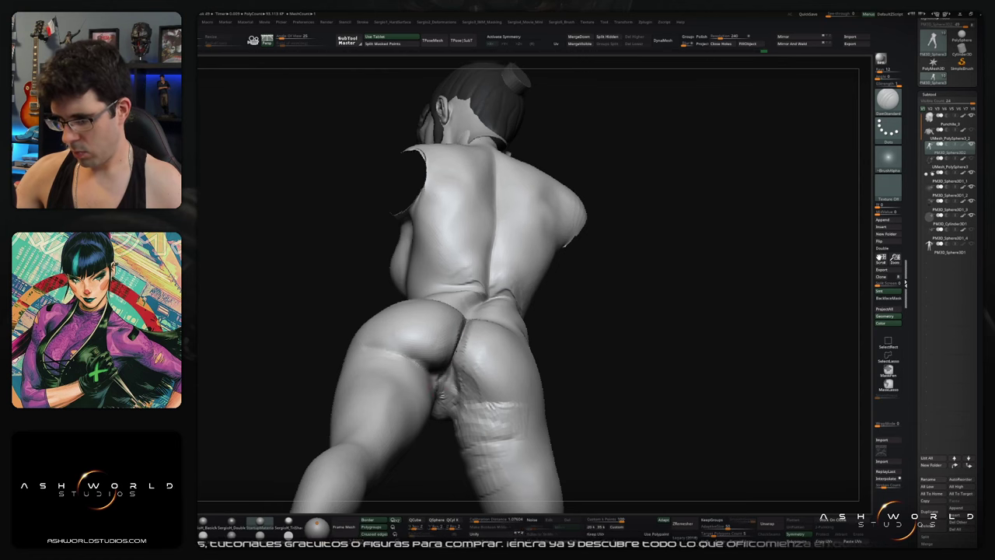
{"action": "key", "text": "shift"}
{"action": "left_click_drag", "start_coordinate": [462, 411], "coordinate": [484, 319]}
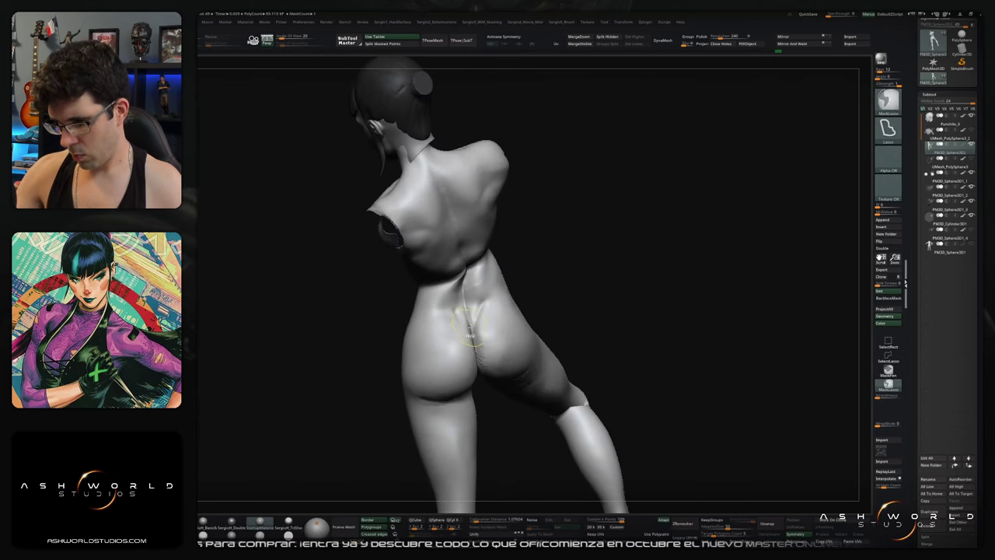
{"action": "left_click_drag", "start_coordinate": [473, 351], "coordinate": [474, 354]}
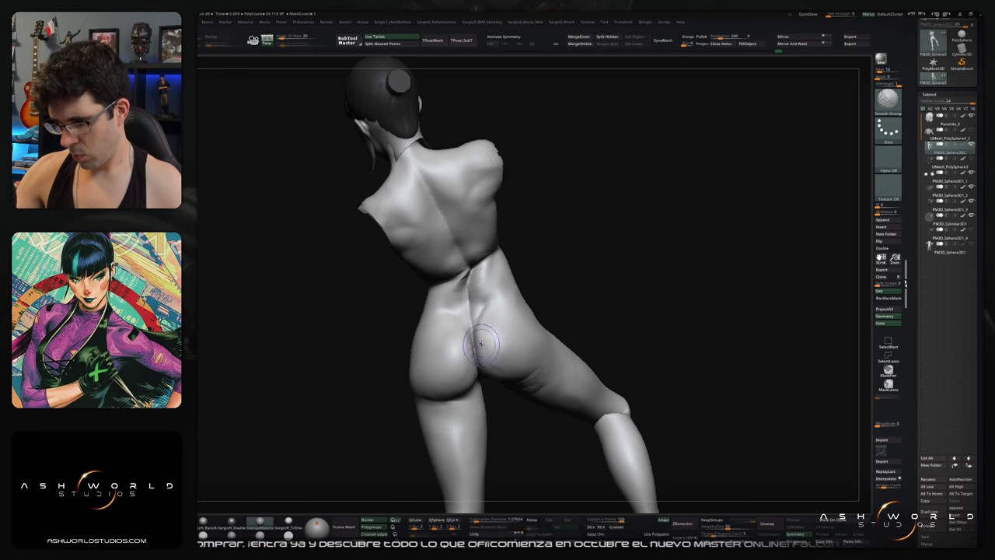
Step: Even out the back muscles and lower back with repeated Smooth Stronger passes
{"action": "key", "text": "ctrl+shift"}
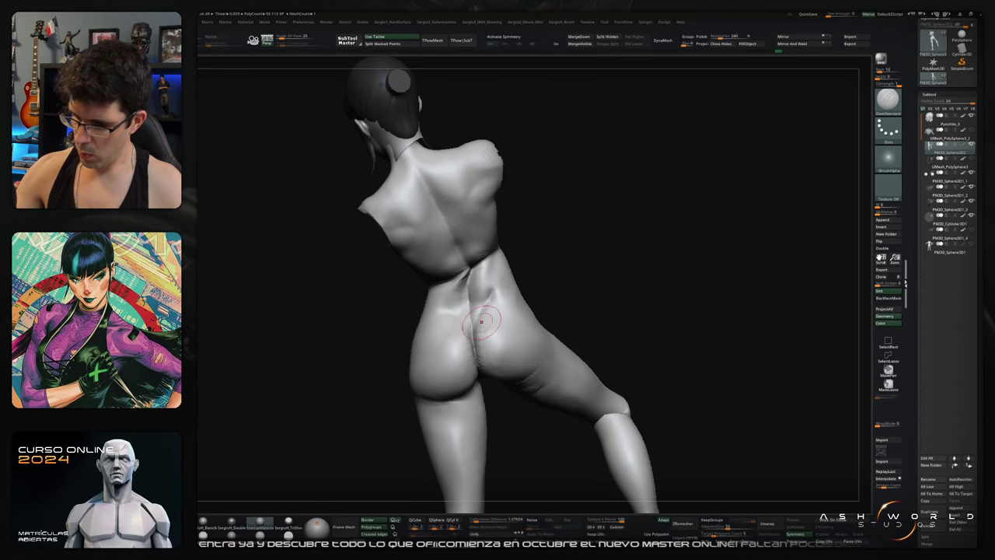
{"action": "left_click_drag", "start_coordinate": [465, 331], "coordinate": [456, 272]}
{"action": "key", "text": "shift"}
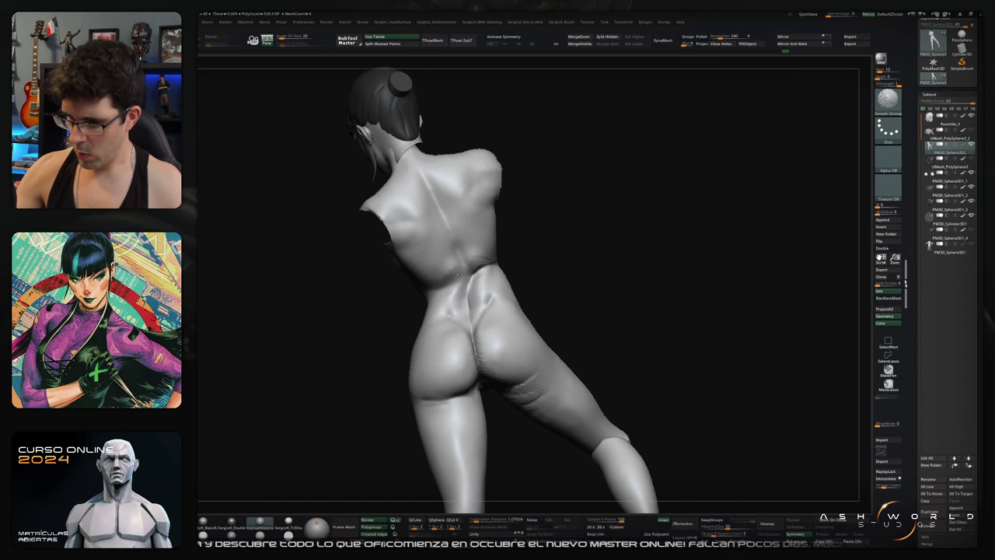
{"action": "mouse_move", "coordinate": [480, 280]}
{"action": "left_mouse_down"}
{"action": "mouse_move", "coordinate": [456, 290]}
{"action": "mouse_move", "coordinate": [424, 281]}
{"action": "mouse_move", "coordinate": [442, 265]}
{"action": "mouse_move", "coordinate": [432, 253]}
{"action": "mouse_move", "coordinate": [425, 289]}
{"action": "mouse_move", "coordinate": [435, 304]}
{"action": "left_mouse_up"}
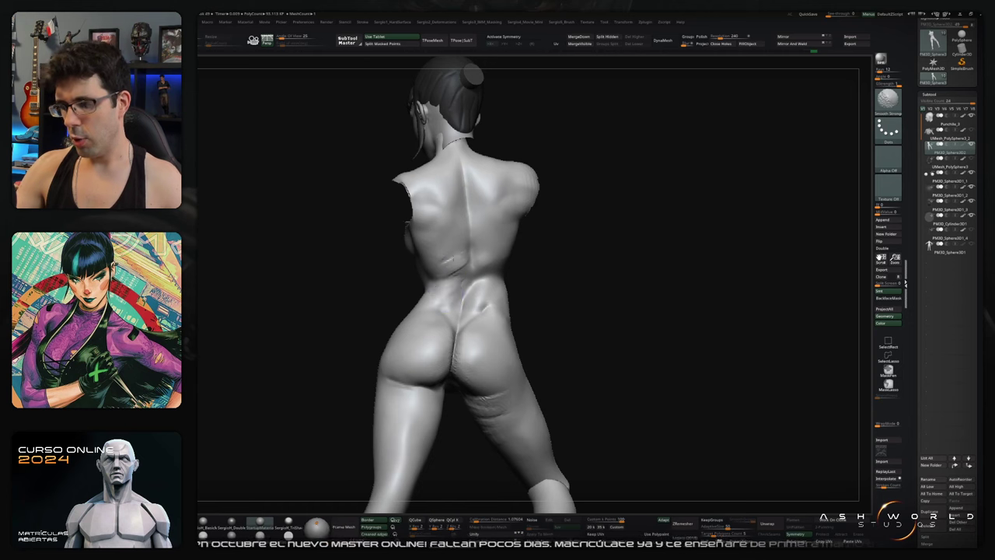
{"action": "mouse_move", "coordinate": [451, 257]}
{"action": "left_mouse_down", "text": "shift"}
{"action": "mouse_move", "coordinate": [446, 273]}
{"action": "mouse_move", "coordinate": [495, 267]}
{"action": "left_mouse_up", "text": "shift"}
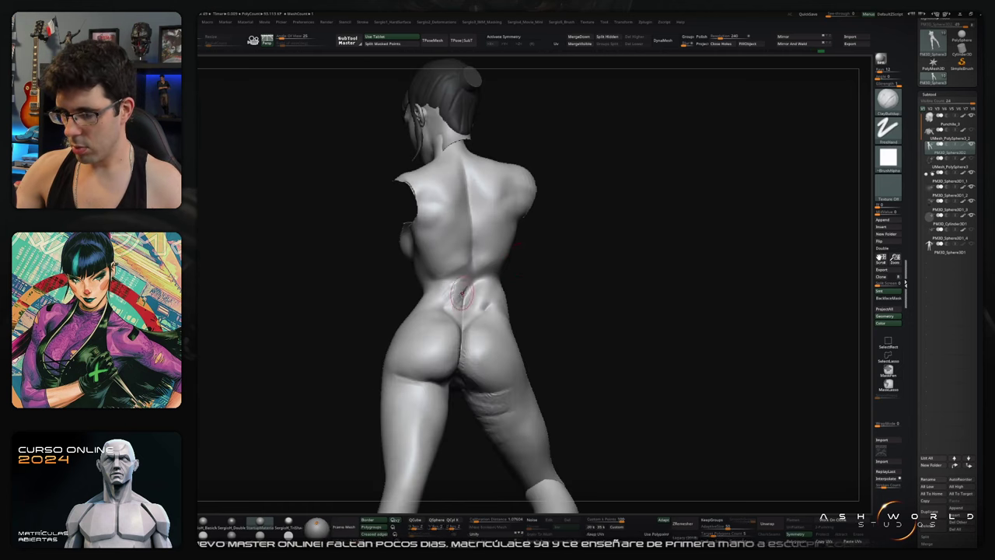
{"action": "key", "text": "shift"}
{"action": "mouse_move", "coordinate": [459, 309]}
{"action": "left_mouse_down"}
{"action": "mouse_move", "coordinate": [457, 272]}
{"action": "mouse_move", "coordinate": [465, 278]}
{"action": "mouse_move", "coordinate": [505, 219]}
{"action": "mouse_move", "coordinate": [516, 231]}
{"action": "left_mouse_up"}
{"action": "key", "text": "shift"}
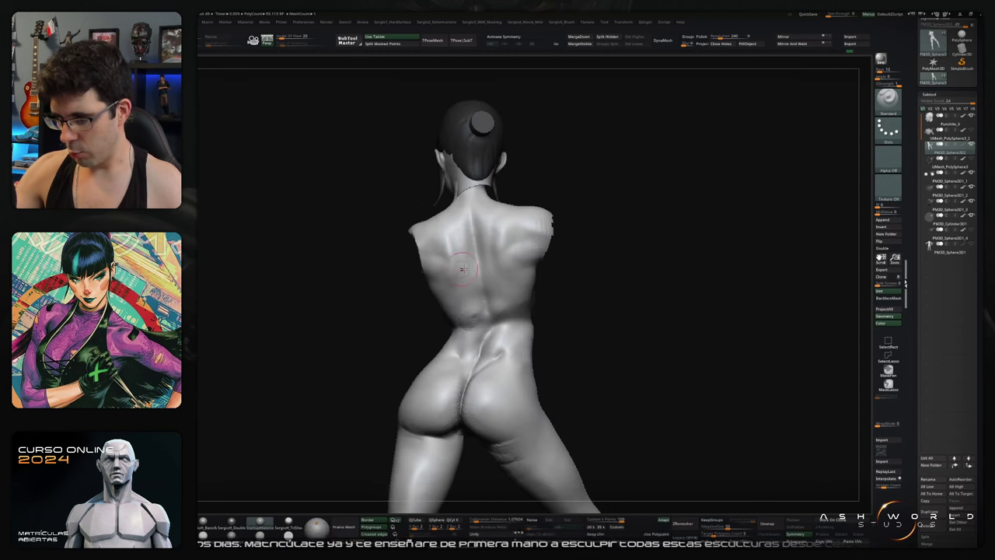
{"action": "left_click_drag", "start_coordinate": [503, 233], "coordinate": [494, 204]}
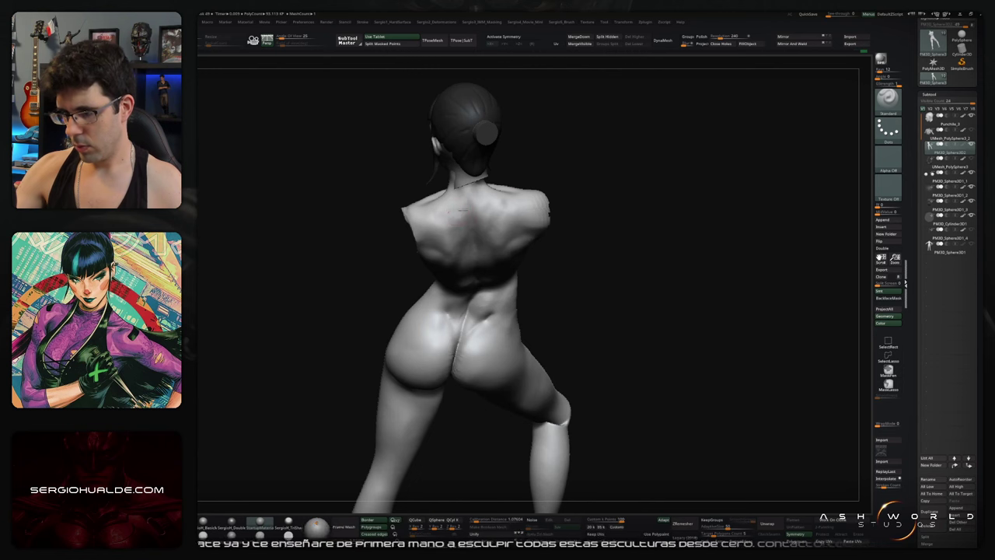
{"action": "mouse_move", "coordinate": [438, 208]}
{"action": "left_mouse_down"}
{"action": "mouse_move", "coordinate": [564, 269]}
{"action": "mouse_move", "coordinate": [582, 264]}
{"action": "mouse_move", "coordinate": [513, 310]}
{"action": "mouse_move", "coordinate": [466, 305]}
{"action": "left_mouse_up"}
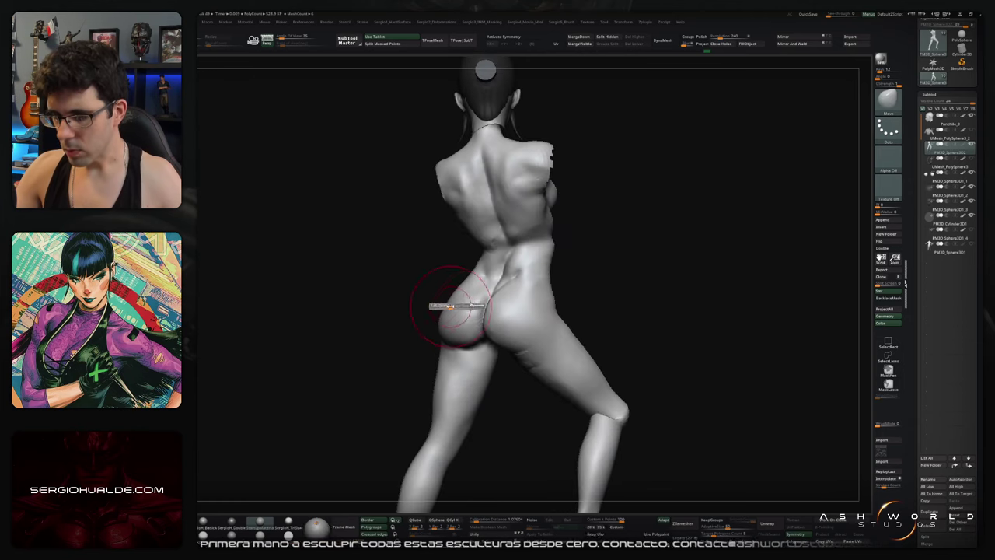
Step: Orbit around the figure to inspect the hip from side and back angles
{"action": "mouse_move", "coordinate": [452, 319]}
{"action": "left_mouse_down"}
{"action": "mouse_move", "coordinate": [541, 300]}
{"action": "mouse_move", "coordinate": [489, 329]}
{"action": "mouse_move", "coordinate": [490, 311]}
{"action": "mouse_move", "coordinate": [503, 343]}
{"action": "mouse_move", "coordinate": [495, 336]}
{"action": "mouse_move", "coordinate": [542, 374]}
{"action": "mouse_move", "coordinate": [485, 363]}
{"action": "mouse_move", "coordinate": [523, 352]}
{"action": "left_mouse_up"}
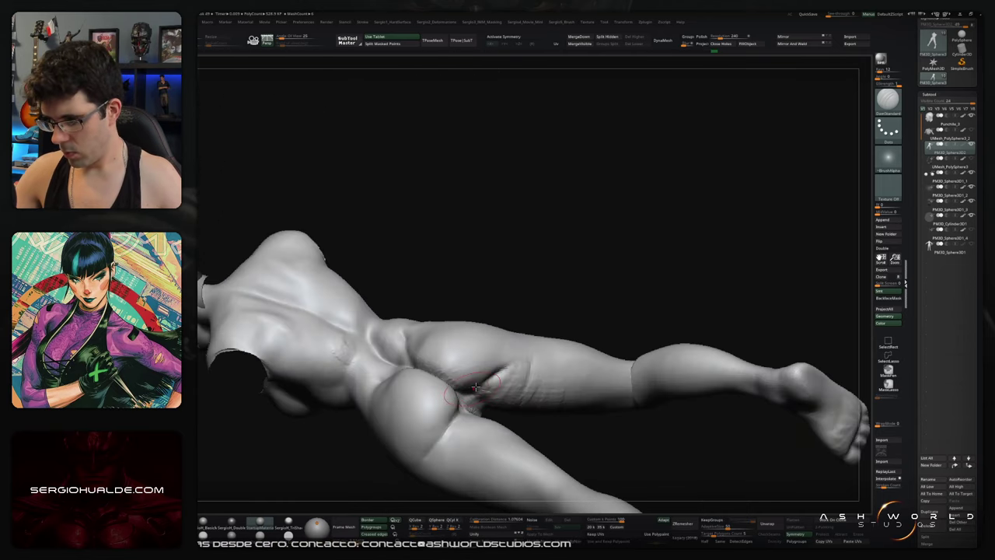
{"action": "left_click_drag", "start_coordinate": [511, 350], "coordinate": [492, 343]}
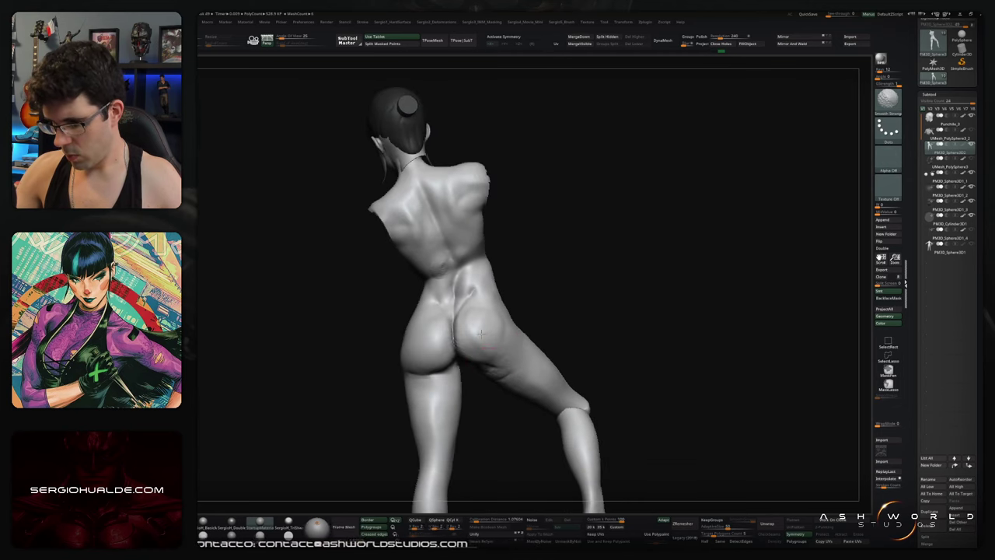
{"action": "left_click_drag", "start_coordinate": [476, 328], "coordinate": [482, 334]}
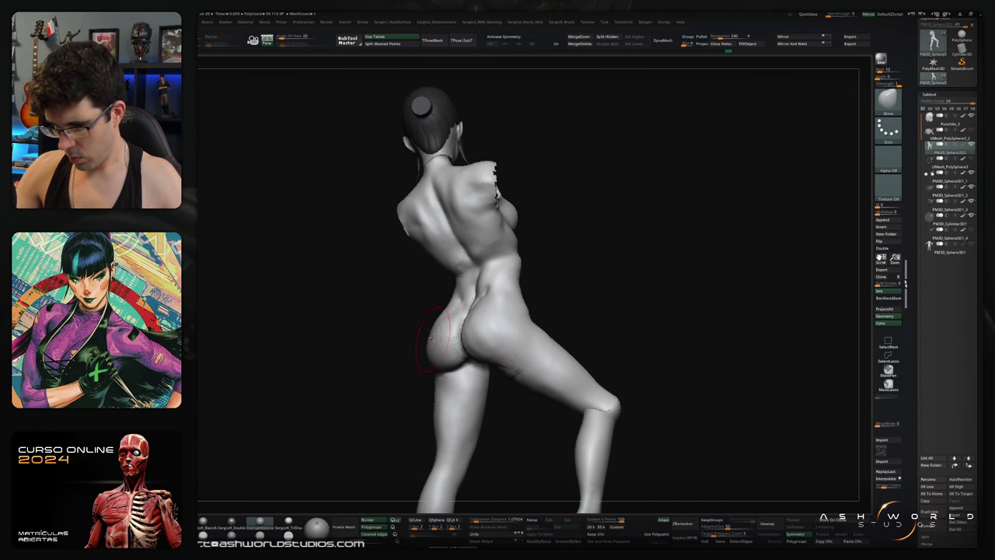
{"action": "mouse_move", "coordinate": [442, 330]}
{"action": "left_mouse_down"}
{"action": "mouse_move", "coordinate": [445, 342]}
{"action": "mouse_move", "coordinate": [482, 340]}
{"action": "mouse_move", "coordinate": [471, 299]}
{"action": "mouse_move", "coordinate": [497, 338]}
{"action": "left_mouse_up"}
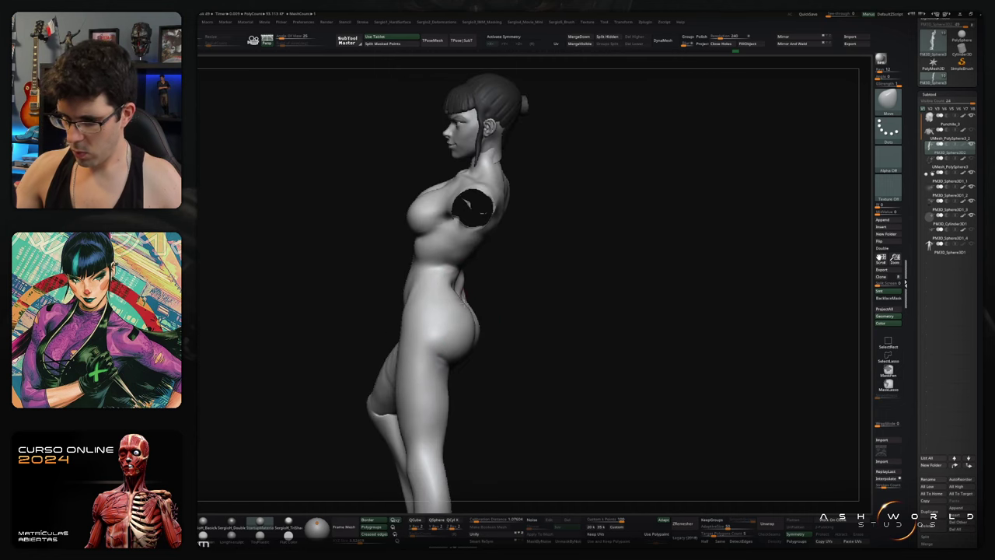
{"action": "mouse_move", "coordinate": [440, 274]}
{"action": "left_mouse_down"}
{"action": "mouse_move", "coordinate": [467, 292]}
{"action": "mouse_move", "coordinate": [461, 354]}
{"action": "mouse_move", "coordinate": [506, 334]}
{"action": "mouse_move", "coordinate": [486, 346]}
{"action": "left_mouse_up"}
{"action": "mouse_move", "coordinate": [486, 346]}
{"action": "right_mouse_down"}
{"action": "mouse_move", "coordinate": [488, 329]}
{"action": "mouse_move", "coordinate": [504, 342]}
{"action": "mouse_move", "coordinate": [472, 370]}
{"action": "right_mouse_up"}
Step: Smooth the back of the thigh below the buttock, then turn to a front view
{"action": "mouse_move", "coordinate": [556, 322]}
{"action": "right_mouse_down"}
{"action": "mouse_move", "coordinate": [582, 280]}
{"action": "mouse_move", "coordinate": [573, 312]}
{"action": "right_mouse_up"}
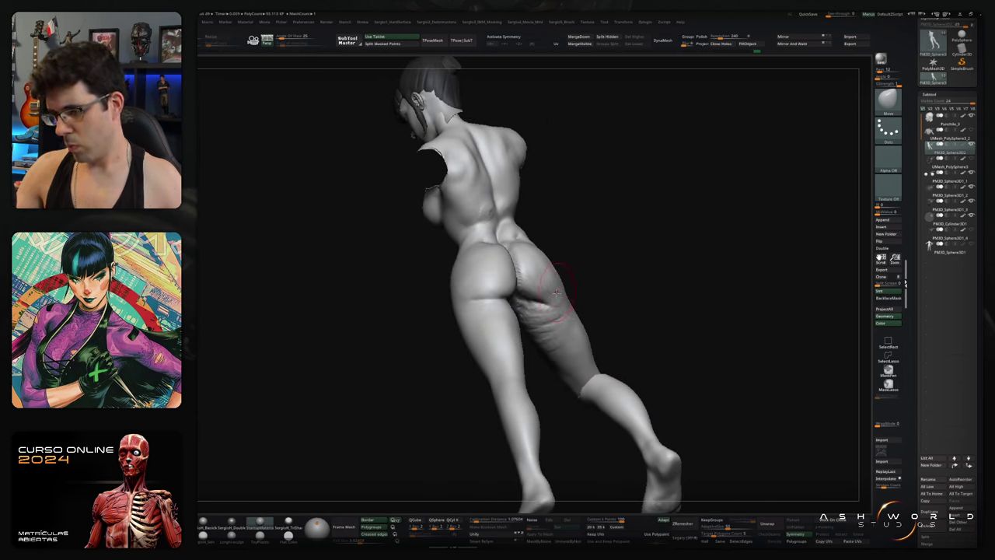
{"action": "right_click_drag", "start_coordinate": [551, 258], "coordinate": [576, 319]}
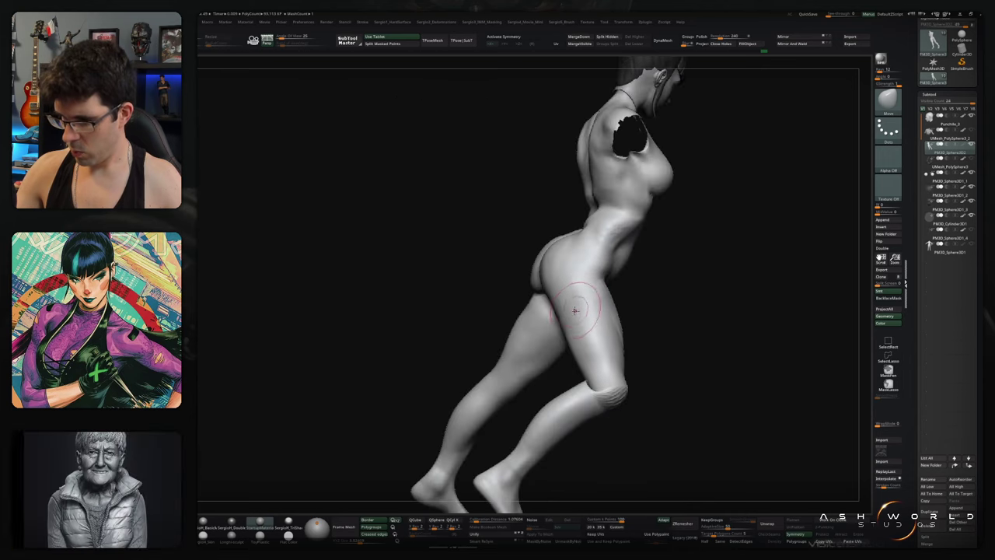
{"action": "mouse_move", "coordinate": [557, 319]}
{"action": "left_mouse_down"}
{"action": "mouse_move", "coordinate": [561, 339]}
{"action": "mouse_move", "coordinate": [613, 313]}
{"action": "left_mouse_up"}
{"action": "mouse_move", "coordinate": [603, 370]}
{"action": "right_mouse_down"}
{"action": "mouse_move", "coordinate": [548, 305]}
{"action": "mouse_move", "coordinate": [702, 271]}
{"action": "mouse_move", "coordinate": [707, 285]}
{"action": "mouse_move", "coordinate": [618, 254]}
{"action": "mouse_move", "coordinate": [588, 263]}
{"action": "right_mouse_up"}
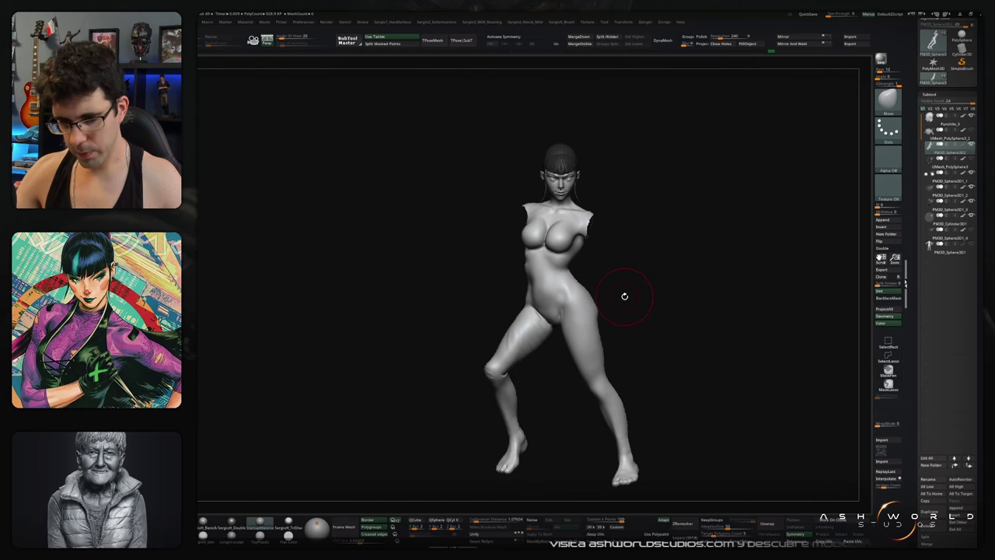
{"action": "right_click_drag", "start_coordinate": [630, 295], "coordinate": [615, 327]}
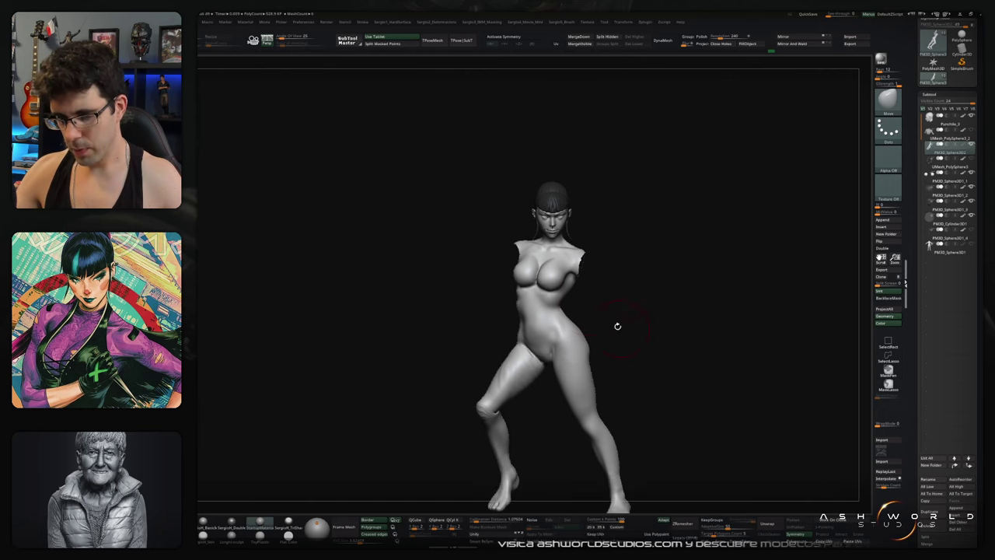
Step: Clear the waist mask and show the arms again, isolating torso and arms
{"action": "left_click_drag", "start_coordinate": [613, 275], "coordinate": [470, 266], "text": "ctrl"}
{"action": "left_click", "coordinate": [636, 289], "text": "ctrl"}
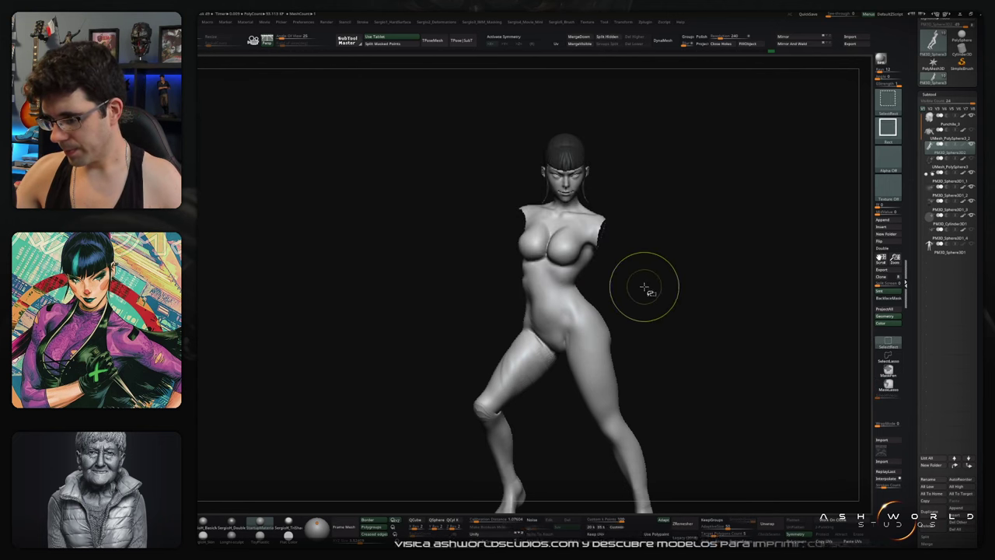
{"action": "left_click", "coordinate": [639, 290], "text": "ctrl+shift"}
{"action": "left_click", "coordinate": [610, 287], "text": "ctrl+shift"}
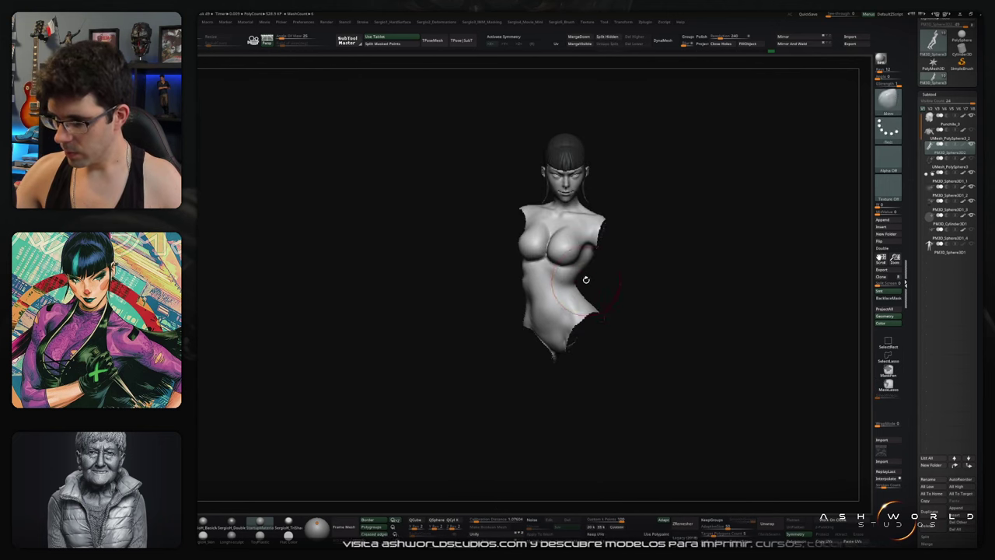
{"action": "left_click", "coordinate": [603, 287], "text": "ctrl+shift"}
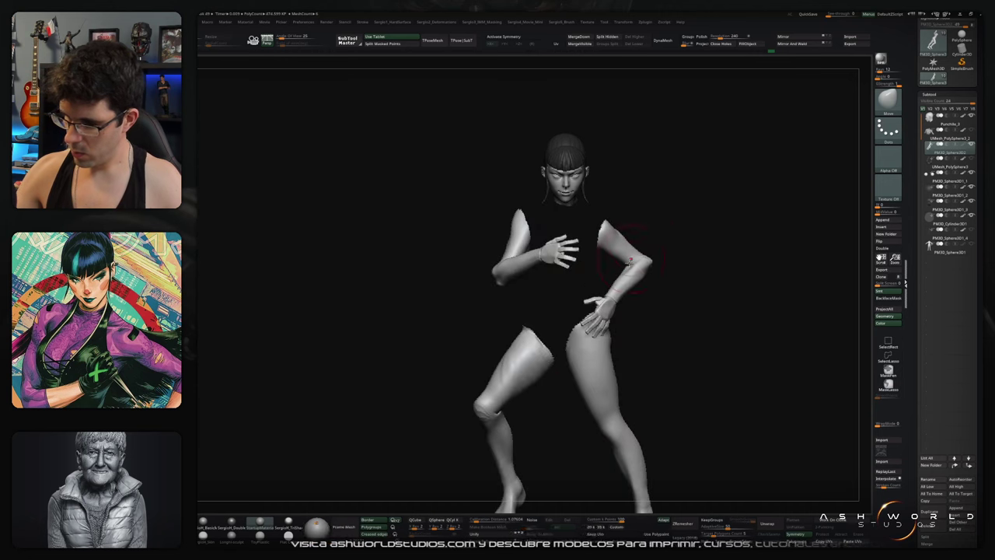
{"action": "left_click", "coordinate": [587, 269], "text": "ctrl+alt+shift"}
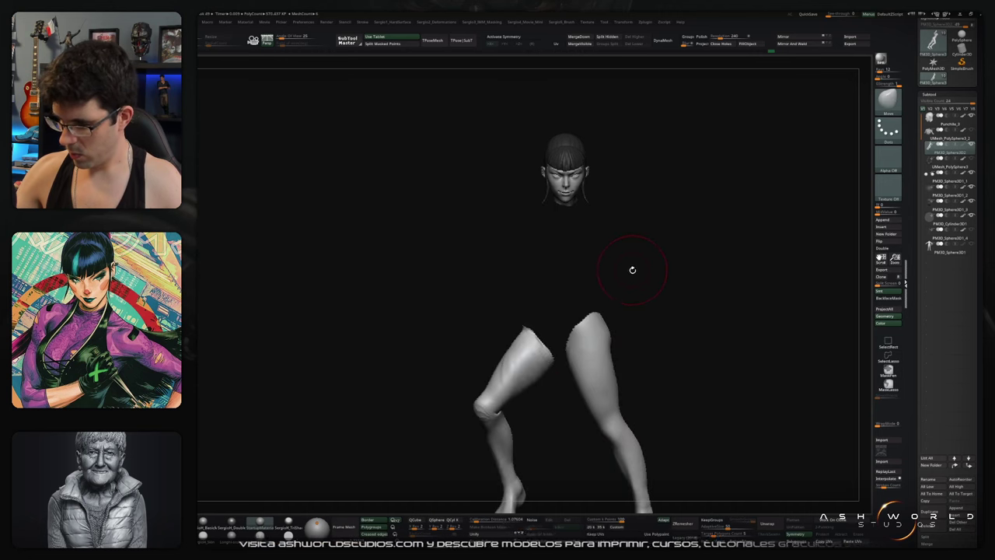
{"action": "left_click", "coordinate": [636, 279], "text": "ctrl+shift"}
Step: Lasso-mask the lower hand at the hip, leaving the other arm free
{"action": "key", "text": "ctrl"}
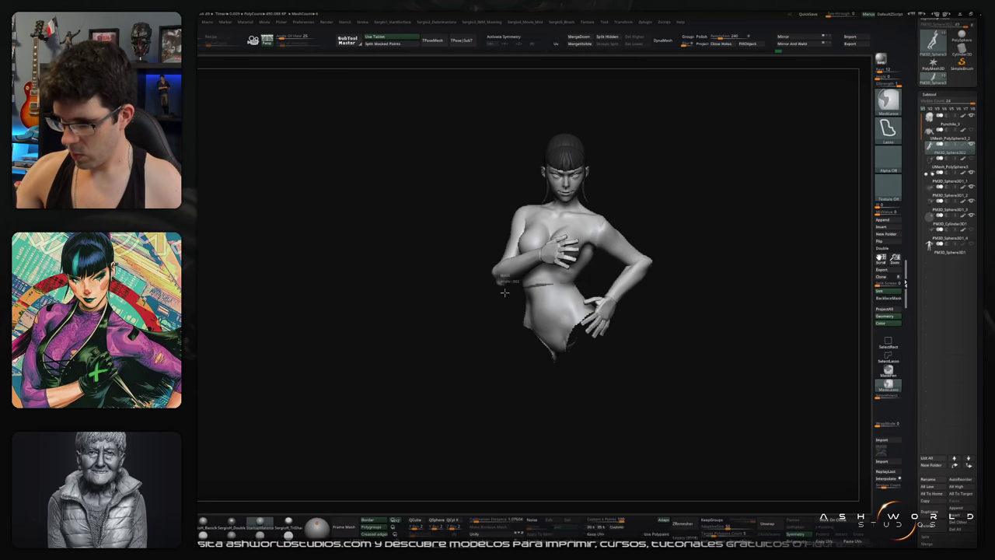
{"action": "left_click_drag", "start_coordinate": [505, 293], "coordinate": [620, 309], "text": "ctrl"}
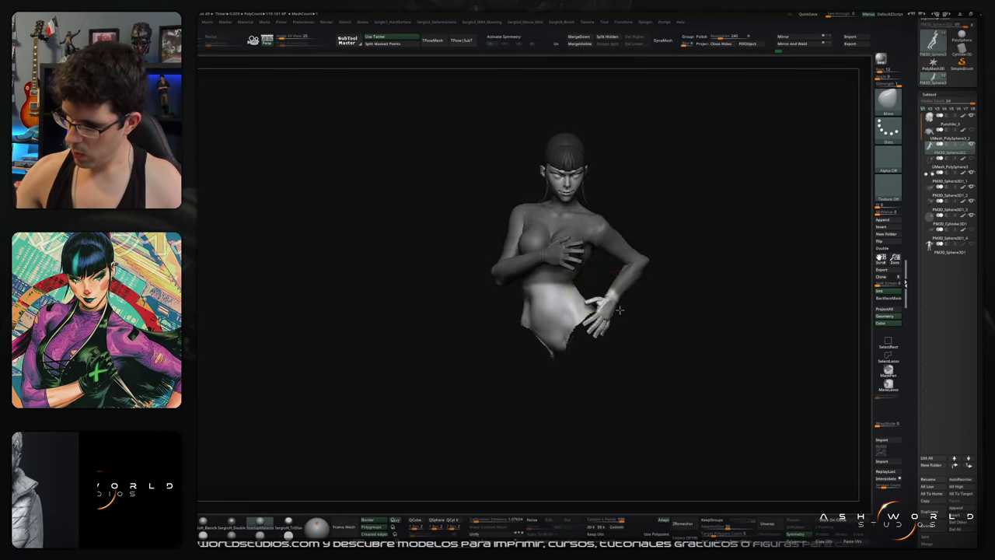
{"action": "key", "text": "f"}
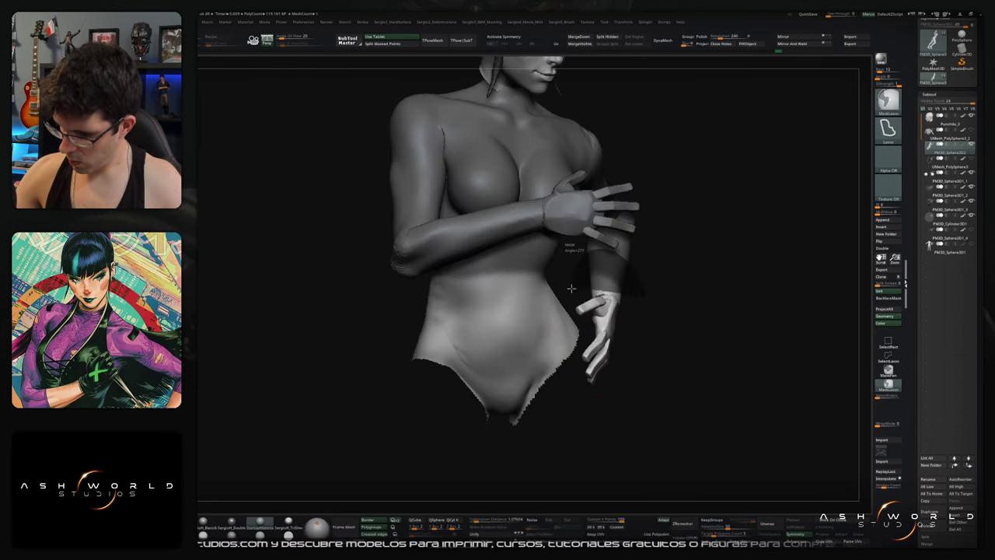
{"action": "left_click_drag", "start_coordinate": [572, 286], "coordinate": [591, 392], "text": "ctrl"}
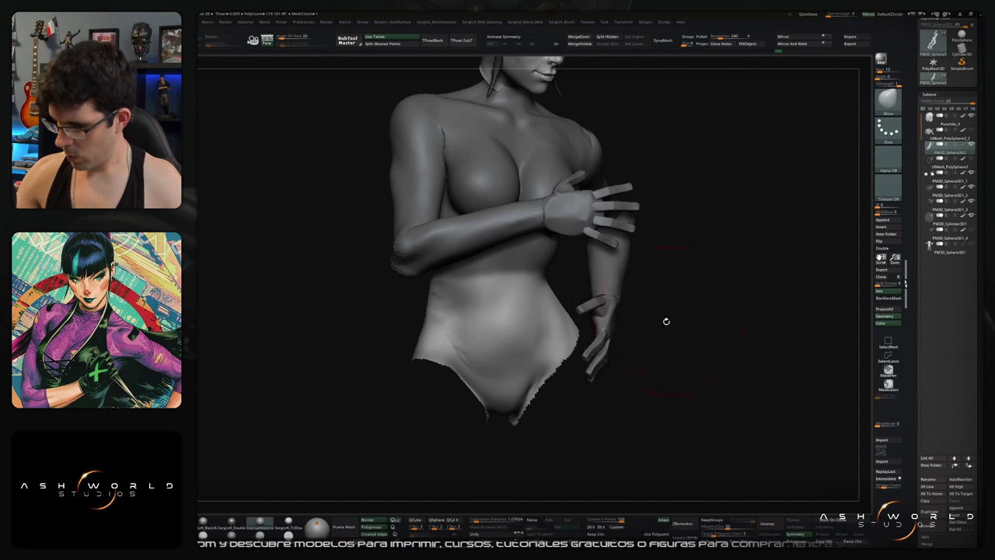
{"action": "left_click_drag", "start_coordinate": [667, 320], "coordinate": [498, 282]}
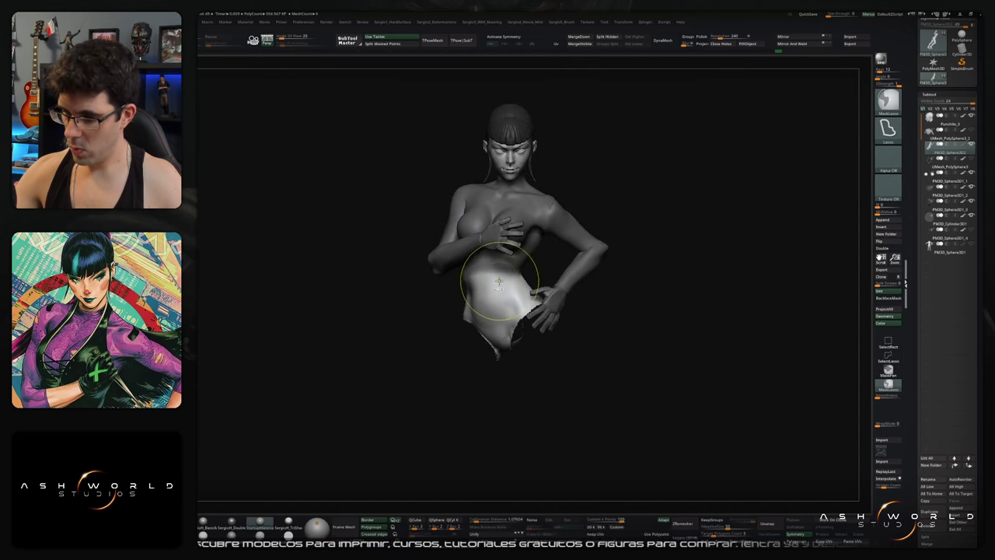
Step: Rotate the unmasked arm across the chest with Transpose, then unhide the legs
{"action": "key", "text": "w"}
{"action": "left_click_drag", "start_coordinate": [526, 270], "coordinate": [539, 232]}
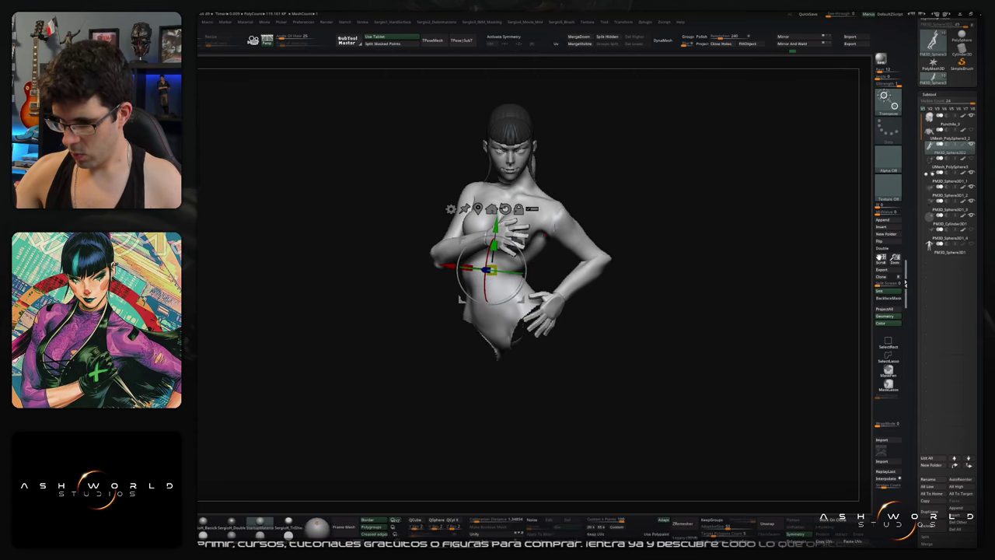
{"action": "mouse_move", "coordinate": [540, 232]}
{"action": "left_mouse_down"}
{"action": "mouse_move", "coordinate": [527, 257]}
{"action": "mouse_move", "coordinate": [525, 241]}
{"action": "left_mouse_up"}
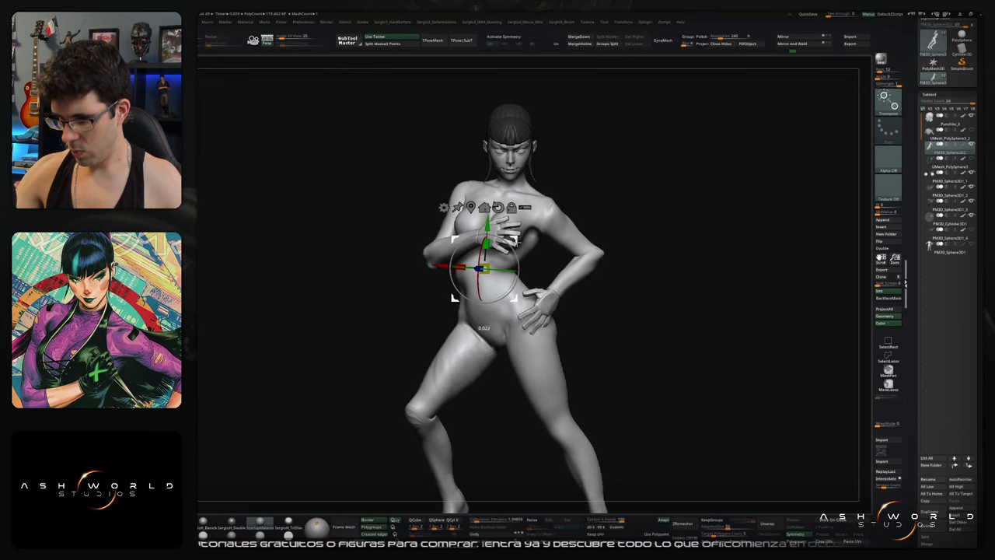
{"action": "key", "text": "q"}
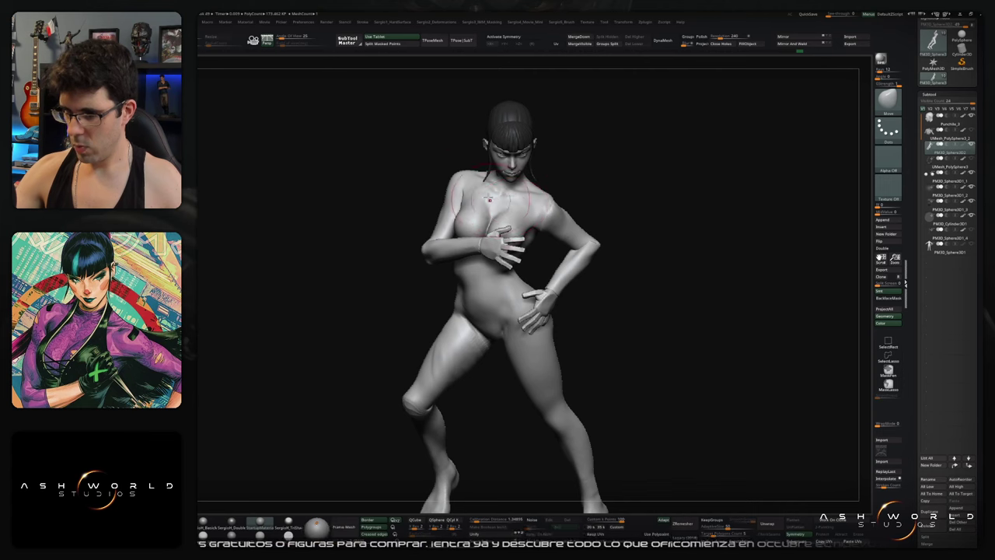
{"action": "left_click_drag", "start_coordinate": [498, 156], "coordinate": [451, 164]}
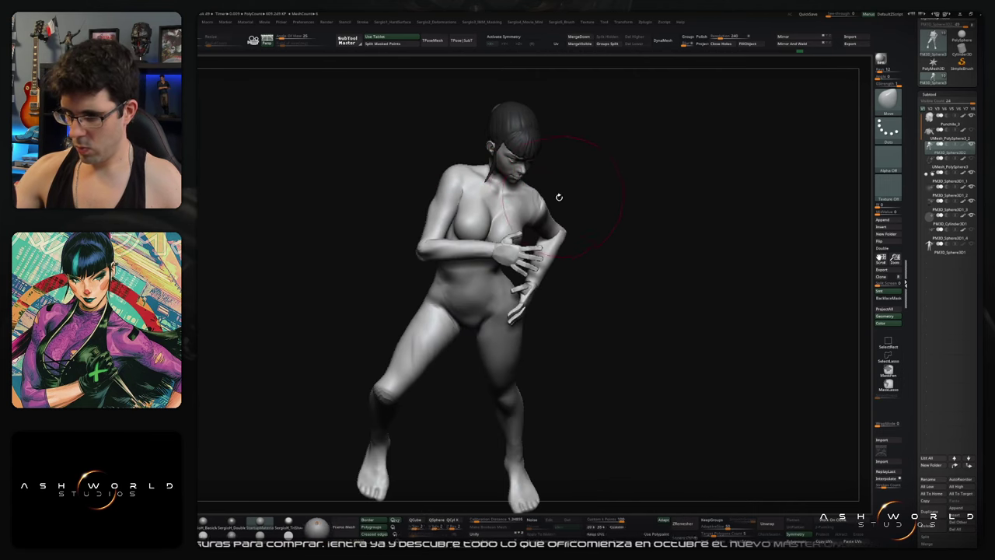
Step: Turn to a back view and sculpt a crease along the middle of the back with ClayBuildup
{"action": "left_click_drag", "start_coordinate": [563, 185], "coordinate": [614, 188]}
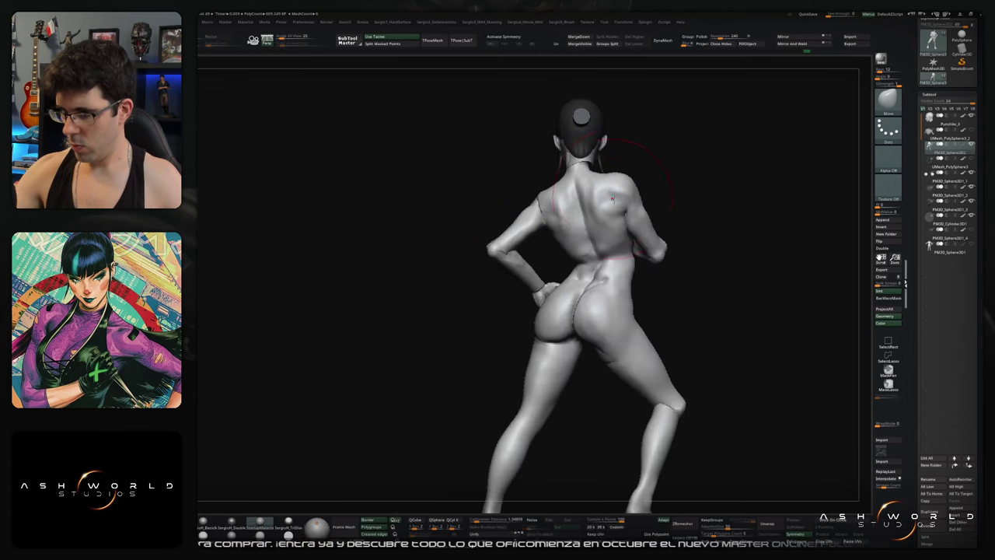
{"action": "left_click_drag", "start_coordinate": [615, 187], "coordinate": [626, 258]}
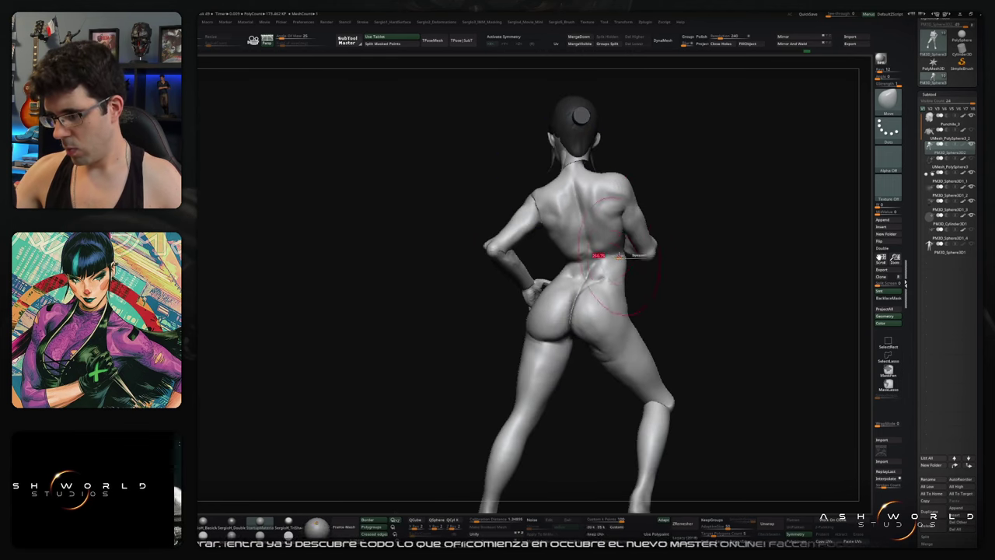
{"action": "right_click_drag", "start_coordinate": [626, 259], "coordinate": [614, 233], "text": "ctrl"}
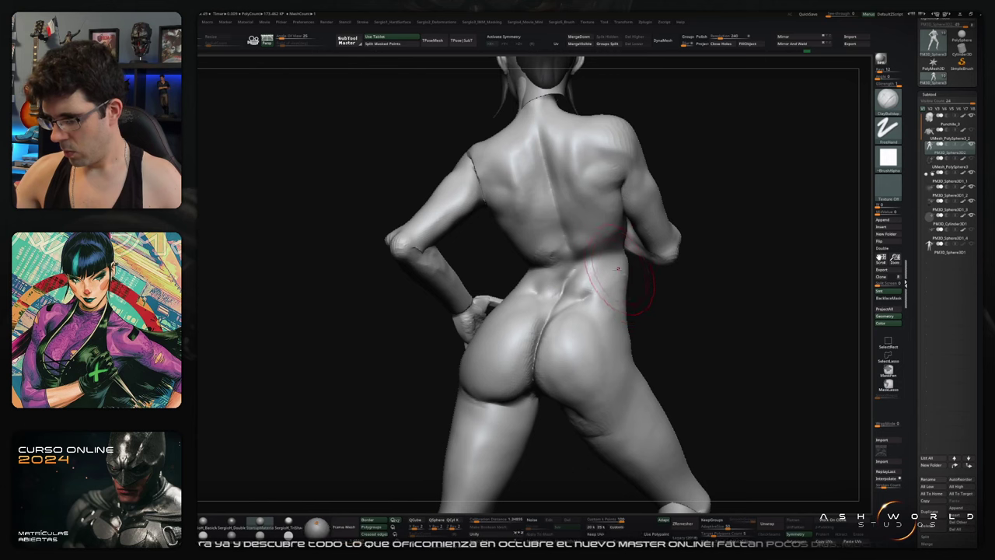
{"action": "key", "text": "b"}
{"action": "key", "text": "c"}
{"action": "key", "text": "b"}
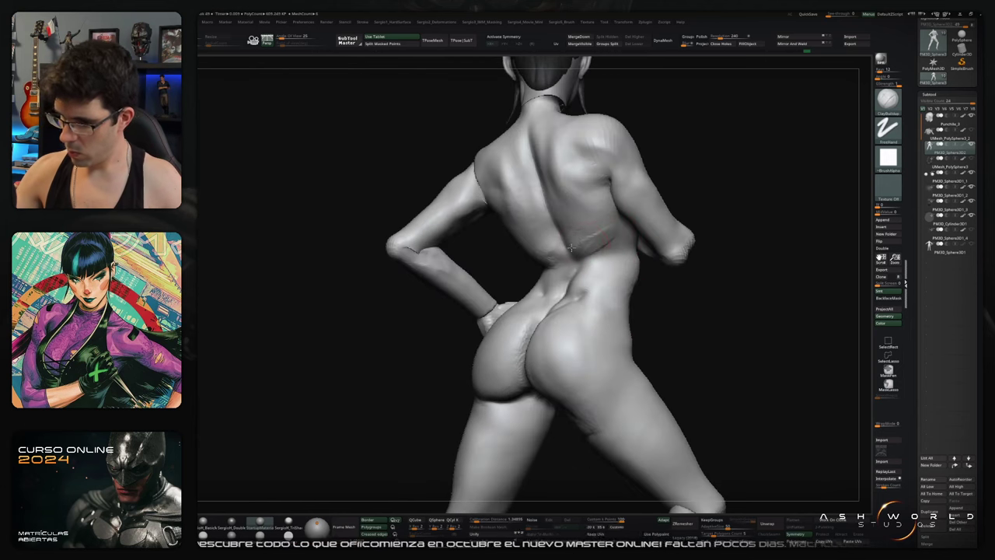
{"action": "right_click_drag", "start_coordinate": [581, 245], "coordinate": [591, 242]}
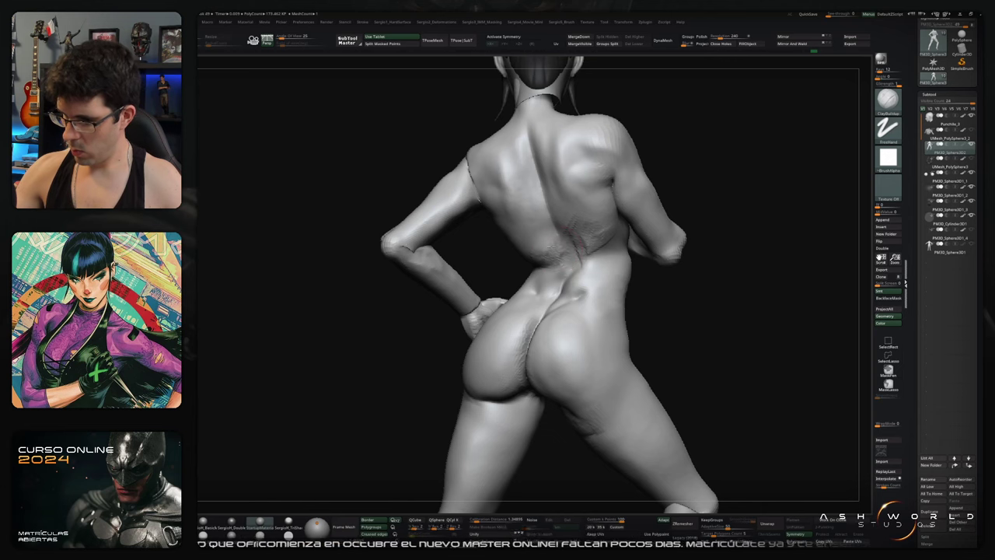
{"action": "left_click_drag", "start_coordinate": [568, 235], "coordinate": [574, 220]}
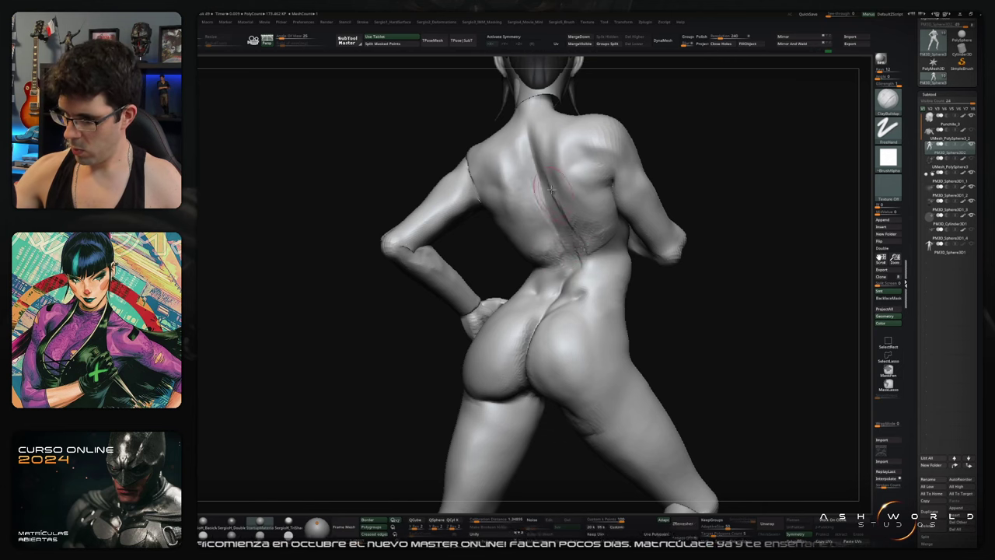
Step: Inspect the lower back, side and hips from several angles and switch to the Move brush
{"action": "right_click_drag", "start_coordinate": [580, 240], "coordinate": [611, 276]}
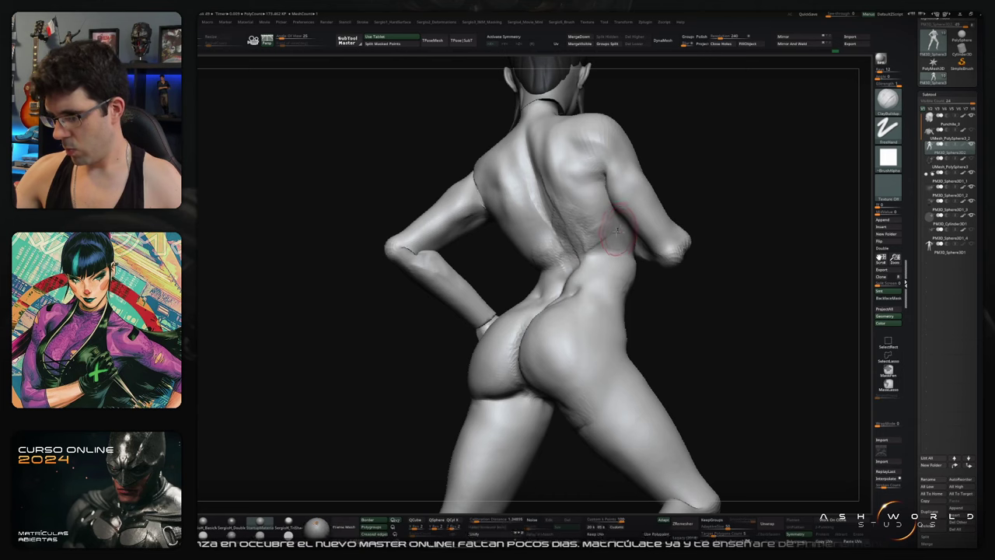
{"action": "mouse_move", "coordinate": [563, 301]}
{"action": "right_mouse_down"}
{"action": "mouse_move", "coordinate": [575, 280]}
{"action": "mouse_move", "coordinate": [591, 281]}
{"action": "right_mouse_up"}
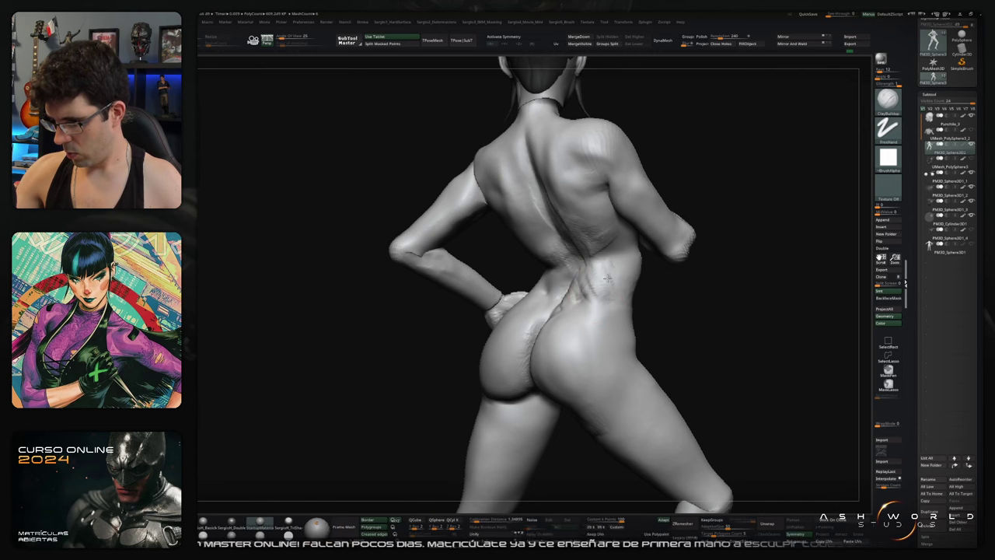
{"action": "mouse_move", "coordinate": [581, 274]}
{"action": "right_mouse_down"}
{"action": "mouse_move", "coordinate": [638, 284]}
{"action": "mouse_move", "coordinate": [601, 296]}
{"action": "right_mouse_up"}
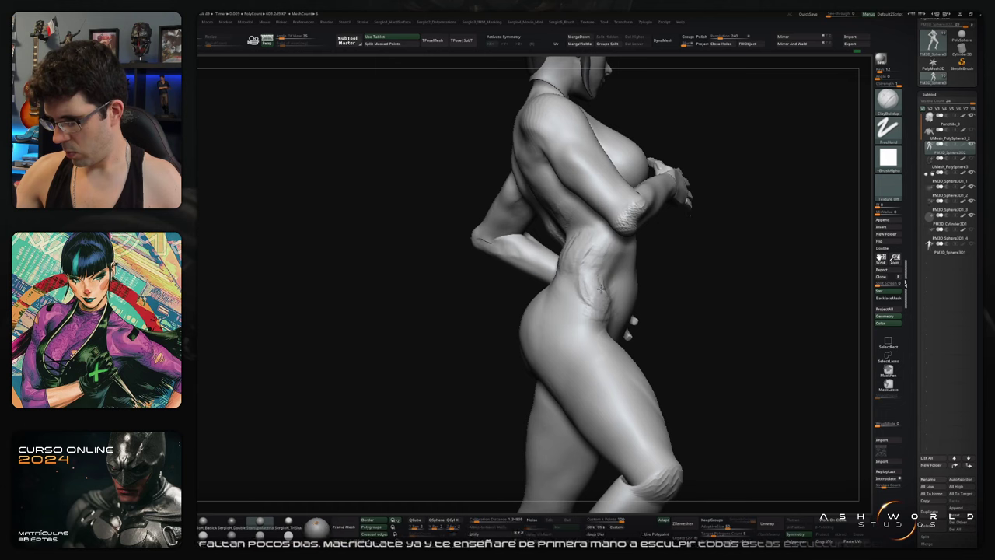
{"action": "right_click_drag", "start_coordinate": [606, 295], "coordinate": [611, 309]}
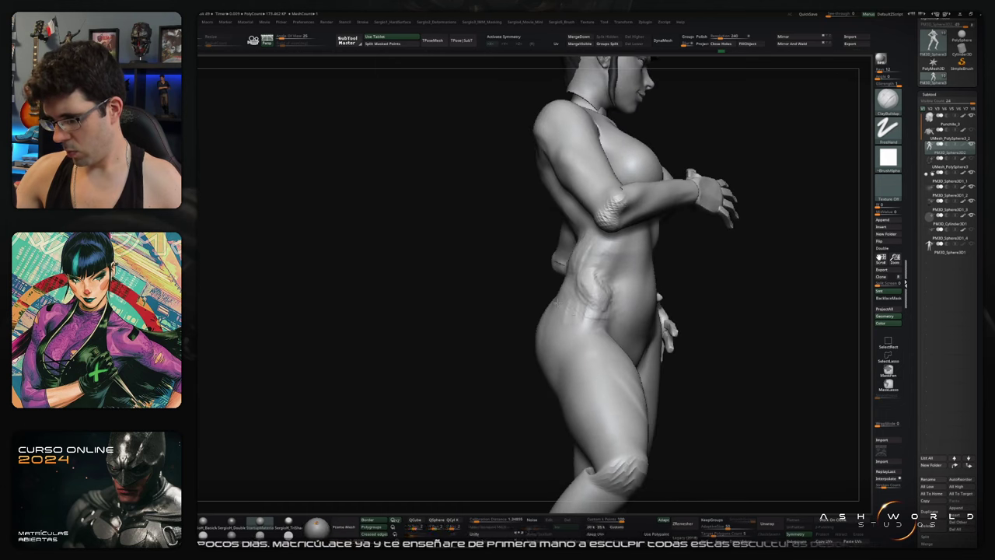
{"action": "mouse_move", "coordinate": [615, 269]}
{"action": "right_mouse_down"}
{"action": "mouse_move", "coordinate": [589, 255]}
{"action": "mouse_move", "coordinate": [583, 278]}
{"action": "right_mouse_up"}
{"action": "key", "text": "b"}
{"action": "key", "text": "m"}
{"action": "key", "text": "v"}
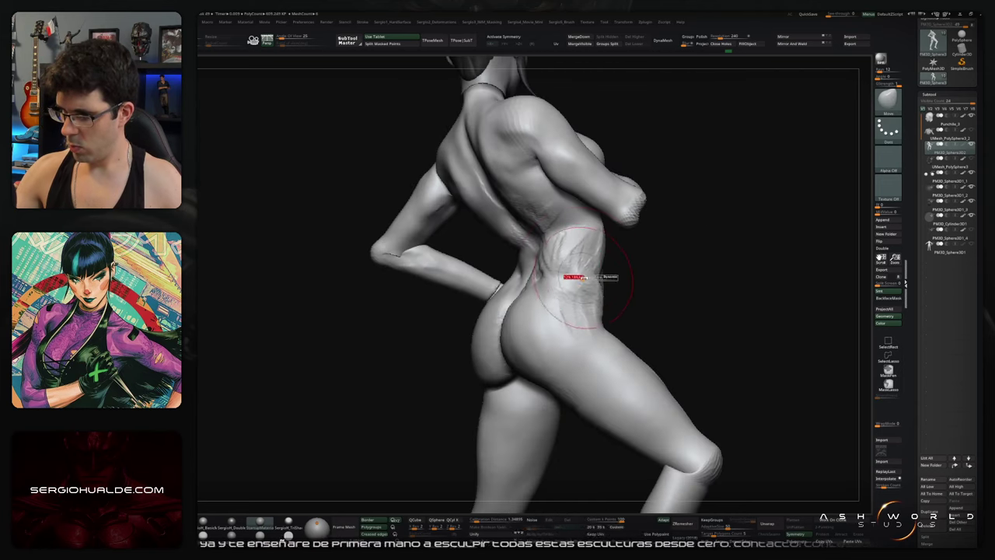
Step: Briefly isolate the forearm, then unhide the whole figure
{"action": "right_click_drag", "start_coordinate": [583, 276], "coordinate": [586, 239]}
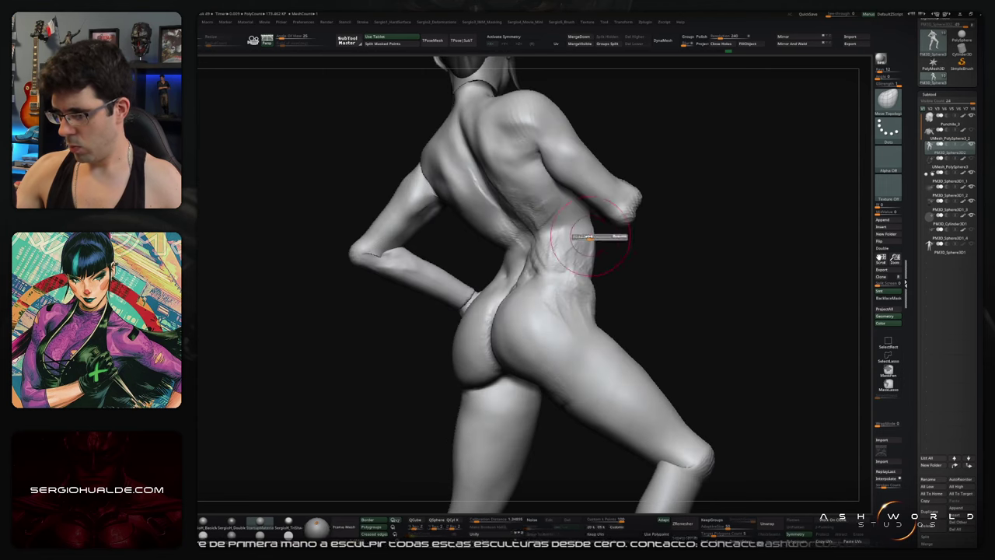
{"action": "left_click", "coordinate": [616, 211], "text": "ctrl+shift"}
{"action": "left_click", "coordinate": [658, 231], "text": "ctrl+shift"}
{"action": "mouse_move", "coordinate": [657, 231]}
{"action": "right_mouse_down"}
{"action": "mouse_move", "coordinate": [655, 196]}
{"action": "mouse_move", "coordinate": [642, 246]}
{"action": "right_mouse_up"}
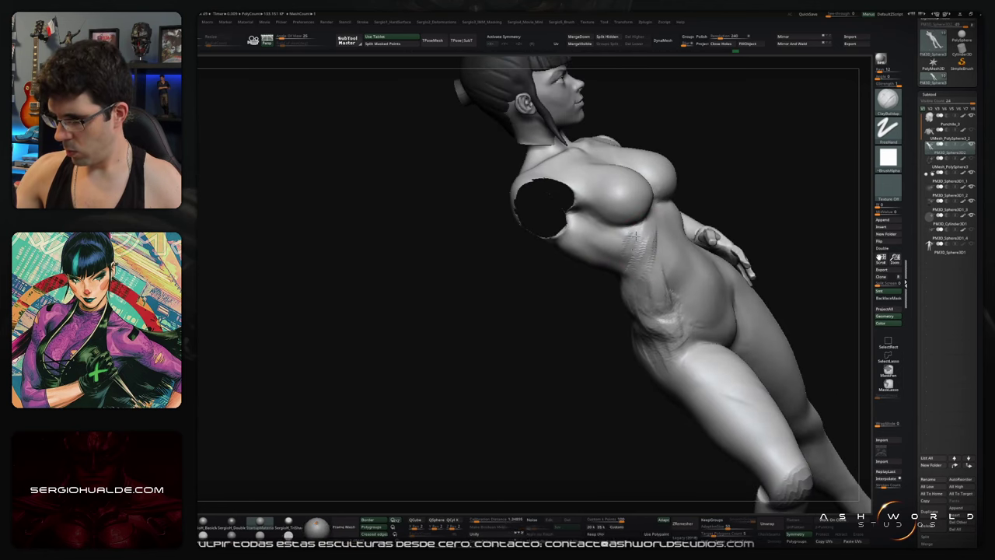
Step: Sculpt stroke marks along the side of the ribcage
{"action": "left_click_drag", "start_coordinate": [635, 236], "coordinate": [609, 237]}
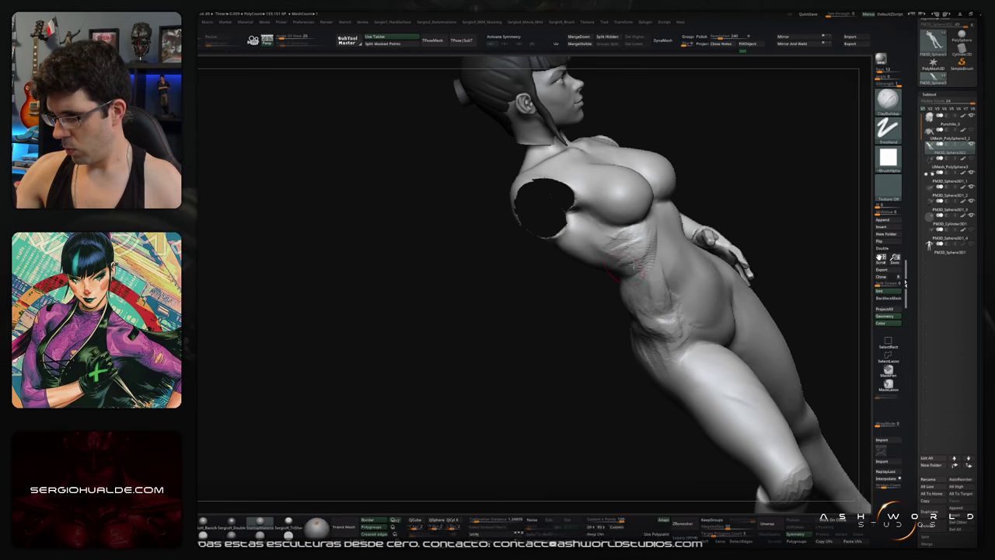
{"action": "right_click_drag", "start_coordinate": [639, 256], "coordinate": [640, 247]}
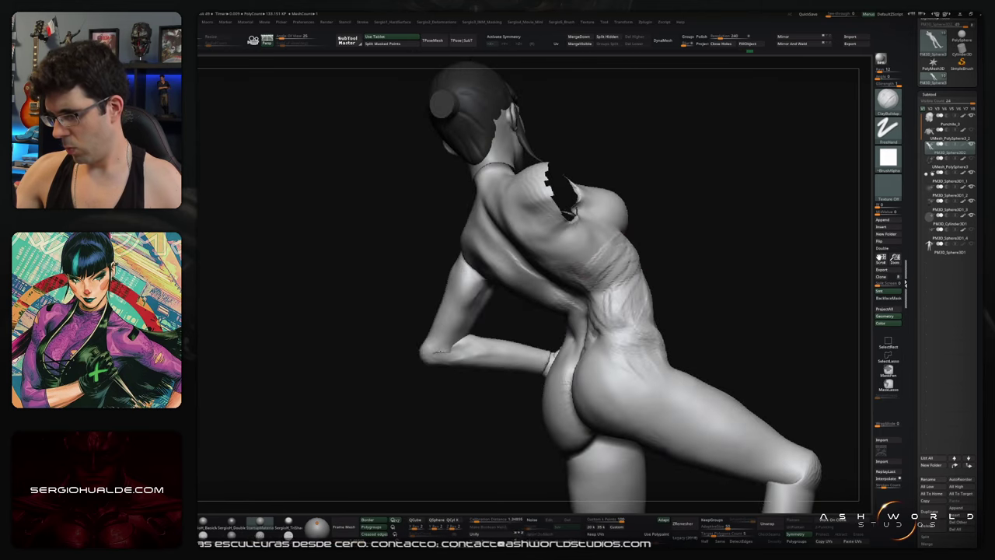
{"action": "mouse_move", "coordinate": [615, 268]}
{"action": "right_mouse_down"}
{"action": "mouse_move", "coordinate": [698, 263]}
{"action": "mouse_move", "coordinate": [677, 306]}
{"action": "mouse_move", "coordinate": [632, 278]}
{"action": "mouse_move", "coordinate": [623, 285]}
{"action": "right_mouse_up"}
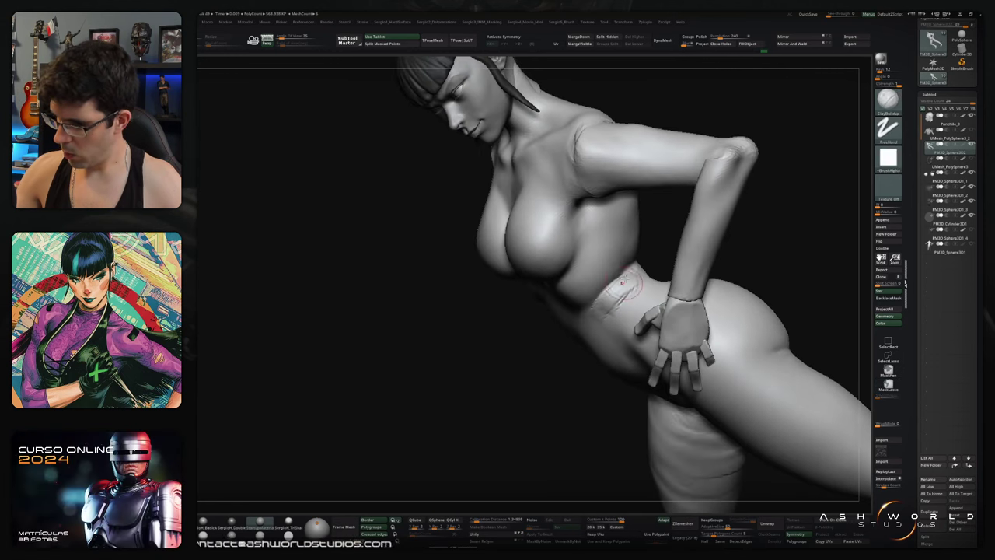
Step: Add ClayBuildup strokes defining the waist band, checking it from front and side
{"action": "left_click_drag", "start_coordinate": [636, 273], "coordinate": [626, 310]}
{"action": "mouse_move", "coordinate": [613, 308]}
{"action": "right_mouse_down"}
{"action": "mouse_move", "coordinate": [620, 271]}
{"action": "mouse_move", "coordinate": [598, 273]}
{"action": "right_mouse_up"}
{"action": "left_click_drag", "start_coordinate": [598, 268], "coordinate": [579, 283]}
{"action": "mouse_move", "coordinate": [583, 279]}
{"action": "right_mouse_down"}
{"action": "mouse_move", "coordinate": [592, 275]}
{"action": "mouse_move", "coordinate": [556, 294]}
{"action": "mouse_move", "coordinate": [571, 279]}
{"action": "mouse_move", "coordinate": [619, 279]}
{"action": "mouse_move", "coordinate": [587, 327]}
{"action": "mouse_move", "coordinate": [552, 334]}
{"action": "mouse_move", "coordinate": [561, 346]}
{"action": "mouse_move", "coordinate": [556, 334]}
{"action": "mouse_move", "coordinate": [603, 318]}
{"action": "mouse_move", "coordinate": [593, 332]}
{"action": "right_mouse_up"}
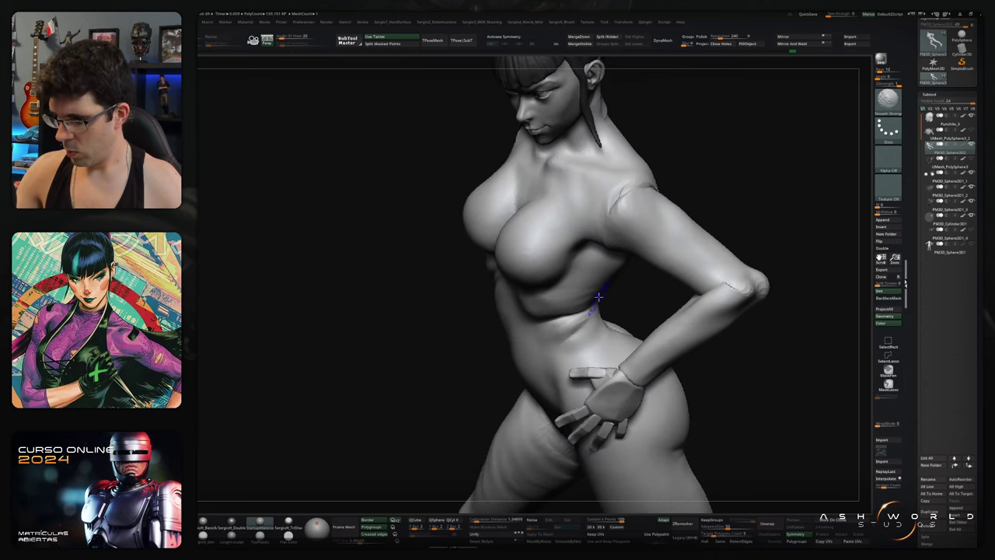
{"action": "right_click_drag", "start_coordinate": [611, 293], "coordinate": [596, 293]}
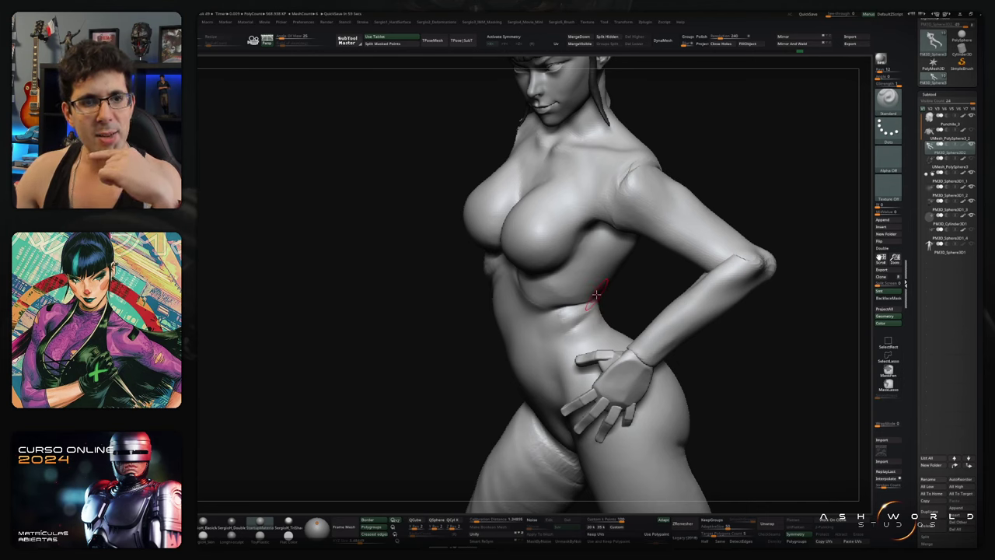
{"action": "mouse_move", "coordinate": [595, 294]}
{"action": "right_mouse_down"}
{"action": "mouse_move", "coordinate": [536, 296]}
{"action": "mouse_move", "coordinate": [544, 288]}
{"action": "right_mouse_up"}
{"action": "right_click_drag", "start_coordinate": [493, 317], "coordinate": [546, 283]}
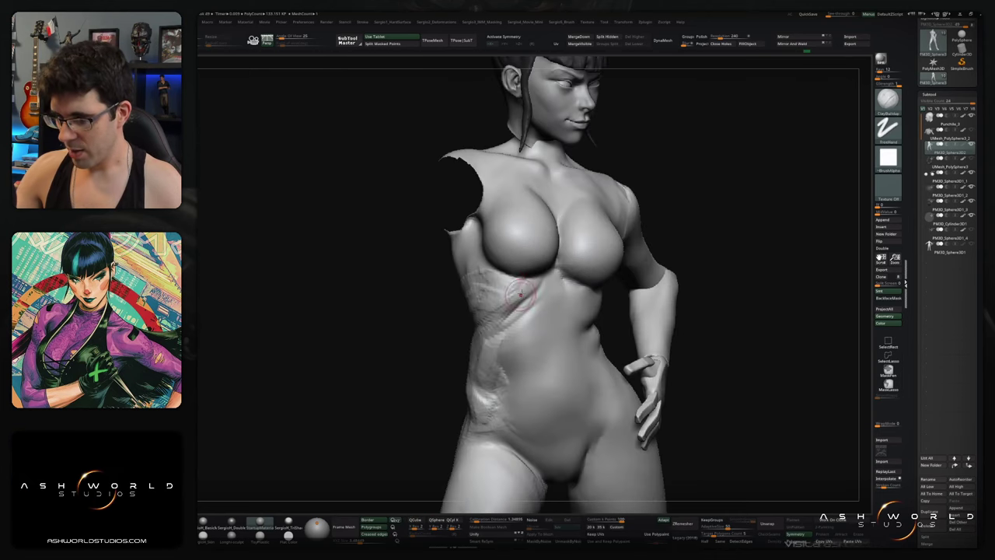
Step: Push out the crease at her right waist with the Move brush
{"action": "right_click_drag", "start_coordinate": [541, 286], "coordinate": [538, 305]}
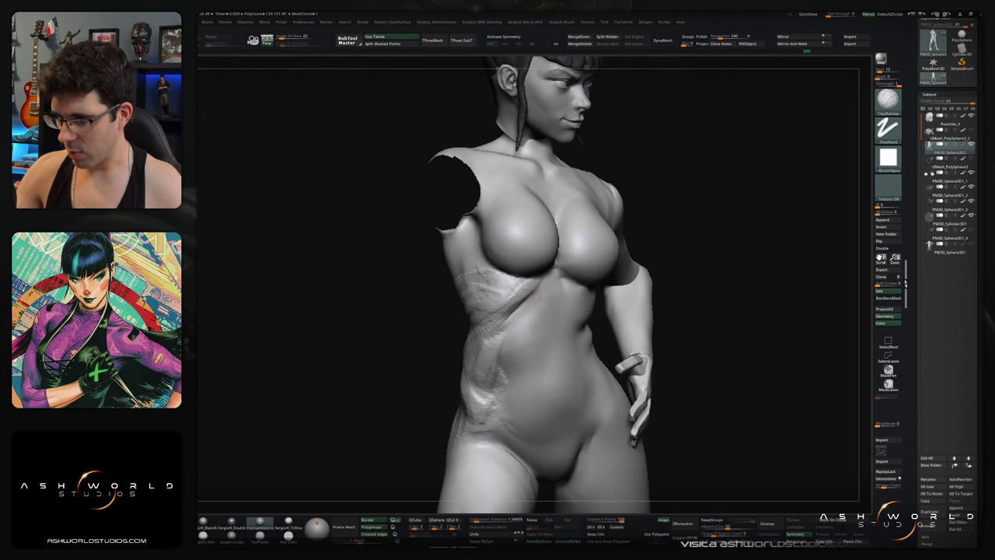
{"action": "right_click_drag", "start_coordinate": [584, 294], "coordinate": [604, 310]}
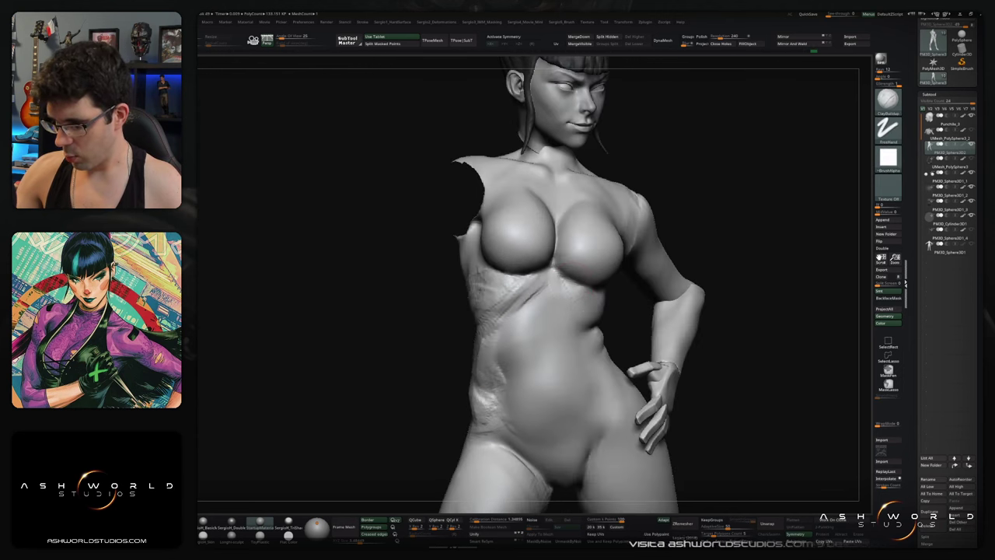
{"action": "key", "text": "b"}
{"action": "key", "text": "m"}
{"action": "key", "text": "v"}
{"action": "left_click_drag", "start_coordinate": [604, 309], "coordinate": [601, 306]}
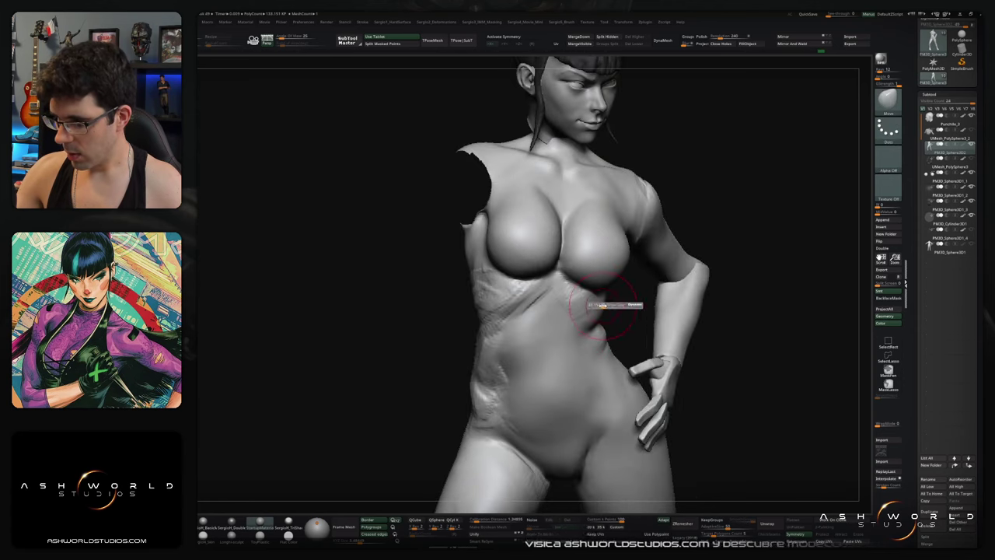
Step: Return to ClayBuildup and blend the abdomen while orbiting from front to back three-quarter
{"action": "key", "text": "b"}
{"action": "key", "text": "c"}
{"action": "key", "text": "b"}
{"action": "mouse_move", "coordinate": [602, 306]}
{"action": "right_mouse_down"}
{"action": "mouse_move", "coordinate": [611, 329]}
{"action": "mouse_move", "coordinate": [653, 323]}
{"action": "mouse_move", "coordinate": [601, 314]}
{"action": "right_mouse_up"}
{"action": "mouse_move", "coordinate": [620, 364]}
{"action": "right_mouse_down"}
{"action": "mouse_move", "coordinate": [634, 310]}
{"action": "mouse_move", "coordinate": [624, 327]}
{"action": "mouse_move", "coordinate": [510, 365]}
{"action": "mouse_move", "coordinate": [544, 342]}
{"action": "right_mouse_up"}
{"action": "right_click_drag", "start_coordinate": [498, 298], "coordinate": [502, 298]}
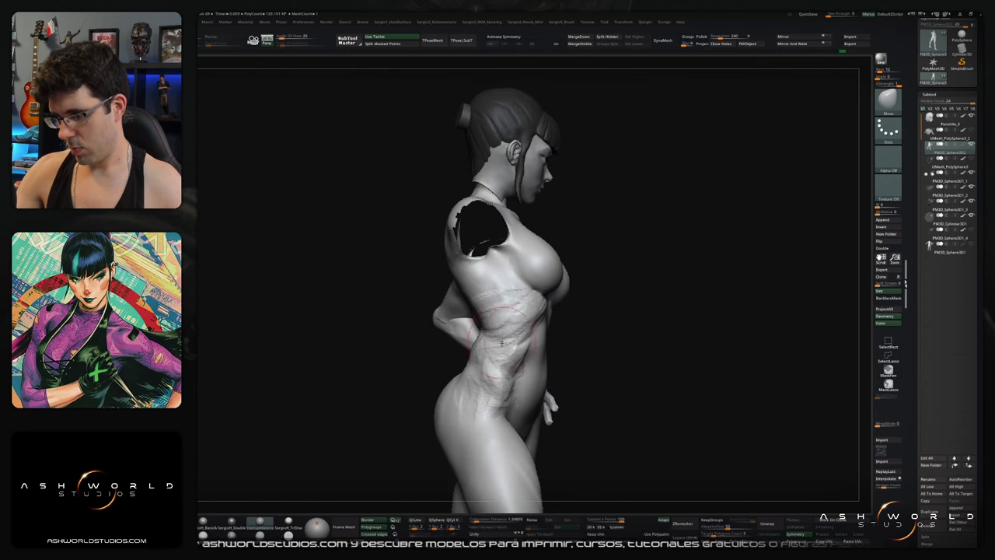
{"action": "mouse_move", "coordinate": [502, 342]}
{"action": "right_mouse_down"}
{"action": "mouse_move", "coordinate": [502, 329]}
{"action": "mouse_move", "coordinate": [555, 329]}
{"action": "mouse_move", "coordinate": [517, 279]}
{"action": "mouse_move", "coordinate": [560, 334]}
{"action": "mouse_move", "coordinate": [584, 347]}
{"action": "mouse_move", "coordinate": [619, 293]}
{"action": "mouse_move", "coordinate": [602, 324]}
{"action": "mouse_move", "coordinate": [484, 292]}
{"action": "mouse_move", "coordinate": [490, 283]}
{"action": "mouse_move", "coordinate": [507, 292]}
{"action": "mouse_move", "coordinate": [492, 277]}
{"action": "mouse_move", "coordinate": [458, 299]}
{"action": "mouse_move", "coordinate": [536, 307]}
{"action": "mouse_move", "coordinate": [483, 274]}
{"action": "right_mouse_up"}
{"action": "key", "text": "b"}
{"action": "key", "text": "c"}
{"action": "key", "text": "b"}
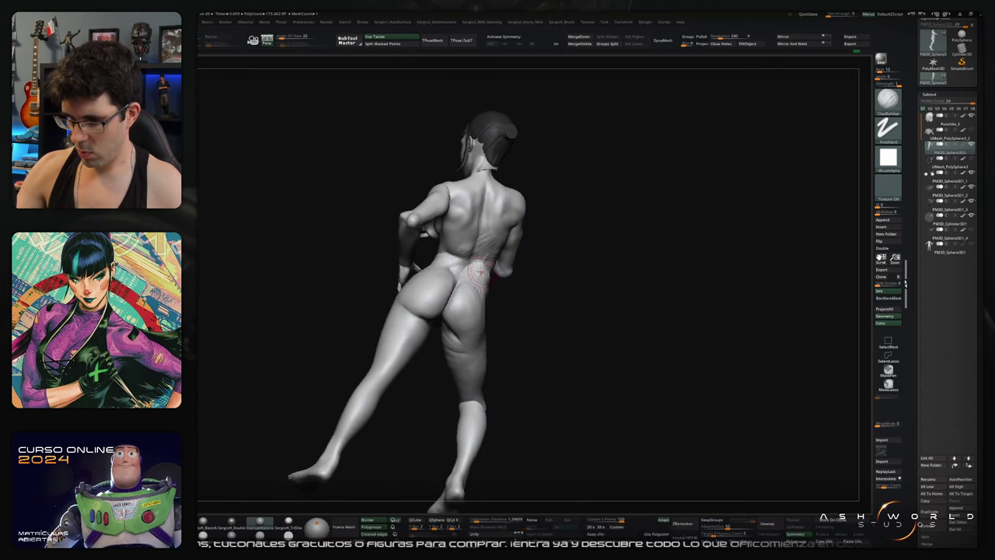
Step: Orbit around the back, swap between Standard and ClayBuildup, and smooth the upper-arm striations
{"action": "mouse_move", "coordinate": [478, 318]}
{"action": "right_mouse_down"}
{"action": "mouse_move", "coordinate": [468, 308]}
{"action": "mouse_move", "coordinate": [515, 331]}
{"action": "right_mouse_up"}
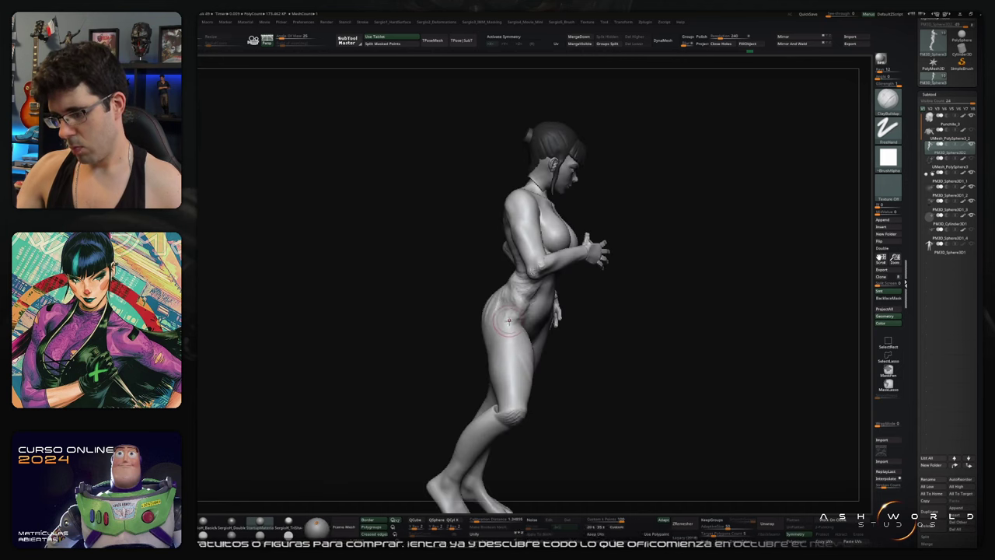
{"action": "mouse_move", "coordinate": [513, 279]}
{"action": "right_mouse_down"}
{"action": "mouse_move", "coordinate": [510, 287]}
{"action": "mouse_move", "coordinate": [548, 284]}
{"action": "mouse_move", "coordinate": [555, 309]}
{"action": "mouse_move", "coordinate": [483, 230]}
{"action": "mouse_move", "coordinate": [519, 259]}
{"action": "mouse_move", "coordinate": [492, 237]}
{"action": "right_mouse_up"}
{"action": "key", "text": "b"}
{"action": "key", "text": "s"}
{"action": "key", "text": "t"}
{"action": "key", "text": "b"}
{"action": "key", "text": "c"}
{"action": "key", "text": "b"}
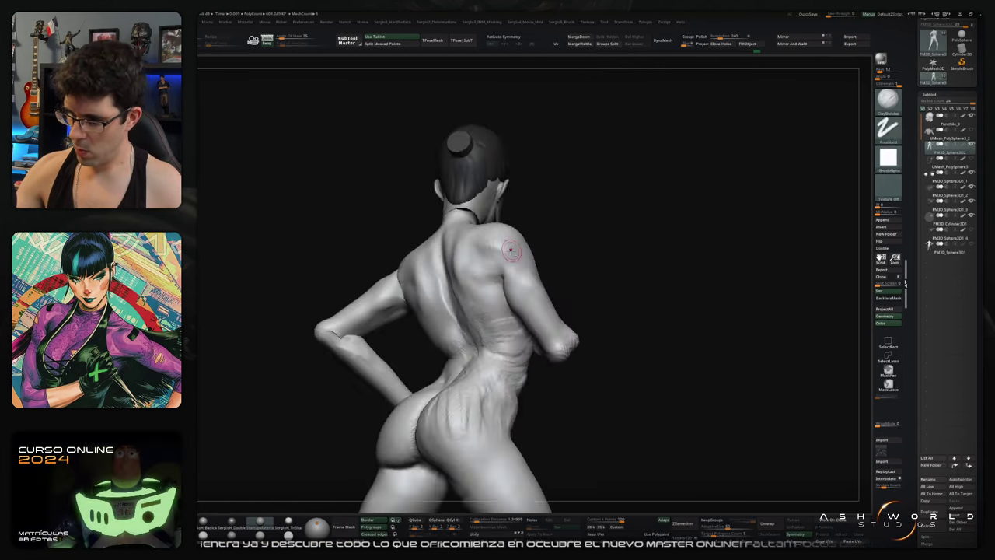
{"action": "mouse_move", "coordinate": [517, 262]}
{"action": "right_mouse_down"}
{"action": "mouse_move", "coordinate": [500, 234]}
{"action": "mouse_move", "coordinate": [511, 229]}
{"action": "mouse_move", "coordinate": [505, 212]}
{"action": "right_mouse_up"}
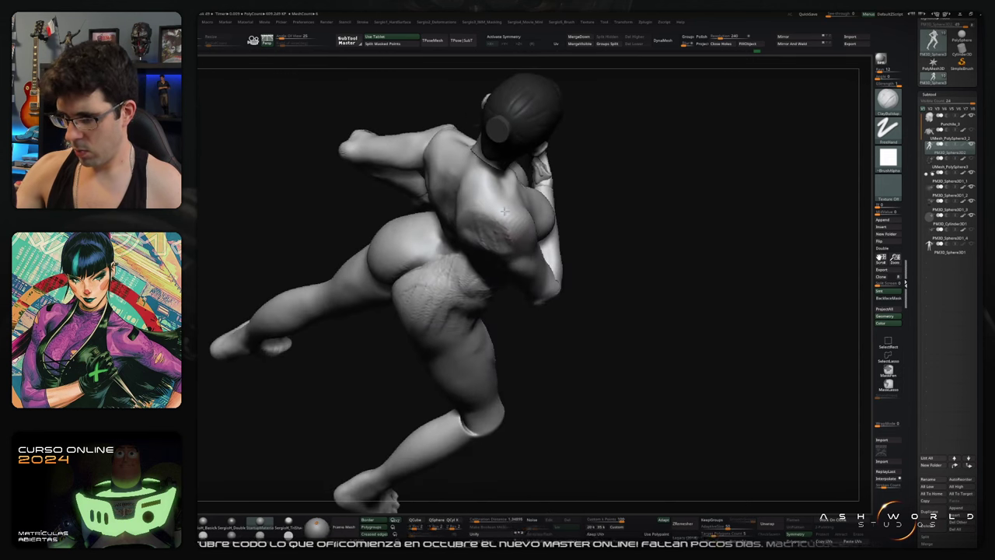
{"action": "mouse_move", "coordinate": [527, 242]}
{"action": "right_mouse_down"}
{"action": "mouse_move", "coordinate": [529, 219]}
{"action": "mouse_move", "coordinate": [518, 243]}
{"action": "right_mouse_up"}
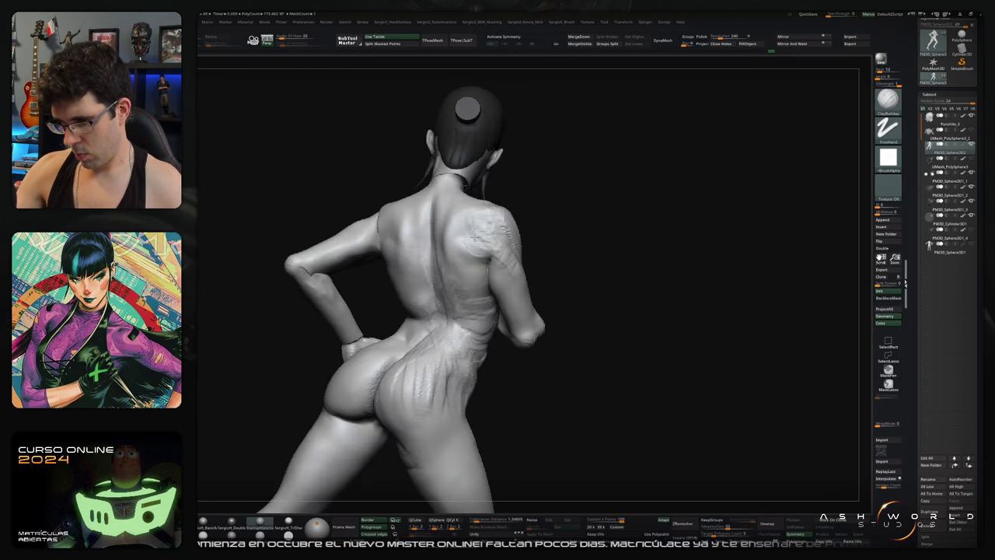
{"action": "mouse_move", "coordinate": [484, 224]}
{"action": "right_mouse_down"}
{"action": "mouse_move", "coordinate": [532, 272]}
{"action": "mouse_move", "coordinate": [550, 265]}
{"action": "right_mouse_up"}
{"action": "left_click_drag", "start_coordinate": [551, 265], "coordinate": [541, 265], "text": "shift"}
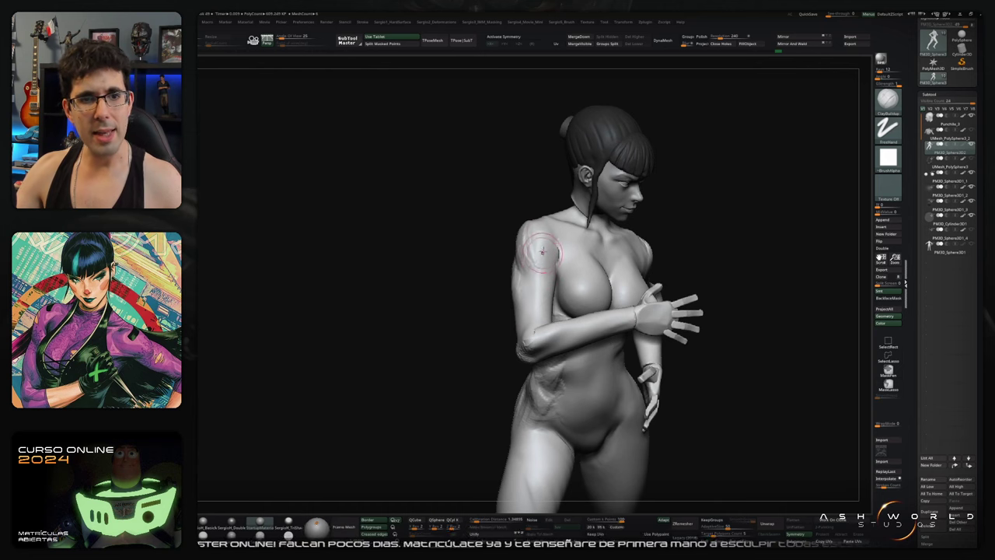
Step: Pull the right shoulder contour into a new shape with the Move brush
{"action": "right_click_drag", "start_coordinate": [561, 233], "coordinate": [561, 218], "text": "ctrl"}
{"action": "right_click_drag", "start_coordinate": [553, 274], "coordinate": [547, 271]}
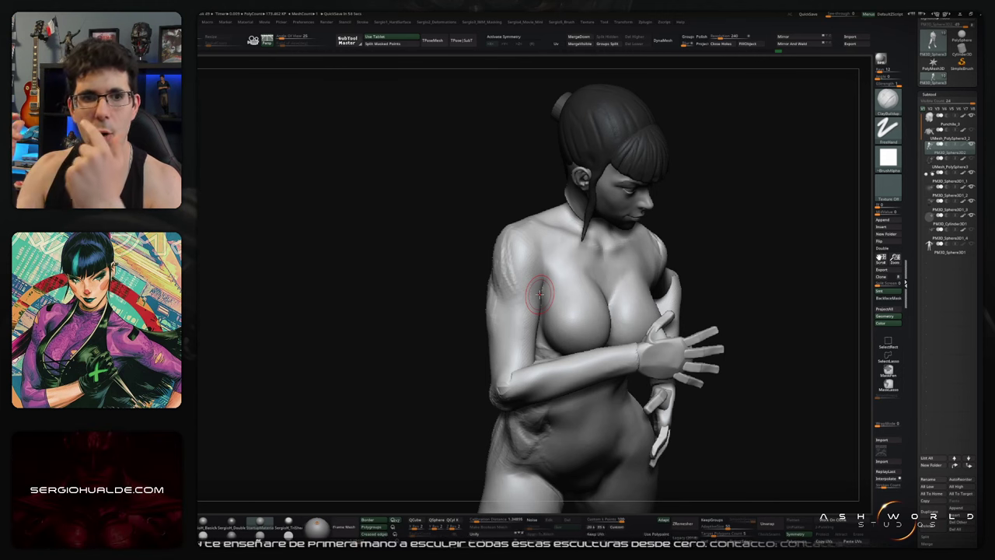
{"action": "mouse_move", "coordinate": [539, 294]}
{"action": "left_mouse_down"}
{"action": "mouse_move", "coordinate": [542, 340]}
{"action": "mouse_move", "coordinate": [551, 307]}
{"action": "left_mouse_up"}
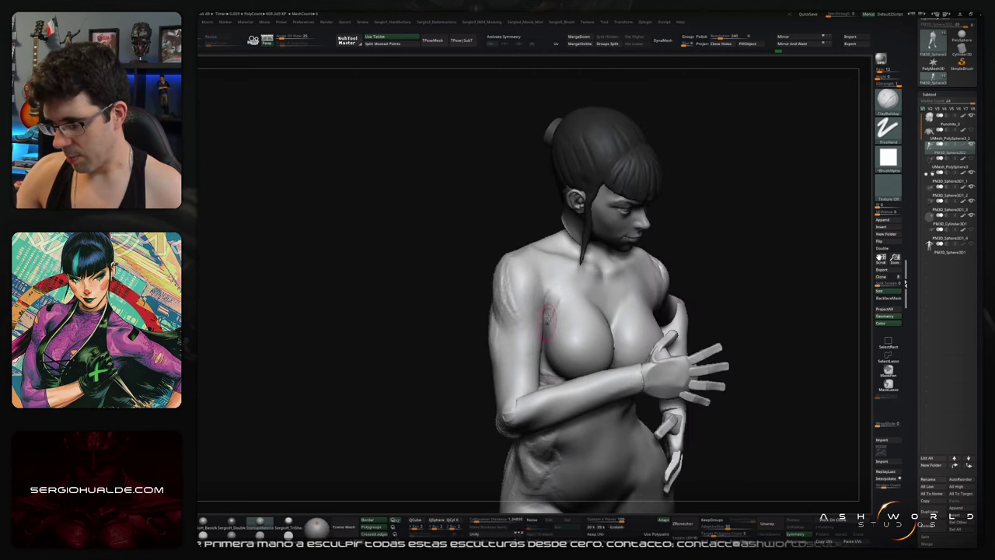
{"action": "mouse_move", "coordinate": [550, 296]}
{"action": "left_mouse_down"}
{"action": "mouse_move", "coordinate": [530, 320]}
{"action": "mouse_move", "coordinate": [532, 287]}
{"action": "left_mouse_up"}
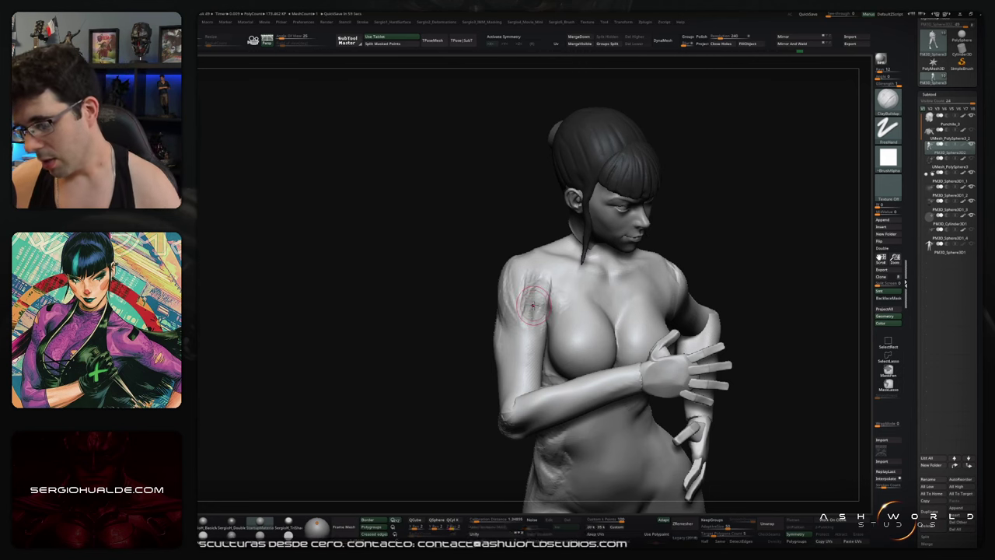
{"action": "mouse_move", "coordinate": [533, 306]}
{"action": "left_mouse_down"}
{"action": "mouse_move", "coordinate": [535, 278]}
{"action": "mouse_move", "coordinate": [558, 301]}
{"action": "mouse_move", "coordinate": [552, 311]}
{"action": "left_mouse_up"}
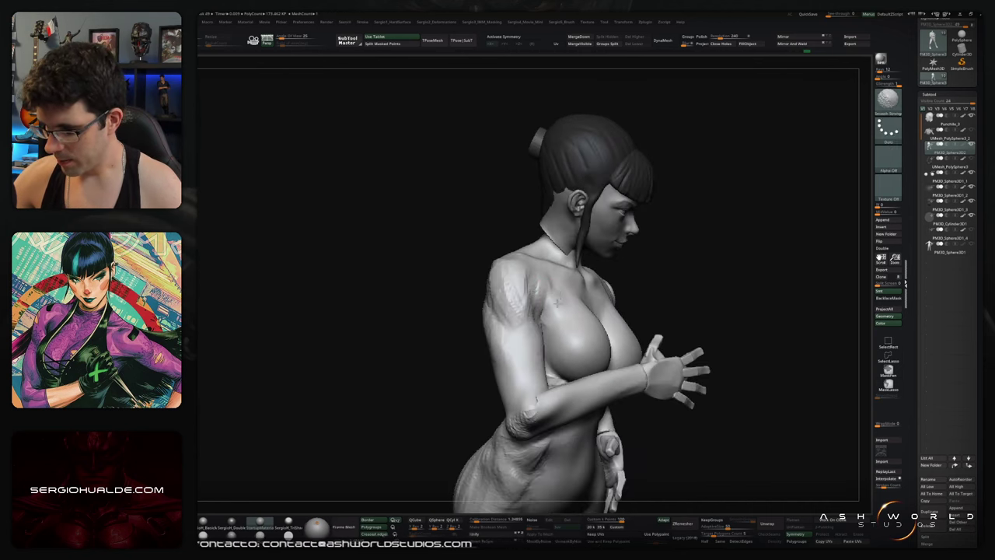
{"action": "left_click_drag", "start_coordinate": [541, 282], "coordinate": [525, 284]}
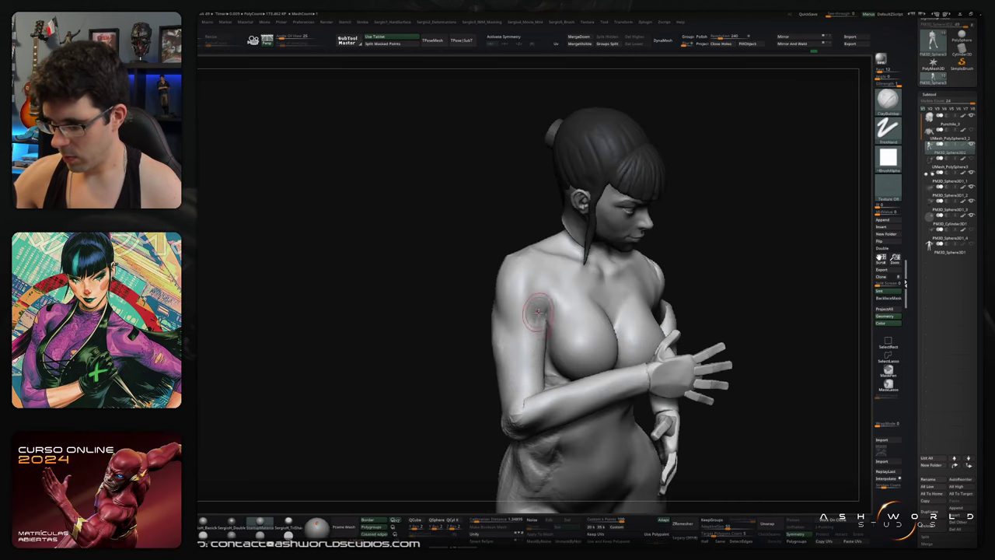
{"action": "key", "text": "b"}
{"action": "key", "text": "m"}
{"action": "key", "text": "v"}
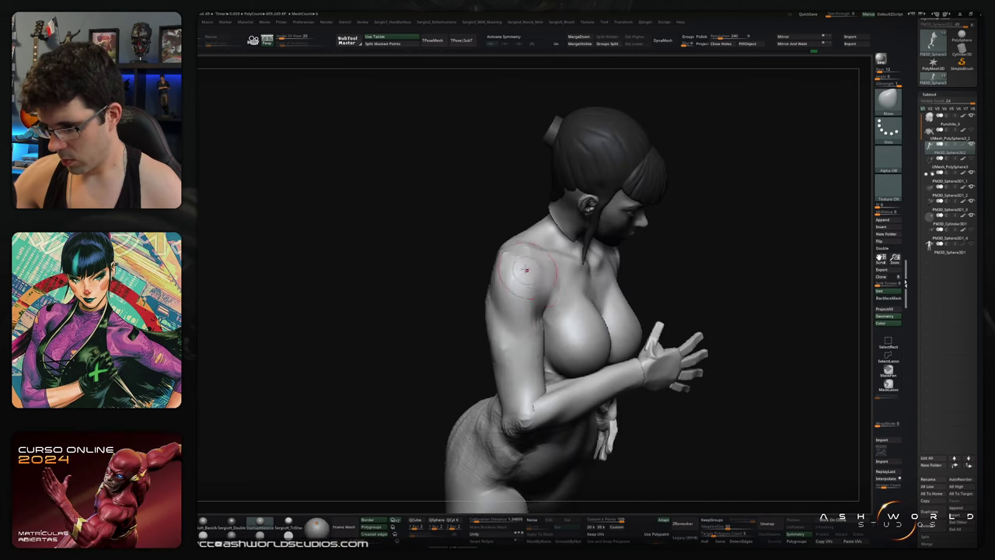
{"action": "mouse_move", "coordinate": [530, 275]}
{"action": "left_mouse_down"}
{"action": "mouse_move", "coordinate": [488, 307]}
{"action": "mouse_move", "coordinate": [515, 286]}
{"action": "left_mouse_up"}
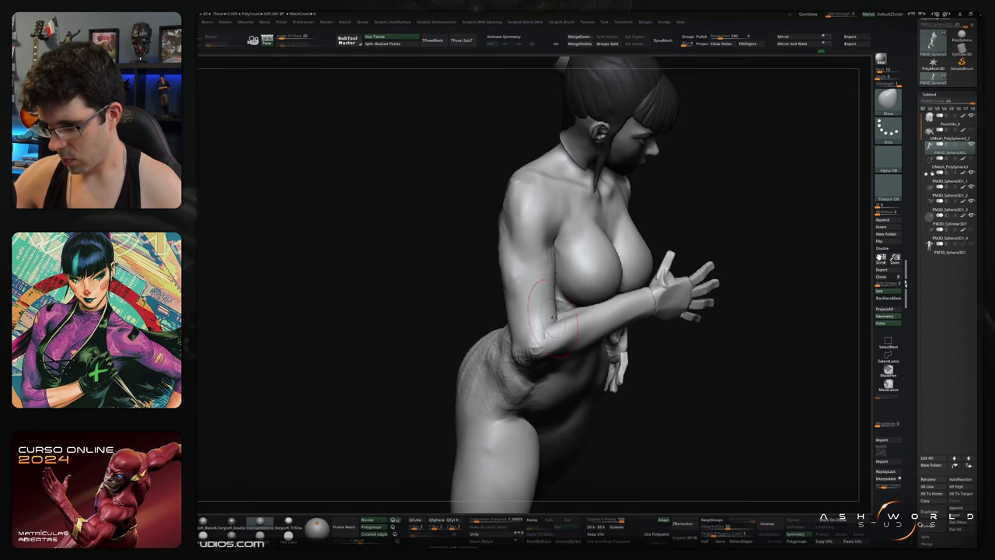
Step: Hide the body so only the head and arm remain visible
{"action": "mouse_move", "coordinate": [524, 360]}
{"action": "left_mouse_down"}
{"action": "mouse_move", "coordinate": [521, 377]}
{"action": "mouse_move", "coordinate": [521, 362]}
{"action": "mouse_move", "coordinate": [533, 367]}
{"action": "mouse_move", "coordinate": [560, 326]}
{"action": "mouse_move", "coordinate": [538, 337]}
{"action": "left_mouse_up"}
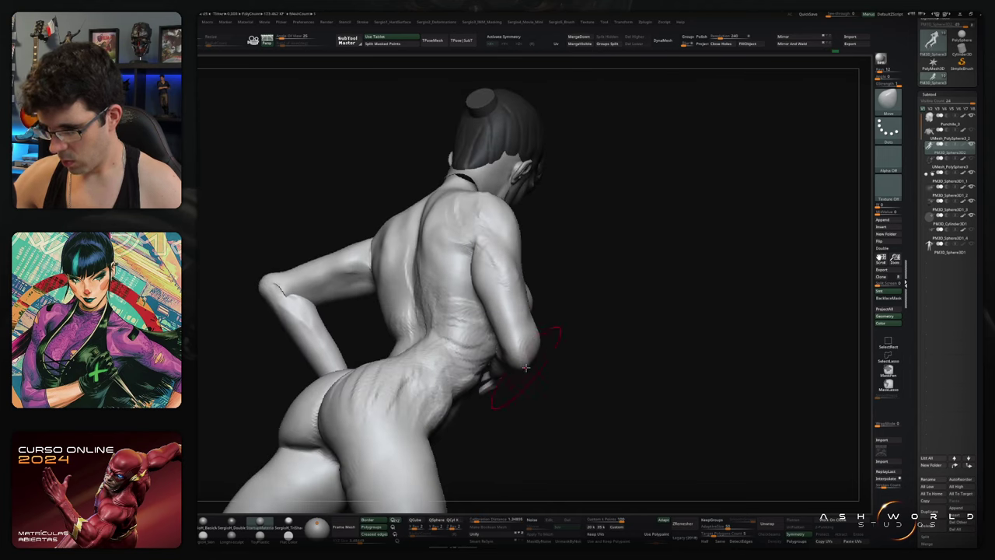
{"action": "left_click_drag", "start_coordinate": [540, 335], "coordinate": [482, 307]}
{"action": "left_click", "coordinate": [532, 333], "text": "ctrl+shift"}
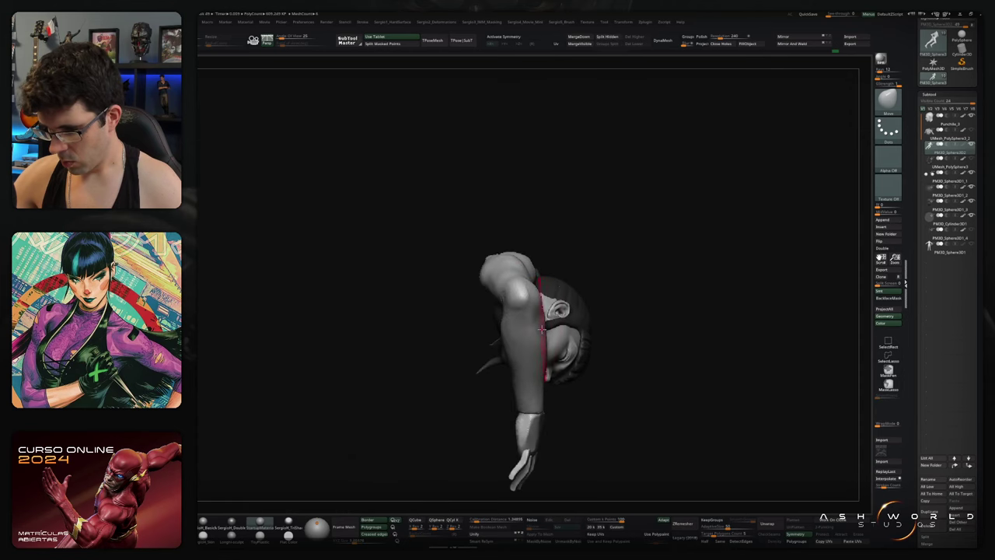
Step: Smooth away the crease on the isolated arm's elbow
{"action": "mouse_move", "coordinate": [521, 328]}
{"action": "right_mouse_down"}
{"action": "mouse_move", "coordinate": [541, 307]}
{"action": "mouse_move", "coordinate": [519, 294]}
{"action": "right_mouse_up"}
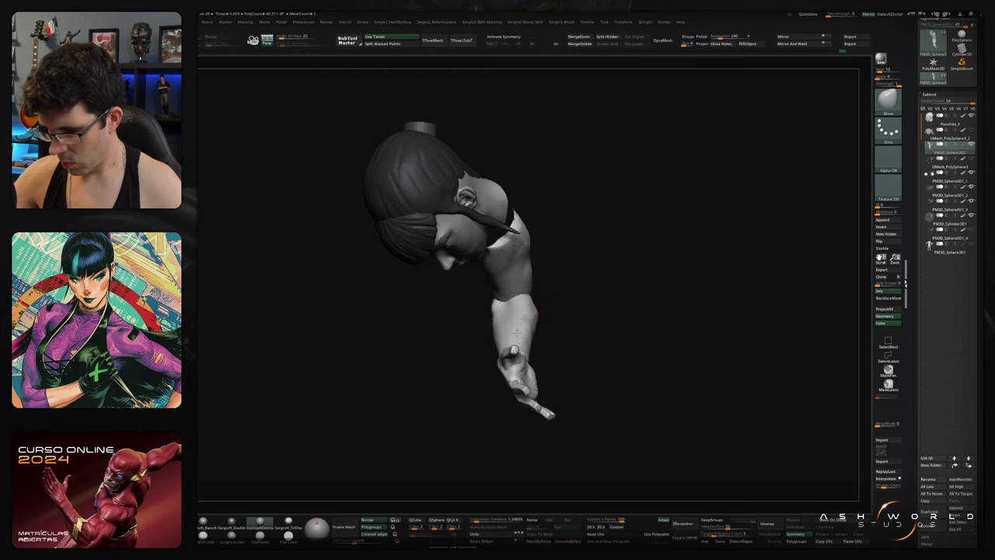
{"action": "mouse_move", "coordinate": [532, 318]}
{"action": "right_mouse_down"}
{"action": "mouse_move", "coordinate": [545, 274]}
{"action": "mouse_move", "coordinate": [511, 295]}
{"action": "mouse_move", "coordinate": [531, 283]}
{"action": "mouse_move", "coordinate": [529, 294]}
{"action": "mouse_move", "coordinate": [533, 282]}
{"action": "mouse_move", "coordinate": [488, 284]}
{"action": "mouse_move", "coordinate": [524, 267]}
{"action": "mouse_move", "coordinate": [504, 233]}
{"action": "mouse_move", "coordinate": [556, 228]}
{"action": "right_mouse_up"}
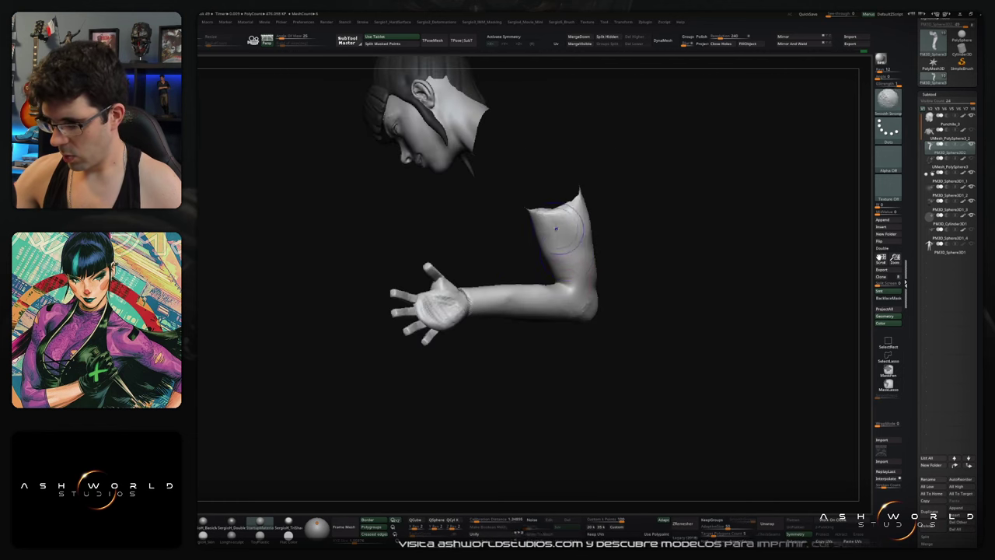
{"action": "mouse_move", "coordinate": [557, 280]}
{"action": "right_mouse_down"}
{"action": "mouse_move", "coordinate": [548, 288]}
{"action": "mouse_move", "coordinate": [555, 269]}
{"action": "mouse_move", "coordinate": [520, 256]}
{"action": "right_mouse_up"}
{"action": "left_click_drag", "start_coordinate": [541, 291], "coordinate": [524, 254], "text": "shift"}
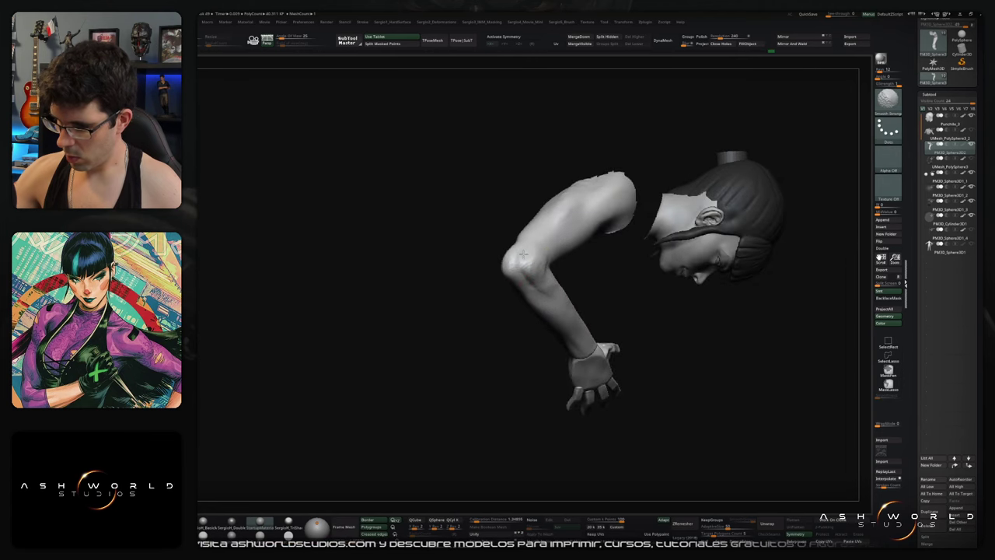
{"action": "mouse_move", "coordinate": [540, 269]}
{"action": "right_mouse_down"}
{"action": "mouse_move", "coordinate": [568, 250]}
{"action": "mouse_move", "coordinate": [576, 275]}
{"action": "mouse_move", "coordinate": [548, 271]}
{"action": "mouse_move", "coordinate": [548, 255]}
{"action": "mouse_move", "coordinate": [528, 242]}
{"action": "mouse_move", "coordinate": [547, 255]}
{"action": "right_mouse_up"}
Step: Unhide the full figure and switch to MaskLasso
{"action": "key", "text": "shift"}
{"action": "mouse_move", "coordinate": [582, 267]}
{"action": "right_mouse_down"}
{"action": "mouse_move", "coordinate": [593, 289]}
{"action": "mouse_move", "coordinate": [549, 333]}
{"action": "mouse_move", "coordinate": [564, 243]}
{"action": "mouse_move", "coordinate": [660, 304]}
{"action": "mouse_move", "coordinate": [623, 282]}
{"action": "mouse_move", "coordinate": [579, 336]}
{"action": "mouse_move", "coordinate": [552, 328]}
{"action": "right_mouse_up"}
{"action": "key", "text": "w"}
{"action": "key", "text": "ctrl"}
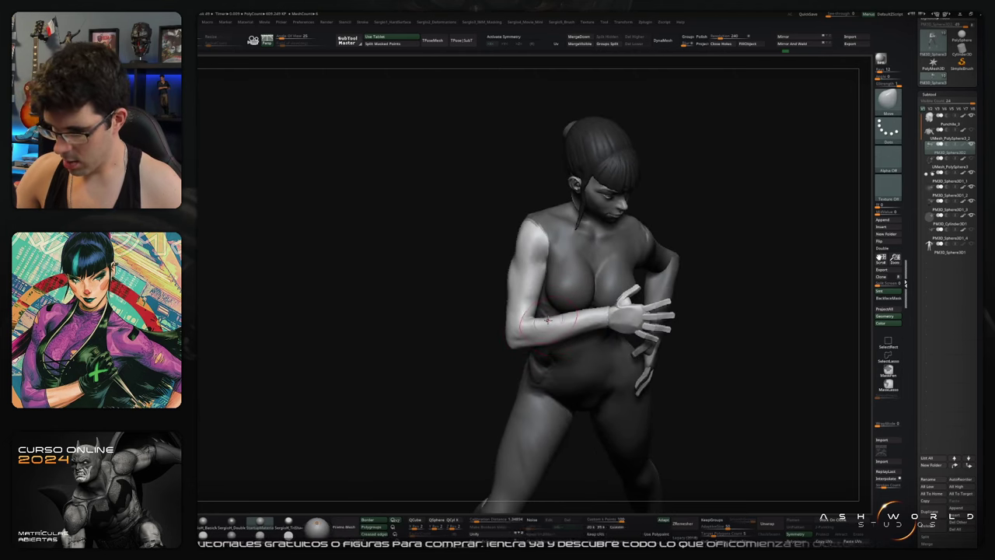
Step: Refine and smooth the chest and cleavage with DamStandard where the arm meets the breast
{"action": "mouse_move", "coordinate": [603, 317]}
{"action": "right_mouse_down"}
{"action": "mouse_move", "coordinate": [698, 319]}
{"action": "mouse_move", "coordinate": [596, 360]}
{"action": "mouse_move", "coordinate": [544, 288]}
{"action": "mouse_move", "coordinate": [586, 276]}
{"action": "right_mouse_up"}
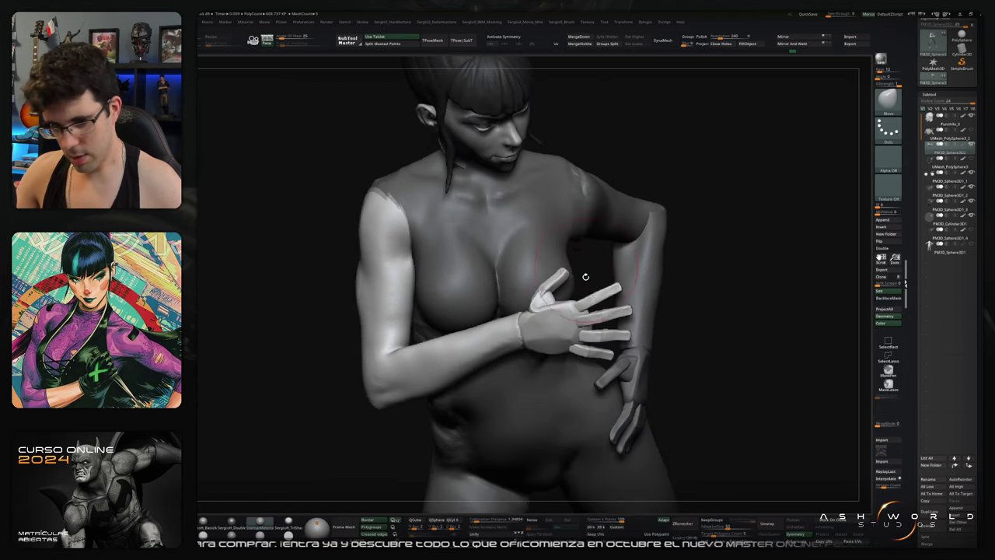
{"action": "mouse_move", "coordinate": [573, 310]}
{"action": "right_mouse_down"}
{"action": "mouse_move", "coordinate": [589, 335]}
{"action": "mouse_move", "coordinate": [495, 306]}
{"action": "mouse_move", "coordinate": [486, 283]}
{"action": "mouse_move", "coordinate": [502, 277]}
{"action": "right_mouse_up"}
{"action": "key", "text": "b"}
{"action": "key", "text": "d"}
{"action": "key", "text": "s"}
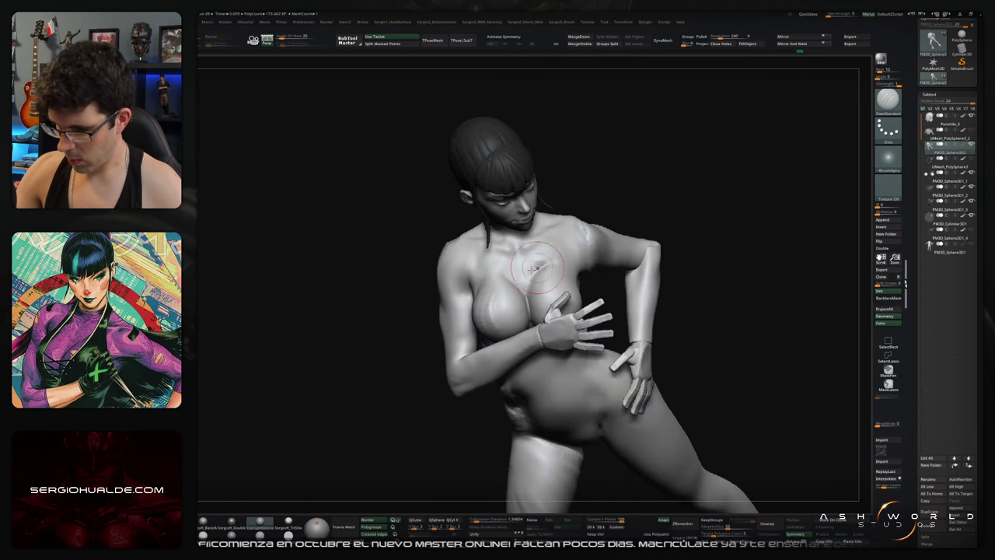
{"action": "left_click_drag", "start_coordinate": [491, 262], "coordinate": [537, 263], "text": "shift"}
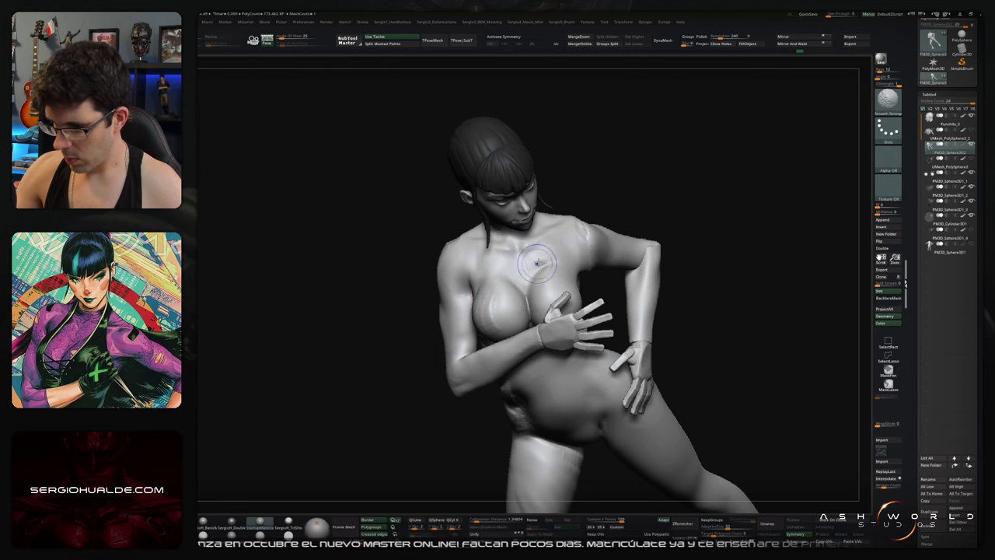
Step: Build up the chest with ClayBuildup, then hide the body leaving only head and arm
{"action": "right_click_drag", "start_coordinate": [537, 263], "coordinate": [557, 288]}
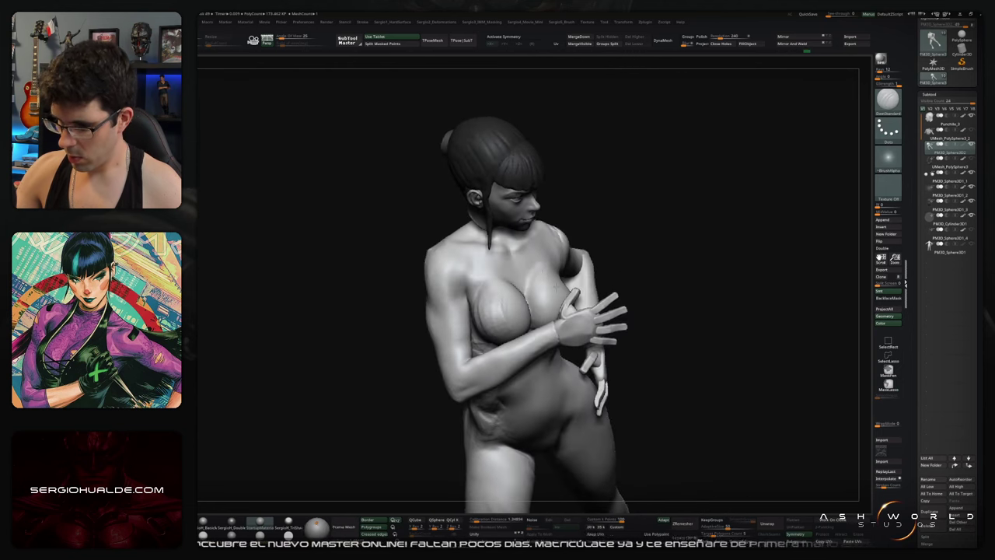
{"action": "key", "text": "b"}
{"action": "key", "text": "c"}
{"action": "key", "text": "b"}
{"action": "mouse_move", "coordinate": [543, 306]}
{"action": "right_mouse_down"}
{"action": "mouse_move", "coordinate": [507, 289]}
{"action": "mouse_move", "coordinate": [466, 303]}
{"action": "right_mouse_up"}
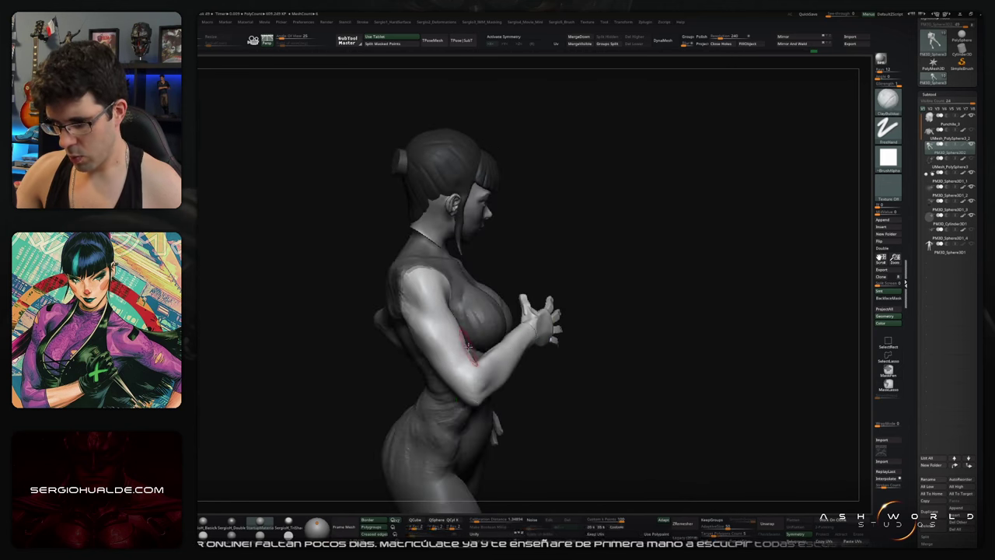
{"action": "right_click_drag", "start_coordinate": [544, 326], "coordinate": [459, 342]}
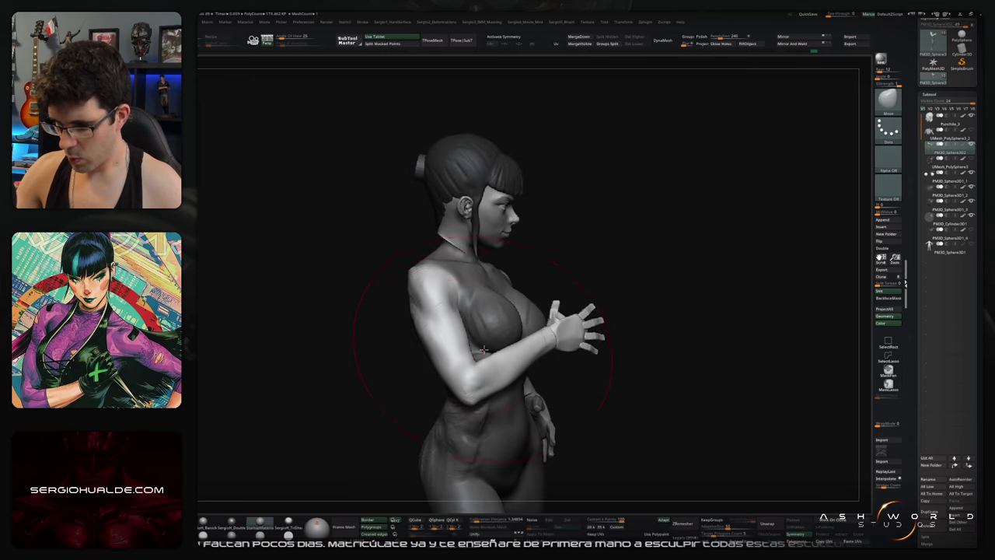
{"action": "mouse_move", "coordinate": [459, 341]}
{"action": "right_mouse_down"}
{"action": "mouse_move", "coordinate": [572, 471]}
{"action": "mouse_move", "coordinate": [593, 267]}
{"action": "mouse_move", "coordinate": [677, 329]}
{"action": "mouse_move", "coordinate": [559, 353]}
{"action": "mouse_move", "coordinate": [532, 380]}
{"action": "right_mouse_up"}
{"action": "right_click_drag", "start_coordinate": [585, 346], "coordinate": [490, 387]}
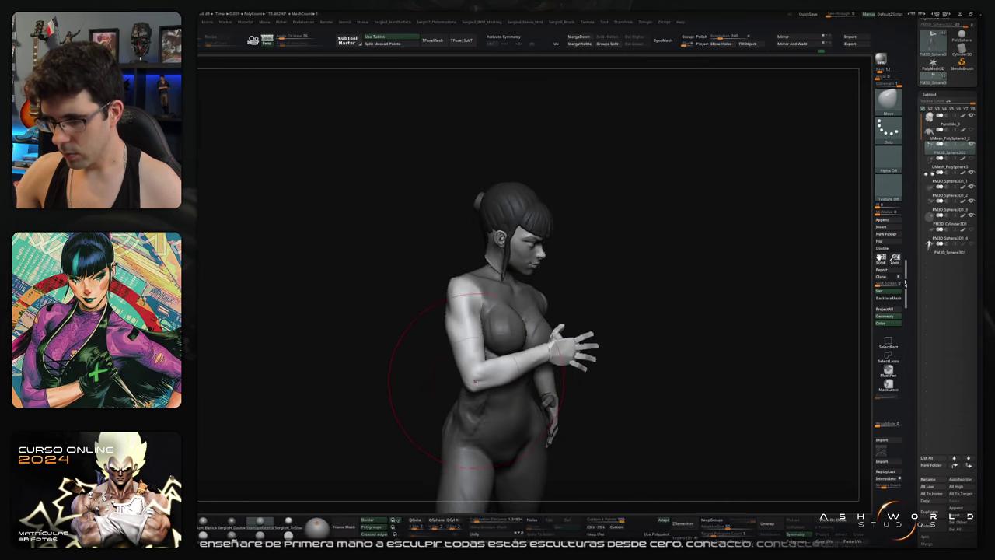
{"action": "mouse_move", "coordinate": [473, 354]}
{"action": "right_mouse_down"}
{"action": "mouse_move", "coordinate": [504, 377]}
{"action": "mouse_move", "coordinate": [490, 382]}
{"action": "mouse_move", "coordinate": [484, 364]}
{"action": "mouse_move", "coordinate": [497, 344]}
{"action": "mouse_move", "coordinate": [516, 379]}
{"action": "mouse_move", "coordinate": [504, 394]}
{"action": "mouse_move", "coordinate": [496, 386]}
{"action": "mouse_move", "coordinate": [537, 353]}
{"action": "right_mouse_up"}
{"action": "left_click", "coordinate": [545, 358], "text": "ctrl+shift"}
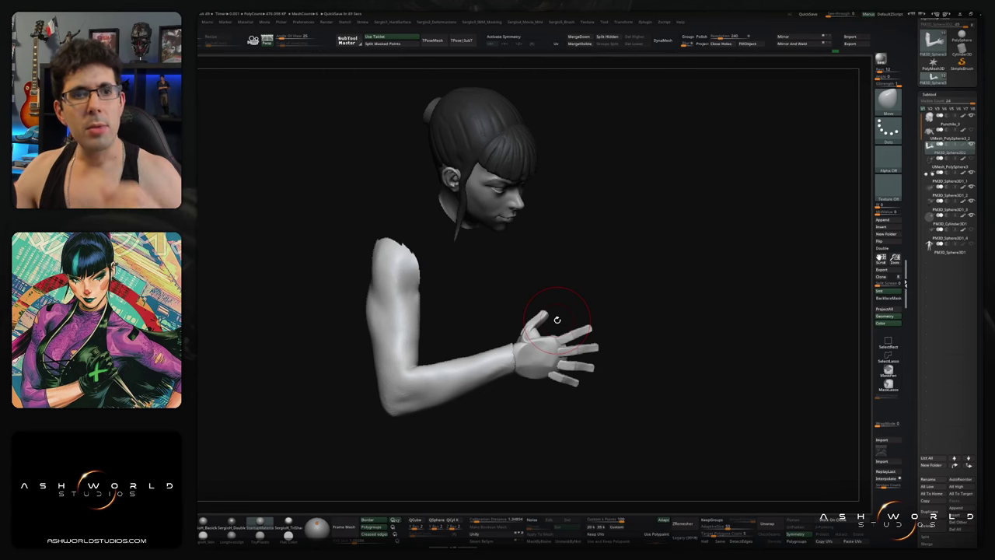
Step: Zoom out, orbit the isolated head and arm, and unhide the torso and legs
{"action": "scroll", "coordinate": [626, 320], "scroll_direction": "down", "scroll_amount": 2}
{"action": "scroll", "coordinate": [626, 320], "scroll_direction": "down", "scroll_amount": 2}
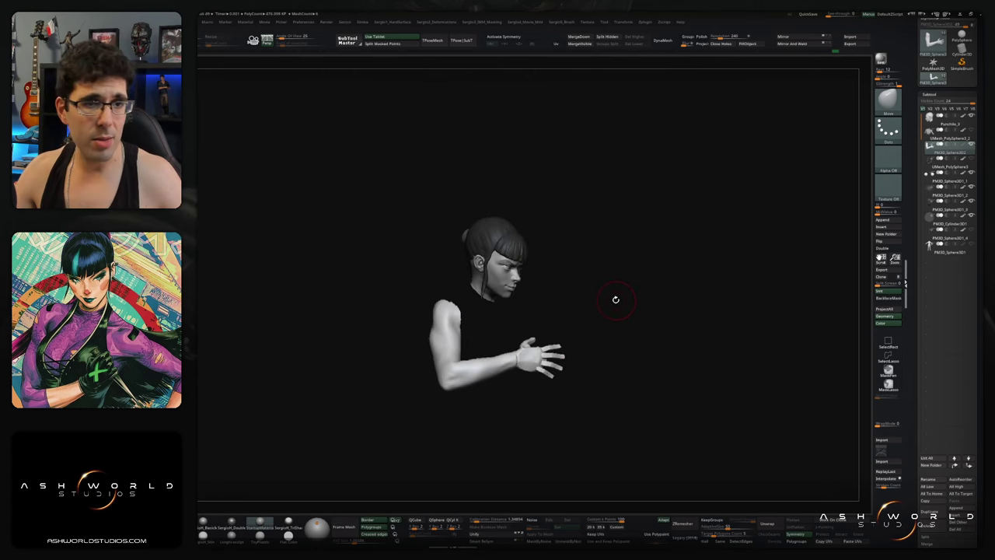
{"action": "mouse_move", "coordinate": [635, 266]}
{"action": "left_mouse_down"}
{"action": "mouse_move", "coordinate": [646, 311]}
{"action": "mouse_move", "coordinate": [632, 323]}
{"action": "left_mouse_up"}
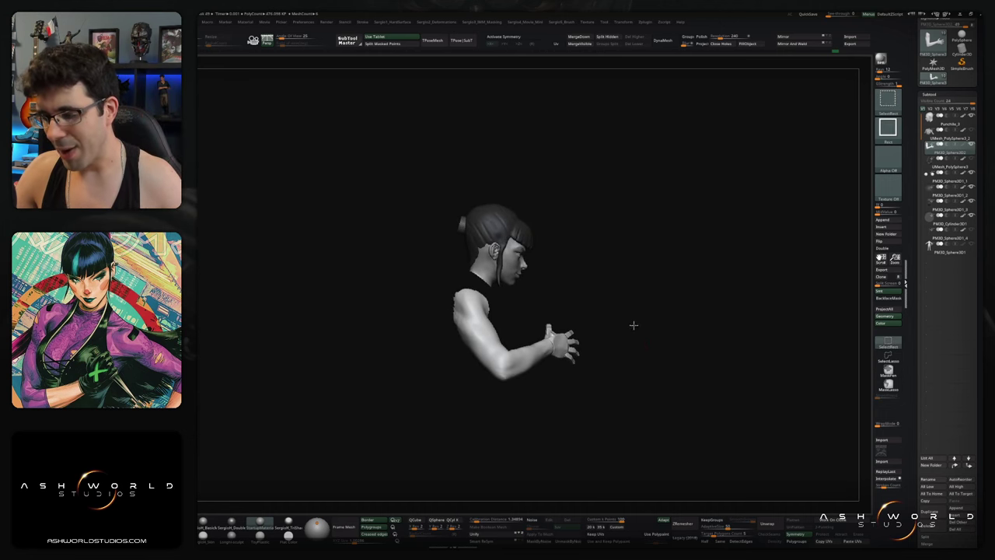
{"action": "left_click", "coordinate": [633, 326], "text": "ctrl+shift"}
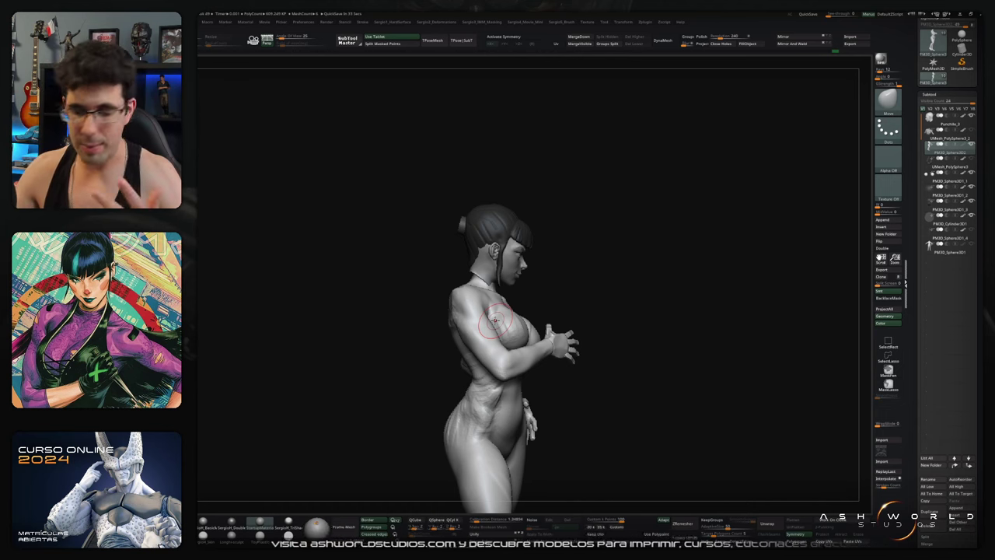
Step: Adjust the armpit with the Move brush and smooth it with Smooth Stronger
{"action": "mouse_move", "coordinate": [590, 342]}
{"action": "left_mouse_down"}
{"action": "mouse_move", "coordinate": [613, 345]}
{"action": "mouse_move", "coordinate": [528, 329]}
{"action": "left_mouse_up"}
{"action": "key", "text": "w"}
{"action": "key", "text": "q"}
{"action": "mouse_move", "coordinate": [530, 330]}
{"action": "right_mouse_down", "text": "ctrl"}
{"action": "mouse_move", "coordinate": [513, 311]}
{"action": "mouse_move", "coordinate": [499, 342]}
{"action": "mouse_move", "coordinate": [509, 345]}
{"action": "right_mouse_up", "text": "ctrl"}
{"action": "key", "text": "shift"}
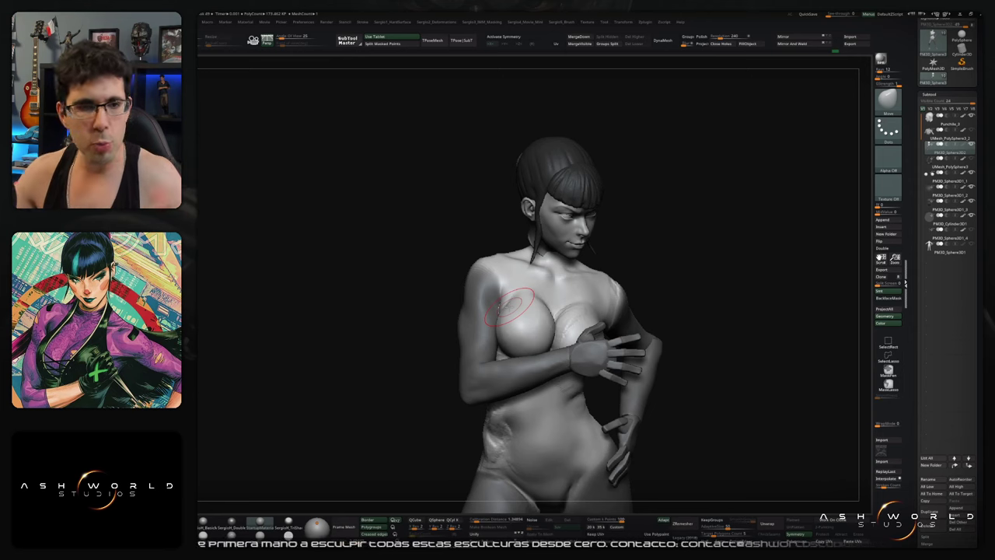
Step: Orbit from side profile through three-quarter to a close frontal view of the torso
{"action": "mouse_move", "coordinate": [669, 326]}
{"action": "left_mouse_down"}
{"action": "mouse_move", "coordinate": [700, 301]}
{"action": "mouse_move", "coordinate": [700, 271]}
{"action": "left_mouse_up"}
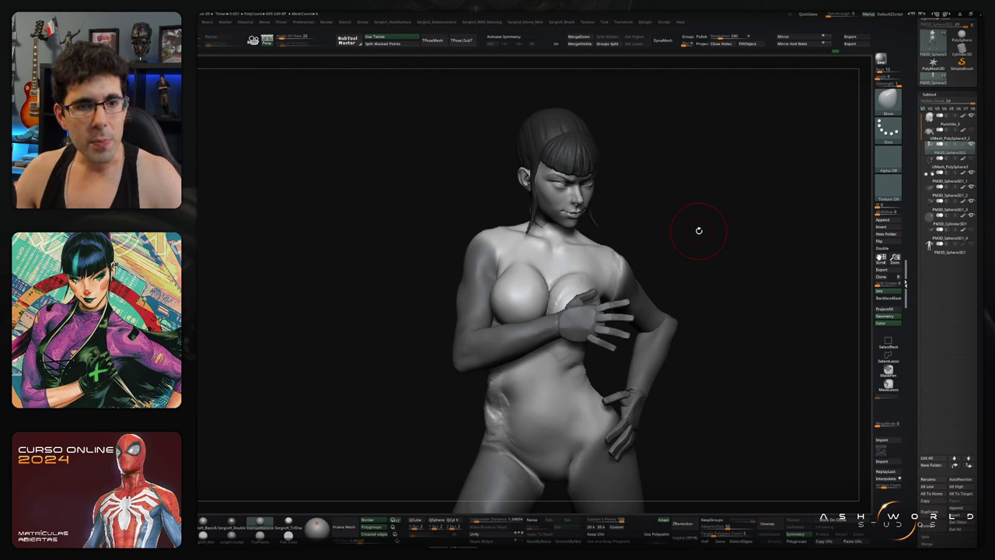
{"action": "mouse_move", "coordinate": [699, 318]}
{"action": "left_mouse_down"}
{"action": "mouse_move", "coordinate": [694, 326]}
{"action": "mouse_move", "coordinate": [651, 211]}
{"action": "mouse_move", "coordinate": [595, 210]}
{"action": "mouse_move", "coordinate": [638, 304]}
{"action": "mouse_move", "coordinate": [531, 301]}
{"action": "left_mouse_up"}
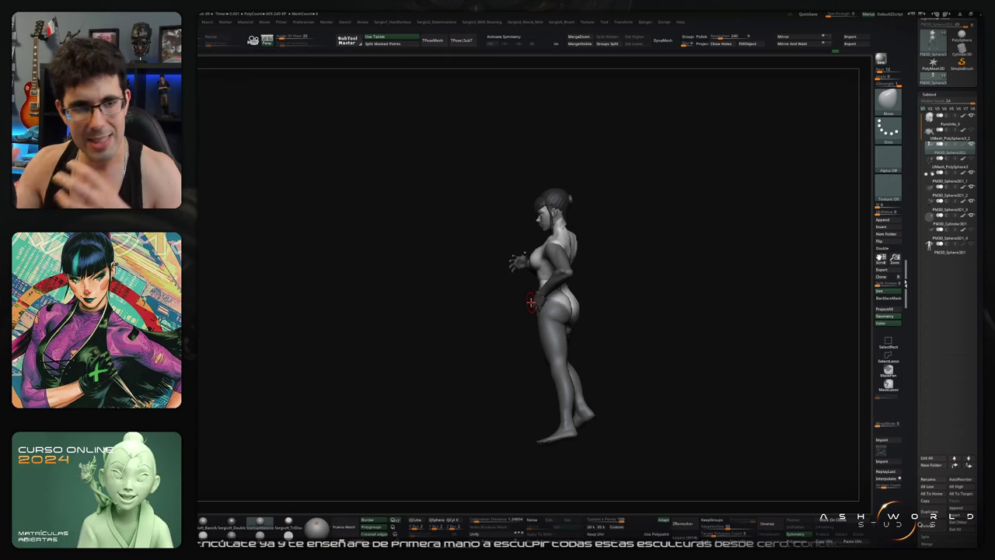
{"action": "mouse_move", "coordinate": [530, 302]}
{"action": "left_mouse_down"}
{"action": "mouse_move", "coordinate": [644, 334]}
{"action": "mouse_move", "coordinate": [631, 333]}
{"action": "mouse_move", "coordinate": [612, 300]}
{"action": "left_mouse_up"}
{"action": "mouse_move", "coordinate": [560, 344]}
{"action": "left_mouse_down"}
{"action": "mouse_move", "coordinate": [622, 347]}
{"action": "mouse_move", "coordinate": [615, 333]}
{"action": "mouse_move", "coordinate": [597, 332]}
{"action": "mouse_move", "coordinate": [544, 342]}
{"action": "mouse_move", "coordinate": [531, 327]}
{"action": "left_mouse_up"}
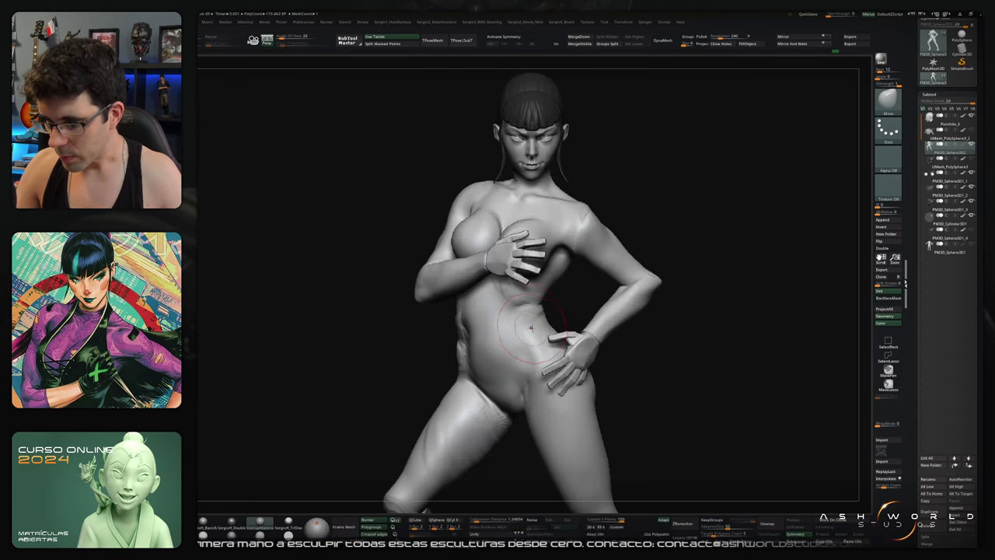
Step: Build up clay on the abdomen with ClayBuildup, checking the torso from front and three-quarter views
{"action": "left_click_drag", "start_coordinate": [537, 305], "coordinate": [466, 315]}
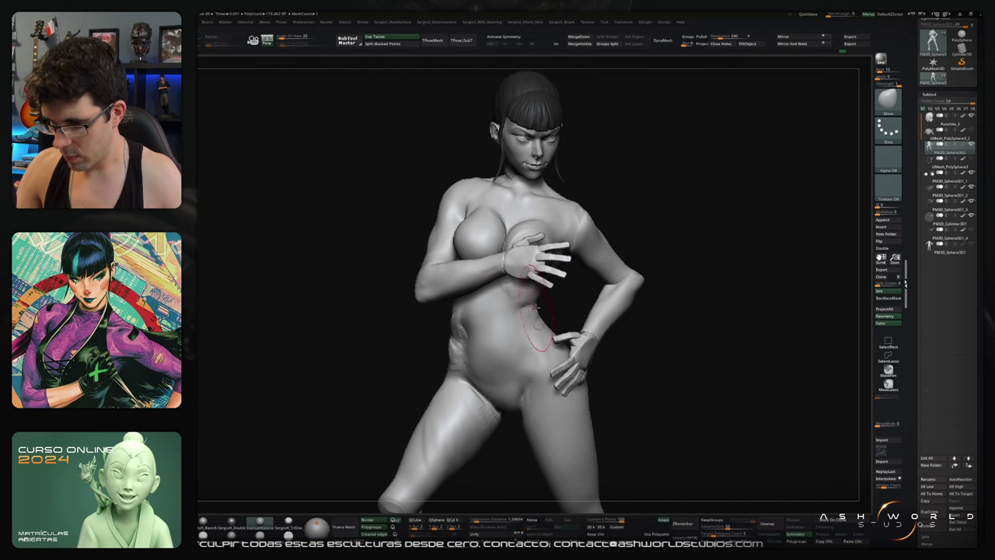
{"action": "left_click_drag", "start_coordinate": [529, 309], "coordinate": [563, 303]}
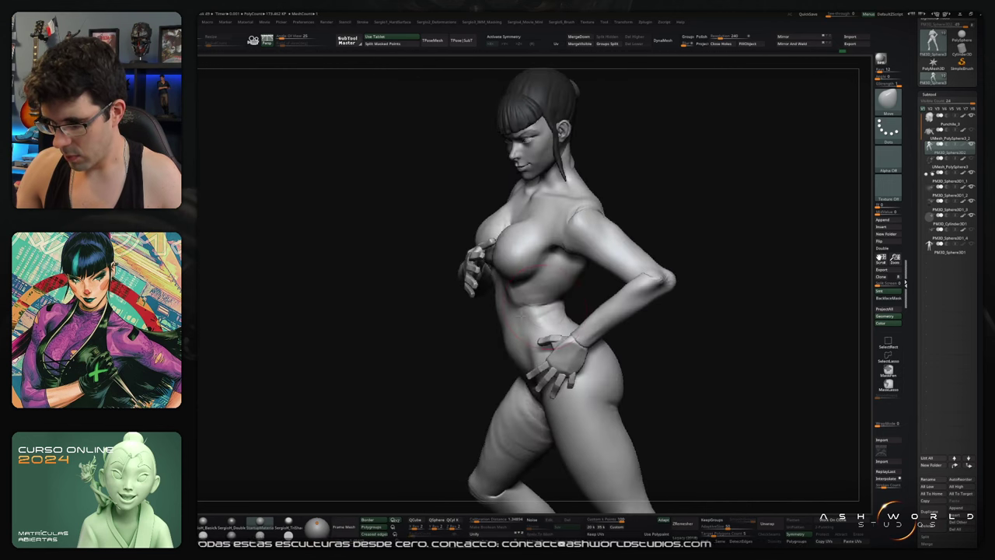
{"action": "left_click_drag", "start_coordinate": [501, 308], "coordinate": [510, 310]}
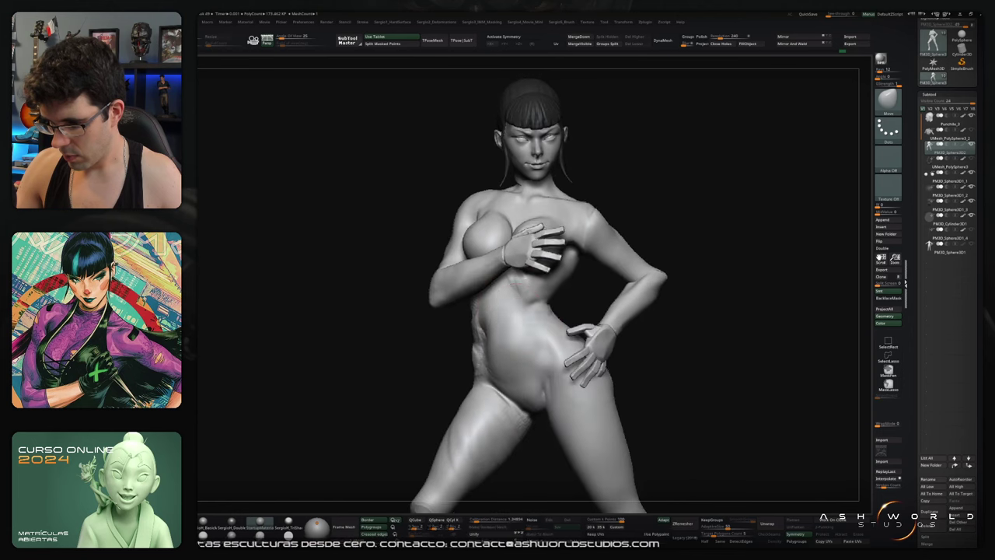
{"action": "key", "text": "b"}
{"action": "key", "text": "c"}
{"action": "key", "text": "b"}
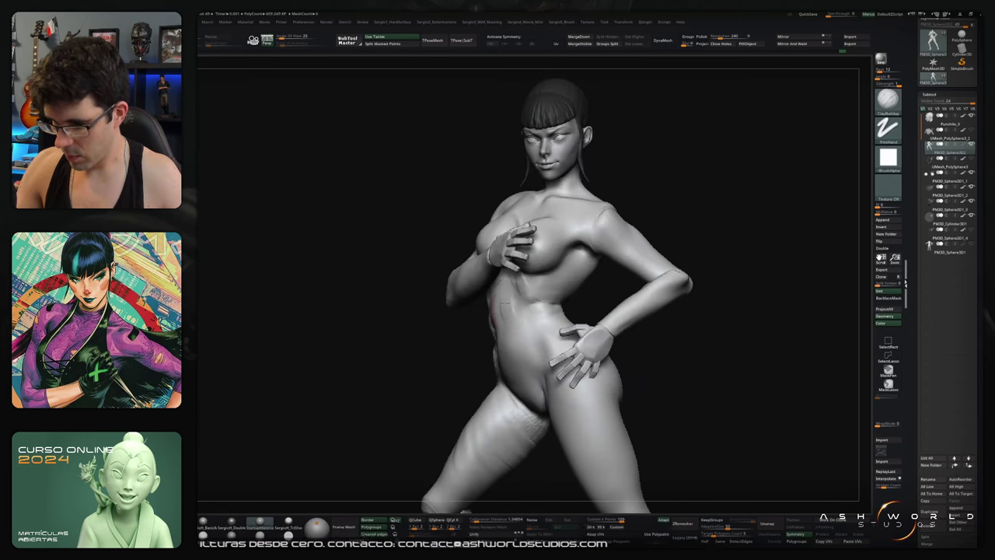
{"action": "mouse_move", "coordinate": [510, 305]}
{"action": "left_mouse_down"}
{"action": "mouse_move", "coordinate": [498, 289]}
{"action": "mouse_move", "coordinate": [498, 318]}
{"action": "left_mouse_up"}
Step: Carve defining creases into the waist and abdomen with DamStandard on a dotted stroke
{"action": "key", "text": "b"}
{"action": "key", "text": "d"}
{"action": "key", "text": "s"}
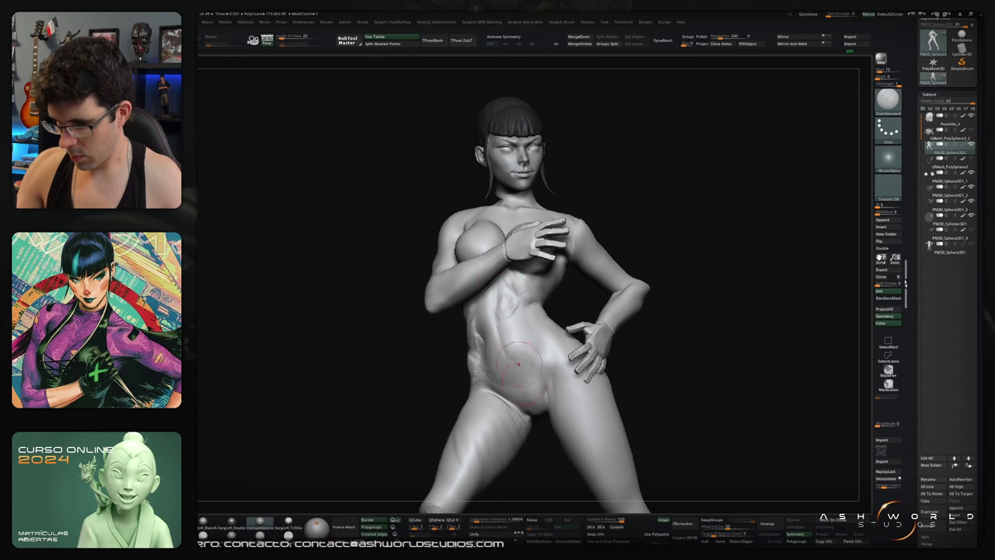
{"action": "mouse_move", "coordinate": [511, 305]}
{"action": "left_mouse_down"}
{"action": "mouse_move", "coordinate": [534, 329]}
{"action": "mouse_move", "coordinate": [513, 317]}
{"action": "left_mouse_up"}
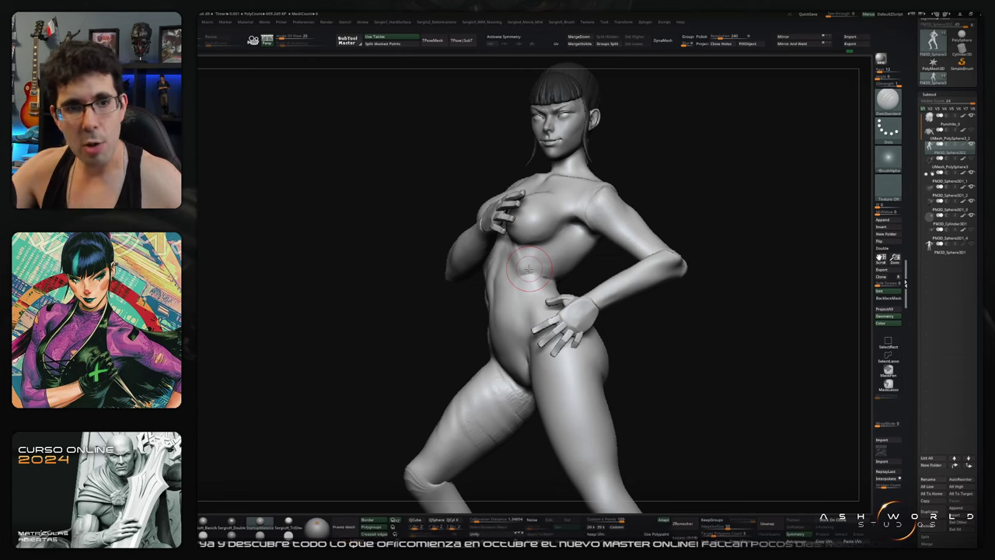
Step: Hide the arm with SelectRect so the torso is exposed
{"action": "left_click_drag", "start_coordinate": [657, 349], "coordinate": [633, 349]}
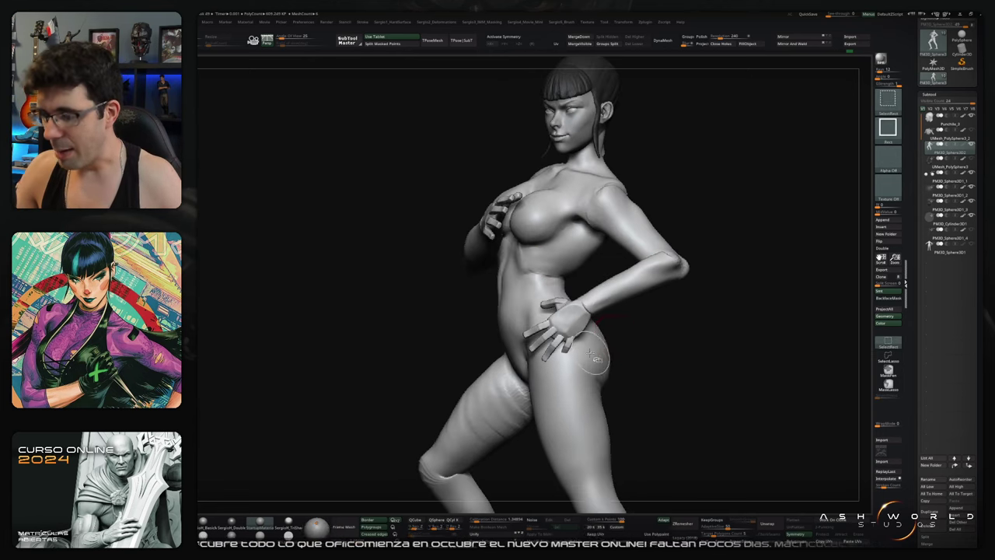
{"action": "left_click", "coordinate": [570, 367], "text": "ctrl+shift"}
{"action": "left_click", "coordinate": [570, 366], "text": "ctrl+shift"}
{"action": "left_click", "coordinate": [570, 367], "text": "ctrl+shift"}
{"action": "left_click", "coordinate": [518, 388], "text": "ctrl+shift"}
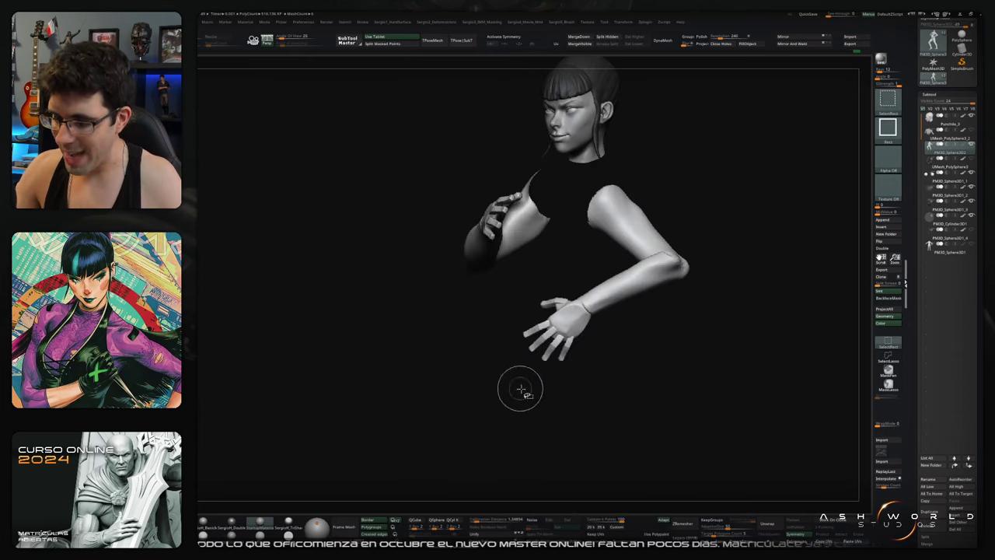
{"action": "left_click", "coordinate": [611, 355], "text": "ctrl+shift"}
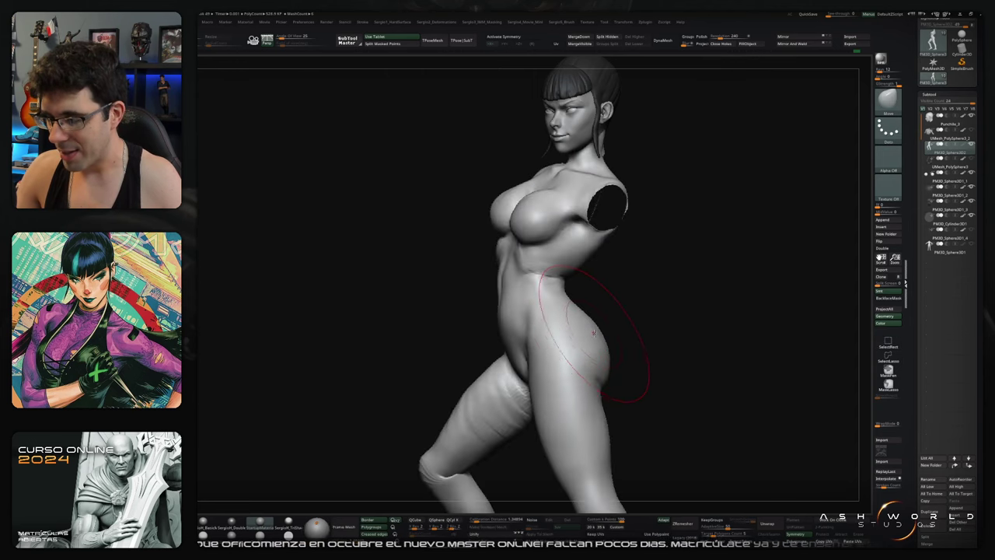
Step: Pull the groin and inner thigh into shape with Move and mark along the side of the chest
{"action": "left_click_drag", "start_coordinate": [493, 338], "coordinate": [516, 360]}
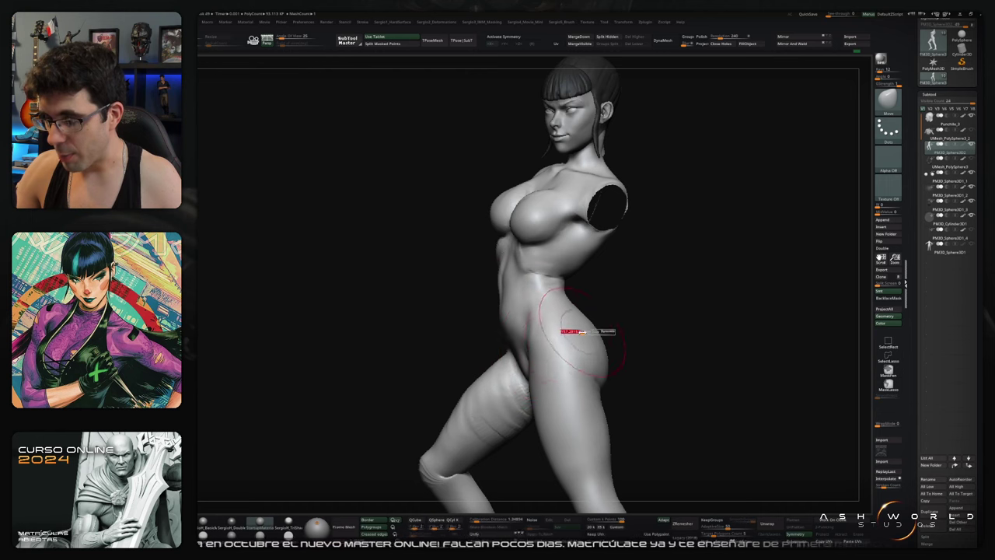
{"action": "key", "text": "ctrl+shift"}
{"action": "mouse_move", "coordinate": [598, 359]}
{"action": "right_mouse_down"}
{"action": "mouse_move", "coordinate": [606, 365]}
{"action": "mouse_move", "coordinate": [610, 349]}
{"action": "mouse_move", "coordinate": [604, 283]}
{"action": "right_mouse_up"}
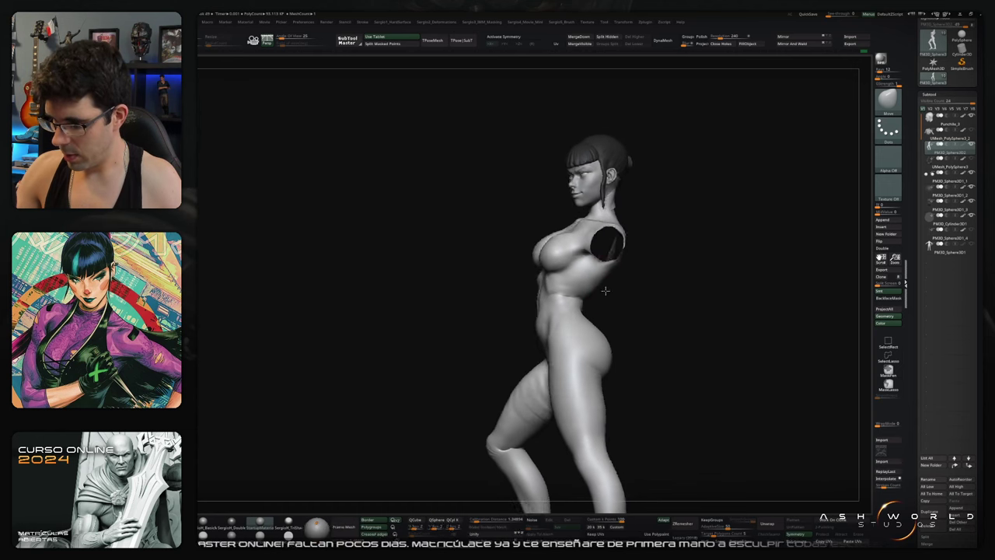
{"action": "left_click_drag", "start_coordinate": [601, 287], "coordinate": [598, 285]}
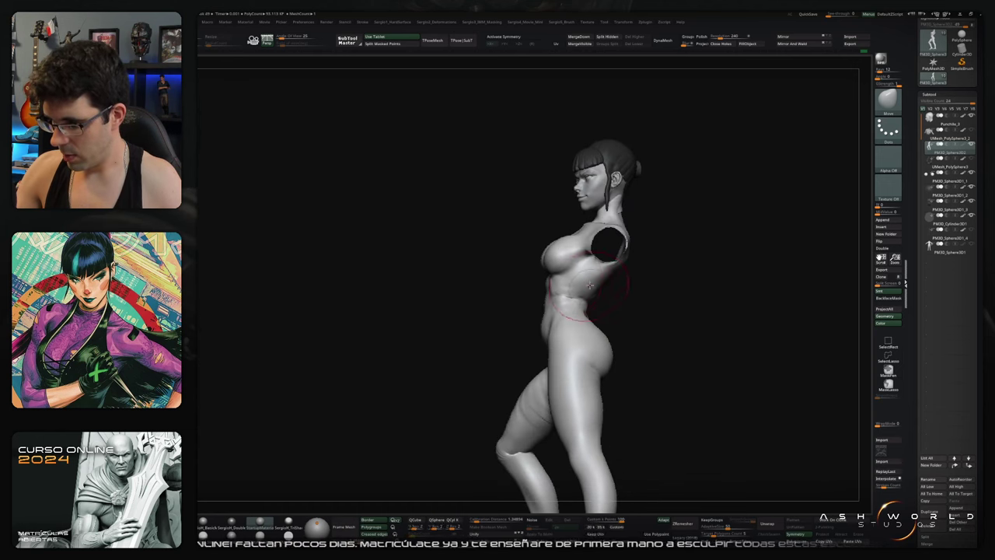
{"action": "right_click_drag", "start_coordinate": [621, 292], "coordinate": [621, 291]}
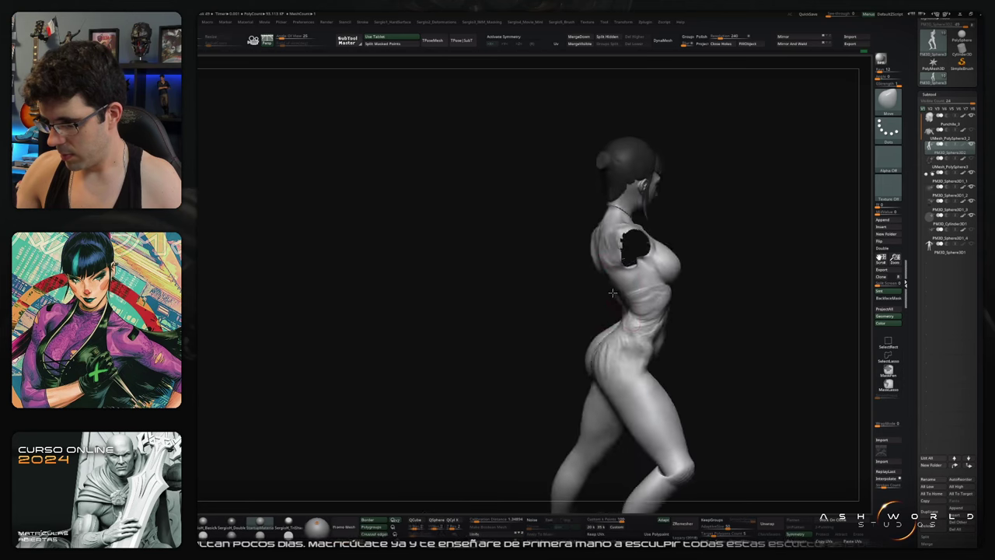
{"action": "left_click_drag", "start_coordinate": [621, 294], "coordinate": [618, 293]}
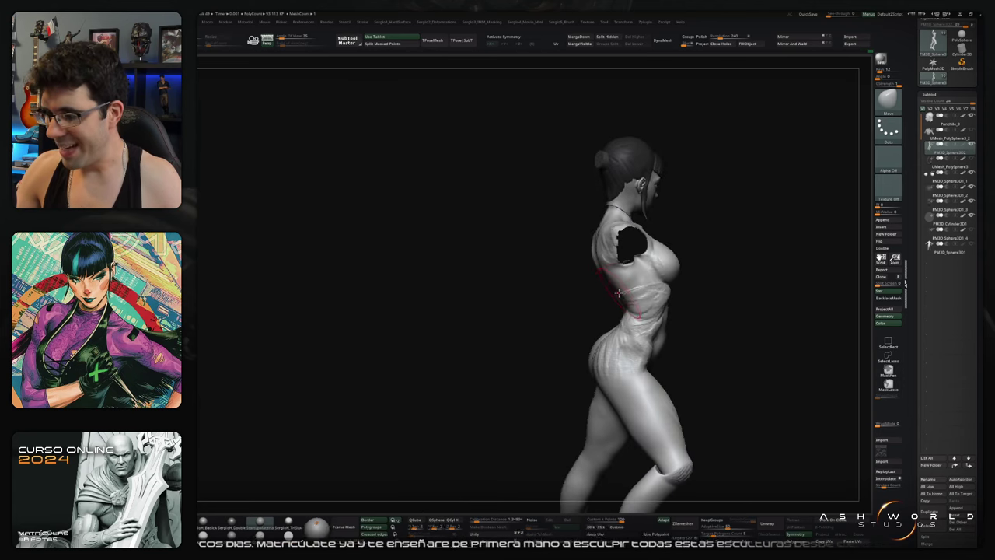
{"action": "mouse_move", "coordinate": [626, 298]}
{"action": "right_mouse_down"}
{"action": "mouse_move", "coordinate": [652, 315]}
{"action": "mouse_move", "coordinate": [626, 282]}
{"action": "right_mouse_up"}
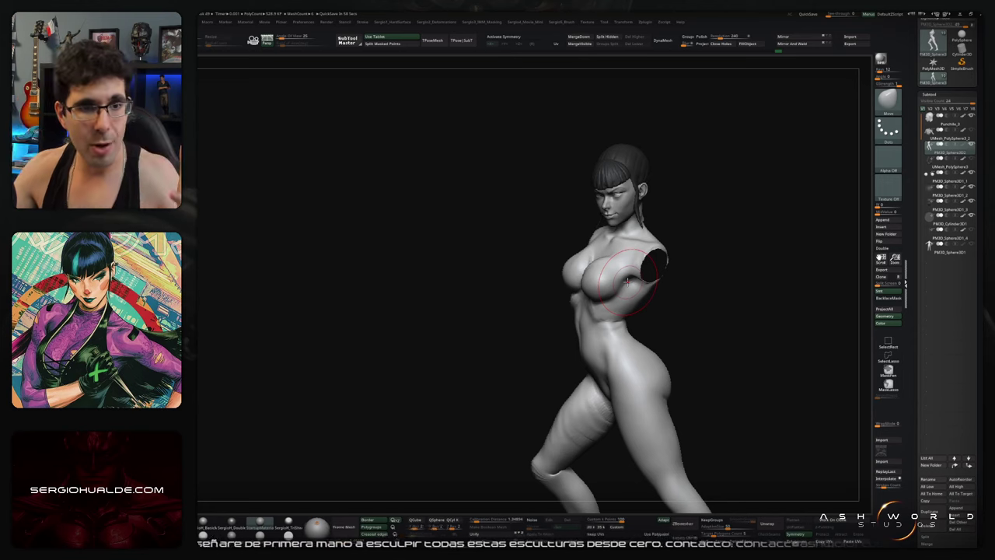
Step: Build up and smooth the chest and underarm with ClayBuildup and Smooth, then unhide the arm
{"action": "right_click_drag", "start_coordinate": [698, 298], "coordinate": [715, 271]}
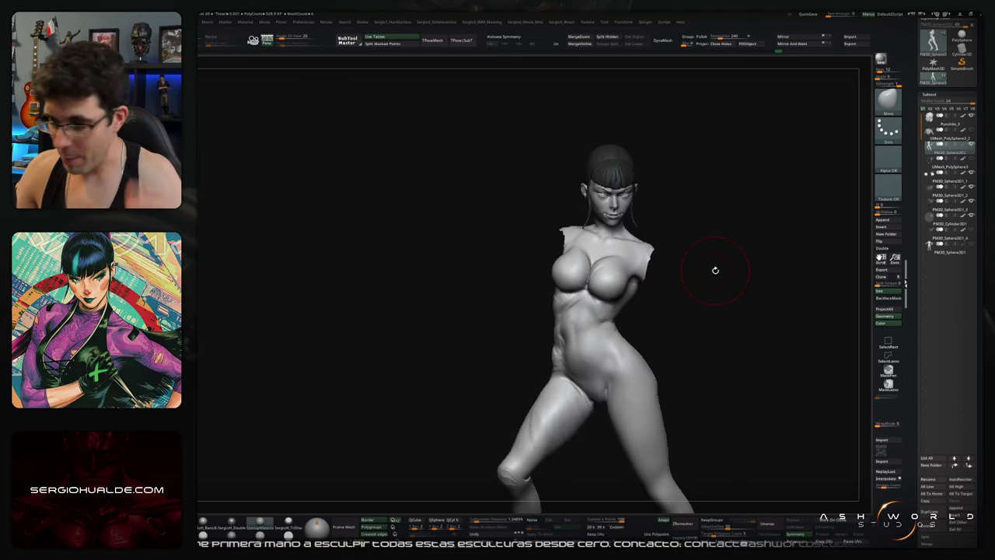
{"action": "right_click_drag", "start_coordinate": [556, 239], "coordinate": [617, 273]}
{"action": "key", "text": "b"}
{"action": "key", "text": "c"}
{"action": "key", "text": "b"}
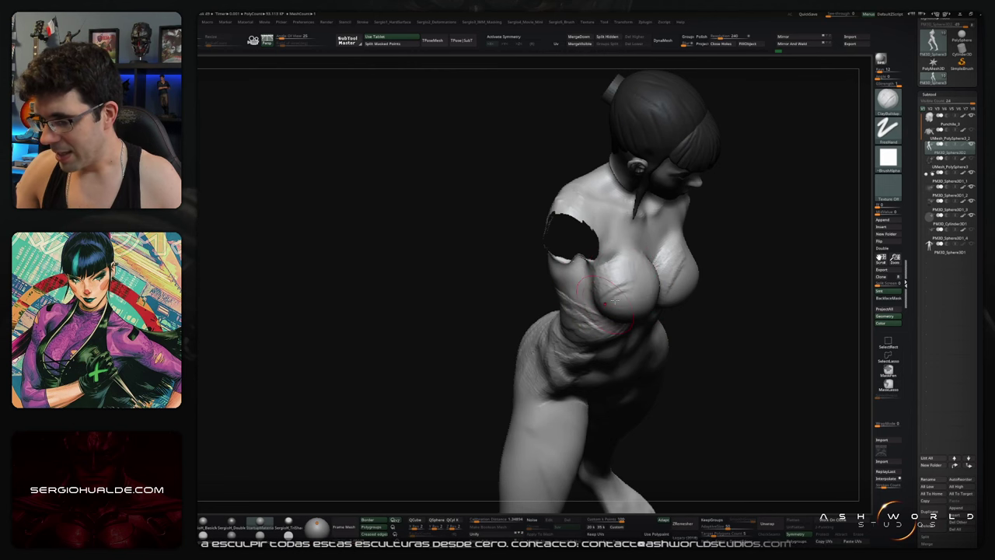
{"action": "key", "text": "shift"}
{"action": "mouse_move", "coordinate": [607, 304]}
{"action": "right_mouse_down"}
{"action": "mouse_move", "coordinate": [612, 333]}
{"action": "mouse_move", "coordinate": [593, 299]}
{"action": "right_mouse_up"}
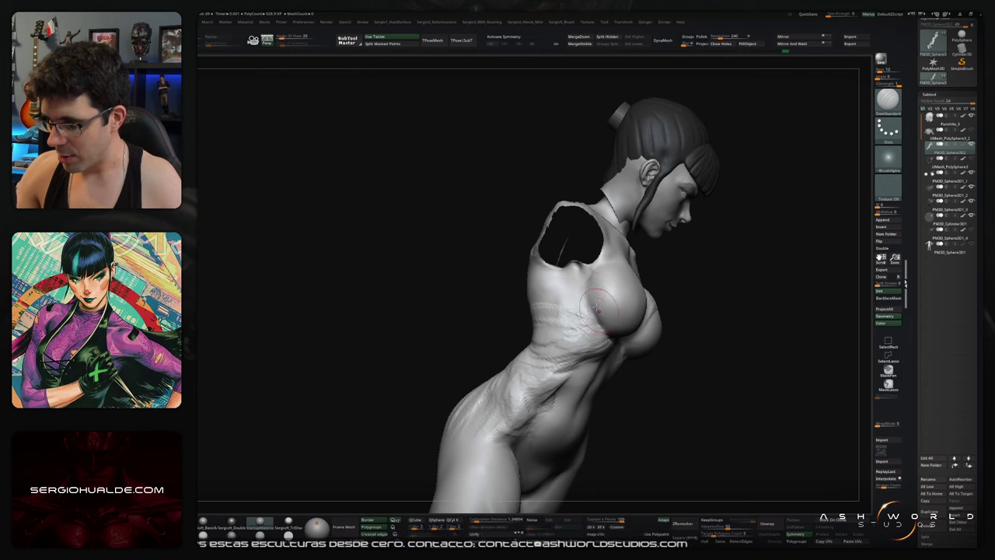
{"action": "right_click_drag", "start_coordinate": [630, 333], "coordinate": [642, 273]}
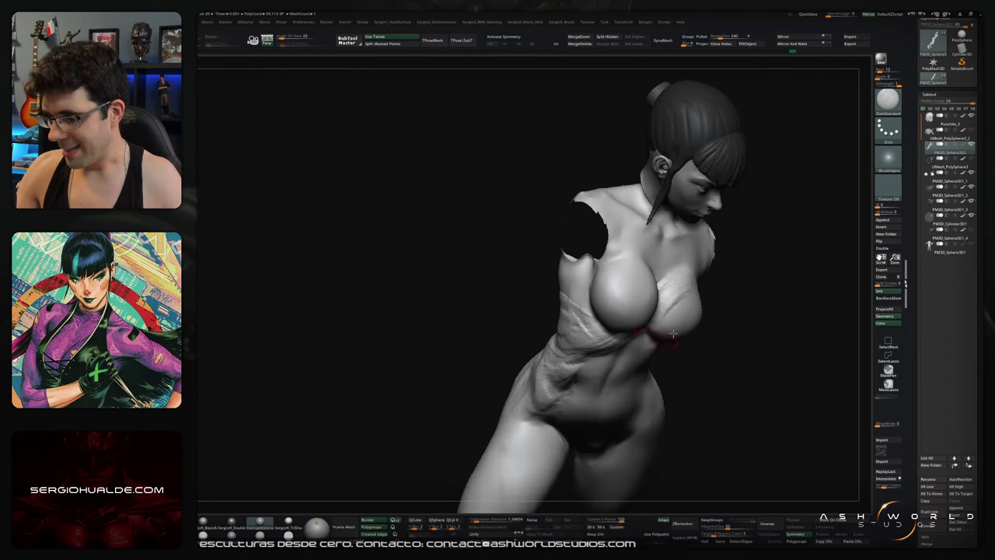
{"action": "mouse_move", "coordinate": [656, 303]}
{"action": "right_mouse_down"}
{"action": "mouse_move", "coordinate": [665, 286]}
{"action": "mouse_move", "coordinate": [626, 309]}
{"action": "right_mouse_up"}
{"action": "key", "text": "b"}
{"action": "key", "text": "c"}
{"action": "key", "text": "b"}
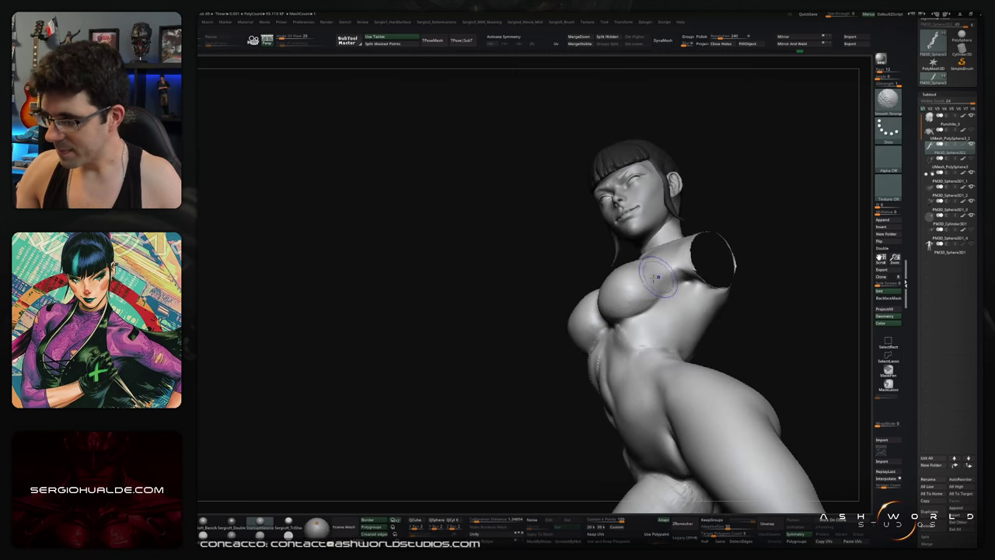
{"action": "mouse_move", "coordinate": [668, 273]}
{"action": "right_mouse_down"}
{"action": "mouse_move", "coordinate": [700, 324]}
{"action": "mouse_move", "coordinate": [688, 306]}
{"action": "mouse_move", "coordinate": [706, 309]}
{"action": "mouse_move", "coordinate": [689, 322]}
{"action": "right_mouse_up"}
{"action": "right_click_drag", "start_coordinate": [686, 259], "coordinate": [535, 290]}
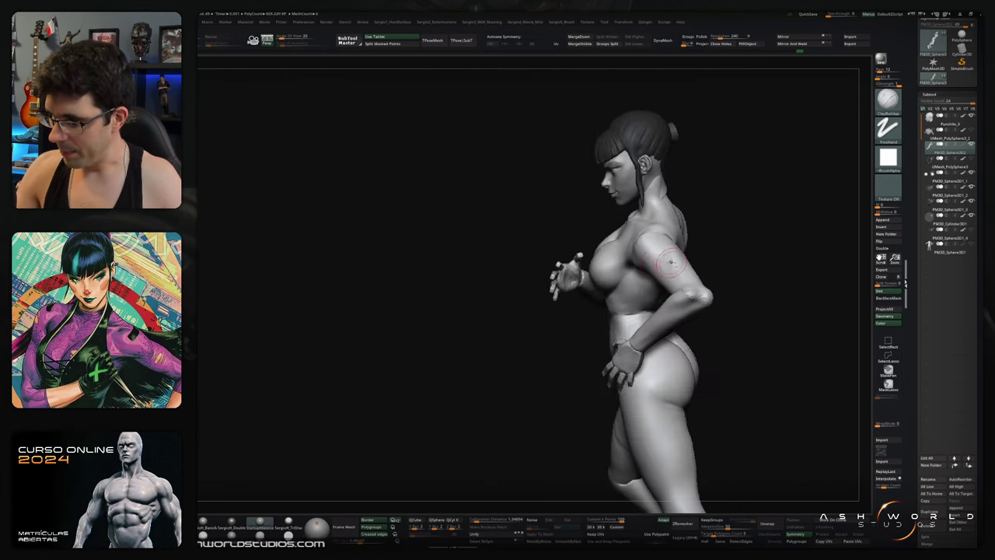
Step: Build up the shoulder and back with an enlarged ClayBuildup brush from rear and side views
{"action": "mouse_move", "coordinate": [536, 290]}
{"action": "right_mouse_down"}
{"action": "mouse_move", "coordinate": [600, 302]}
{"action": "mouse_move", "coordinate": [554, 300]}
{"action": "mouse_move", "coordinate": [575, 296]}
{"action": "right_mouse_up"}
{"action": "key", "text": "shift"}
{"action": "key", "text": "s"}
{"action": "right_click", "coordinate": [579, 295]}
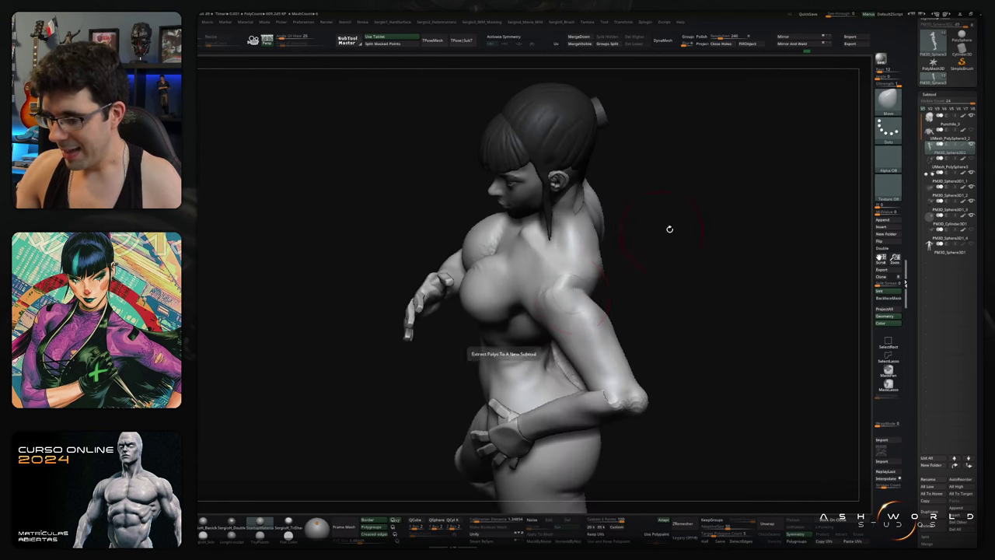
{"action": "mouse_move", "coordinate": [566, 289]}
{"action": "right_mouse_down"}
{"action": "mouse_move", "coordinate": [518, 341]}
{"action": "mouse_move", "coordinate": [593, 306]}
{"action": "mouse_move", "coordinate": [649, 310]}
{"action": "mouse_move", "coordinate": [527, 313]}
{"action": "mouse_move", "coordinate": [553, 342]}
{"action": "right_mouse_up"}
{"action": "mouse_move", "coordinate": [555, 281]}
{"action": "right_mouse_down"}
{"action": "mouse_move", "coordinate": [554, 265]}
{"action": "mouse_move", "coordinate": [524, 278]}
{"action": "right_mouse_up"}
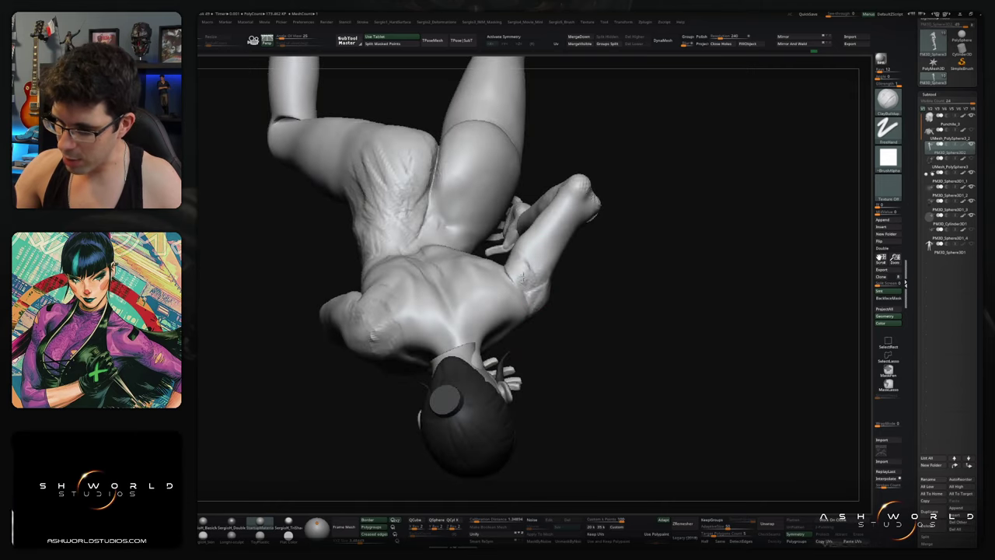
{"action": "mouse_move", "coordinate": [553, 285]}
{"action": "right_mouse_down"}
{"action": "mouse_move", "coordinate": [578, 217]}
{"action": "mouse_move", "coordinate": [651, 240]}
{"action": "mouse_move", "coordinate": [598, 285]}
{"action": "mouse_move", "coordinate": [566, 261]}
{"action": "right_mouse_up"}
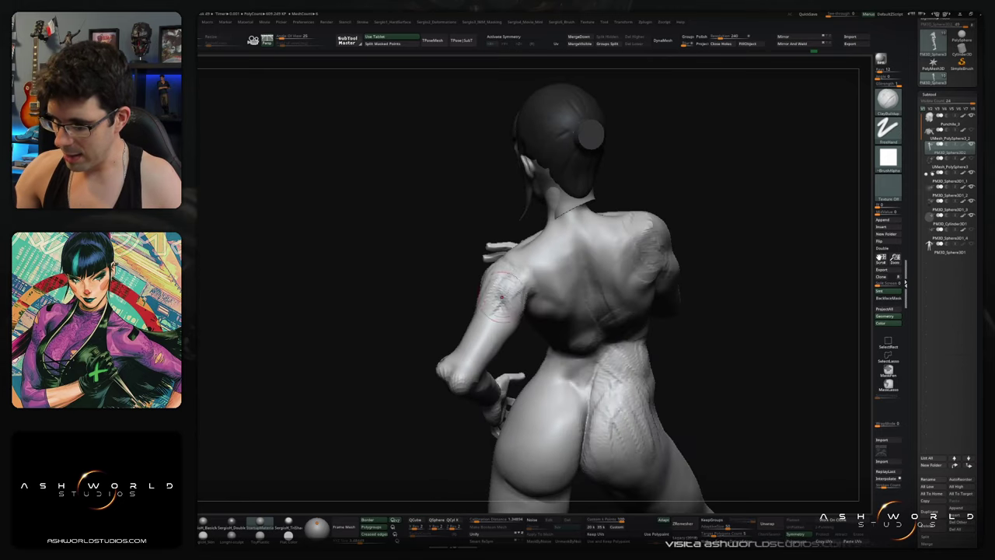
Step: Smooth the surface beneath the chest where the crossing arm meets it
{"action": "key", "text": "shift"}
{"action": "mouse_move", "coordinate": [503, 318]}
{"action": "right_mouse_down"}
{"action": "mouse_move", "coordinate": [467, 311]}
{"action": "mouse_move", "coordinate": [493, 288]}
{"action": "right_mouse_up"}
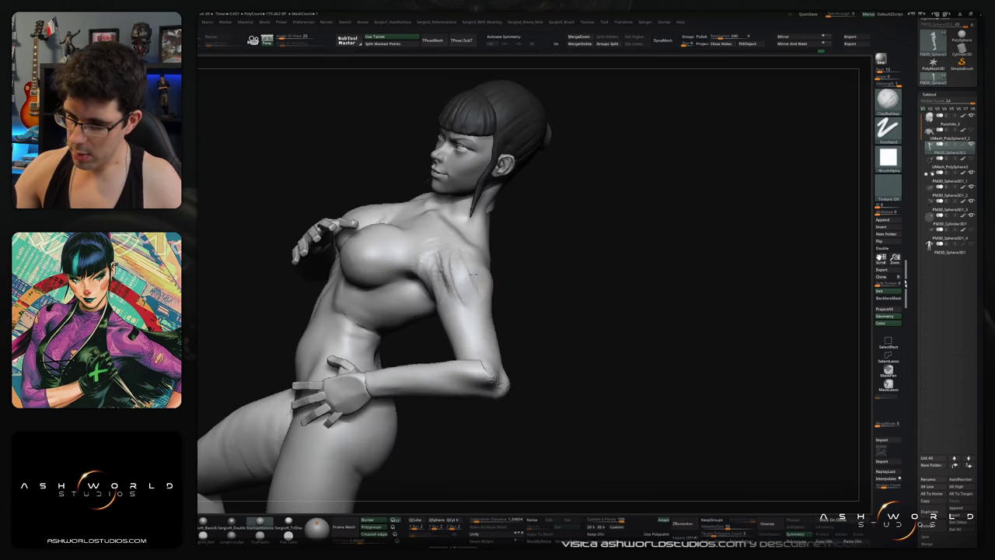
{"action": "mouse_move", "coordinate": [471, 276]}
{"action": "right_mouse_down"}
{"action": "mouse_move", "coordinate": [471, 307]}
{"action": "mouse_move", "coordinate": [438, 291]}
{"action": "right_mouse_up"}
{"action": "left_click_drag", "start_coordinate": [438, 307], "coordinate": [443, 315], "text": "shift"}
{"action": "mouse_move", "coordinate": [463, 339]}
{"action": "right_mouse_down"}
{"action": "mouse_move", "coordinate": [534, 327]}
{"action": "mouse_move", "coordinate": [520, 293]}
{"action": "mouse_move", "coordinate": [449, 296]}
{"action": "mouse_move", "coordinate": [497, 288]}
{"action": "mouse_move", "coordinate": [586, 231]}
{"action": "right_mouse_up"}
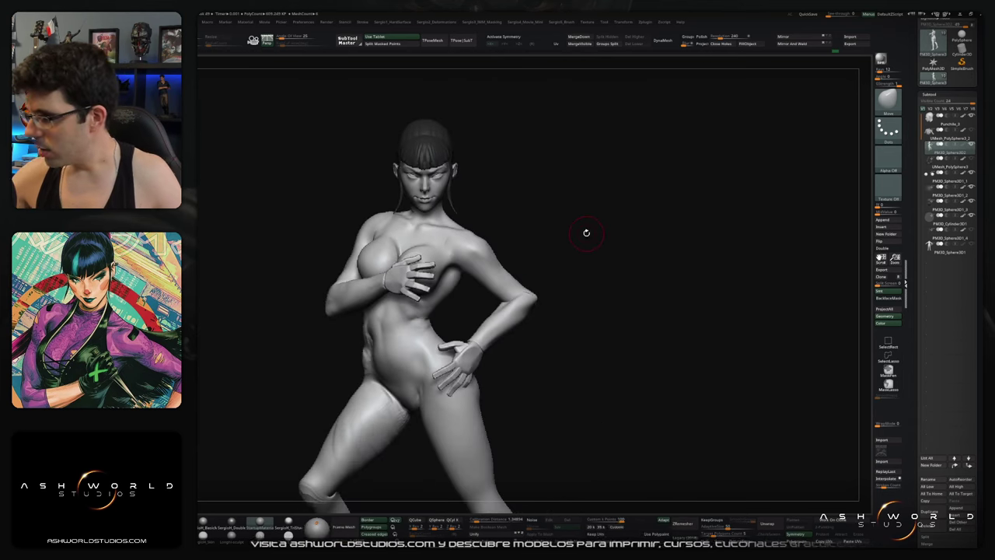
Step: Step back on the Undo History slider and zoom in on the body with the head hidden
{"action": "mouse_move", "coordinate": [416, 329]}
{"action": "right_mouse_down"}
{"action": "mouse_move", "coordinate": [504, 285]}
{"action": "mouse_move", "coordinate": [457, 145]}
{"action": "right_mouse_up"}
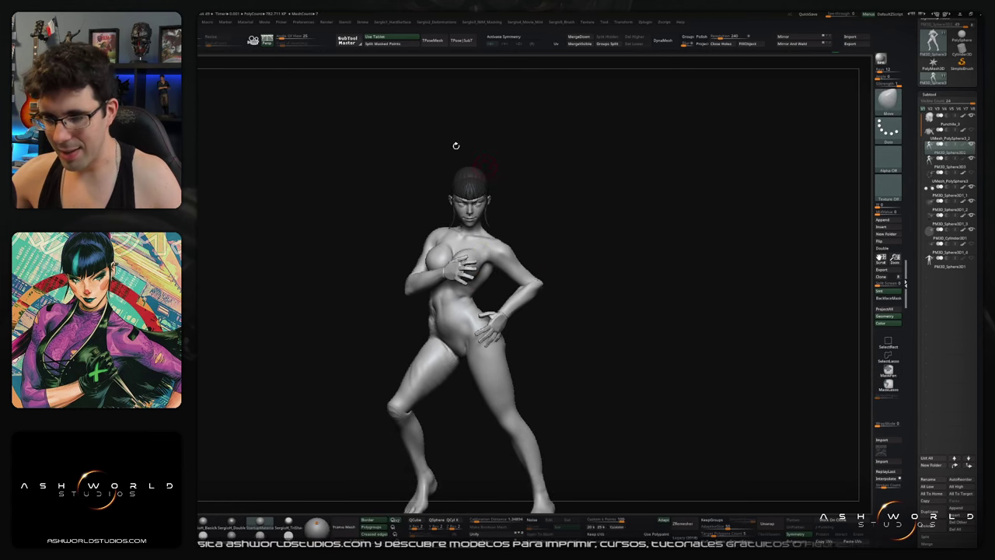
{"action": "left_click", "coordinate": [208, 52]}
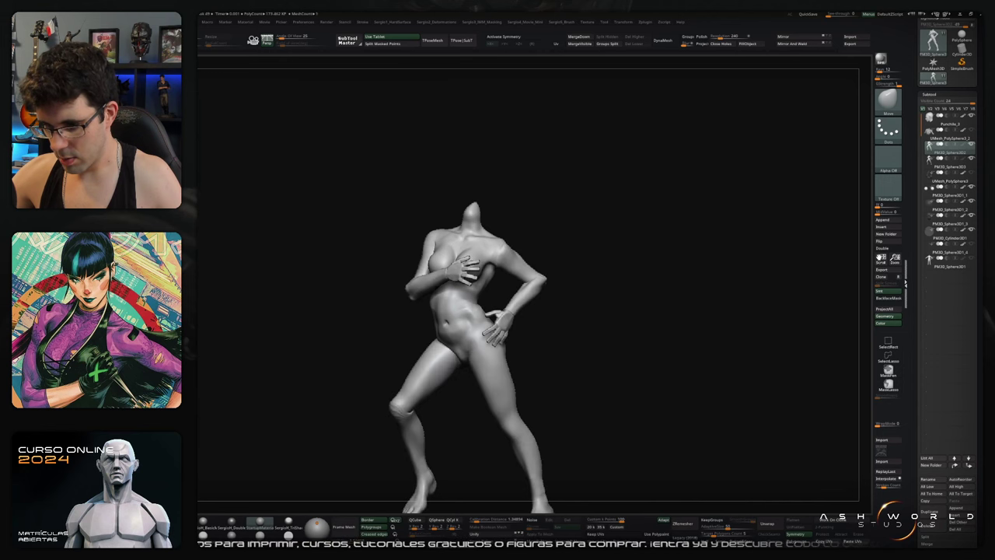
{"action": "right_click_drag", "start_coordinate": [591, 311], "coordinate": [525, 257]}
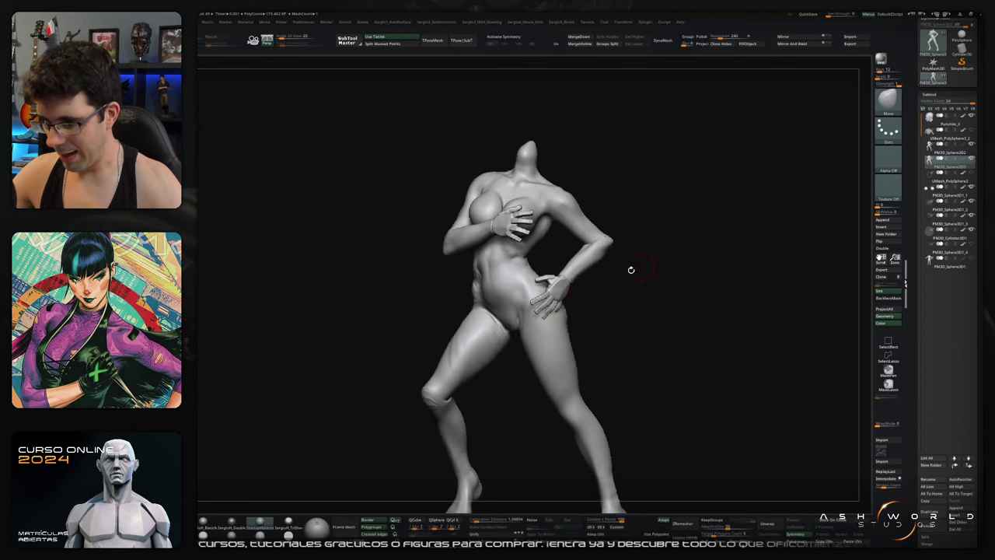
{"action": "mouse_move", "coordinate": [521, 264]}
{"action": "right_mouse_down", "text": "ctrl"}
{"action": "mouse_move", "coordinate": [521, 226]}
{"action": "mouse_move", "coordinate": [545, 211]}
{"action": "mouse_move", "coordinate": [544, 164]}
{"action": "mouse_move", "coordinate": [742, 338]}
{"action": "right_mouse_up", "text": "ctrl"}
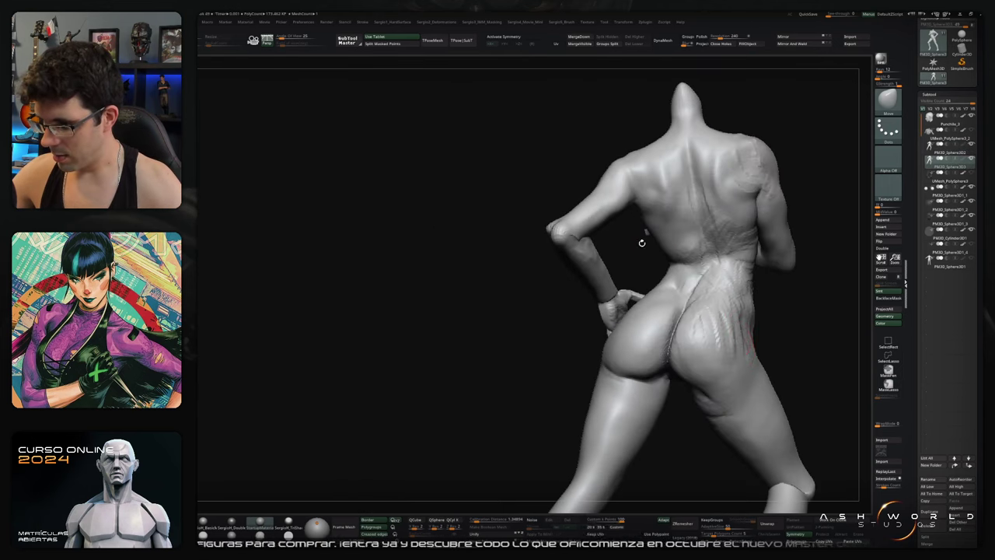
Step: Toggle undo and redo to compare the earlier smoother arm pose with the current sculpt
{"action": "key", "text": "ctrl+z"}
{"action": "key", "text": "ctrl+shift+z"}
{"action": "key", "text": "ctrl+z"}
{"action": "key", "text": "ctrl+shift+z"}
{"action": "key", "text": "ctrl+shift+z"}
{"action": "key", "text": "ctrl+shift+z"}
{"action": "key", "text": "ctrl+z"}
{"action": "key", "text": "ctrl+shift+z"}
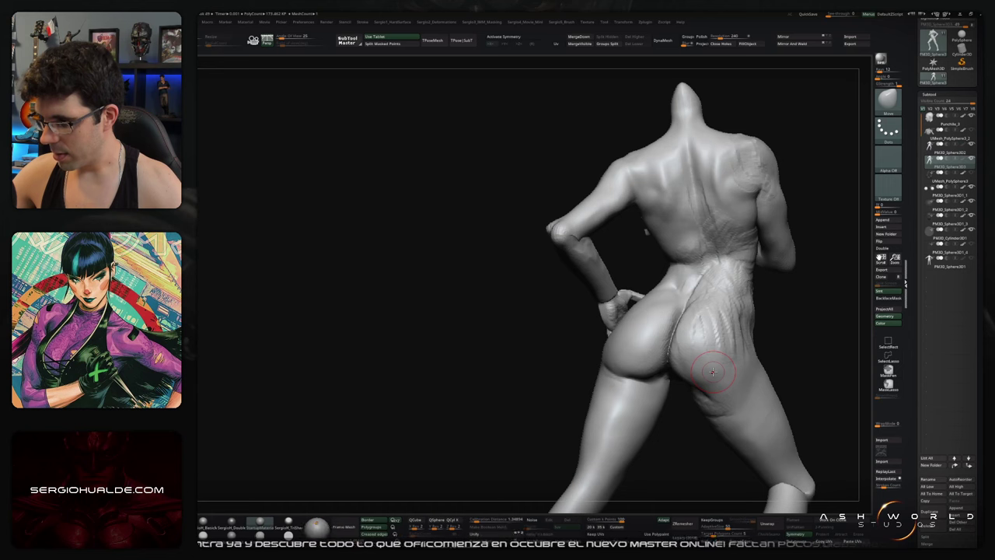
{"action": "mouse_move", "coordinate": [712, 371]}
{"action": "left_mouse_down"}
{"action": "mouse_move", "coordinate": [855, 289]}
{"action": "mouse_move", "coordinate": [684, 303]}
{"action": "mouse_move", "coordinate": [492, 275]}
{"action": "left_mouse_up"}
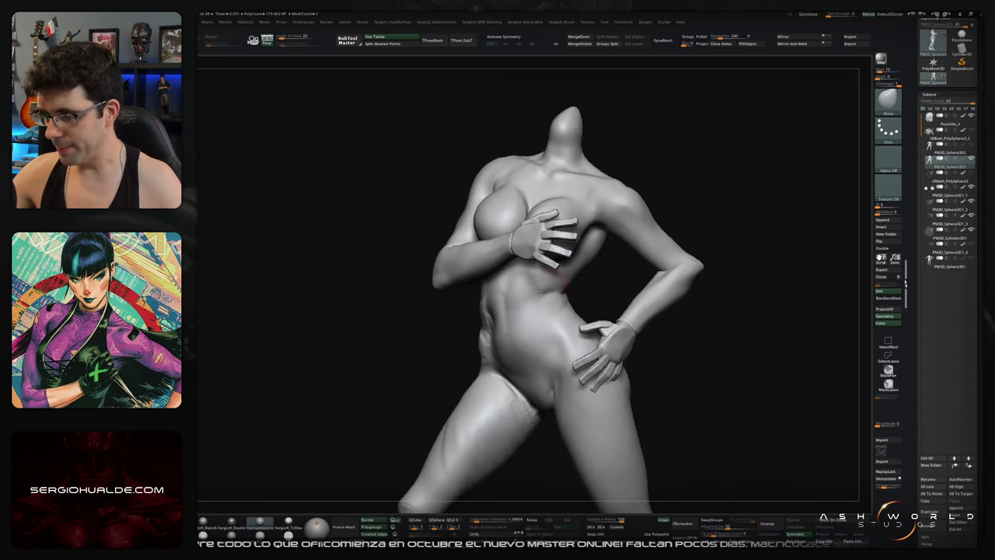
{"action": "mouse_move", "coordinate": [684, 249]}
{"action": "left_mouse_down"}
{"action": "mouse_move", "coordinate": [734, 226]}
{"action": "mouse_move", "coordinate": [608, 217]}
{"action": "left_mouse_up"}
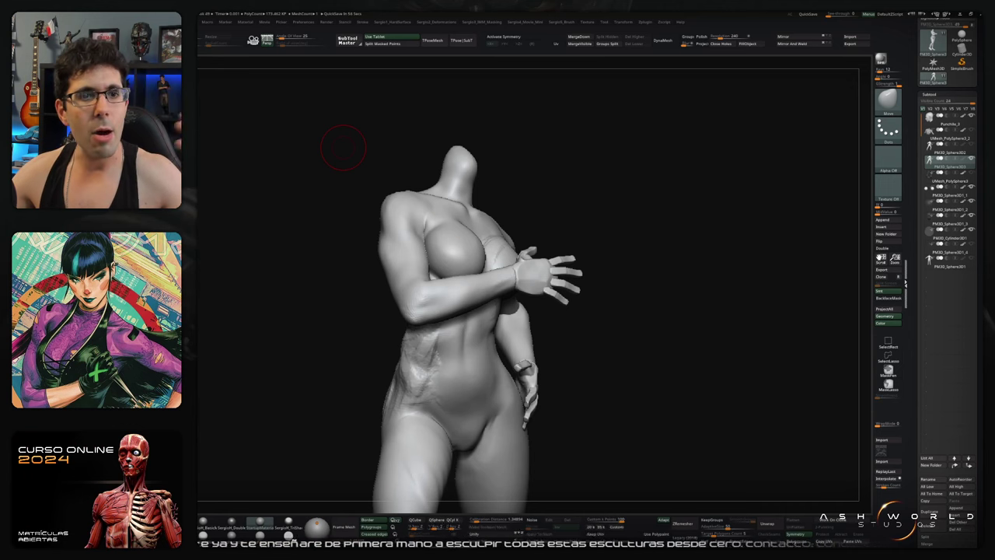
Step: Smooth the hips and belly of the headless body, checking the torso from several angles
{"action": "right_click_drag", "start_coordinate": [506, 255], "coordinate": [481, 245]}
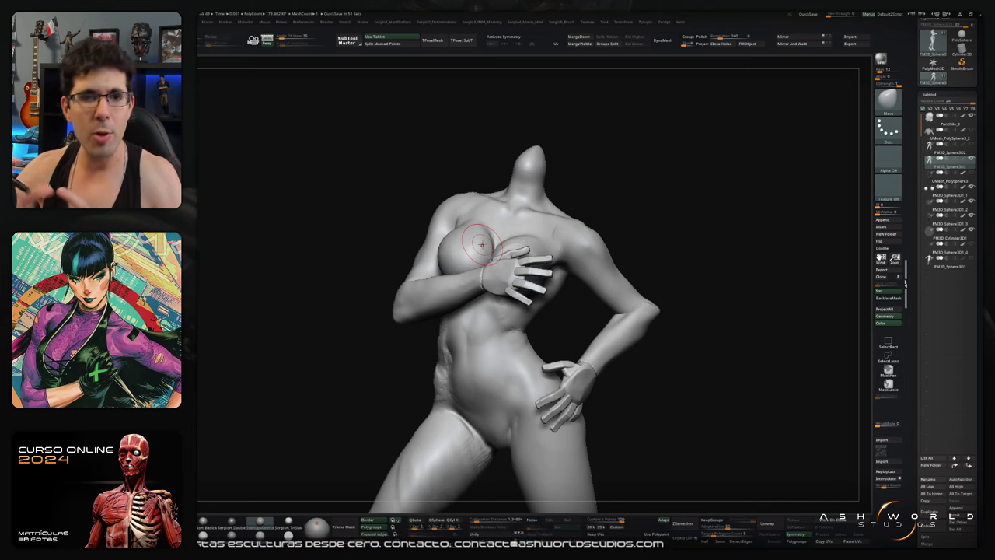
{"action": "mouse_move", "coordinate": [688, 345]}
{"action": "left_mouse_down"}
{"action": "mouse_move", "coordinate": [695, 358]}
{"action": "mouse_move", "coordinate": [668, 313]}
{"action": "mouse_move", "coordinate": [653, 337]}
{"action": "mouse_move", "coordinate": [580, 356]}
{"action": "mouse_move", "coordinate": [591, 349]}
{"action": "mouse_move", "coordinate": [595, 362]}
{"action": "mouse_move", "coordinate": [515, 345]}
{"action": "mouse_move", "coordinate": [515, 386]}
{"action": "left_mouse_up"}
{"action": "key", "text": "b"}
{"action": "key", "text": "c"}
{"action": "key", "text": "b"}
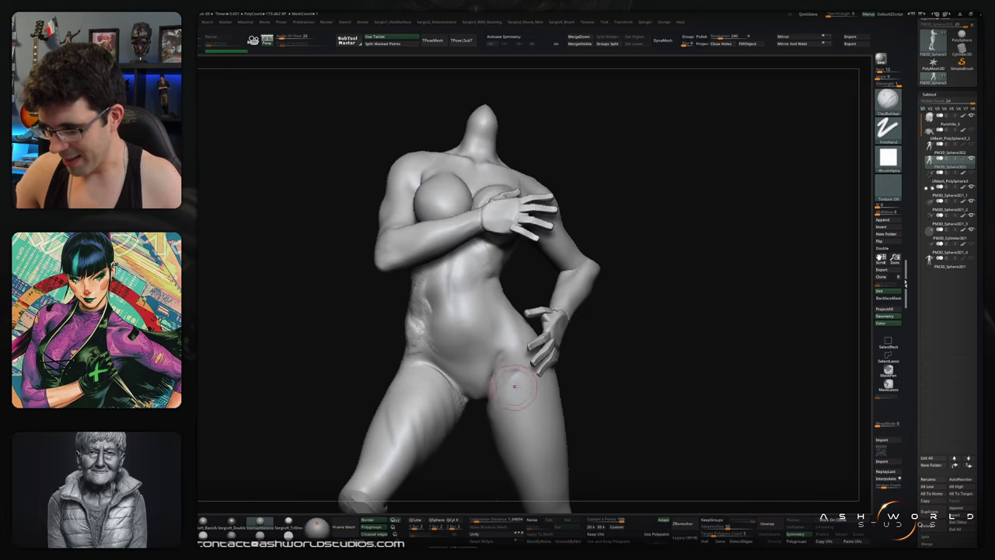
{"action": "left_click_drag", "start_coordinate": [476, 449], "coordinate": [495, 421]}
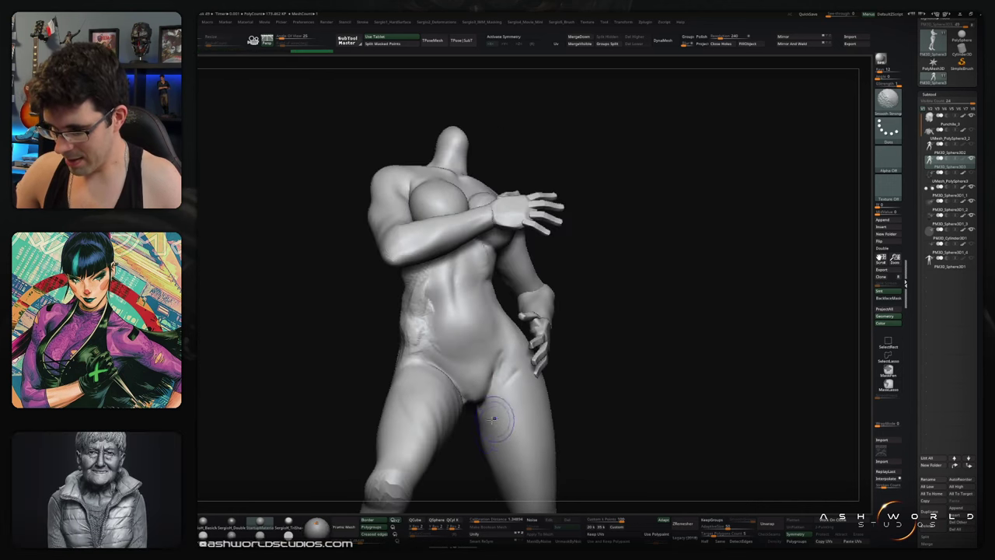
{"action": "left_click_drag", "start_coordinate": [515, 375], "coordinate": [486, 472]}
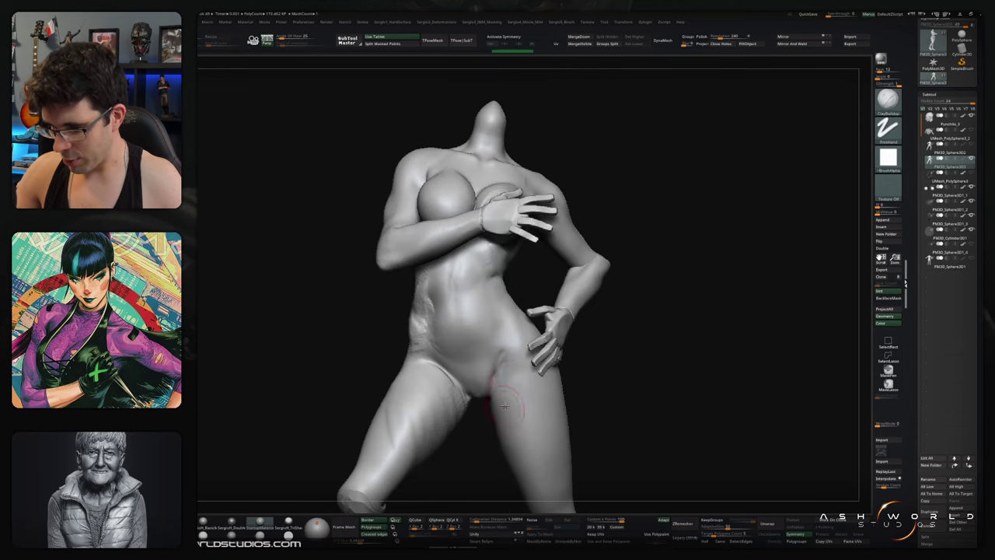
{"action": "mouse_move", "coordinate": [517, 359]}
{"action": "left_mouse_down"}
{"action": "mouse_move", "coordinate": [528, 373]}
{"action": "mouse_move", "coordinate": [518, 418]}
{"action": "mouse_move", "coordinate": [478, 360]}
{"action": "left_mouse_up"}
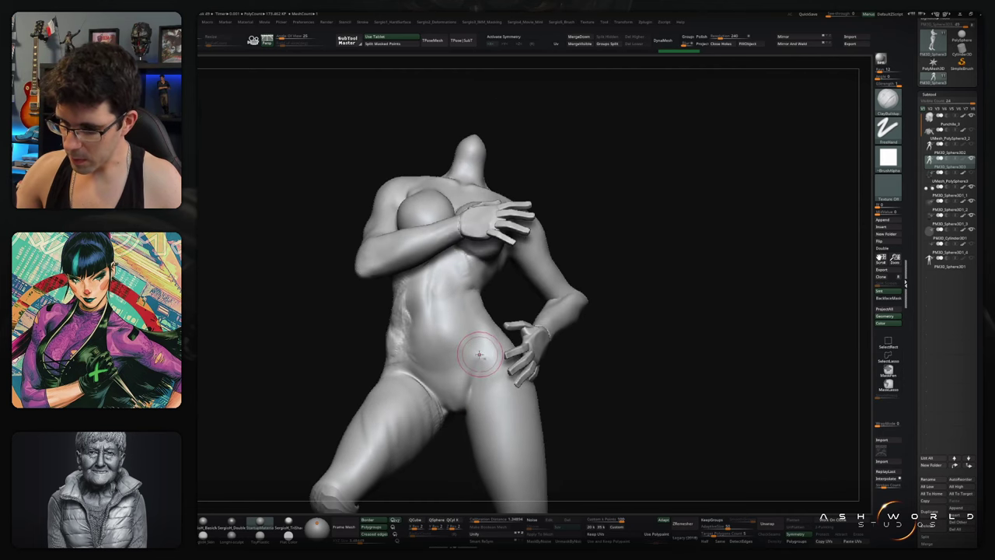
{"action": "left_click_drag", "start_coordinate": [451, 398], "coordinate": [480, 375]}
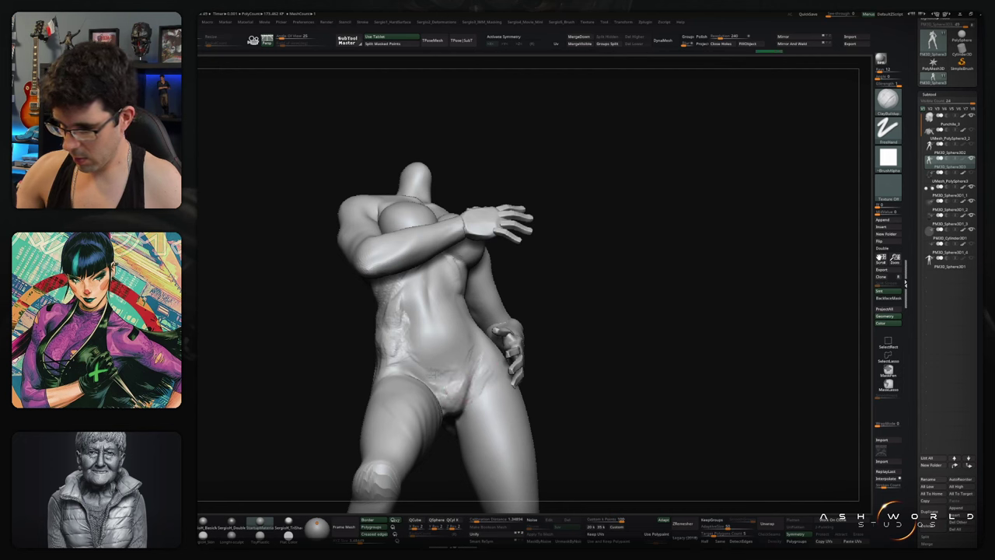
{"action": "key", "text": "shift"}
{"action": "mouse_move", "coordinate": [461, 391]}
{"action": "left_mouse_down"}
{"action": "mouse_move", "coordinate": [502, 427]}
{"action": "mouse_move", "coordinate": [431, 400]}
{"action": "mouse_move", "coordinate": [455, 293]}
{"action": "mouse_move", "coordinate": [473, 349]}
{"action": "mouse_move", "coordinate": [462, 299]}
{"action": "mouse_move", "coordinate": [497, 365]}
{"action": "mouse_move", "coordinate": [544, 373]}
{"action": "mouse_move", "coordinate": [524, 355]}
{"action": "left_mouse_up"}
{"action": "mouse_move", "coordinate": [541, 318]}
{"action": "left_mouse_down"}
{"action": "mouse_move", "coordinate": [536, 311]}
{"action": "mouse_move", "coordinate": [539, 322]}
{"action": "left_mouse_up"}
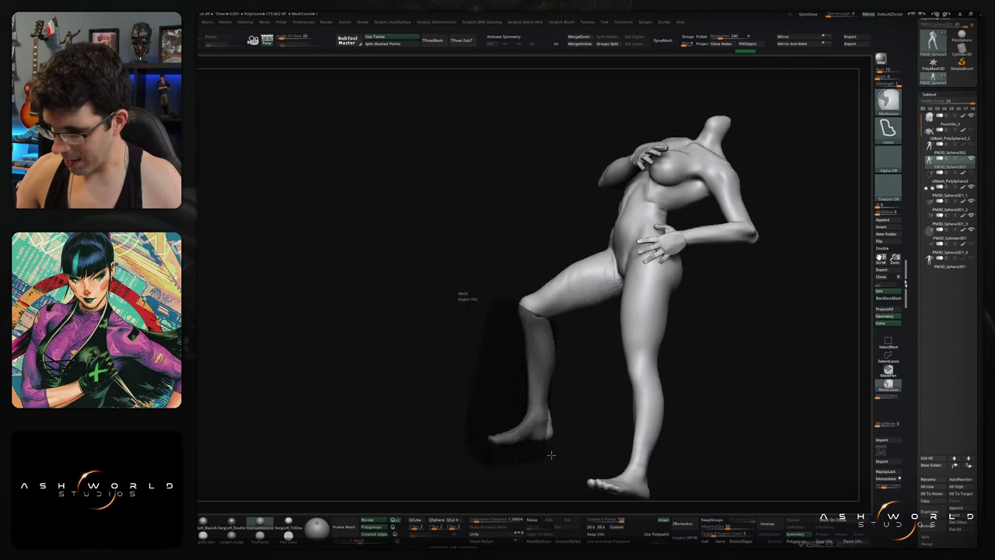
Step: Mask everything but the shin and rotate the lower leg around the knee with the Transpose gizmo
{"action": "left_click", "coordinate": [541, 340], "text": "ctrl"}
{"action": "key", "text": "w"}
{"action": "mouse_move", "coordinate": [622, 365]}
{"action": "left_mouse_down"}
{"action": "mouse_move", "coordinate": [567, 250]}
{"action": "mouse_move", "coordinate": [534, 330]}
{"action": "mouse_move", "coordinate": [542, 320]}
{"action": "mouse_move", "coordinate": [528, 305]}
{"action": "mouse_move", "coordinate": [607, 334]}
{"action": "mouse_move", "coordinate": [664, 325]}
{"action": "left_mouse_up"}
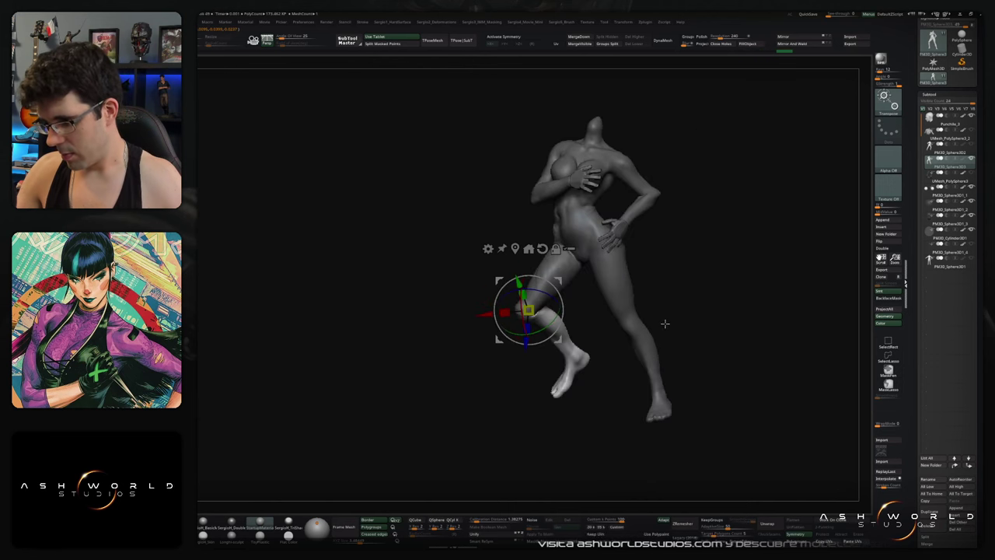
{"action": "left_click_drag", "start_coordinate": [503, 326], "coordinate": [544, 336]}
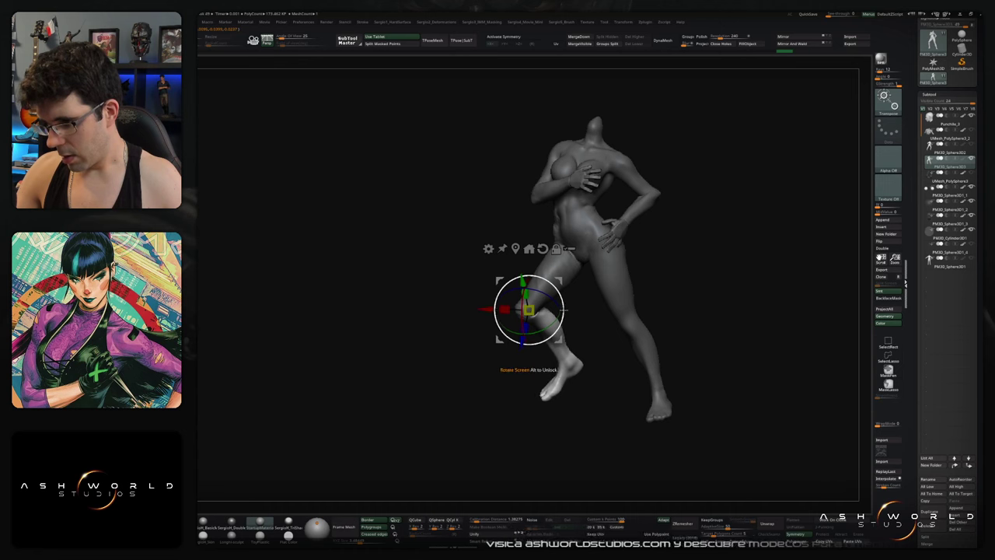
{"action": "left_click_drag", "start_coordinate": [559, 280], "coordinate": [564, 285]}
{"action": "key", "text": "q"}
{"action": "left_click_drag", "start_coordinate": [677, 296], "coordinate": [576, 279]}
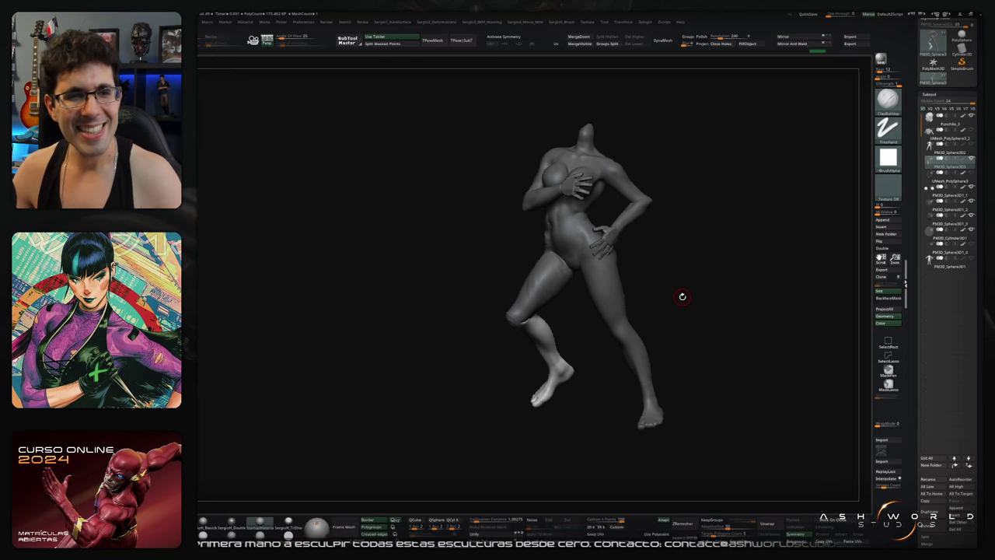
Step: Review the new leg pose, zooming in until the figure fills the canvas
{"action": "left_click_drag", "start_coordinate": [682, 296], "coordinate": [667, 290]}
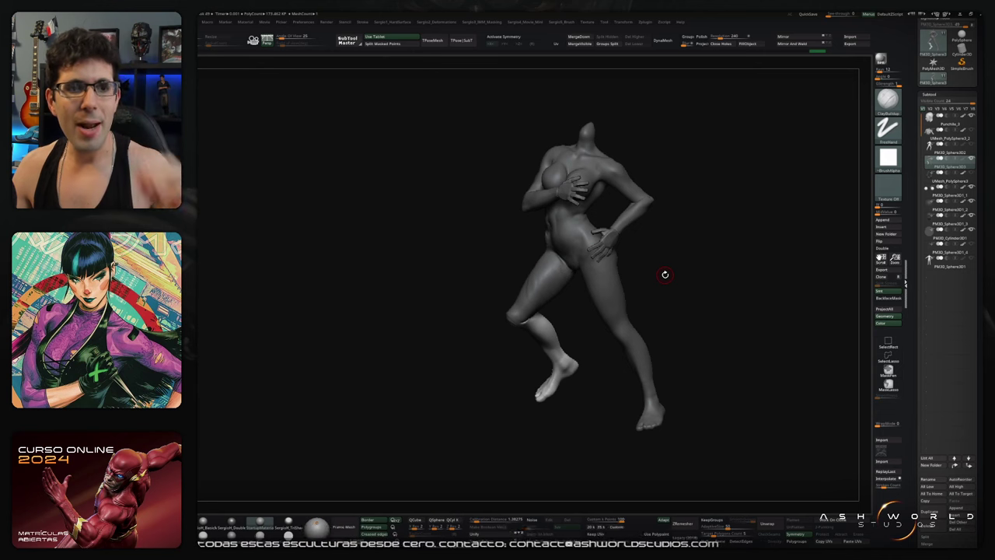
{"action": "left_click_drag", "start_coordinate": [668, 298], "coordinate": [658, 285]}
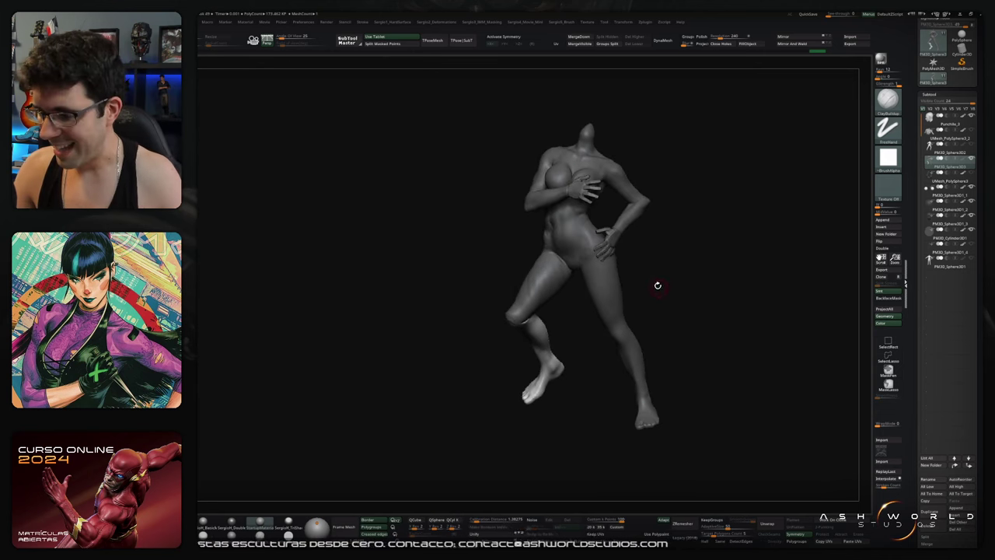
{"action": "right_click_drag", "start_coordinate": [658, 285], "coordinate": [518, 331], "text": "ctrl"}
{"action": "mouse_move", "coordinate": [518, 331]}
{"action": "left_mouse_down"}
{"action": "mouse_move", "coordinate": [520, 366]}
{"action": "mouse_move", "coordinate": [479, 310]}
{"action": "mouse_move", "coordinate": [519, 303]}
{"action": "mouse_move", "coordinate": [509, 311]}
{"action": "mouse_move", "coordinate": [521, 340]}
{"action": "mouse_move", "coordinate": [529, 293]}
{"action": "left_mouse_up"}
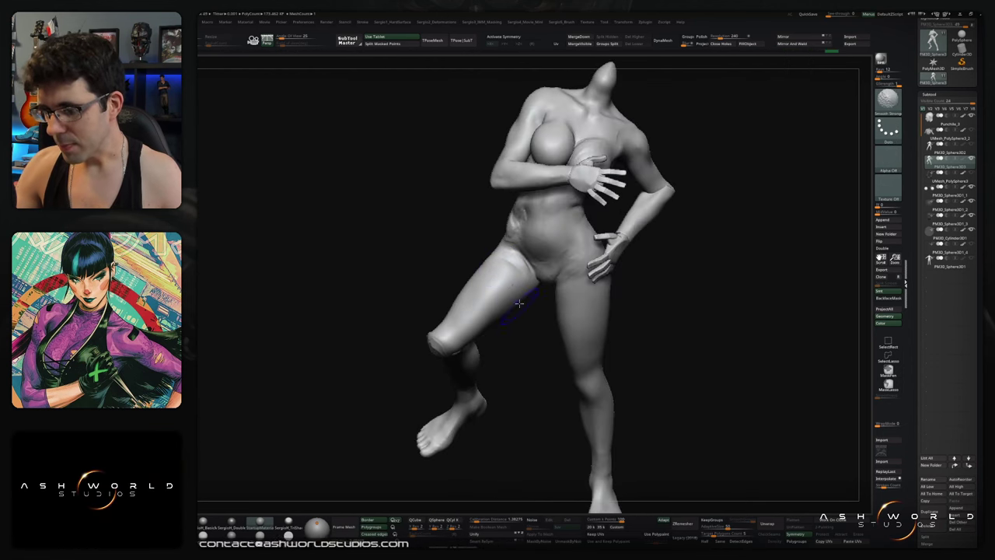
Step: Smooth the bent knee with Move and Smooth Stronger, blending thigh into shin, then frame the figure
{"action": "mouse_move", "coordinate": [484, 323]}
{"action": "left_mouse_down"}
{"action": "mouse_move", "coordinate": [458, 313]}
{"action": "mouse_move", "coordinate": [477, 329]}
{"action": "left_mouse_up"}
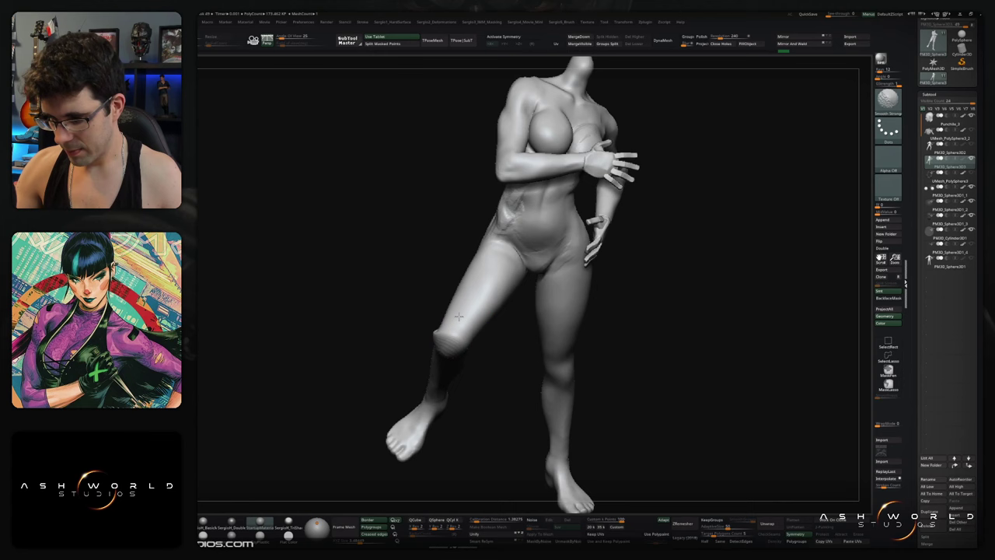
{"action": "mouse_move", "coordinate": [474, 333]}
{"action": "right_mouse_down"}
{"action": "mouse_move", "coordinate": [418, 366]}
{"action": "mouse_move", "coordinate": [500, 344]}
{"action": "mouse_move", "coordinate": [490, 286]}
{"action": "mouse_move", "coordinate": [505, 265]}
{"action": "right_mouse_up"}
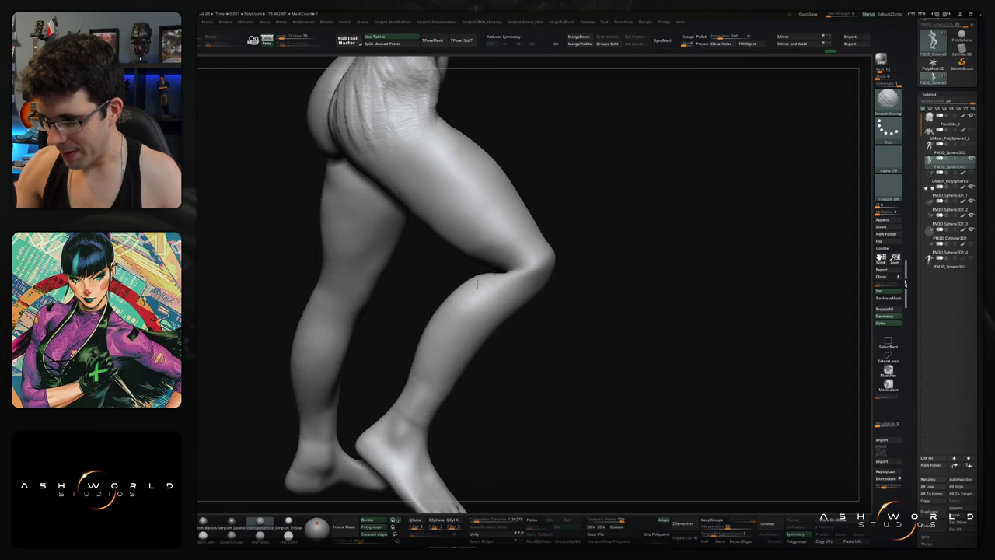
{"action": "mouse_move", "coordinate": [489, 267]}
{"action": "right_mouse_down"}
{"action": "mouse_move", "coordinate": [555, 277]}
{"action": "mouse_move", "coordinate": [494, 274]}
{"action": "mouse_move", "coordinate": [504, 268]}
{"action": "mouse_move", "coordinate": [491, 297]}
{"action": "mouse_move", "coordinate": [435, 287]}
{"action": "mouse_move", "coordinate": [429, 264]}
{"action": "mouse_move", "coordinate": [420, 303]}
{"action": "right_mouse_up"}
{"action": "key", "text": "shift"}
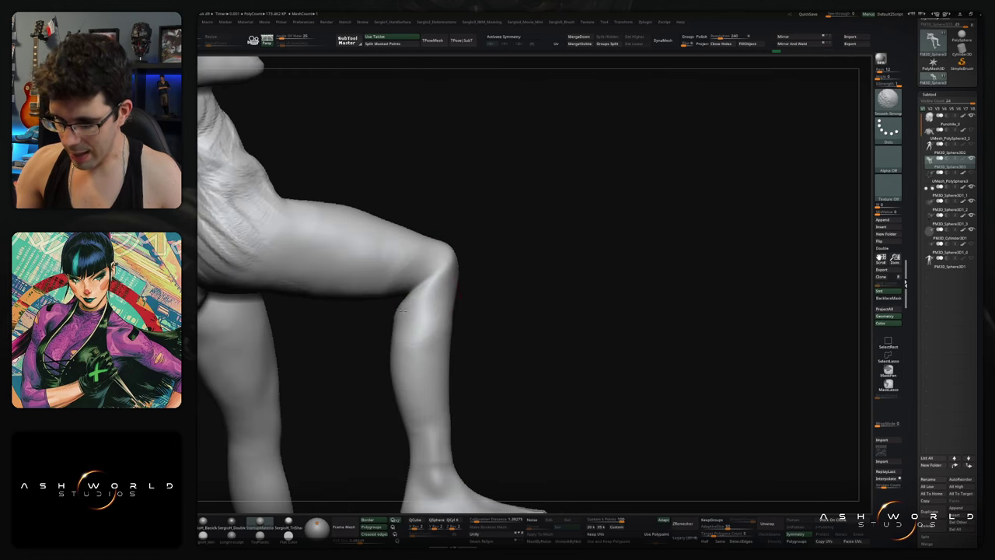
{"action": "mouse_move", "coordinate": [371, 320]}
{"action": "right_mouse_down"}
{"action": "mouse_move", "coordinate": [479, 289]}
{"action": "mouse_move", "coordinate": [455, 324]}
{"action": "mouse_move", "coordinate": [442, 309]}
{"action": "right_mouse_up"}
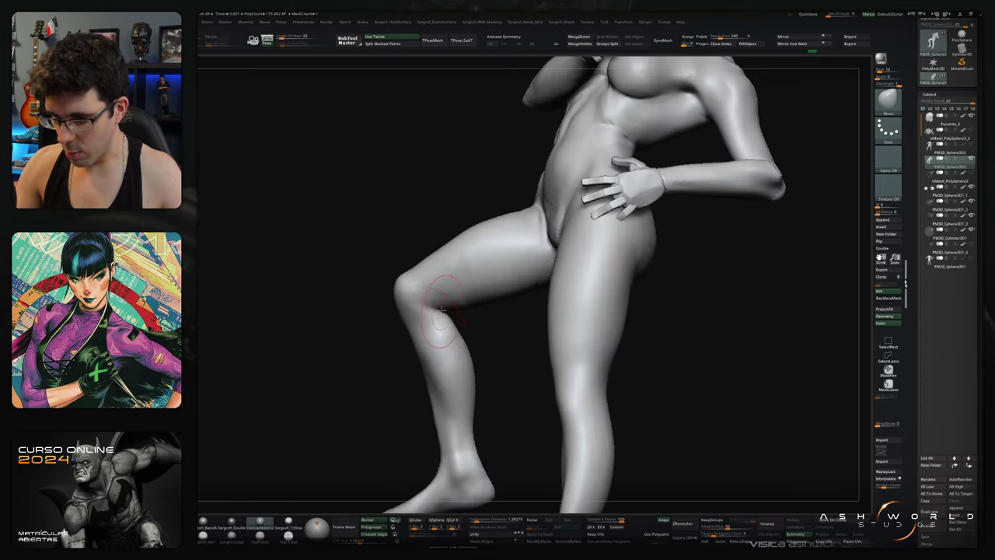
{"action": "key", "text": "f"}
{"action": "right_click_drag", "start_coordinate": [624, 289], "coordinate": [618, 286]}
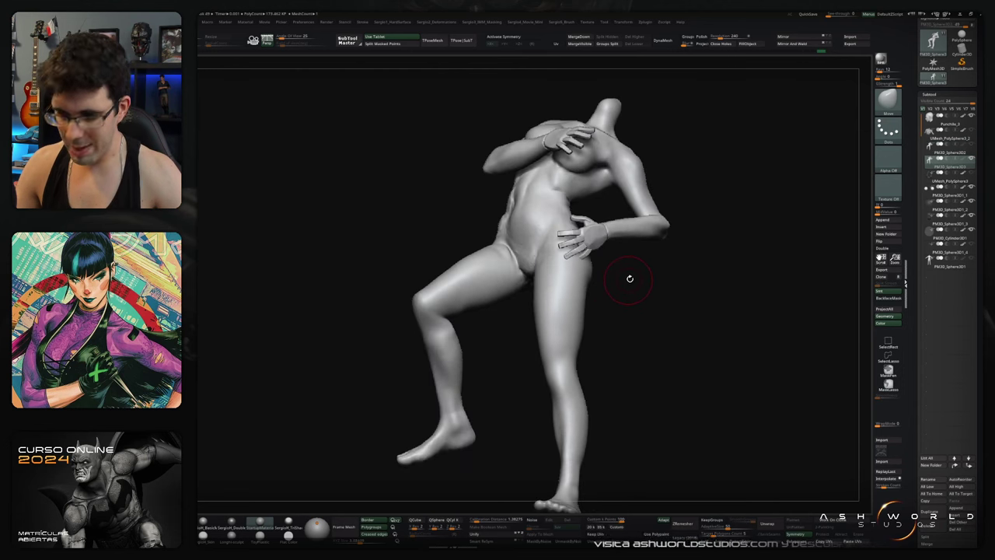
Step: Lasso-mask everything except the standing leg's shin
{"action": "mouse_move", "coordinate": [630, 276]}
{"action": "right_mouse_down"}
{"action": "mouse_move", "coordinate": [646, 317]}
{"action": "mouse_move", "coordinate": [615, 286]}
{"action": "mouse_move", "coordinate": [606, 304]}
{"action": "mouse_move", "coordinate": [600, 291]}
{"action": "right_mouse_up"}
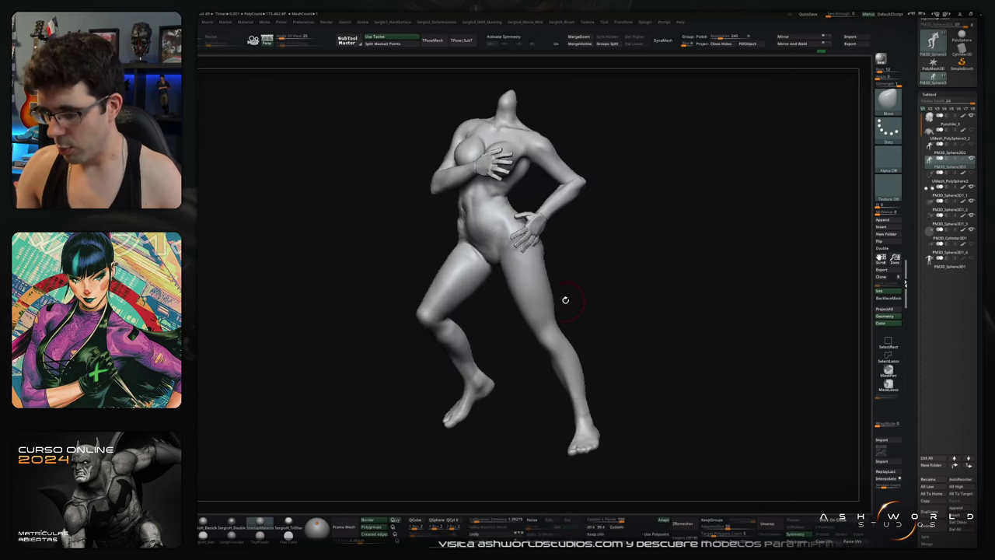
{"action": "right_click_drag", "start_coordinate": [566, 331], "coordinate": [575, 326]}
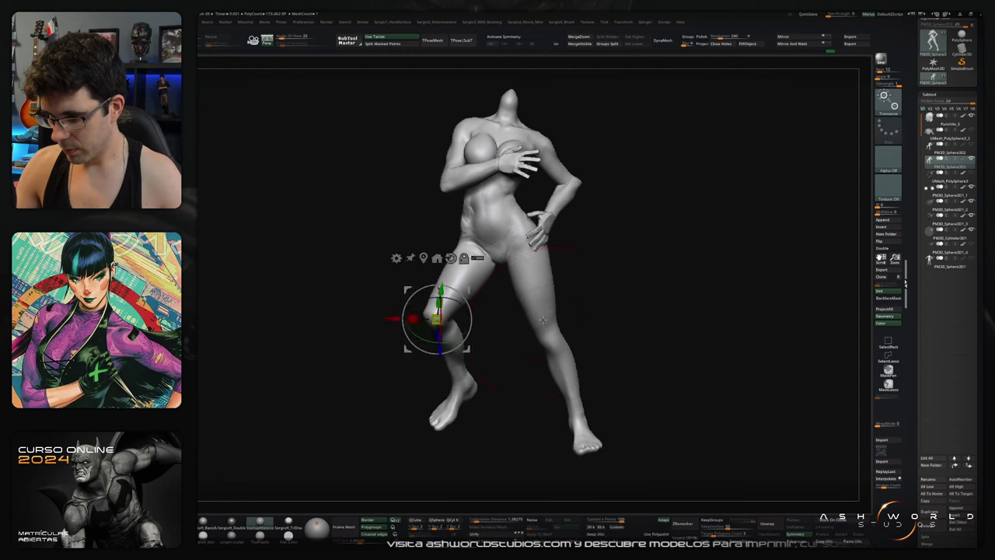
{"action": "key", "text": "w"}
{"action": "left_click", "coordinate": [544, 322], "text": "ctrl"}
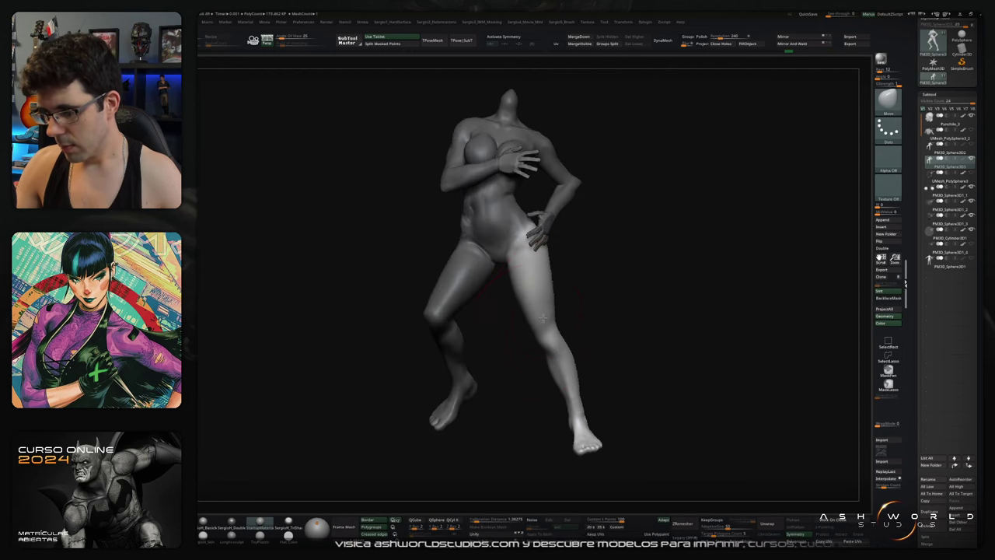
{"action": "mouse_move", "coordinate": [593, 384]}
{"action": "right_mouse_down"}
{"action": "mouse_move", "coordinate": [621, 318]}
{"action": "mouse_move", "coordinate": [626, 338]}
{"action": "mouse_move", "coordinate": [613, 336]}
{"action": "mouse_move", "coordinate": [626, 329]}
{"action": "mouse_move", "coordinate": [599, 267]}
{"action": "right_mouse_up"}
{"action": "mouse_move", "coordinate": [599, 266]}
{"action": "left_mouse_down", "text": "ctrl"}
{"action": "mouse_move", "coordinate": [652, 209]}
{"action": "mouse_move", "coordinate": [647, 186]}
{"action": "left_mouse_up", "text": "ctrl"}
{"action": "key", "text": "w"}
Step: Rotate the standing shin slightly around the knee with the Transpose gizmo
{"action": "key", "text": "q"}
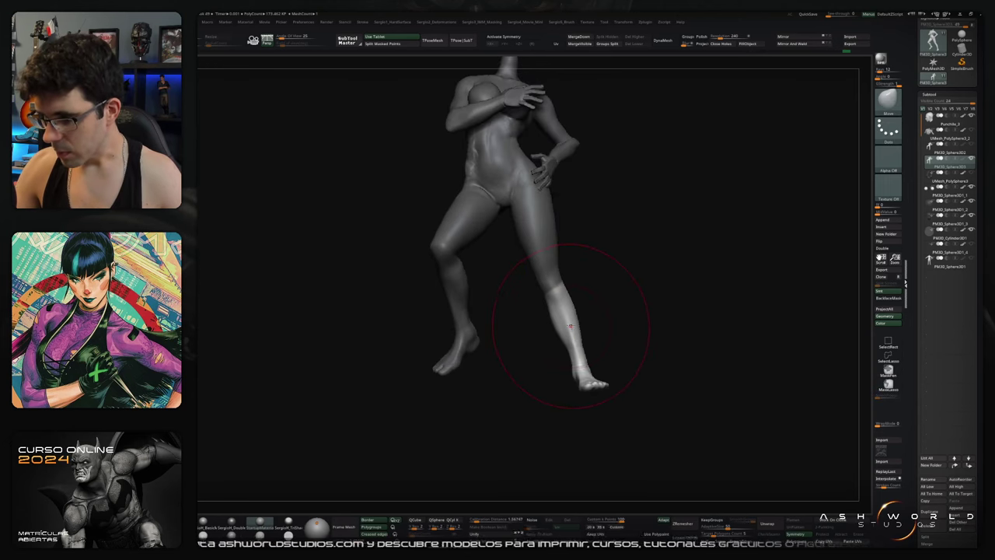
{"action": "key", "text": "w"}
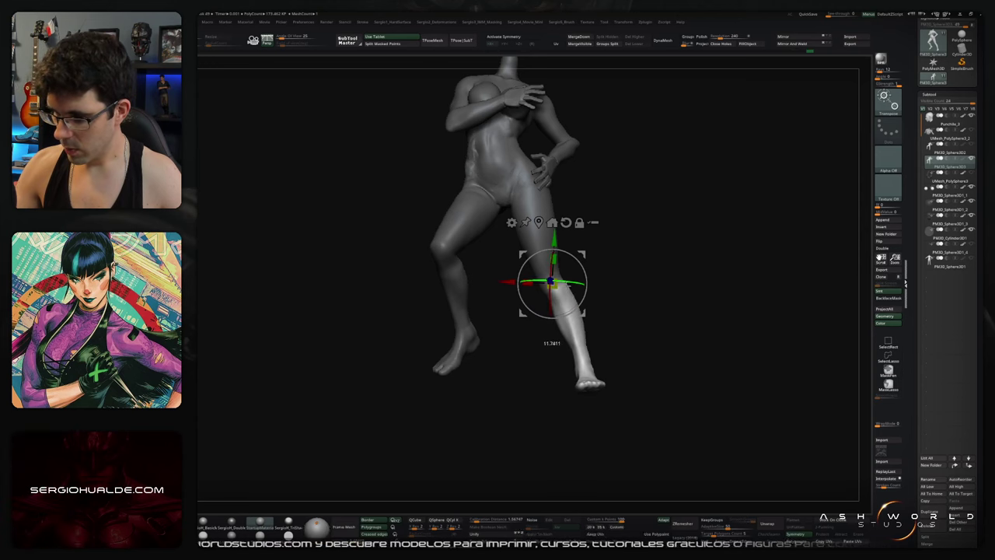
{"action": "mouse_move", "coordinate": [588, 258]}
{"action": "right_mouse_down"}
{"action": "mouse_move", "coordinate": [579, 268]}
{"action": "mouse_move", "coordinate": [590, 277]}
{"action": "mouse_move", "coordinate": [653, 289]}
{"action": "right_mouse_up"}
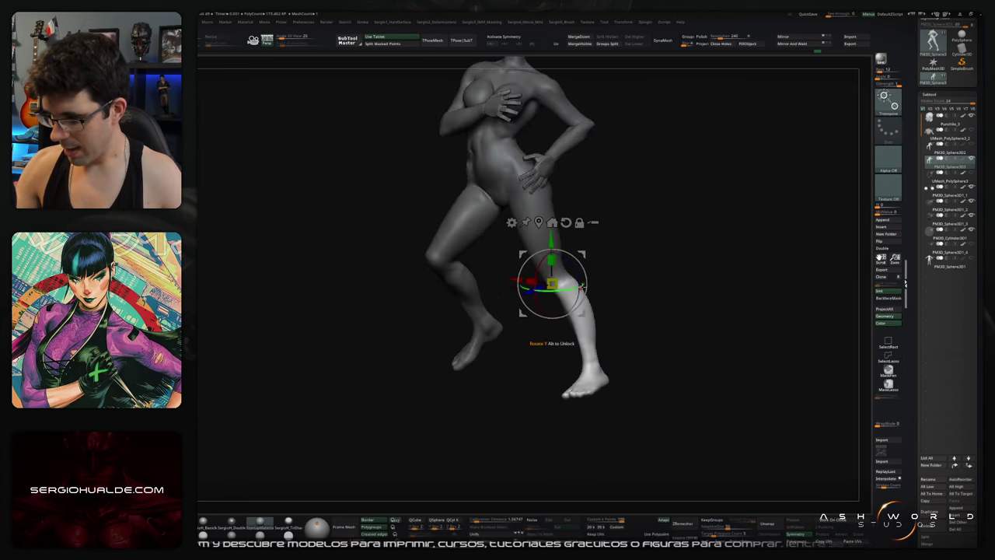
{"action": "mouse_move", "coordinate": [586, 292]}
{"action": "right_mouse_down"}
{"action": "mouse_move", "coordinate": [576, 288]}
{"action": "mouse_move", "coordinate": [587, 295]}
{"action": "right_mouse_up"}
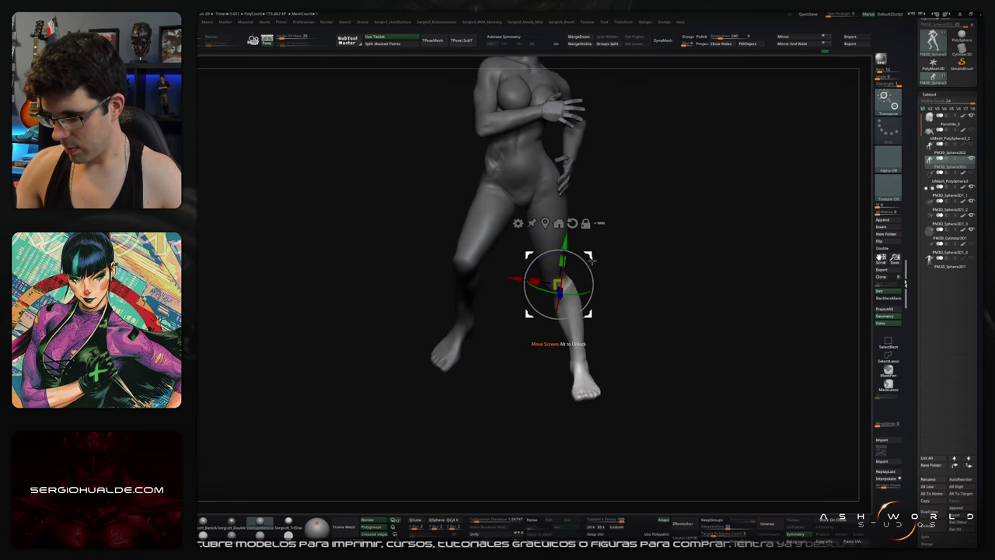
{"action": "left_click_drag", "start_coordinate": [589, 279], "coordinate": [580, 314]}
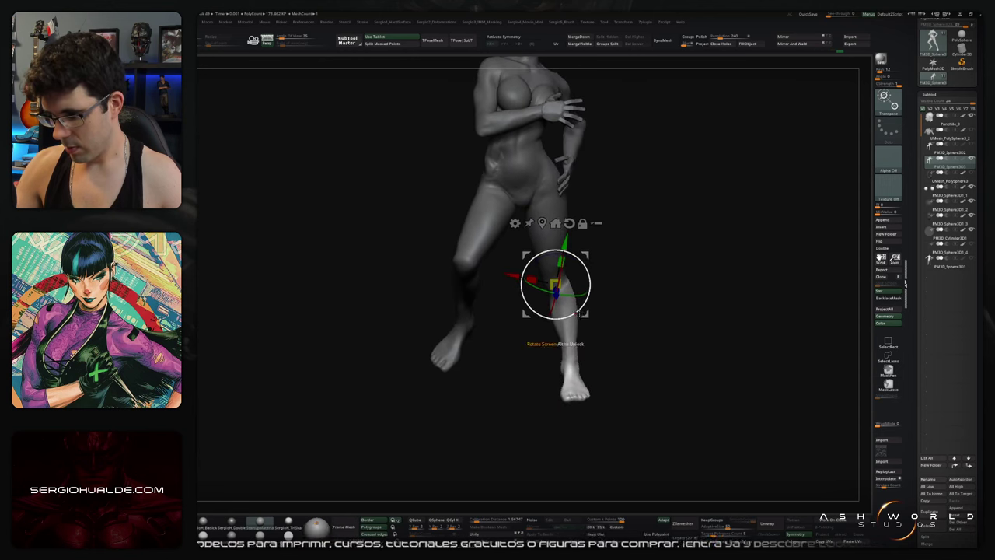
{"action": "key", "text": "q"}
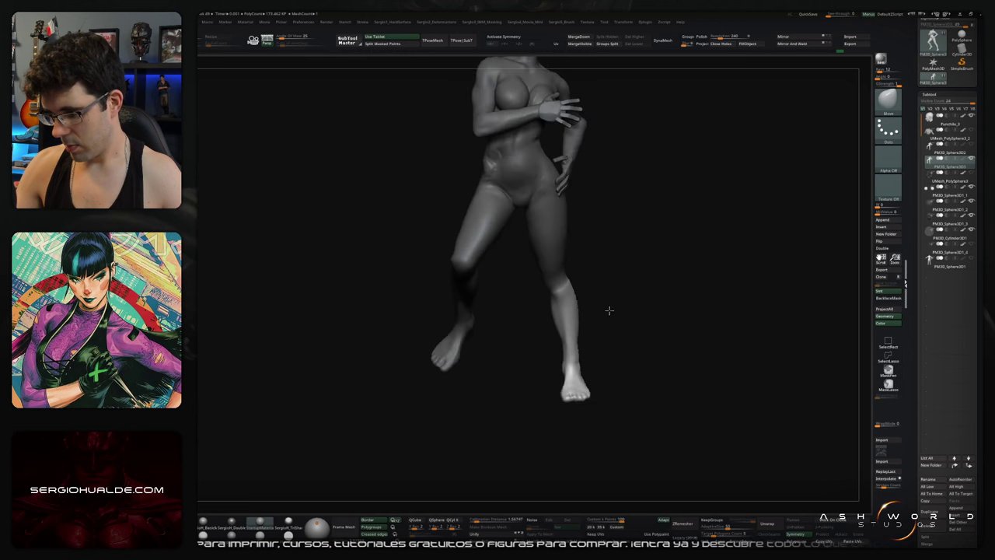
{"action": "left_click_drag", "start_coordinate": [609, 310], "coordinate": [607, 351]}
Step: Move the posing pivot to the standing leg's ankle and reangle the foot, checking it from several sides
{"action": "key", "text": "w"}
{"action": "left_click", "coordinate": [583, 377]}
{"action": "scroll", "coordinate": [614, 356], "scroll_direction": "up", "scroll_amount": 3}
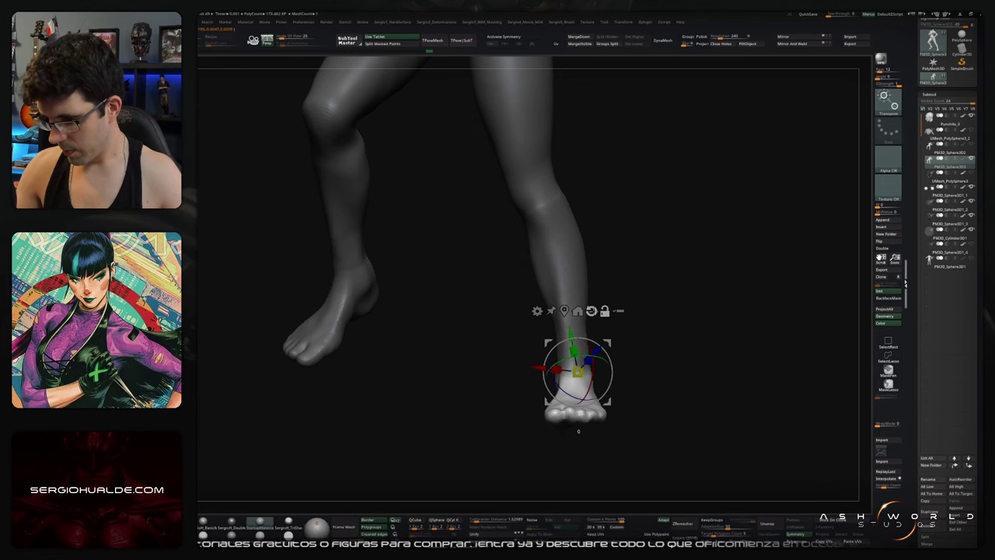
{"action": "mouse_move", "coordinate": [656, 359]}
{"action": "left_mouse_down"}
{"action": "mouse_move", "coordinate": [622, 358]}
{"action": "mouse_move", "coordinate": [655, 359]}
{"action": "mouse_move", "coordinate": [631, 369]}
{"action": "mouse_move", "coordinate": [630, 392]}
{"action": "mouse_move", "coordinate": [617, 355]}
{"action": "mouse_move", "coordinate": [617, 378]}
{"action": "mouse_move", "coordinate": [622, 368]}
{"action": "left_mouse_up"}
{"action": "scroll", "coordinate": [621, 366], "scroll_direction": "down", "scroll_amount": 3}
{"action": "scroll", "coordinate": [621, 373], "scroll_direction": "up", "scroll_amount": 3}
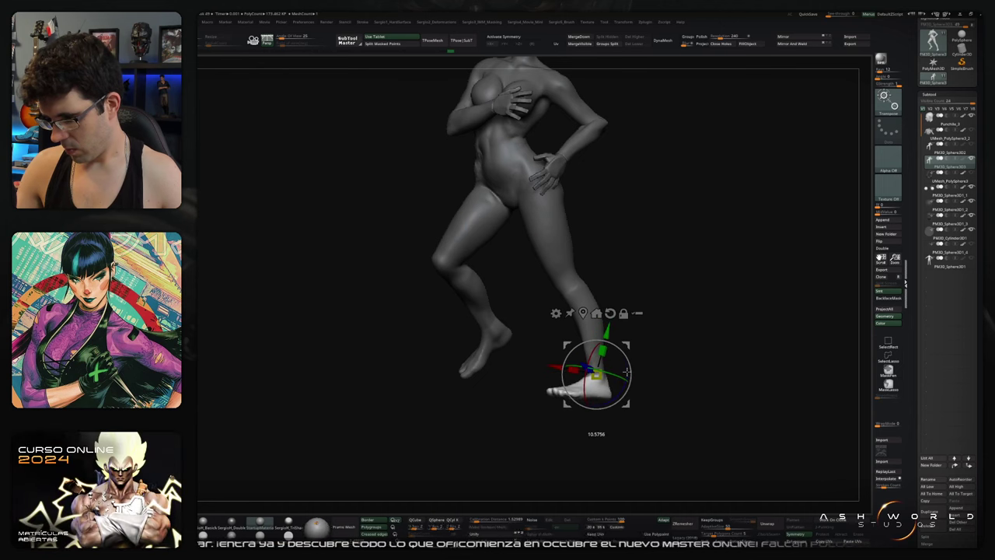
{"action": "key", "text": "q"}
{"action": "scroll", "coordinate": [635, 350], "scroll_direction": "down", "scroll_amount": 3}
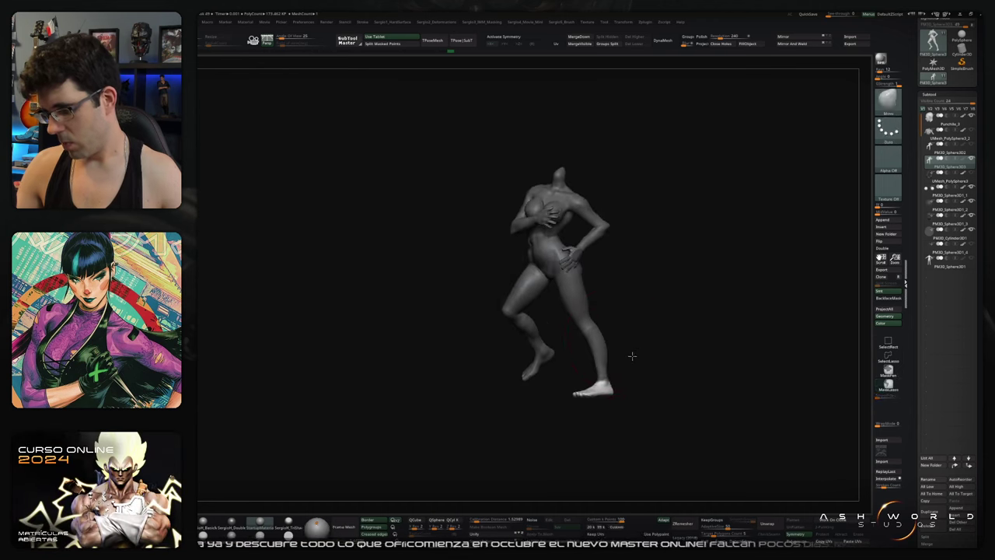
{"action": "scroll", "coordinate": [602, 438], "scroll_direction": "up", "scroll_amount": 3}
{"action": "mouse_move", "coordinate": [566, 400]}
{"action": "right_mouse_down"}
{"action": "mouse_move", "coordinate": [552, 405]}
{"action": "mouse_move", "coordinate": [599, 402]}
{"action": "mouse_move", "coordinate": [526, 402]}
{"action": "right_mouse_up"}
Step: Finish angling the standing foot, then lasso-mask around the other foot
{"action": "scroll", "coordinate": [588, 337], "scroll_direction": "down", "scroll_amount": 2}
{"action": "right_click_drag", "start_coordinate": [623, 346], "coordinate": [628, 348]}
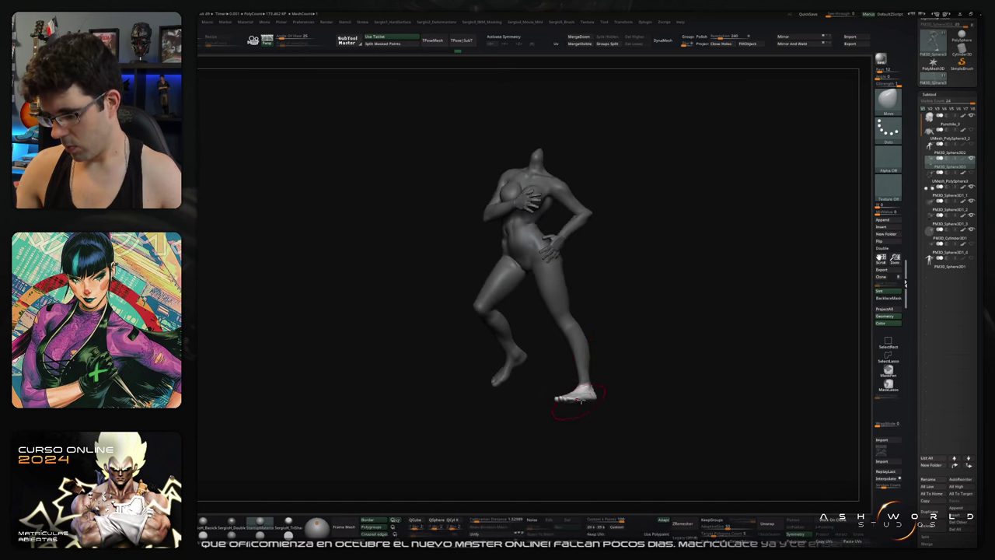
{"action": "key", "text": "w"}
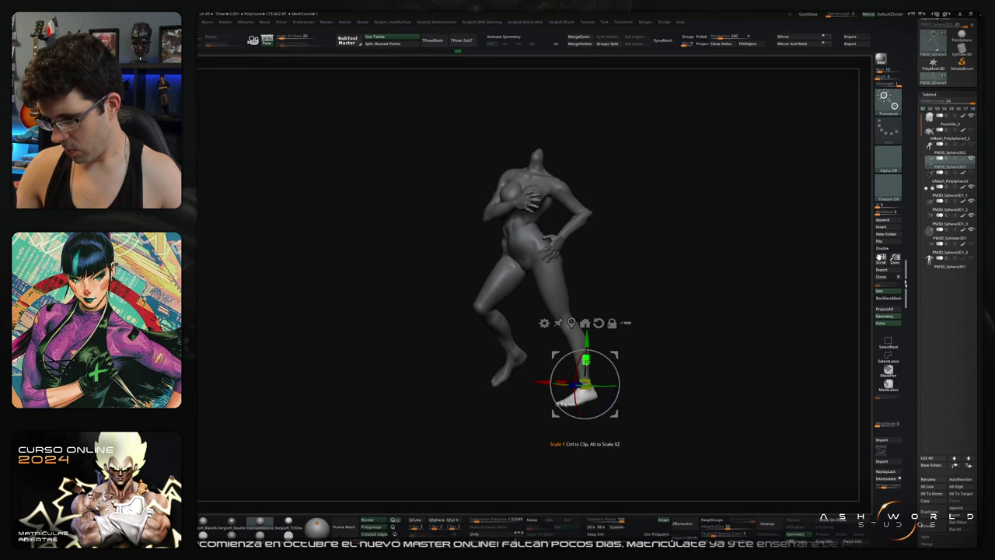
{"action": "key", "text": "q"}
{"action": "mouse_move", "coordinate": [644, 355]}
{"action": "right_mouse_down"}
{"action": "mouse_move", "coordinate": [552, 367]}
{"action": "mouse_move", "coordinate": [583, 334]}
{"action": "right_mouse_up"}
{"action": "left_click_drag", "start_coordinate": [575, 330], "coordinate": [518, 441], "text": "ctrl"}
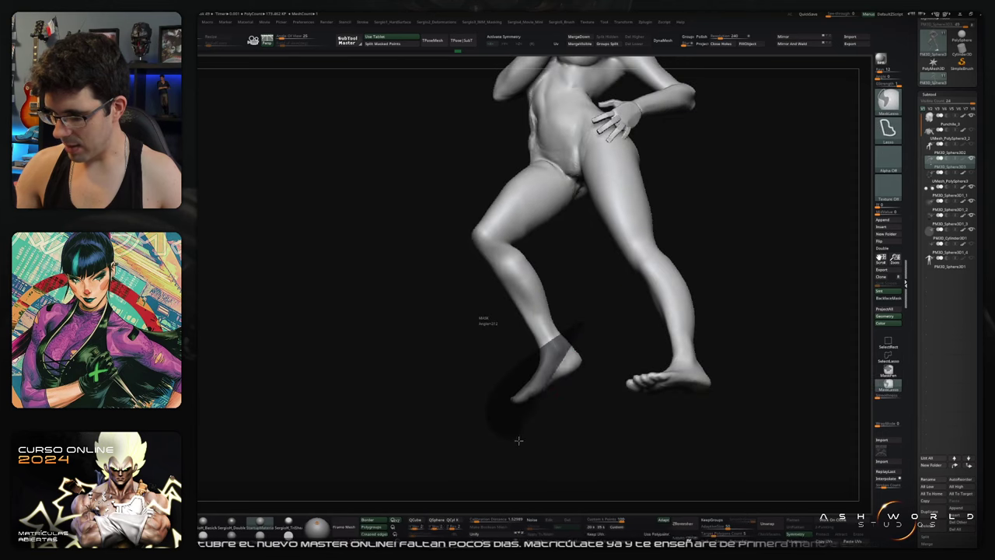
Step: Invert the mask so only the raised leg's foot is free and set the pivot at its ankle
{"action": "key", "text": "ctrl+i"}
{"action": "key", "text": "w"}
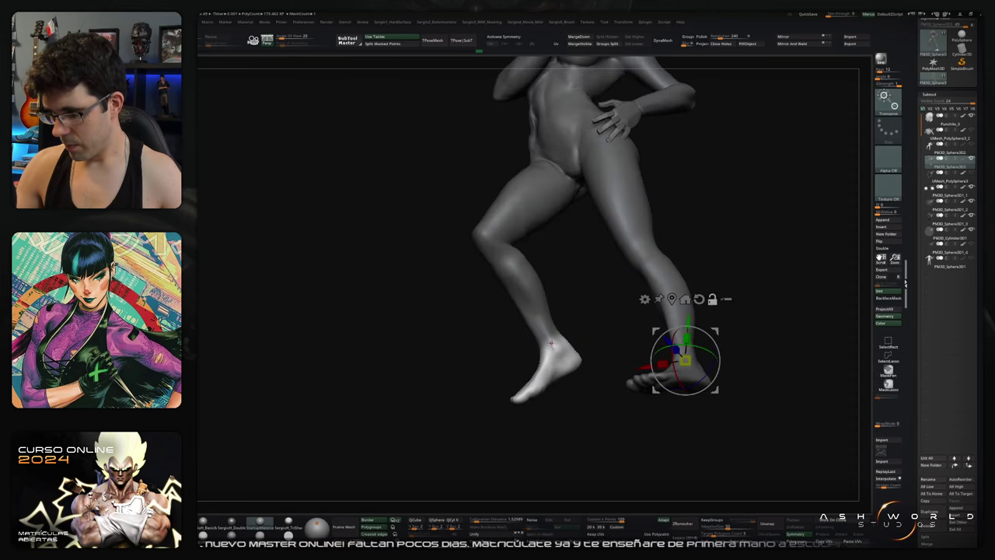
{"action": "left_click", "coordinate": [551, 343]}
{"action": "right_click_drag", "start_coordinate": [550, 343], "coordinate": [542, 346]}
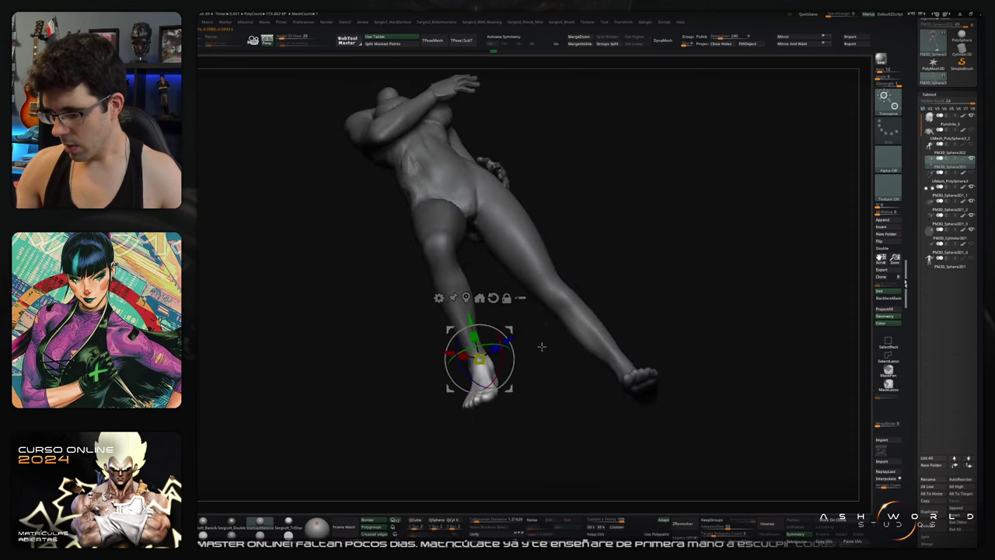
{"action": "right_click_drag", "start_coordinate": [476, 414], "coordinate": [498, 389]}
{"action": "mouse_move", "coordinate": [560, 388]}
{"action": "right_mouse_down"}
{"action": "mouse_move", "coordinate": [583, 285]}
{"action": "mouse_move", "coordinate": [571, 338]}
{"action": "mouse_move", "coordinate": [475, 369]}
{"action": "right_mouse_up"}
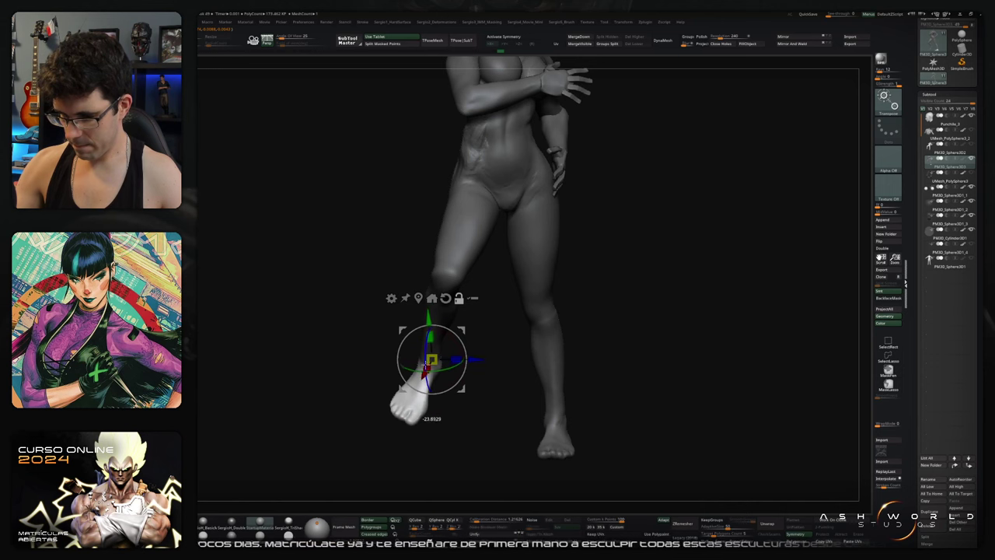
Step: Rotate the foot about 22 degrees at the ankle, then turn it further and check the new angle
{"action": "left_click_drag", "start_coordinate": [454, 343], "coordinate": [461, 403]}
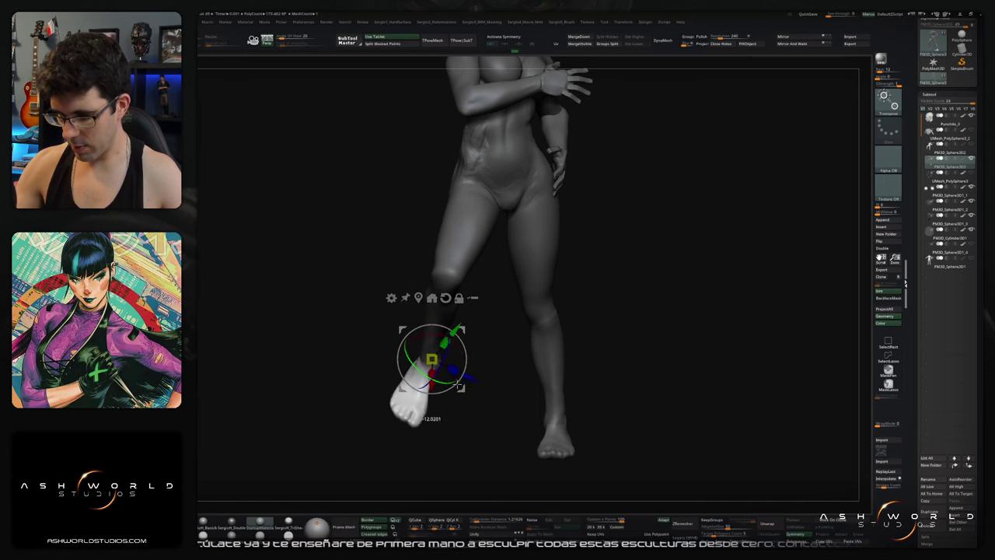
{"action": "scroll", "coordinate": [461, 403], "scroll_direction": "down", "scroll_amount": 3}
{"action": "left_click_drag", "start_coordinate": [557, 347], "coordinate": [539, 326]}
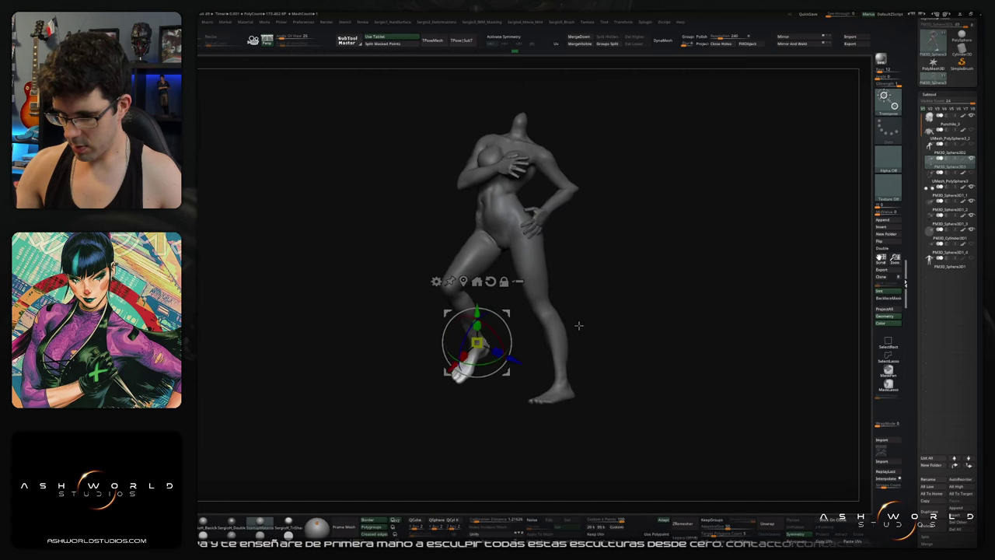
{"action": "left_click_drag", "start_coordinate": [483, 311], "coordinate": [517, 314]}
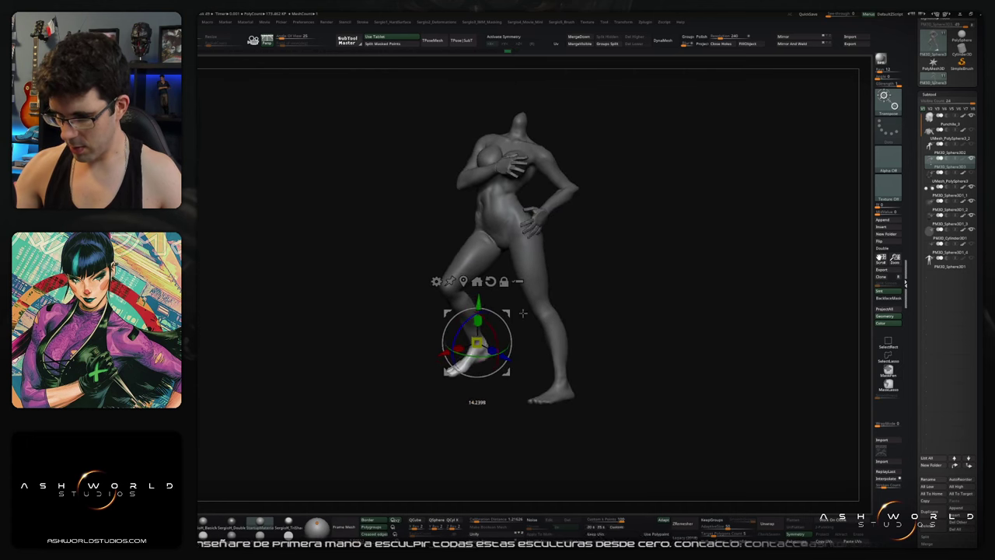
{"action": "mouse_move", "coordinate": [537, 345]}
{"action": "left_mouse_down"}
{"action": "mouse_move", "coordinate": [579, 345]}
{"action": "mouse_move", "coordinate": [589, 317]}
{"action": "mouse_move", "coordinate": [578, 324]}
{"action": "mouse_move", "coordinate": [575, 313]}
{"action": "left_mouse_up"}
{"action": "key", "text": "q"}
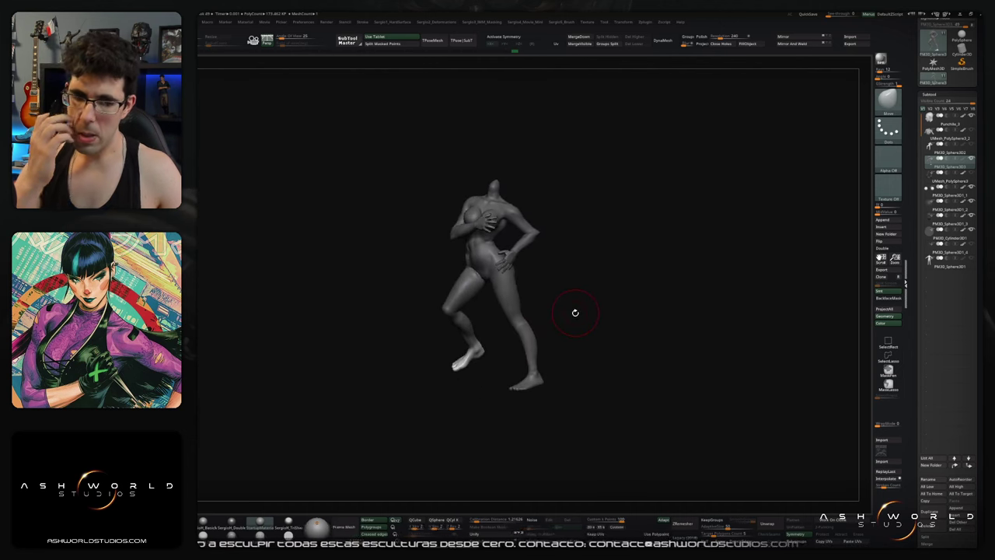
{"action": "mouse_move", "coordinate": [575, 313]}
{"action": "left_mouse_down"}
{"action": "mouse_move", "coordinate": [604, 309]}
{"action": "mouse_move", "coordinate": [562, 313]}
{"action": "mouse_move", "coordinate": [535, 302]}
{"action": "mouse_move", "coordinate": [562, 319]}
{"action": "left_mouse_up"}
{"action": "left_click", "coordinate": [461, 271], "text": "alt"}
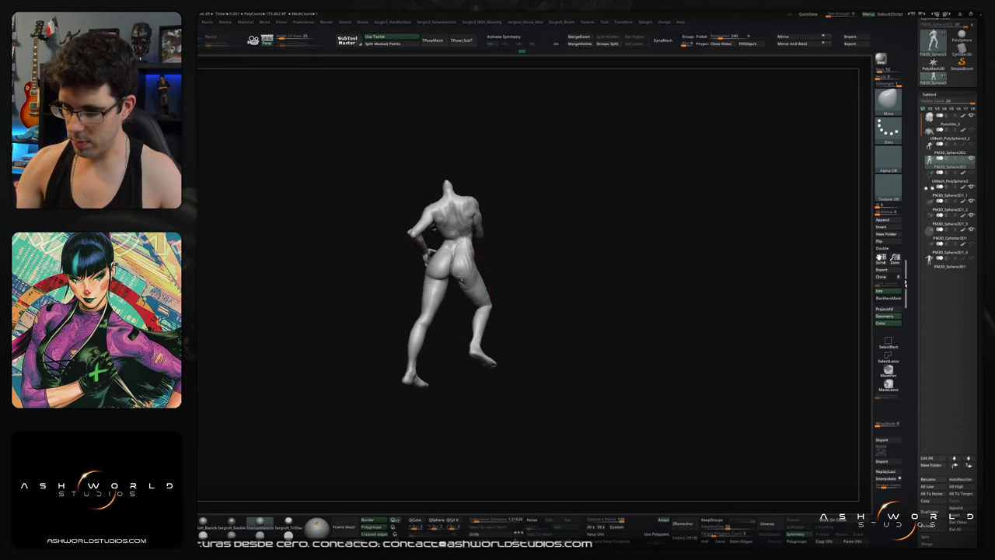
{"action": "scroll", "coordinate": [400, 332], "scroll_direction": "up", "scroll_amount": 5}
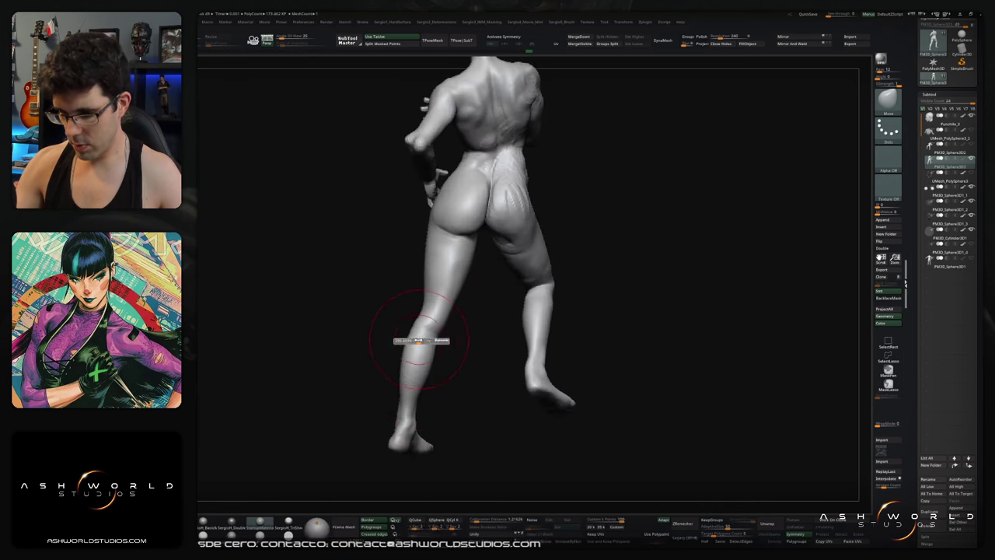
{"action": "right_click_drag", "start_coordinate": [427, 342], "coordinate": [422, 330]}
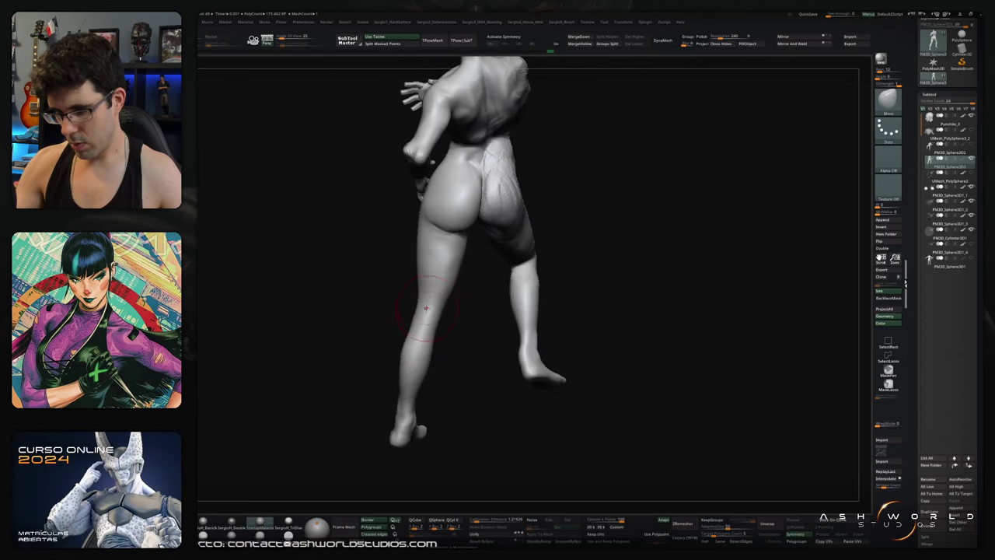
{"action": "mouse_move", "coordinate": [427, 338]}
{"action": "right_mouse_down"}
{"action": "mouse_move", "coordinate": [450, 372]}
{"action": "mouse_move", "coordinate": [477, 360]}
{"action": "mouse_move", "coordinate": [443, 411]}
{"action": "mouse_move", "coordinate": [464, 393]}
{"action": "right_mouse_up"}
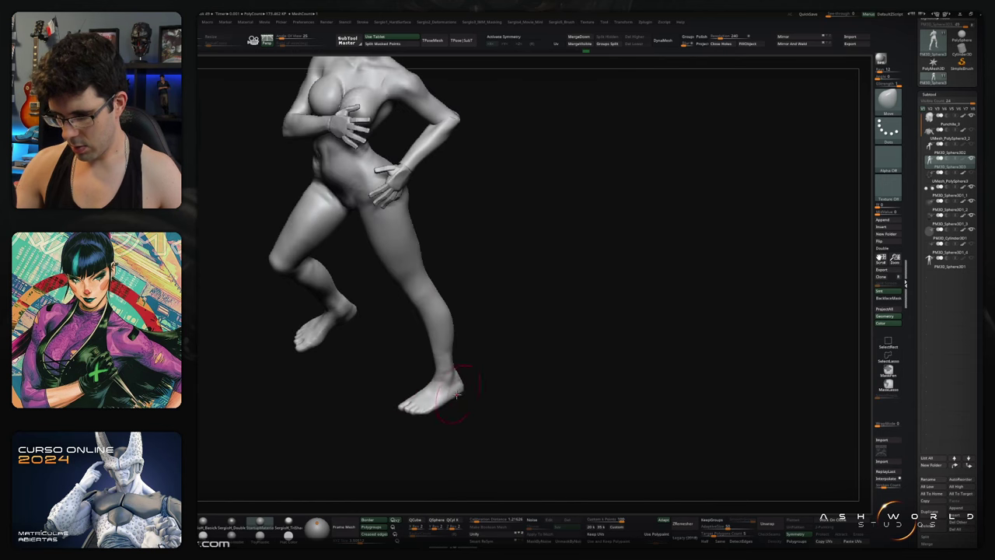
{"action": "right_click_drag", "start_coordinate": [417, 396], "coordinate": [406, 367], "text": "alt"}
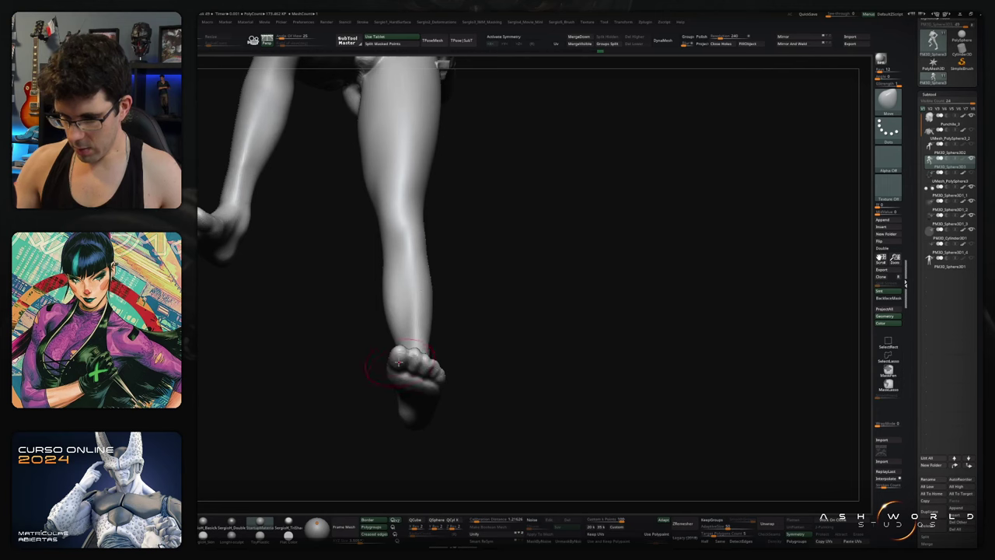
{"action": "right_click_drag", "start_coordinate": [401, 364], "coordinate": [411, 317]}
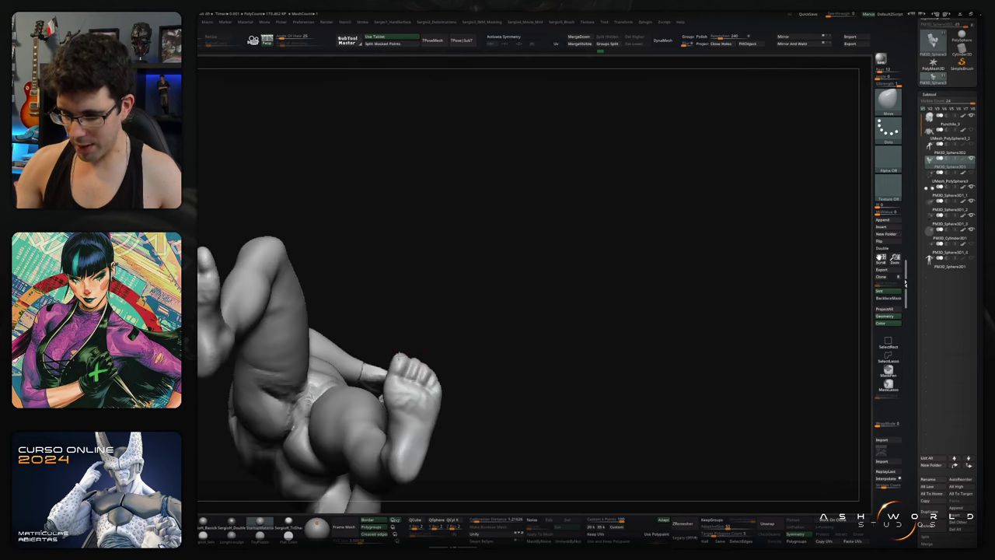
{"action": "mouse_move", "coordinate": [399, 356]}
{"action": "right_mouse_down"}
{"action": "mouse_move", "coordinate": [413, 486]}
{"action": "mouse_move", "coordinate": [436, 315]}
{"action": "mouse_move", "coordinate": [417, 333]}
{"action": "mouse_move", "coordinate": [427, 322]}
{"action": "right_mouse_up"}
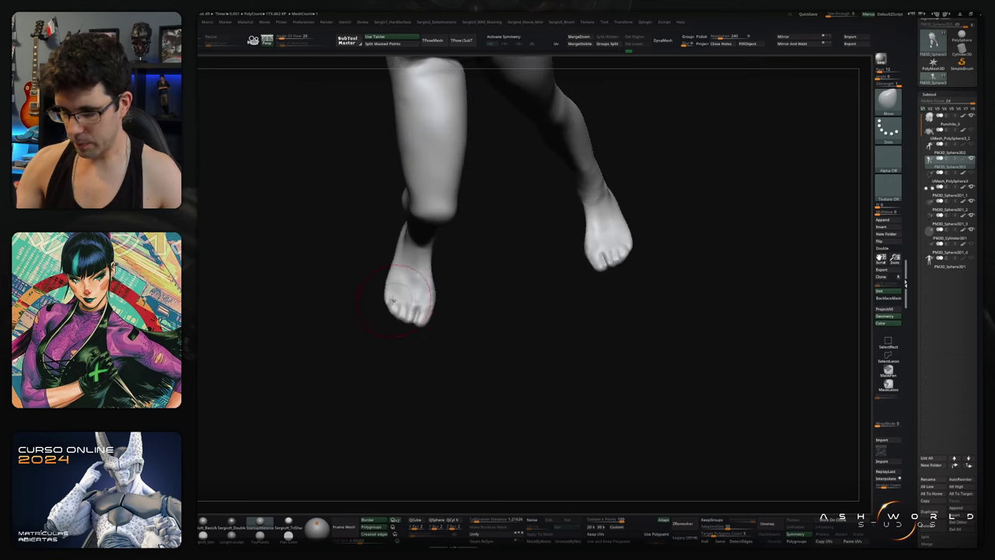
{"action": "right_click_drag", "start_coordinate": [394, 281], "coordinate": [469, 249]}
{"action": "mouse_move", "coordinate": [382, 258]}
{"action": "right_mouse_down"}
{"action": "mouse_move", "coordinate": [435, 277]}
{"action": "mouse_move", "coordinate": [537, 240]}
{"action": "mouse_move", "coordinate": [572, 339]}
{"action": "mouse_move", "coordinate": [544, 304]}
{"action": "mouse_move", "coordinate": [569, 333]}
{"action": "mouse_move", "coordinate": [591, 305]}
{"action": "right_mouse_up"}
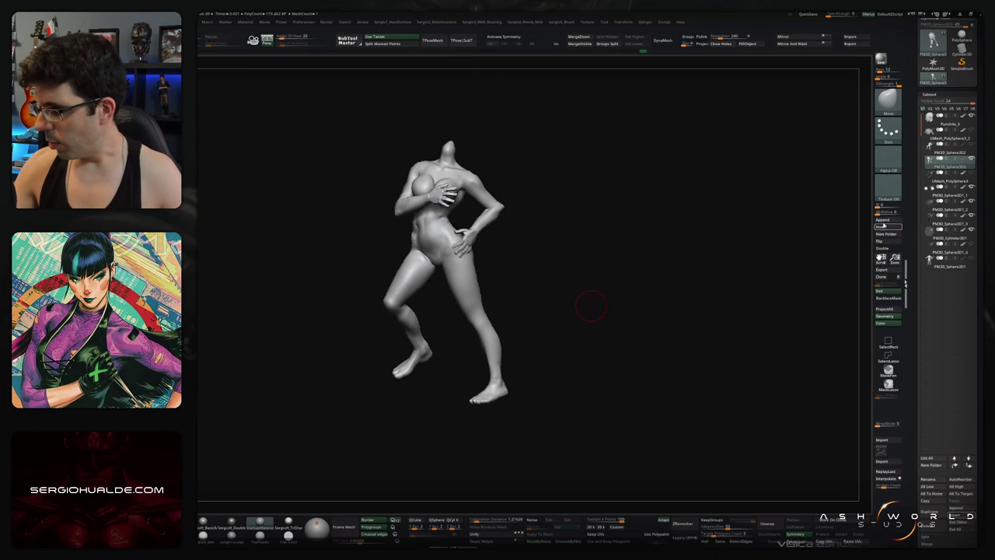
Step: Append a Cylinder3D subtool and move it down beneath the figure's feet
{"action": "left_click", "coordinate": [883, 219]}
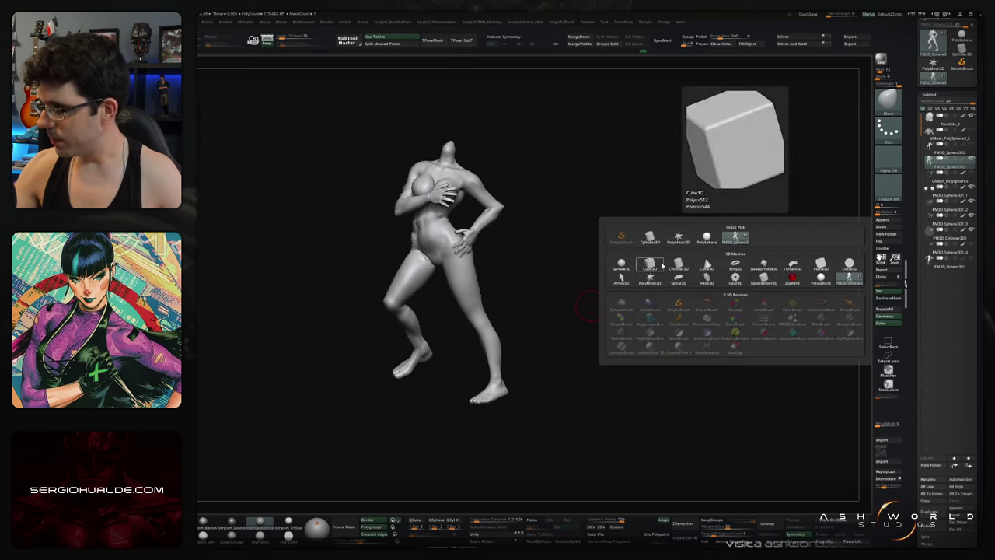
{"action": "left_click", "coordinate": [678, 264]}
{"action": "key", "text": "w"}
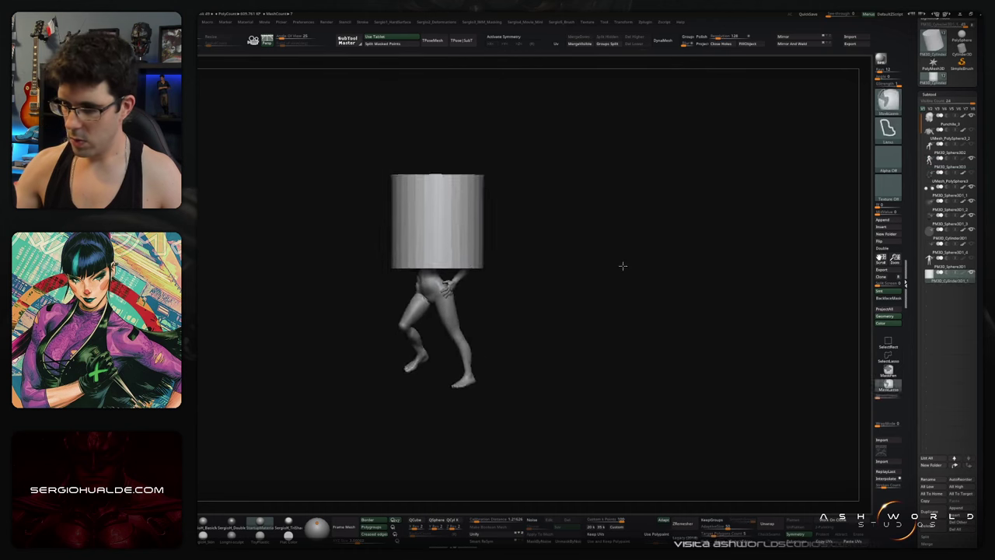
{"action": "left_click_drag", "start_coordinate": [420, 65], "coordinate": [506, 326]}
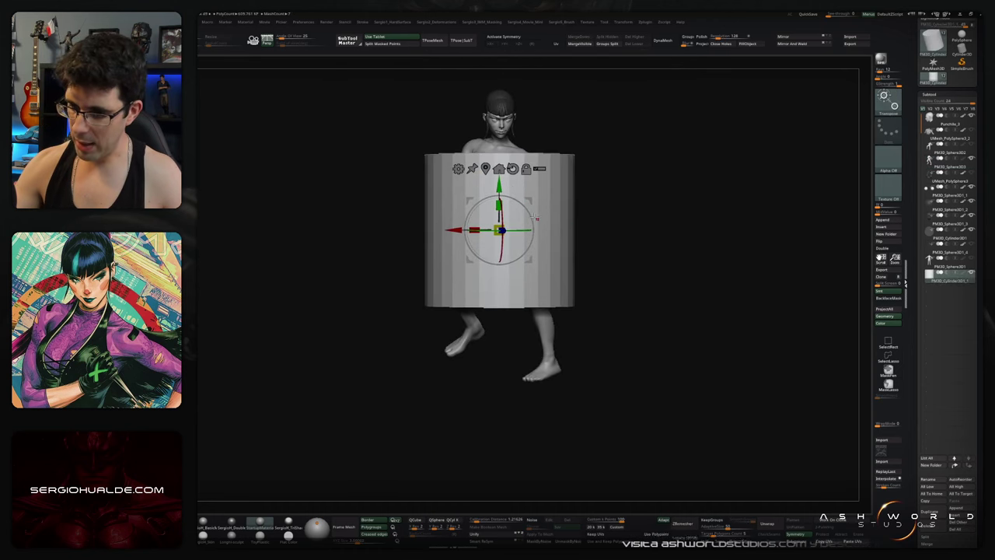
Step: Flatten the cylinder into a thin disc and centre it under the feet
{"action": "left_click_drag", "start_coordinate": [505, 325], "coordinate": [499, 365]}
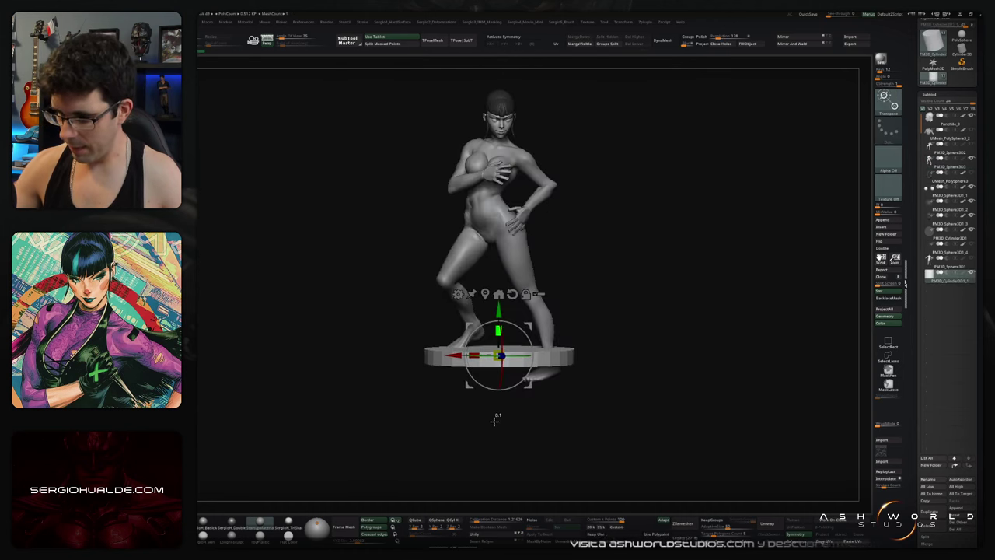
{"action": "left_click_drag", "start_coordinate": [502, 311], "coordinate": [502, 342]}
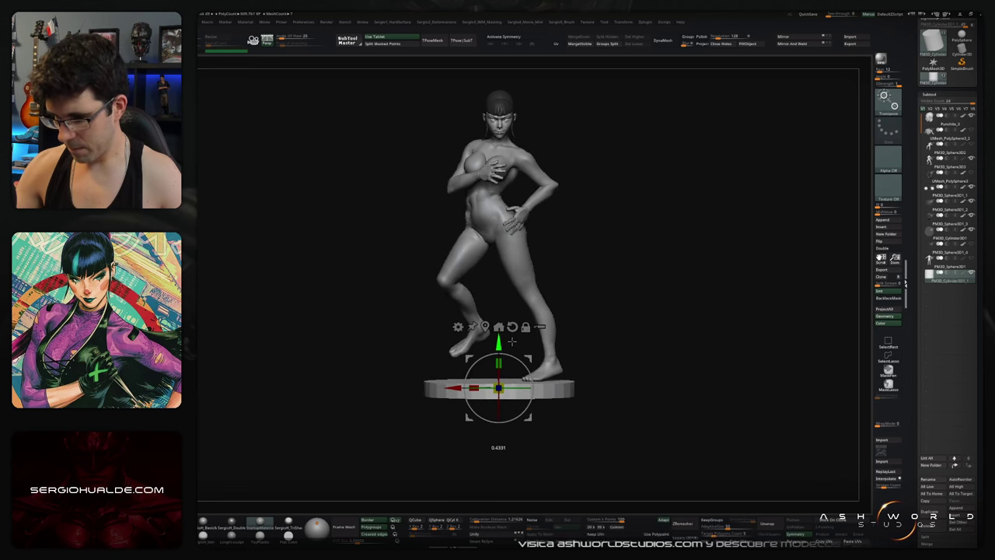
{"action": "left_click_drag", "start_coordinate": [612, 315], "coordinate": [589, 411]}
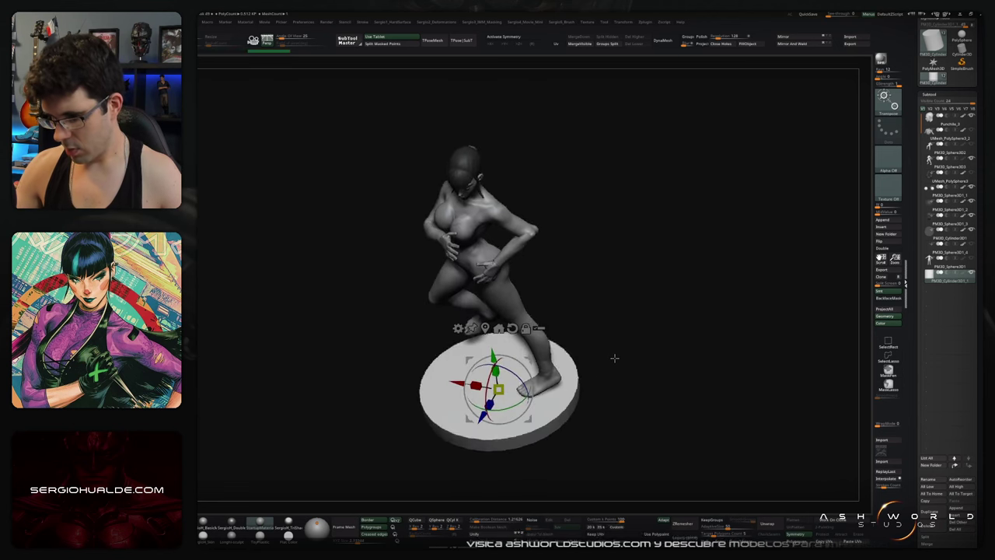
{"action": "left_click_drag", "start_coordinate": [482, 389], "coordinate": [519, 389]}
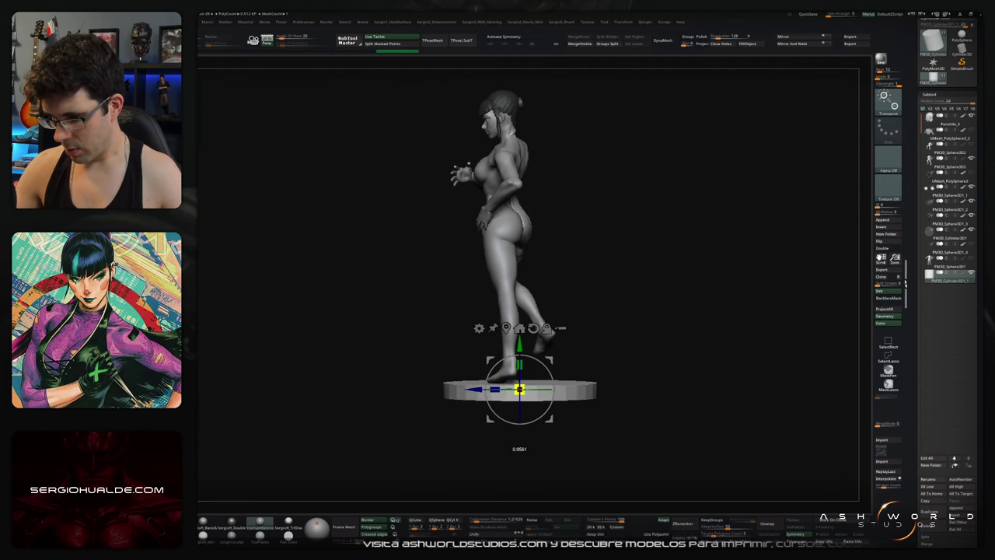
{"action": "key", "text": "q"}
{"action": "mouse_move", "coordinate": [614, 358]}
{"action": "left_mouse_down"}
{"action": "mouse_move", "coordinate": [645, 322]}
{"action": "mouse_move", "coordinate": [541, 273]}
{"action": "mouse_move", "coordinate": [552, 225]}
{"action": "mouse_move", "coordinate": [508, 230]}
{"action": "left_mouse_up"}
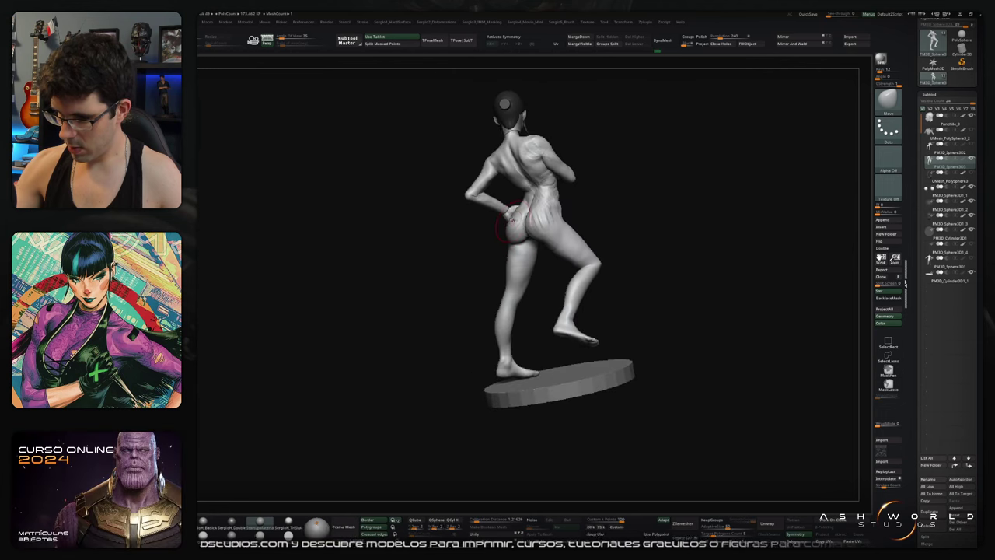
{"action": "mouse_move", "coordinate": [515, 232]}
{"action": "left_mouse_down"}
{"action": "mouse_move", "coordinate": [570, 230]}
{"action": "mouse_move", "coordinate": [595, 244]}
{"action": "mouse_move", "coordinate": [592, 261]}
{"action": "mouse_move", "coordinate": [557, 233]}
{"action": "left_mouse_up"}
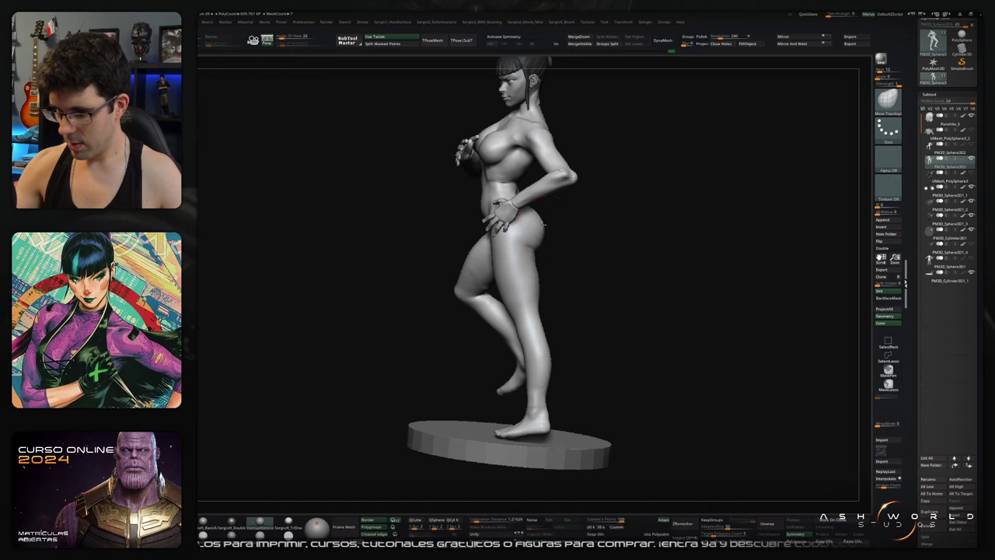
Step: Duplicate the cylinder base disc as an additional subtool
{"action": "mouse_move", "coordinate": [544, 224]}
{"action": "left_mouse_down"}
{"action": "mouse_move", "coordinate": [607, 278]}
{"action": "mouse_move", "coordinate": [632, 278]}
{"action": "mouse_move", "coordinate": [628, 291]}
{"action": "left_mouse_up"}
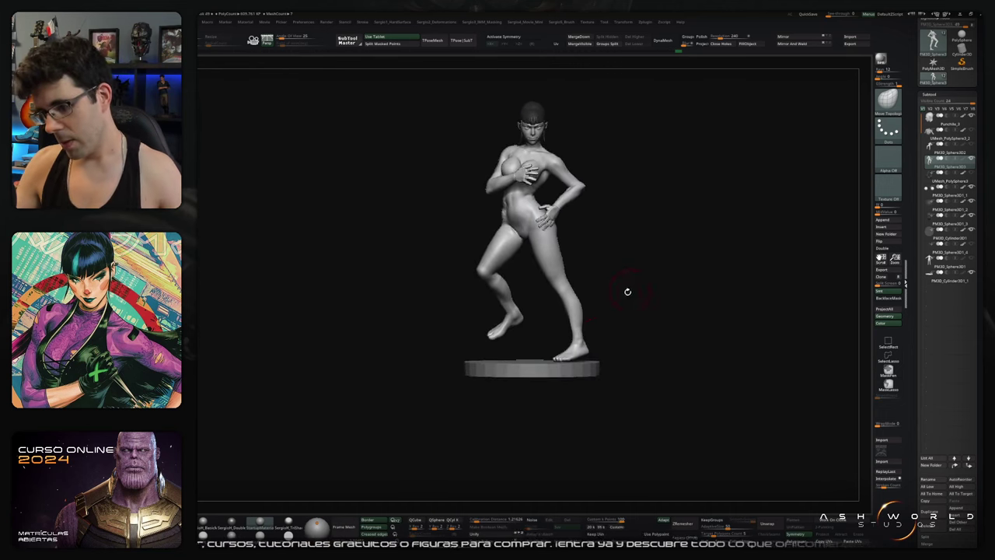
{"action": "left_click_drag", "start_coordinate": [588, 362], "coordinate": [594, 299], "text": "alt"}
{"action": "key", "text": "ctrl+shift+d"}
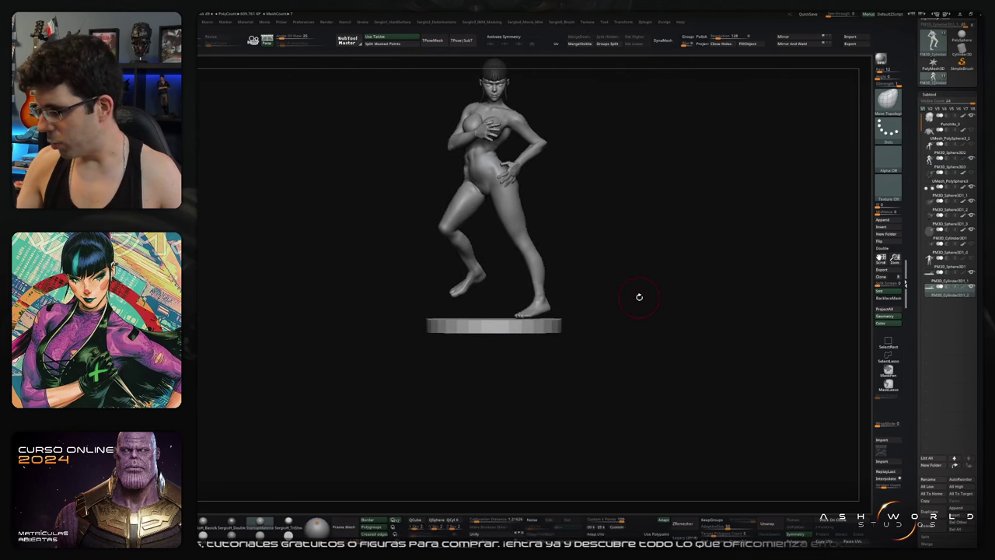
Step: Offset the duplicated disc vertically so it sits just below the original base
{"action": "key", "text": "w"}
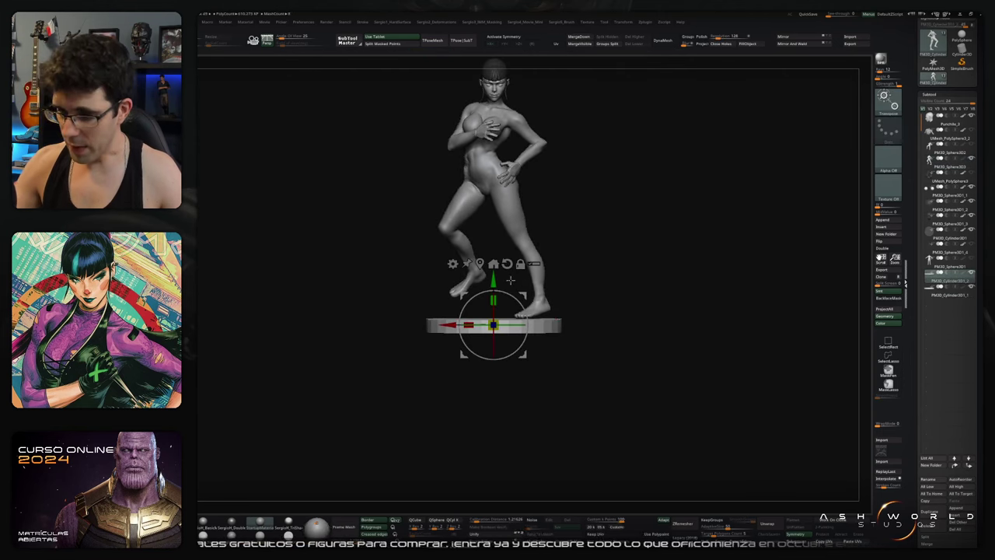
{"action": "mouse_move", "coordinate": [529, 303]}
{"action": "left_mouse_down"}
{"action": "mouse_move", "coordinate": [533, 272]}
{"action": "mouse_move", "coordinate": [566, 274]}
{"action": "left_mouse_up"}
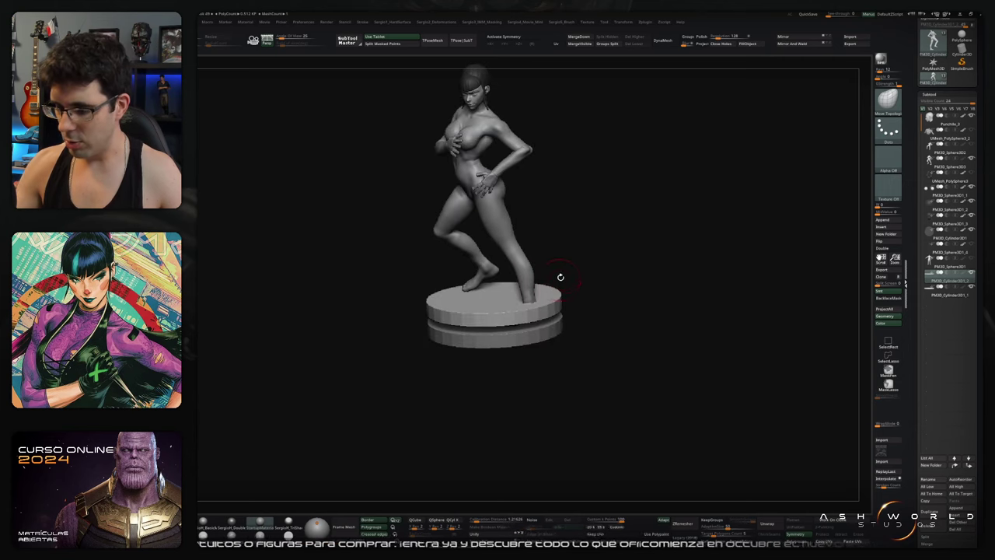
{"action": "key", "text": "w"}
{"action": "key", "text": "q"}
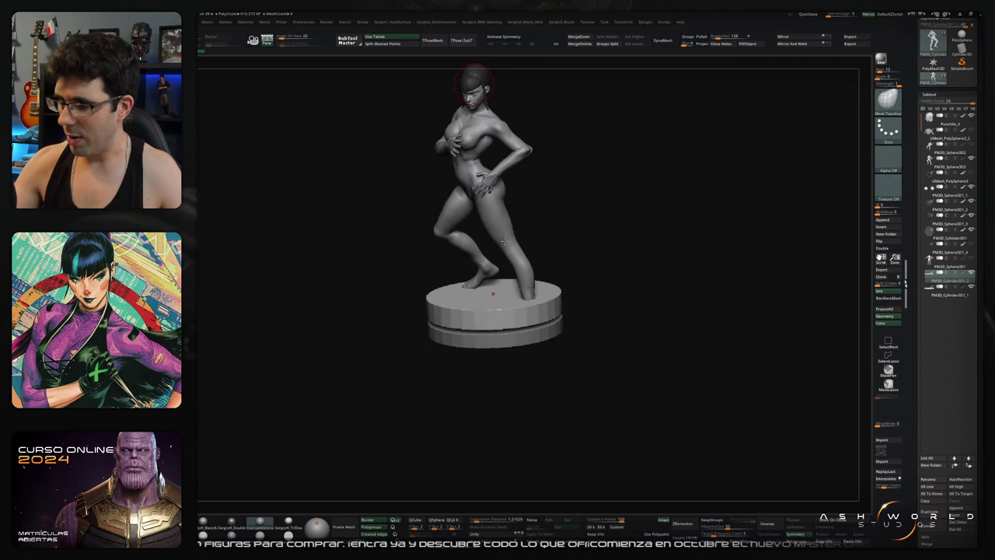
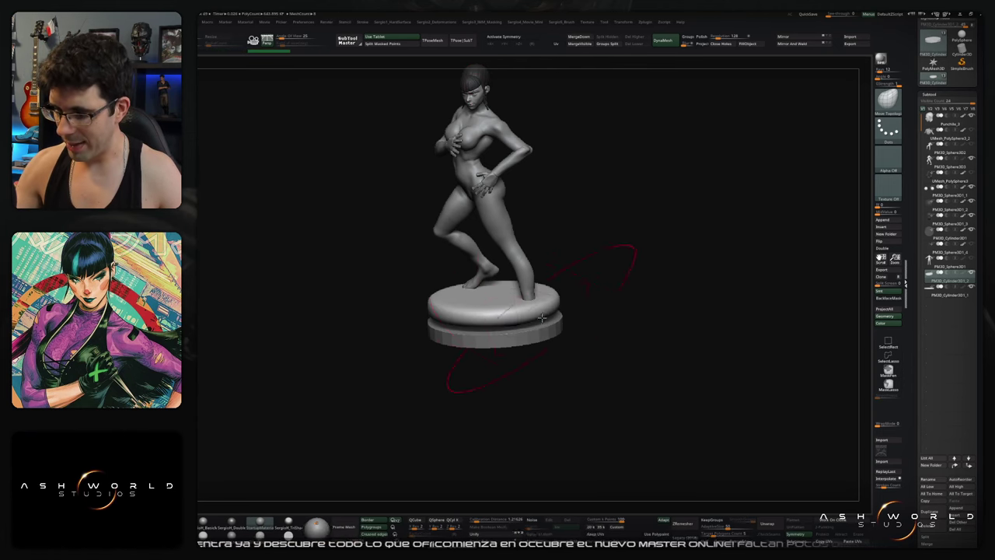
Step: Orbit around the figure and pedestal to inspect the area under the raised foot
{"action": "left_click_drag", "start_coordinate": [540, 319], "coordinate": [570, 309], "text": "shift"}
{"action": "key", "text": "w"}
{"action": "key", "text": "q"}
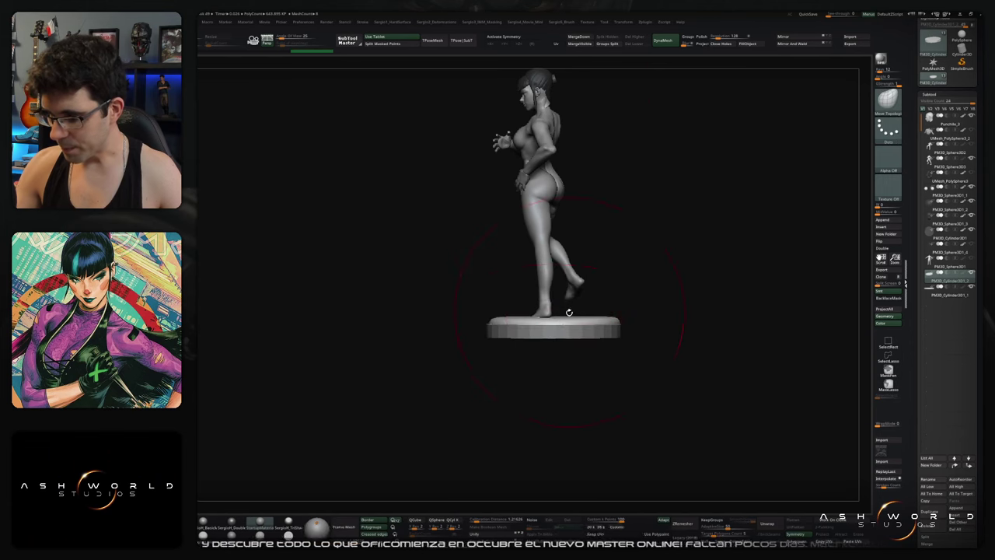
{"action": "left_click_drag", "start_coordinate": [572, 302], "coordinate": [581, 308]}
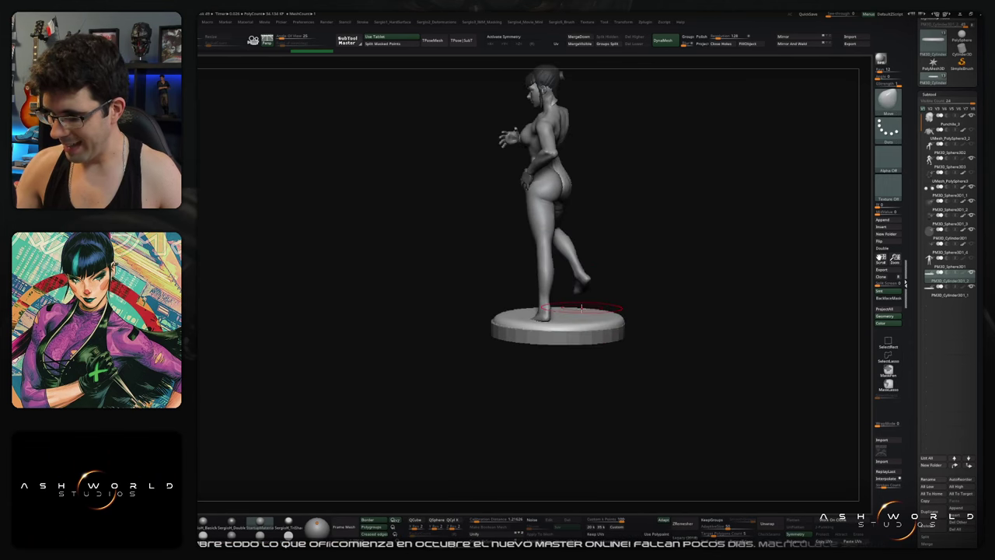
{"action": "left_click_drag", "start_coordinate": [595, 253], "coordinate": [573, 294]}
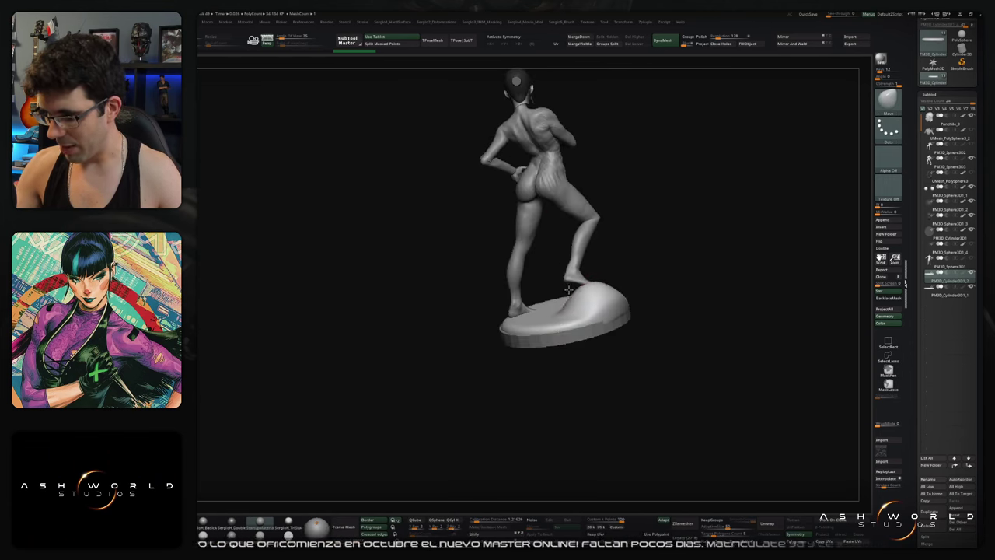
{"action": "mouse_move", "coordinate": [575, 300]}
{"action": "left_mouse_down"}
{"action": "mouse_move", "coordinate": [562, 284]}
{"action": "mouse_move", "coordinate": [590, 306]}
{"action": "left_mouse_up"}
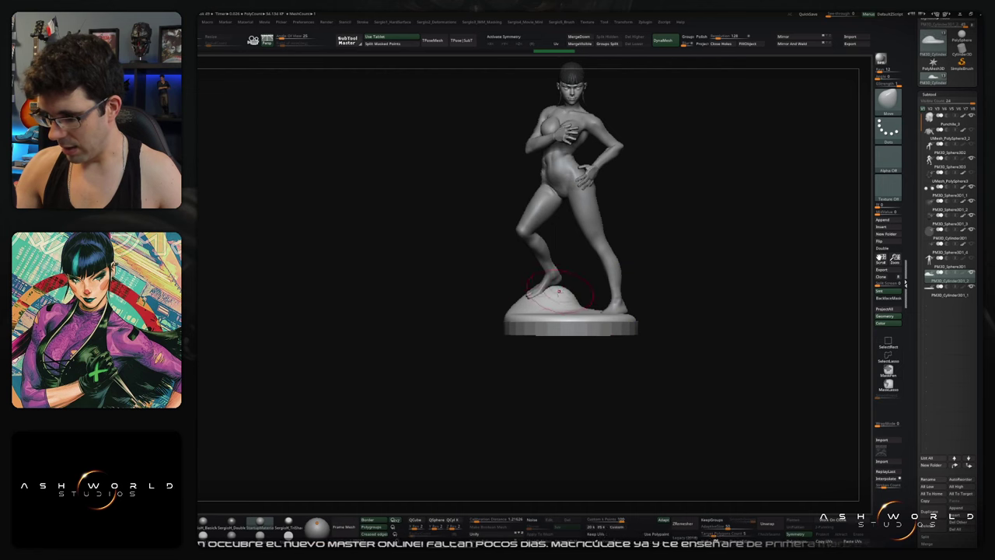
Step: With the ClayBuildup brush, sculpt a rocky mound on the round base beneath the raised foot
{"action": "key", "text": "b"}
{"action": "key", "text": "c"}
{"action": "key", "text": "b"}
{"action": "mouse_move", "coordinate": [558, 308]}
{"action": "left_mouse_down"}
{"action": "mouse_move", "coordinate": [587, 320]}
{"action": "mouse_move", "coordinate": [600, 289]}
{"action": "left_mouse_up"}
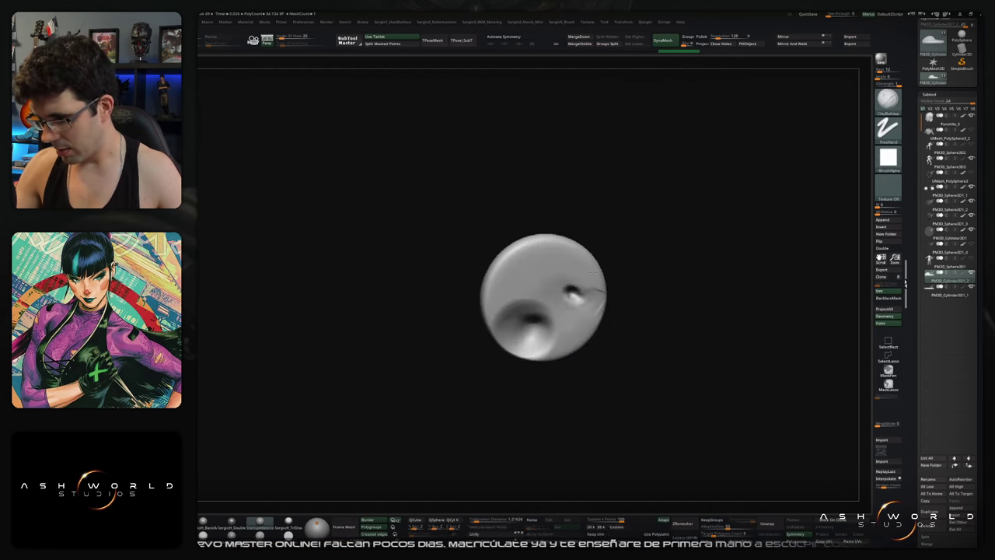
{"action": "mouse_move", "coordinate": [587, 331]}
{"action": "left_mouse_down"}
{"action": "mouse_move", "coordinate": [589, 351]}
{"action": "mouse_move", "coordinate": [564, 366]}
{"action": "mouse_move", "coordinate": [600, 311]}
{"action": "mouse_move", "coordinate": [660, 287]}
{"action": "mouse_move", "coordinate": [579, 308]}
{"action": "left_mouse_up"}
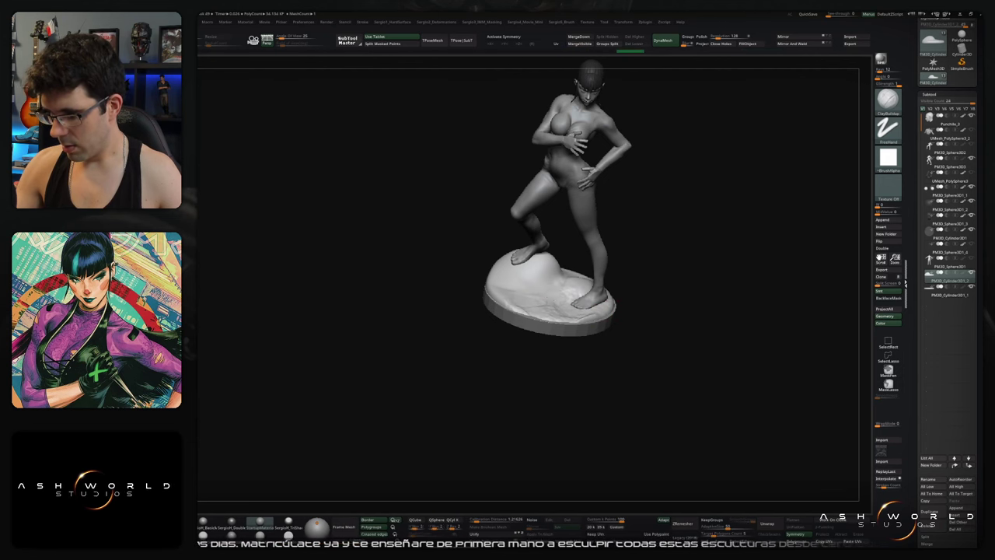
{"action": "left_click_drag", "start_coordinate": [579, 308], "coordinate": [648, 286]}
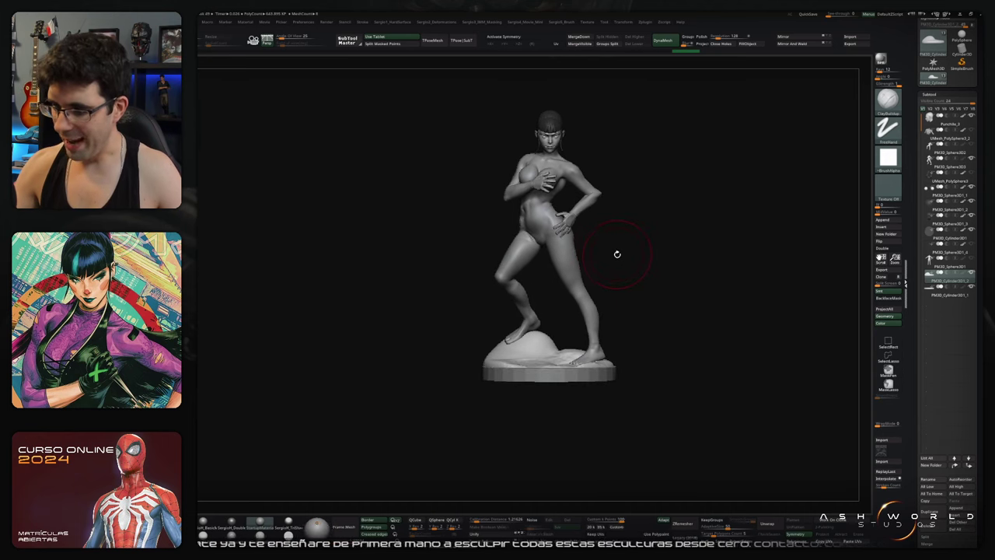
{"action": "mouse_move", "coordinate": [608, 265]}
{"action": "left_mouse_down", "text": "alt"}
{"action": "mouse_move", "coordinate": [641, 265]}
{"action": "mouse_move", "coordinate": [621, 233]}
{"action": "left_mouse_up", "text": "alt"}
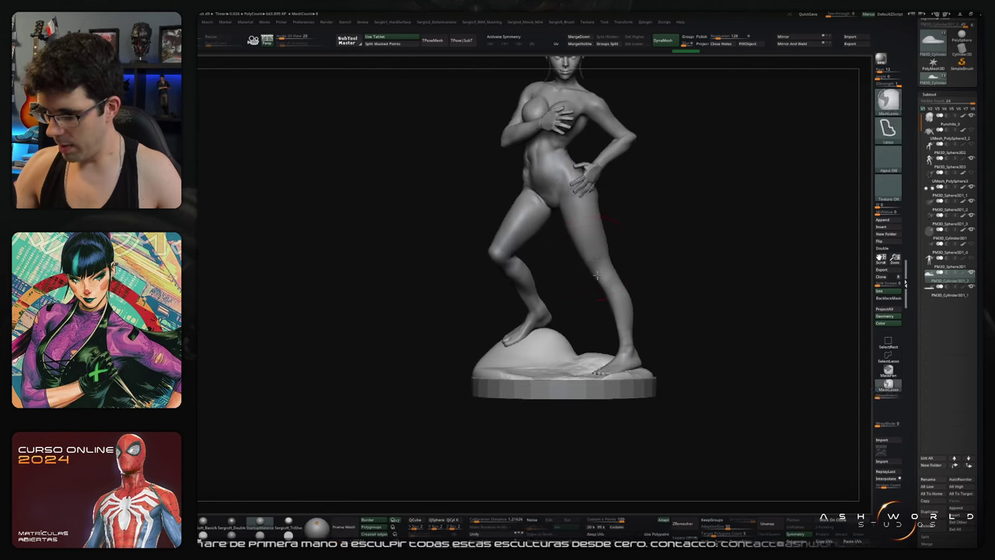
{"action": "left_click", "coordinate": [597, 272], "text": "ctrl+shift"}
Step: Hide the head, base and arms so only the body with its legs remains visible
{"action": "left_click_drag", "start_coordinate": [684, 296], "coordinate": [597, 272]}
{"action": "left_click", "coordinate": [597, 272], "text": "ctrl+shift"}
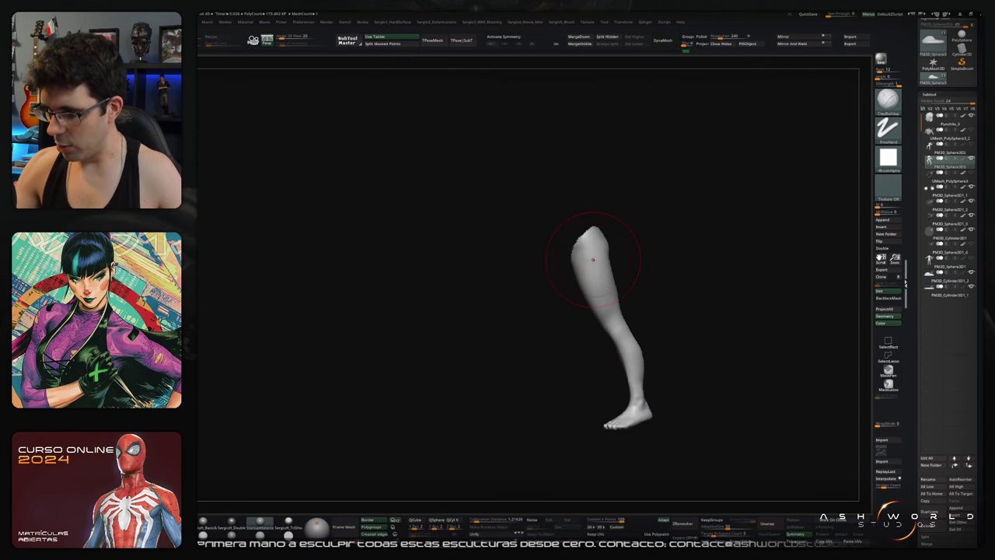
{"action": "left_click", "coordinate": [603, 274], "text": "ctrl+shift"}
{"action": "left_click", "coordinate": [567, 268], "text": "ctrl+shift"}
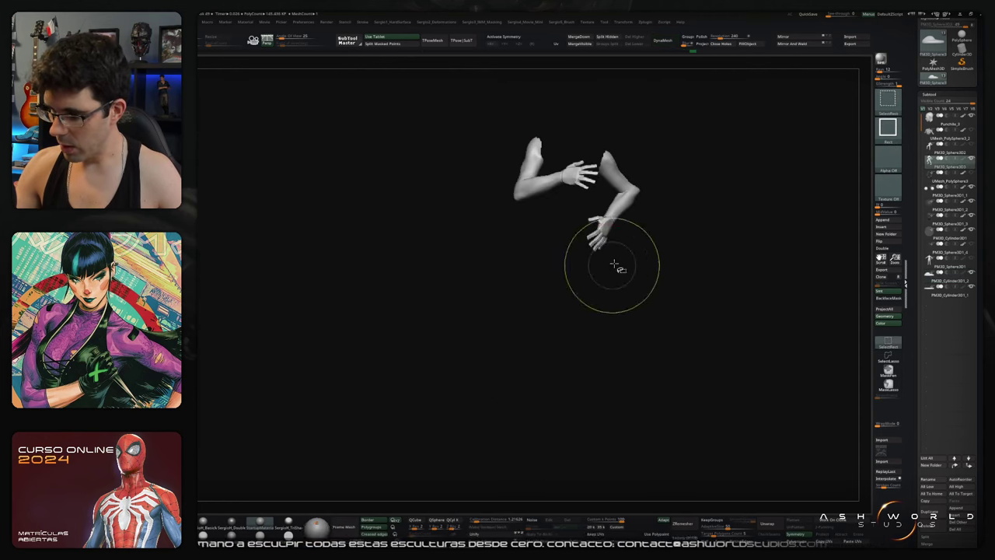
{"action": "left_click", "coordinate": [610, 267], "text": "ctrl+shift"}
{"action": "mouse_move", "coordinate": [601, 267]}
{"action": "right_mouse_down"}
{"action": "mouse_move", "coordinate": [635, 244]}
{"action": "mouse_move", "coordinate": [609, 233]}
{"action": "right_mouse_up"}
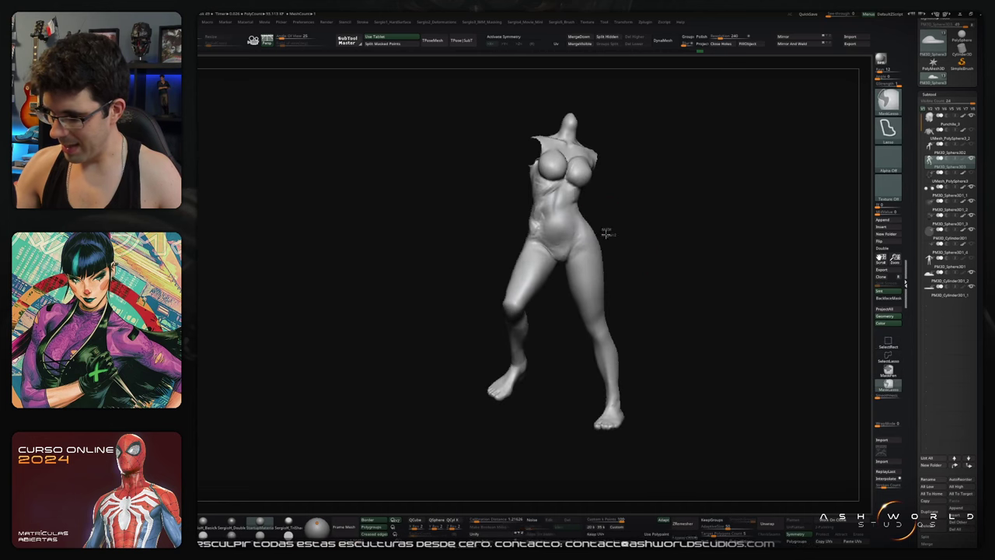
{"action": "right_click_drag", "start_coordinate": [627, 283], "coordinate": [587, 244]}
Step: Rotate the leg at the hip about 15 degrees so its foot swings to the left
{"action": "left_click_drag", "start_coordinate": [622, 240], "coordinate": [625, 257]}
{"action": "key", "text": "ctrl+z"}
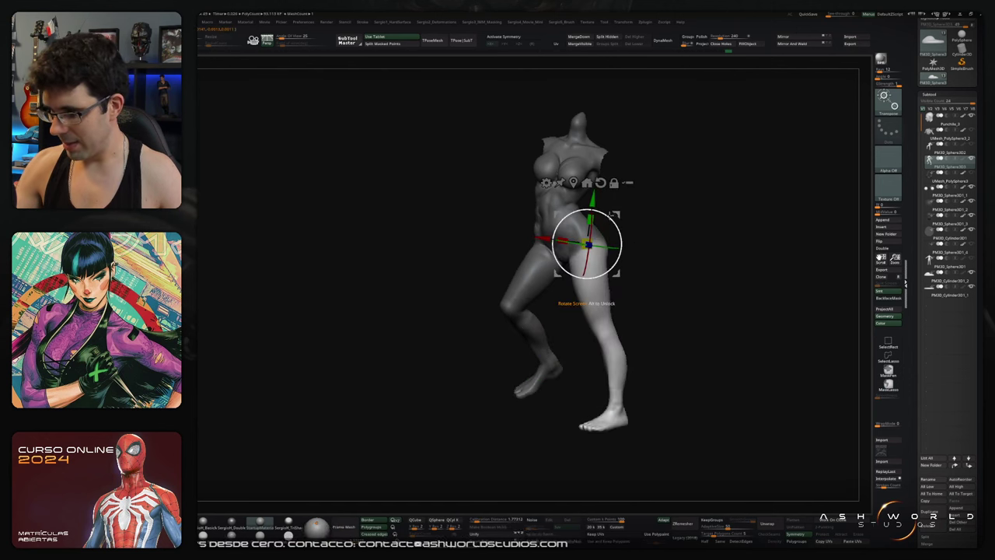
{"action": "mouse_move", "coordinate": [620, 233]}
{"action": "right_mouse_down"}
{"action": "mouse_move", "coordinate": [642, 208]}
{"action": "mouse_move", "coordinate": [629, 246]}
{"action": "mouse_move", "coordinate": [622, 233]}
{"action": "mouse_move", "coordinate": [623, 255]}
{"action": "right_mouse_up"}
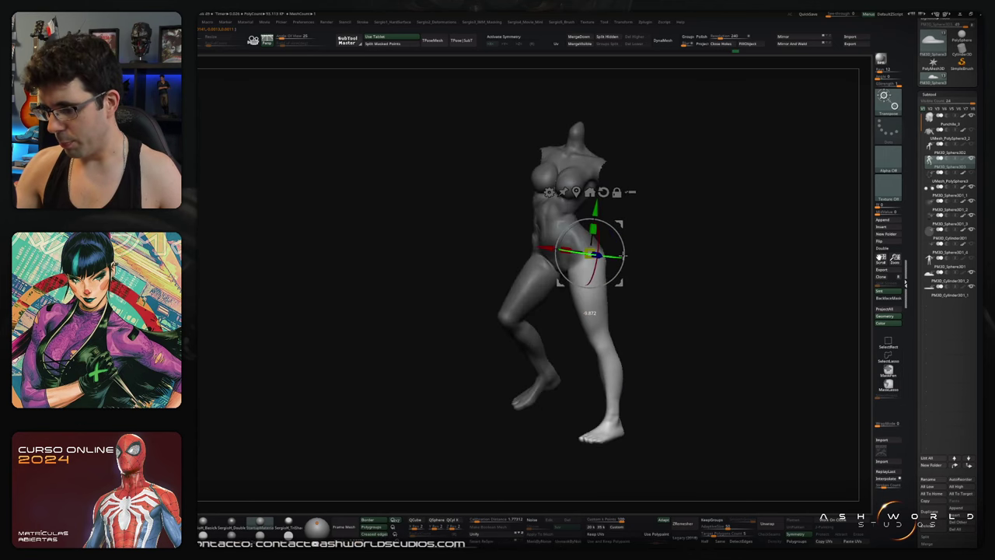
{"action": "left_click_drag", "start_coordinate": [623, 255], "coordinate": [627, 251]}
{"action": "key", "text": "ctrl+z"}
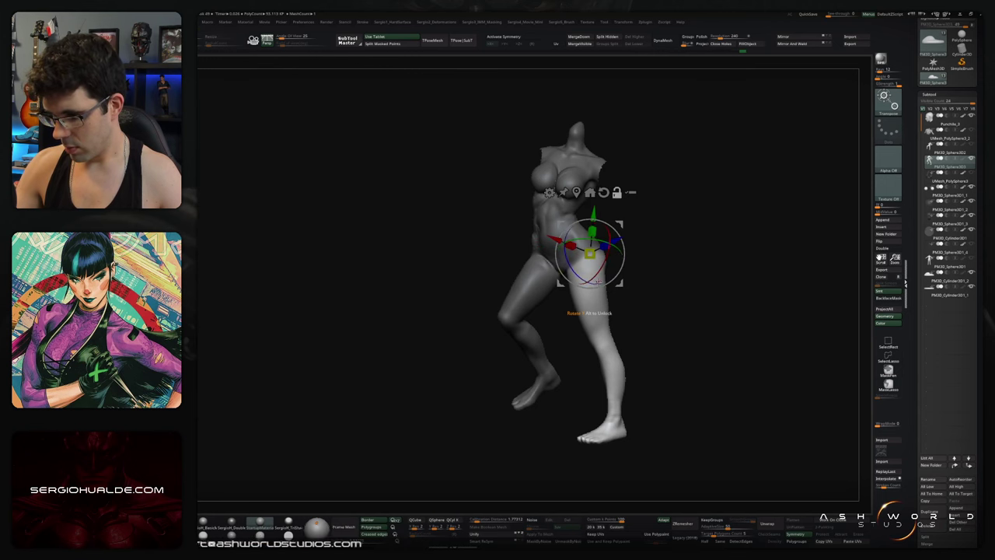
{"action": "mouse_move", "coordinate": [617, 244]}
{"action": "left_mouse_down"}
{"action": "mouse_move", "coordinate": [610, 237]}
{"action": "mouse_move", "coordinate": [618, 261]}
{"action": "left_mouse_up"}
{"action": "mouse_move", "coordinate": [620, 225]}
{"action": "left_mouse_down"}
{"action": "mouse_move", "coordinate": [625, 262]}
{"action": "mouse_move", "coordinate": [688, 255]}
{"action": "left_mouse_up"}
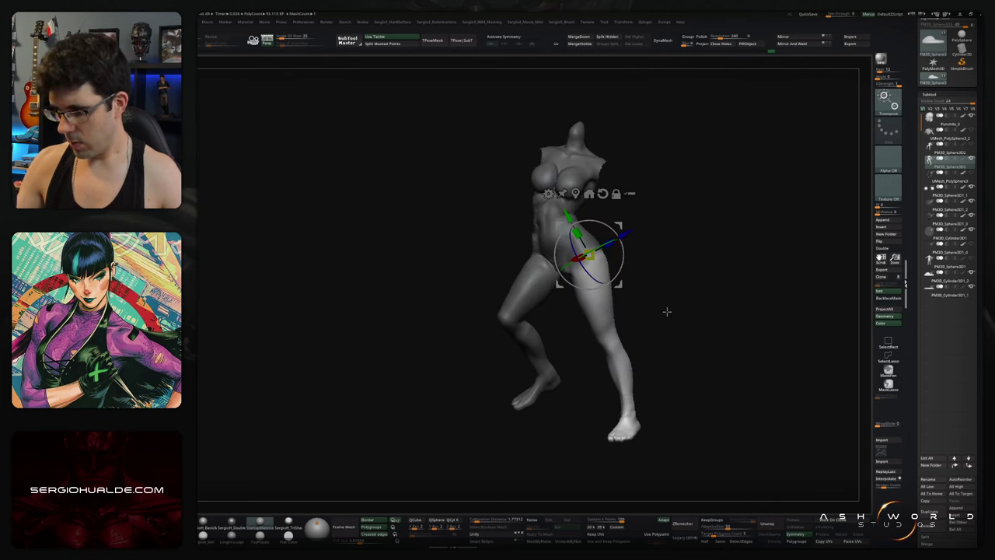
{"action": "mouse_move", "coordinate": [619, 266]}
{"action": "left_mouse_down"}
{"action": "mouse_move", "coordinate": [649, 237]}
{"action": "mouse_move", "coordinate": [665, 282]}
{"action": "left_mouse_up"}
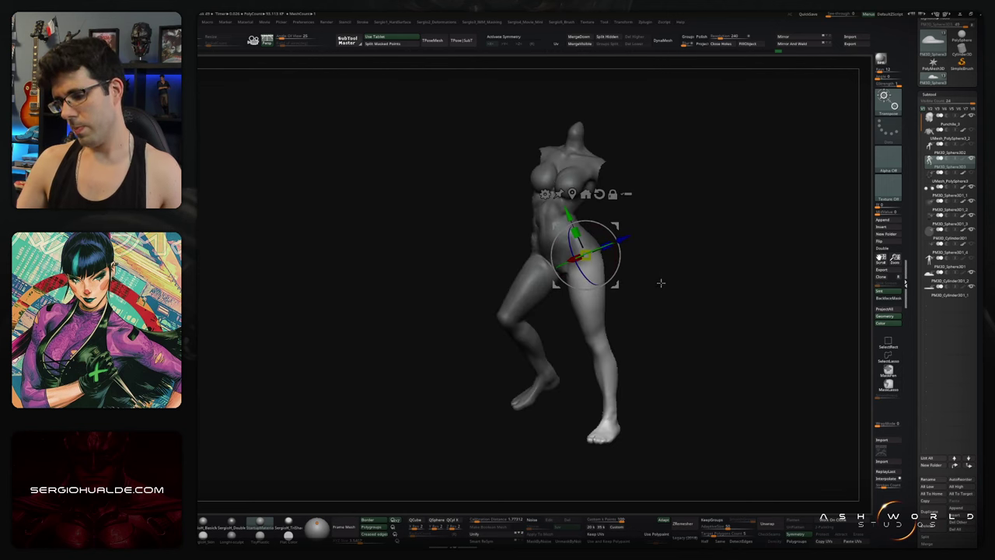
{"action": "left_click_drag", "start_coordinate": [660, 285], "coordinate": [658, 293]}
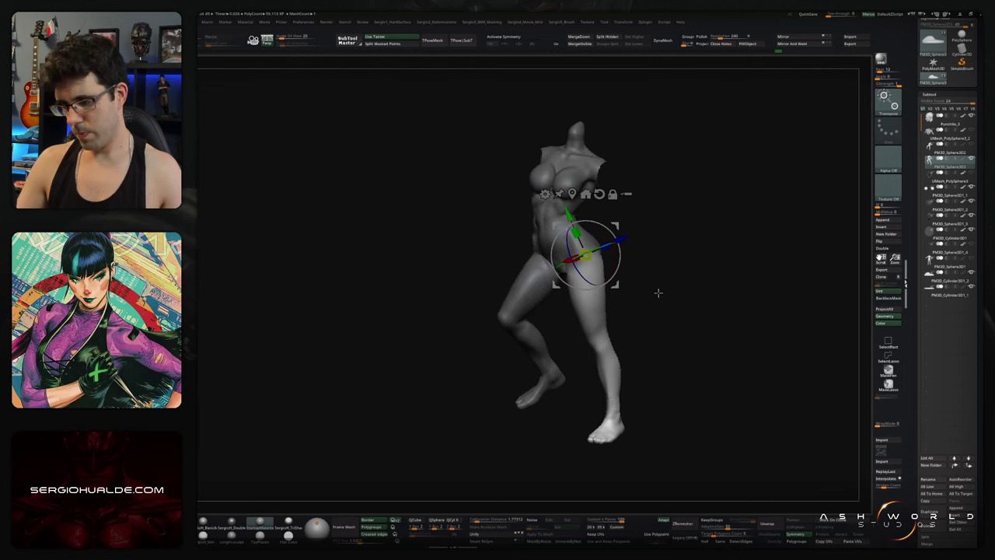
{"action": "left_click", "coordinate": [524, 300], "text": "ctrl"}
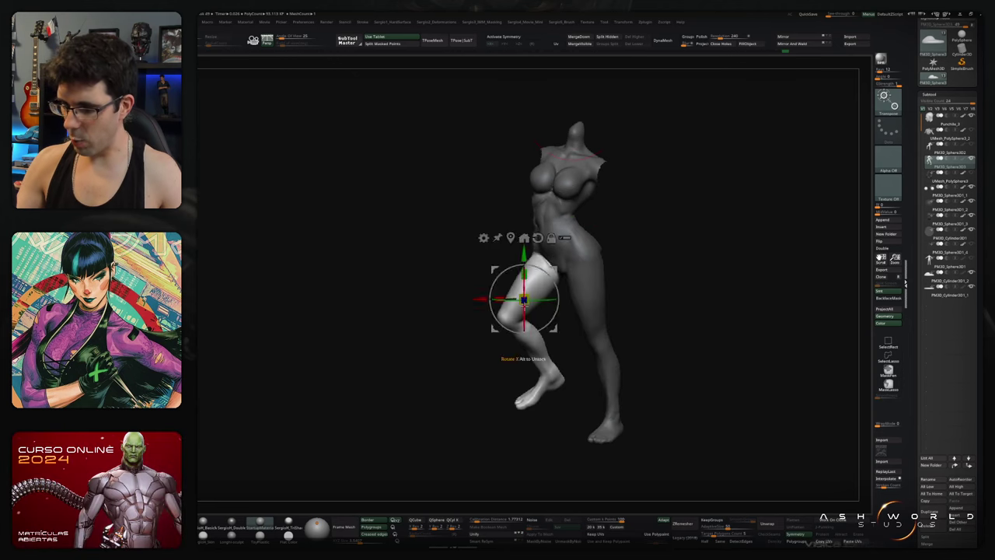
Step: Place the pivot on the other thigh and rotate it about 9.6 degrees
{"action": "key", "text": "q"}
{"action": "left_click_drag", "start_coordinate": [645, 256], "coordinate": [591, 266]}
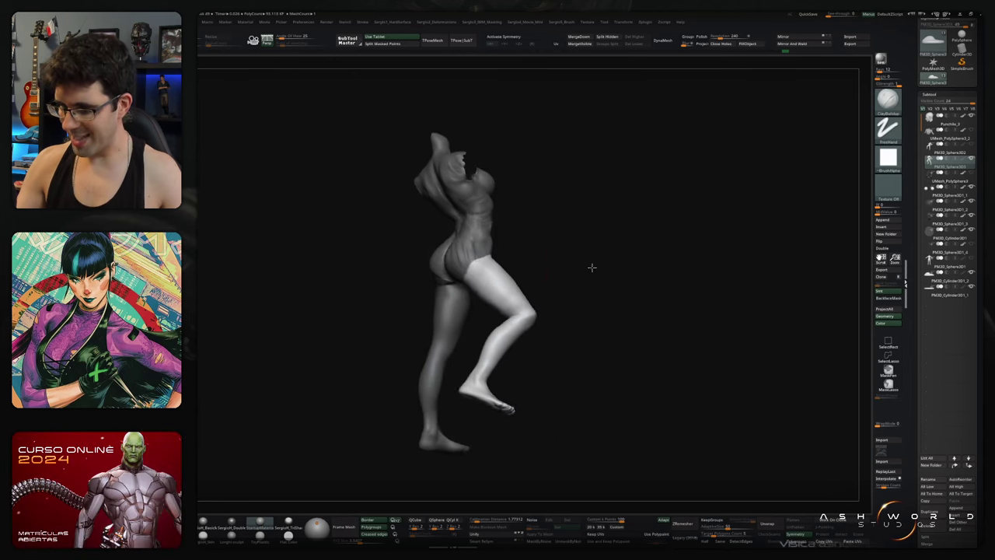
{"action": "key", "text": "w"}
{"action": "mouse_move", "coordinate": [544, 275]}
{"action": "left_mouse_down"}
{"action": "mouse_move", "coordinate": [514, 255]}
{"action": "mouse_move", "coordinate": [501, 327]}
{"action": "mouse_move", "coordinate": [516, 332]}
{"action": "mouse_move", "coordinate": [581, 274]}
{"action": "mouse_move", "coordinate": [642, 289]}
{"action": "mouse_move", "coordinate": [631, 277]}
{"action": "left_mouse_up"}
{"action": "key", "text": "q"}
{"action": "key", "text": "w"}
{"action": "left_click", "coordinate": [532, 279], "text": "alt"}
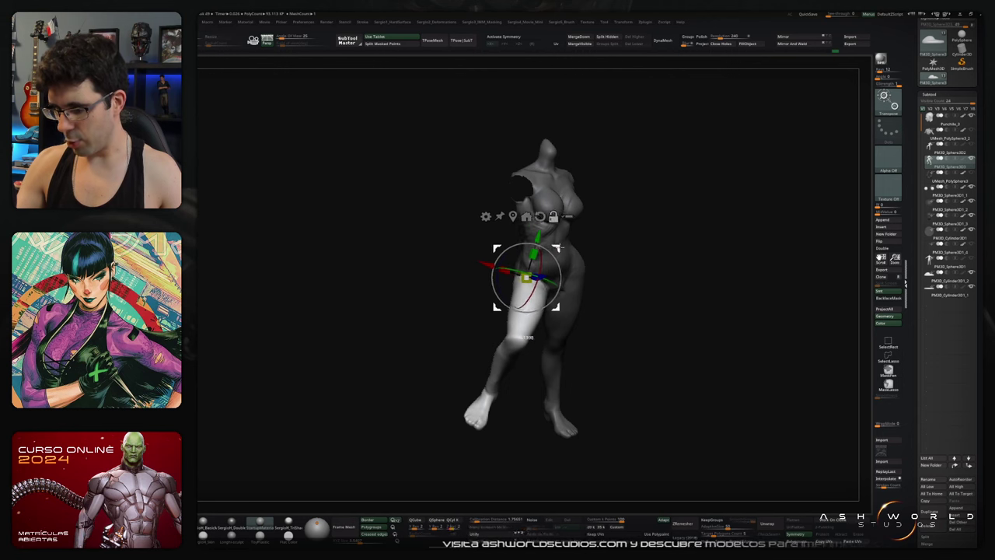
{"action": "left_click_drag", "start_coordinate": [547, 300], "coordinate": [554, 251]}
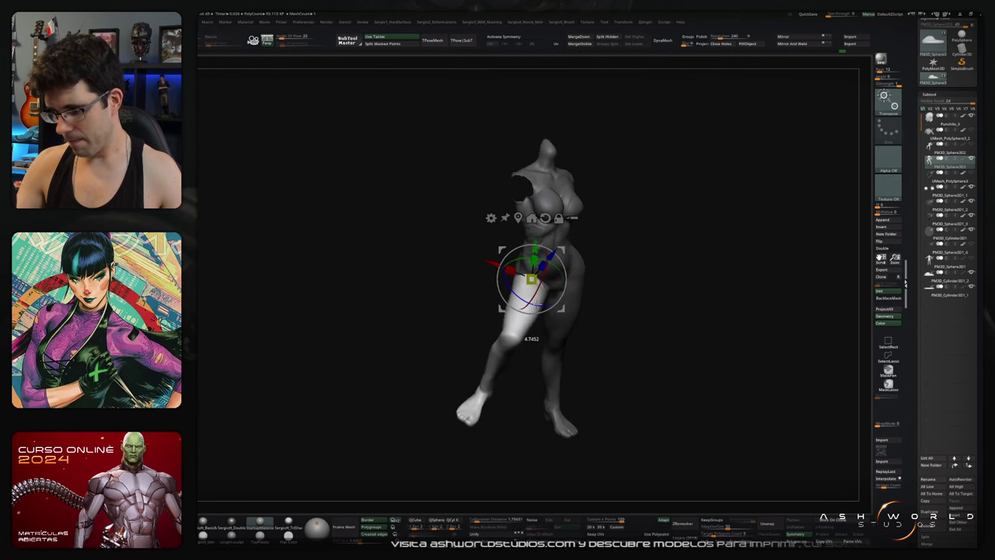
Step: Unhide the head and base, then bend the lower leg forward at the knee
{"action": "mouse_move", "coordinate": [615, 280]}
{"action": "left_mouse_down"}
{"action": "mouse_move", "coordinate": [624, 260]}
{"action": "mouse_move", "coordinate": [617, 278]}
{"action": "mouse_move", "coordinate": [640, 275]}
{"action": "mouse_move", "coordinate": [440, 342]}
{"action": "mouse_move", "coordinate": [422, 317]}
{"action": "mouse_move", "coordinate": [626, 301]}
{"action": "left_mouse_up"}
{"action": "key", "text": "q"}
{"action": "left_click", "coordinate": [631, 271], "text": "ctrl+shift"}
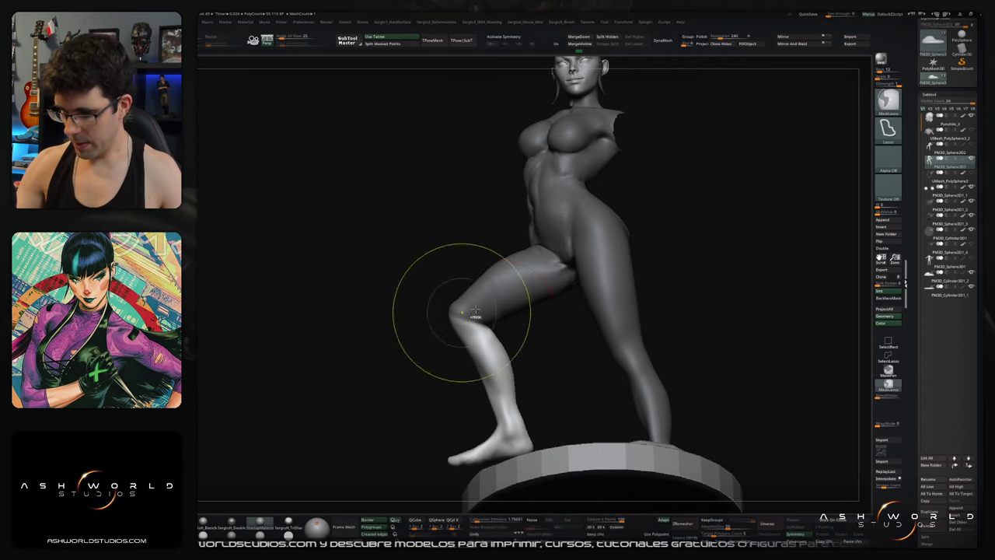
{"action": "key", "text": "w"}
{"action": "left_click_drag", "start_coordinate": [499, 330], "coordinate": [498, 307]}
{"action": "mouse_move", "coordinate": [591, 256]}
{"action": "left_mouse_down", "text": "alt"}
{"action": "mouse_move", "coordinate": [623, 286]}
{"action": "mouse_move", "coordinate": [668, 295]}
{"action": "left_mouse_up", "text": "alt"}
{"action": "left_click", "coordinate": [590, 404], "text": "alt"}
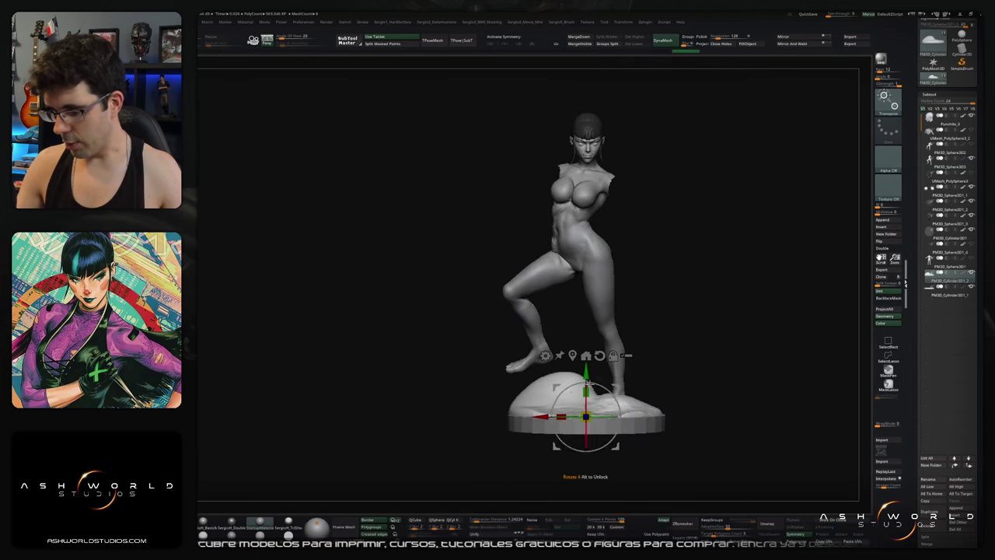
Step: Make the rock base the active subtool and slide it slightly left under the raised foot
{"action": "left_click_drag", "start_coordinate": [673, 337], "coordinate": [646, 291]}
{"action": "left_click_drag", "start_coordinate": [589, 359], "coordinate": [591, 358]}
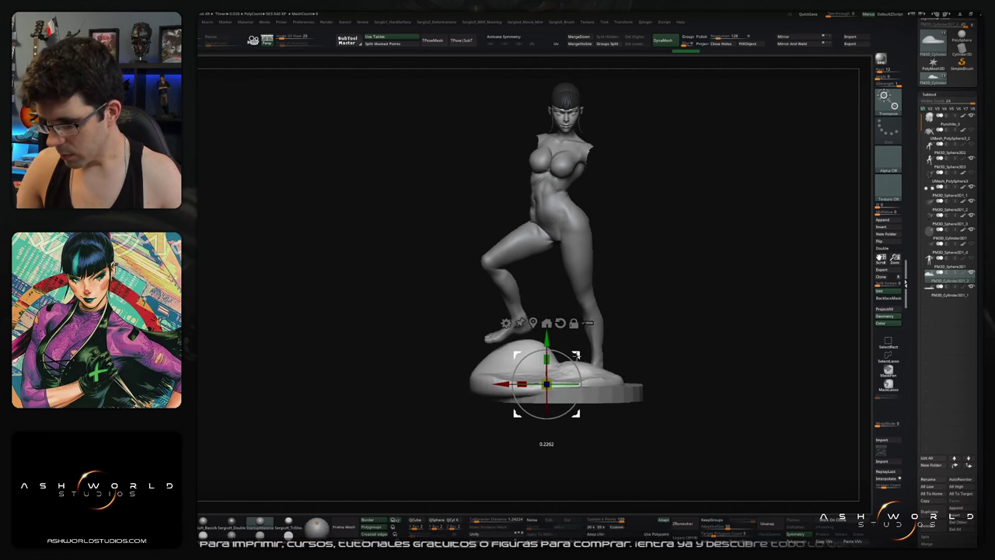
{"action": "left_click_drag", "start_coordinate": [591, 358], "coordinate": [593, 359]}
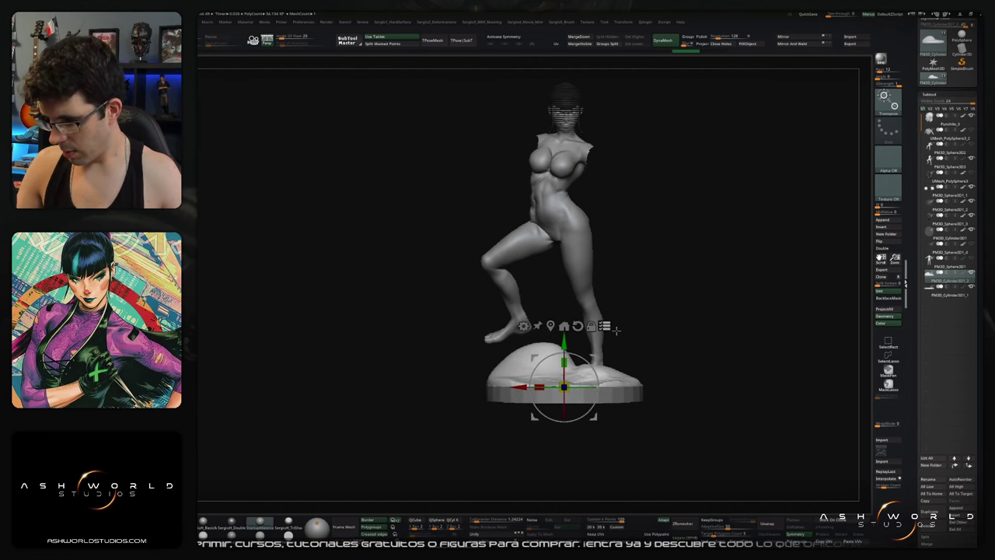
{"action": "key", "text": "ctrl+shift"}
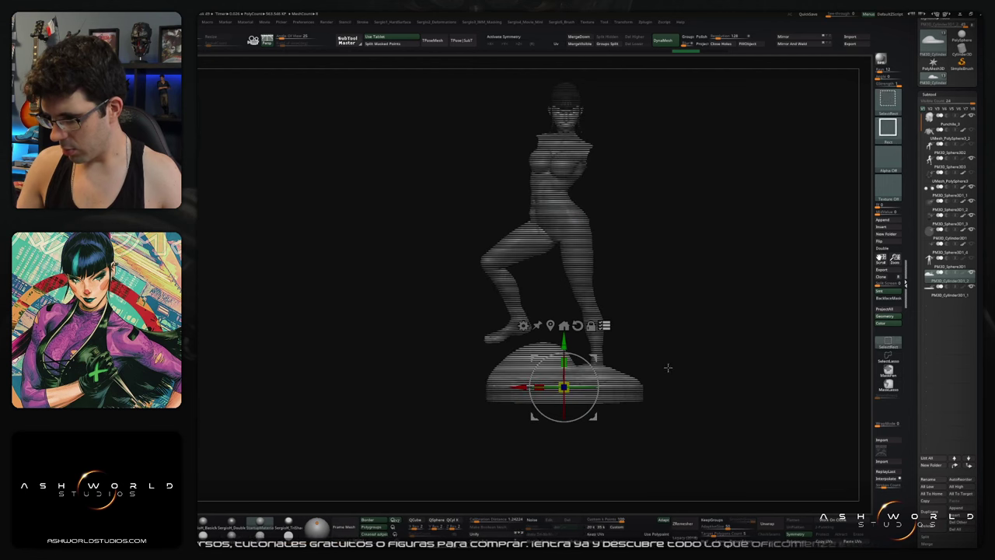
{"action": "left_click", "coordinate": [614, 377], "text": "ctrl+shift"}
{"action": "mouse_move", "coordinate": [597, 346]}
{"action": "left_mouse_down"}
{"action": "mouse_move", "coordinate": [575, 345]}
{"action": "mouse_move", "coordinate": [589, 352]}
{"action": "left_mouse_up"}
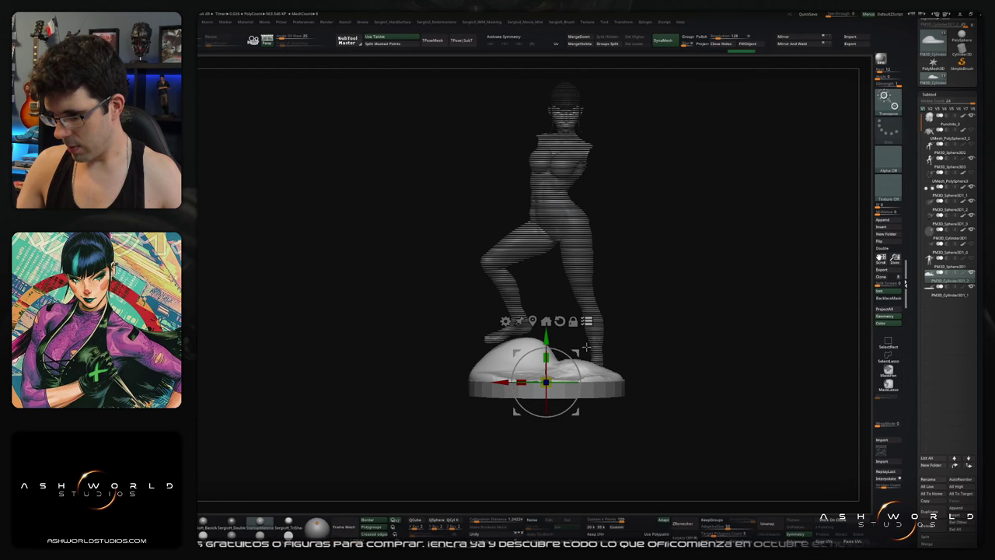
{"action": "key", "text": "q"}
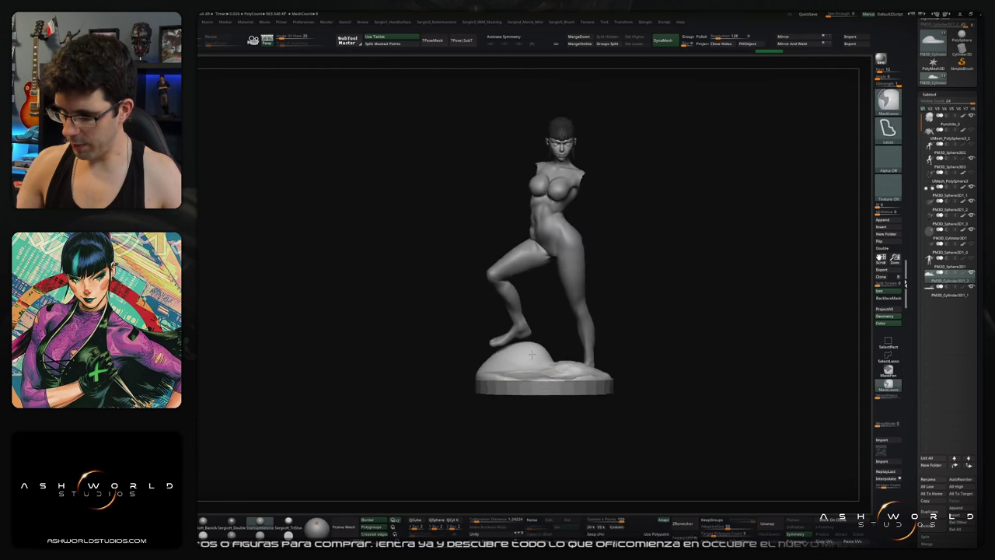
Step: Use the Move brush to pull the rock base up into a tall peak behind the foot
{"action": "key", "text": "b"}
{"action": "key", "text": "m"}
{"action": "key", "text": "v"}
{"action": "mouse_move", "coordinate": [517, 327]}
{"action": "left_mouse_down"}
{"action": "mouse_move", "coordinate": [551, 345]}
{"action": "mouse_move", "coordinate": [526, 355]}
{"action": "left_mouse_up"}
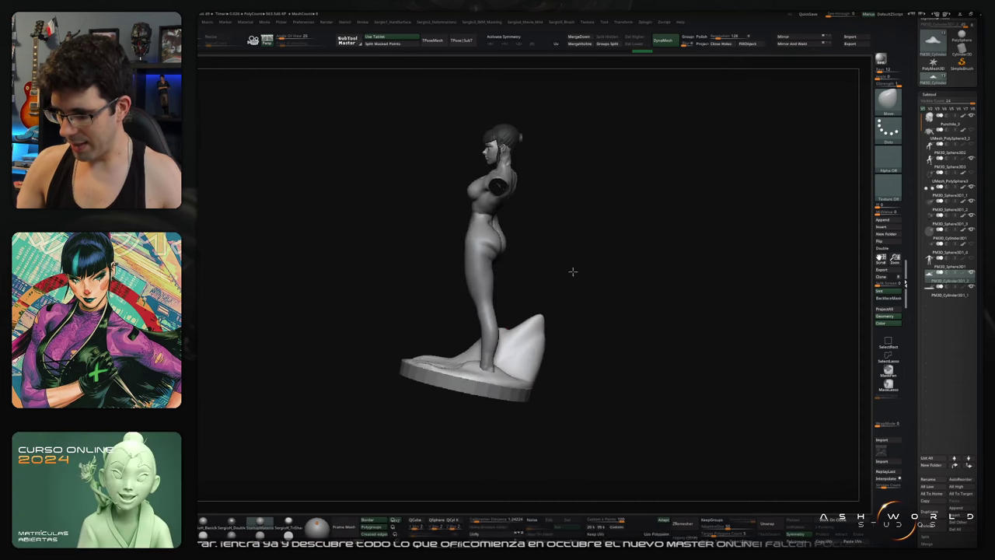
{"action": "left_click_drag", "start_coordinate": [559, 317], "coordinate": [510, 338]}
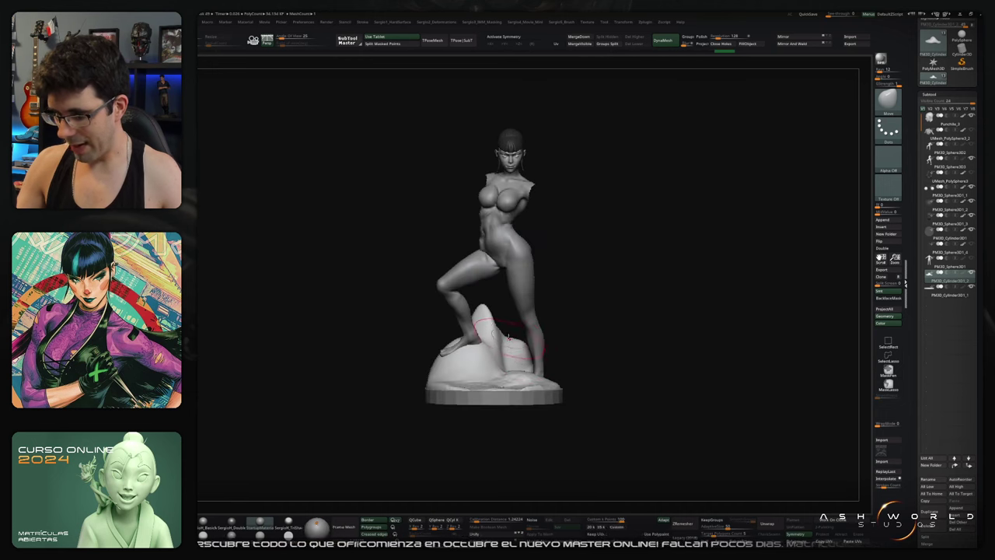
{"action": "left_click_drag", "start_coordinate": [513, 353], "coordinate": [478, 345]}
{"action": "left_click", "coordinate": [498, 350], "text": "ctrl+shift"}
{"action": "left_click", "coordinate": [451, 340], "text": "ctrl+shift"}
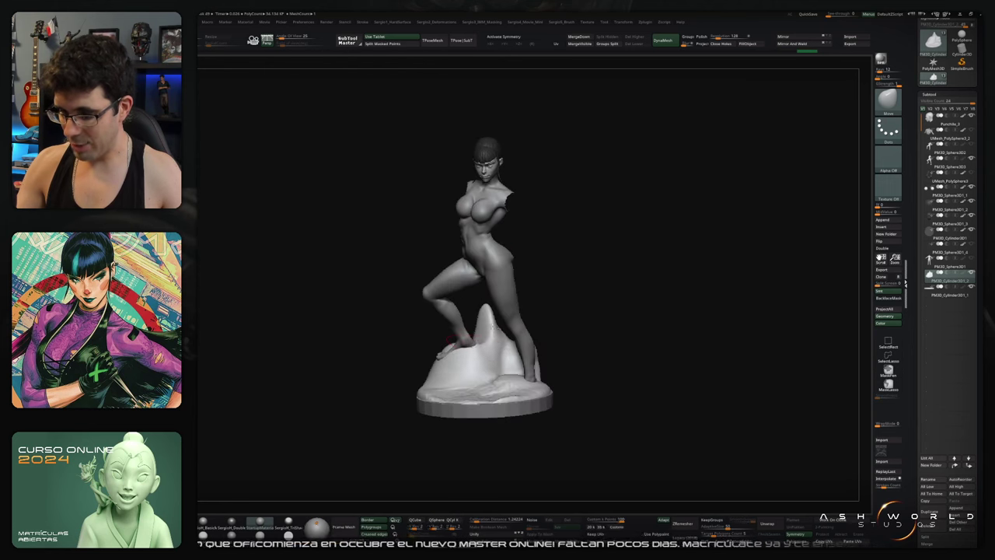
{"action": "left_click_drag", "start_coordinate": [465, 351], "coordinate": [525, 356]}
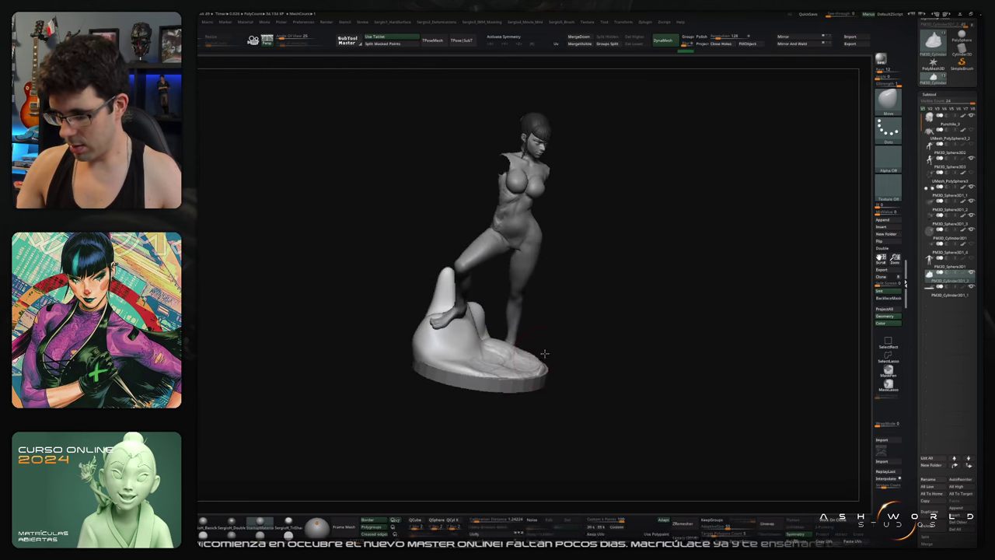
{"action": "left_click_drag", "start_coordinate": [566, 342], "coordinate": [583, 320]}
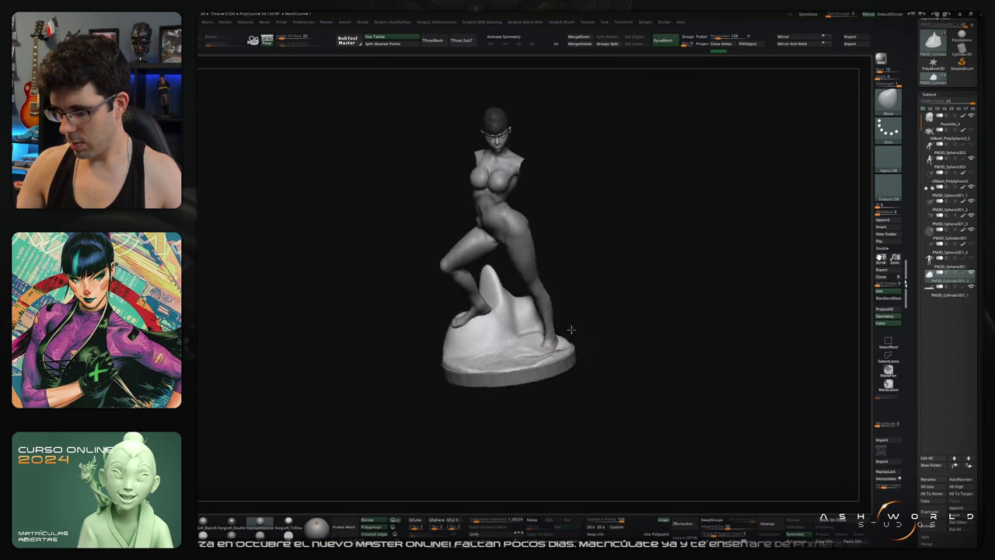
{"action": "key", "text": "w"}
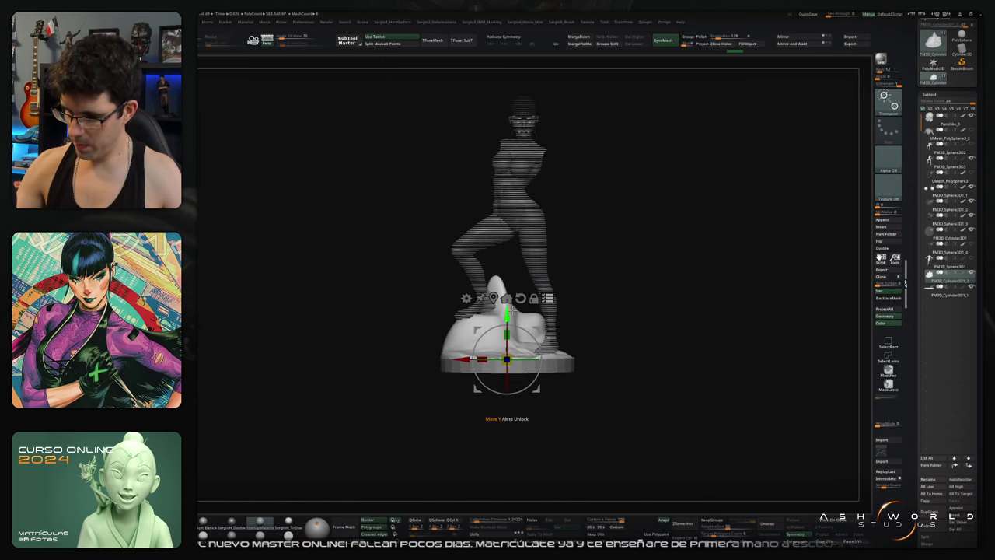
Step: Stroke ClayBuildup clay onto the rock base just left of the raised foot
{"action": "key", "text": "q"}
{"action": "mouse_move", "coordinate": [490, 305]}
{"action": "left_mouse_down"}
{"action": "mouse_move", "coordinate": [529, 332]}
{"action": "mouse_move", "coordinate": [577, 297]}
{"action": "mouse_move", "coordinate": [589, 329]}
{"action": "mouse_move", "coordinate": [559, 311]}
{"action": "mouse_move", "coordinate": [509, 321]}
{"action": "left_mouse_up"}
{"action": "key", "text": "b"}
{"action": "key", "text": "c"}
{"action": "key", "text": "b"}
{"action": "mouse_move", "coordinate": [435, 338]}
{"action": "left_mouse_down"}
{"action": "mouse_move", "coordinate": [474, 315]}
{"action": "mouse_move", "coordinate": [501, 326]}
{"action": "left_mouse_up"}
{"action": "mouse_move", "coordinate": [551, 306]}
{"action": "left_mouse_down", "text": "shift"}
{"action": "mouse_move", "coordinate": [575, 300]}
{"action": "mouse_move", "coordinate": [573, 344]}
{"action": "left_mouse_up", "text": "shift"}
{"action": "left_click_drag", "start_coordinate": [567, 278], "coordinate": [517, 306], "text": "alt"}
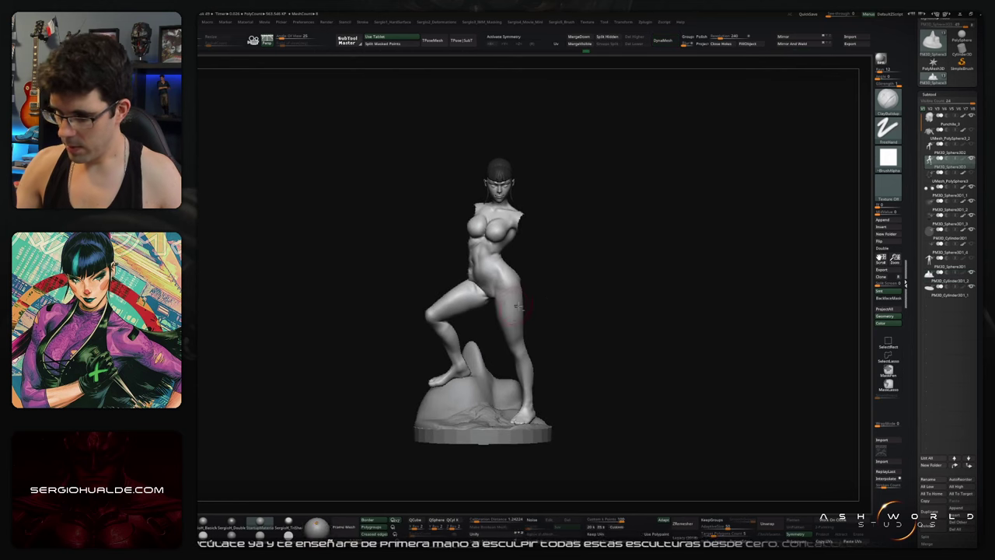
Step: Move the arms so one hand covers the chest and the other rests on the hip
{"action": "right_click_drag", "start_coordinate": [526, 313], "coordinate": [523, 331], "text": "ctrl"}
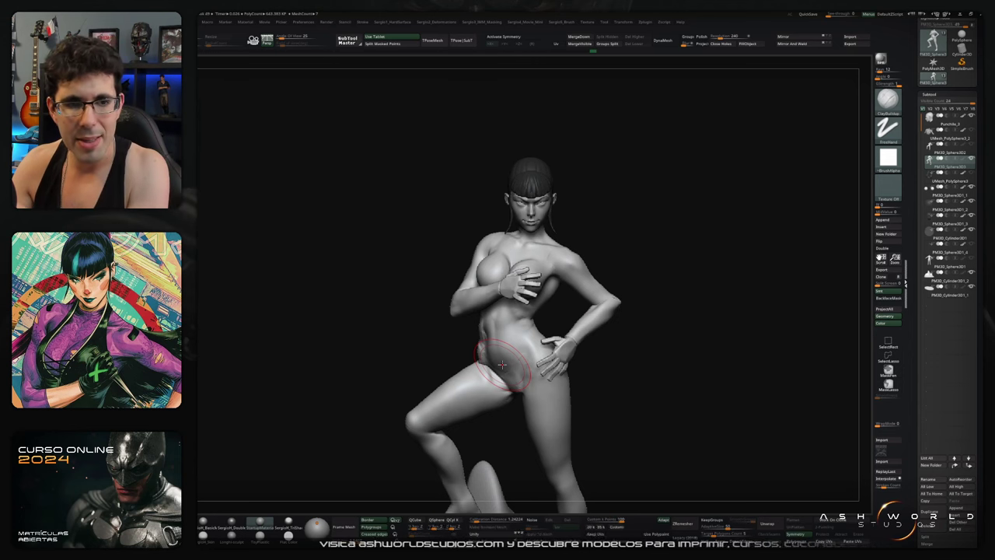
{"action": "mouse_move", "coordinate": [665, 365]}
{"action": "left_mouse_down"}
{"action": "mouse_move", "coordinate": [668, 328]}
{"action": "mouse_move", "coordinate": [667, 350]}
{"action": "mouse_move", "coordinate": [653, 326]}
{"action": "mouse_move", "coordinate": [576, 313]}
{"action": "left_mouse_up"}
Step: Hide the surrounding body and finger pieces to isolate the hand at the chest
{"action": "left_click", "coordinate": [576, 312], "text": "ctrl+shift"}
{"action": "left_click", "coordinate": [581, 286], "text": "ctrl+shift"}
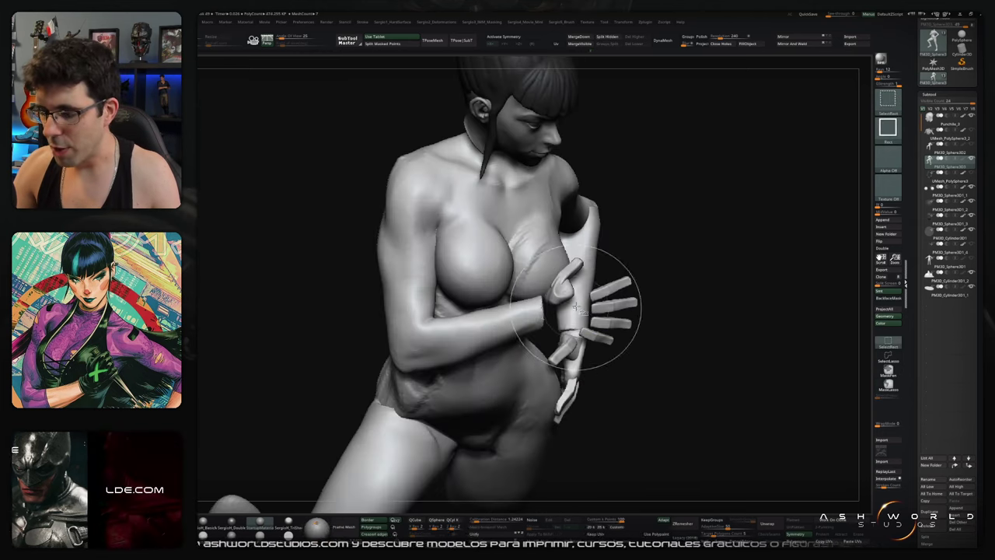
{"action": "left_click", "coordinate": [621, 295], "text": "ctrl+alt+shift"}
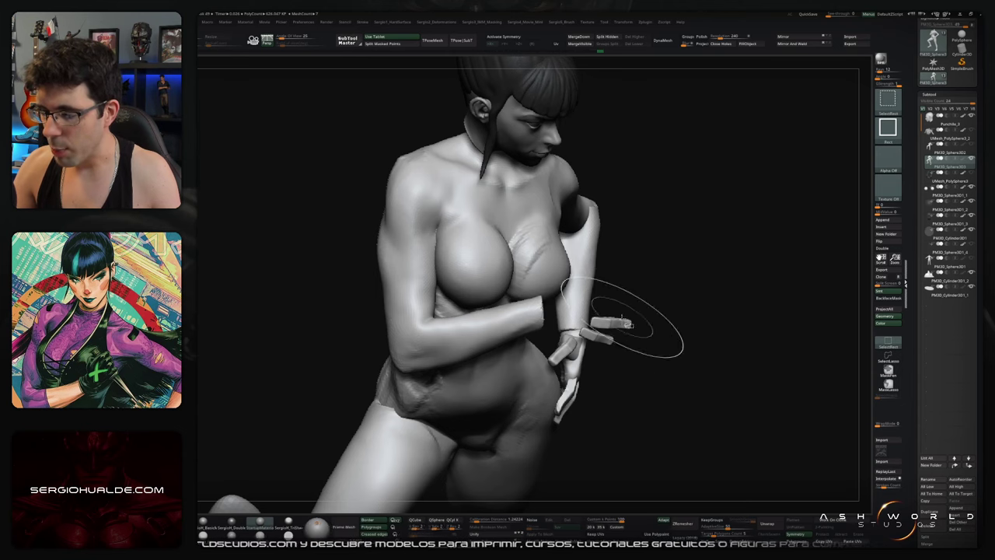
{"action": "left_click", "coordinate": [614, 327], "text": "ctrl+alt+shift"}
{"action": "left_click", "coordinate": [610, 340], "text": "ctrl+alt+shift"}
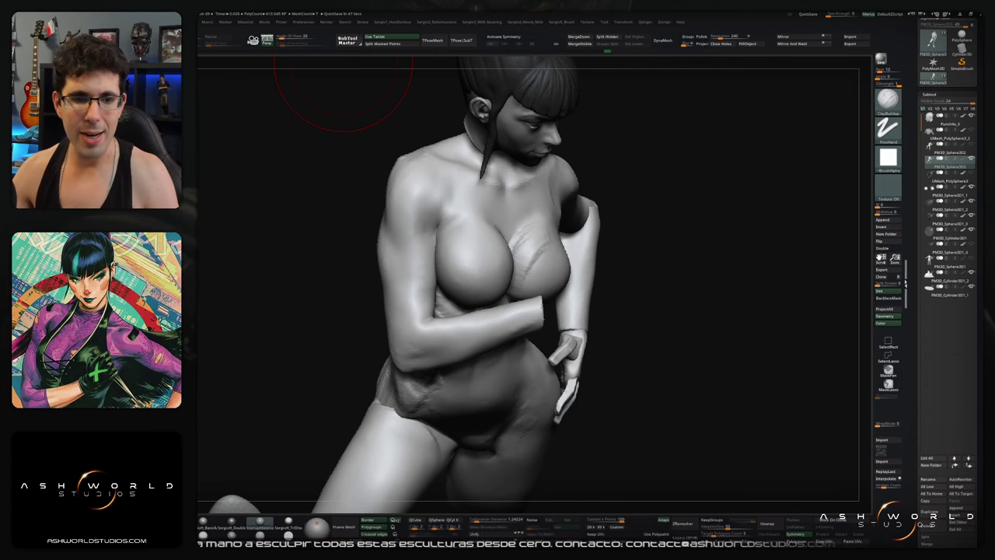
{"action": "mouse_move", "coordinate": [651, 284]}
{"action": "left_mouse_down"}
{"action": "mouse_move", "coordinate": [679, 296]}
{"action": "mouse_move", "coordinate": [642, 264]}
{"action": "mouse_move", "coordinate": [635, 272]}
{"action": "left_mouse_up"}
Step: Rotate the chest hand with Transpose so its spread fingers lie flat over the breast
{"action": "left_click", "coordinate": [534, 272], "text": "alt"}
{"action": "key", "text": "w"}
{"action": "left_click_drag", "start_coordinate": [533, 273], "coordinate": [537, 295]}
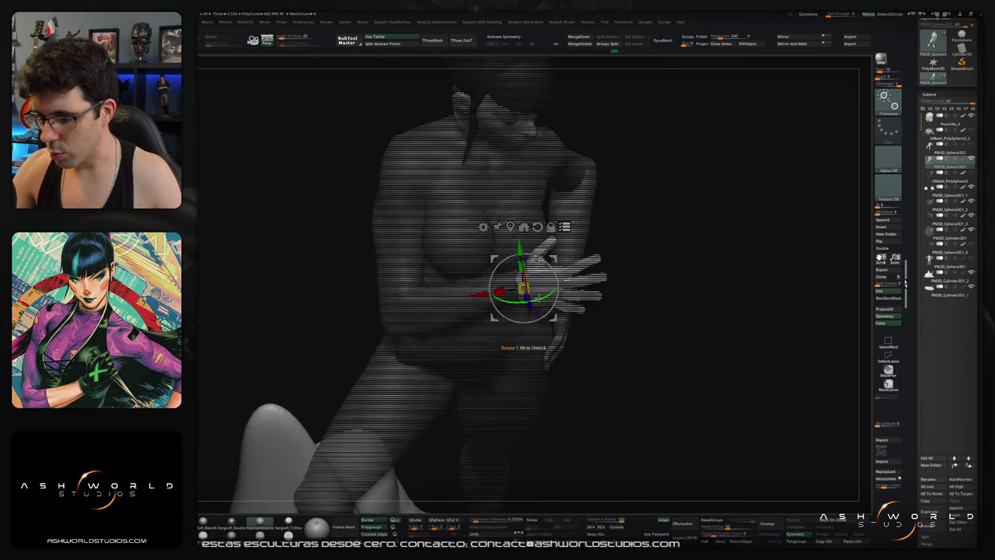
{"action": "mouse_move", "coordinate": [565, 245]}
{"action": "left_mouse_down"}
{"action": "mouse_move", "coordinate": [561, 275]}
{"action": "mouse_move", "coordinate": [591, 278]}
{"action": "mouse_move", "coordinate": [527, 294]}
{"action": "mouse_move", "coordinate": [544, 294]}
{"action": "mouse_move", "coordinate": [497, 280]}
{"action": "mouse_move", "coordinate": [503, 301]}
{"action": "left_mouse_up"}
{"action": "left_click_drag", "start_coordinate": [504, 227], "coordinate": [539, 286], "text": "alt"}
{"action": "key", "text": "q"}
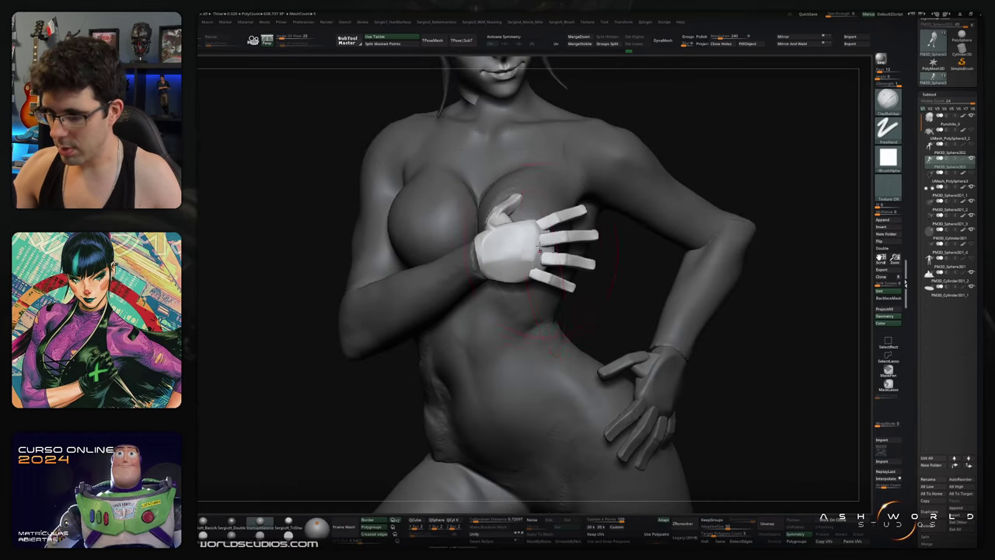
{"action": "right_click_drag", "start_coordinate": [537, 271], "coordinate": [586, 258], "text": "ctrl"}
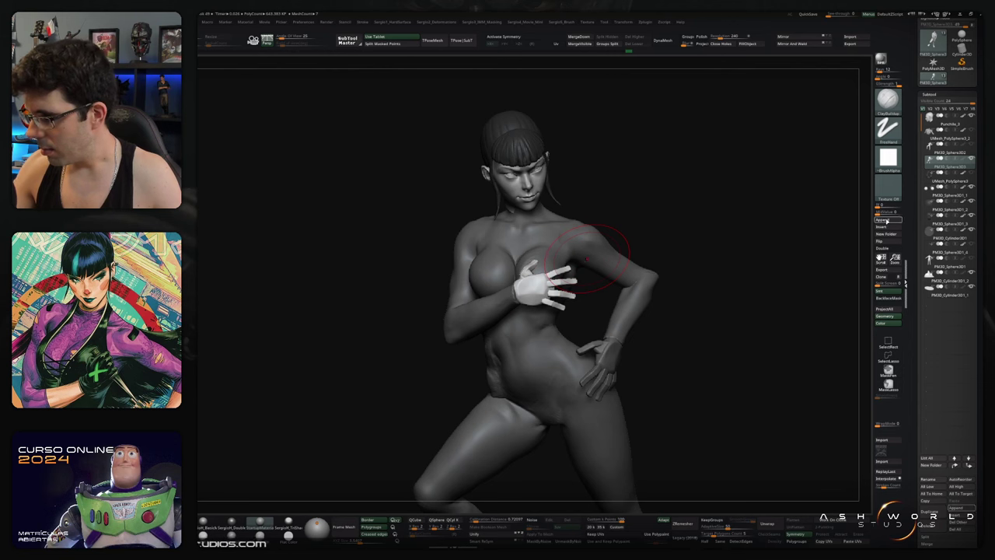
Step: Append a Cylinder3D subtool, shrink it, and move it down into the chest hand
{"action": "left_click", "coordinate": [884, 221]}
{"action": "left_click", "coordinate": [686, 270]}
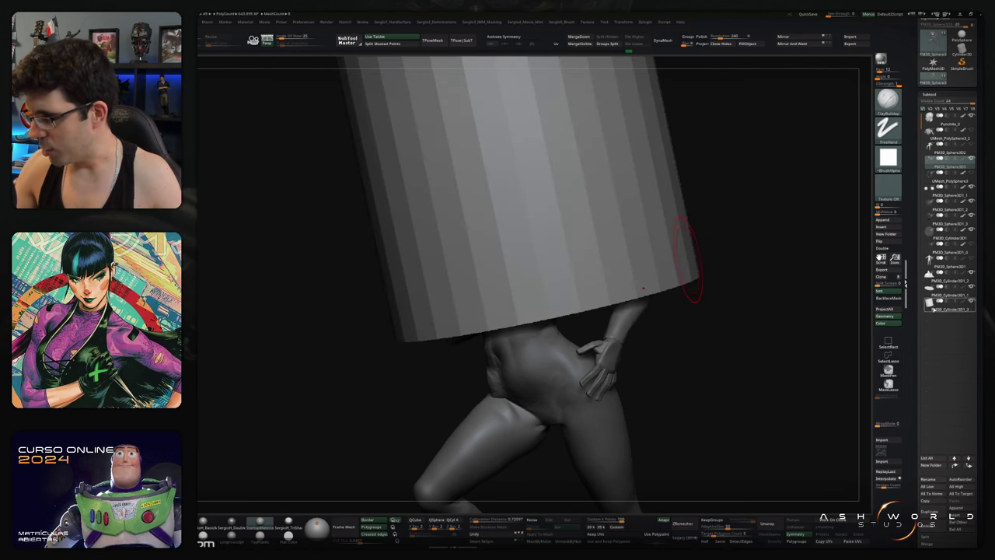
{"action": "mouse_move", "coordinate": [666, 244]}
{"action": "right_mouse_down", "text": "shift"}
{"action": "mouse_move", "coordinate": [708, 225]}
{"action": "mouse_move", "coordinate": [588, 170]}
{"action": "right_mouse_up", "text": "shift"}
{"action": "key", "text": "w"}
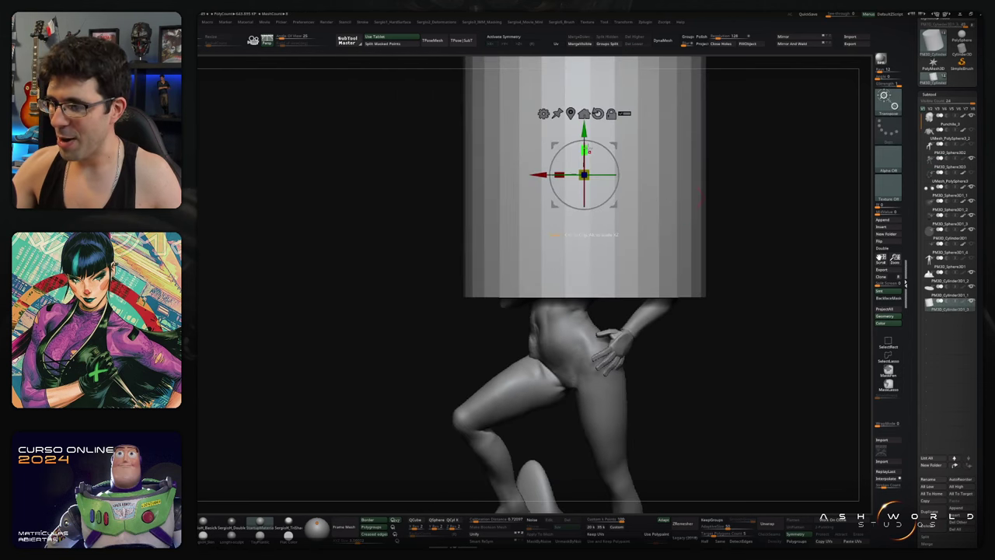
{"action": "left_click_drag", "start_coordinate": [589, 170], "coordinate": [576, 177]}
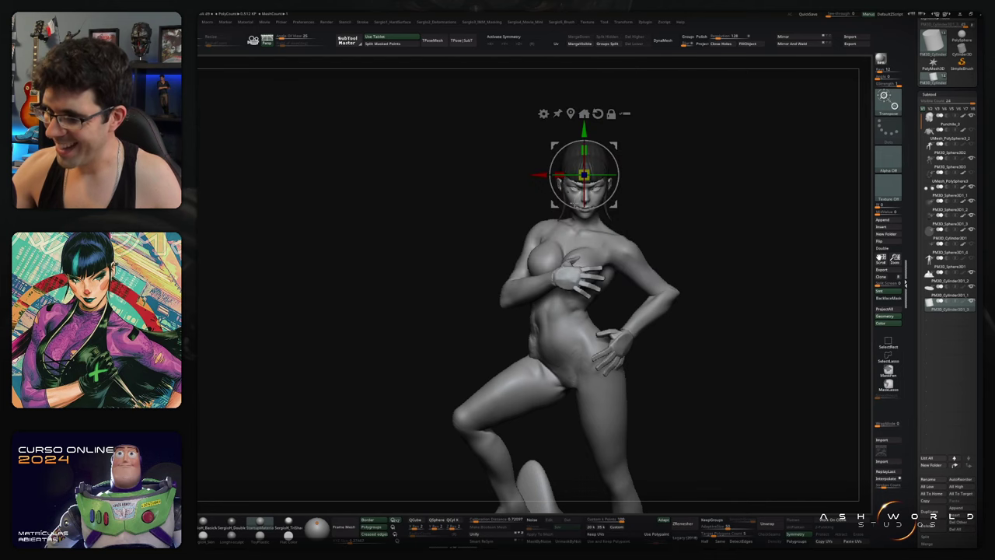
{"action": "right_click_drag", "start_coordinate": [678, 143], "coordinate": [648, 151]}
{"action": "left_click_drag", "start_coordinate": [577, 180], "coordinate": [533, 277]}
{"action": "right_click_drag", "start_coordinate": [533, 278], "coordinate": [536, 292], "text": "ctrl"}
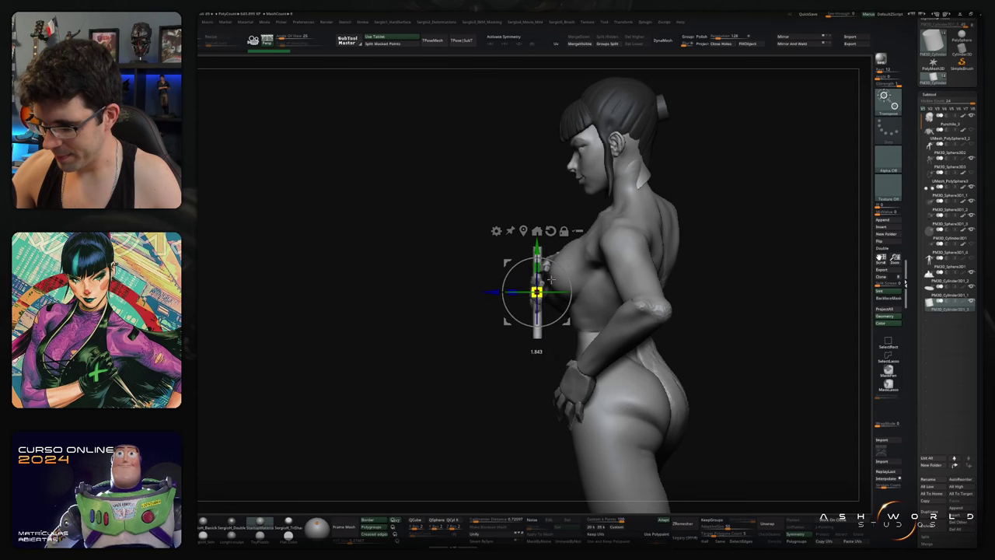
Step: Tilt the cylinder diagonally and rotate the hand about 28 degrees to grip it
{"action": "left_click_drag", "start_coordinate": [562, 320], "coordinate": [572, 307]}
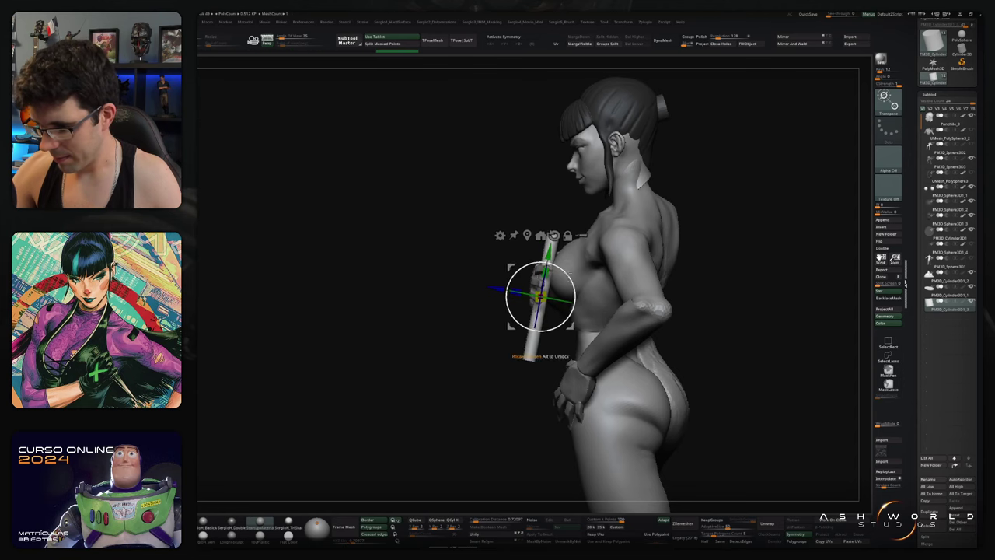
{"action": "right_click_drag", "start_coordinate": [572, 307], "coordinate": [577, 267]}
{"action": "right_click_drag", "start_coordinate": [544, 297], "coordinate": [498, 327]}
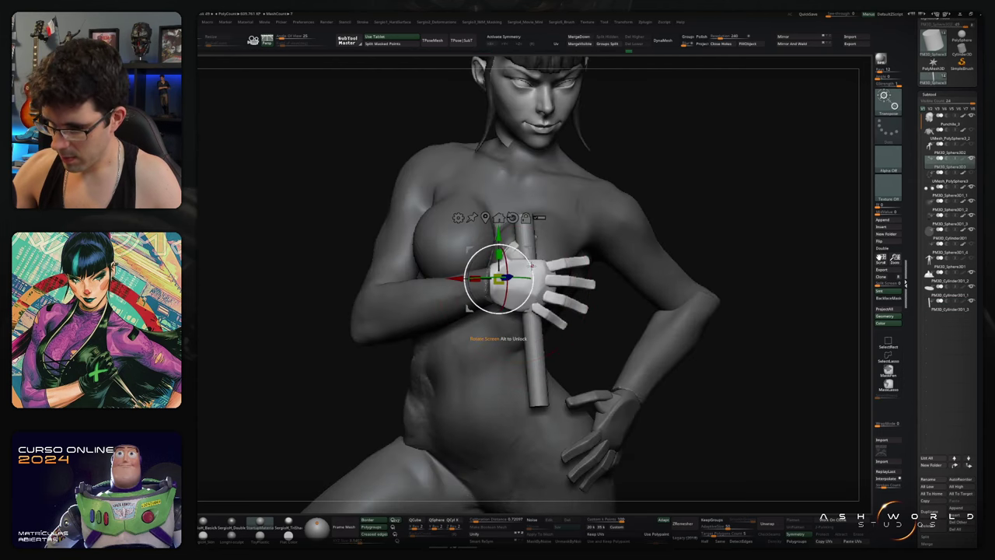
{"action": "left_click_drag", "start_coordinate": [531, 265], "coordinate": [519, 254]}
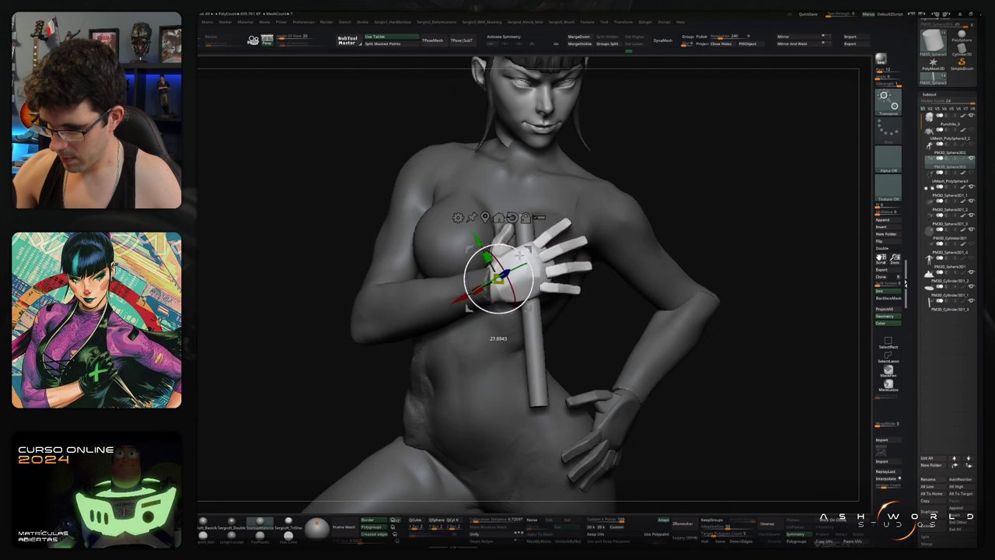
{"action": "left_click", "coordinate": [521, 257], "text": "alt"}
{"action": "mouse_move", "coordinate": [529, 309]}
{"action": "left_mouse_down", "text": "alt"}
{"action": "mouse_move", "coordinate": [528, 272]}
{"action": "mouse_move", "coordinate": [558, 281]}
{"action": "left_mouse_up", "text": "alt"}
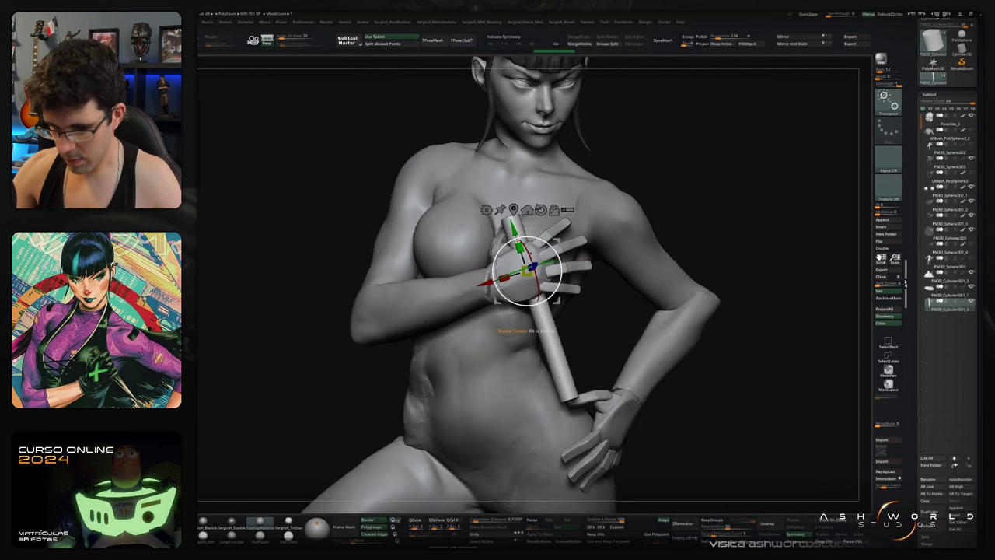
{"action": "key", "text": "q"}
{"action": "mouse_move", "coordinate": [583, 262]}
{"action": "left_mouse_down"}
{"action": "mouse_move", "coordinate": [576, 312]}
{"action": "mouse_move", "coordinate": [568, 302]}
{"action": "mouse_move", "coordinate": [564, 285]}
{"action": "mouse_move", "coordinate": [615, 269]}
{"action": "mouse_move", "coordinate": [583, 309]}
{"action": "mouse_move", "coordinate": [611, 331]}
{"action": "mouse_move", "coordinate": [590, 306]}
{"action": "mouse_move", "coordinate": [572, 303]}
{"action": "left_mouse_up"}
{"action": "key", "text": "w"}
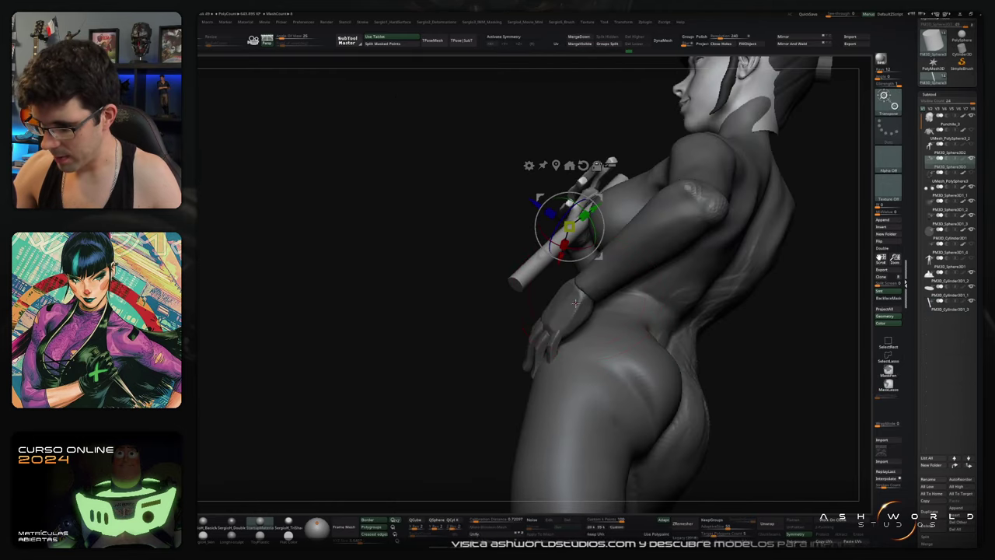
Step: Isolate the hip hand's polygroup, then show the full figure with that hand ready for Transpose
{"action": "left_click", "coordinate": [587, 307], "text": "ctrl+shift"}
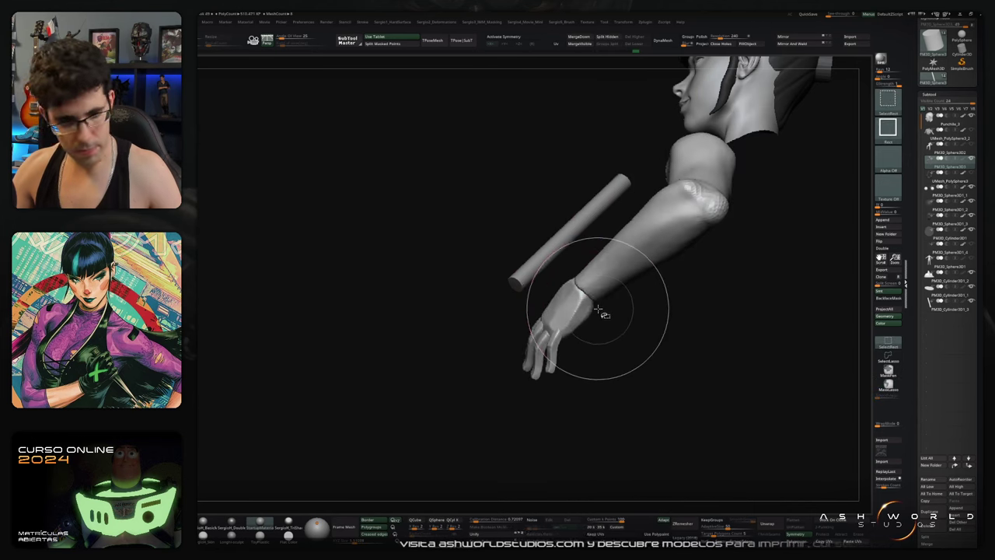
{"action": "left_click", "coordinate": [511, 355], "text": "ctrl+shift"}
{"action": "left_click", "coordinate": [573, 314], "text": "ctrl+shift"}
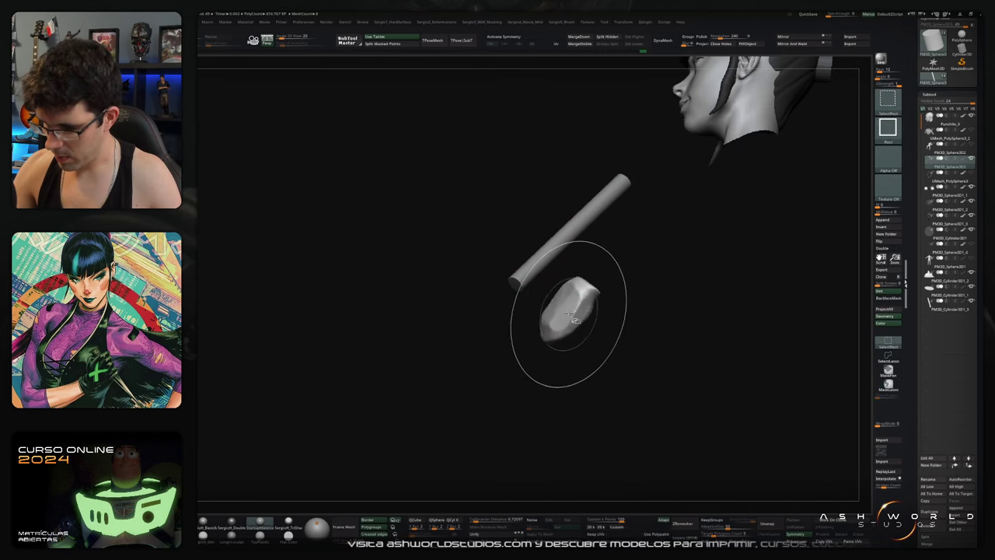
{"action": "left_click", "coordinate": [529, 361], "text": "ctrl+shift"}
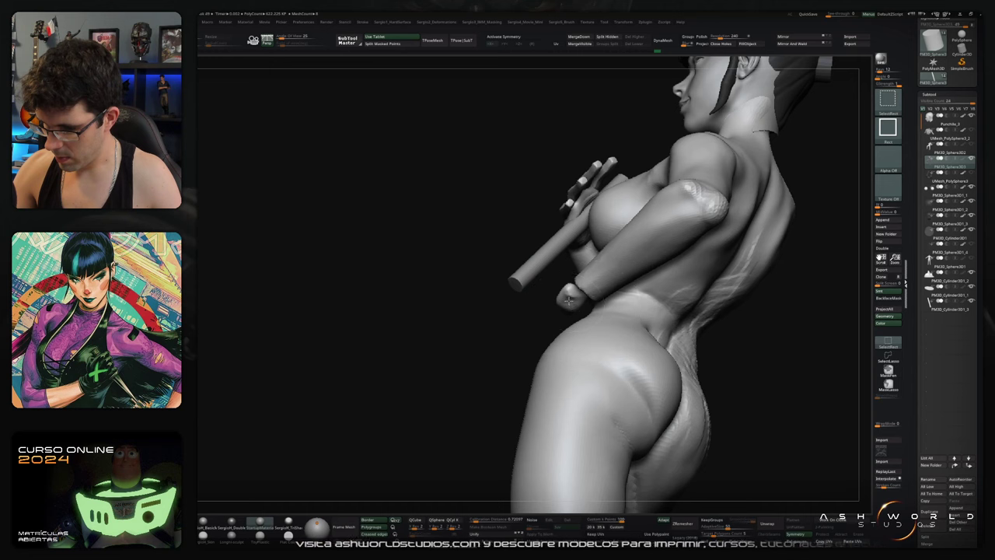
{"action": "left_click", "coordinate": [527, 354], "text": "ctrl+shift"}
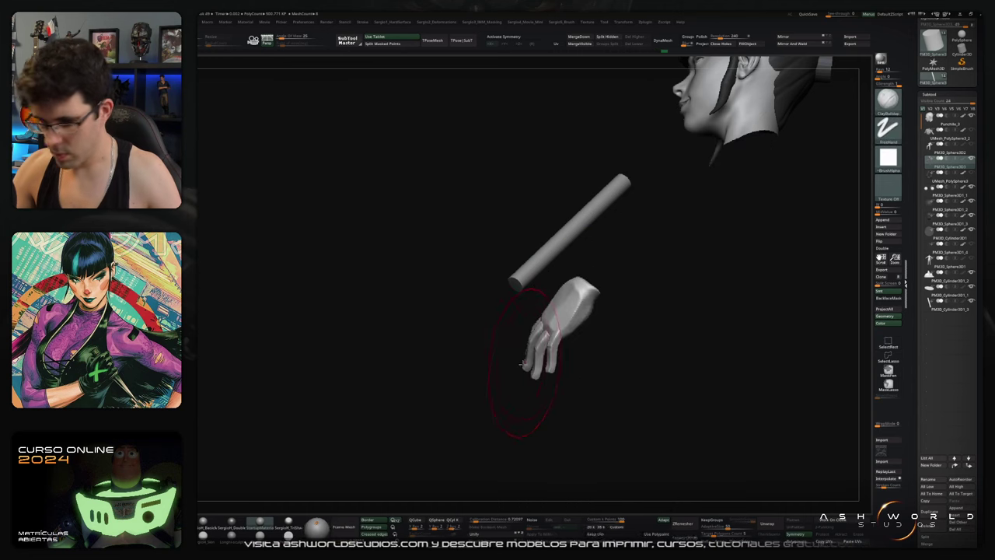
{"action": "left_click", "coordinate": [488, 363], "text": "ctrl+shift"}
{"action": "key", "text": "w"}
{"action": "mouse_move", "coordinate": [498, 373]}
{"action": "left_mouse_down"}
{"action": "mouse_move", "coordinate": [566, 344]}
{"action": "mouse_move", "coordinate": [581, 277]}
{"action": "mouse_move", "coordinate": [620, 327]}
{"action": "mouse_move", "coordinate": [602, 280]}
{"action": "mouse_move", "coordinate": [562, 302]}
{"action": "left_mouse_up"}
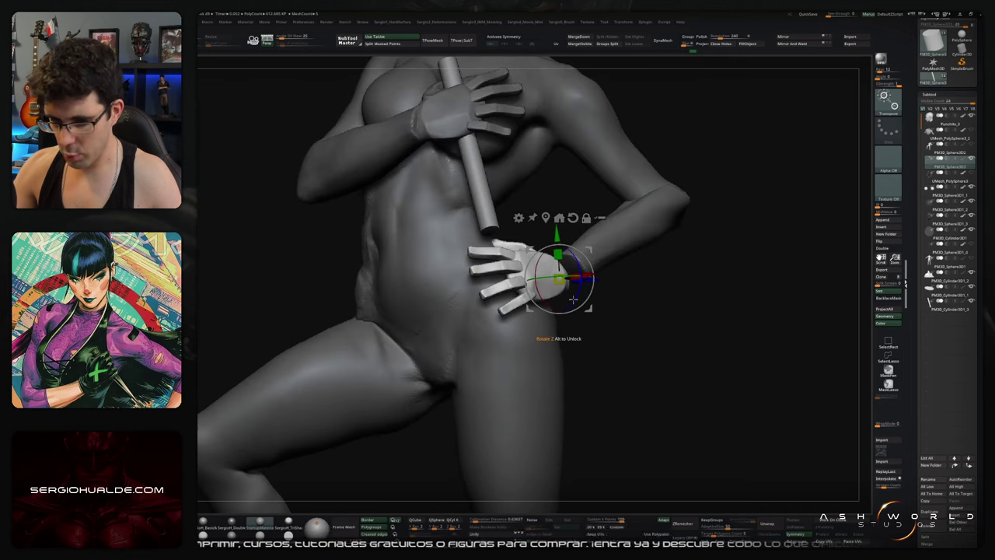
Step: Return from posing the hand to Draw mode with Q, reviewing the pose from frontal and overhead views
{"action": "mouse_move", "coordinate": [573, 299]}
{"action": "right_mouse_down"}
{"action": "mouse_move", "coordinate": [595, 249]}
{"action": "mouse_move", "coordinate": [582, 262]}
{"action": "mouse_move", "coordinate": [669, 238]}
{"action": "mouse_move", "coordinate": [643, 303]}
{"action": "mouse_move", "coordinate": [628, 278]}
{"action": "mouse_move", "coordinate": [641, 304]}
{"action": "mouse_move", "coordinate": [645, 267]}
{"action": "mouse_move", "coordinate": [639, 315]}
{"action": "mouse_move", "coordinate": [636, 279]}
{"action": "mouse_move", "coordinate": [657, 303]}
{"action": "right_mouse_up"}
{"action": "key", "text": "q"}
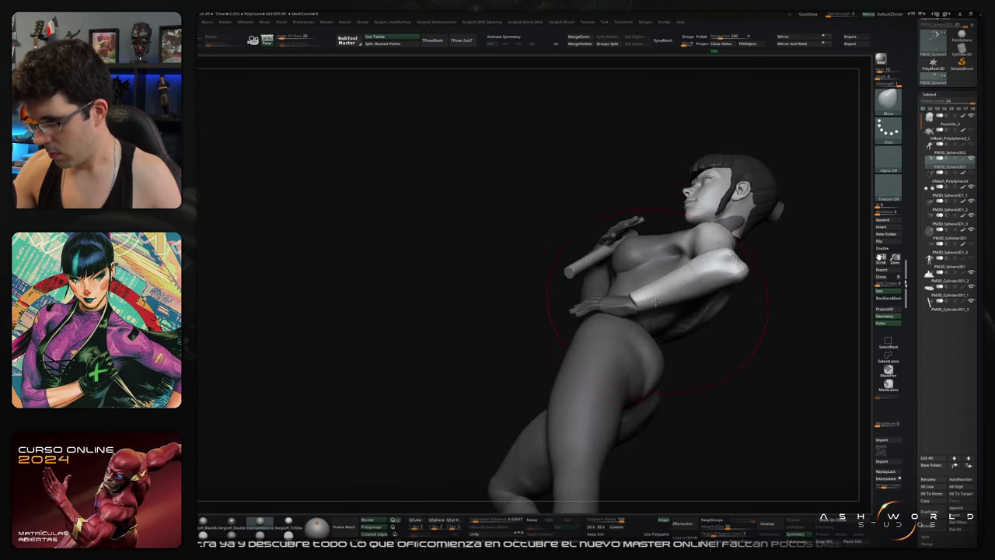
{"action": "mouse_move", "coordinate": [753, 280]}
{"action": "right_mouse_down"}
{"action": "mouse_move", "coordinate": [765, 314]}
{"action": "mouse_move", "coordinate": [733, 271]}
{"action": "right_mouse_up"}
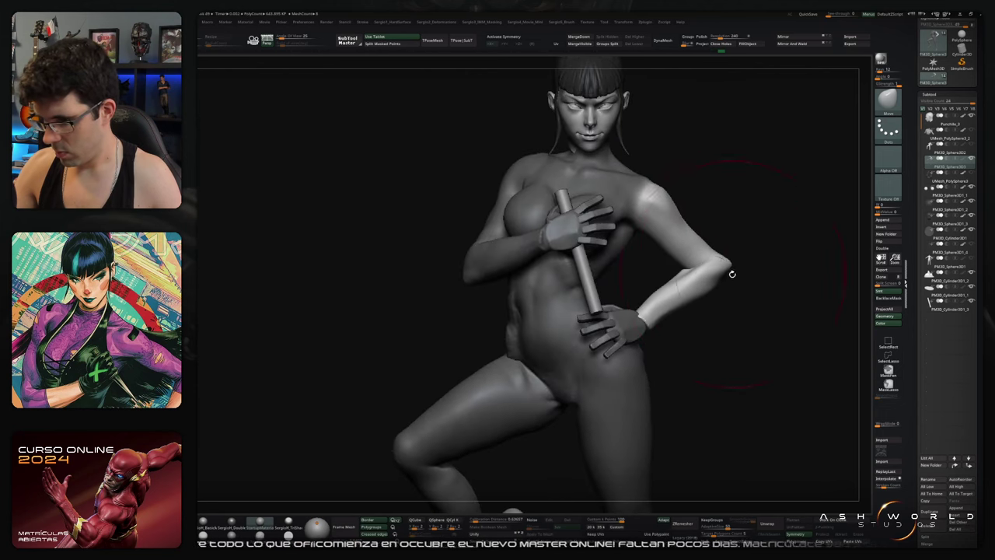
{"action": "right_click_drag", "start_coordinate": [731, 273], "coordinate": [723, 269]}
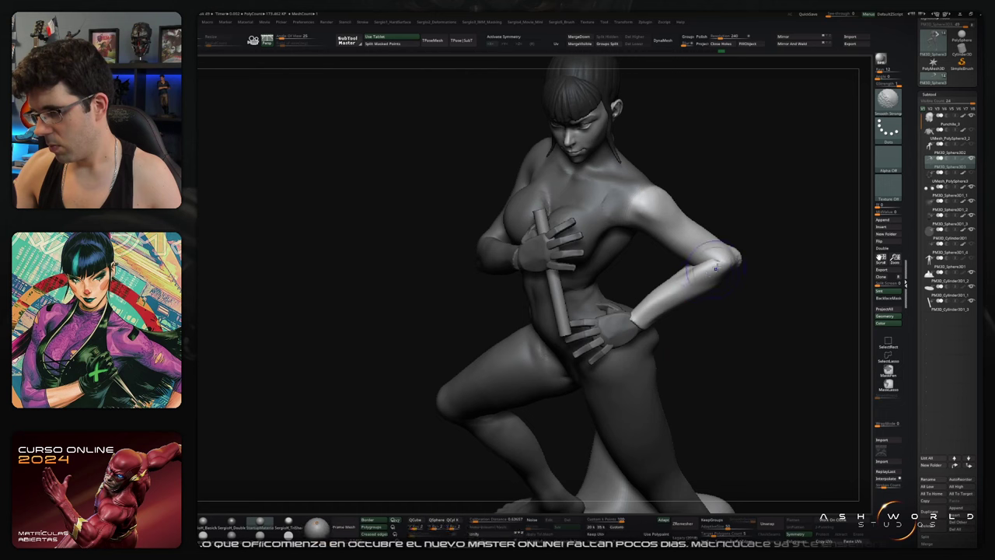
{"action": "mouse_move", "coordinate": [703, 278]}
{"action": "right_mouse_down"}
{"action": "mouse_move", "coordinate": [718, 367]}
{"action": "mouse_move", "coordinate": [655, 360]}
{"action": "mouse_move", "coordinate": [671, 349]}
{"action": "mouse_move", "coordinate": [689, 297]}
{"action": "mouse_move", "coordinate": [616, 343]}
{"action": "mouse_move", "coordinate": [615, 363]}
{"action": "mouse_move", "coordinate": [646, 346]}
{"action": "mouse_move", "coordinate": [614, 350]}
{"action": "mouse_move", "coordinate": [657, 332]}
{"action": "mouse_move", "coordinate": [660, 346]}
{"action": "mouse_move", "coordinate": [733, 284]}
{"action": "mouse_move", "coordinate": [677, 322]}
{"action": "mouse_move", "coordinate": [688, 327]}
{"action": "mouse_move", "coordinate": [657, 331]}
{"action": "mouse_move", "coordinate": [700, 314]}
{"action": "right_mouse_up"}
Step: Switch to DamStandard and carve the crease under the buttocks
{"action": "key", "text": "b"}
{"action": "key", "text": "d"}
{"action": "key", "text": "s"}
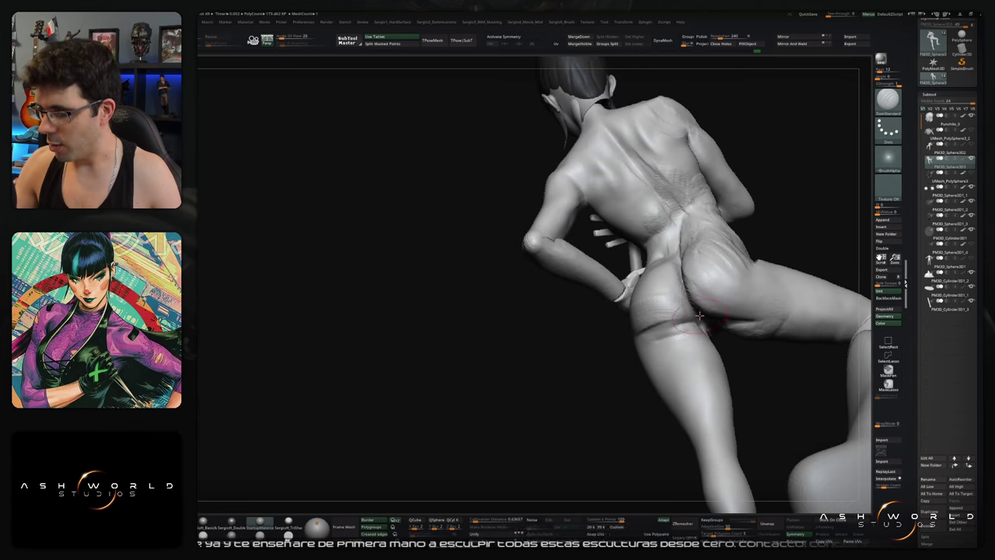
{"action": "mouse_move", "coordinate": [660, 344]}
{"action": "right_mouse_down"}
{"action": "mouse_move", "coordinate": [684, 303]}
{"action": "mouse_move", "coordinate": [675, 325]}
{"action": "mouse_move", "coordinate": [637, 310]}
{"action": "right_mouse_up"}
Step: Smooth the hips and backs of the thighs with Smooth Stronger
{"action": "key", "text": "shift"}
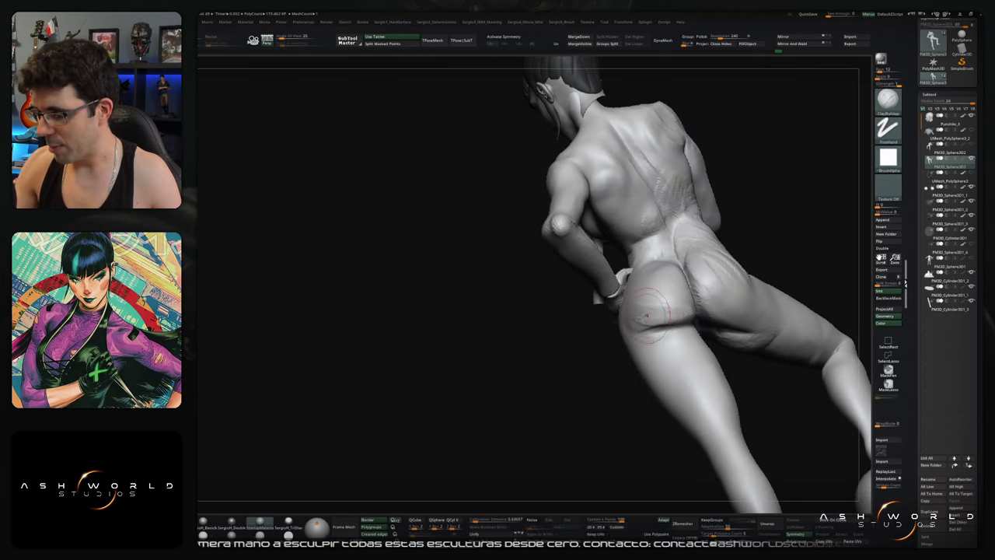
{"action": "mouse_move", "coordinate": [700, 318]}
{"action": "right_mouse_down"}
{"action": "mouse_move", "coordinate": [657, 307]}
{"action": "mouse_move", "coordinate": [685, 301]}
{"action": "mouse_move", "coordinate": [650, 350]}
{"action": "right_mouse_up"}
{"action": "key", "text": "shift"}
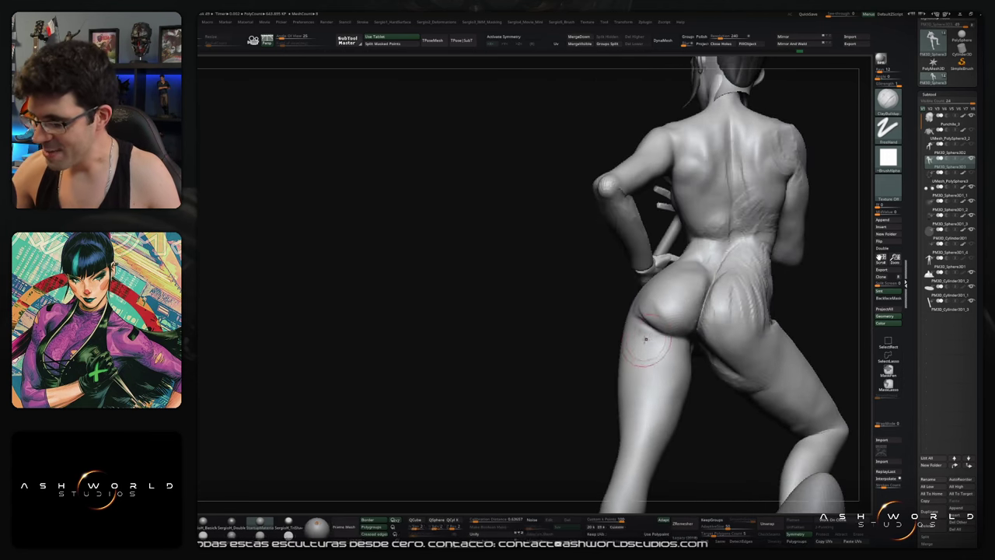
{"action": "key", "text": "shift"}
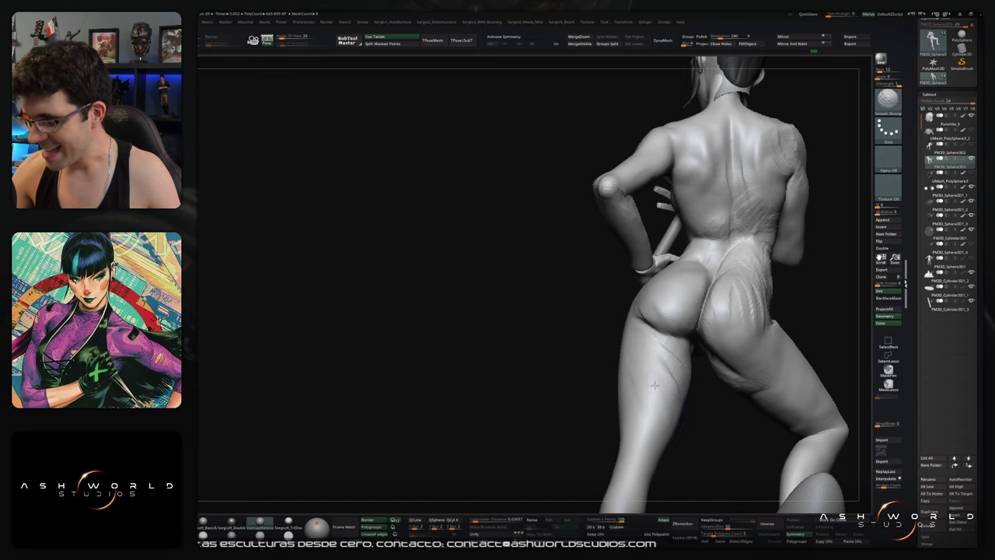
{"action": "mouse_move", "coordinate": [651, 390]}
{"action": "right_mouse_down"}
{"action": "mouse_move", "coordinate": [655, 342]}
{"action": "mouse_move", "coordinate": [635, 310]}
{"action": "mouse_move", "coordinate": [677, 282]}
{"action": "right_mouse_up"}
{"action": "key", "text": "shift"}
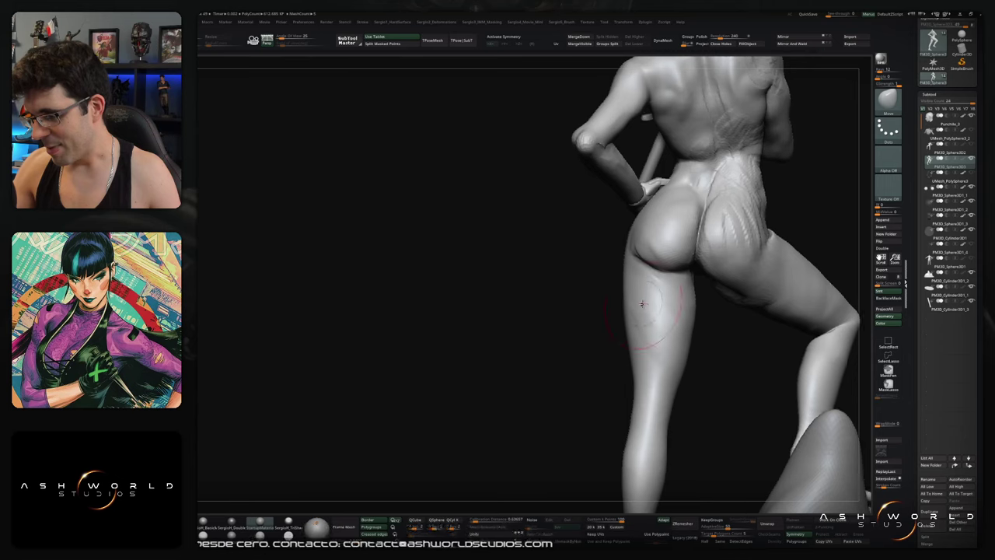
{"action": "mouse_move", "coordinate": [674, 241]}
{"action": "right_mouse_down"}
{"action": "mouse_move", "coordinate": [672, 231]}
{"action": "mouse_move", "coordinate": [690, 225]}
{"action": "right_mouse_up"}
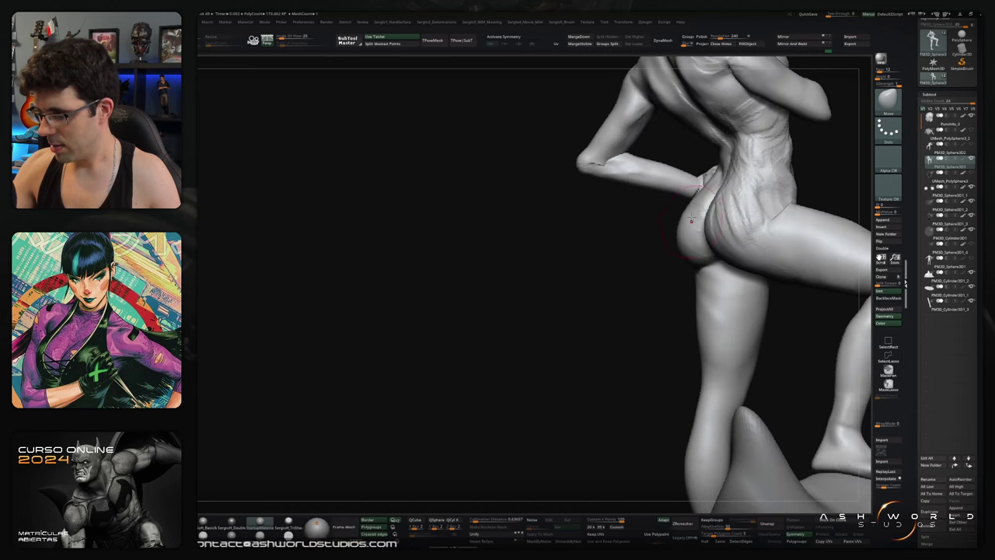
Step: Review the torso and hips from front and low rear views, then clear the mask
{"action": "mouse_move", "coordinate": [686, 211]}
{"action": "right_mouse_down"}
{"action": "mouse_move", "coordinate": [679, 220]}
{"action": "mouse_move", "coordinate": [696, 233]}
{"action": "mouse_move", "coordinate": [717, 231]}
{"action": "mouse_move", "coordinate": [695, 271]}
{"action": "mouse_move", "coordinate": [733, 267]}
{"action": "mouse_move", "coordinate": [682, 296]}
{"action": "mouse_move", "coordinate": [683, 271]}
{"action": "right_mouse_up"}
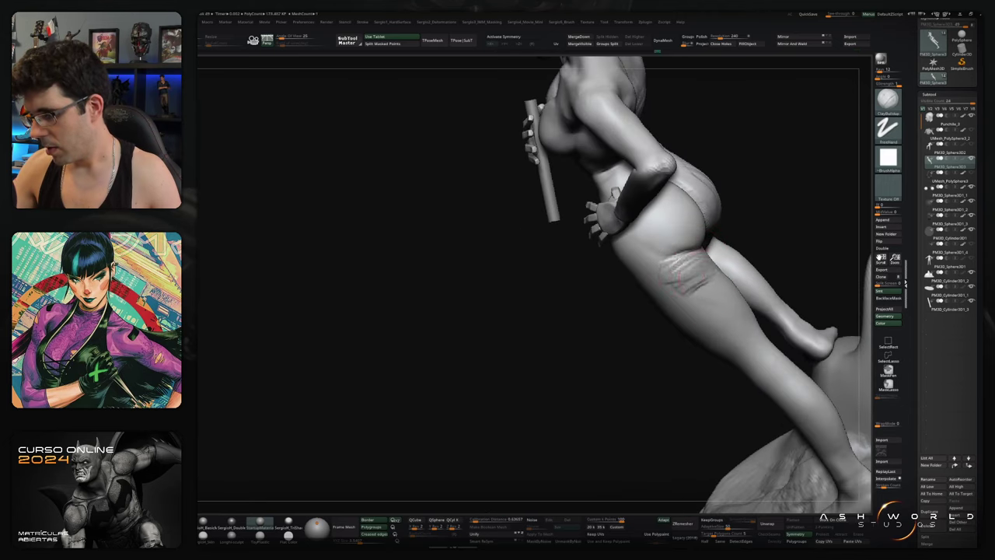
{"action": "right_click_drag", "start_coordinate": [684, 274], "coordinate": [707, 287]}
{"action": "left_click_drag", "start_coordinate": [707, 287], "coordinate": [724, 302], "text": "shift"}
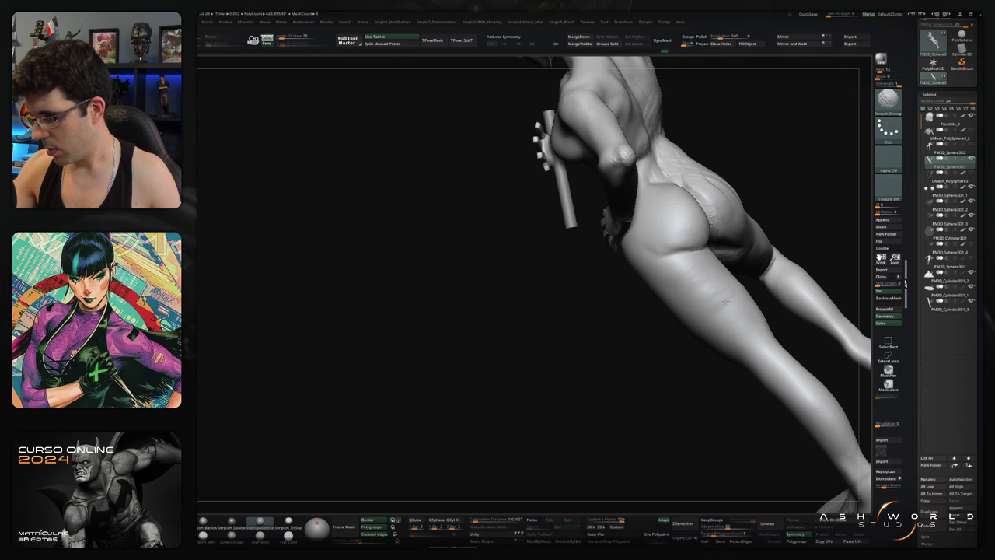
{"action": "mouse_move", "coordinate": [740, 285]}
{"action": "right_mouse_down"}
{"action": "mouse_move", "coordinate": [723, 260]}
{"action": "mouse_move", "coordinate": [766, 249]}
{"action": "mouse_move", "coordinate": [765, 281]}
{"action": "mouse_move", "coordinate": [648, 285]}
{"action": "right_mouse_up"}
{"action": "left_click", "coordinate": [726, 282], "text": "ctrl"}
{"action": "right_click_drag", "start_coordinate": [716, 388], "coordinate": [642, 298]}
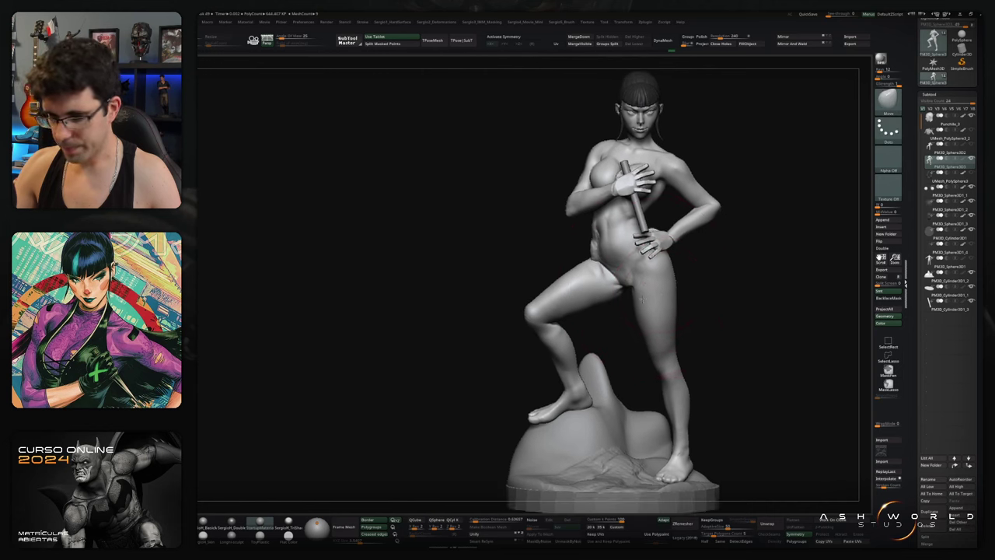
Step: Show only the clothing subtool to compare it with the body, then show everything again
{"action": "left_click", "coordinate": [646, 295], "text": "ctrl+shift"}
{"action": "left_click", "coordinate": [575, 262], "text": "ctrl+shift"}
{"action": "left_click", "coordinate": [694, 292], "text": "ctrl+shift"}
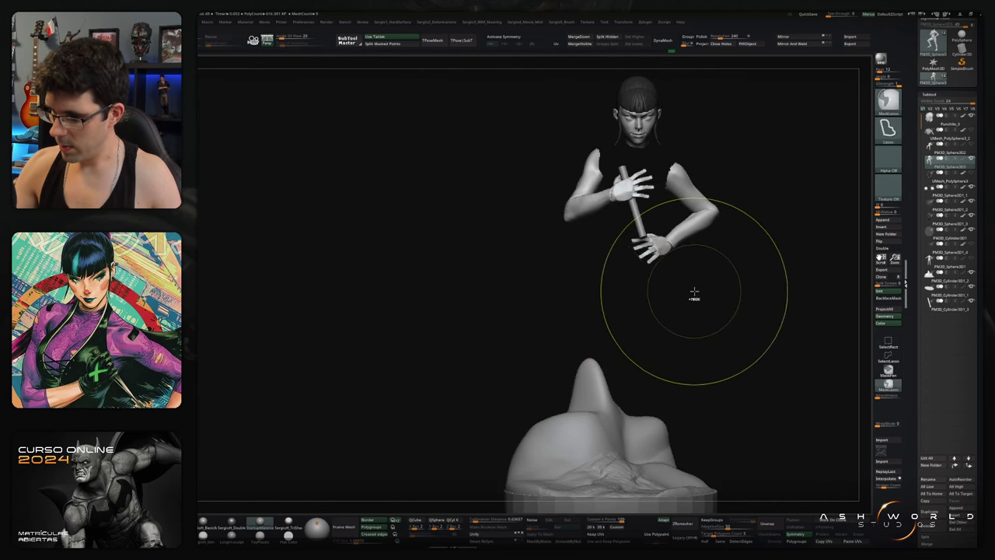
{"action": "left_click", "coordinate": [695, 291], "text": "ctrl+shift"}
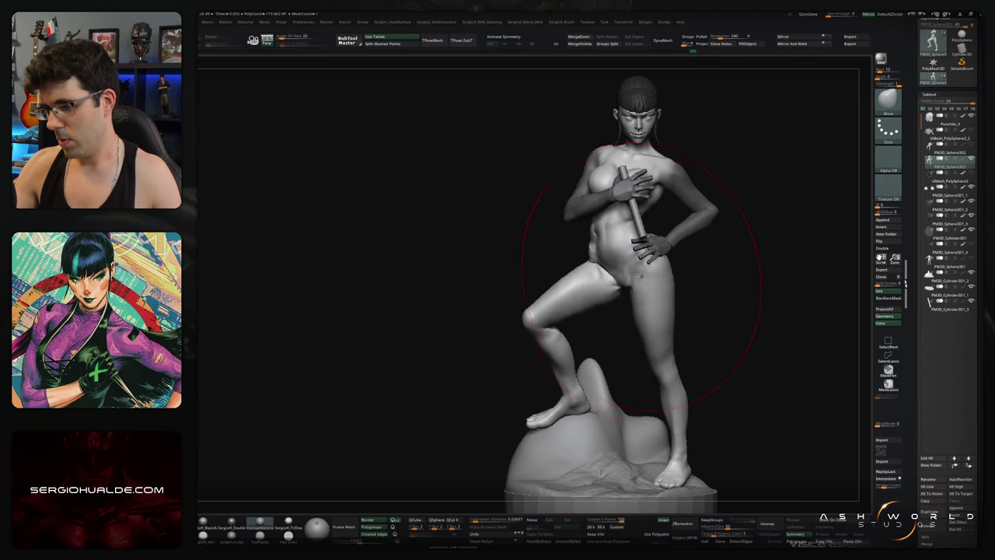
Step: Smooth the hip and pelvis surface, then reframe on the whole figure and base
{"action": "mouse_move", "coordinate": [640, 276]}
{"action": "right_mouse_down"}
{"action": "mouse_move", "coordinate": [667, 289]}
{"action": "mouse_move", "coordinate": [711, 280]}
{"action": "mouse_move", "coordinate": [725, 240]}
{"action": "right_mouse_up"}
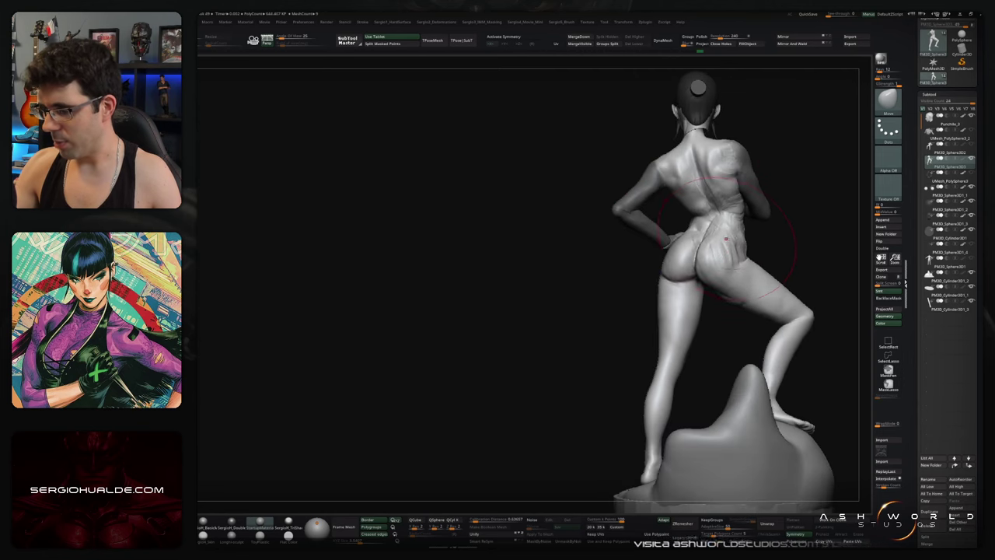
{"action": "right_click_drag", "start_coordinate": [677, 311], "coordinate": [684, 257]}
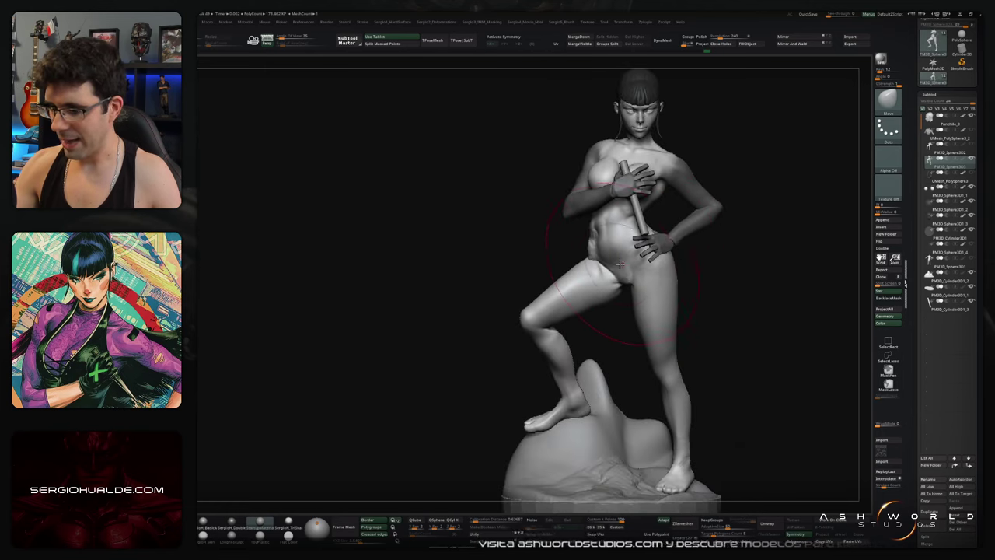
{"action": "left_click_drag", "start_coordinate": [615, 264], "coordinate": [610, 263]}
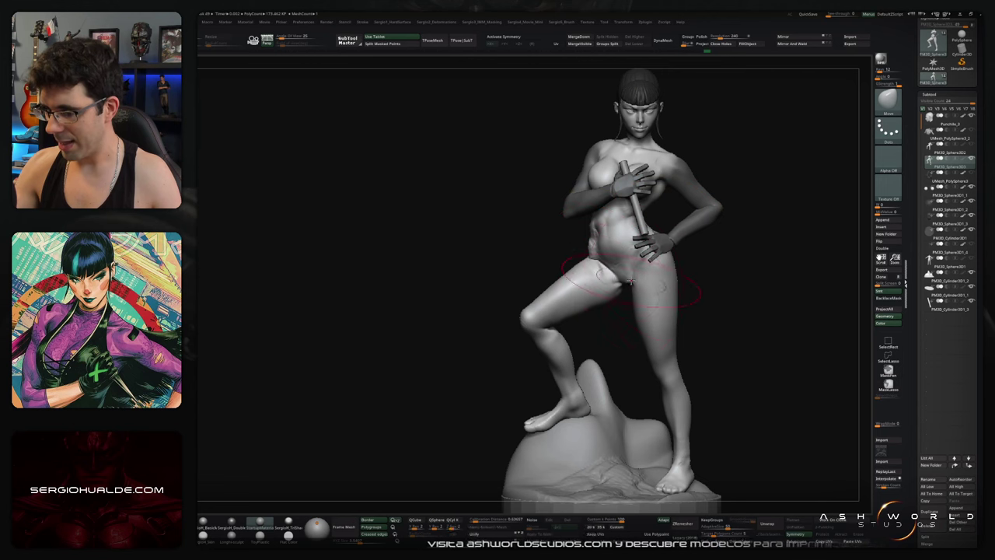
{"action": "left_click_drag", "start_coordinate": [632, 281], "coordinate": [659, 284]}
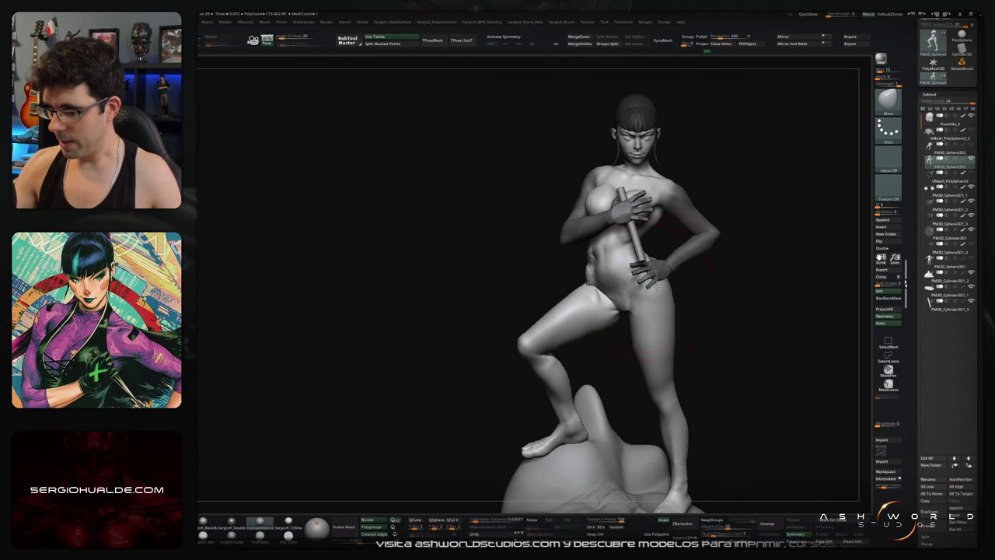
{"action": "left_click_drag", "start_coordinate": [574, 336], "coordinate": [528, 311], "text": "alt"}
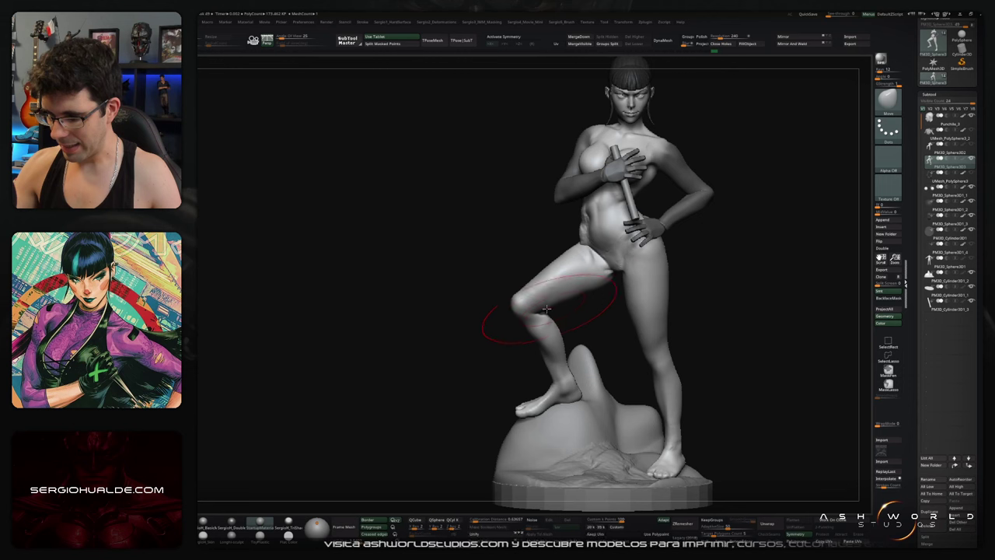
{"action": "mouse_move", "coordinate": [589, 334]}
{"action": "left_mouse_down", "text": "alt"}
{"action": "mouse_move", "coordinate": [584, 299]}
{"action": "mouse_move", "coordinate": [591, 326]}
{"action": "mouse_move", "coordinate": [661, 382]}
{"action": "mouse_move", "coordinate": [653, 392]}
{"action": "mouse_move", "coordinate": [696, 381]}
{"action": "left_mouse_up", "text": "alt"}
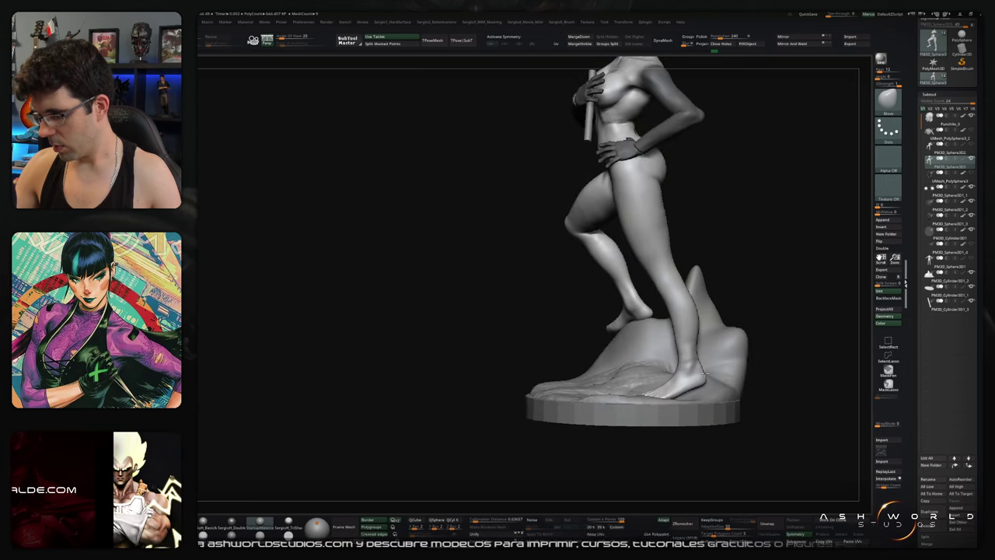
{"action": "mouse_move", "coordinate": [704, 376]}
{"action": "left_mouse_down"}
{"action": "mouse_move", "coordinate": [691, 297]}
{"action": "mouse_move", "coordinate": [701, 323]}
{"action": "mouse_move", "coordinate": [706, 300]}
{"action": "left_mouse_up"}
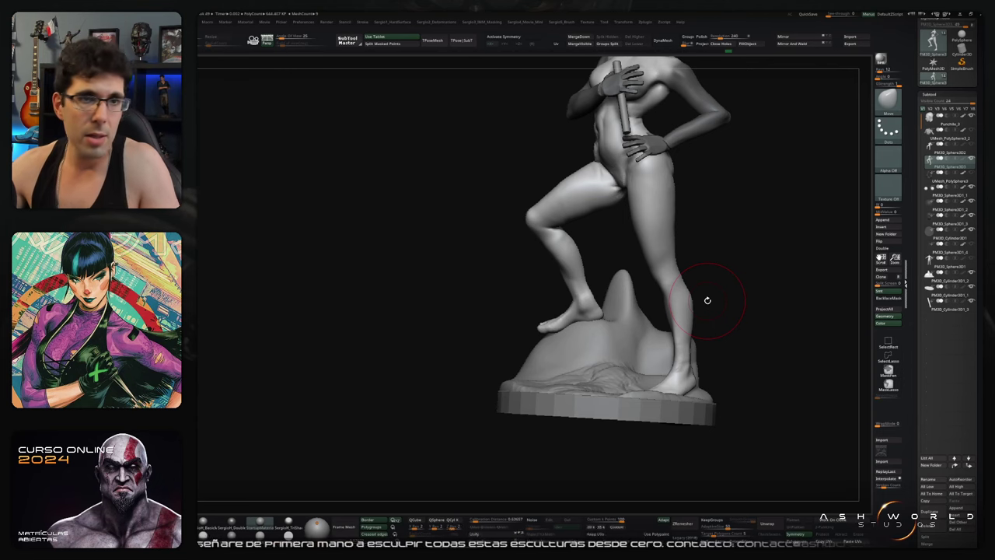
{"action": "mouse_move", "coordinate": [706, 298]}
{"action": "left_mouse_down"}
{"action": "mouse_move", "coordinate": [678, 353]}
{"action": "mouse_move", "coordinate": [695, 316]}
{"action": "left_mouse_up"}
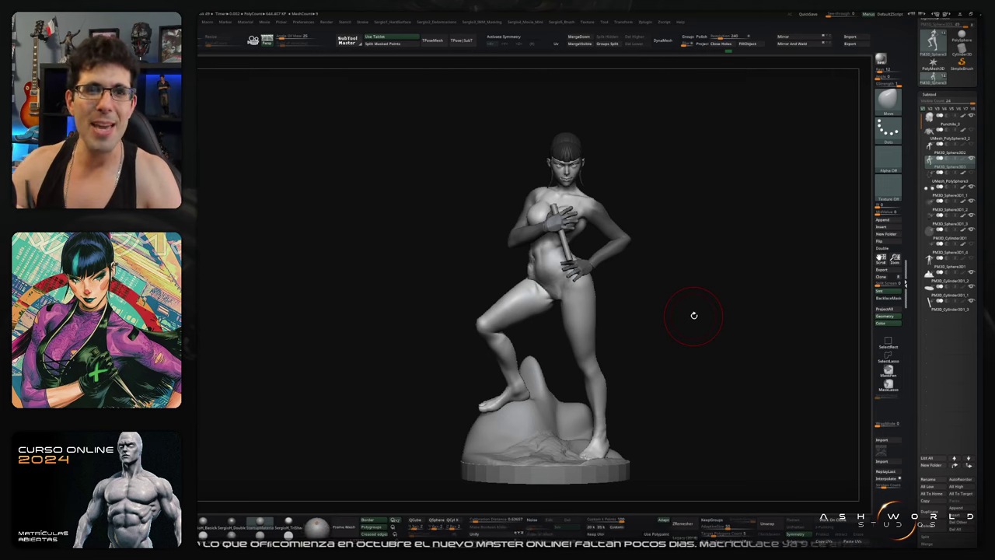
{"action": "mouse_move", "coordinate": [664, 322]}
{"action": "left_mouse_down"}
{"action": "mouse_move", "coordinate": [666, 300]}
{"action": "mouse_move", "coordinate": [657, 302]}
{"action": "mouse_move", "coordinate": [682, 281]}
{"action": "mouse_move", "coordinate": [684, 301]}
{"action": "mouse_move", "coordinate": [718, 279]}
{"action": "mouse_move", "coordinate": [667, 304]}
{"action": "mouse_move", "coordinate": [733, 303]}
{"action": "mouse_move", "coordinate": [711, 309]}
{"action": "mouse_move", "coordinate": [611, 282]}
{"action": "mouse_move", "coordinate": [644, 275]}
{"action": "mouse_move", "coordinate": [640, 300]}
{"action": "left_mouse_up"}
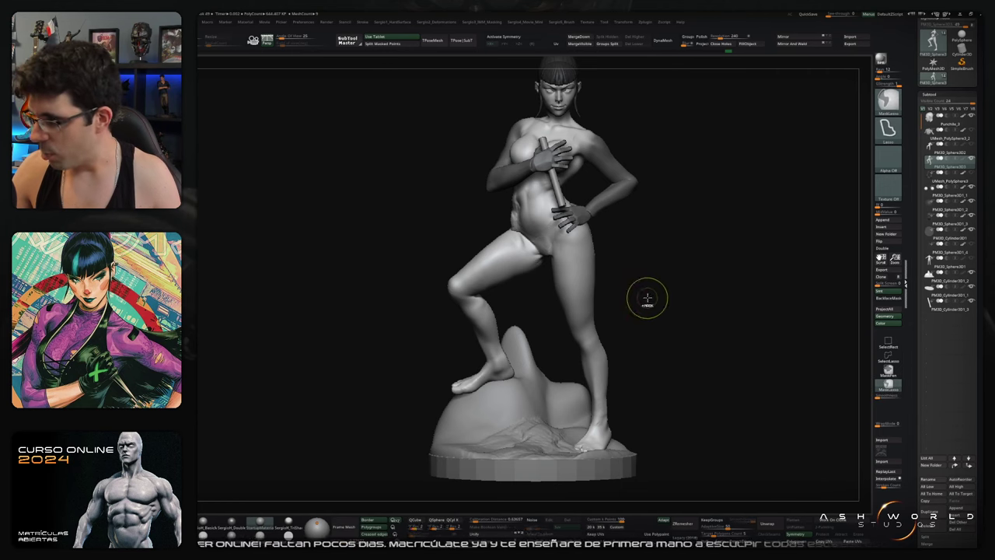
{"action": "left_click_drag", "start_coordinate": [624, 331], "coordinate": [549, 287], "text": "alt"}
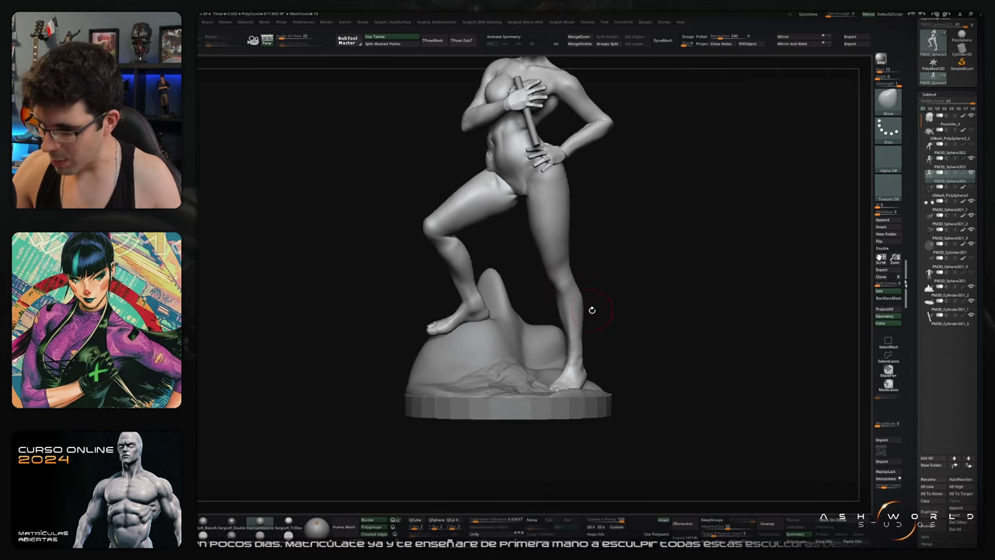
{"action": "mouse_move", "coordinate": [599, 252]}
{"action": "left_mouse_down"}
{"action": "mouse_move", "coordinate": [572, 246]}
{"action": "mouse_move", "coordinate": [555, 296]}
{"action": "left_mouse_up"}
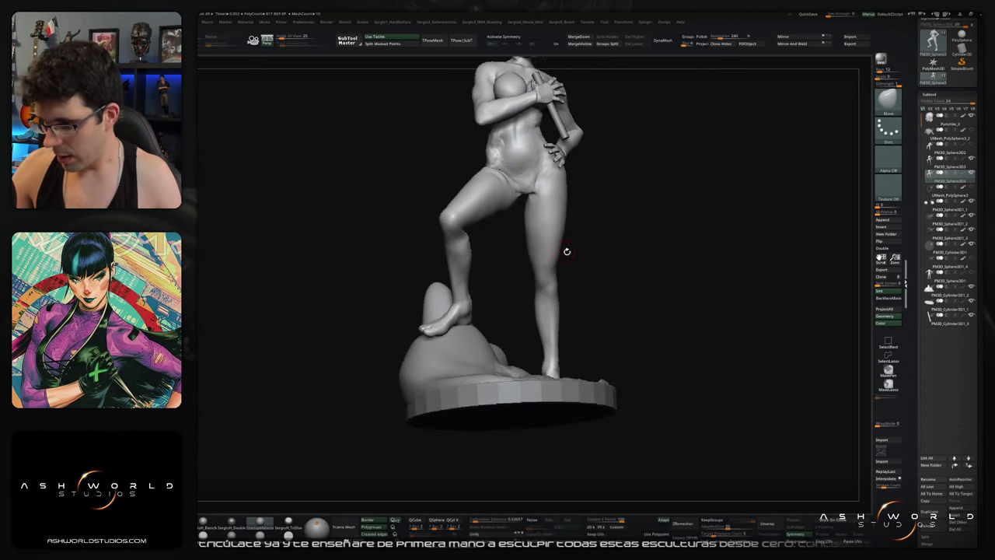
{"action": "left_click_drag", "start_coordinate": [622, 251], "coordinate": [539, 261]}
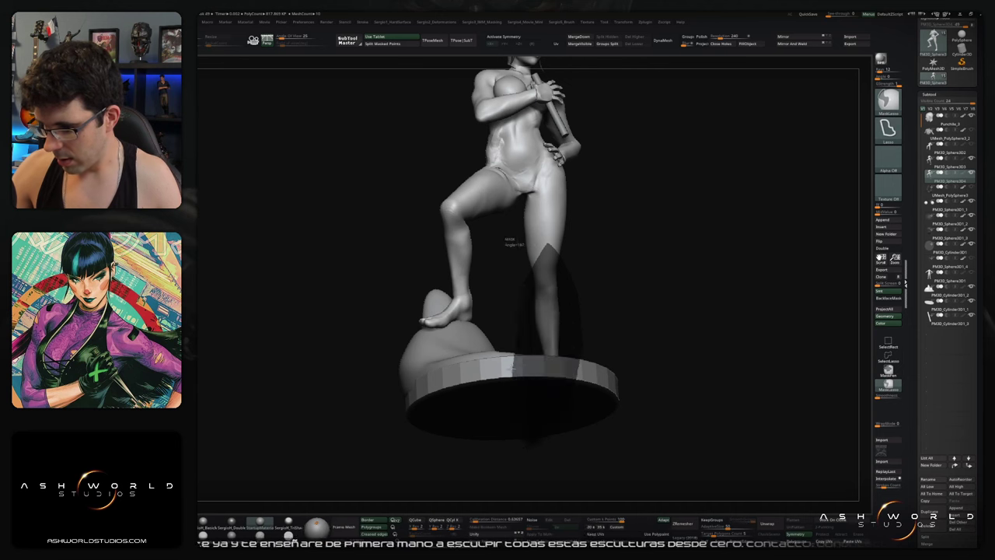
Step: Mask the right thigh and the right shin with MaskLasso
{"action": "left_click_drag", "start_coordinate": [614, 273], "coordinate": [599, 295]}
{"action": "mouse_move", "coordinate": [628, 262]}
{"action": "left_mouse_down", "text": "alt"}
{"action": "mouse_move", "coordinate": [594, 273]}
{"action": "mouse_move", "coordinate": [583, 260]}
{"action": "left_mouse_up", "text": "alt"}
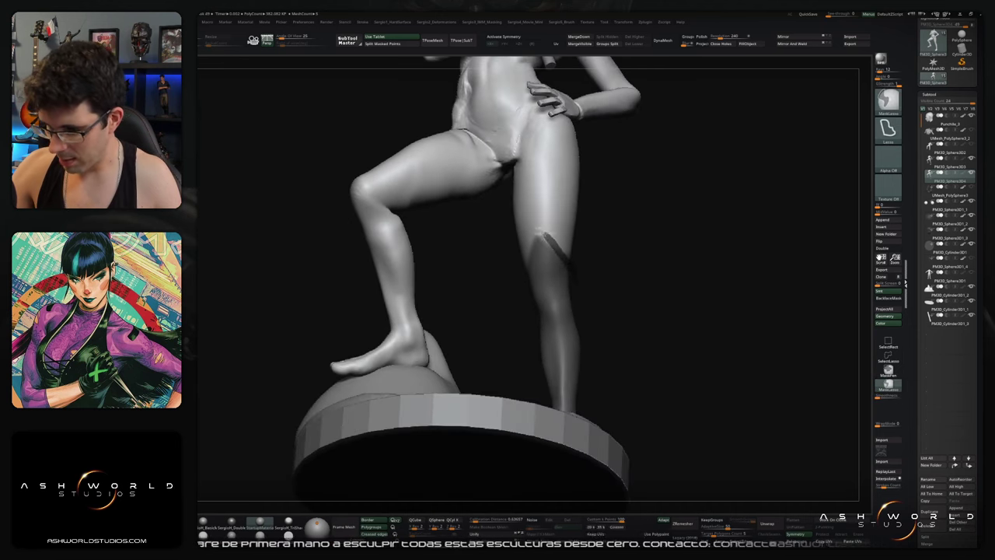
{"action": "mouse_move", "coordinate": [529, 233]}
{"action": "left_mouse_down", "text": "ctrl"}
{"action": "mouse_move", "coordinate": [480, 356]}
{"action": "mouse_move", "coordinate": [644, 234]}
{"action": "mouse_move", "coordinate": [560, 265]}
{"action": "mouse_move", "coordinate": [706, 272]}
{"action": "mouse_move", "coordinate": [664, 257]}
{"action": "mouse_move", "coordinate": [683, 297]}
{"action": "mouse_move", "coordinate": [662, 293]}
{"action": "left_mouse_up", "text": "ctrl"}
{"action": "mouse_move", "coordinate": [497, 286]}
{"action": "left_mouse_down"}
{"action": "mouse_move", "coordinate": [523, 287]}
{"action": "mouse_move", "coordinate": [511, 277]}
{"action": "left_mouse_up"}
{"action": "mouse_move", "coordinate": [491, 241]}
{"action": "left_mouse_down", "text": "ctrl"}
{"action": "mouse_move", "coordinate": [400, 238]}
{"action": "mouse_move", "coordinate": [621, 264]}
{"action": "mouse_move", "coordinate": [595, 264]}
{"action": "mouse_move", "coordinate": [620, 282]}
{"action": "mouse_move", "coordinate": [609, 309]}
{"action": "mouse_move", "coordinate": [637, 318]}
{"action": "left_mouse_up", "text": "ctrl"}
Step: Mask the area around the left knee, then clear the mask from the legs
{"action": "key", "text": "f"}
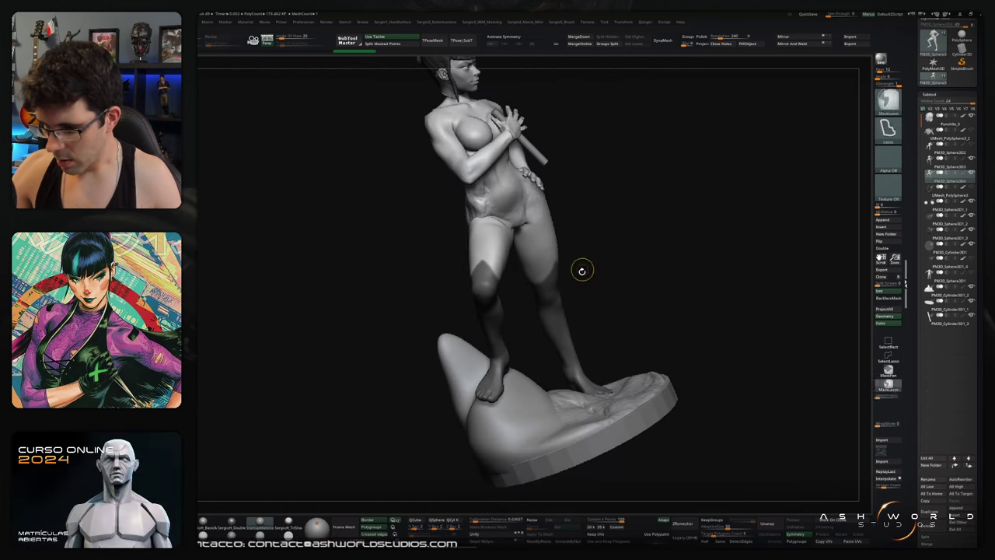
{"action": "mouse_move", "coordinate": [571, 267]}
{"action": "right_mouse_down", "text": "ctrl"}
{"action": "mouse_move", "coordinate": [563, 328]}
{"action": "mouse_move", "coordinate": [573, 286]}
{"action": "right_mouse_up", "text": "ctrl"}
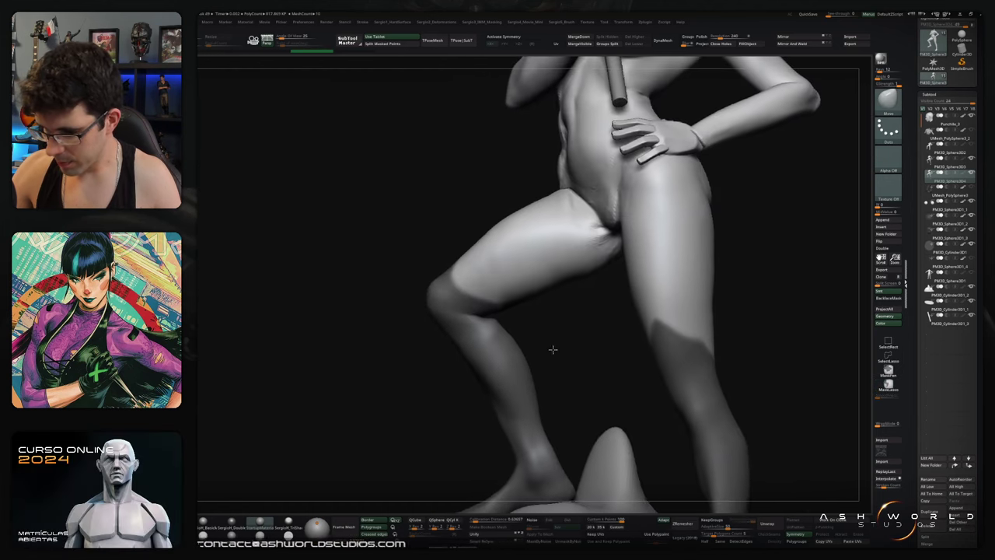
{"action": "mouse_move", "coordinate": [574, 286]}
{"action": "left_mouse_down", "text": "ctrl"}
{"action": "mouse_move", "coordinate": [575, 326]}
{"action": "mouse_move", "coordinate": [621, 328]}
{"action": "mouse_move", "coordinate": [578, 318]}
{"action": "left_mouse_up", "text": "ctrl"}
{"action": "key", "text": "f"}
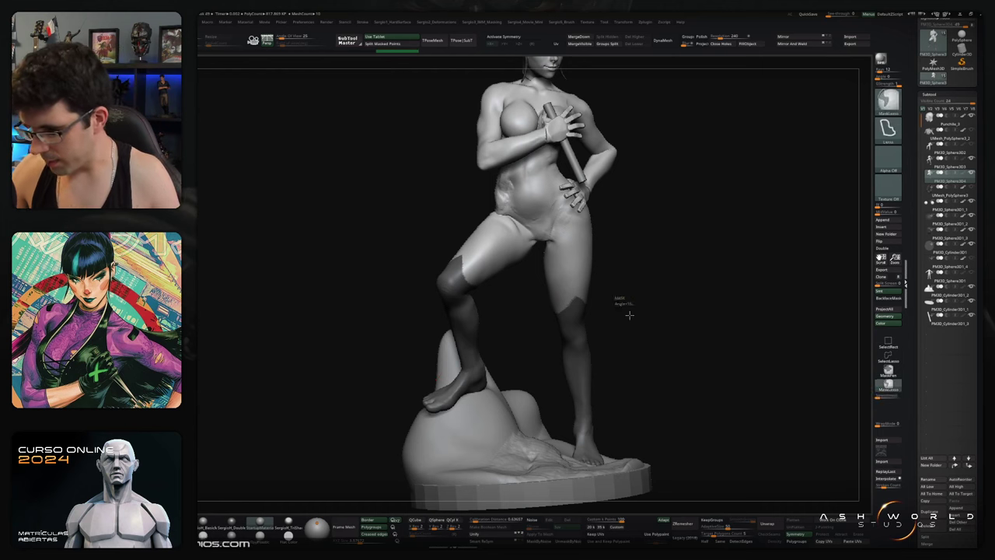
{"action": "left_click_drag", "start_coordinate": [620, 300], "coordinate": [614, 327], "text": "ctrl"}
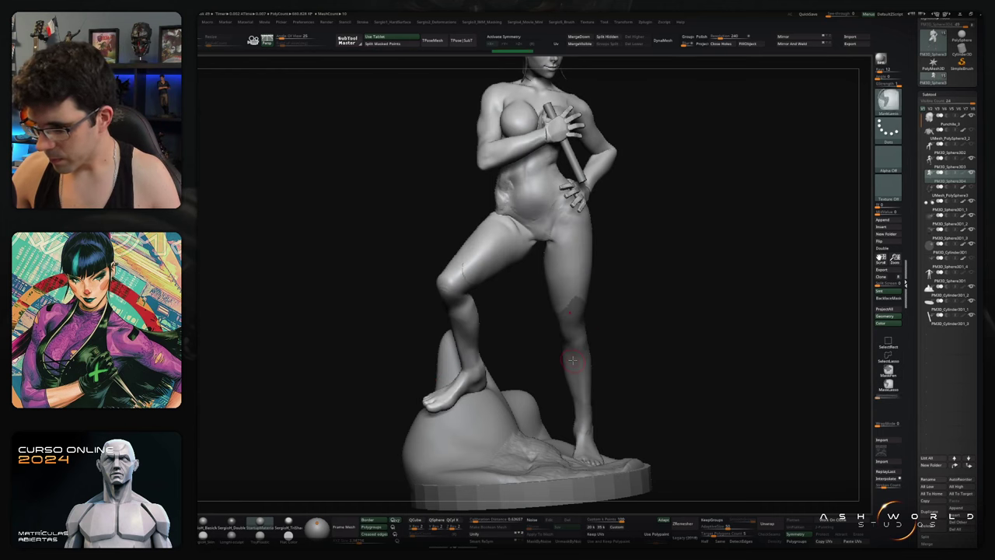
Step: Isolate the two lower-leg pieces, inflate them slightly with the Deformation Inflate slider, and show the full figure
{"action": "left_click", "coordinate": [573, 354], "text": "ctrl+shift"}
{"action": "left_click", "coordinate": [497, 356], "text": "ctrl+shift"}
{"action": "left_click", "coordinate": [560, 359], "text": "ctrl+shift"}
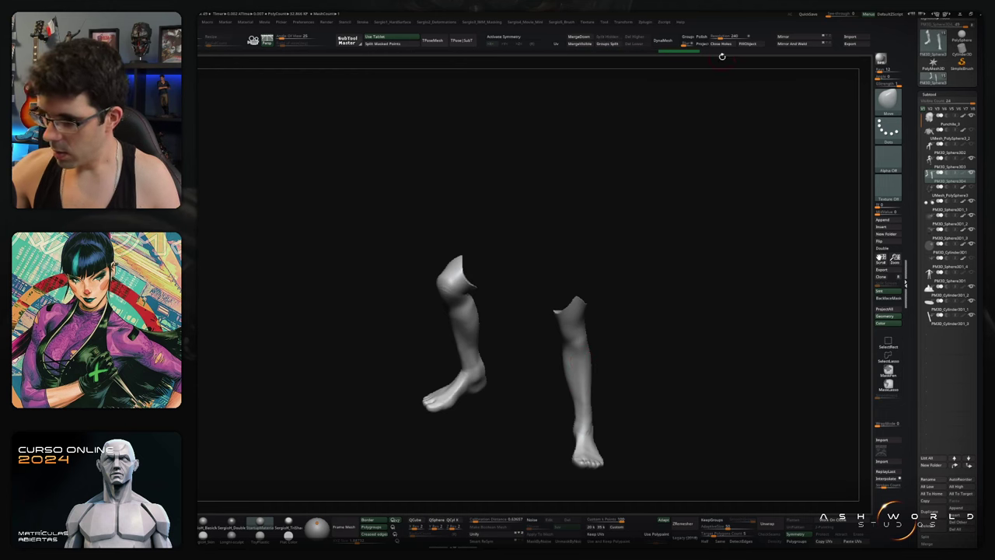
{"action": "left_click_drag", "start_coordinate": [758, 83], "coordinate": [672, 275]}
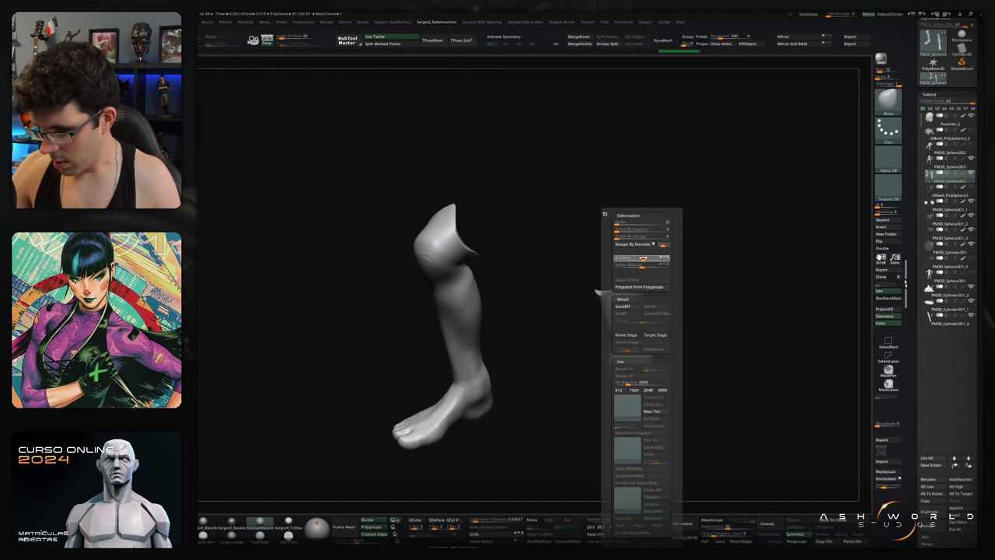
{"action": "left_click", "coordinate": [559, 349], "text": "ctrl+shift"}
{"action": "key", "text": "space"}
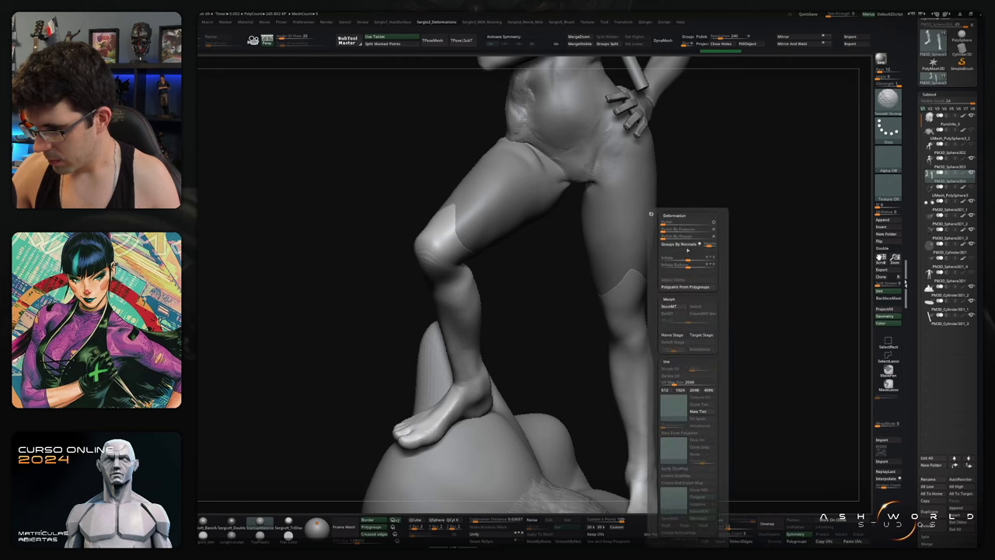
{"action": "left_click", "coordinate": [690, 258]}
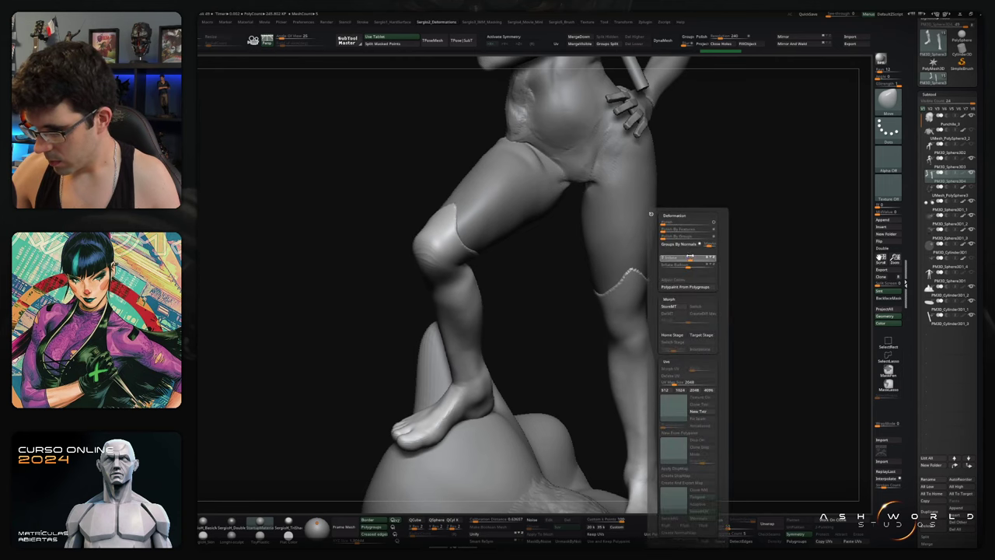
{"action": "mouse_move", "coordinate": [562, 337]}
{"action": "left_mouse_down"}
{"action": "mouse_move", "coordinate": [571, 322]}
{"action": "mouse_move", "coordinate": [584, 348]}
{"action": "left_mouse_up"}
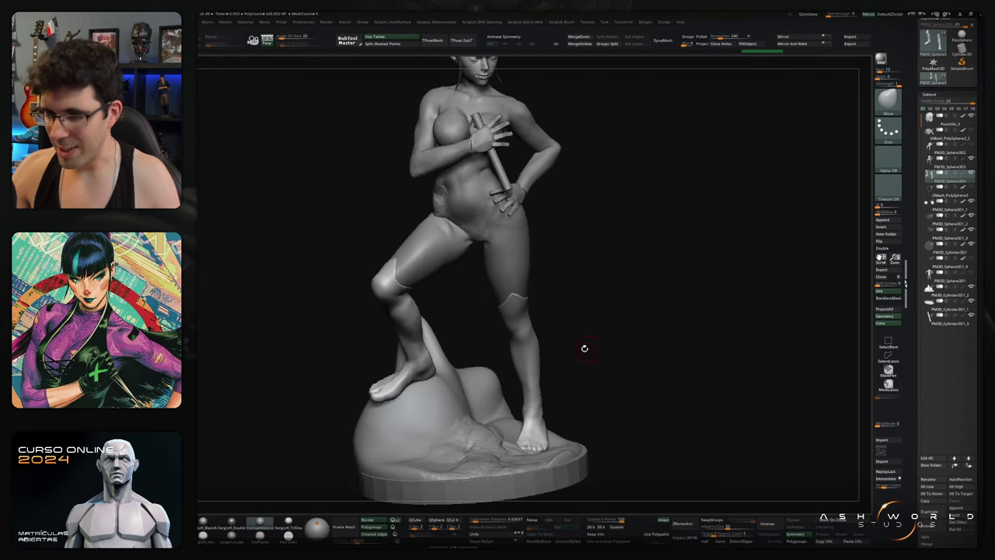
{"action": "mouse_move", "coordinate": [642, 244]}
{"action": "left_mouse_down"}
{"action": "mouse_move", "coordinate": [602, 334]}
{"action": "mouse_move", "coordinate": [527, 333]}
{"action": "left_mouse_up"}
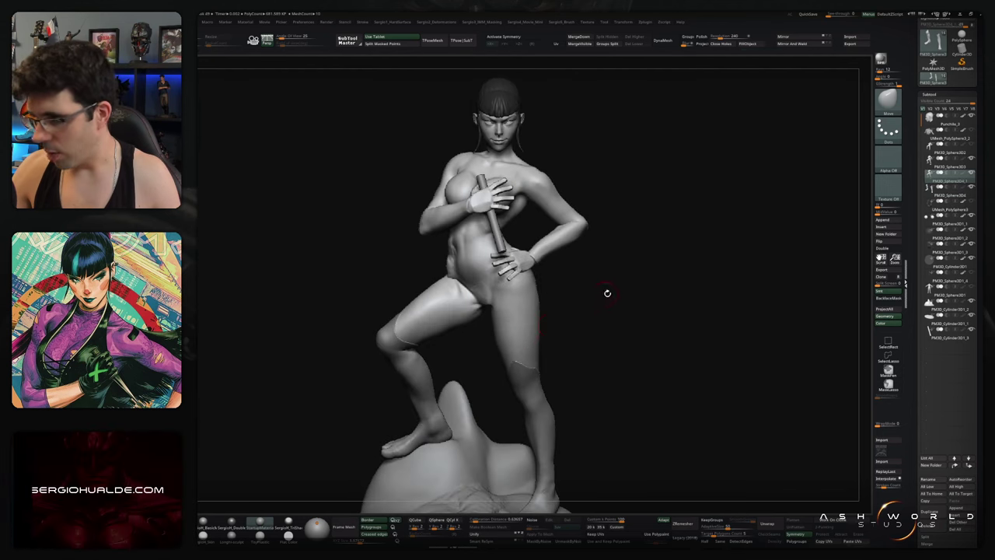
Step: Hide the head, hair, baton and hands, then delete the stray chest geometry
{"action": "left_click_drag", "start_coordinate": [607, 291], "coordinate": [596, 318]}
{"action": "mouse_move", "coordinate": [555, 288]}
{"action": "left_mouse_down"}
{"action": "mouse_move", "coordinate": [577, 296]}
{"action": "mouse_move", "coordinate": [526, 290]}
{"action": "left_mouse_up"}
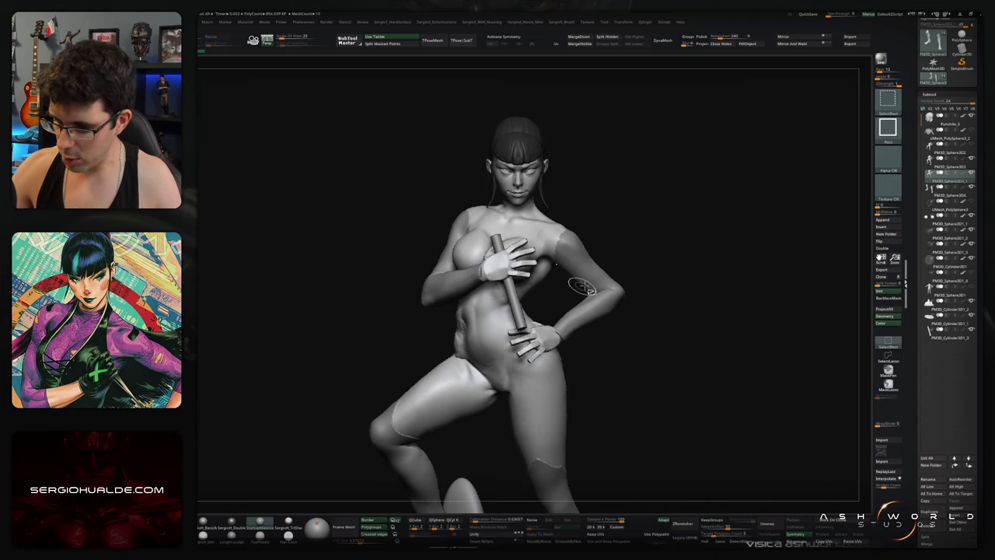
{"action": "left_click", "coordinate": [526, 289], "text": "ctrl+shift"}
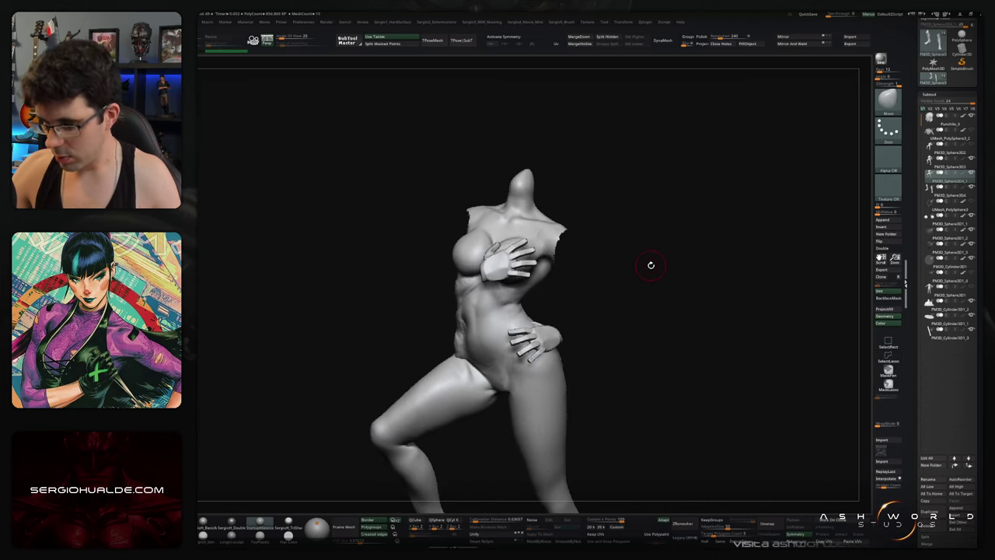
{"action": "left_click", "coordinate": [544, 322], "text": "ctrl+shift"}
{"action": "key", "text": "ctrl+shift"}
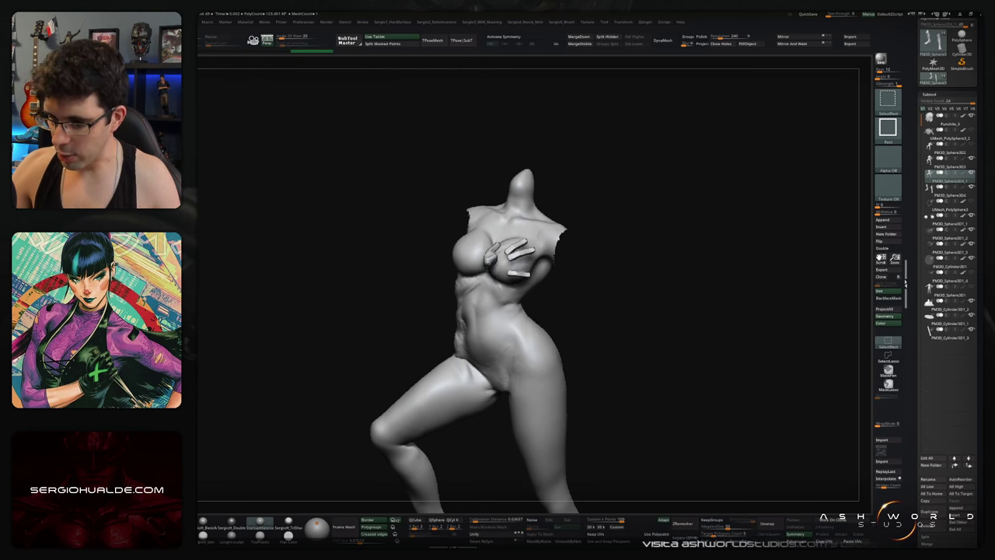
{"action": "left_click", "coordinate": [490, 256], "text": "ctrl+shift"}
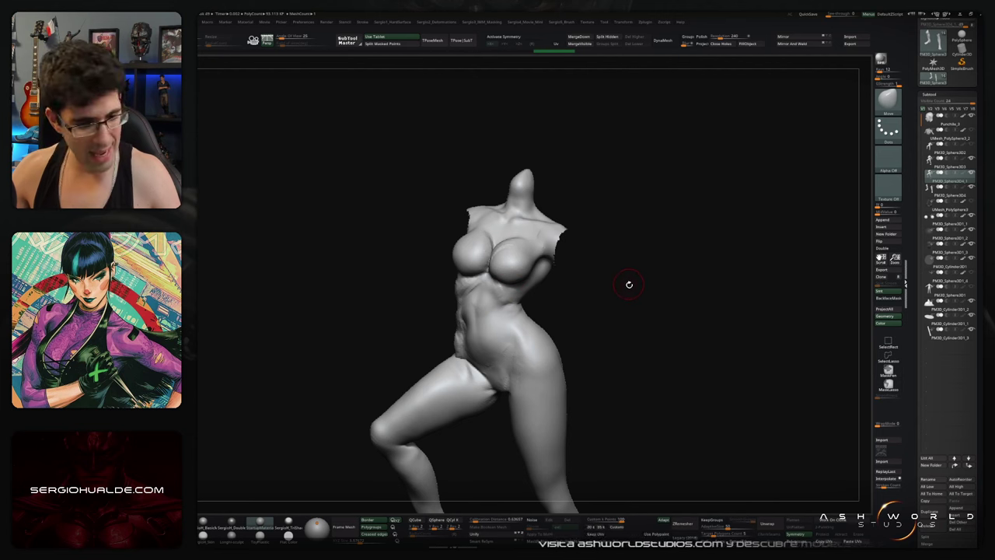
Step: Close the open shoulder holes, smooth the new caps, and unhide all pieces
{"action": "left_click", "coordinate": [719, 45]}
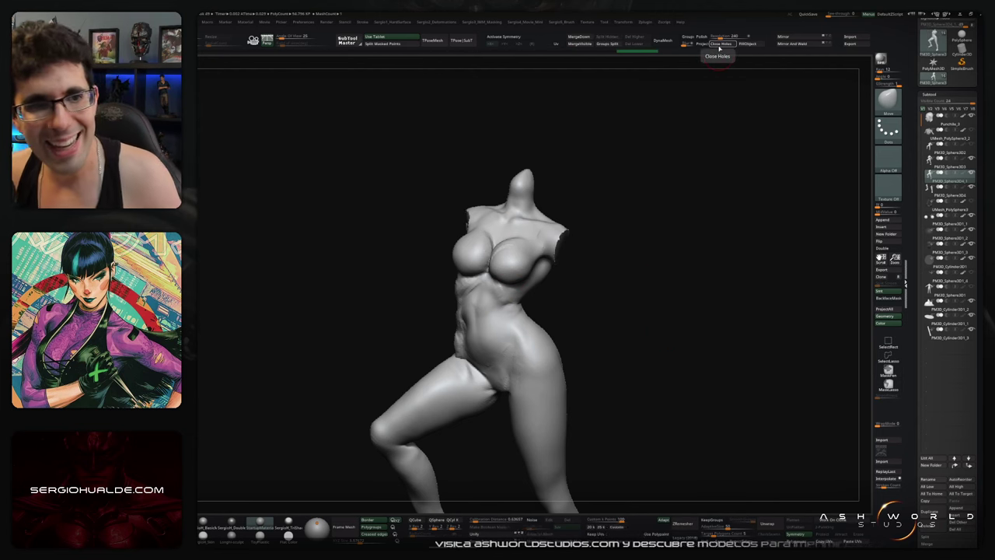
{"action": "left_click_drag", "start_coordinate": [638, 202], "coordinate": [576, 261]}
{"action": "left_click_drag", "start_coordinate": [669, 256], "coordinate": [579, 273]}
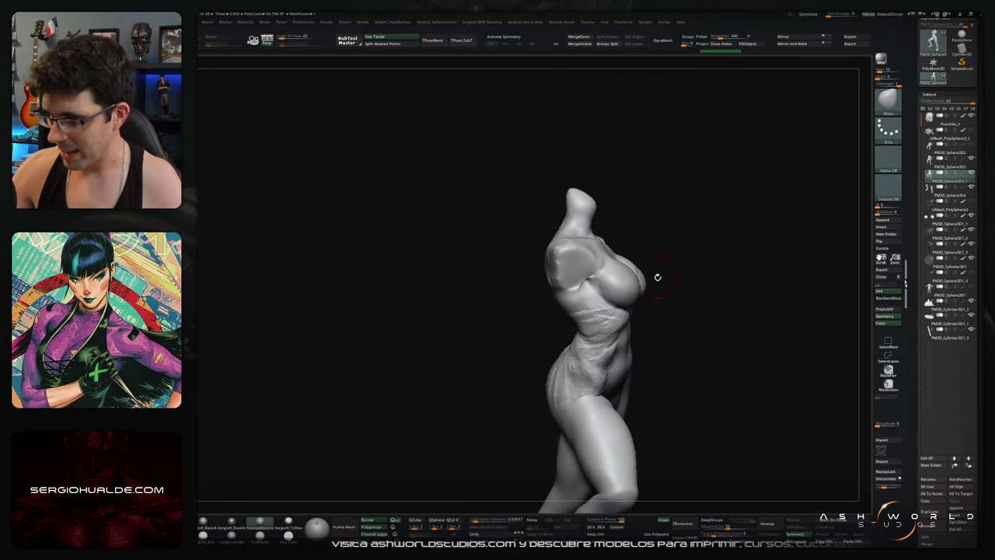
{"action": "left_click_drag", "start_coordinate": [684, 256], "coordinate": [583, 252]}
{"action": "mouse_move", "coordinate": [676, 243]}
{"action": "left_mouse_down"}
{"action": "mouse_move", "coordinate": [733, 244]}
{"action": "mouse_move", "coordinate": [566, 249]}
{"action": "left_mouse_up"}
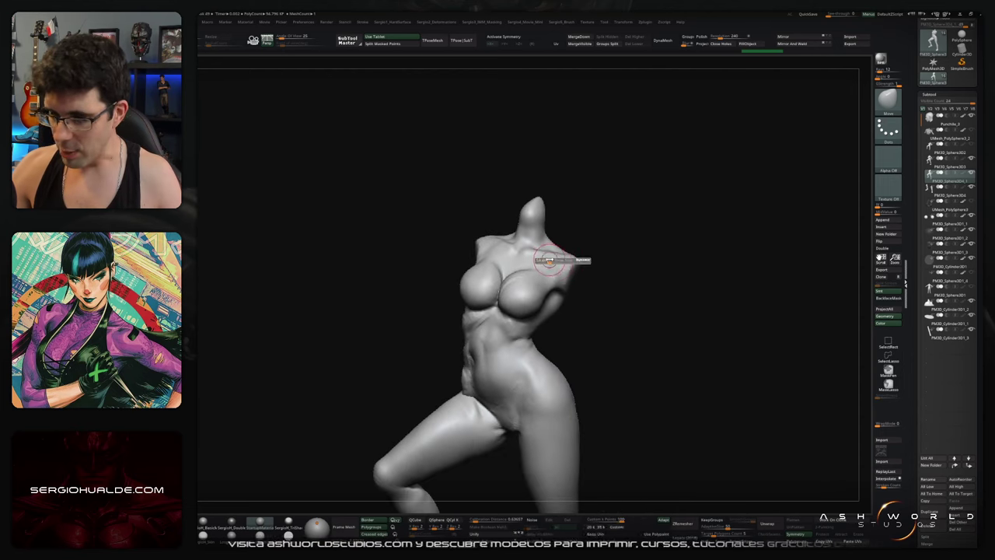
{"action": "left_click_drag", "start_coordinate": [561, 266], "coordinate": [565, 240]}
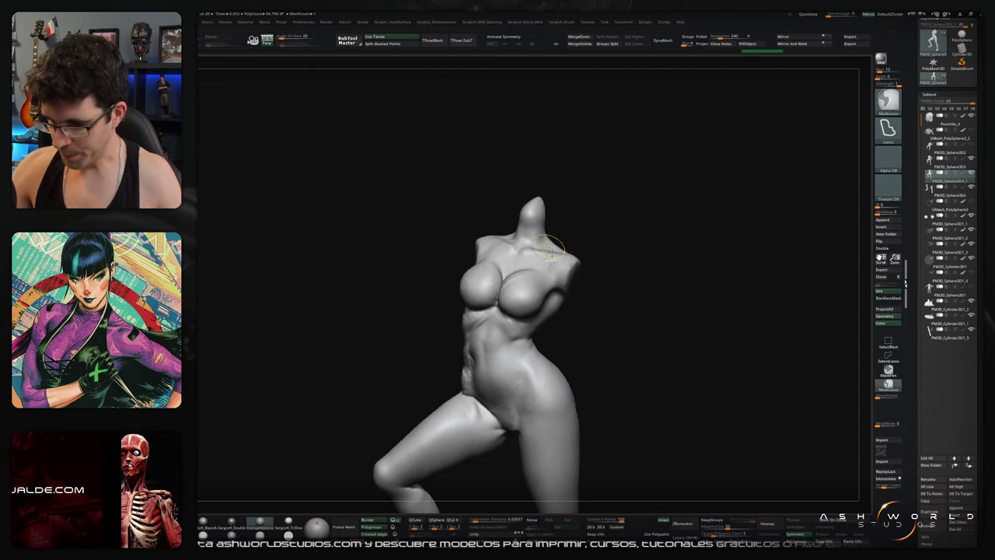
{"action": "key", "text": "shift+ctrl+f"}
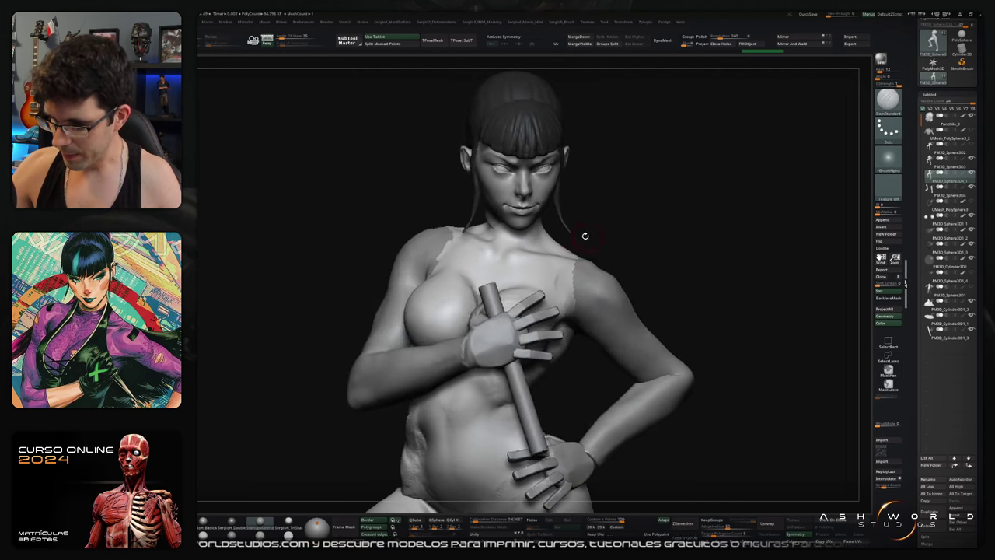
Step: Mask part of the torso, invert it, and draw a thin mask strip along the neck
{"action": "left_click", "coordinate": [568, 228], "text": "ctrl+shift"}
{"action": "left_click_drag", "start_coordinate": [568, 214], "coordinate": [556, 327], "text": "ctrl+shift"}
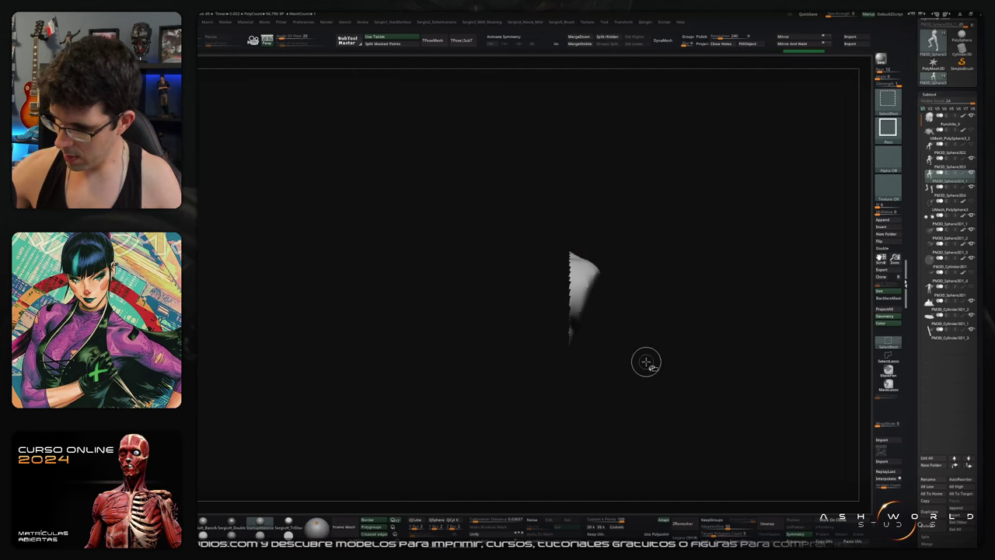
{"action": "left_click", "coordinate": [646, 342], "text": "ctrl+shift"}
{"action": "mouse_move", "coordinate": [550, 208]}
{"action": "left_mouse_down", "text": "ctrl"}
{"action": "mouse_move", "coordinate": [662, 377]}
{"action": "mouse_move", "coordinate": [622, 291]}
{"action": "mouse_move", "coordinate": [637, 295]}
{"action": "left_mouse_up", "text": "ctrl"}
{"action": "left_click", "coordinate": [482, 202], "text": "ctrl"}
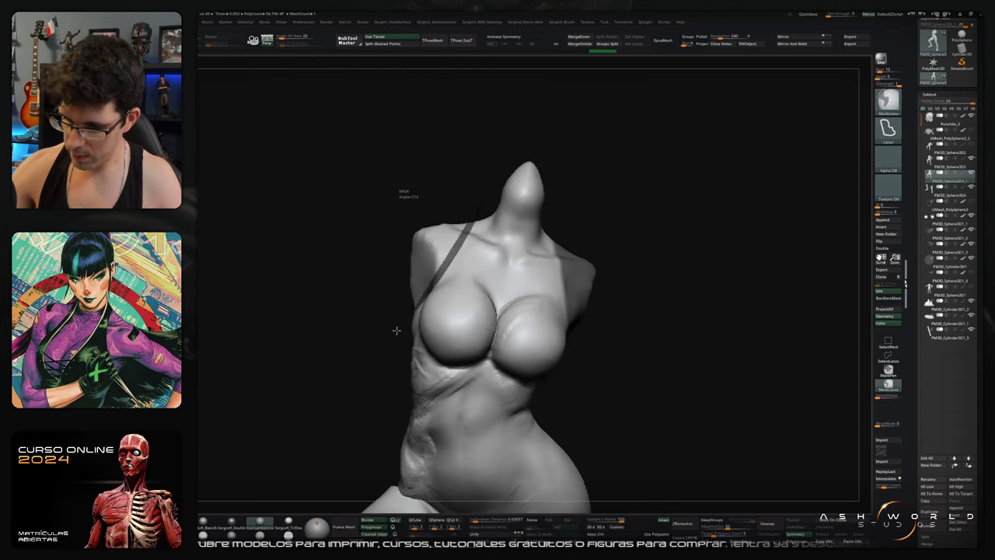
{"action": "left_click_drag", "start_coordinate": [496, 168], "coordinate": [544, 233], "text": "ctrl"}
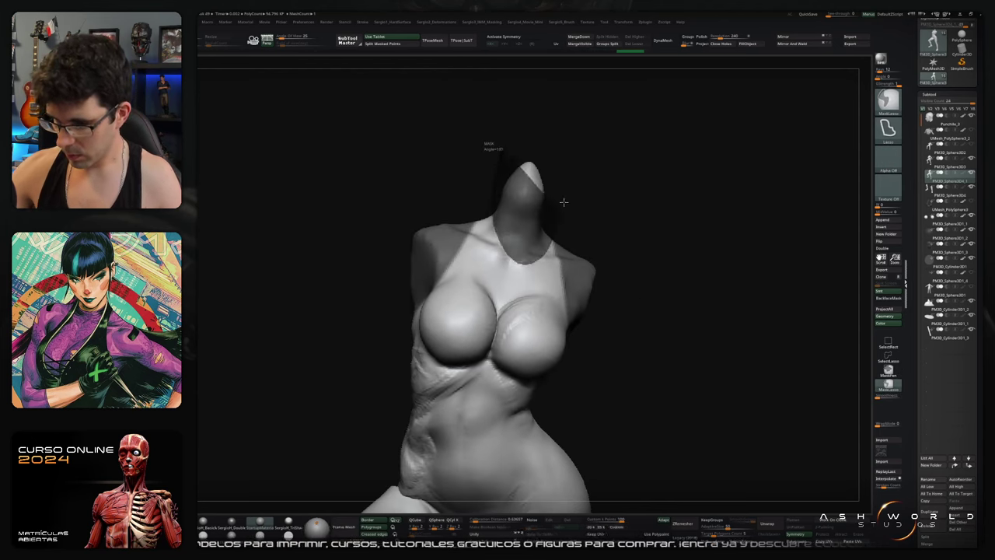
{"action": "key", "text": "ctrl+z"}
{"action": "left_click_drag", "start_coordinate": [489, 160], "coordinate": [524, 248], "text": "ctrl"}
Step: Lasso-mask the shoulder freehand, blur the mask edges, and check it from behind
{"action": "mouse_move", "coordinate": [571, 102]}
{"action": "left_mouse_down"}
{"action": "mouse_move", "coordinate": [616, 204]}
{"action": "mouse_move", "coordinate": [598, 241]}
{"action": "mouse_move", "coordinate": [485, 276]}
{"action": "mouse_move", "coordinate": [483, 311]}
{"action": "left_mouse_up"}
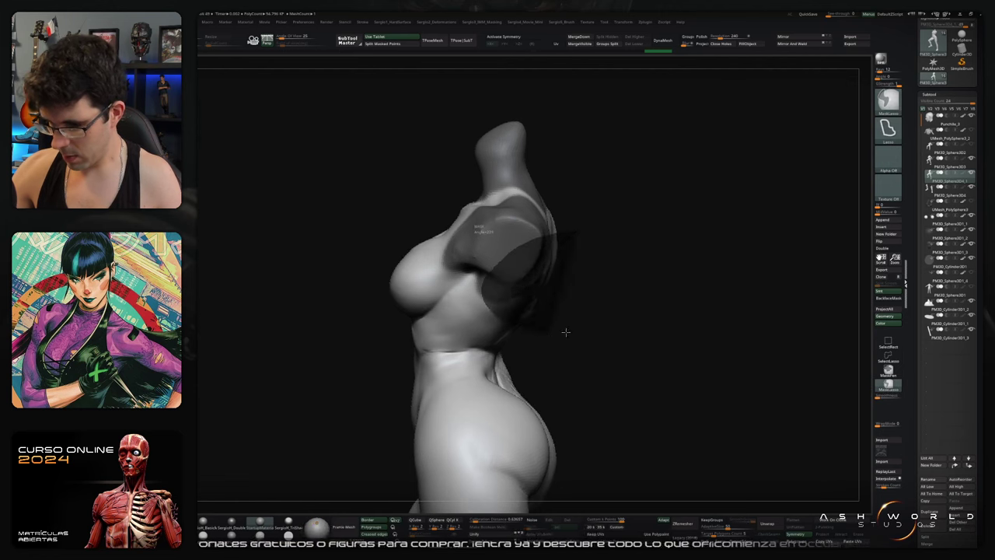
{"action": "left_click_drag", "start_coordinate": [646, 278], "coordinate": [588, 277]}
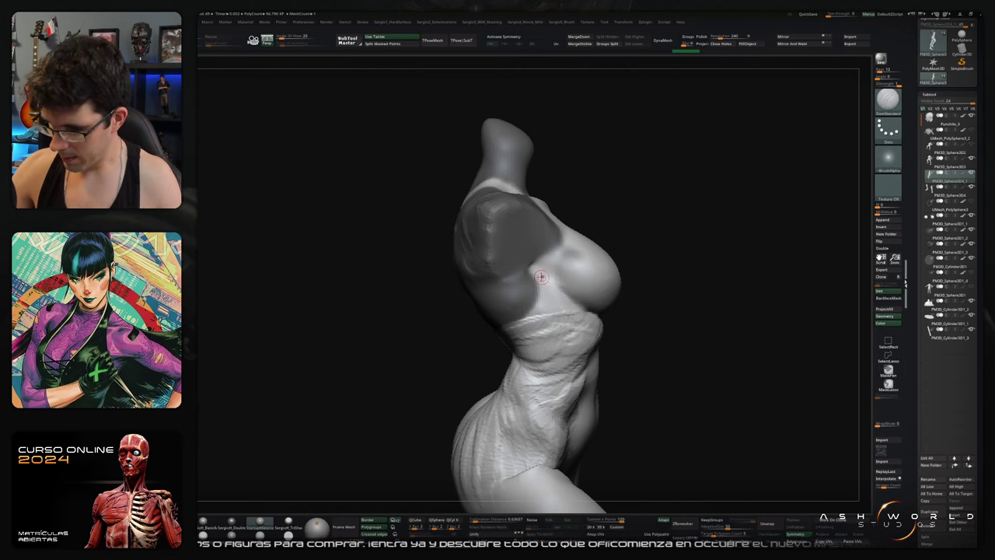
{"action": "mouse_move", "coordinate": [544, 276]}
{"action": "left_mouse_down"}
{"action": "mouse_move", "coordinate": [524, 308]}
{"action": "mouse_move", "coordinate": [548, 274]}
{"action": "left_mouse_up"}
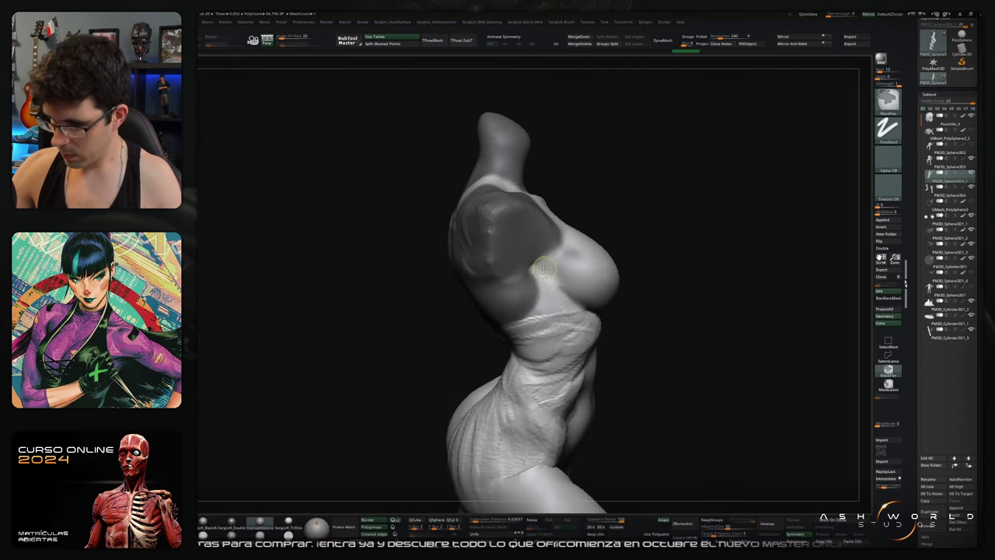
{"action": "left_click", "coordinate": [531, 307], "text": "ctrl"}
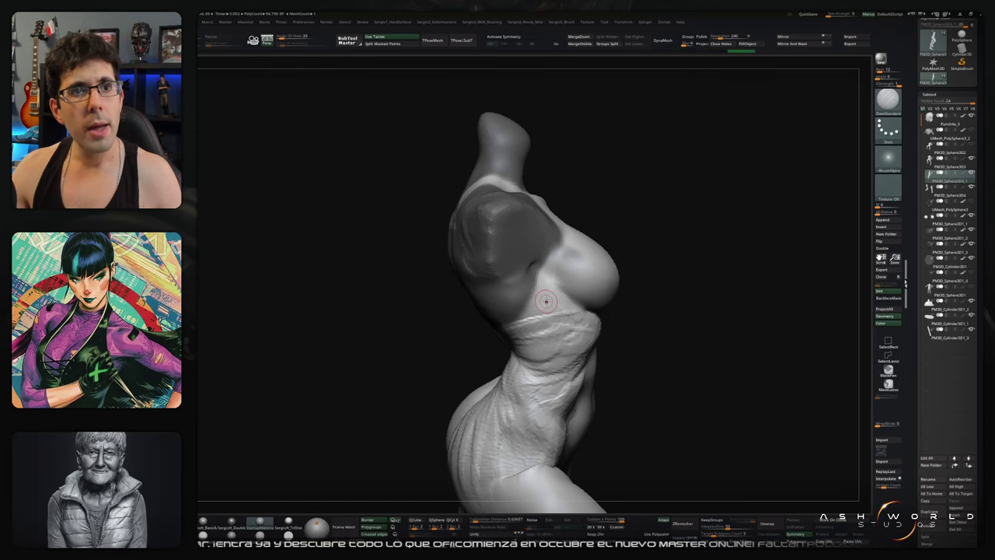
{"action": "mouse_move", "coordinate": [542, 301]}
{"action": "left_mouse_down"}
{"action": "mouse_move", "coordinate": [604, 251]}
{"action": "mouse_move", "coordinate": [656, 297]}
{"action": "mouse_move", "coordinate": [564, 311]}
{"action": "left_mouse_up"}
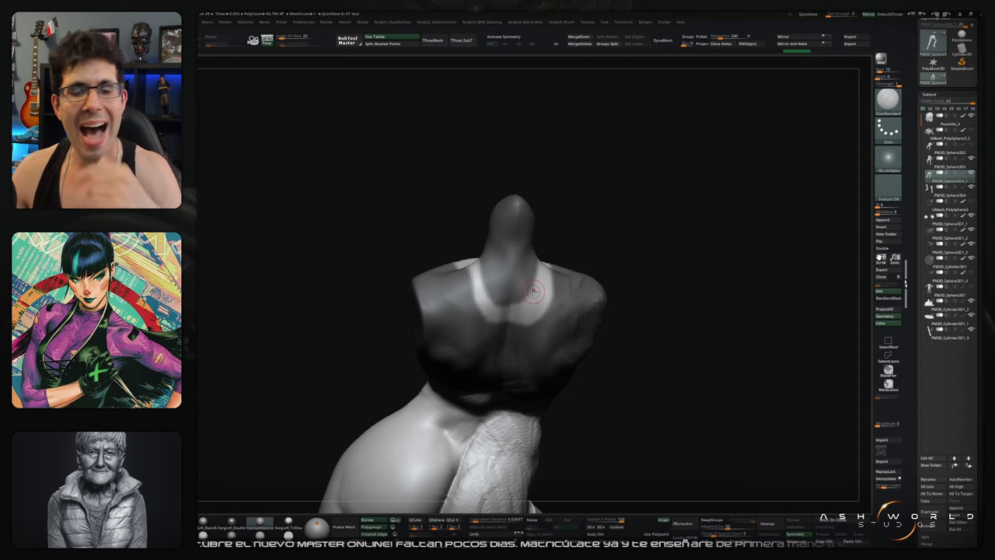
{"action": "mouse_move", "coordinate": [684, 316]}
{"action": "left_mouse_down"}
{"action": "mouse_move", "coordinate": [661, 295]}
{"action": "mouse_move", "coordinate": [642, 298]}
{"action": "mouse_move", "coordinate": [630, 325]}
{"action": "mouse_move", "coordinate": [658, 295]}
{"action": "mouse_move", "coordinate": [642, 329]}
{"action": "mouse_move", "coordinate": [658, 324]}
{"action": "mouse_move", "coordinate": [653, 285]}
{"action": "mouse_move", "coordinate": [613, 249]}
{"action": "mouse_move", "coordinate": [393, 457]}
{"action": "left_mouse_up"}
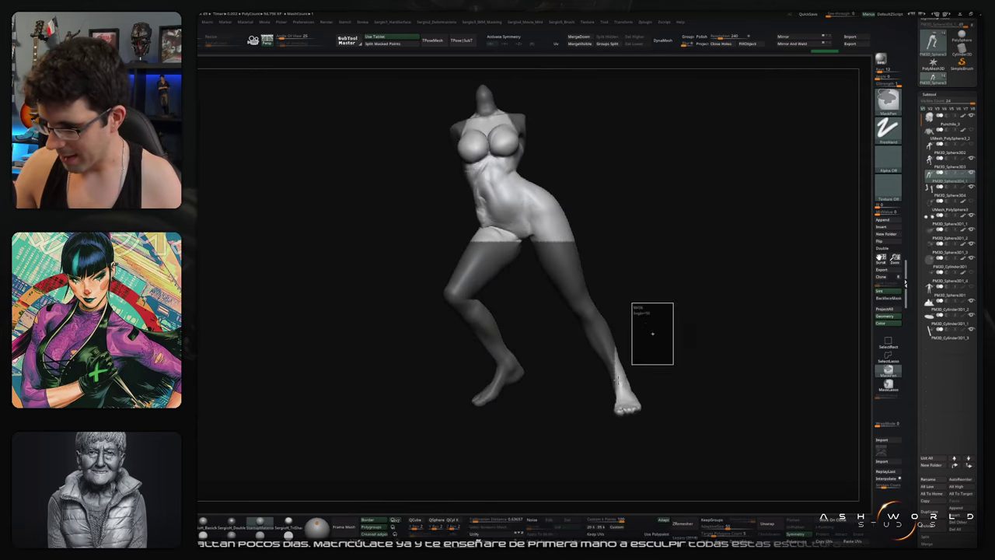
Step: Mask the lower legs and hide the leg polygroups, keeping only the torso and hips
{"action": "left_click_drag", "start_coordinate": [670, 302], "coordinate": [540, 447], "text": "ctrl"}
{"action": "mouse_move", "coordinate": [624, 291]}
{"action": "left_mouse_down"}
{"action": "mouse_move", "coordinate": [656, 277]}
{"action": "mouse_move", "coordinate": [582, 340]}
{"action": "mouse_move", "coordinate": [661, 311]}
{"action": "mouse_move", "coordinate": [638, 293]}
{"action": "left_mouse_up"}
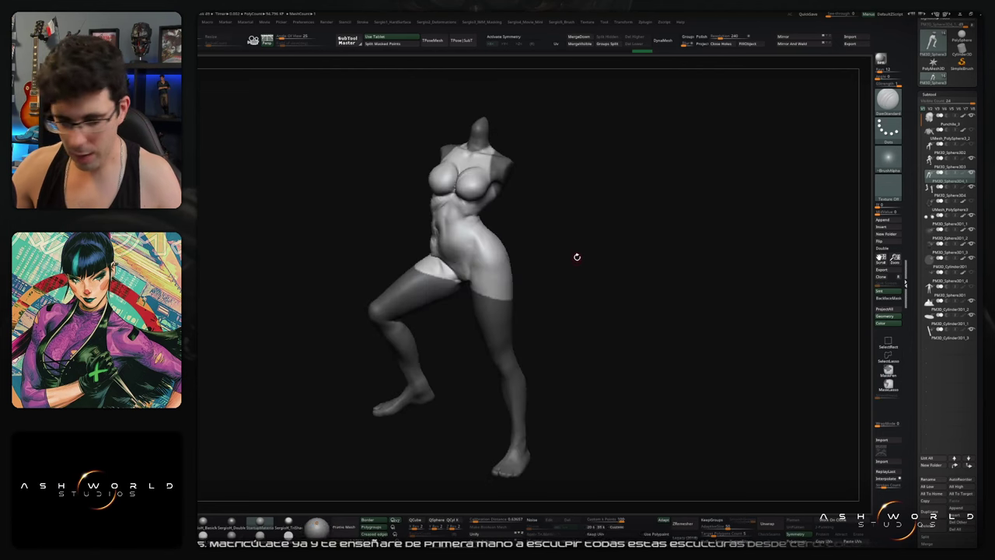
{"action": "left_click_drag", "start_coordinate": [571, 261], "coordinate": [499, 289], "text": "alt"}
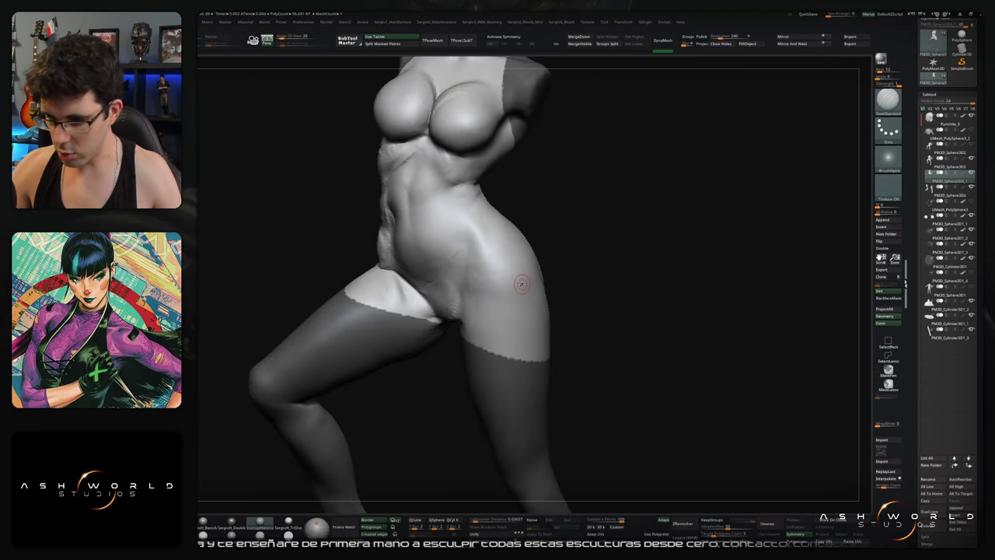
{"action": "left_click", "coordinate": [521, 284], "text": "ctrl+shift"}
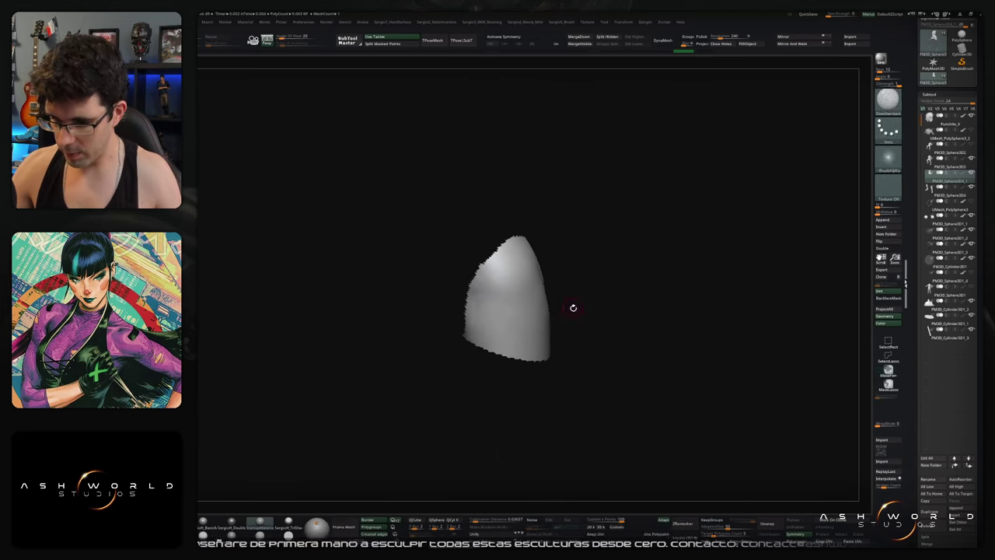
{"action": "left_click", "coordinate": [573, 308], "text": "ctrl+shift"}
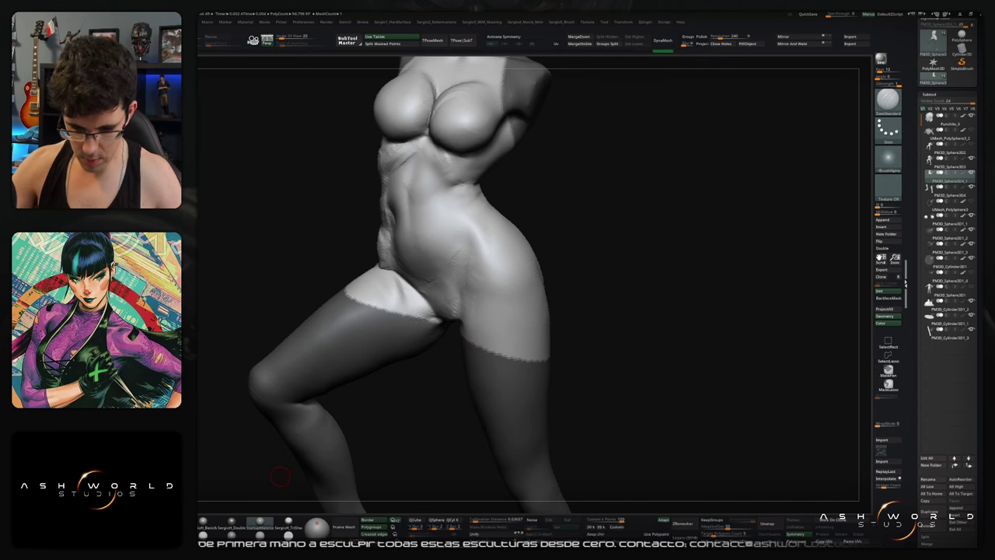
{"action": "left_click", "coordinate": [490, 310], "text": "ctrl+shift"}
{"action": "mouse_move", "coordinate": [584, 310]}
{"action": "left_mouse_down"}
{"action": "mouse_move", "coordinate": [606, 288]}
{"action": "mouse_move", "coordinate": [629, 302]}
{"action": "mouse_move", "coordinate": [637, 287]}
{"action": "mouse_move", "coordinate": [622, 342]}
{"action": "mouse_move", "coordinate": [614, 256]}
{"action": "mouse_move", "coordinate": [590, 248]}
{"action": "left_mouse_up"}
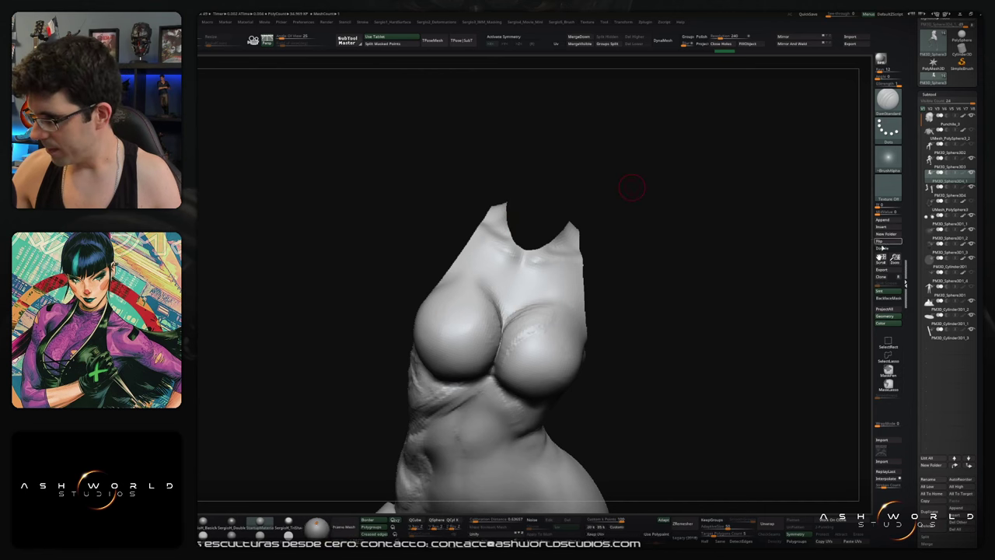
Step: Cut a V-shaped notch into the top of the torso with a freehand lasso
{"action": "mouse_move", "coordinate": [695, 217]}
{"action": "left_mouse_down"}
{"action": "mouse_move", "coordinate": [650, 216]}
{"action": "mouse_move", "coordinate": [654, 202]}
{"action": "mouse_move", "coordinate": [597, 189]}
{"action": "mouse_move", "coordinate": [505, 225]}
{"action": "left_mouse_up"}
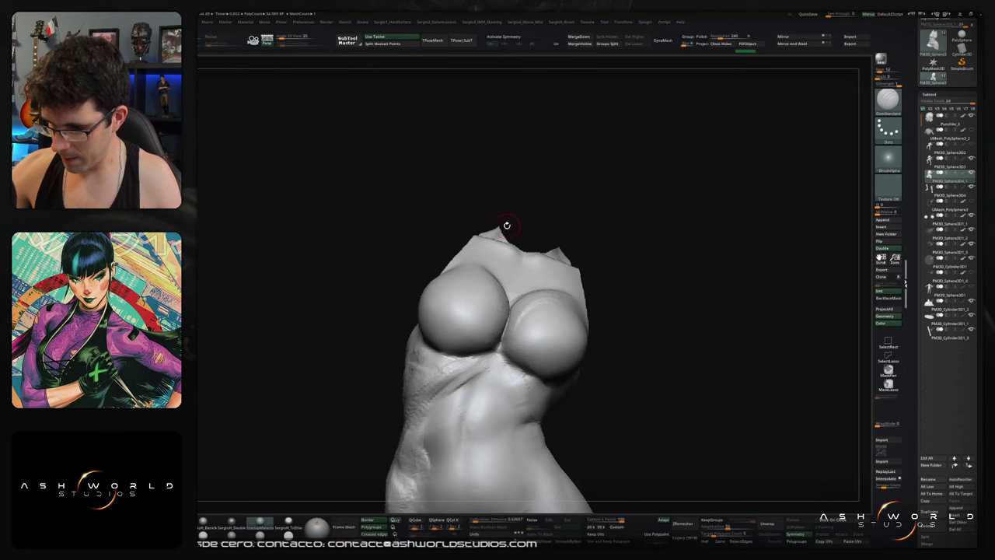
{"action": "key", "text": "ctrl+shift"}
{"action": "left_click_drag", "start_coordinate": [505, 222], "coordinate": [545, 269], "text": "ctrl+shift"}
{"action": "left_click", "coordinate": [888, 359]}
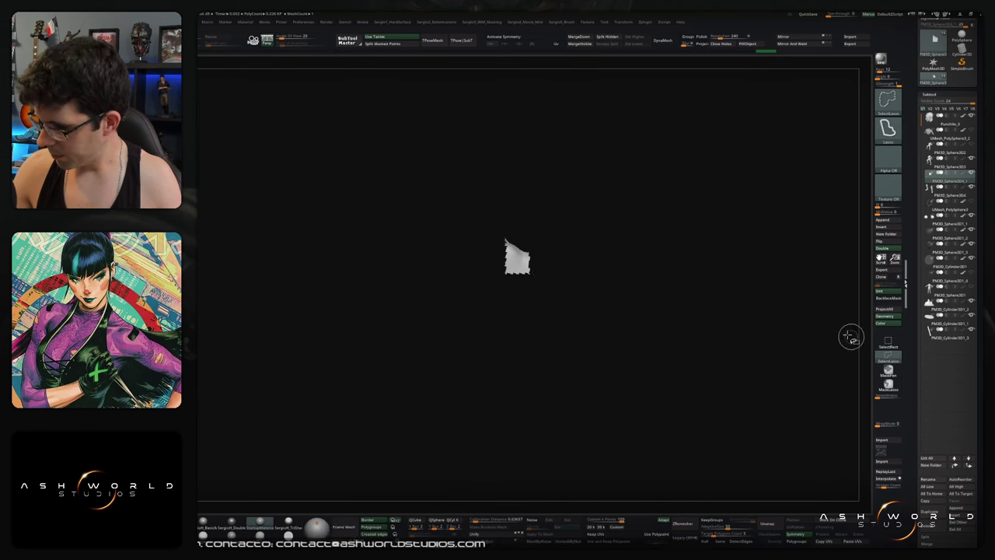
{"action": "left_click", "coordinate": [759, 311], "text": "ctrl+shift"}
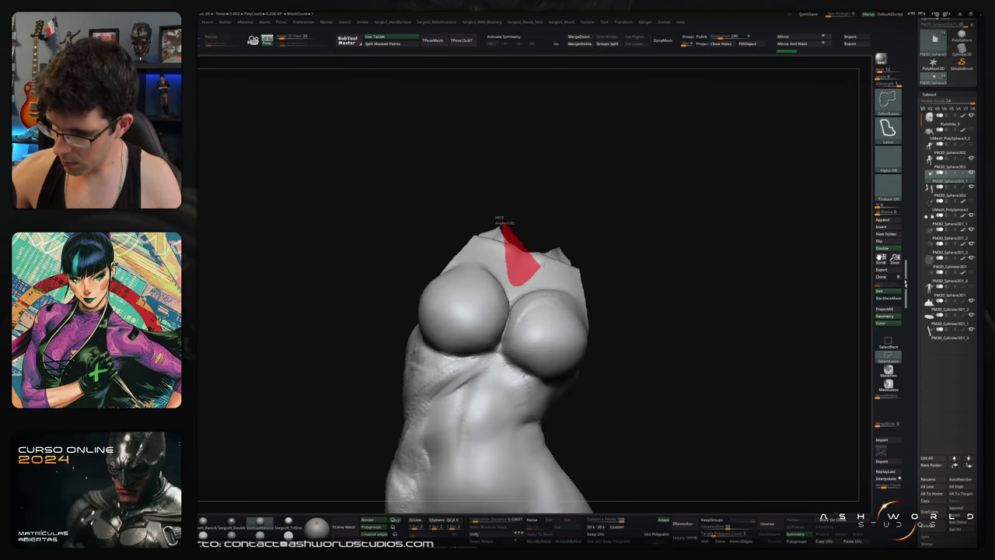
{"action": "left_click_drag", "start_coordinate": [501, 224], "coordinate": [505, 227], "text": "ctrl+shift"}
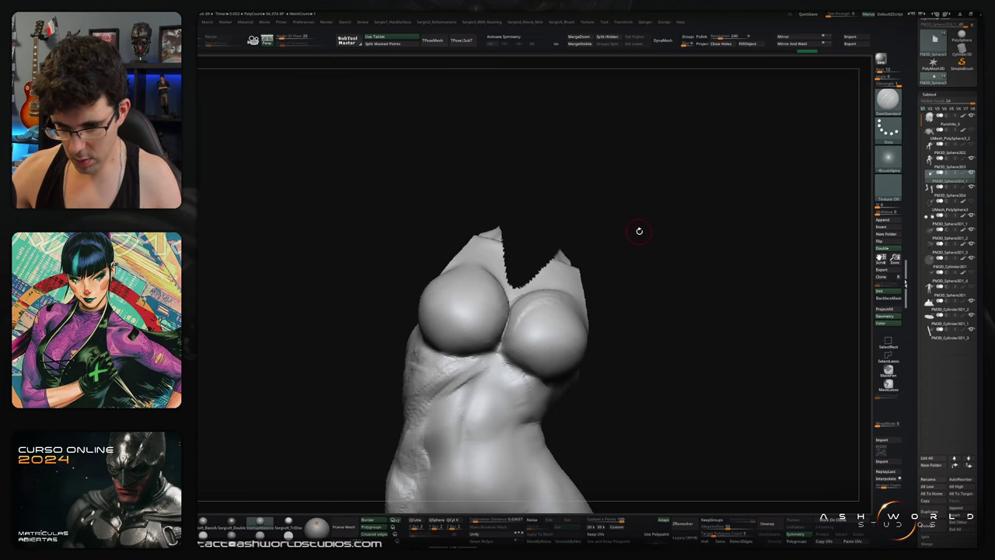
Step: Hide the top of the torso and stray strips to inspect them, then reveal the torso
{"action": "left_click_drag", "start_coordinate": [639, 231], "coordinate": [640, 220]}
{"action": "key", "text": "ctrl+shift"}
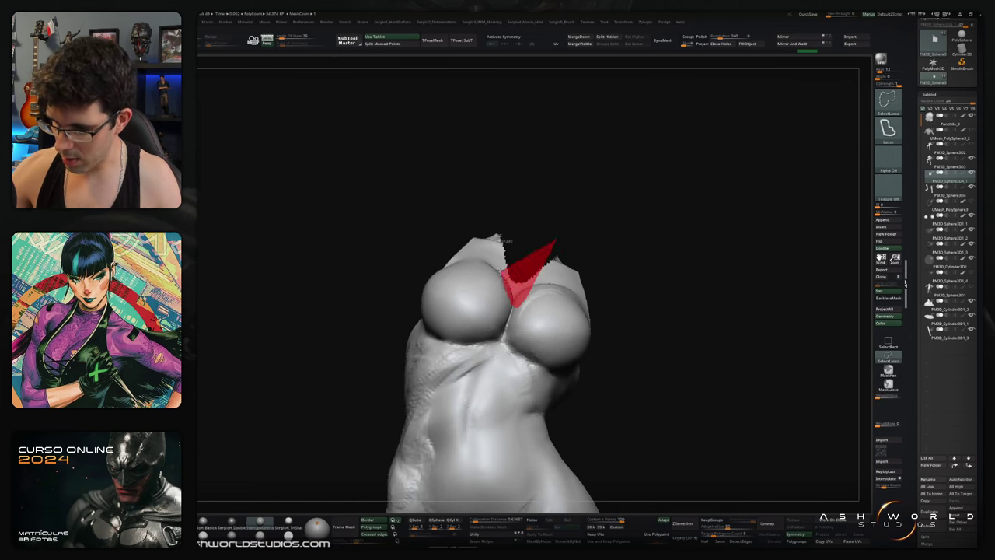
{"action": "left_click_drag", "start_coordinate": [500, 235], "coordinate": [515, 178], "text": "ctrl+shift"}
{"action": "mouse_move", "coordinate": [632, 231]}
{"action": "left_mouse_down"}
{"action": "mouse_move", "coordinate": [628, 293]}
{"action": "mouse_move", "coordinate": [666, 262]}
{"action": "left_mouse_up"}
{"action": "left_click", "coordinate": [653, 244], "text": "ctrl+shift"}
{"action": "mouse_move", "coordinate": [614, 216]}
{"action": "left_mouse_down", "text": "ctrl+shift"}
{"action": "mouse_move", "coordinate": [628, 292]}
{"action": "mouse_move", "coordinate": [693, 288]}
{"action": "mouse_move", "coordinate": [680, 304]}
{"action": "mouse_move", "coordinate": [657, 249]}
{"action": "mouse_move", "coordinate": [668, 282]}
{"action": "mouse_move", "coordinate": [620, 267]}
{"action": "mouse_move", "coordinate": [629, 300]}
{"action": "mouse_move", "coordinate": [644, 311]}
{"action": "mouse_move", "coordinate": [638, 284]}
{"action": "mouse_move", "coordinate": [633, 316]}
{"action": "mouse_move", "coordinate": [624, 278]}
{"action": "mouse_move", "coordinate": [604, 347]}
{"action": "mouse_move", "coordinate": [614, 267]}
{"action": "mouse_move", "coordinate": [606, 253]}
{"action": "left_mouse_up", "text": "ctrl+shift"}
{"action": "left_click", "coordinate": [672, 271], "text": "ctrl+shift"}
Step: Isolate and inspect a small loose fragment of the shell, then show the whole torso
{"action": "mouse_move", "coordinate": [624, 336]}
{"action": "left_mouse_down"}
{"action": "mouse_move", "coordinate": [651, 238]}
{"action": "mouse_move", "coordinate": [660, 268]}
{"action": "left_mouse_up"}
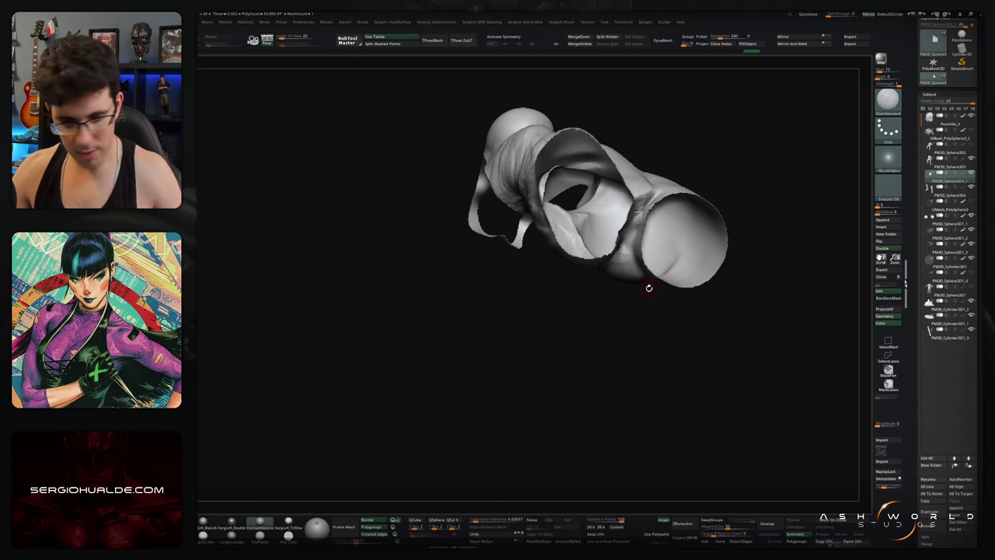
{"action": "left_click_drag", "start_coordinate": [629, 311], "coordinate": [522, 366], "text": "alt"}
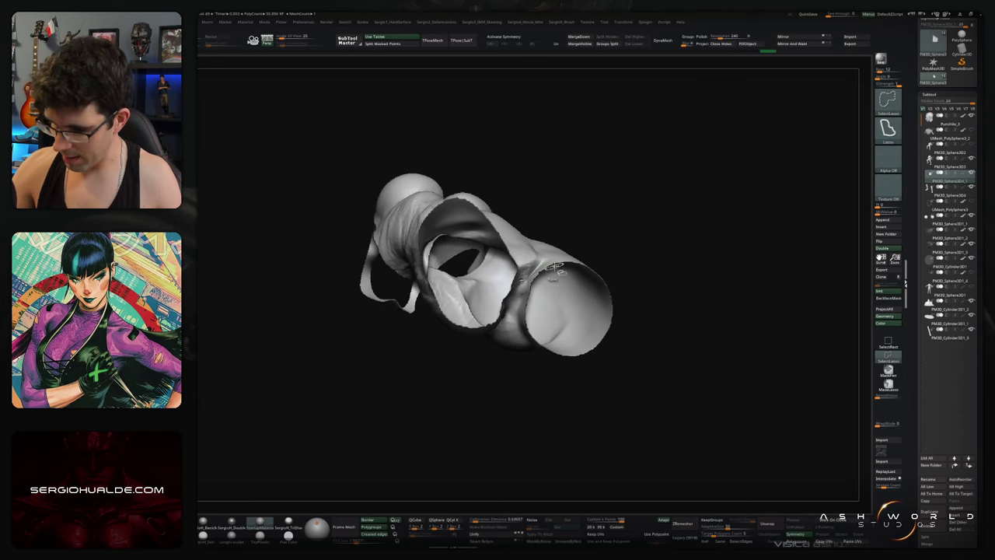
{"action": "left_click_drag", "start_coordinate": [495, 268], "coordinate": [605, 301], "text": "ctrl+alt+shift"}
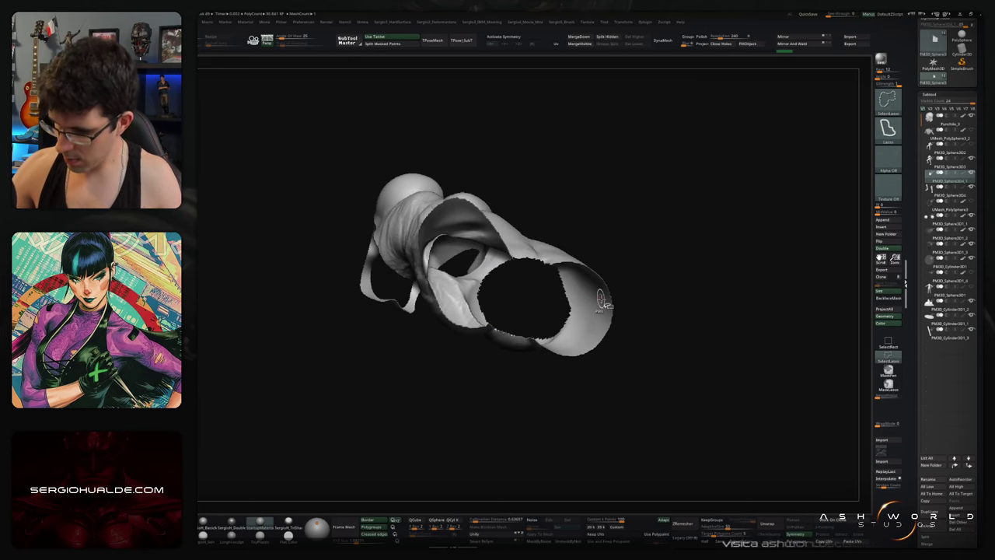
{"action": "left_click", "coordinate": [648, 324], "text": "ctrl+shift"}
{"action": "mouse_move", "coordinate": [536, 233]}
{"action": "left_mouse_down", "text": "ctrl+alt+shift"}
{"action": "mouse_move", "coordinate": [598, 269]}
{"action": "mouse_move", "coordinate": [606, 309]}
{"action": "mouse_move", "coordinate": [588, 315]}
{"action": "mouse_move", "coordinate": [642, 296]}
{"action": "mouse_move", "coordinate": [628, 309]}
{"action": "mouse_move", "coordinate": [652, 374]}
{"action": "left_mouse_up", "text": "ctrl+alt+shift"}
{"action": "left_click", "coordinate": [598, 269], "text": "ctrl+shift"}
{"action": "key", "text": "w"}
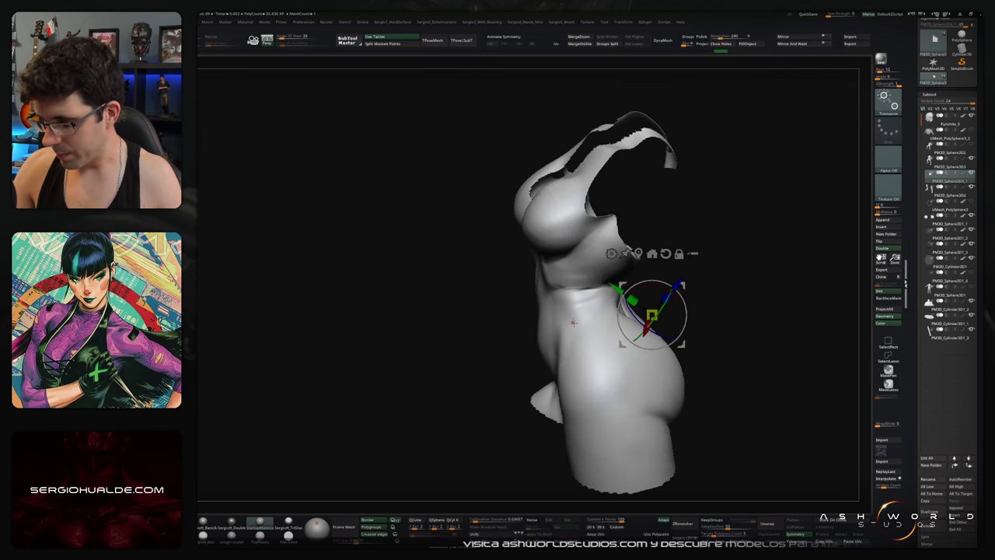
Step: Move the transform gizmo onto the middle of the torso shell and orbit to inspect it
{"action": "key", "text": "space"}
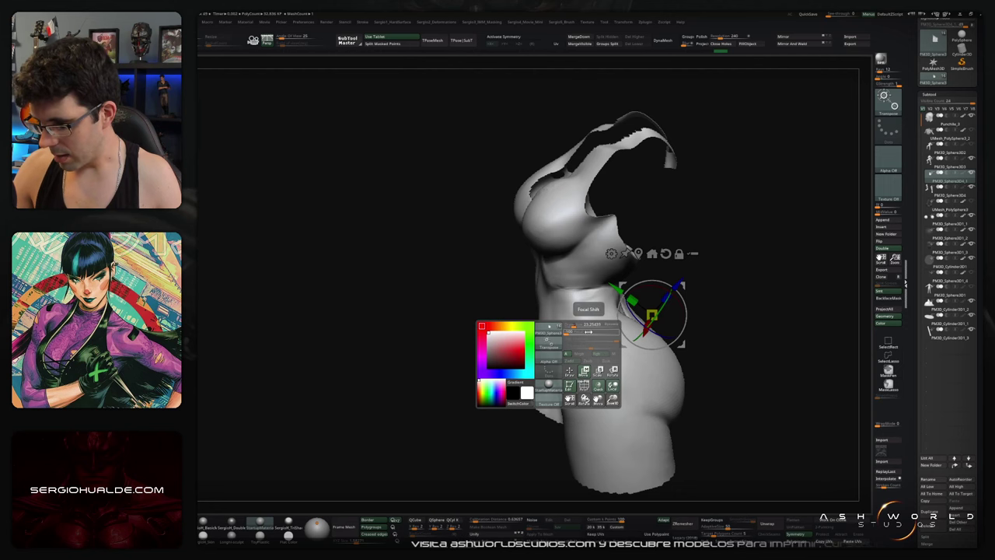
{"action": "left_click_drag", "start_coordinate": [651, 315], "coordinate": [588, 288], "text": "alt"}
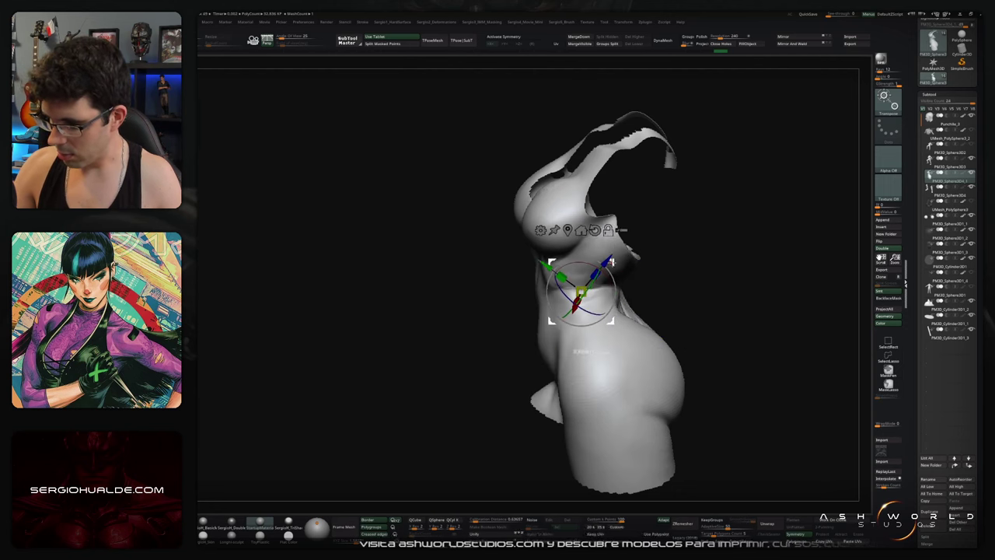
{"action": "left_click_drag", "start_coordinate": [738, 350], "coordinate": [482, 350]}
{"action": "mouse_move", "coordinate": [312, 251]}
{"action": "left_mouse_down"}
{"action": "mouse_move", "coordinate": [403, 292]}
{"action": "mouse_move", "coordinate": [819, 218]}
{"action": "mouse_move", "coordinate": [645, 233]}
{"action": "mouse_move", "coordinate": [498, 226]}
{"action": "mouse_move", "coordinate": [688, 286]}
{"action": "mouse_move", "coordinate": [671, 291]}
{"action": "mouse_move", "coordinate": [745, 277]}
{"action": "mouse_move", "coordinate": [567, 289]}
{"action": "mouse_move", "coordinate": [824, 261]}
{"action": "mouse_move", "coordinate": [373, 276]}
{"action": "mouse_move", "coordinate": [446, 265]}
{"action": "mouse_move", "coordinate": [698, 268]}
{"action": "left_mouse_up"}
Step: Adjust the Draw Size in the popup palette and turn the torso to a new angle
{"action": "key", "text": "w"}
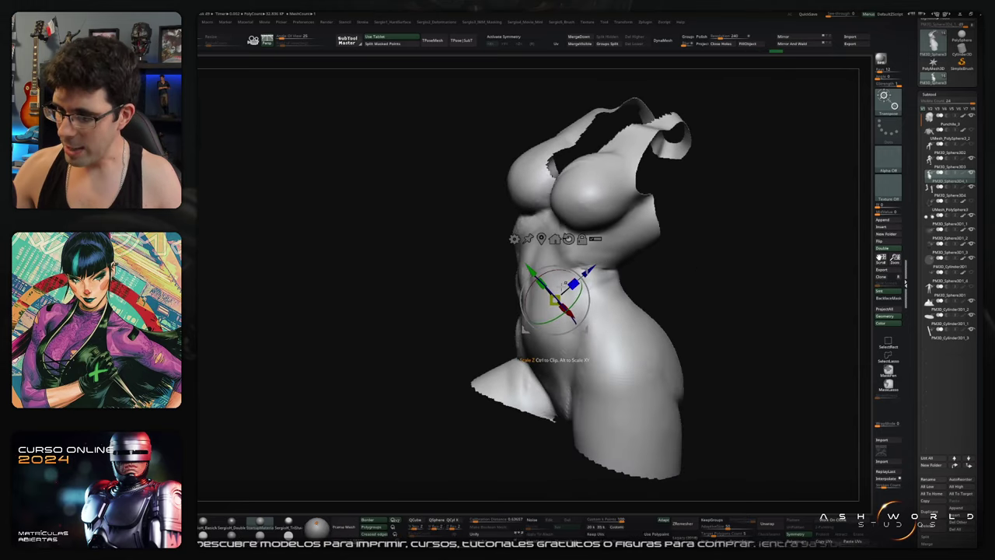
{"action": "key", "text": "space"}
{"action": "left_click_drag", "start_coordinate": [581, 305], "coordinate": [591, 312]}
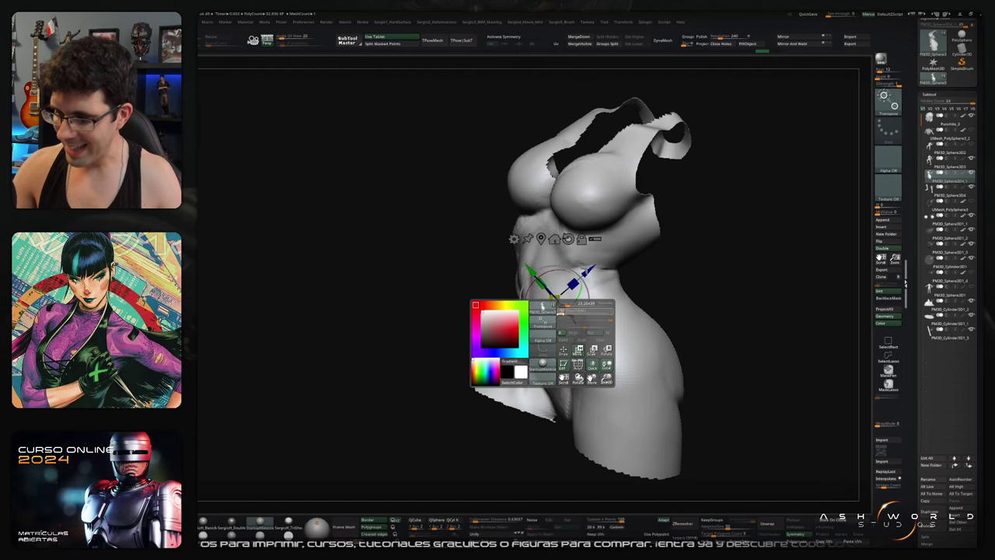
{"action": "mouse_move", "coordinate": [404, 311]}
{"action": "left_mouse_down"}
{"action": "mouse_move", "coordinate": [466, 295]}
{"action": "mouse_move", "coordinate": [599, 319]}
{"action": "left_mouse_up"}
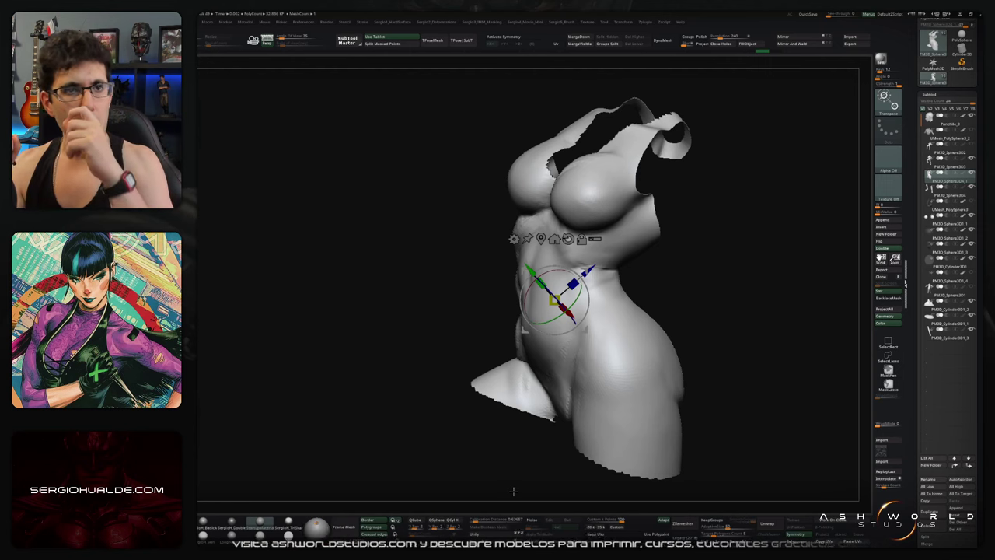
Step: Return to sculpting mode and isolate the torso top piece in Solo view
{"action": "key", "text": "alt+s"}
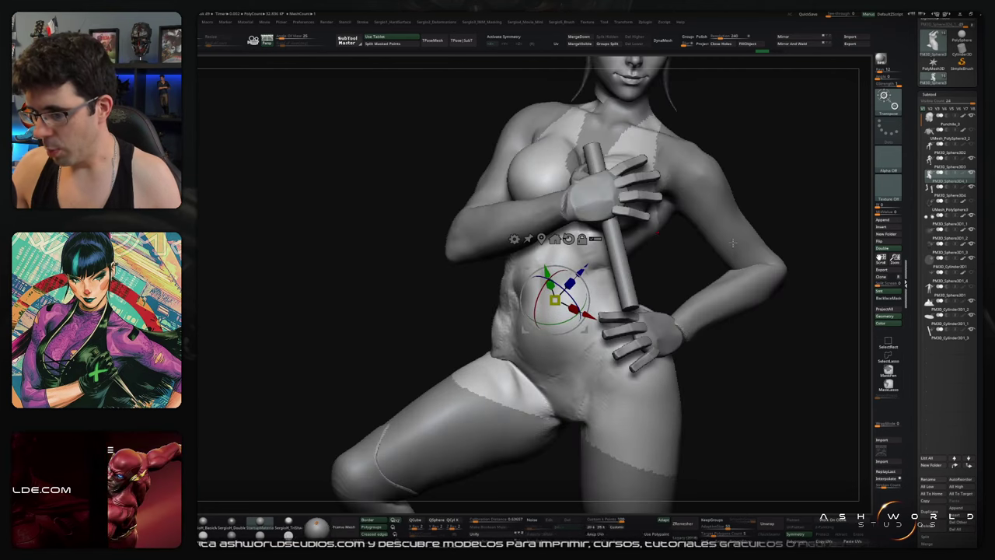
{"action": "key", "text": "q"}
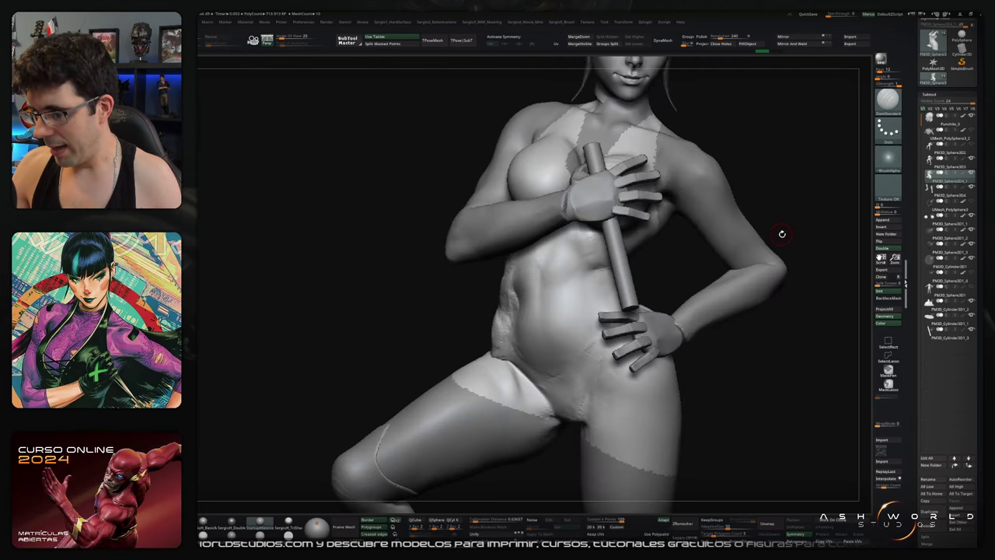
{"action": "left_click_drag", "start_coordinate": [777, 230], "coordinate": [753, 247]}
{"action": "key", "text": "alt+s"}
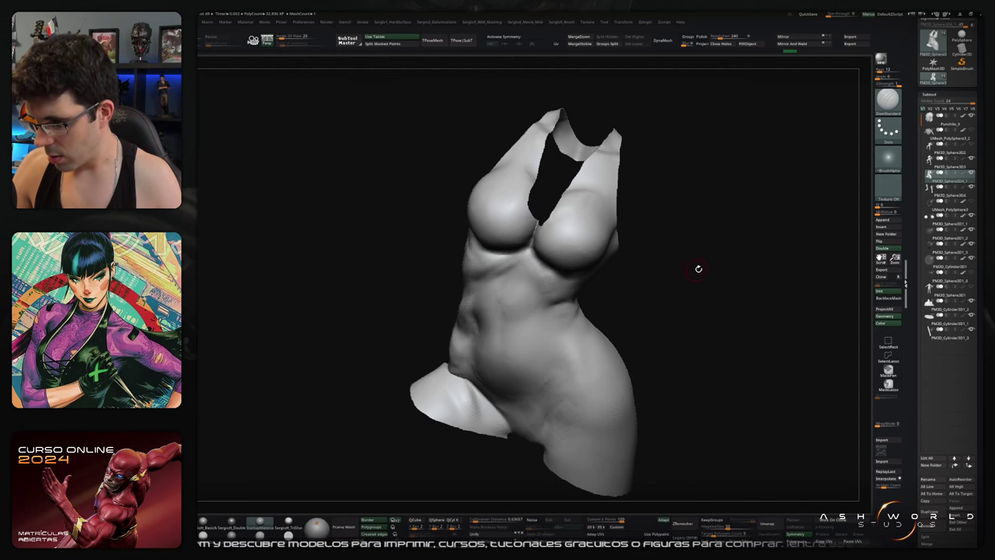
Step: Apply Panel Loops to the top's open edges, then redo it with an adjusted thickness
{"action": "key", "text": "alt+s"}
{"action": "key", "text": "alt+h"}
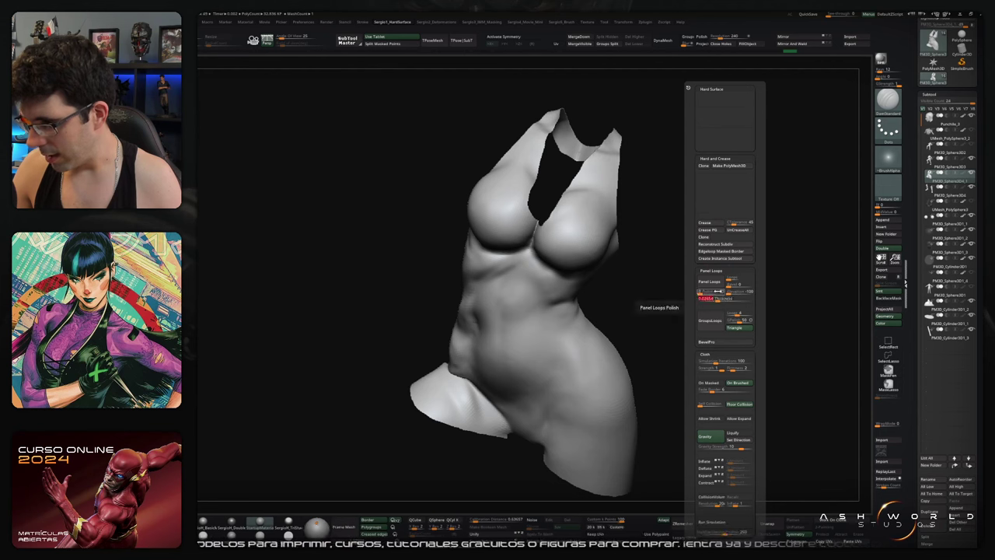
{"action": "left_click", "coordinate": [710, 282]}
{"action": "key", "text": "ctrl+z"}
{"action": "left_click", "coordinate": [711, 298]}
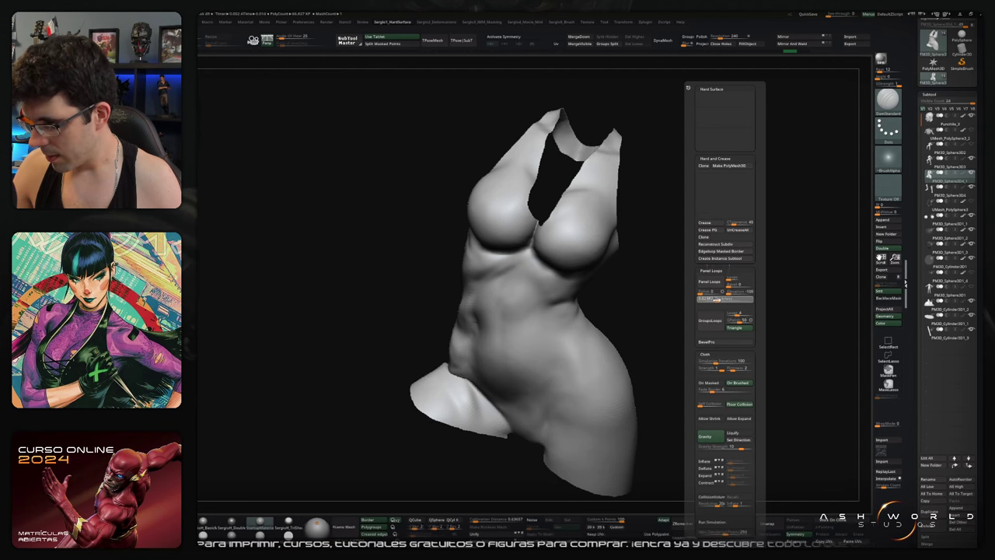
{"action": "left_click", "coordinate": [719, 283]}
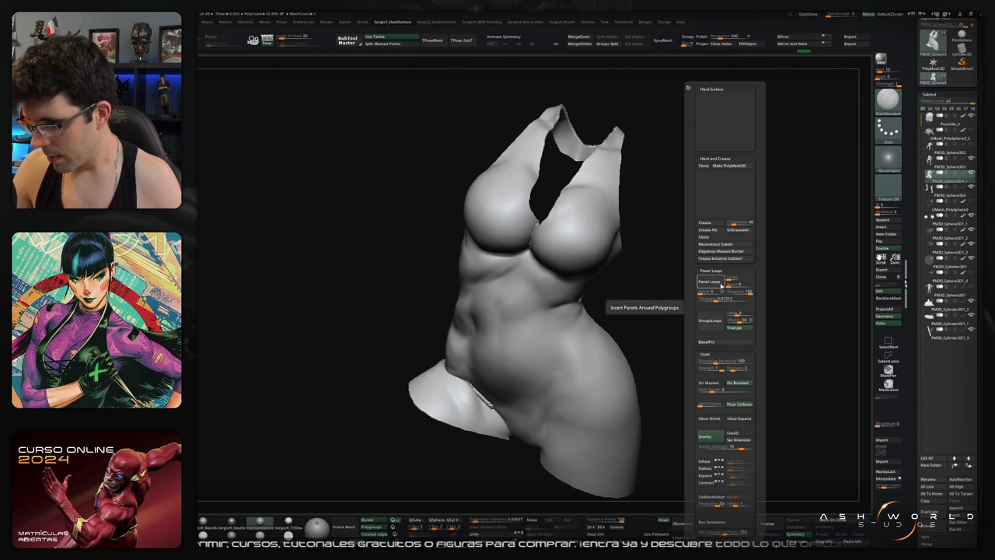
{"action": "mouse_move", "coordinate": [736, 277]}
{"action": "left_mouse_down"}
{"action": "mouse_move", "coordinate": [737, 261]}
{"action": "mouse_move", "coordinate": [706, 231]}
{"action": "left_mouse_up"}
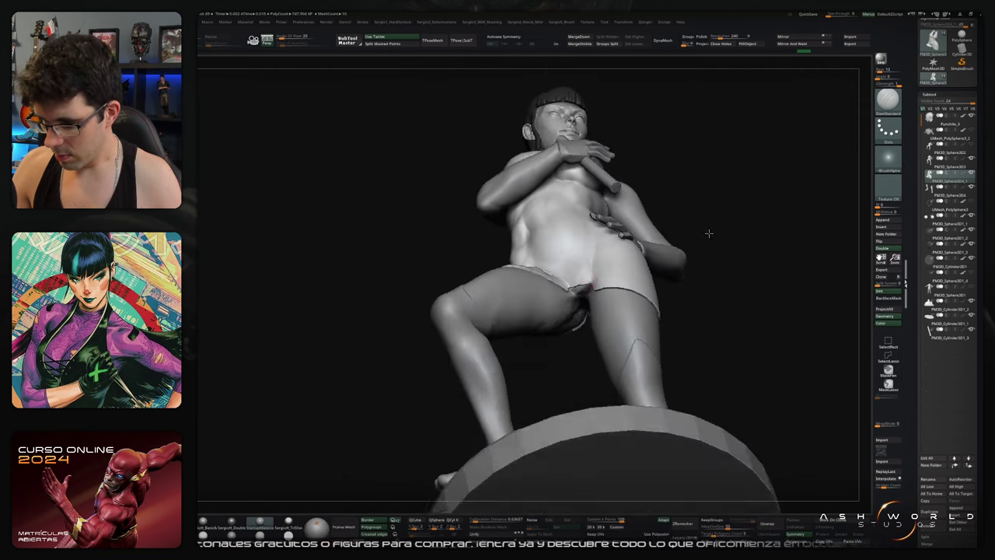
Step: Smooth the shorts' waistband and reshape the left waist, belly and skirt edge
{"action": "left_click_drag", "start_coordinate": [593, 279], "coordinate": [565, 301]}
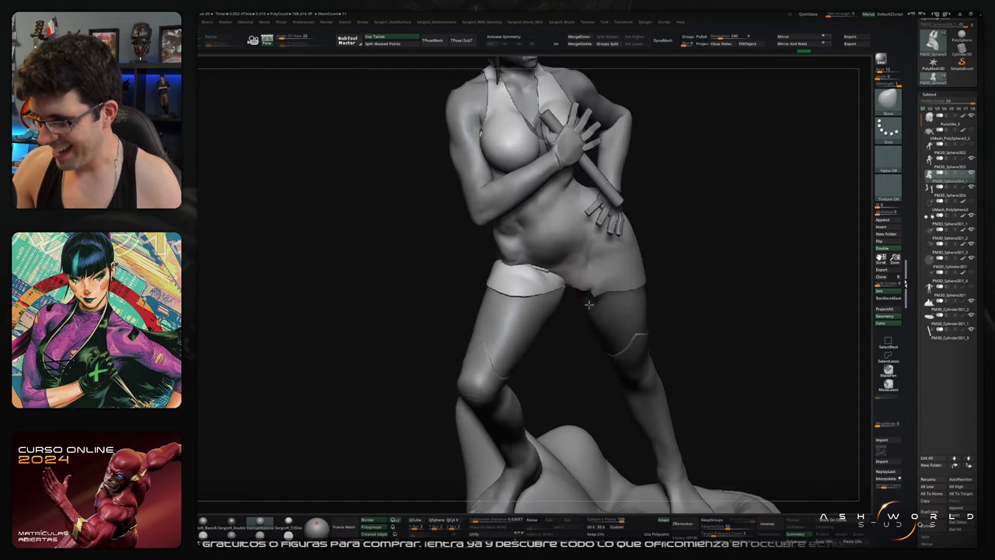
{"action": "left_click", "coordinate": [573, 298], "text": "ctrl+shift"}
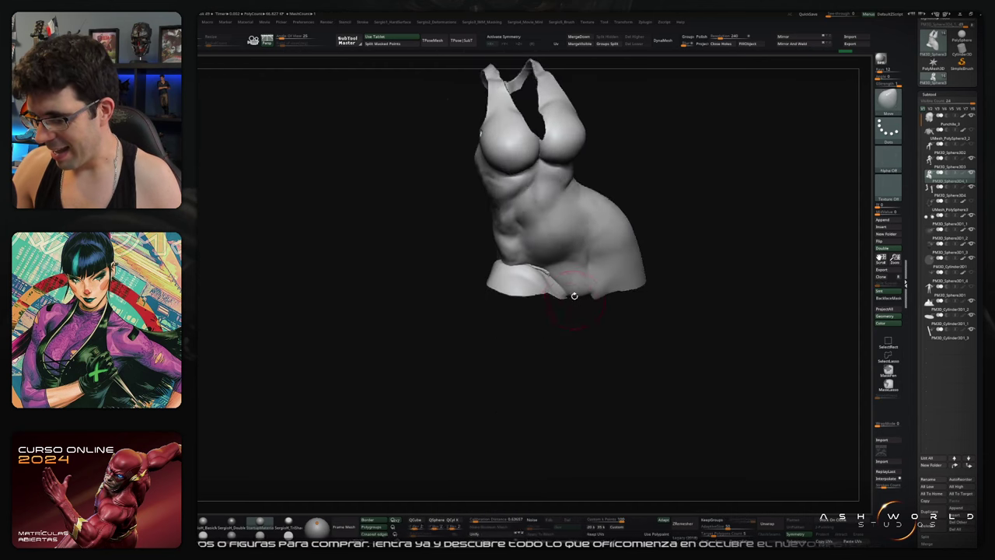
{"action": "mouse_move", "coordinate": [517, 266]}
{"action": "left_mouse_down"}
{"action": "mouse_move", "coordinate": [599, 267]}
{"action": "mouse_move", "coordinate": [637, 289]}
{"action": "mouse_move", "coordinate": [558, 288]}
{"action": "left_mouse_up"}
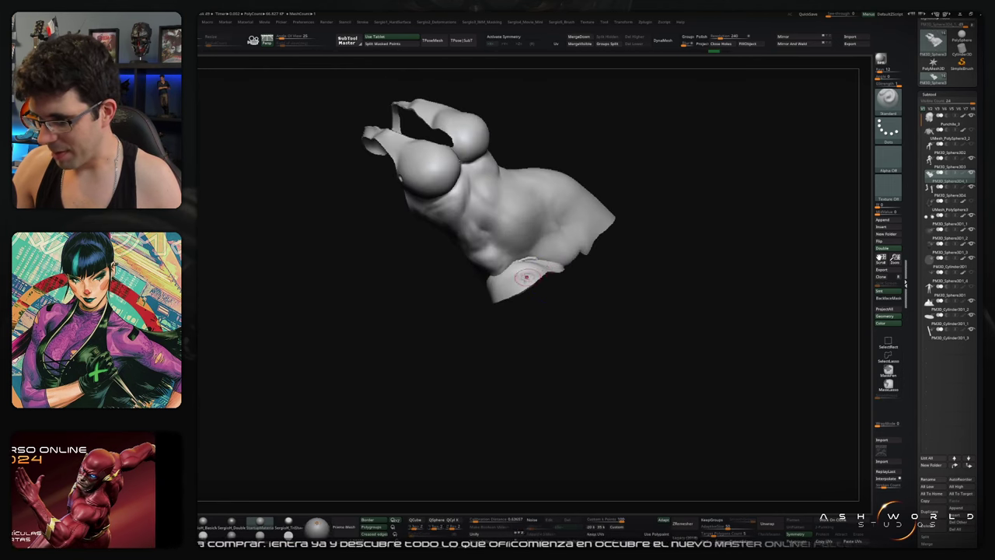
{"action": "left_click_drag", "start_coordinate": [567, 242], "coordinate": [510, 278], "text": "shift"}
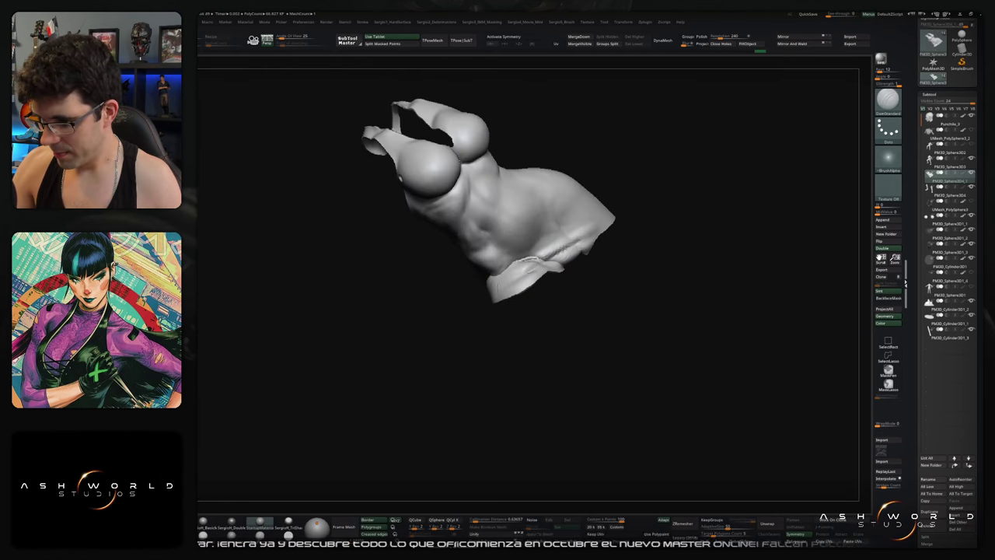
{"action": "mouse_move", "coordinate": [546, 244]}
{"action": "left_mouse_down"}
{"action": "mouse_move", "coordinate": [627, 246]}
{"action": "mouse_move", "coordinate": [655, 223]}
{"action": "left_mouse_up"}
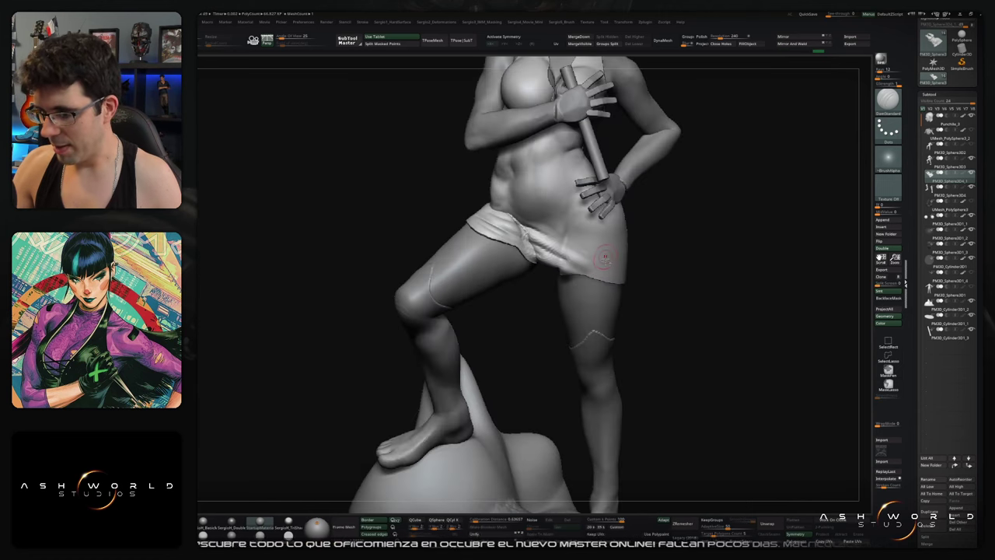
{"action": "left_click_drag", "start_coordinate": [605, 257], "coordinate": [593, 323], "text": "alt"}
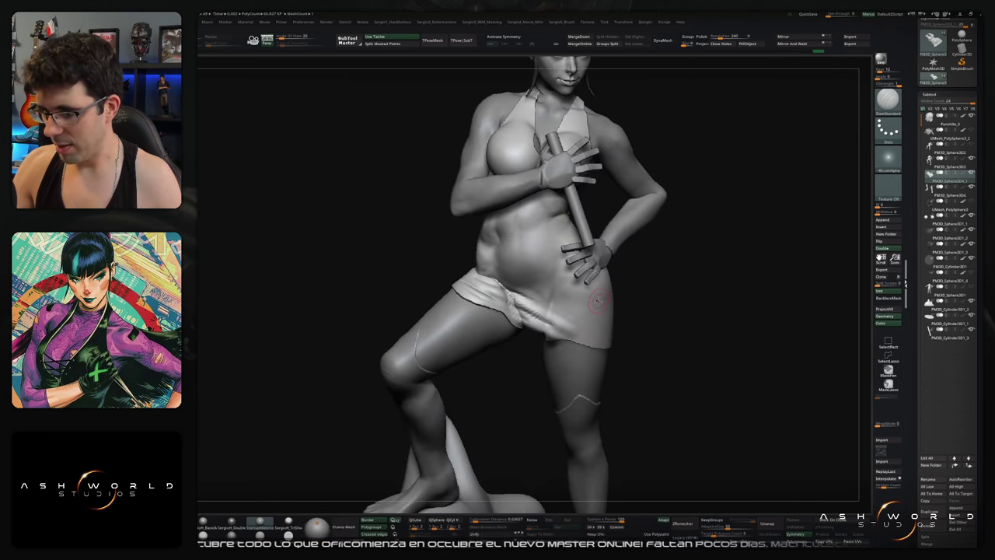
{"action": "left_click_drag", "start_coordinate": [473, 260], "coordinate": [493, 258]}
Step: Switch through the body, skirt and torso SubTools, hiding all but a thin waistband strip
{"action": "left_click", "coordinate": [488, 258], "text": "alt"}
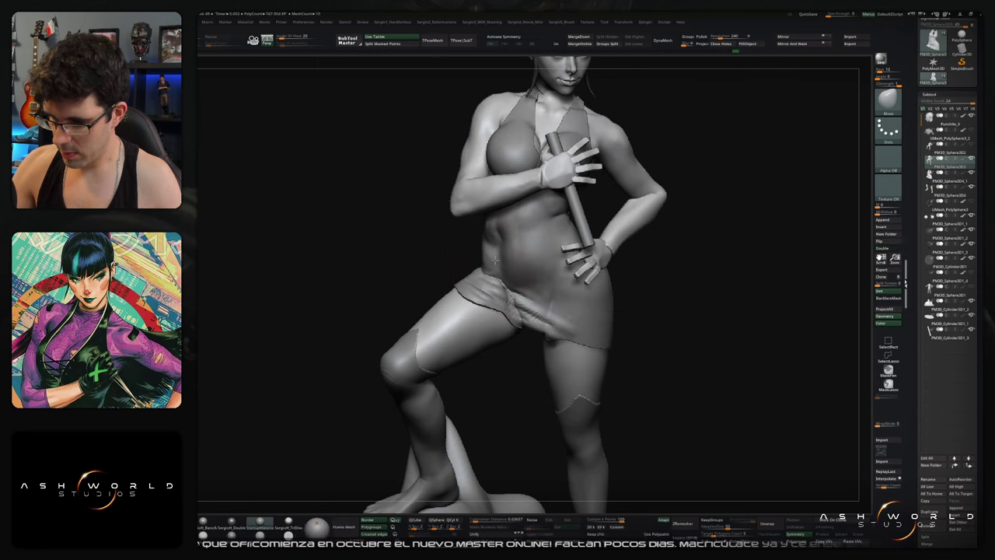
{"action": "key", "text": "shift+alt+s"}
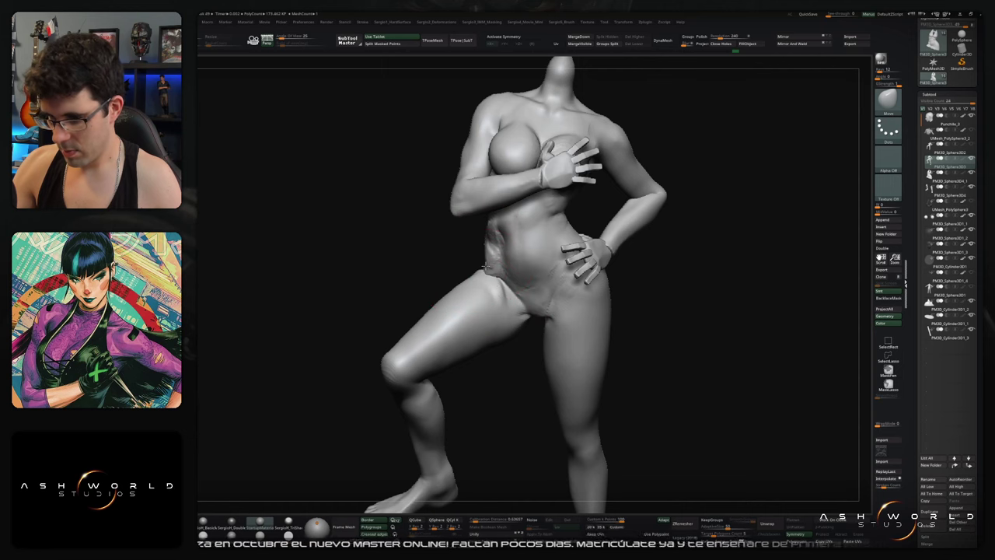
{"action": "right_click_drag", "start_coordinate": [485, 267], "coordinate": [488, 270]}
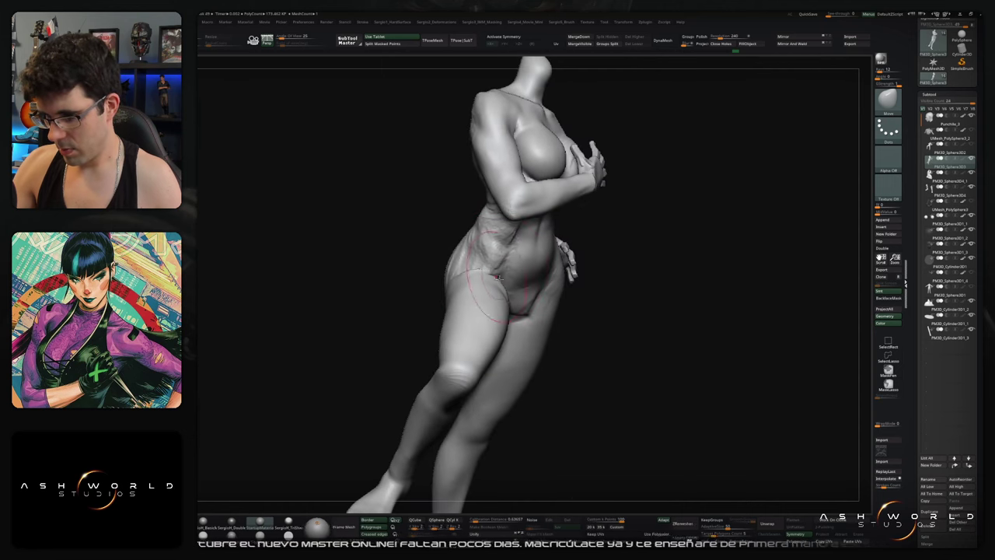
{"action": "left_click", "coordinate": [519, 277], "text": "alt"}
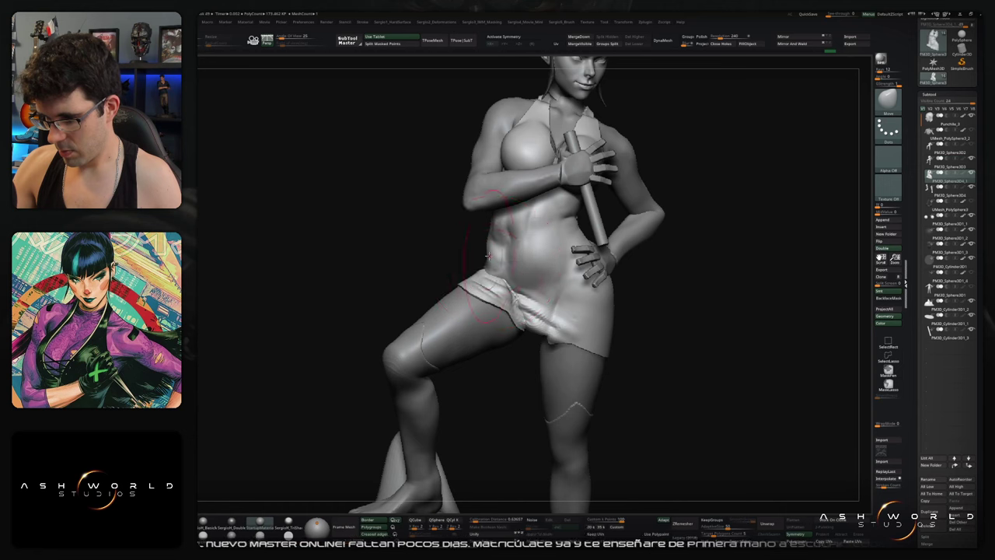
{"action": "scroll", "coordinate": [583, 326], "scroll_direction": "down", "scroll_amount": 3}
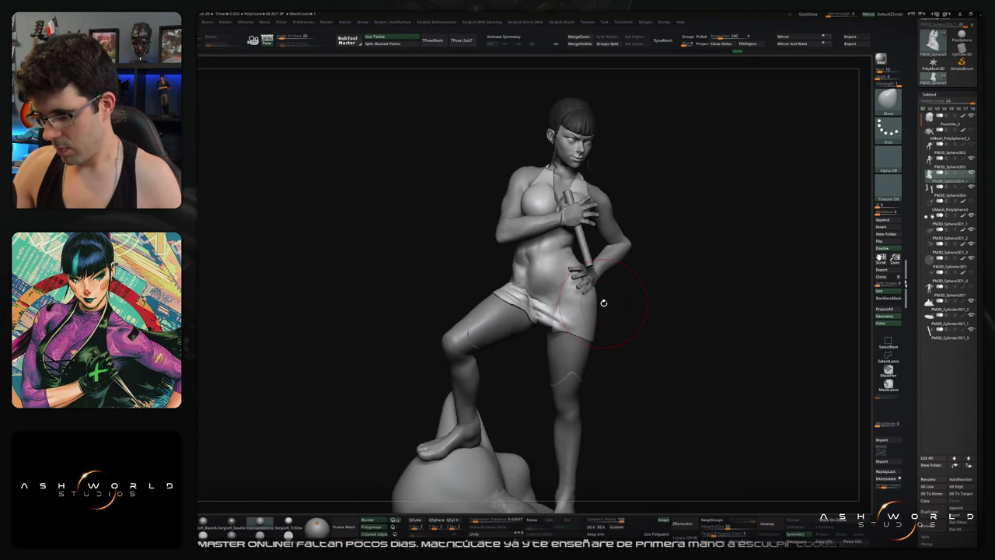
{"action": "left_click_drag", "start_coordinate": [633, 293], "coordinate": [637, 289]}
{"action": "scroll", "coordinate": [566, 268], "scroll_direction": "up", "scroll_amount": 3}
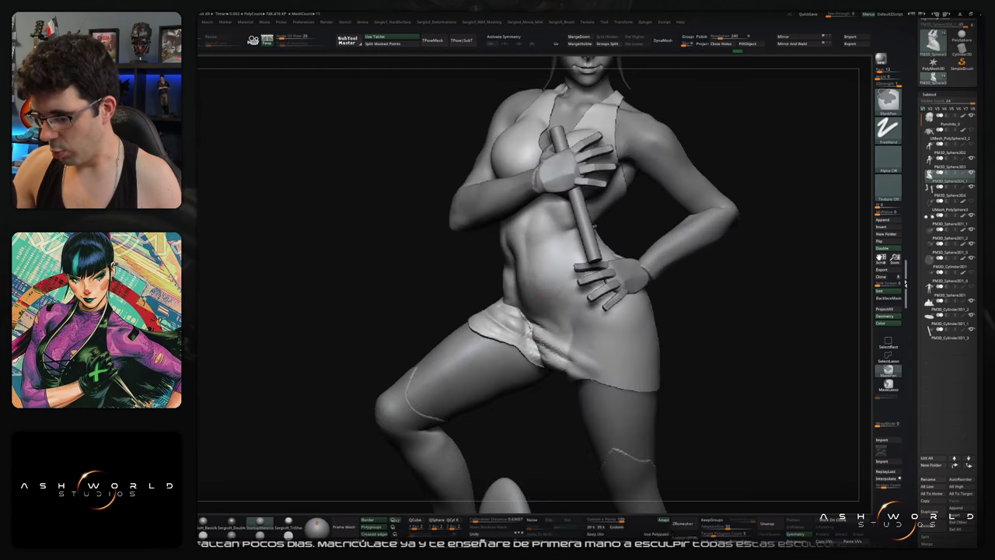
{"action": "left_click", "coordinate": [560, 268], "text": "ctrl+shift"}
{"action": "mouse_move", "coordinate": [551, 267]}
{"action": "left_mouse_down"}
{"action": "mouse_move", "coordinate": [644, 271]}
{"action": "mouse_move", "coordinate": [574, 278]}
{"action": "mouse_move", "coordinate": [563, 299]}
{"action": "mouse_move", "coordinate": [564, 281]}
{"action": "left_mouse_up"}
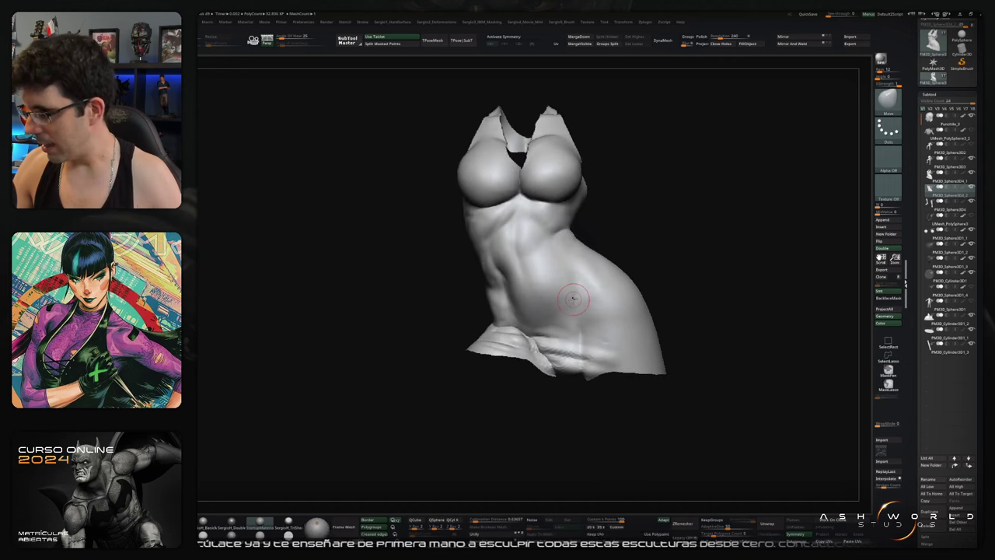
{"action": "left_click_drag", "start_coordinate": [591, 233], "coordinate": [660, 246], "text": "ctrl+shift"}
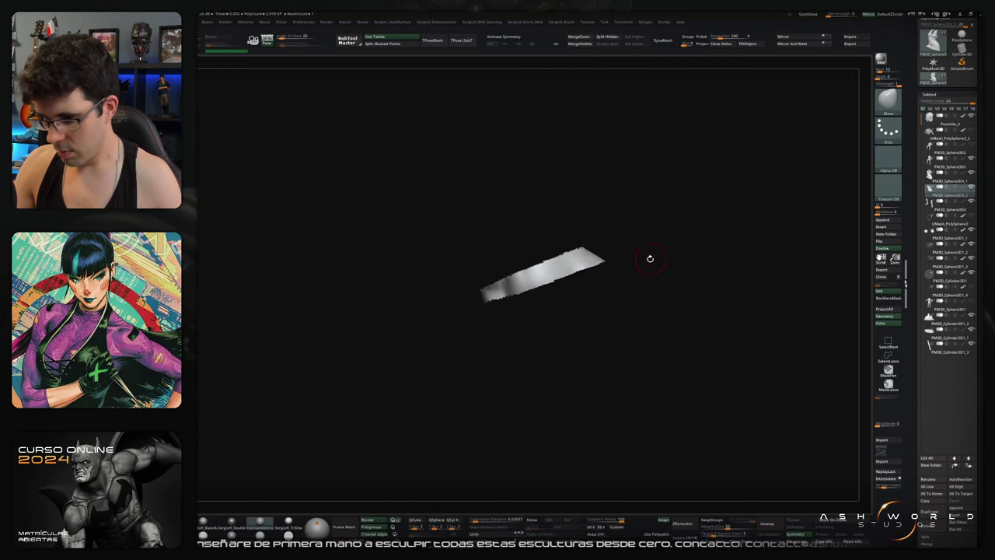
Step: Isolate the thin waistband strip, thicken it into a belt with Panel Loops, then show the whole figure
{"action": "left_click", "coordinate": [643, 260], "text": "ctrl+shift"}
{"action": "left_click", "coordinate": [601, 276], "text": "ctrl+shift"}
{"action": "mouse_move", "coordinate": [614, 251]}
{"action": "left_mouse_down"}
{"action": "mouse_move", "coordinate": [627, 297]}
{"action": "mouse_move", "coordinate": [636, 271]}
{"action": "left_mouse_up"}
{"action": "key", "text": "space"}
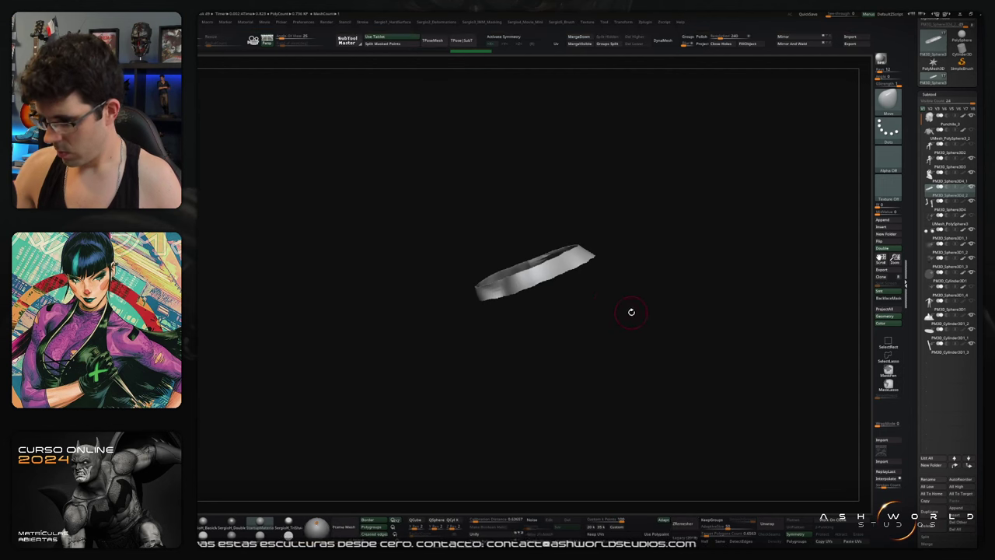
{"action": "key", "text": "space"}
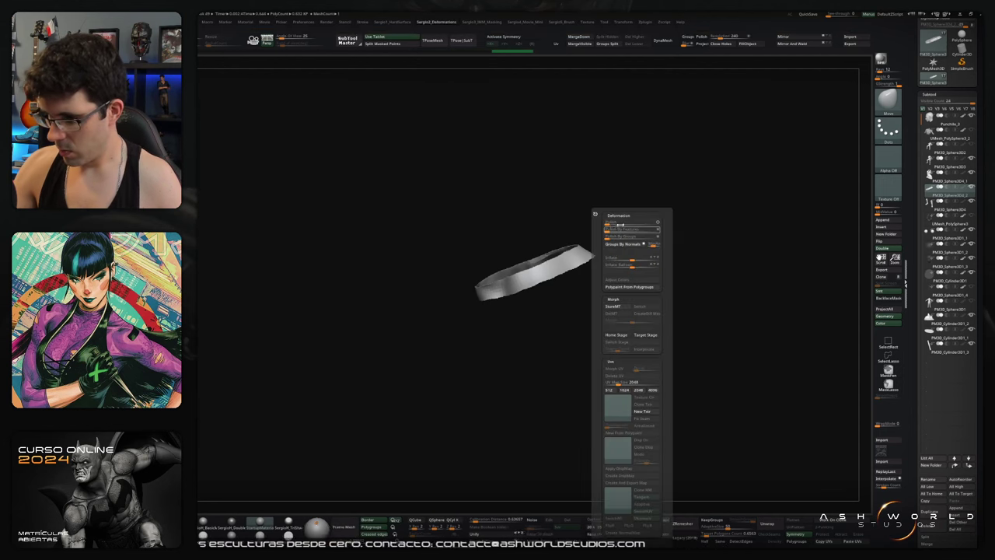
{"action": "key", "text": "space"}
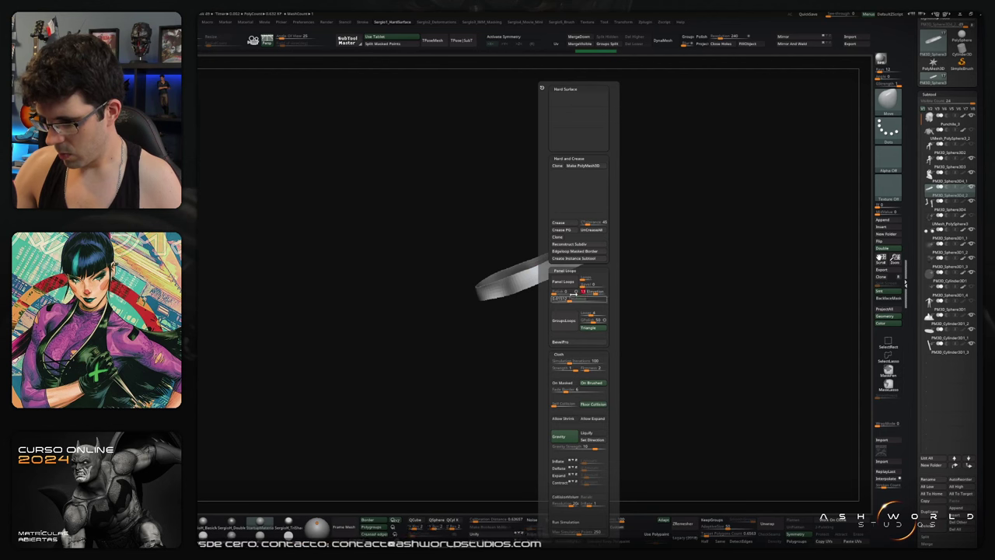
{"action": "key", "text": "alt+s"}
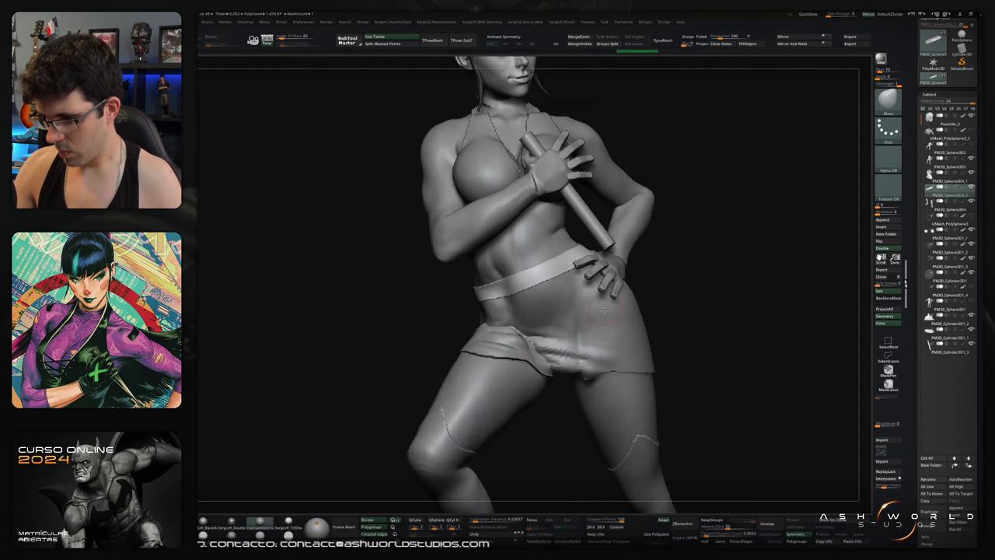
{"action": "mouse_move", "coordinate": [572, 284]}
{"action": "right_mouse_down"}
{"action": "mouse_move", "coordinate": [560, 261]}
{"action": "mouse_move", "coordinate": [626, 249]}
{"action": "mouse_move", "coordinate": [614, 235]}
{"action": "mouse_move", "coordinate": [591, 242]}
{"action": "right_mouse_up"}
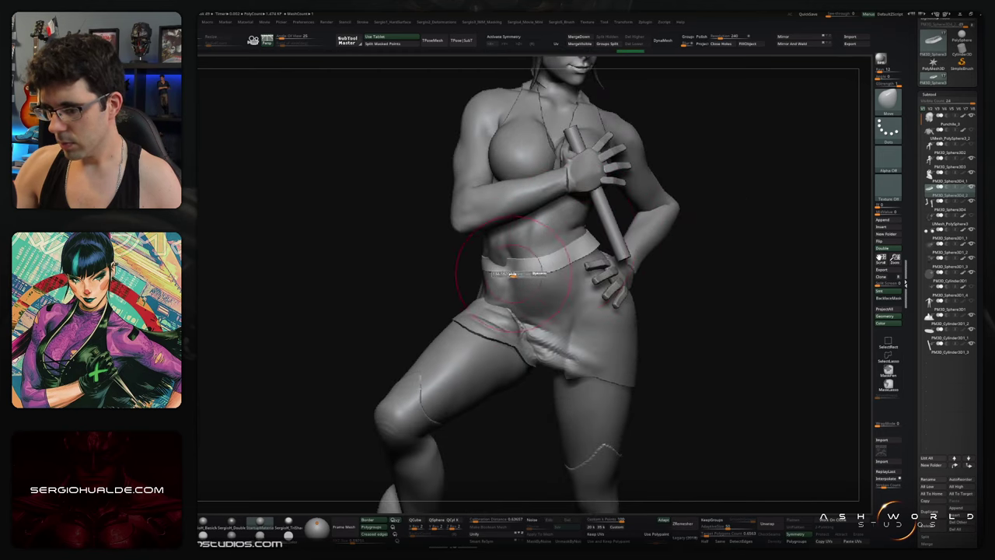
Step: Inspect the figure front and back, then darken the whole model via the spacebar palette
{"action": "right_click_drag", "start_coordinate": [511, 274], "coordinate": [447, 256]}
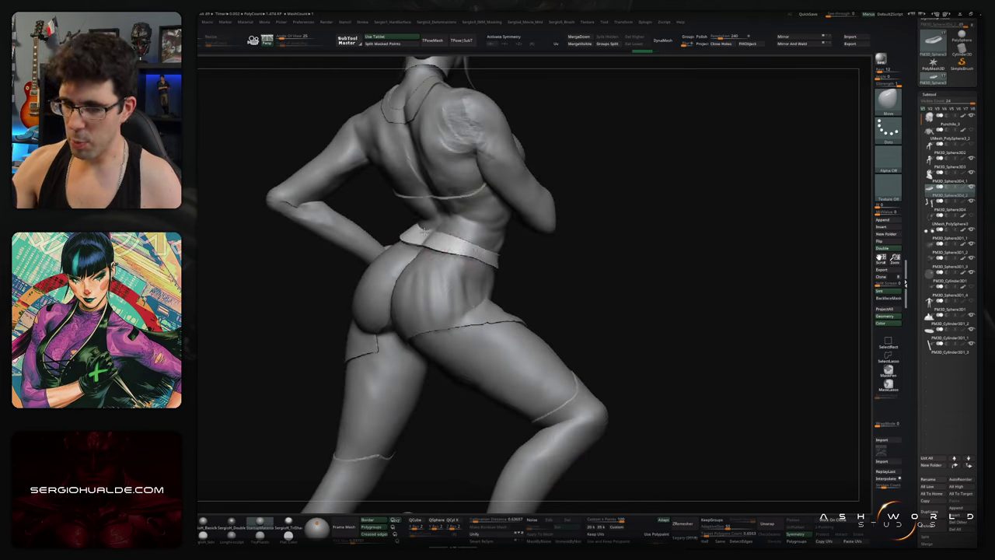
{"action": "mouse_move", "coordinate": [416, 237]}
{"action": "right_mouse_down"}
{"action": "mouse_move", "coordinate": [412, 250]}
{"action": "mouse_move", "coordinate": [420, 233]}
{"action": "right_mouse_up"}
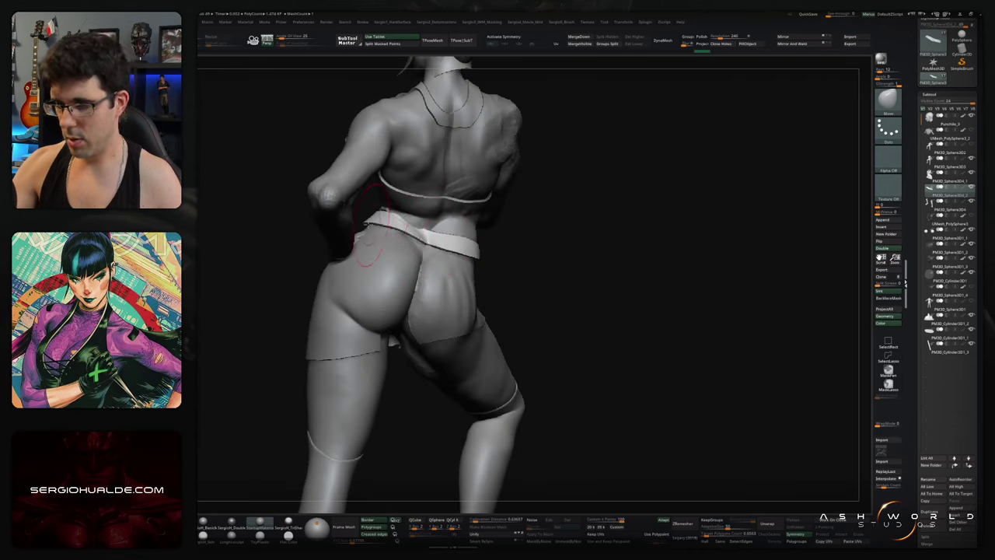
{"action": "mouse_move", "coordinate": [424, 233]}
{"action": "right_mouse_down"}
{"action": "mouse_move", "coordinate": [496, 285]}
{"action": "mouse_move", "coordinate": [617, 309]}
{"action": "mouse_move", "coordinate": [655, 329]}
{"action": "right_mouse_up"}
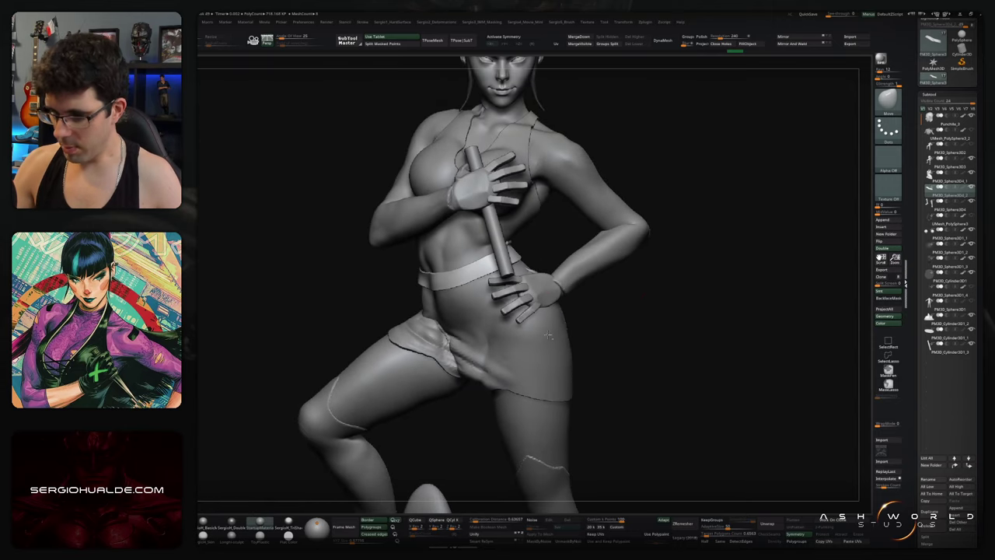
{"action": "key", "text": "space"}
{"action": "key", "text": "ctrl+a"}
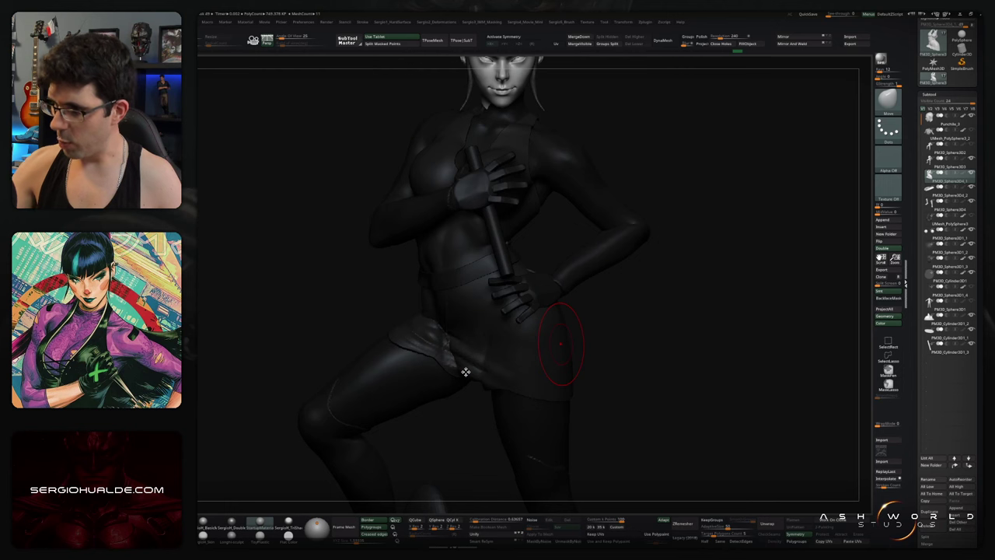
Step: Fill the unmasked body, gloves, baton and belt with cyan, leaving the top and shorts black
{"action": "right_click_drag", "start_coordinate": [691, 285], "coordinate": [527, 249], "text": "alt"}
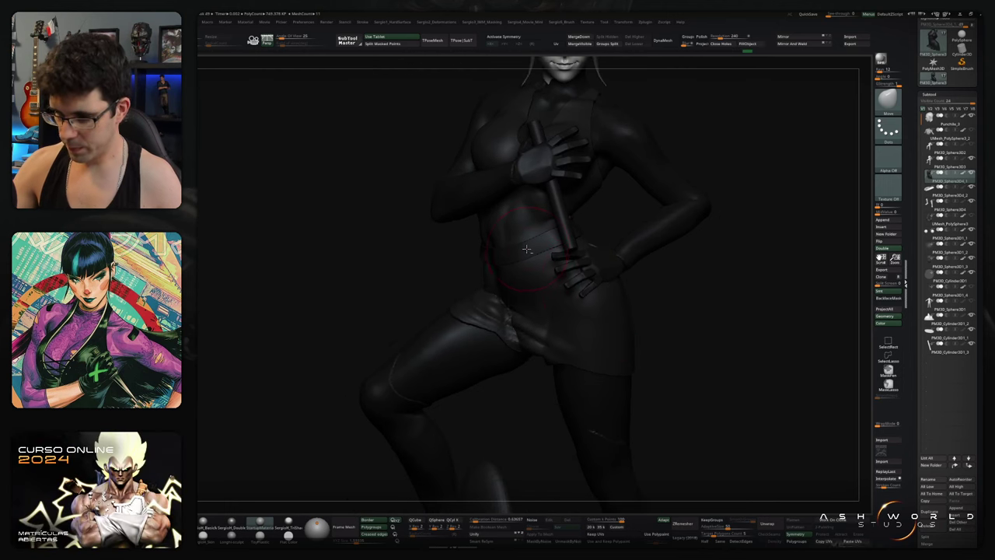
{"action": "key", "text": "space"}
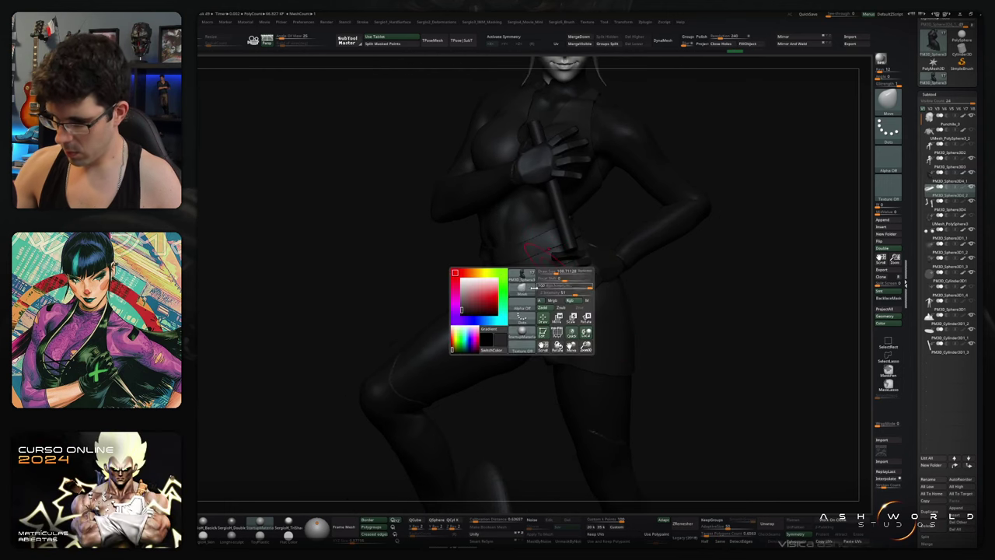
{"action": "left_click", "coordinate": [495, 297]}
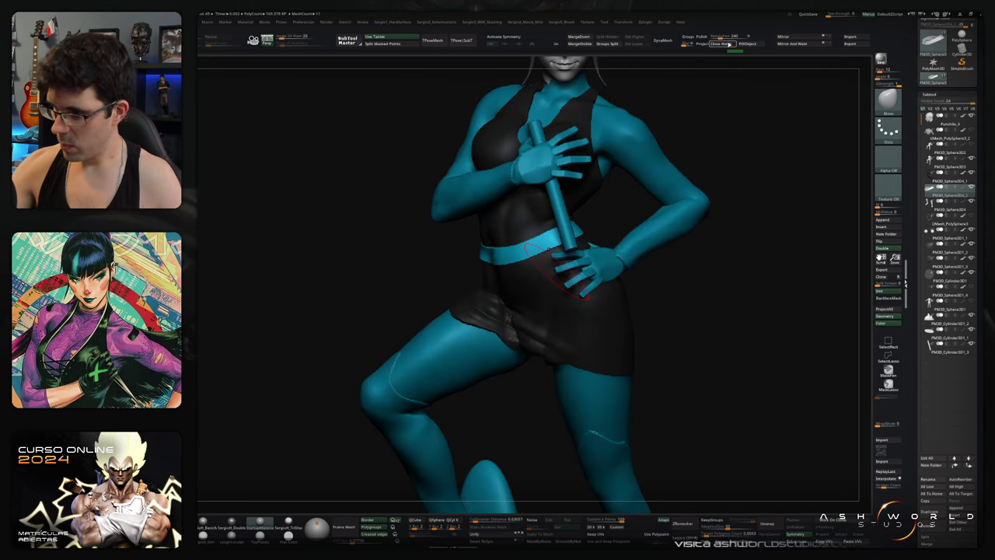
{"action": "left_click", "coordinate": [620, 143], "text": "alt"}
{"action": "key", "text": "space"}
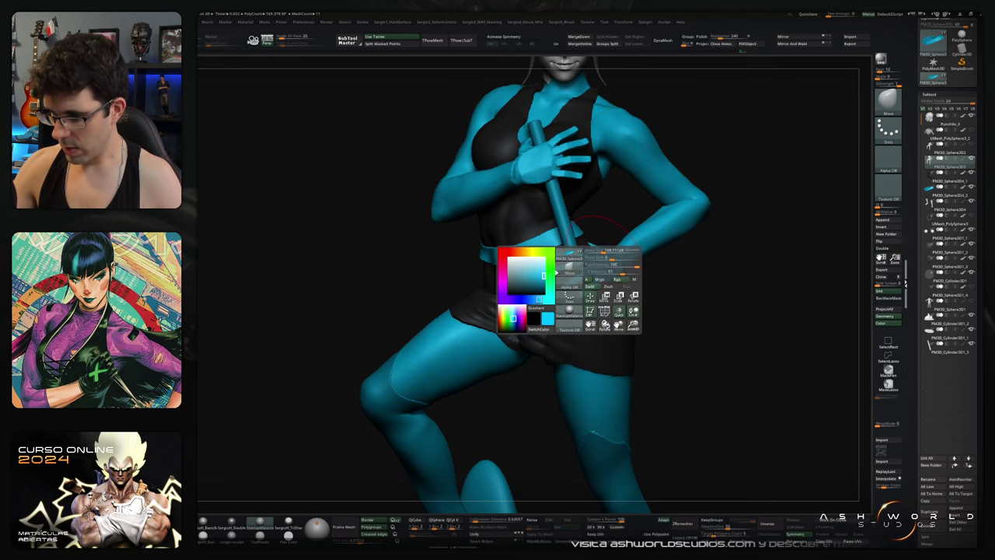
Step: Recolour the cyan suit and gloves a muted lavender-purple
{"action": "left_click", "coordinate": [505, 290]}
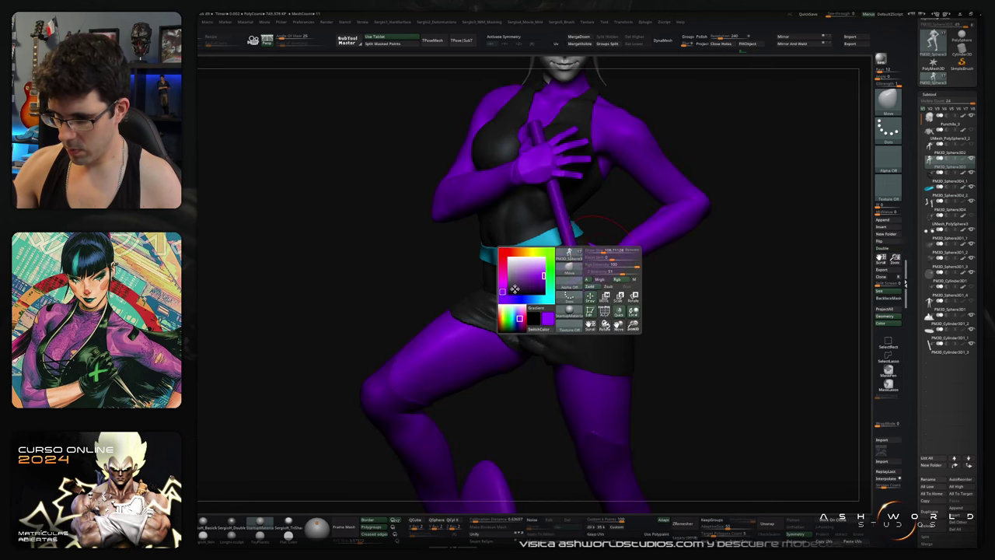
{"action": "left_click", "coordinate": [525, 272]}
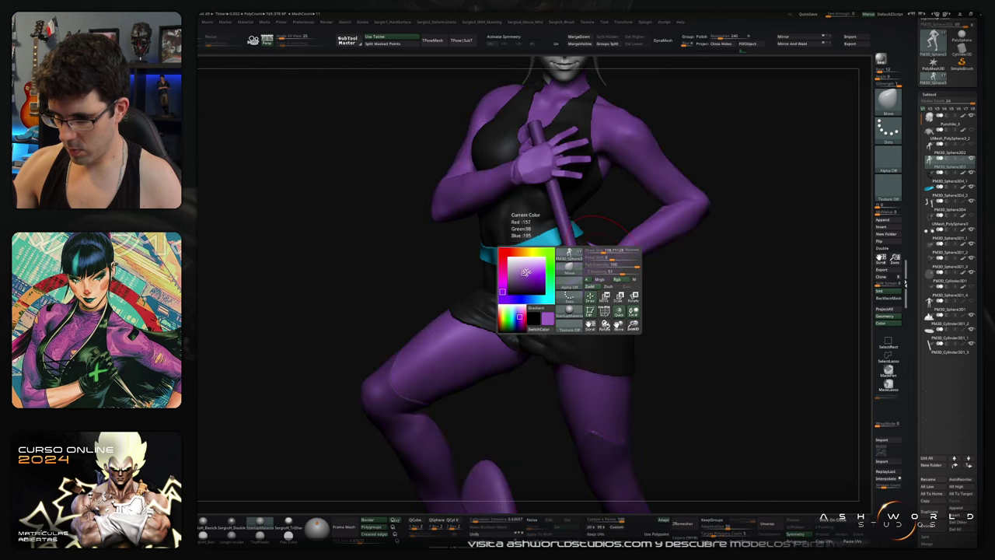
{"action": "left_click", "coordinate": [519, 271]}
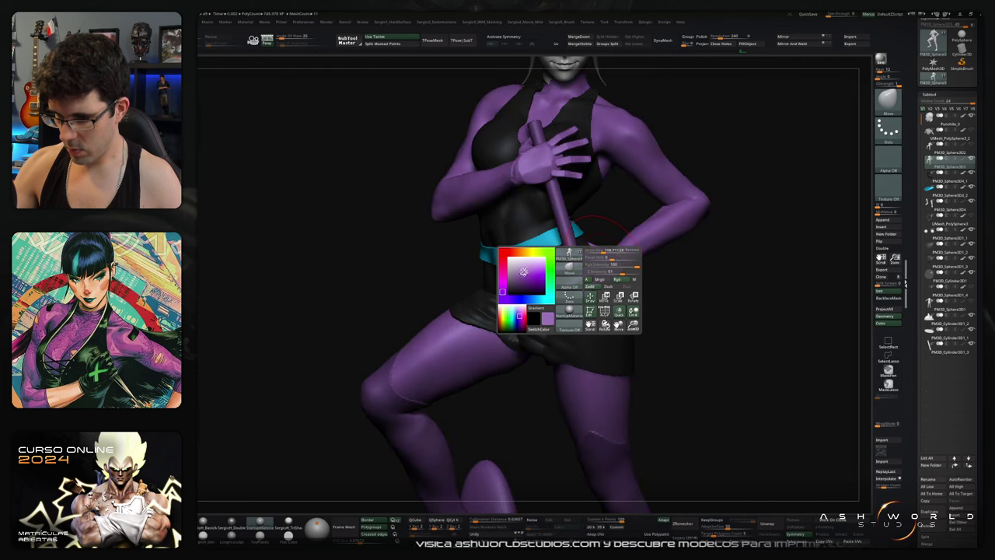
{"action": "left_click", "coordinate": [521, 270]}
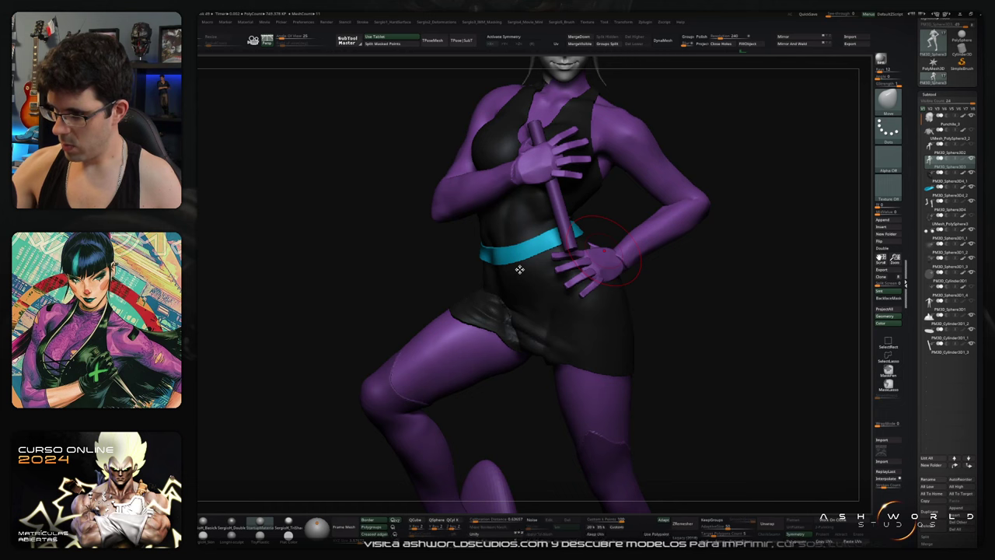
{"action": "left_click_drag", "start_coordinate": [643, 313], "coordinate": [609, 359], "text": "alt"}
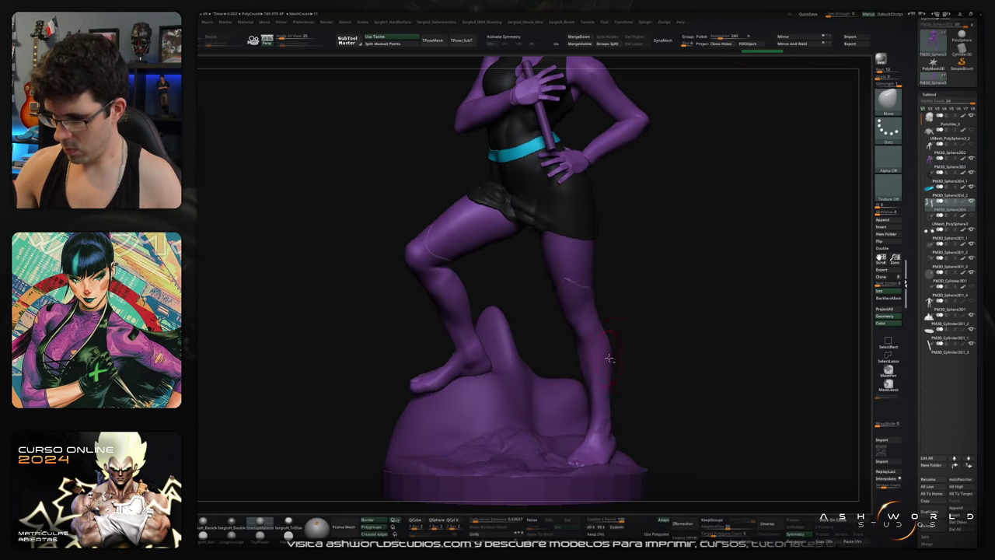
Step: Fill the boots black and pick a new colour for the base
{"action": "key", "text": "space"}
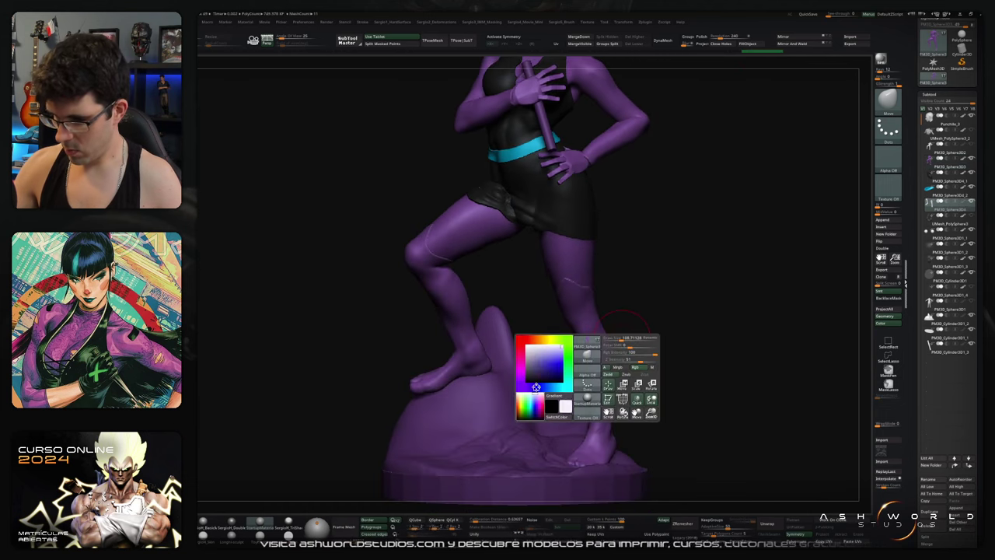
{"action": "left_click", "coordinate": [536, 392]}
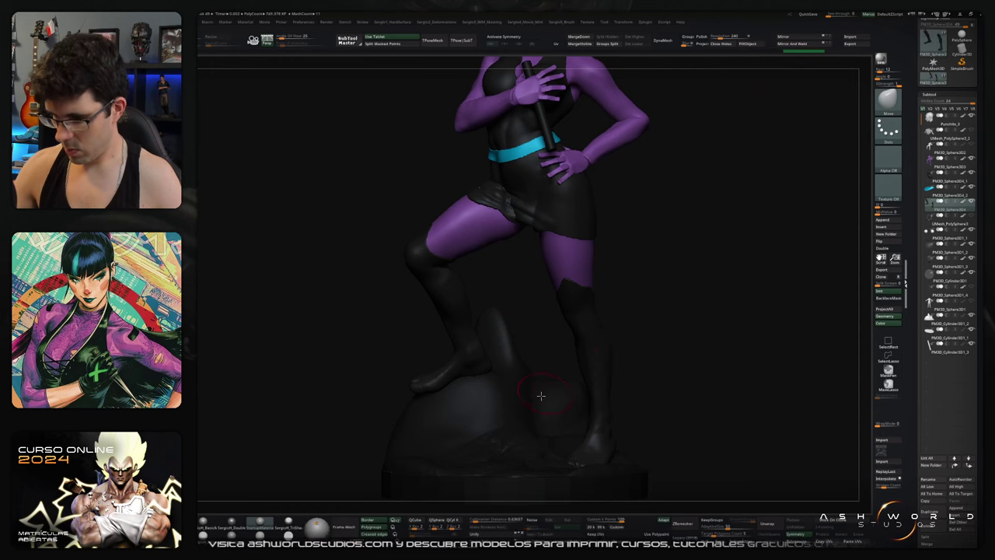
{"action": "key", "text": "space"}
{"action": "left_click", "coordinate": [505, 330]}
{"action": "mouse_move", "coordinate": [673, 256]}
{"action": "left_mouse_down", "text": "alt"}
{"action": "mouse_move", "coordinate": [673, 377]}
{"action": "mouse_move", "coordinate": [675, 297]}
{"action": "mouse_move", "coordinate": [653, 315]}
{"action": "mouse_move", "coordinate": [606, 311]}
{"action": "mouse_move", "coordinate": [544, 256]}
{"action": "mouse_move", "coordinate": [489, 305]}
{"action": "left_mouse_up", "text": "alt"}
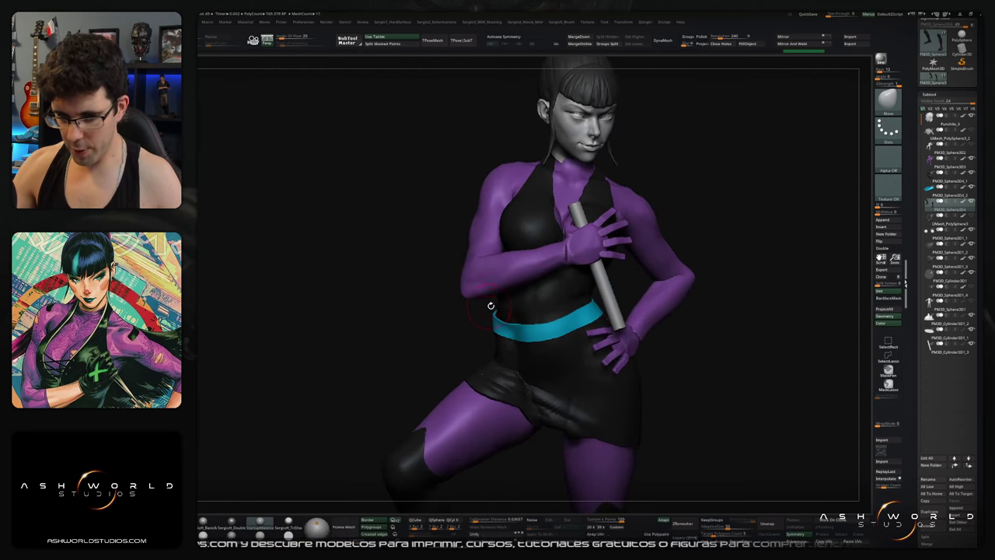
Step: Isolate the body mesh and lasso-mask the top of the head
{"action": "left_click", "coordinate": [514, 274], "text": "alt"}
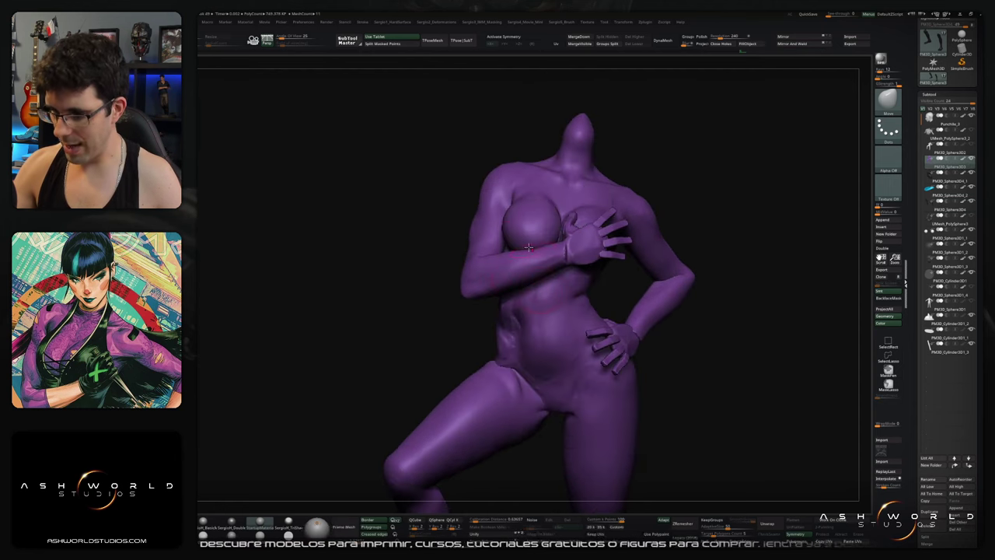
{"action": "left_click_drag", "start_coordinate": [520, 269], "coordinate": [503, 279]}
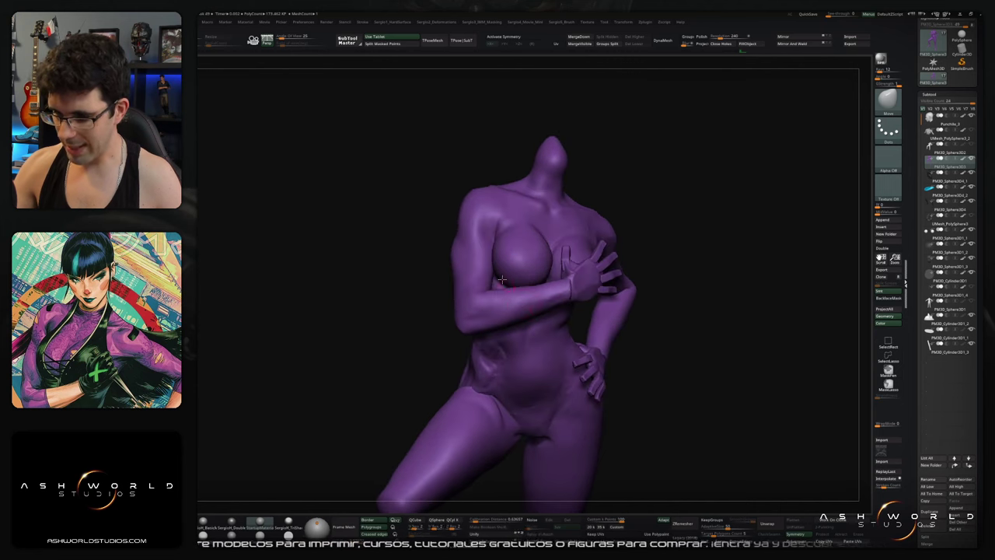
{"action": "left_click_drag", "start_coordinate": [528, 310], "coordinate": [523, 321]}
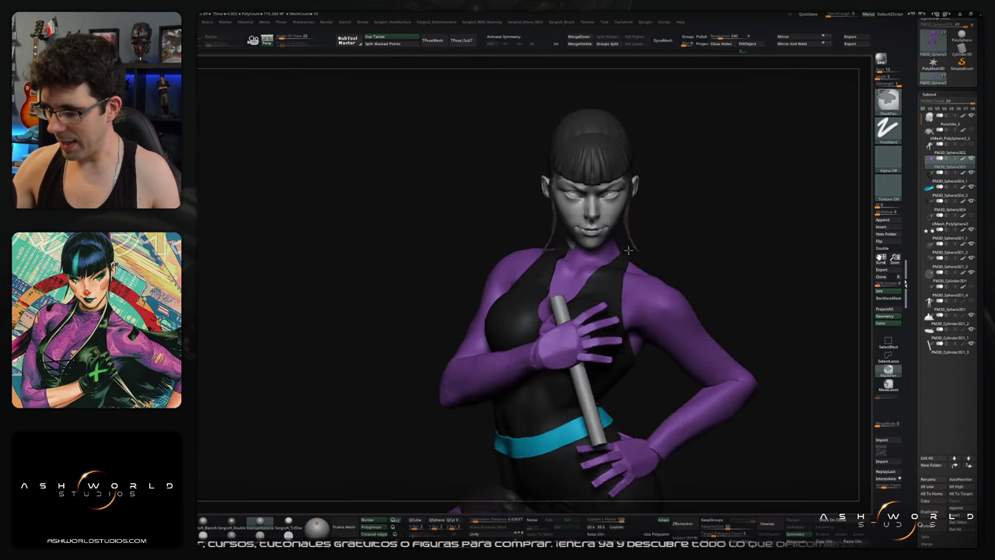
{"action": "mouse_move", "coordinate": [683, 226]}
{"action": "left_mouse_down"}
{"action": "mouse_move", "coordinate": [664, 217]}
{"action": "mouse_move", "coordinate": [682, 228]}
{"action": "left_mouse_up"}
{"action": "left_click", "coordinate": [888, 384]}
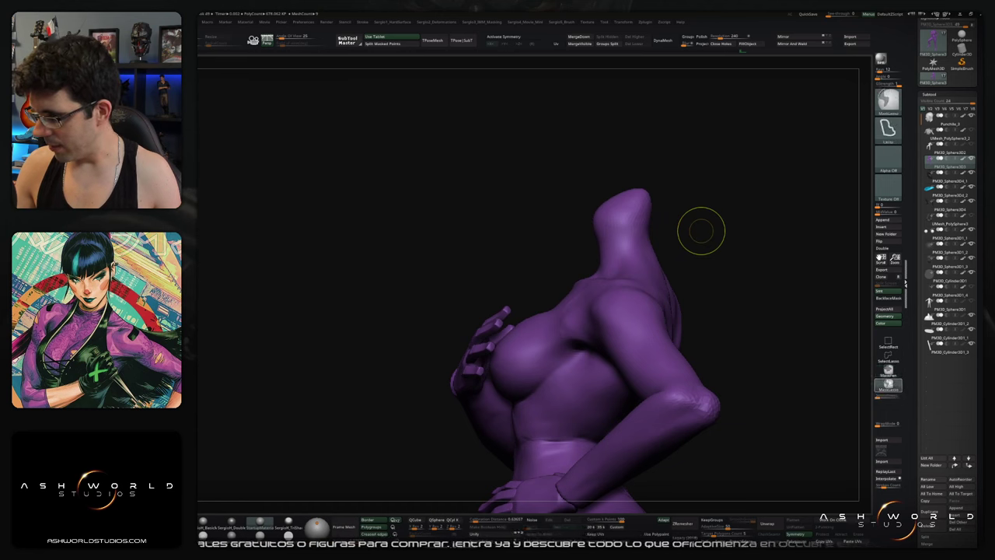
{"action": "left_click_drag", "start_coordinate": [544, 247], "coordinate": [709, 256], "text": "ctrl"}
Step: Fill the unmasked area with a beige skin tone and invert the mask
{"action": "key", "text": "space"}
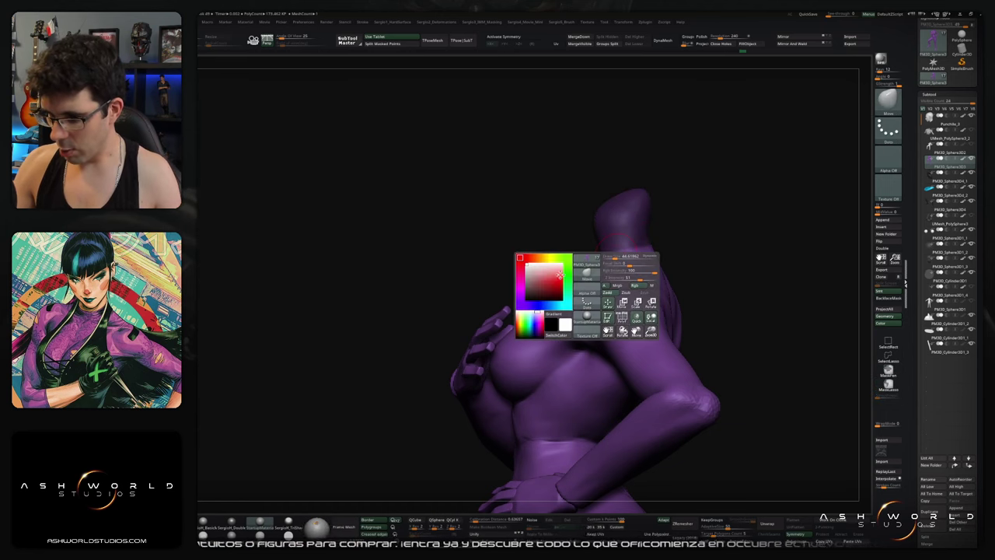
{"action": "left_click", "coordinate": [541, 257]}
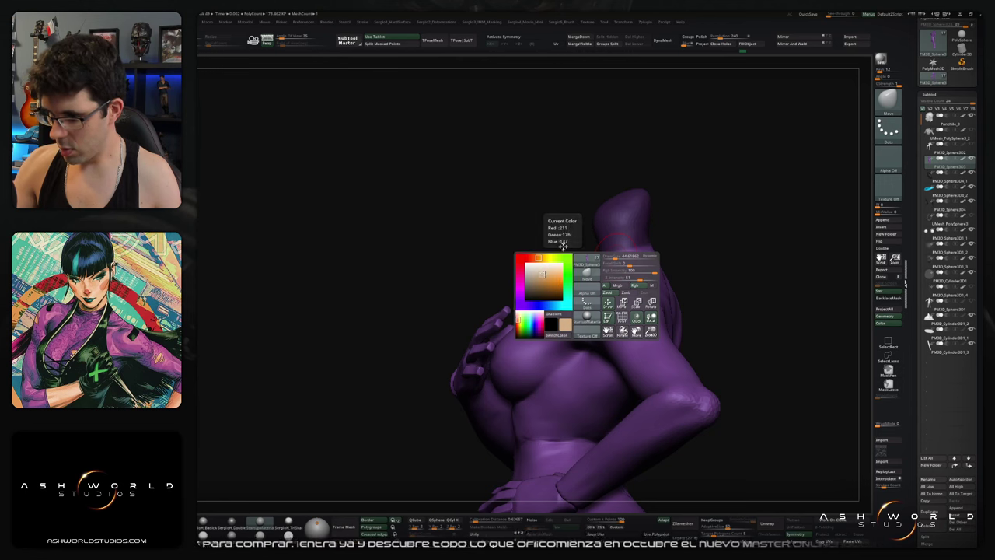
{"action": "key", "text": "ctrl+f"}
{"action": "left_click", "coordinate": [708, 247], "text": "ctrl"}
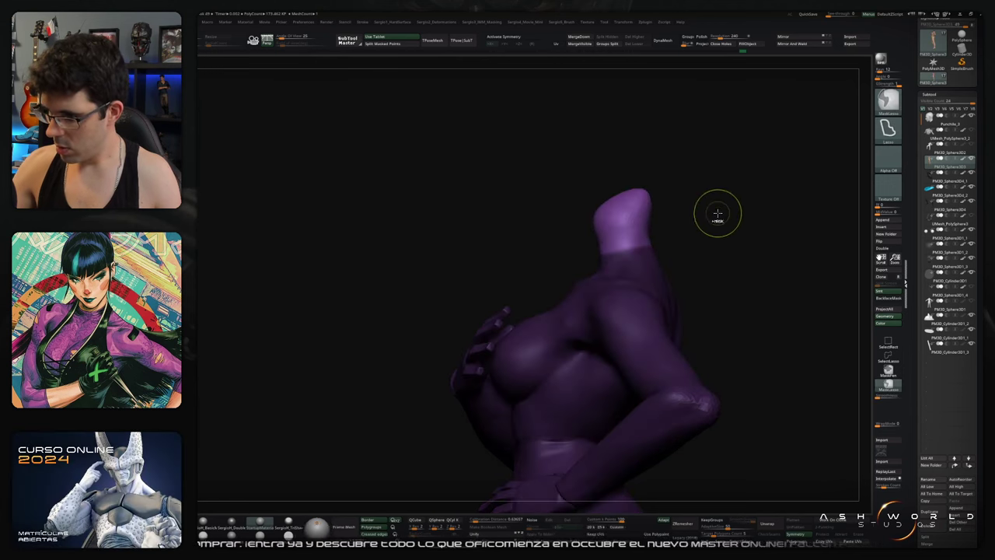
Step: Hide the torso so only the arms remain for masking
{"action": "mouse_move", "coordinate": [645, 283]}
{"action": "left_mouse_down"}
{"action": "mouse_move", "coordinate": [681, 298]}
{"action": "mouse_move", "coordinate": [691, 277]}
{"action": "left_mouse_up"}
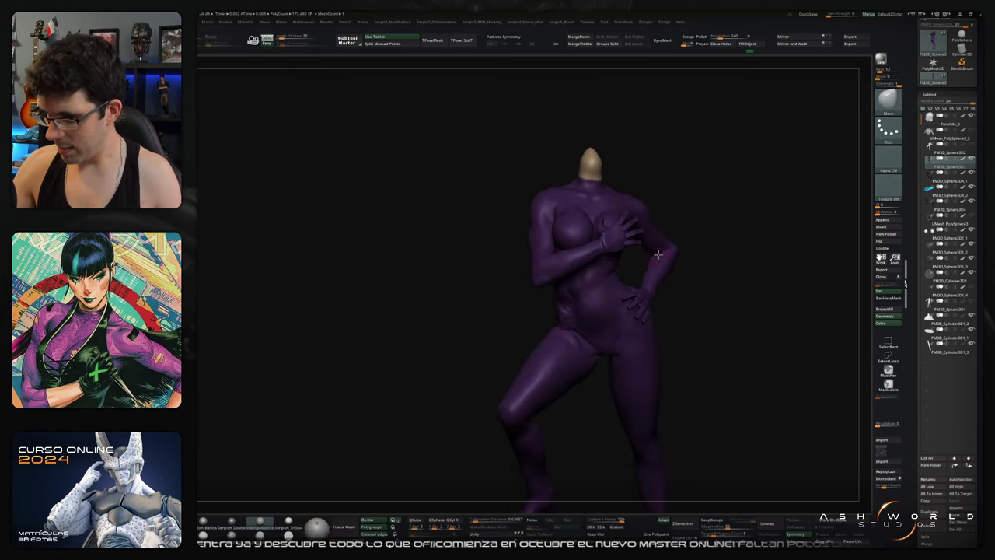
{"action": "key", "text": "ctrl+shift"}
{"action": "left_click_drag", "start_coordinate": [609, 266], "coordinate": [645, 264], "text": "ctrl+shift"}
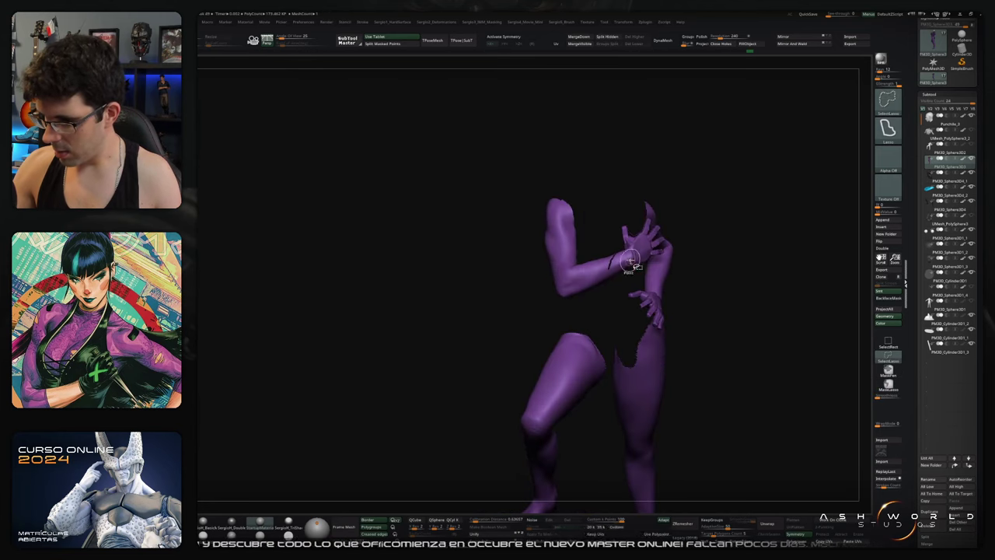
{"action": "left_click", "coordinate": [761, 261], "text": "ctrl+shift"}
{"action": "left_click", "coordinate": [599, 233], "text": "ctrl+shift"}
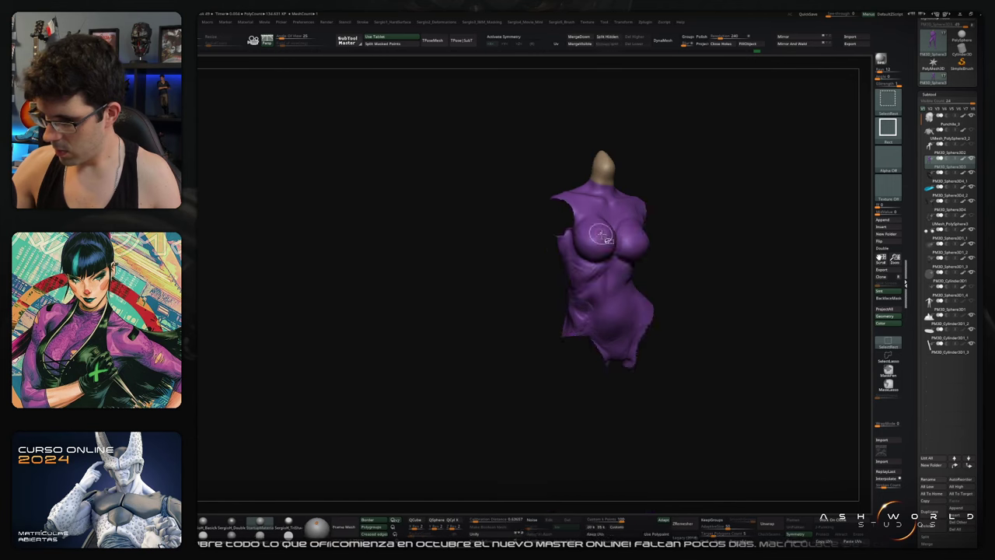
{"action": "left_click", "coordinate": [699, 238], "text": "ctrl+shift"}
{"action": "left_click_drag", "start_coordinate": [699, 238], "coordinate": [739, 261]}
{"action": "key", "text": "ctrl"}
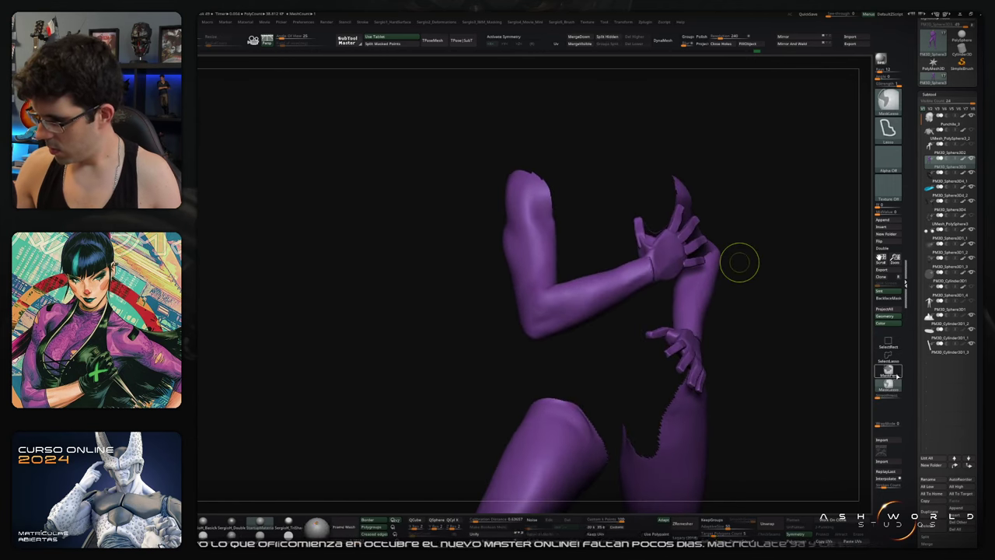
Step: Mask around the forearm and hand, fill them with skin tone, then restore the torso and head
{"action": "mouse_move", "coordinate": [786, 302]}
{"action": "left_mouse_down"}
{"action": "mouse_move", "coordinate": [755, 256]}
{"action": "mouse_move", "coordinate": [714, 296]}
{"action": "left_mouse_up"}
{"action": "mouse_move", "coordinate": [768, 262]}
{"action": "left_mouse_down"}
{"action": "mouse_move", "coordinate": [793, 290]}
{"action": "mouse_move", "coordinate": [786, 277]}
{"action": "left_mouse_up"}
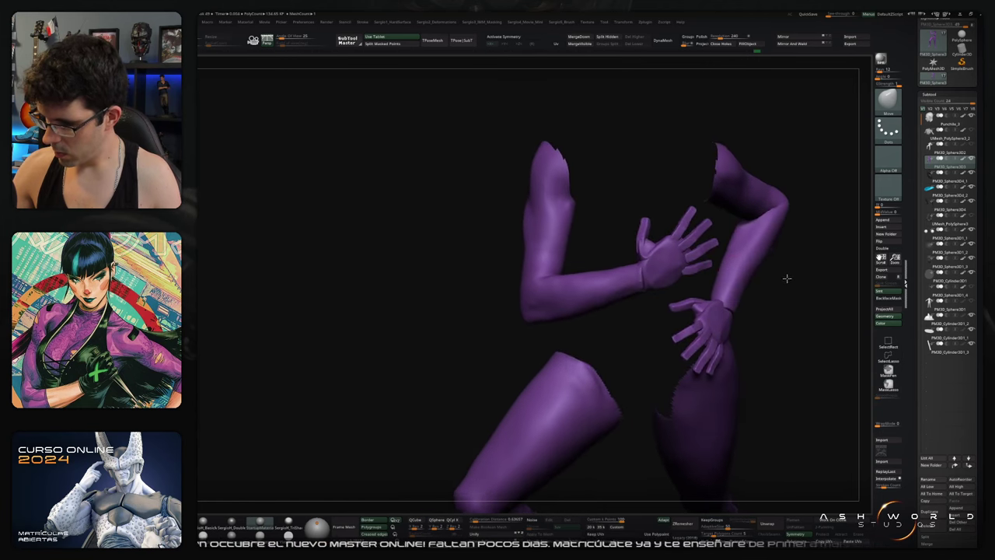
{"action": "left_click", "coordinate": [739, 273], "text": "ctrl+alt+shift"}
{"action": "mouse_move", "coordinate": [724, 201]}
{"action": "left_mouse_down", "text": "ctrl"}
{"action": "mouse_move", "coordinate": [737, 242]}
{"action": "mouse_move", "coordinate": [789, 299]}
{"action": "left_mouse_up", "text": "ctrl"}
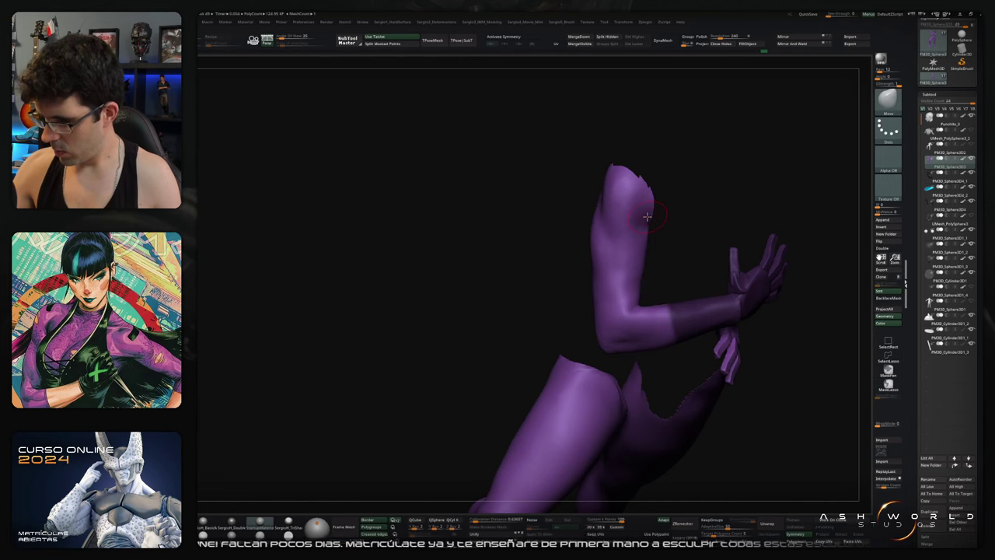
{"action": "left_click", "coordinate": [733, 111], "text": "ctrl"}
{"action": "left_click", "coordinate": [746, 49]}
{"action": "left_click", "coordinate": [739, 127], "text": "ctrl+shift"}
{"action": "mouse_move", "coordinate": [722, 315]}
{"action": "left_mouse_down"}
{"action": "mouse_move", "coordinate": [704, 311]}
{"action": "mouse_move", "coordinate": [692, 327]}
{"action": "mouse_move", "coordinate": [596, 295]}
{"action": "mouse_move", "coordinate": [629, 293]}
{"action": "mouse_move", "coordinate": [619, 333]}
{"action": "mouse_move", "coordinate": [660, 269]}
{"action": "left_mouse_up"}
Step: Isolate the bent arm, mask its forearm and invert onto the upper arm, then unhide everything
{"action": "left_click", "coordinate": [600, 292], "text": "ctrl+shift"}
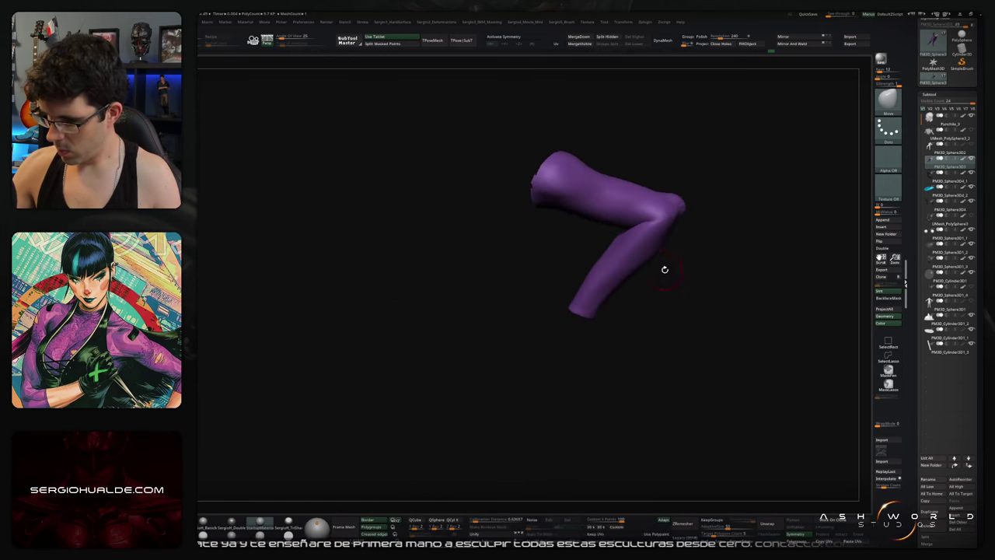
{"action": "left_click_drag", "start_coordinate": [584, 241], "coordinate": [689, 300], "text": "ctrl"}
{"action": "left_click", "coordinate": [684, 284], "text": "ctrl"}
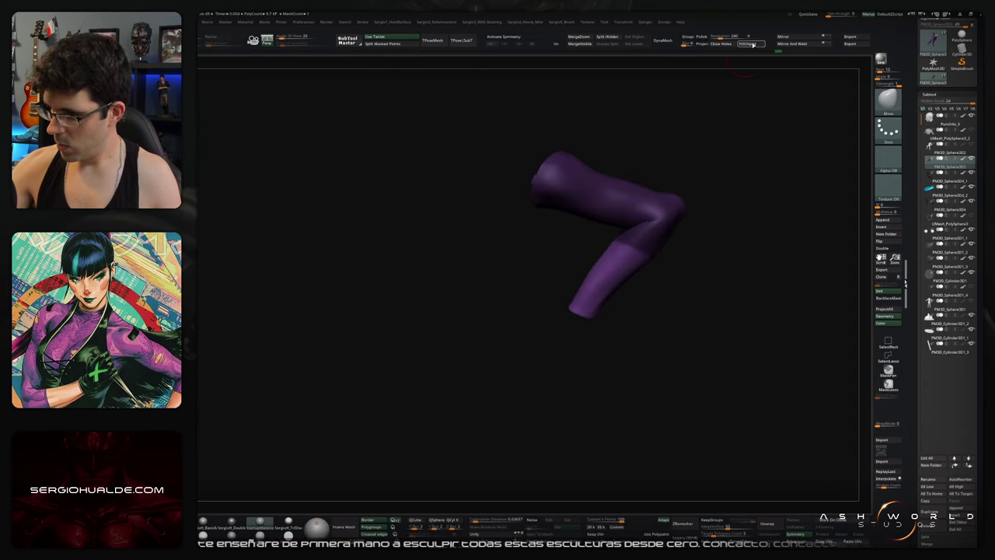
{"action": "left_click", "coordinate": [662, 277], "text": "ctrl+shift"}
{"action": "left_click", "coordinate": [544, 334], "text": "ctrl+shift"}
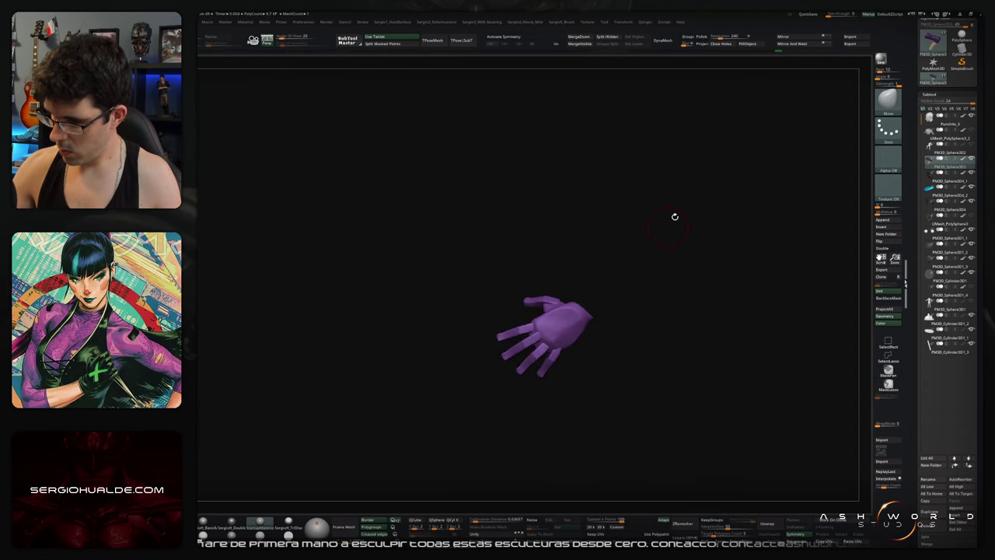
{"action": "left_click", "coordinate": [675, 218], "text": "ctrl+shift"}
{"action": "mouse_move", "coordinate": [702, 151]}
{"action": "left_mouse_down"}
{"action": "mouse_move", "coordinate": [644, 285]}
{"action": "mouse_move", "coordinate": [673, 280]}
{"action": "mouse_move", "coordinate": [680, 248]}
{"action": "mouse_move", "coordinate": [683, 310]}
{"action": "left_mouse_up"}
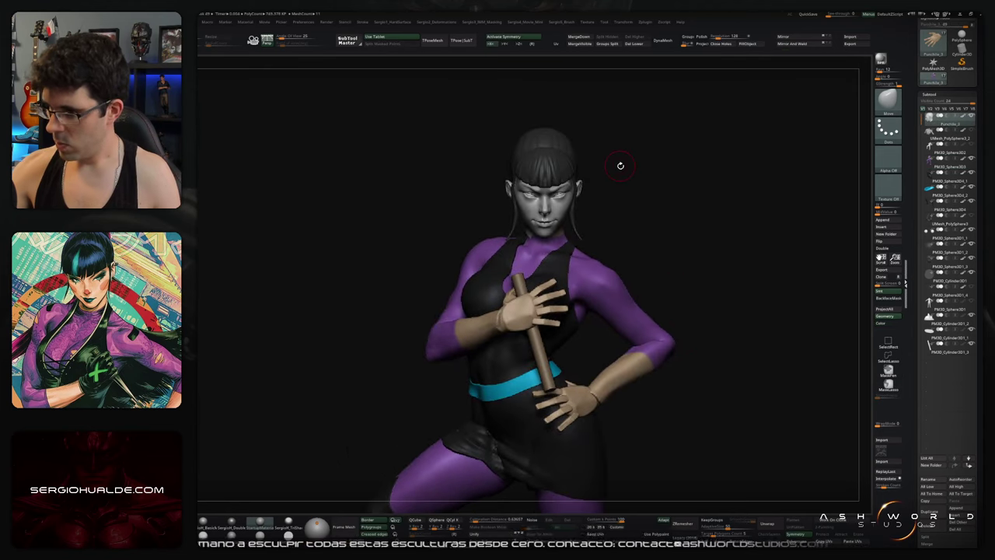
Step: Isolate the chest hand and the stick using SelectRect visibility selections
{"action": "mouse_move", "coordinate": [601, 247]}
{"action": "left_mouse_down"}
{"action": "mouse_move", "coordinate": [681, 224]}
{"action": "mouse_move", "coordinate": [699, 236]}
{"action": "mouse_move", "coordinate": [698, 291]}
{"action": "mouse_move", "coordinate": [713, 283]}
{"action": "mouse_move", "coordinate": [706, 277]}
{"action": "left_mouse_up"}
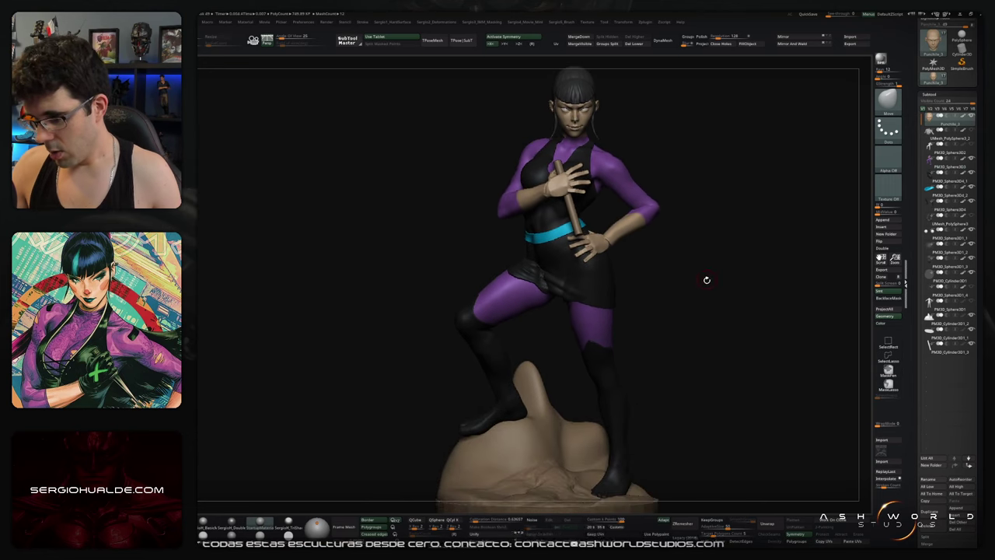
{"action": "mouse_move", "coordinate": [669, 313]}
{"action": "left_mouse_down"}
{"action": "mouse_move", "coordinate": [686, 314]}
{"action": "mouse_move", "coordinate": [676, 314]}
{"action": "left_mouse_up"}
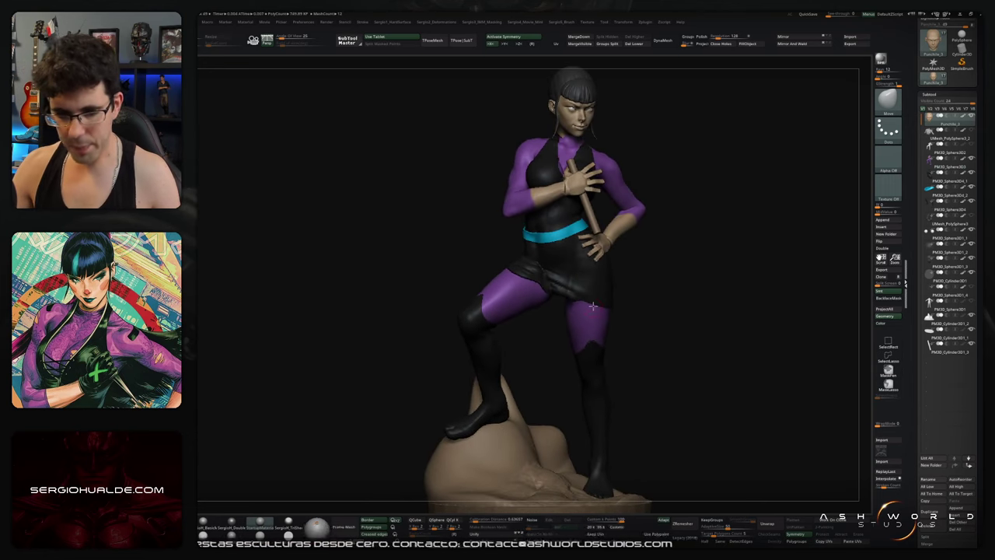
{"action": "mouse_move", "coordinate": [562, 299]}
{"action": "left_mouse_down"}
{"action": "mouse_move", "coordinate": [664, 297]}
{"action": "mouse_move", "coordinate": [646, 326]}
{"action": "mouse_move", "coordinate": [650, 306]}
{"action": "mouse_move", "coordinate": [625, 327]}
{"action": "mouse_move", "coordinate": [591, 311]}
{"action": "left_mouse_up"}
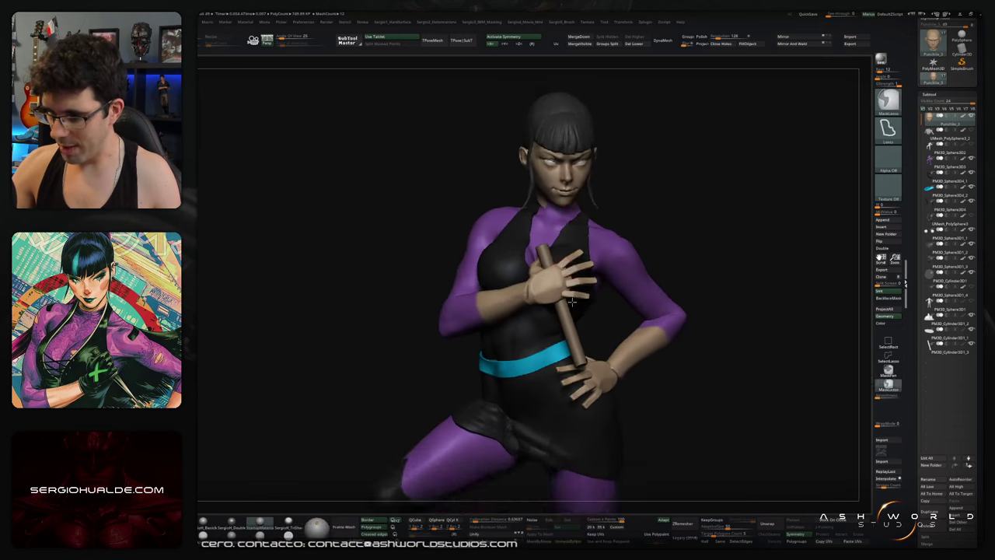
{"action": "left_click", "coordinate": [572, 298], "text": "ctrl+shift"}
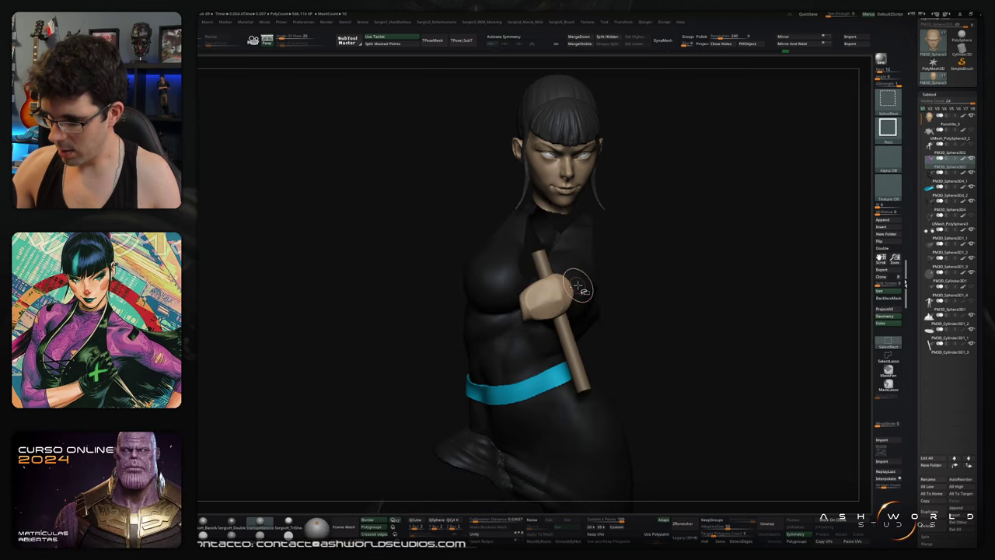
{"action": "left_click", "coordinate": [582, 278], "text": "ctrl+shift"}
{"action": "left_click", "coordinate": [583, 293], "text": "ctrl+alt+shift"}
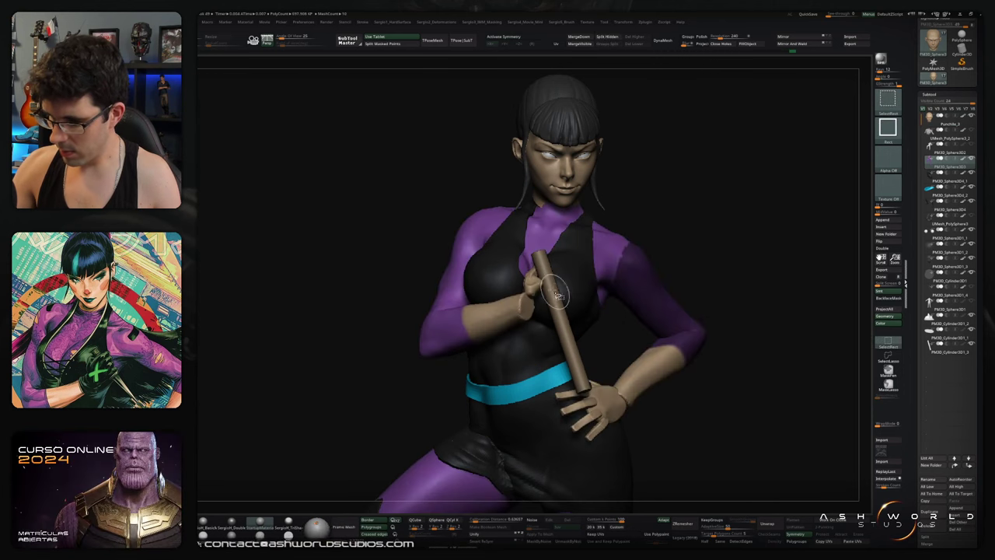
{"action": "left_click_drag", "start_coordinate": [702, 225], "coordinate": [669, 237], "text": "ctrl+shift"}
Step: Fill the isolated hand and stick black, then show the whole model again
{"action": "key", "text": "space"}
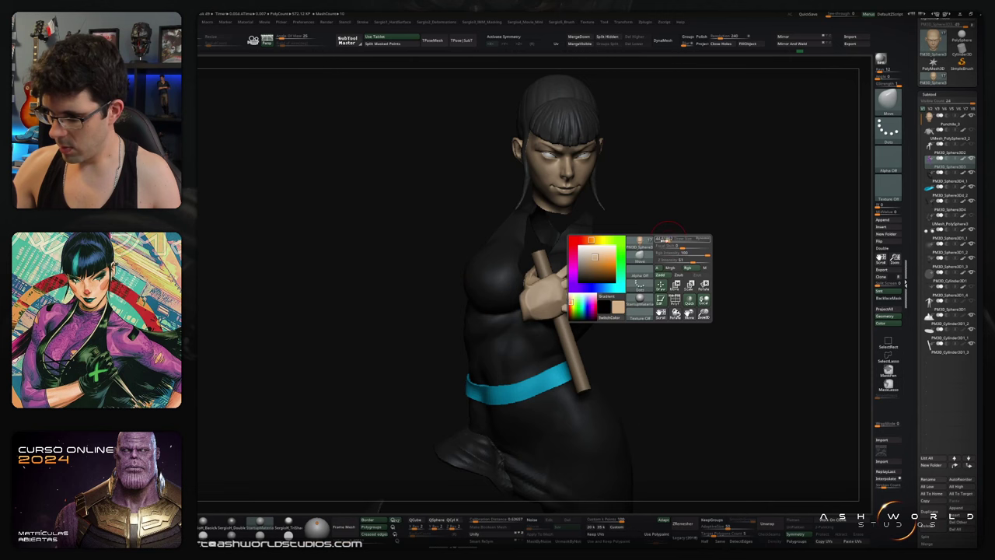
{"action": "left_click", "coordinate": [608, 316]}
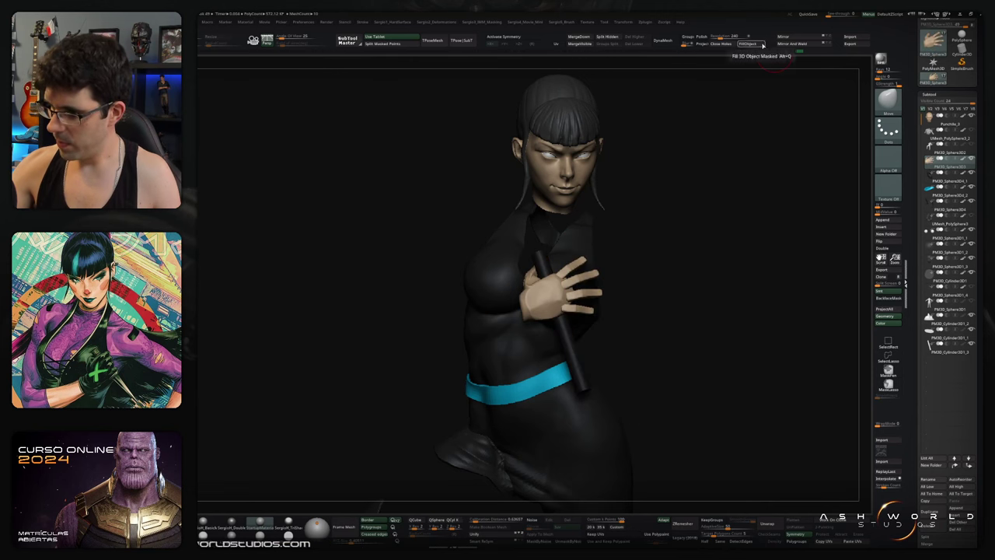
{"action": "left_click", "coordinate": [718, 176], "text": "ctrl+shift"}
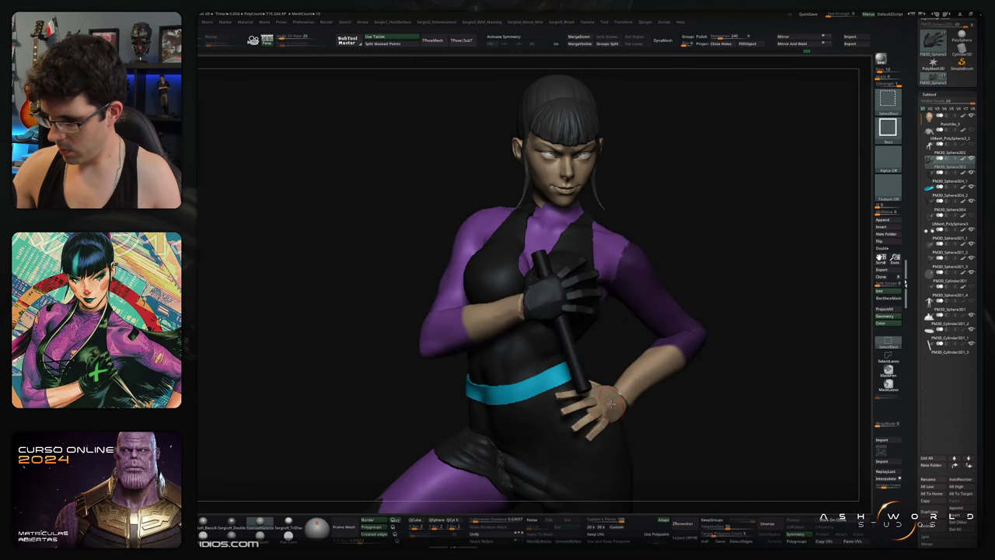
{"action": "left_click_drag", "start_coordinate": [684, 257], "coordinate": [690, 236], "text": "ctrl+shift"}
{"action": "left_click", "coordinate": [717, 160], "text": "ctrl+shift"}
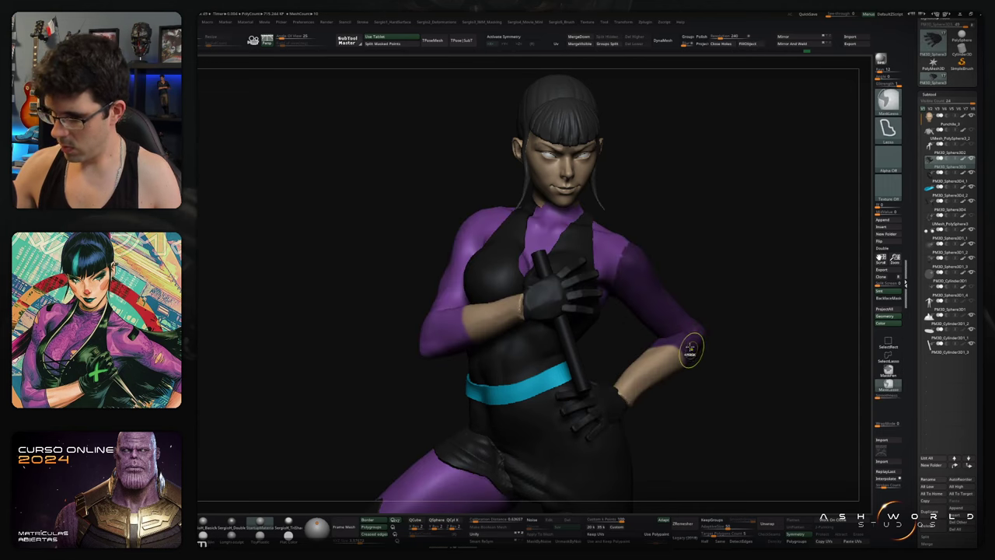
Step: Make the head active, zoom in on the face, and choose the Paint brush with a teal colour
{"action": "mouse_move", "coordinate": [695, 345]}
{"action": "left_mouse_down"}
{"action": "mouse_move", "coordinate": [716, 322]}
{"action": "mouse_move", "coordinate": [666, 311]}
{"action": "mouse_move", "coordinate": [695, 326]}
{"action": "mouse_move", "coordinate": [669, 317]}
{"action": "mouse_move", "coordinate": [687, 350]}
{"action": "mouse_move", "coordinate": [668, 345]}
{"action": "left_mouse_up"}
{"action": "mouse_move", "coordinate": [668, 345]}
{"action": "right_mouse_down", "text": "ctrl"}
{"action": "mouse_move", "coordinate": [615, 242]}
{"action": "mouse_move", "coordinate": [630, 262]}
{"action": "mouse_move", "coordinate": [635, 249]}
{"action": "right_mouse_up", "text": "ctrl"}
{"action": "mouse_move", "coordinate": [636, 248]}
{"action": "left_mouse_down"}
{"action": "mouse_move", "coordinate": [659, 241]}
{"action": "mouse_move", "coordinate": [606, 303]}
{"action": "left_mouse_up"}
{"action": "left_click", "coordinate": [610, 311], "text": "alt"}
{"action": "mouse_move", "coordinate": [610, 311]}
{"action": "right_mouse_down", "text": "ctrl"}
{"action": "mouse_move", "coordinate": [560, 233]}
{"action": "mouse_move", "coordinate": [568, 265]}
{"action": "right_mouse_up", "text": "ctrl"}
{"action": "key", "text": "b"}
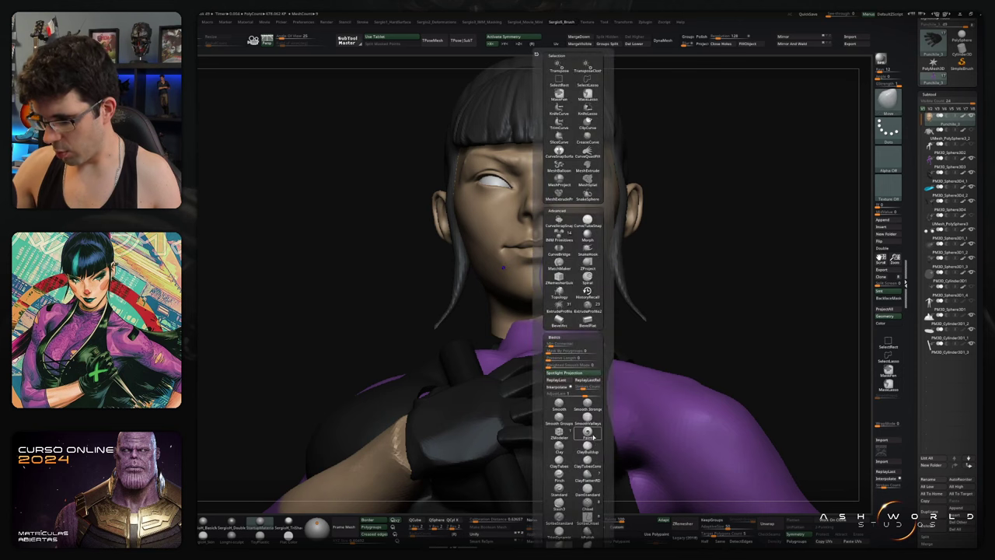
{"action": "left_click", "coordinate": [588, 433]}
{"action": "key", "text": "space"}
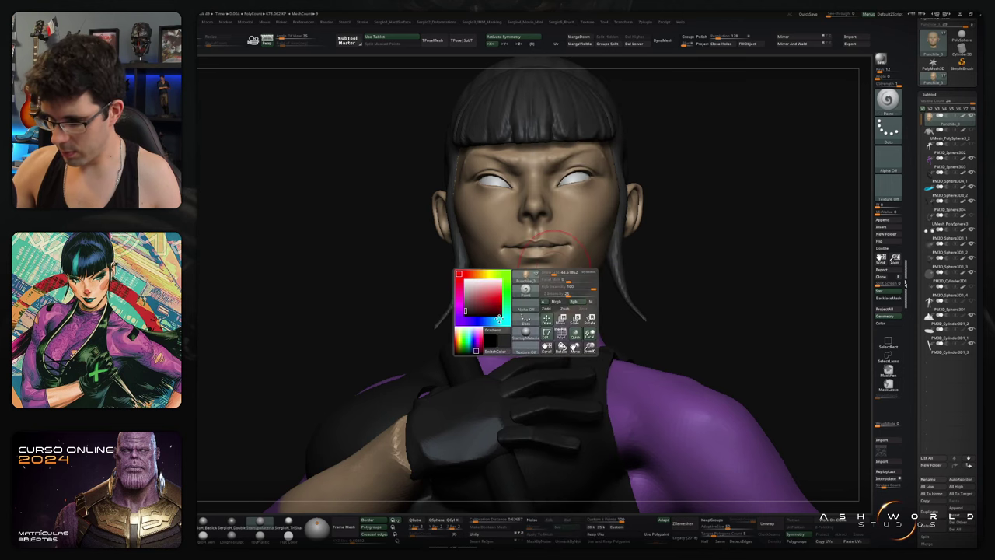
{"action": "left_click_drag", "start_coordinate": [500, 316], "coordinate": [500, 318]}
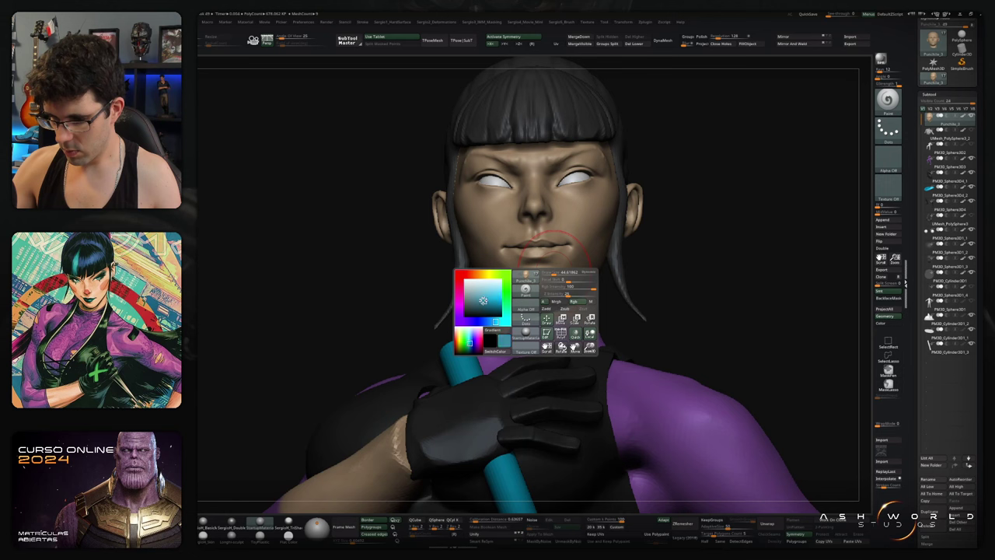
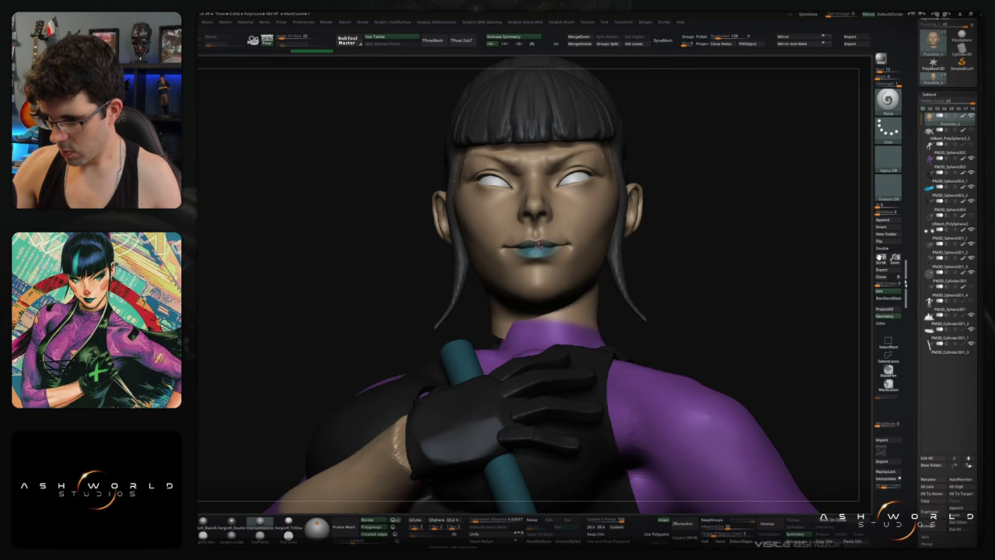
Step: Orbit the head to the eye area and paint teal eyeshadow above both eyes with symmetry
{"action": "right_click_drag", "start_coordinate": [533, 244], "coordinate": [536, 253]}
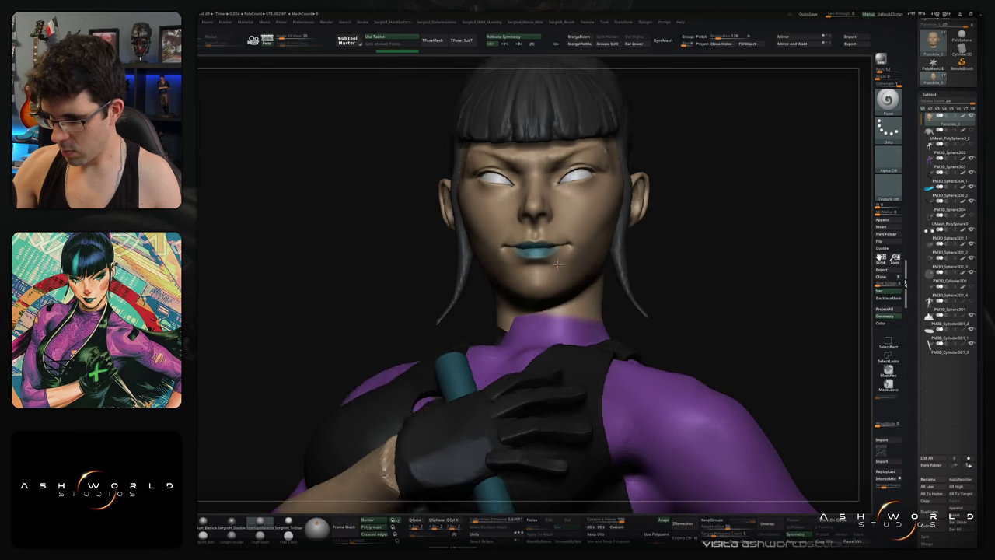
{"action": "mouse_move", "coordinate": [556, 253]}
{"action": "right_mouse_down"}
{"action": "mouse_move", "coordinate": [542, 248]}
{"action": "mouse_move", "coordinate": [551, 252]}
{"action": "mouse_move", "coordinate": [549, 332]}
{"action": "mouse_move", "coordinate": [550, 253]}
{"action": "mouse_move", "coordinate": [566, 237]}
{"action": "right_mouse_up"}
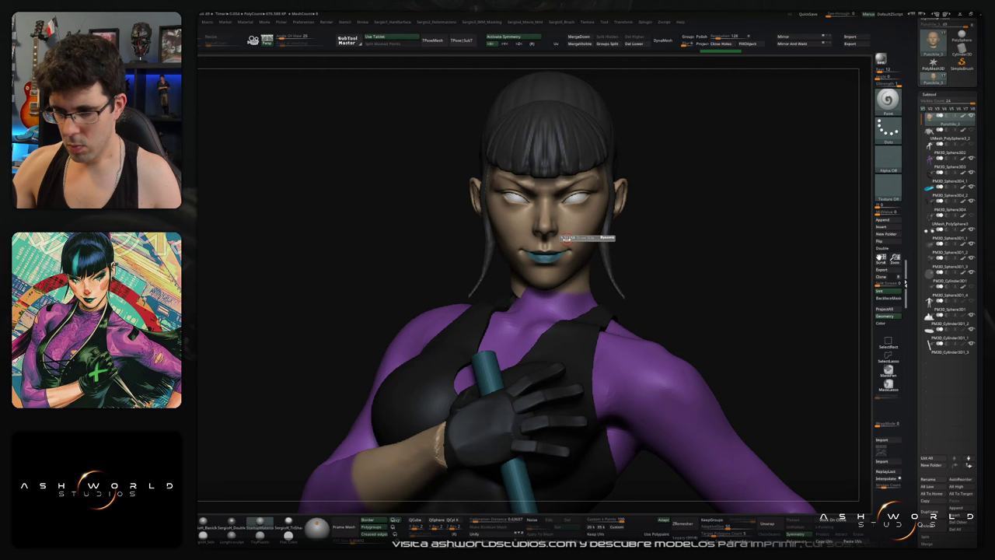
{"action": "right_click_drag", "start_coordinate": [605, 201], "coordinate": [593, 197]}
{"action": "left_click_drag", "start_coordinate": [591, 192], "coordinate": [593, 190], "text": "shift"}
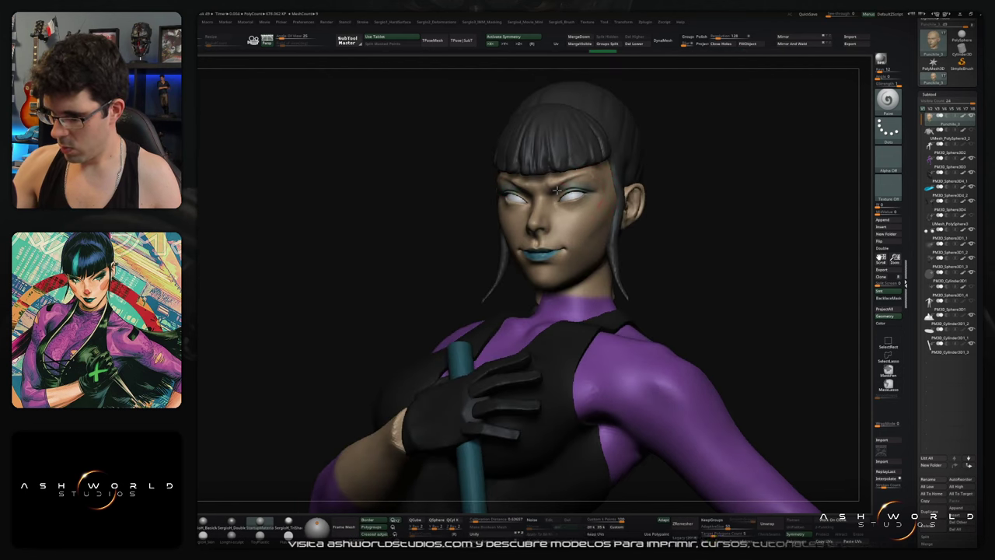
{"action": "mouse_move", "coordinate": [558, 192]}
{"action": "right_mouse_down"}
{"action": "mouse_move", "coordinate": [544, 204]}
{"action": "mouse_move", "coordinate": [536, 293]}
{"action": "right_mouse_up"}
{"action": "key", "text": "space"}
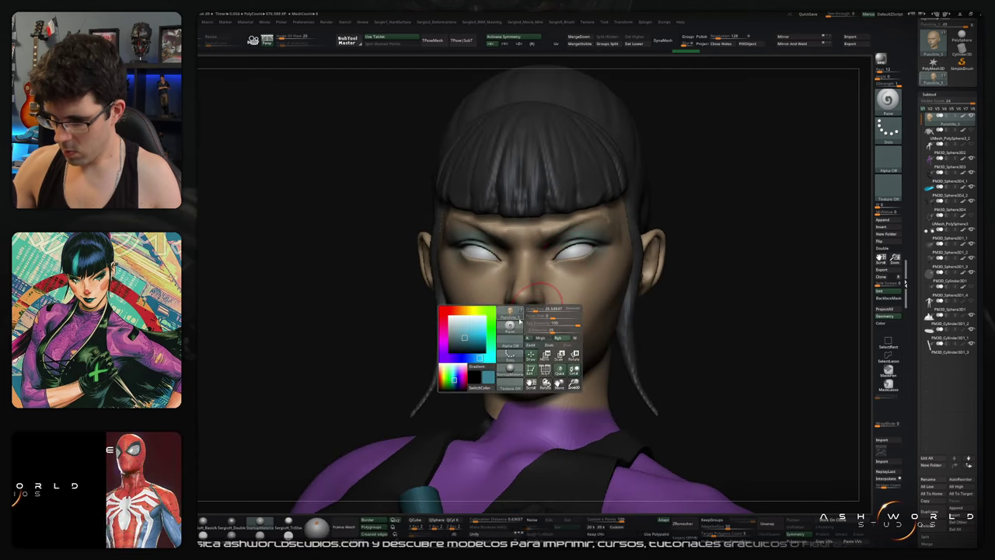
Step: Pick a pink-red colour and paint round blush marks onto both cheeks
{"action": "left_click", "coordinate": [444, 311]}
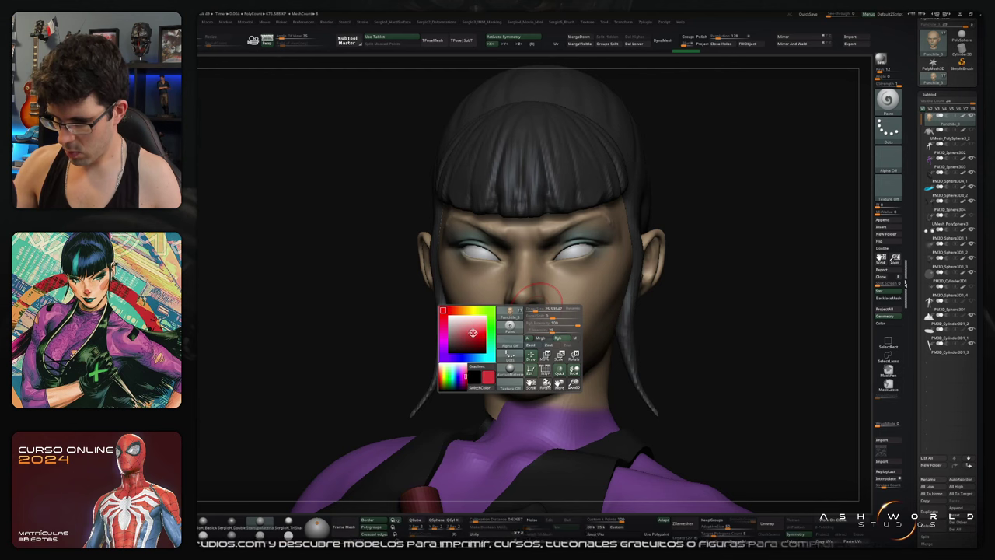
{"action": "right_click_drag", "start_coordinate": [520, 290], "coordinate": [518, 310]}
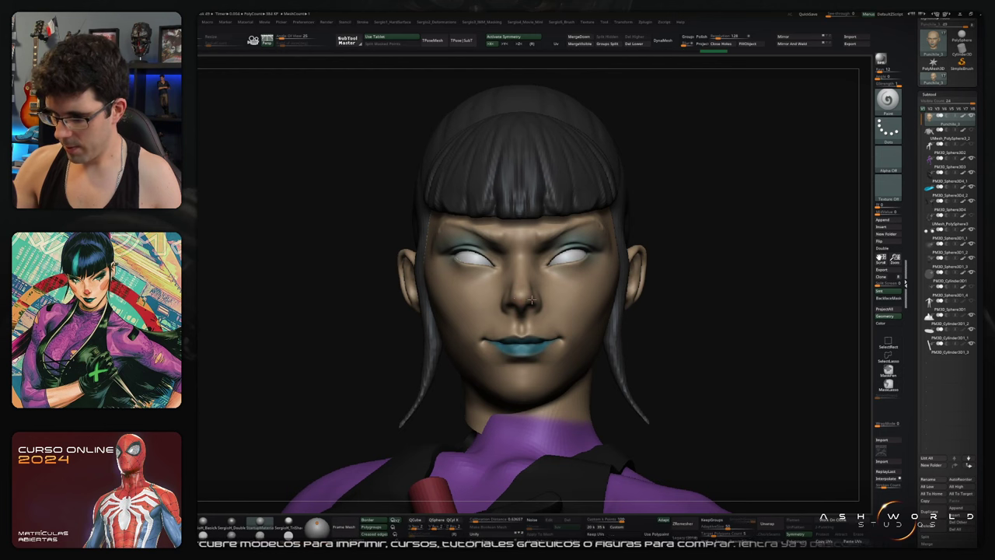
{"action": "key", "text": "ctrl"}
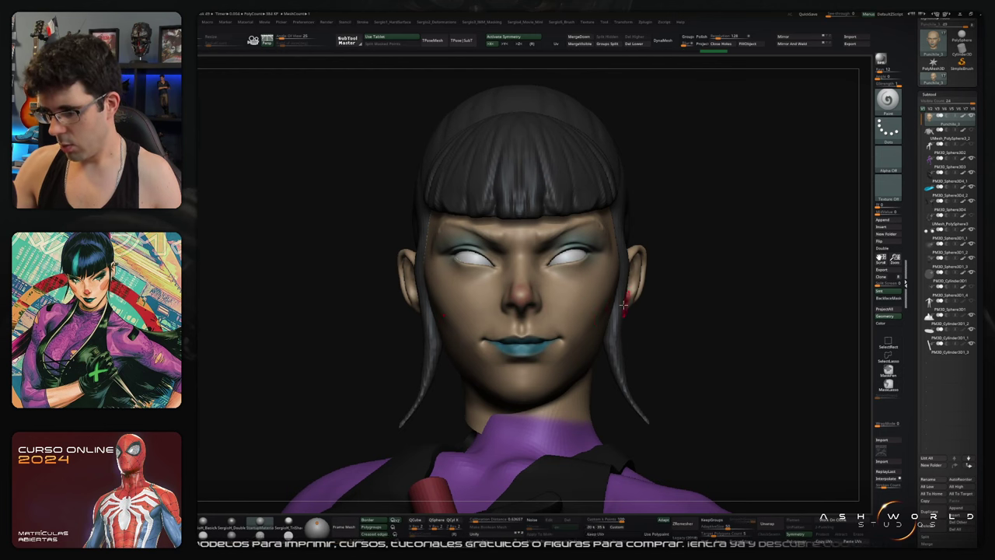
{"action": "right_click_drag", "start_coordinate": [624, 305], "coordinate": [598, 300]}
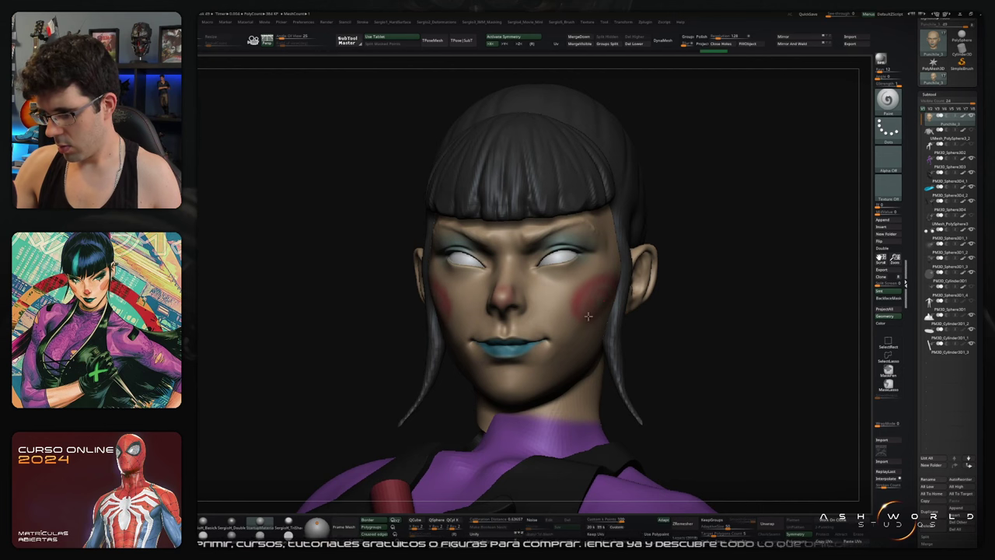
Step: Darken both brows symmetrically, then zoom out to show the full figure on its rock base
{"action": "key", "text": "space"}
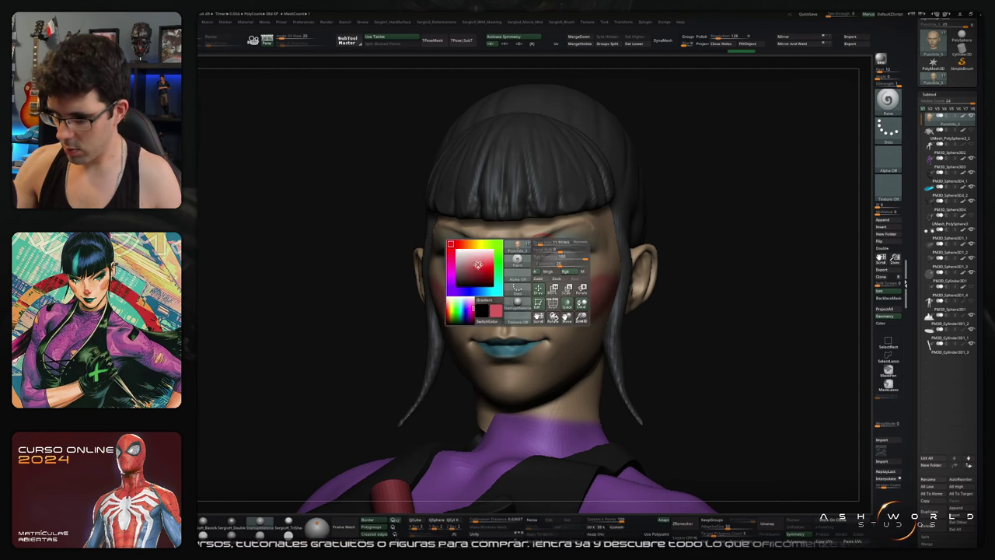
{"action": "left_click_drag", "start_coordinate": [531, 237], "coordinate": [583, 223]}
{"action": "mouse_move", "coordinate": [594, 233]}
{"action": "right_mouse_down"}
{"action": "mouse_move", "coordinate": [645, 296]}
{"action": "mouse_move", "coordinate": [666, 257]}
{"action": "right_mouse_up"}
{"action": "right_click_drag", "start_coordinate": [637, 308], "coordinate": [639, 311]}
{"action": "mouse_move", "coordinate": [544, 340]}
{"action": "right_mouse_down"}
{"action": "mouse_move", "coordinate": [556, 349]}
{"action": "mouse_move", "coordinate": [620, 318]}
{"action": "mouse_move", "coordinate": [650, 280]}
{"action": "mouse_move", "coordinate": [687, 311]}
{"action": "mouse_move", "coordinate": [677, 302]}
{"action": "mouse_move", "coordinate": [677, 322]}
{"action": "mouse_move", "coordinate": [679, 285]}
{"action": "mouse_move", "coordinate": [726, 311]}
{"action": "mouse_move", "coordinate": [691, 304]}
{"action": "right_mouse_up"}
{"action": "key", "text": "space"}
{"action": "right_click_drag", "start_coordinate": [573, 367], "coordinate": [642, 349]}
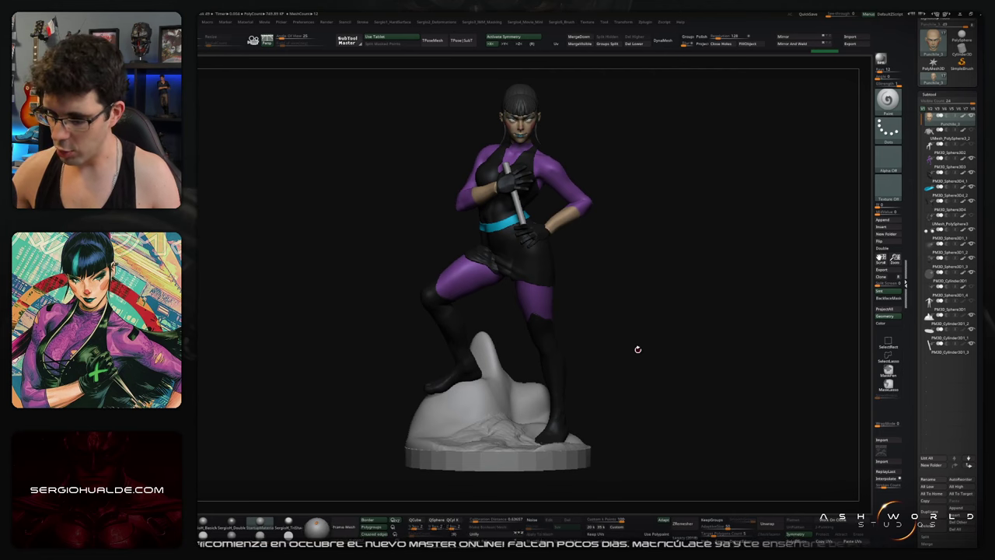
{"action": "mouse_move", "coordinate": [638, 349]}
{"action": "right_mouse_down"}
{"action": "mouse_move", "coordinate": [515, 292]}
{"action": "mouse_move", "coordinate": [567, 288]}
{"action": "mouse_move", "coordinate": [585, 303]}
{"action": "right_mouse_up"}
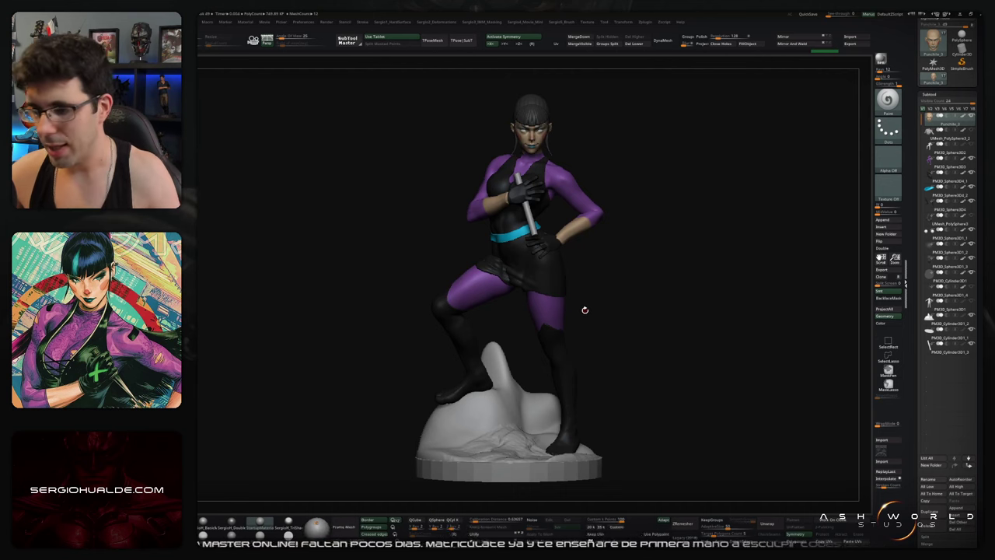
{"action": "scroll", "coordinate": [588, 311], "scroll_direction": "up", "scroll_amount": 1}
{"action": "scroll", "coordinate": [593, 308], "scroll_direction": "up", "scroll_amount": 1}
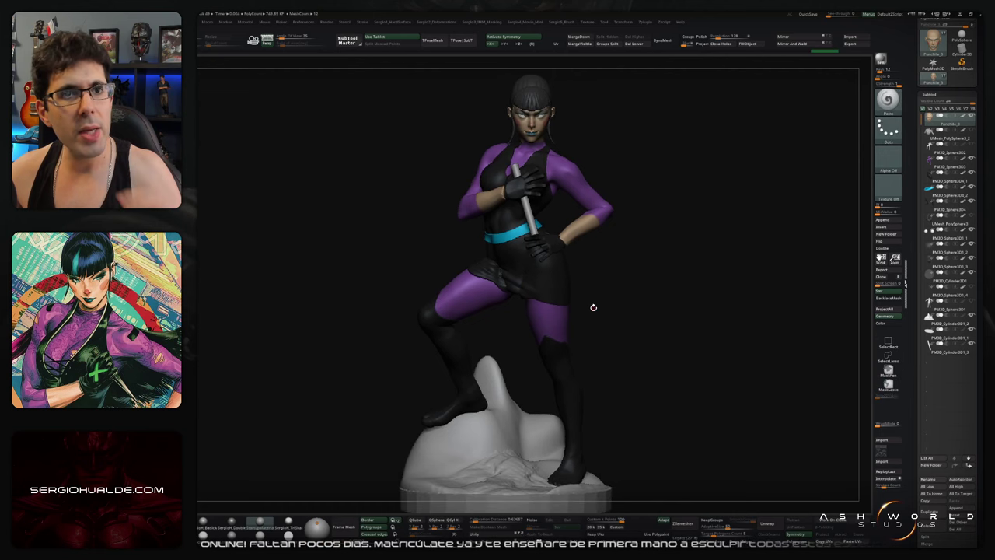